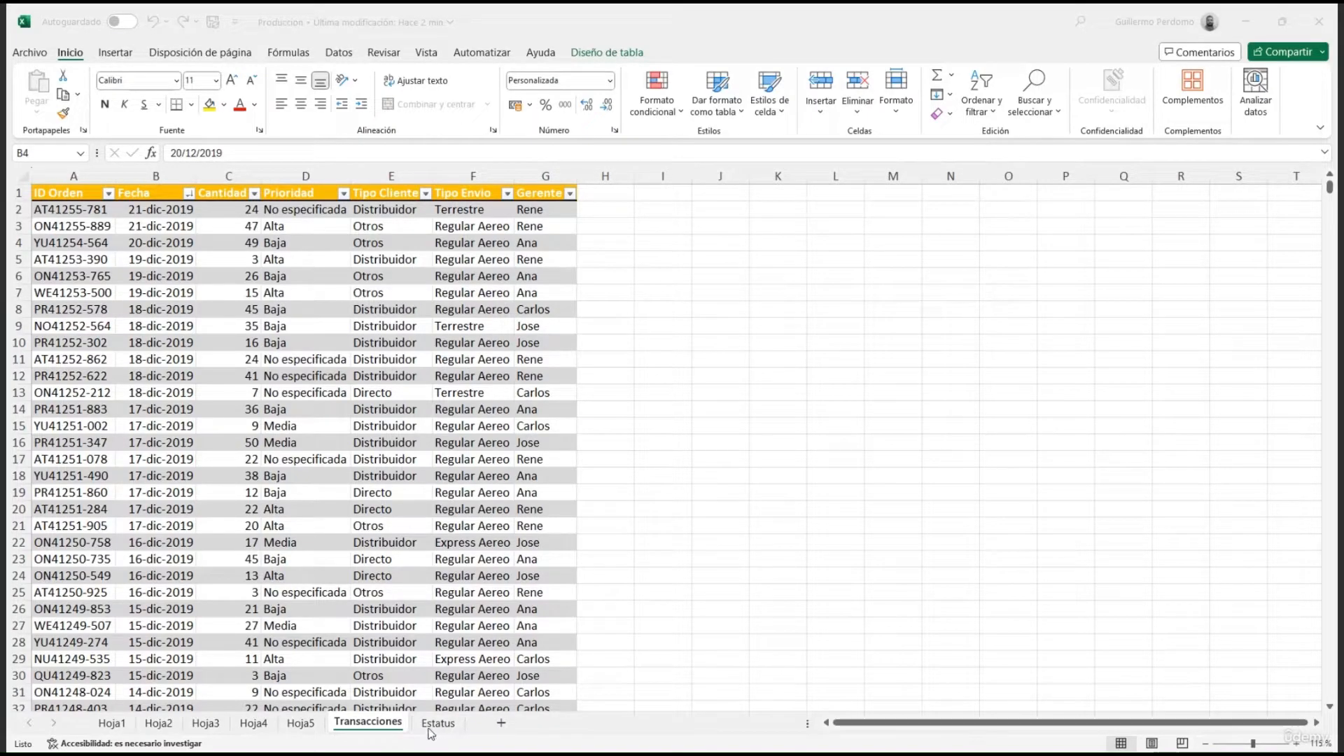
Step: Go to the Estatus sheet and examine its ID Orden, Estatus and Razon columns
{"action": "left_click", "coordinate": [428, 729]}
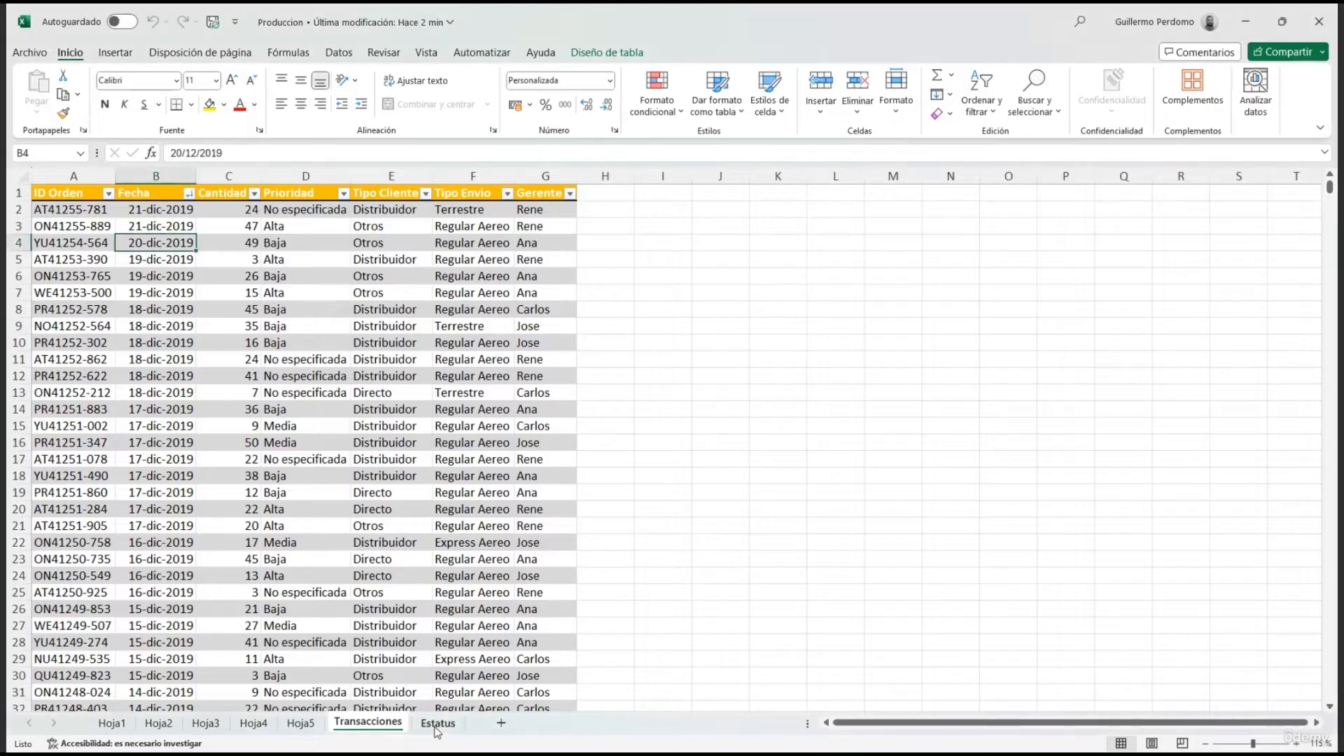
{"action": "left_click", "coordinate": [437, 731]}
{"action": "scroll", "coordinate": [268, 372], "scroll_direction": "up", "scroll_amount": 1}
{"action": "key", "text": "ctrl+Up"}
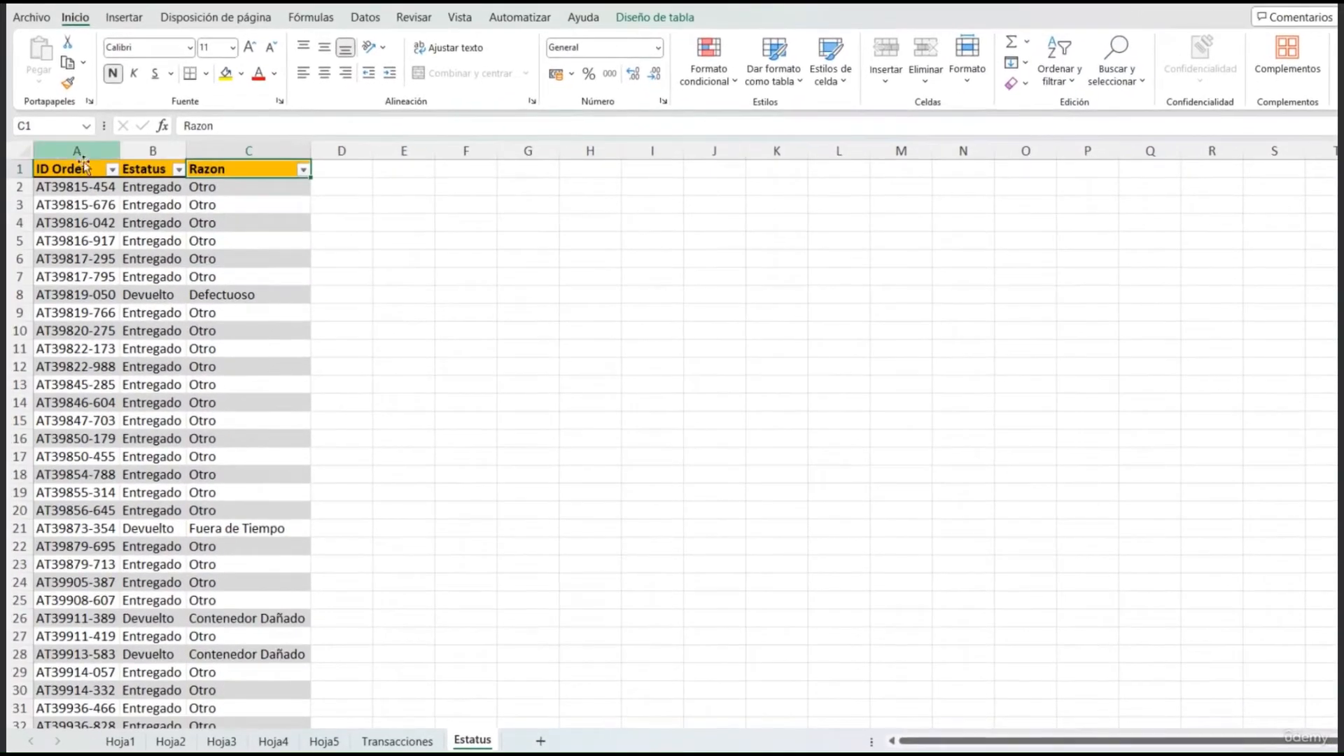
{"action": "left_click", "coordinate": [78, 149]}
{"action": "left_click", "coordinate": [175, 148]}
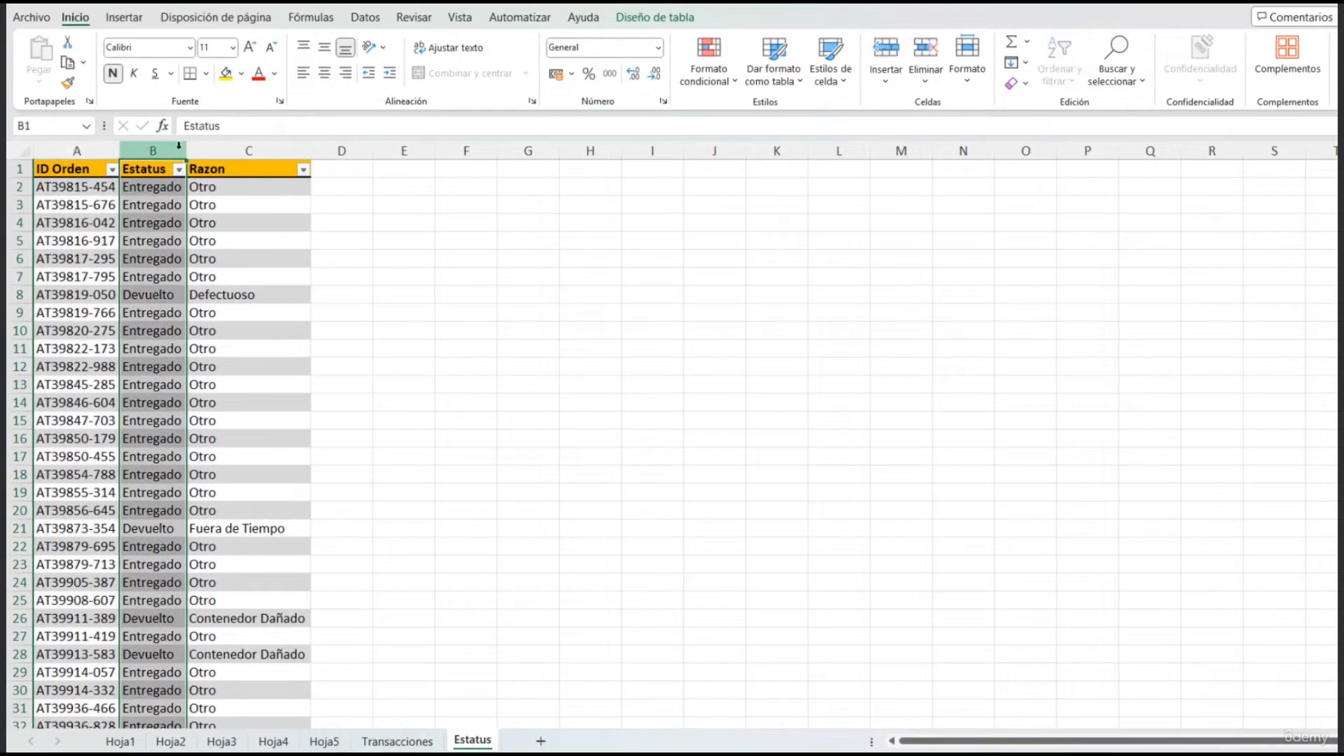
{"action": "left_click", "coordinate": [238, 149]}
{"action": "left_click", "coordinate": [168, 152]}
Step: Filter the Estatus column to show only Devuelto and examine the reasons listed in the Razon column
{"action": "left_click", "coordinate": [179, 169]}
{"action": "left_click", "coordinate": [53, 411]}
{"action": "left_click", "coordinate": [135, 533]}
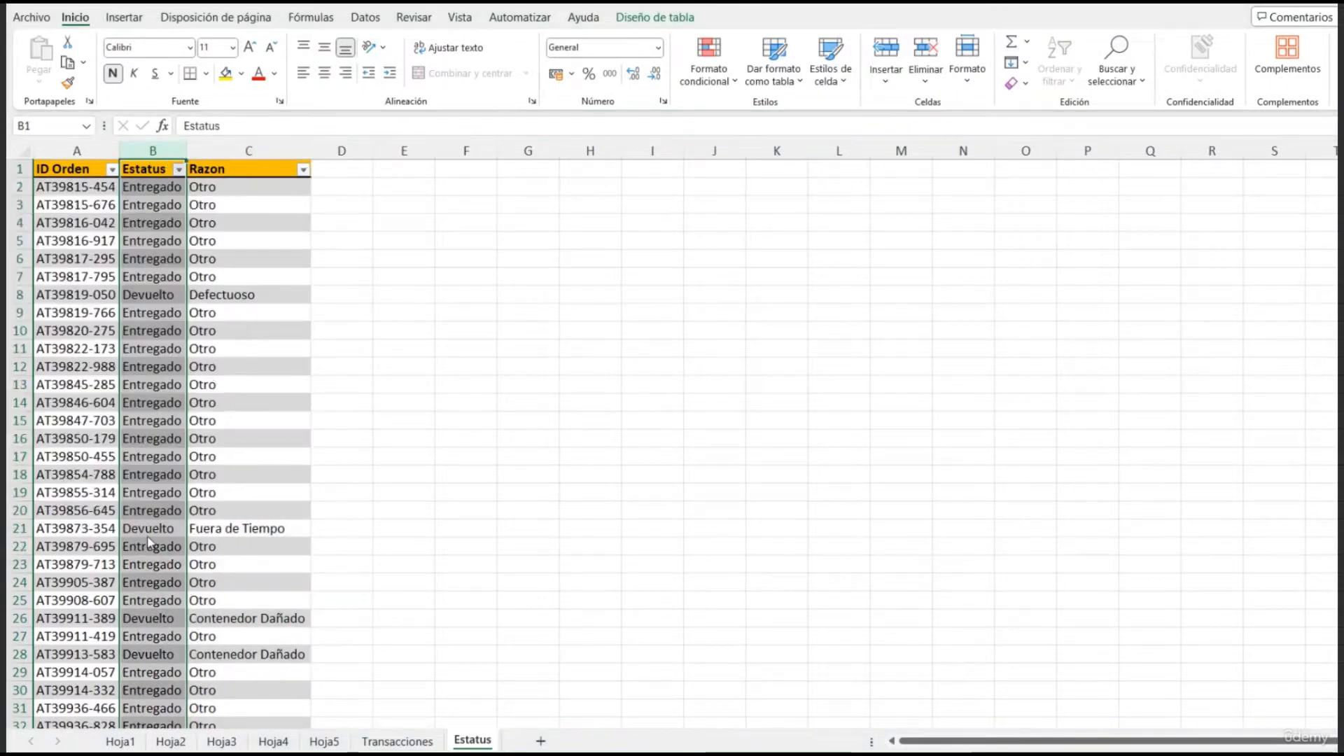
{"action": "left_click_drag", "start_coordinate": [246, 186], "coordinate": [245, 384]}
Step: Filter the Estatus column to show only Entregado, examine the Razon values, and clear the filter
{"action": "left_click", "coordinate": [179, 170]}
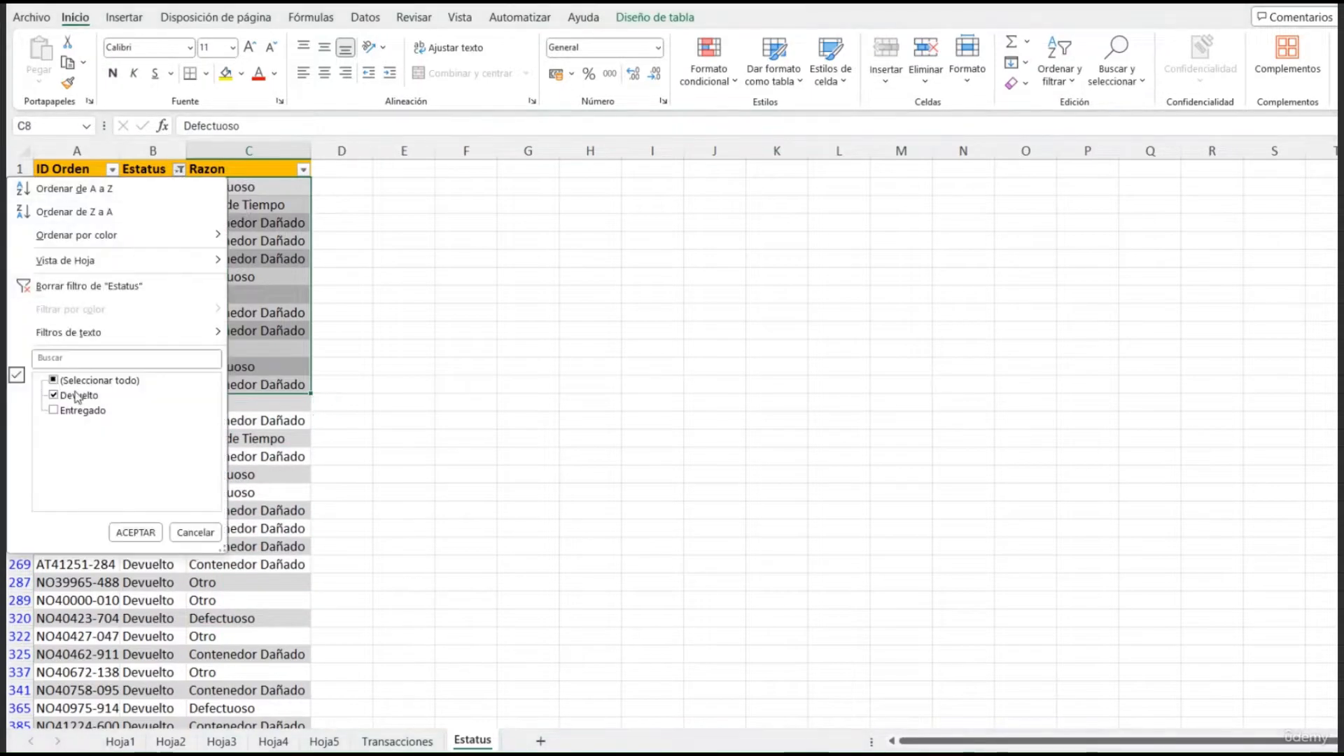
{"action": "left_click", "coordinate": [54, 411]}
{"action": "left_click", "coordinate": [55, 396]}
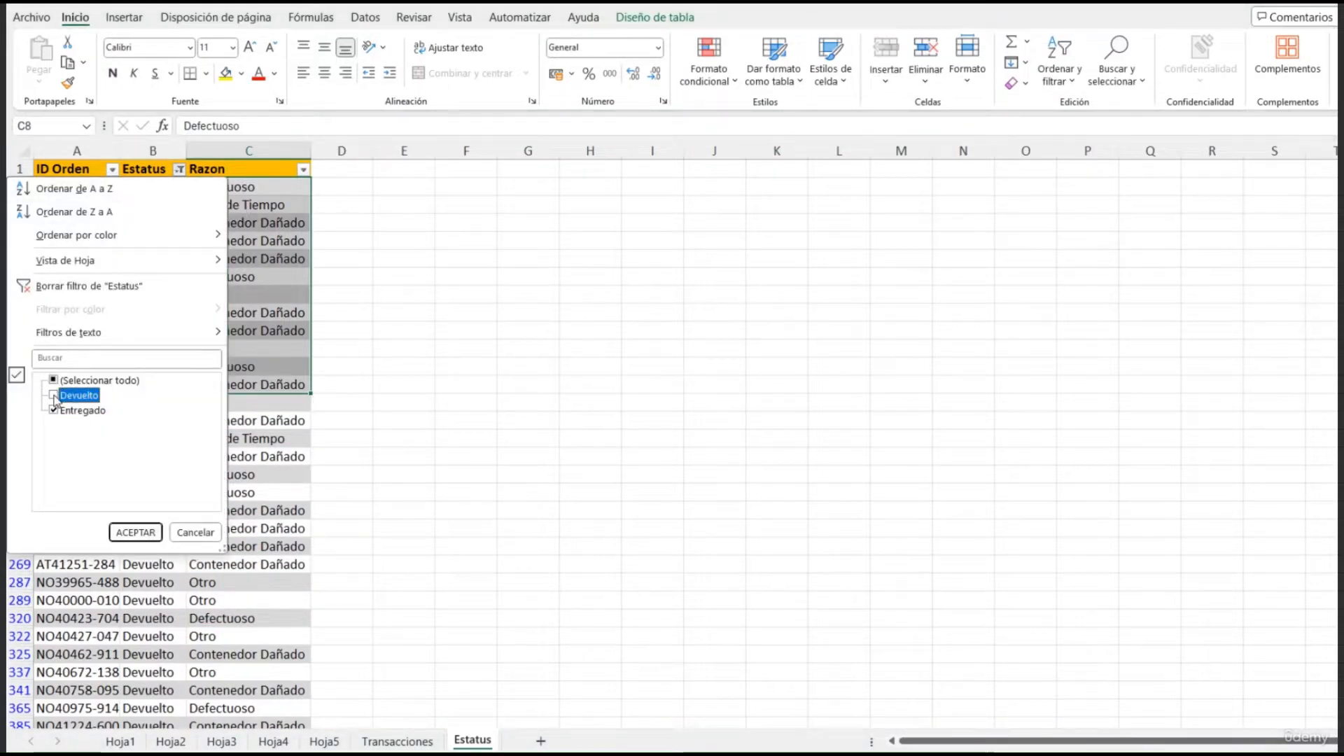
{"action": "left_click", "coordinate": [135, 532]}
{"action": "left_click_drag", "start_coordinate": [249, 186], "coordinate": [247, 189]}
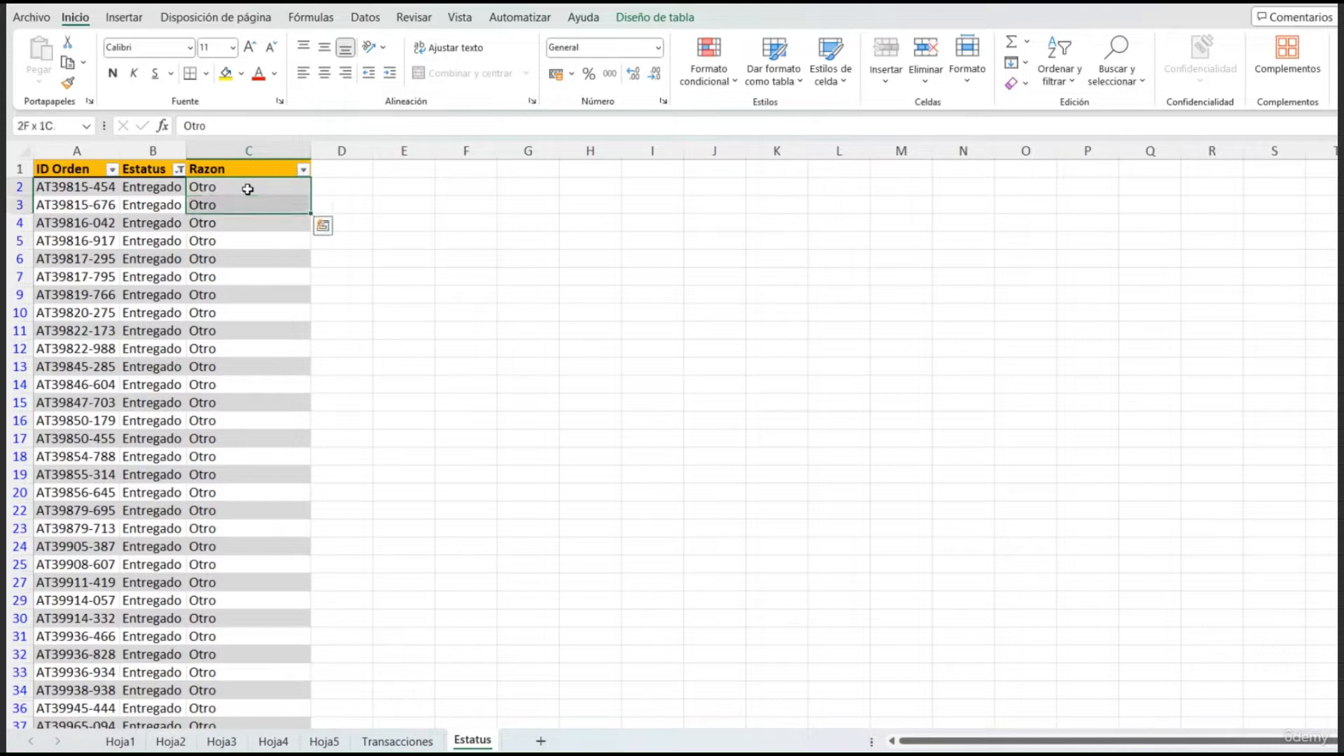
{"action": "key", "text": "Up"}
{"action": "key", "text": "Down"}
{"action": "key", "text": "ctrl+Down"}
{"action": "key", "text": "ctrl+Up"}
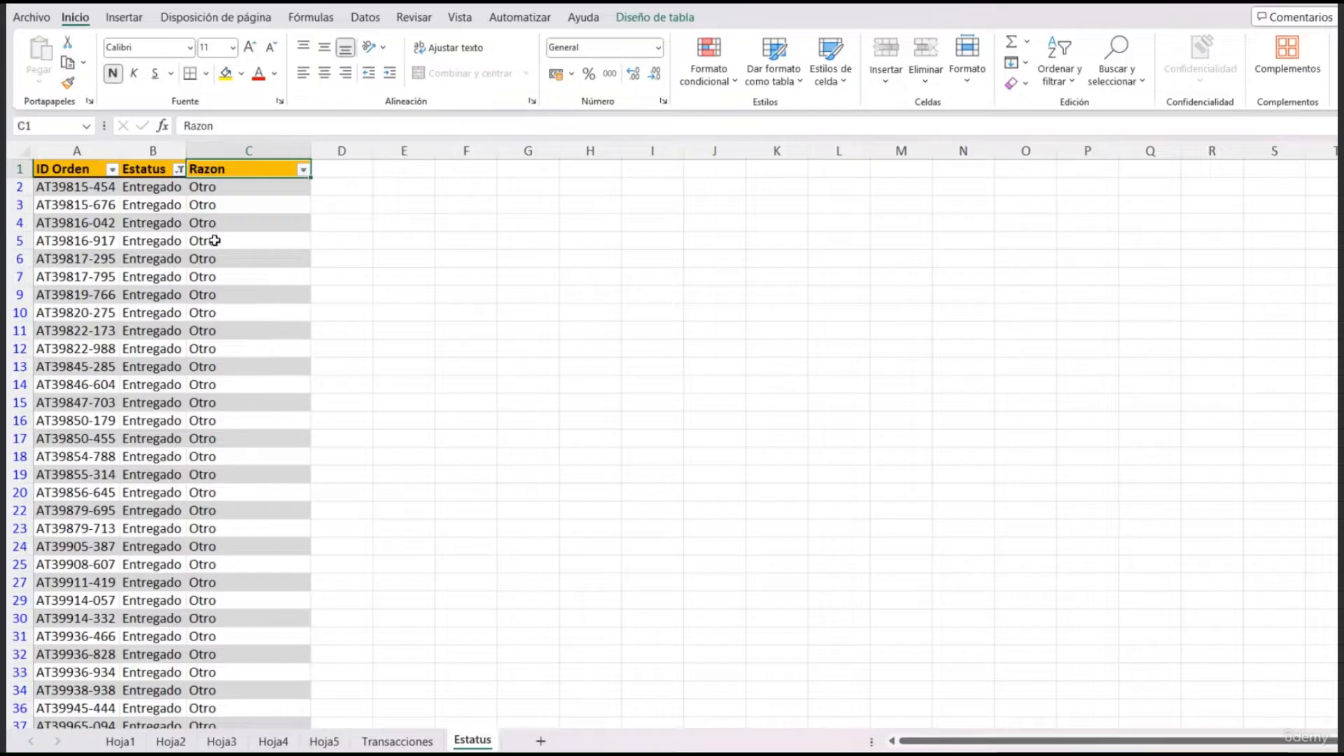
{"action": "left_click", "coordinate": [181, 170]}
{"action": "left_click", "coordinate": [105, 285]}
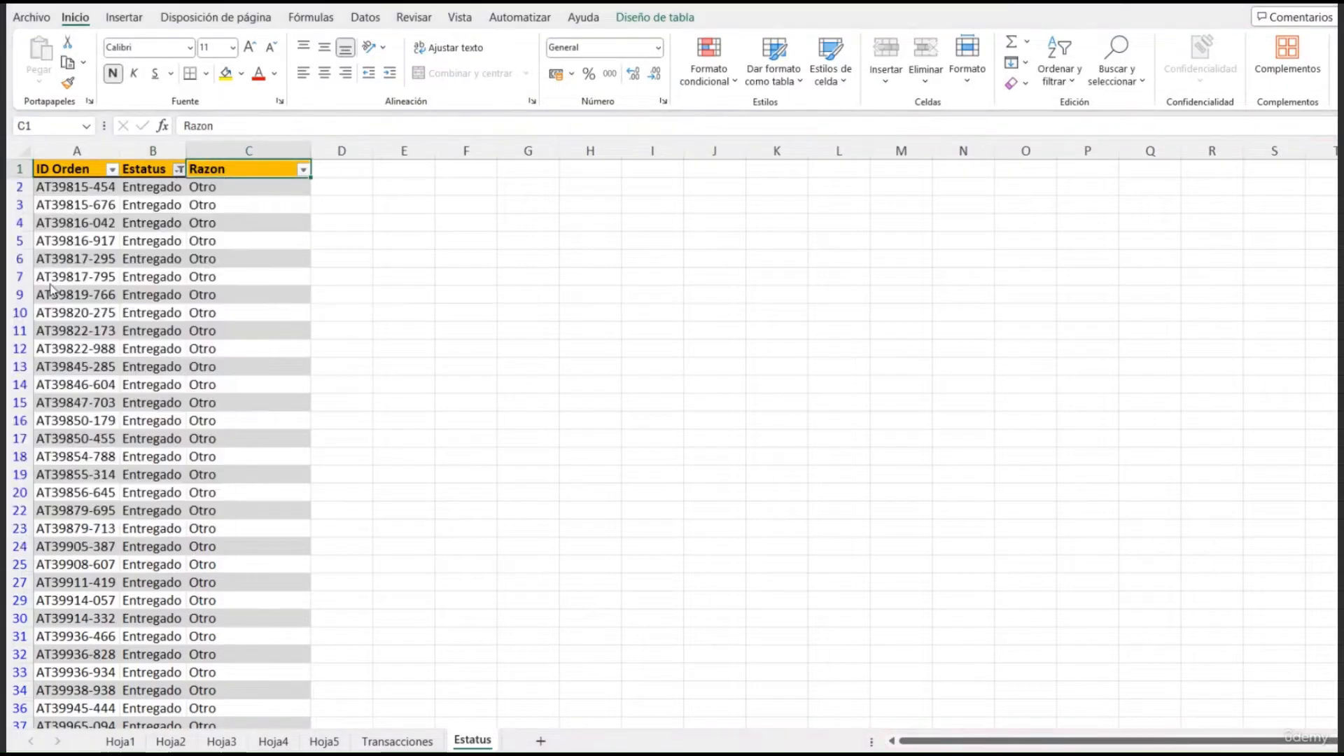
Step: On the Transacciones sheet, add two columns to the table with the headers Estatus in H1 and Razón in I1
{"action": "left_click", "coordinate": [406, 742]}
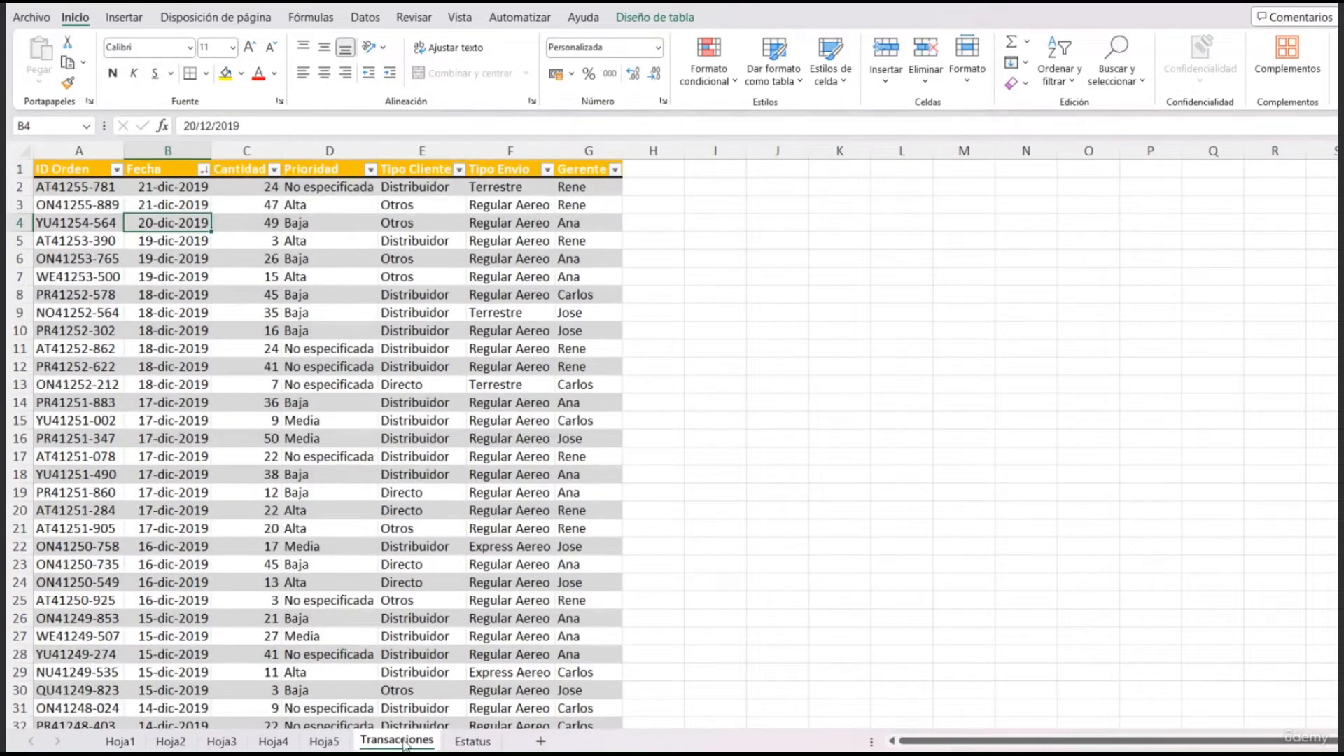
{"action": "left_click", "coordinate": [652, 188]}
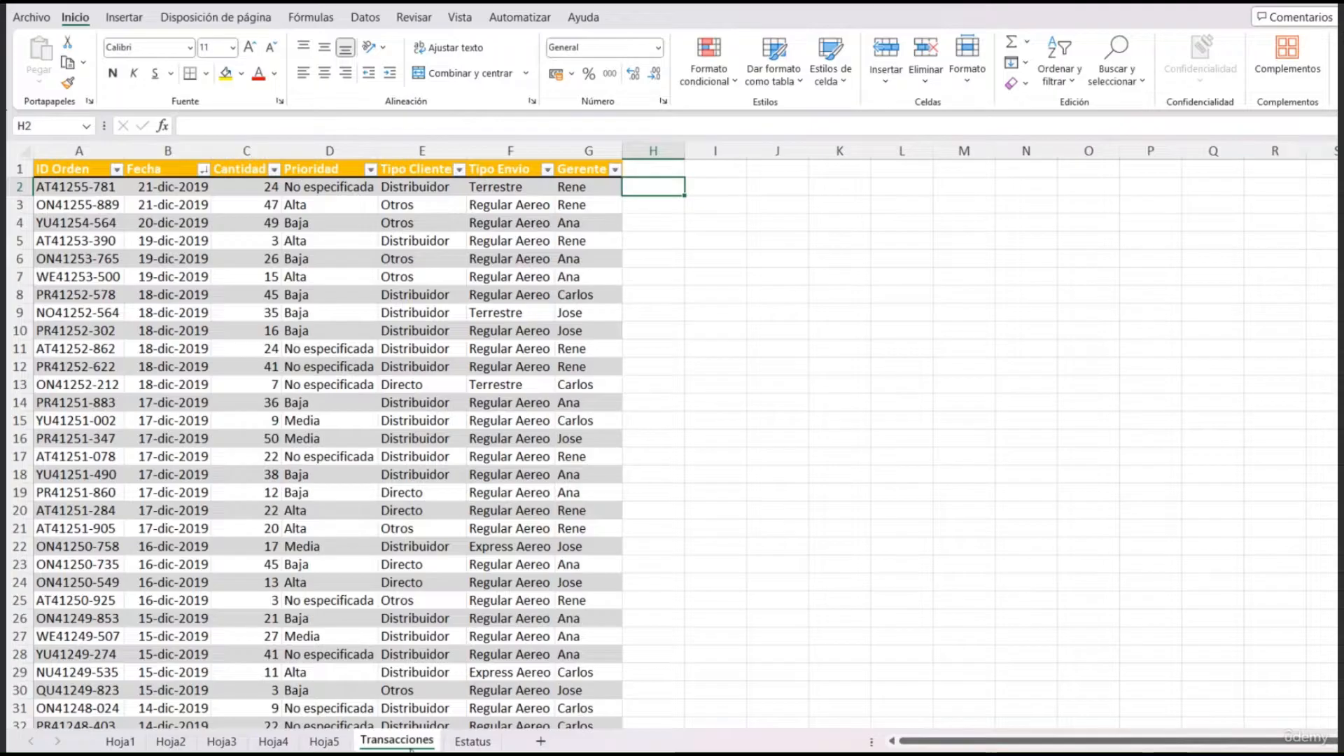
{"action": "left_click", "coordinate": [648, 169]}
{"action": "type", "text": "Es"}
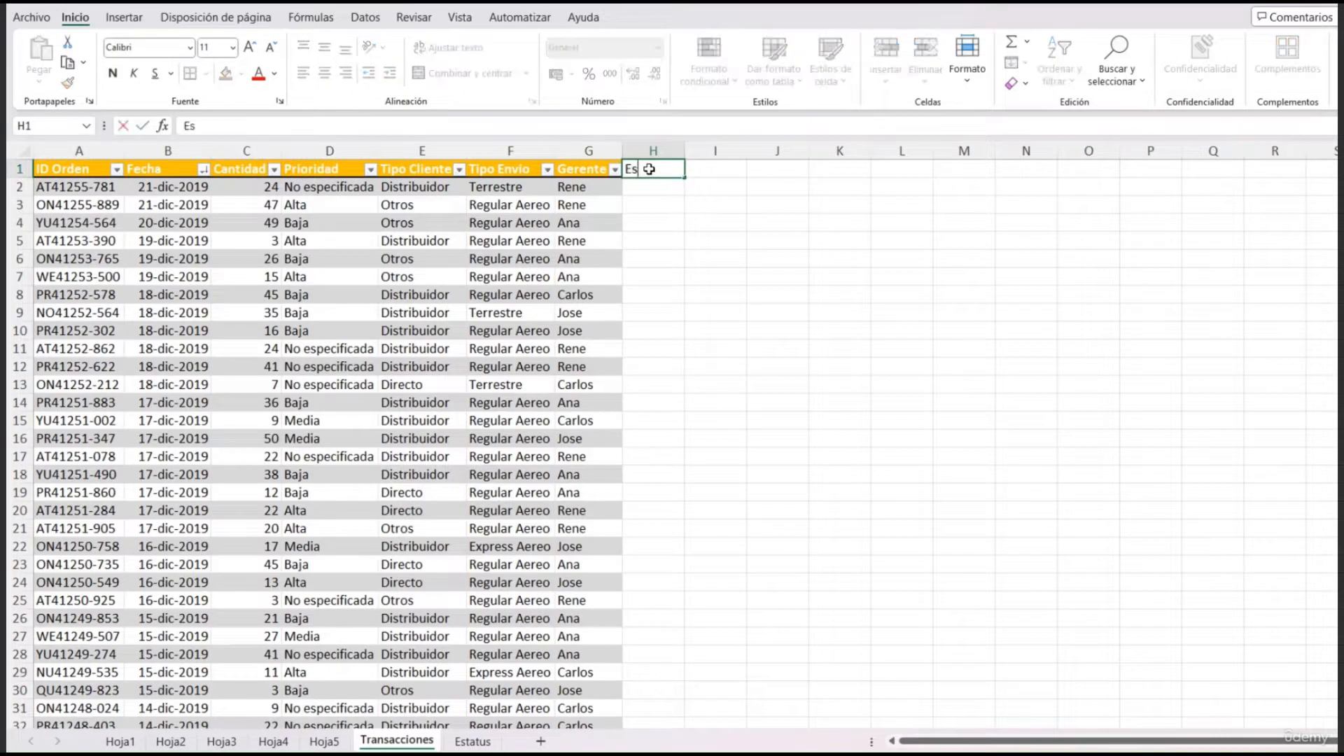
{"action": "type", "text": "tatus"}
{"action": "key", "text": "Tab"}
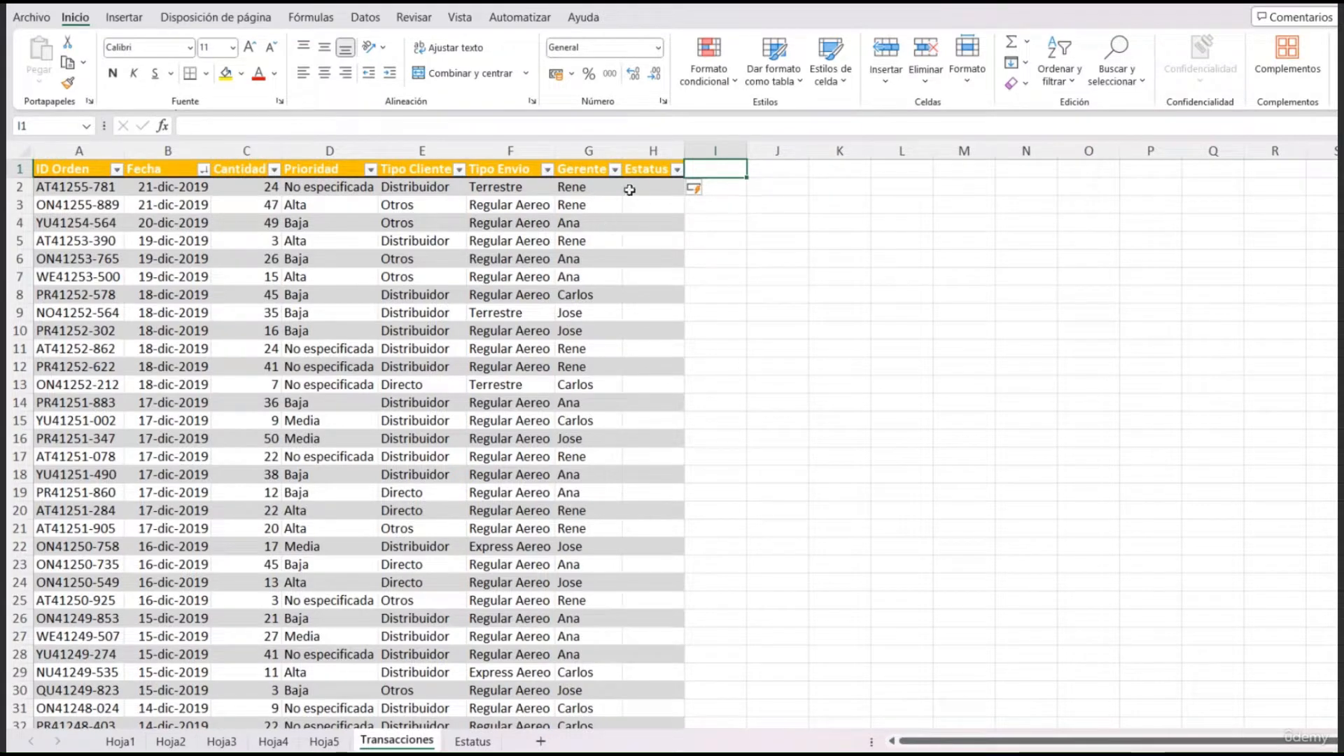
{"action": "type", "text": "Razón"}
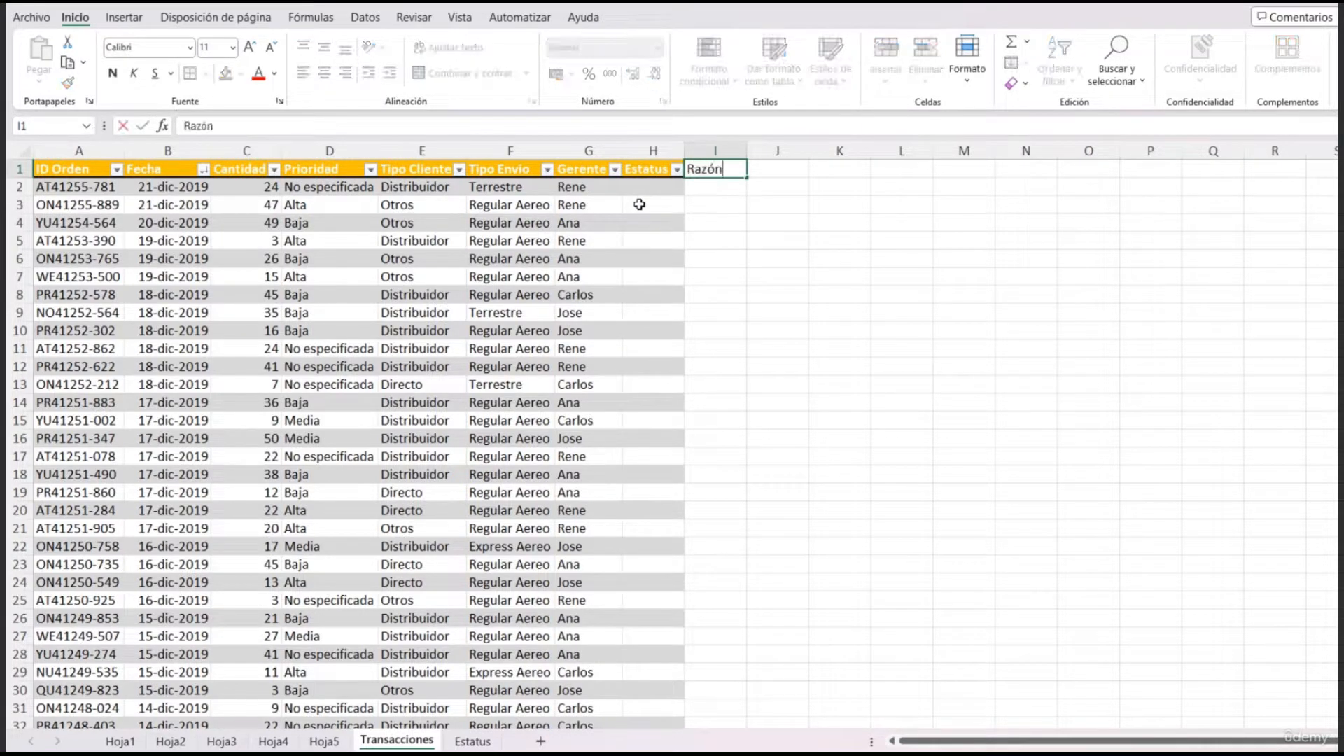
{"action": "key", "text": "Return"}
Step: Widen the new Estatus and Razón columns on the Transacciones sheet equally
{"action": "left_click_drag", "start_coordinate": [652, 150], "coordinate": [715, 151]}
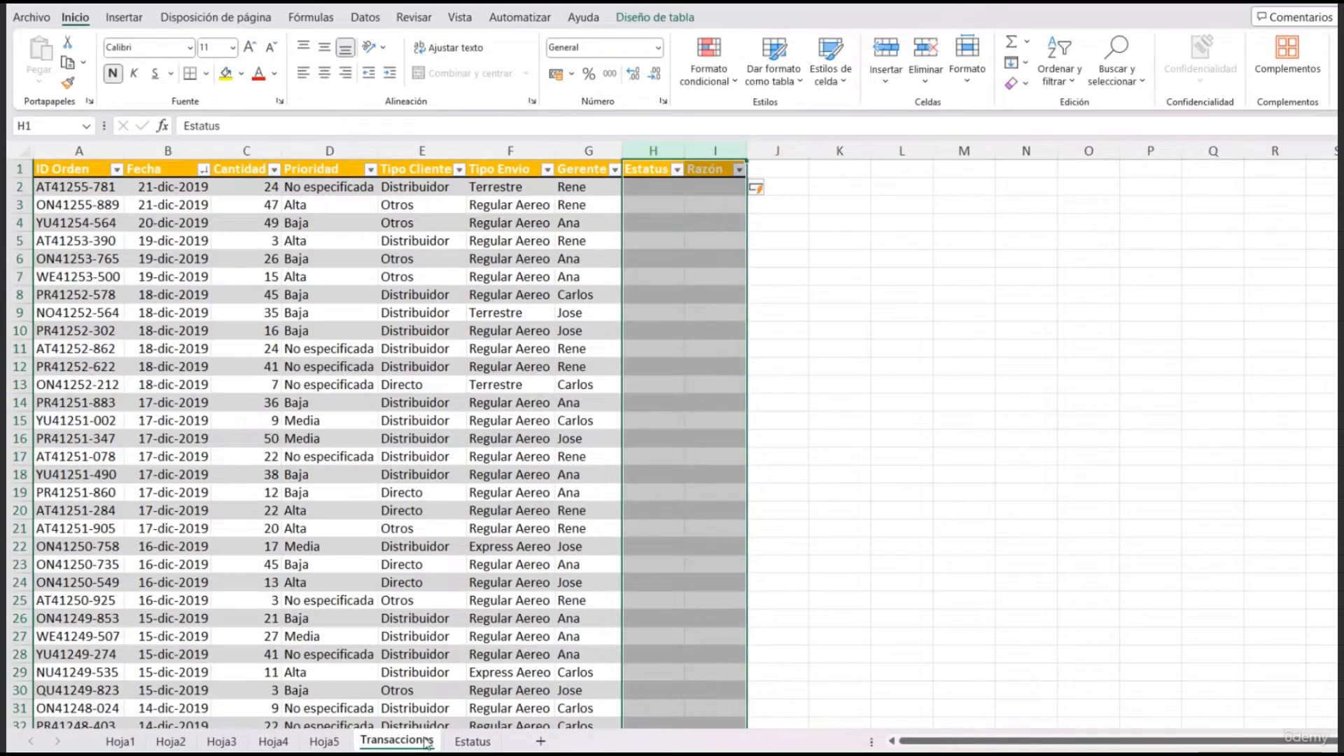
{"action": "left_click", "coordinate": [472, 741]}
{"action": "left_click", "coordinate": [397, 741]}
{"action": "left_click", "coordinate": [700, 242]}
{"action": "left_click_drag", "start_coordinate": [651, 155], "coordinate": [702, 151]}
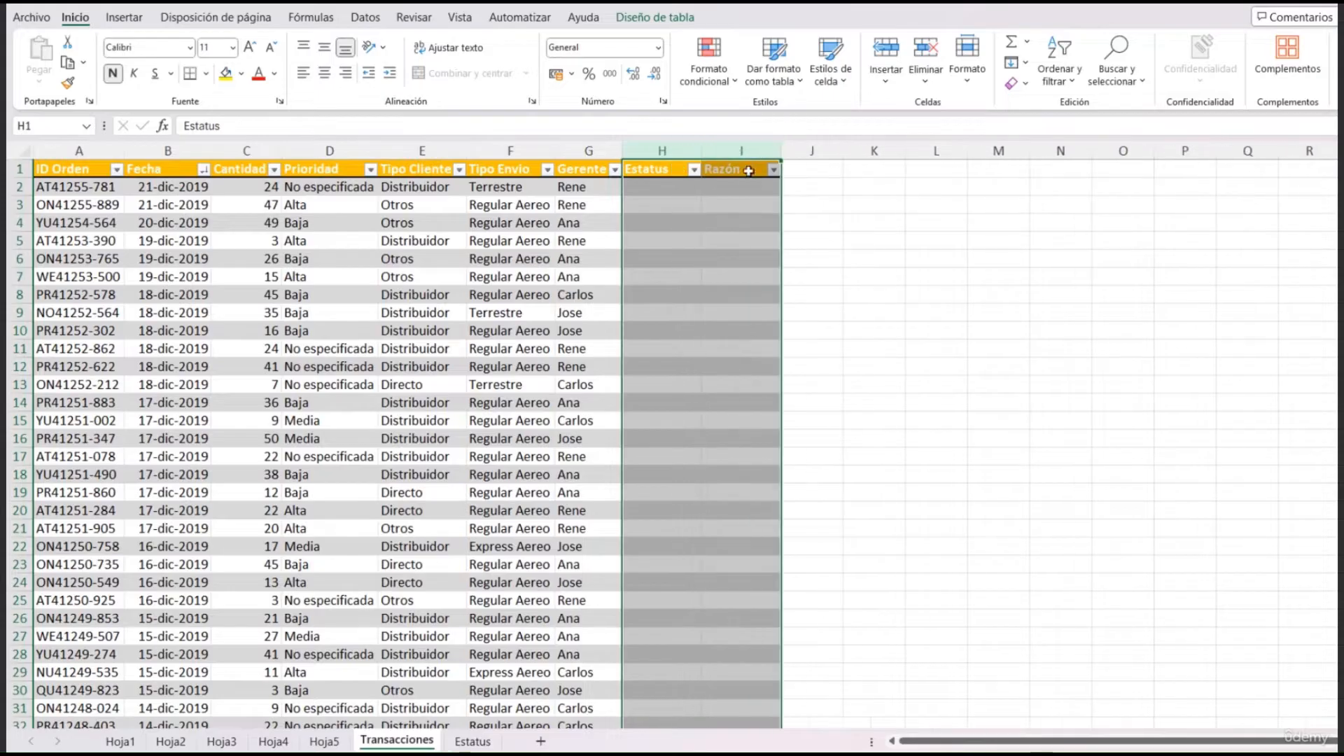
{"action": "left_click", "coordinate": [689, 197]}
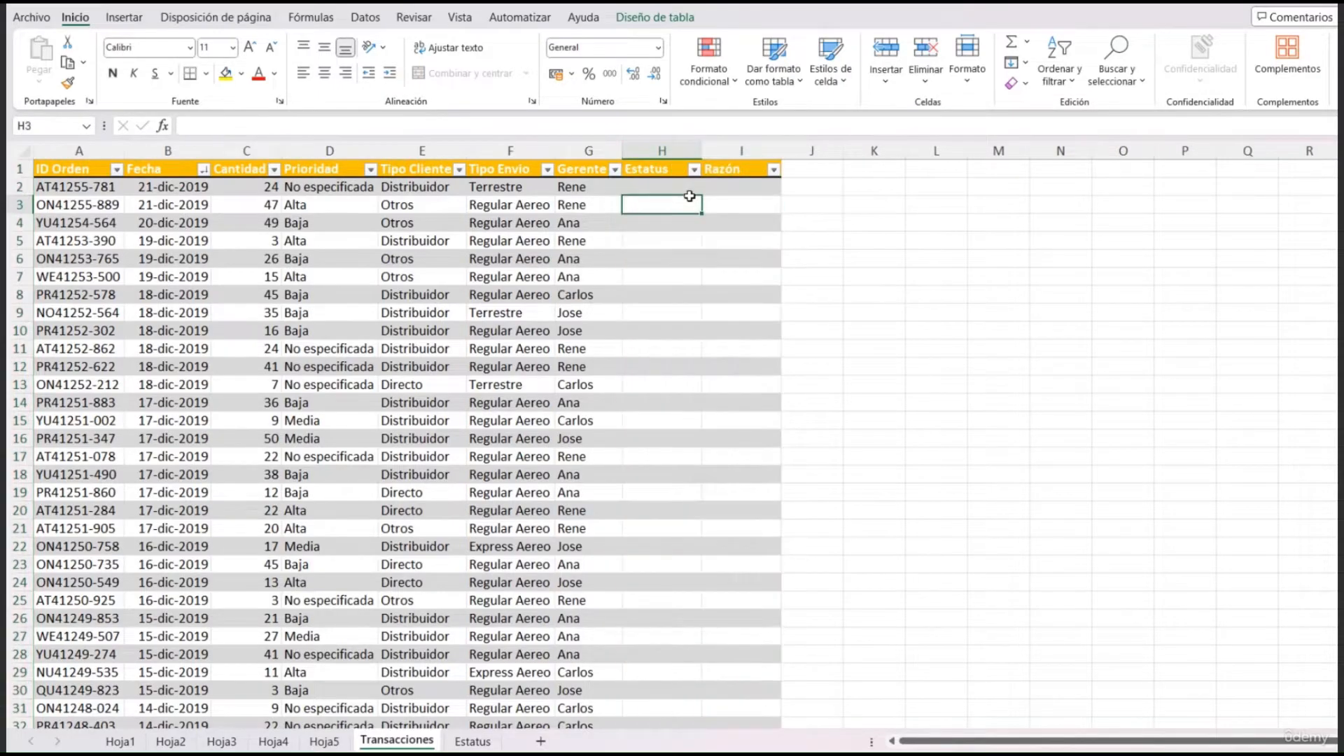
Step: Start a BUSCARV formula in H2 with the row's ID Orden as the lookup value
{"action": "left_click", "coordinate": [666, 189]}
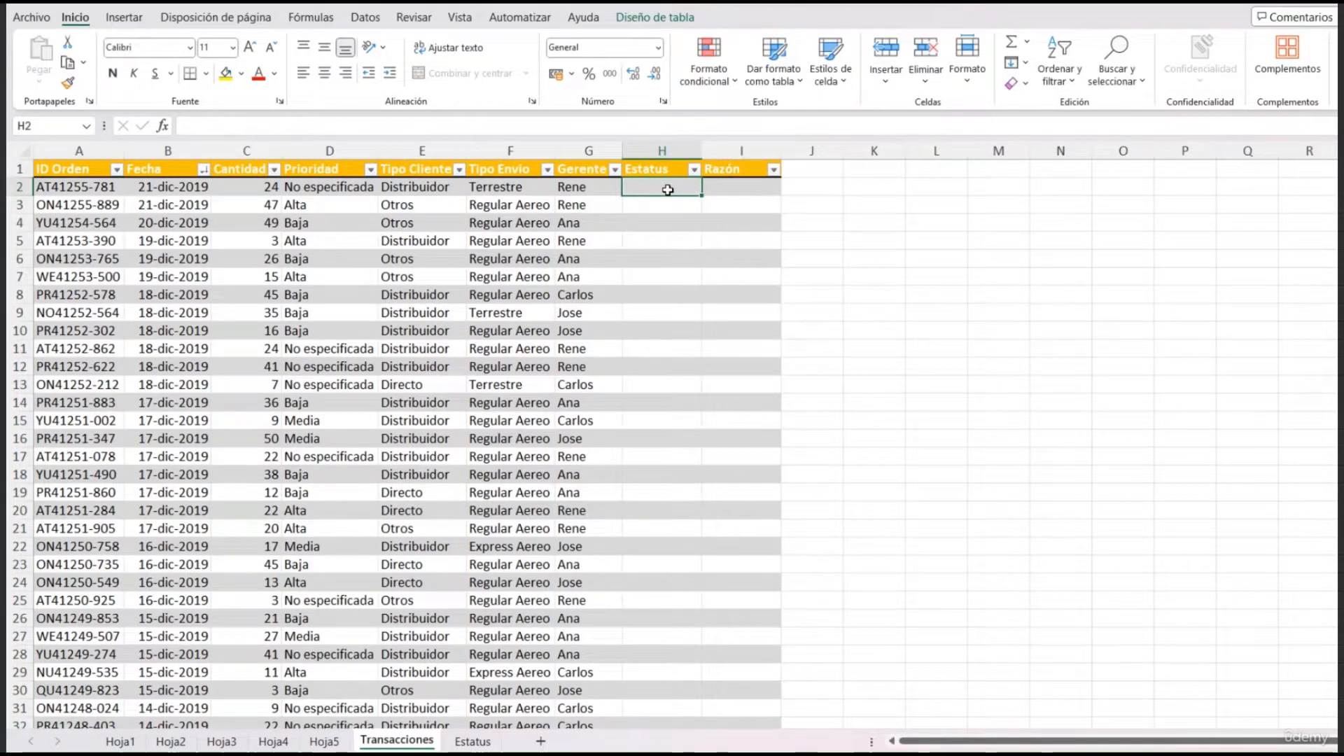
{"action": "type", "text": "="}
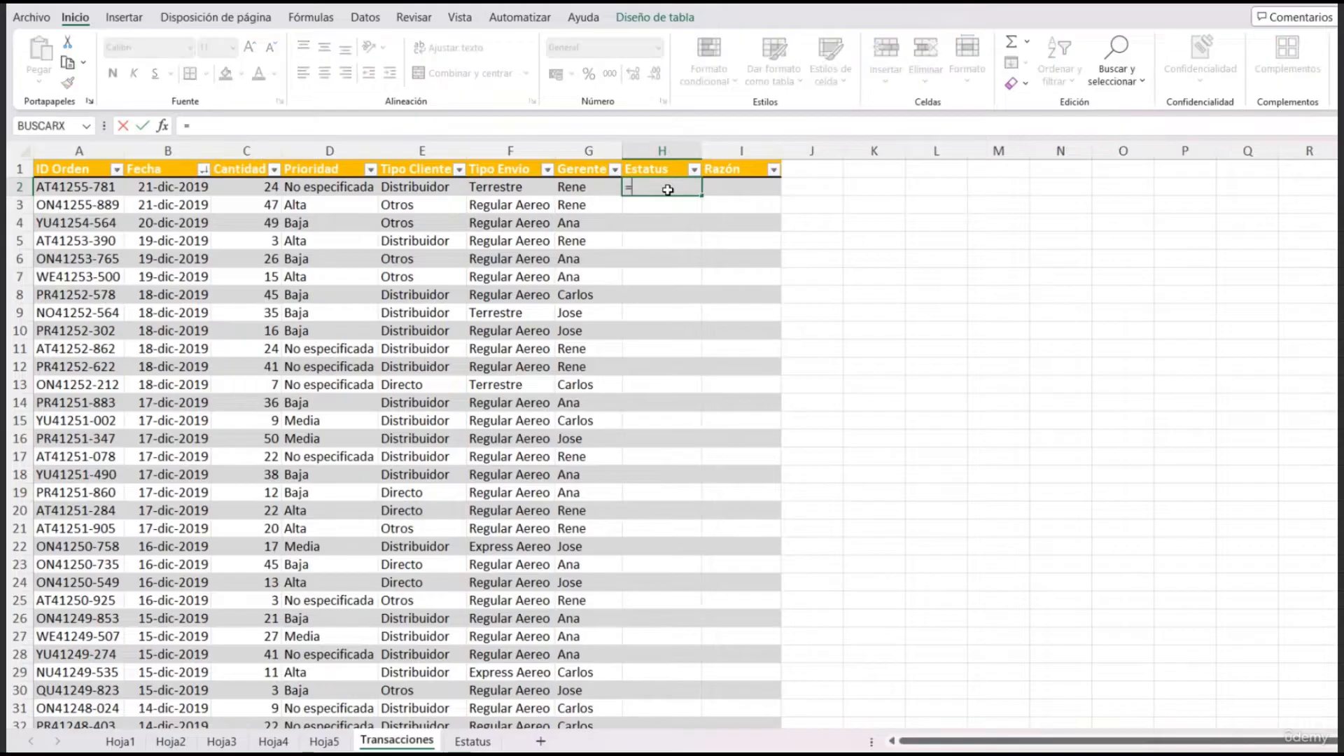
{"action": "type", "text": "BU"}
{"action": "key", "text": "Down"}
{"action": "key", "text": "Down"}
{"action": "key", "text": "Tab"}
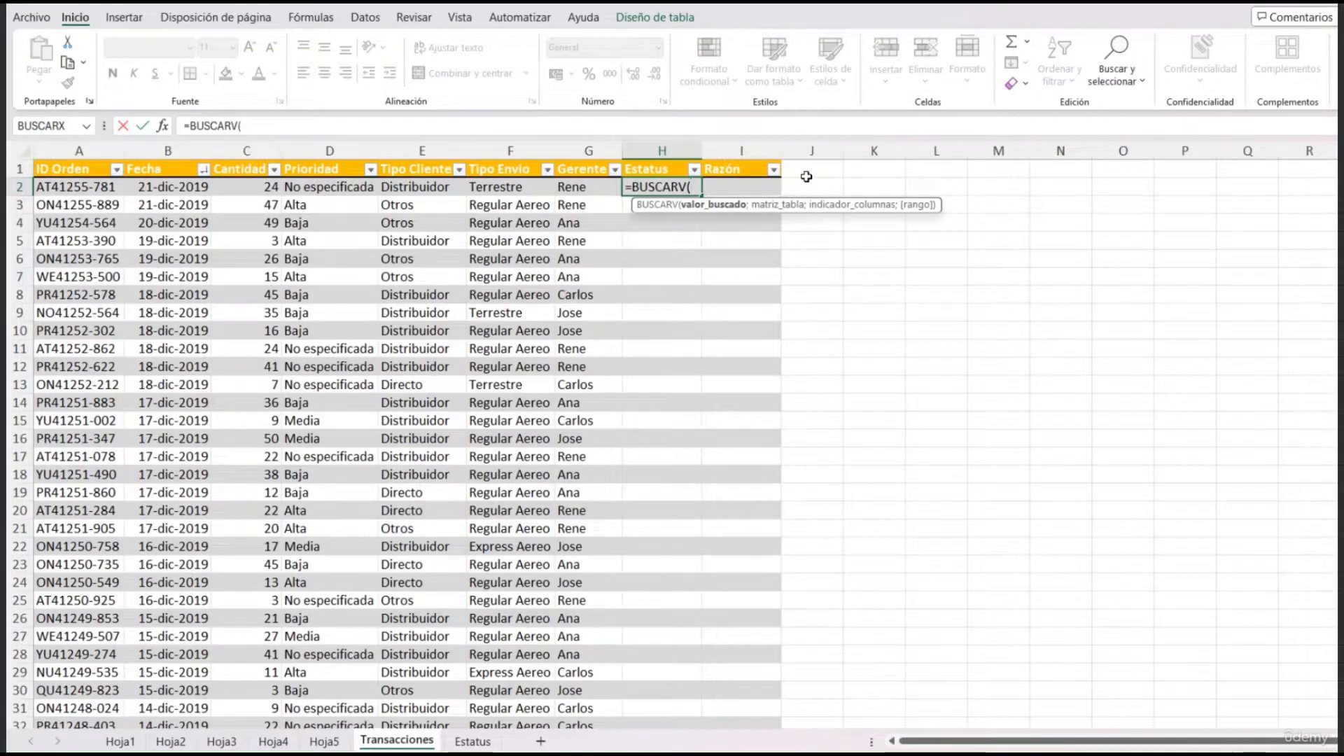
{"action": "left_click", "coordinate": [66, 189]}
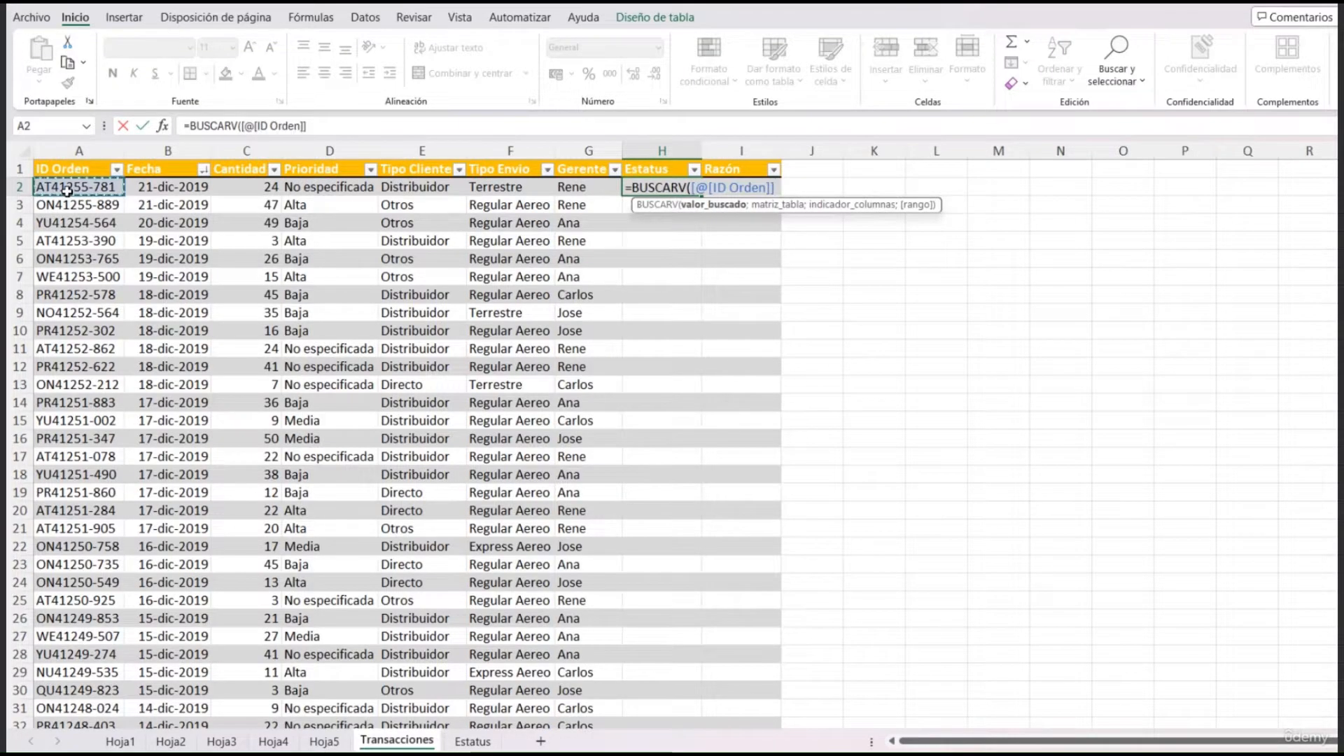
{"action": "type", "text": ";"}
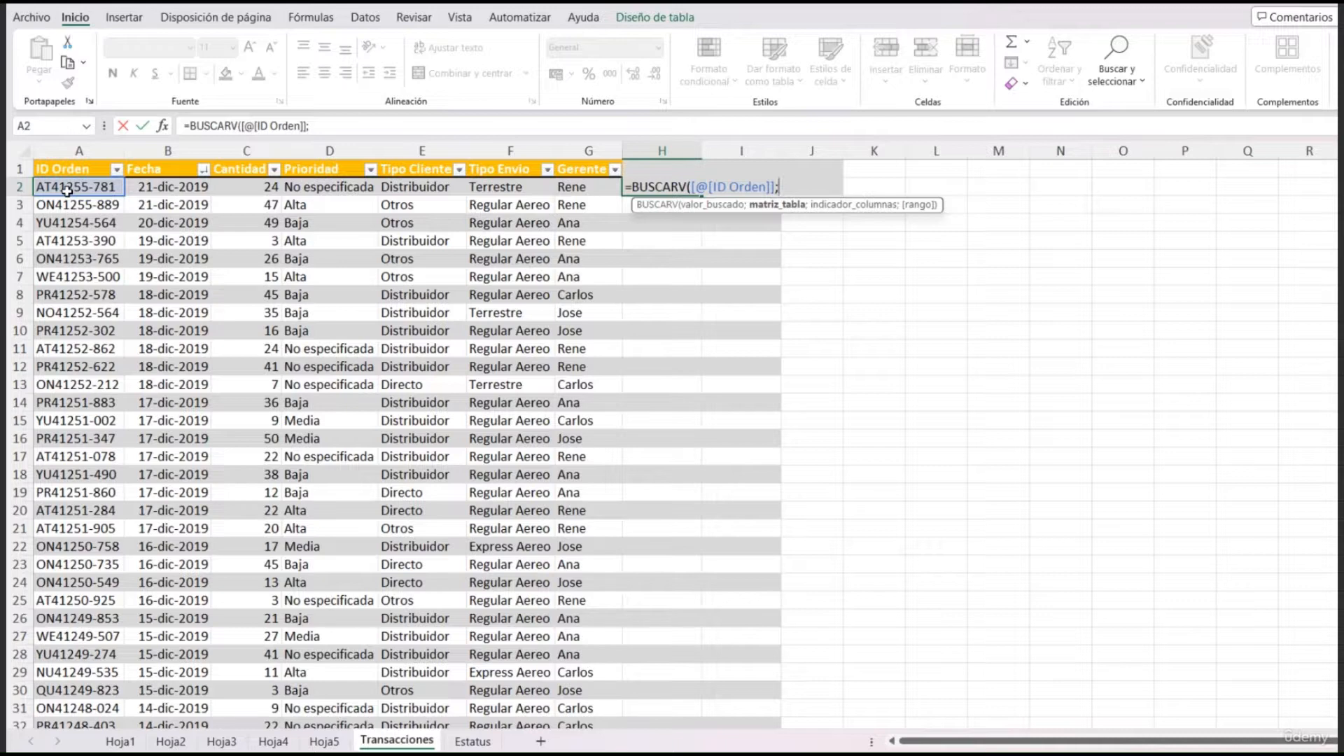
Step: Complete the H2 formula with TablaEstatus as the table, column index 2 and FALSO for an exact match
{"action": "type", "text": "Ta"}
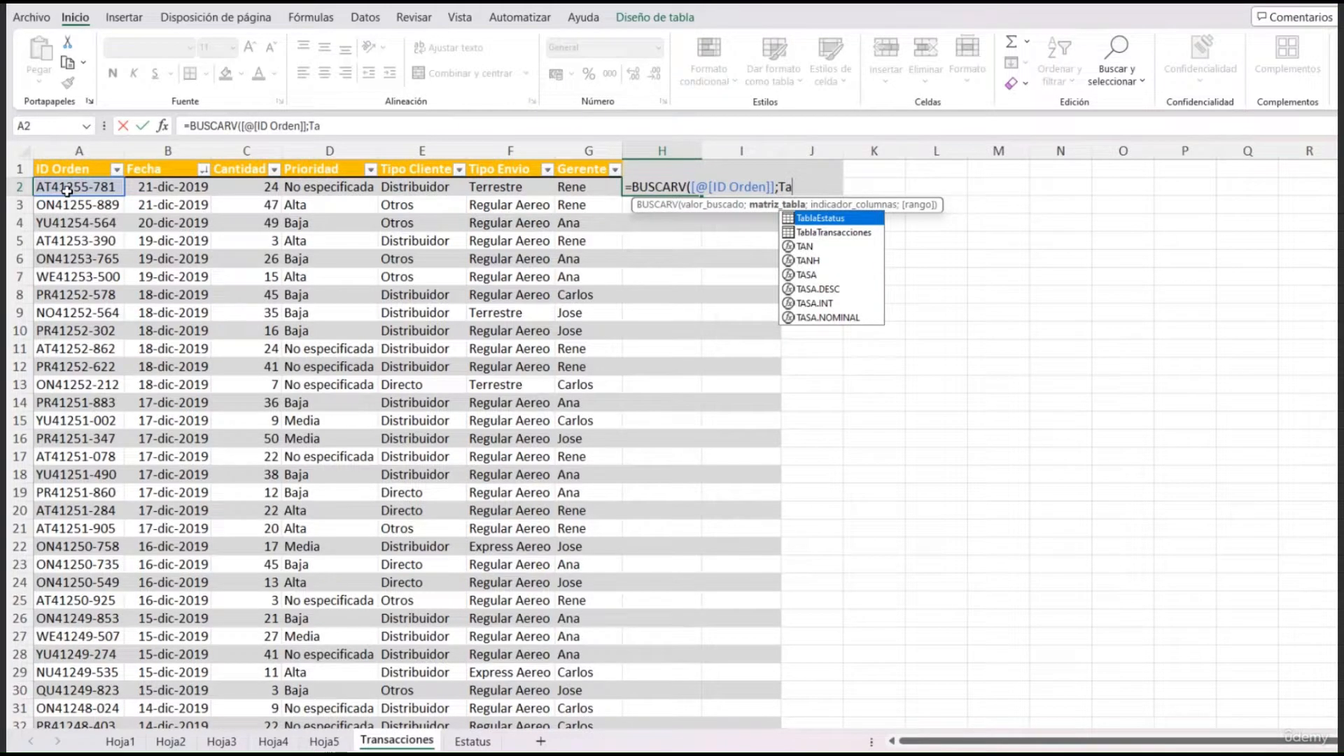
{"action": "double_click", "coordinate": [835, 219]}
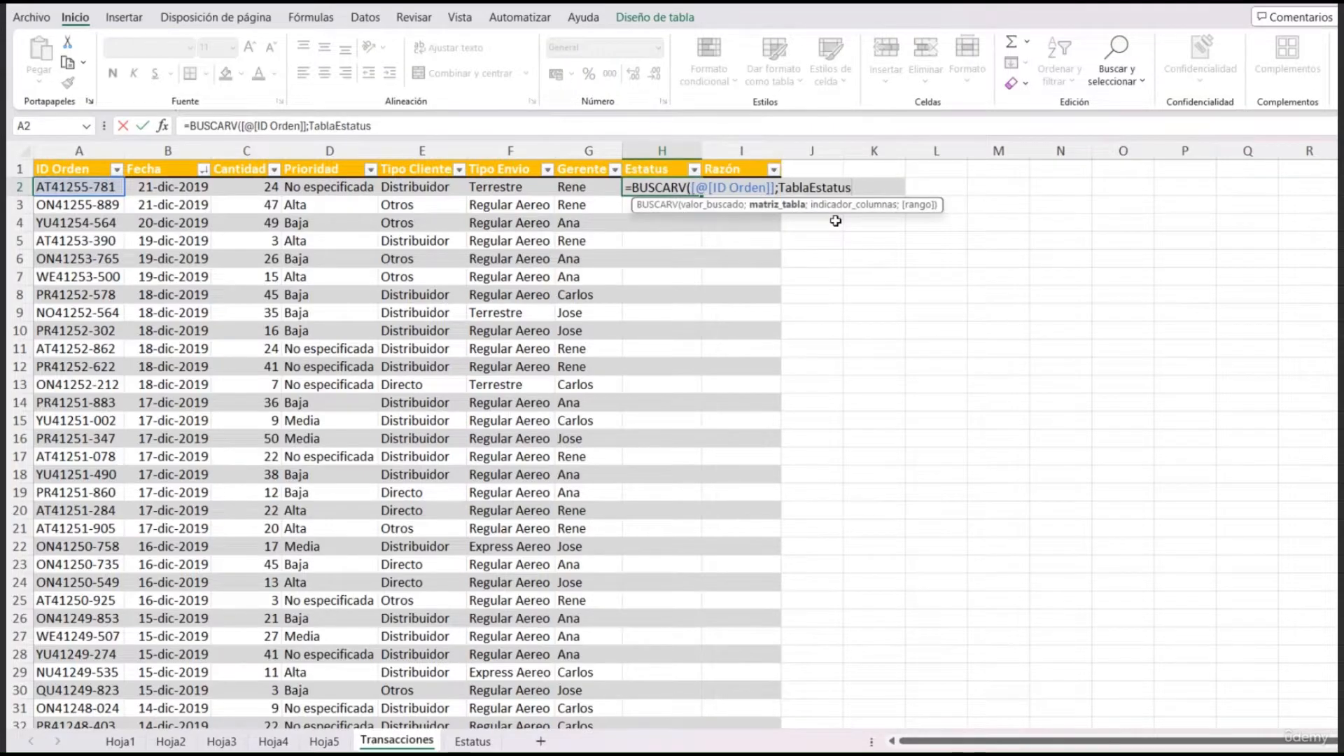
{"action": "type", "text": ";"}
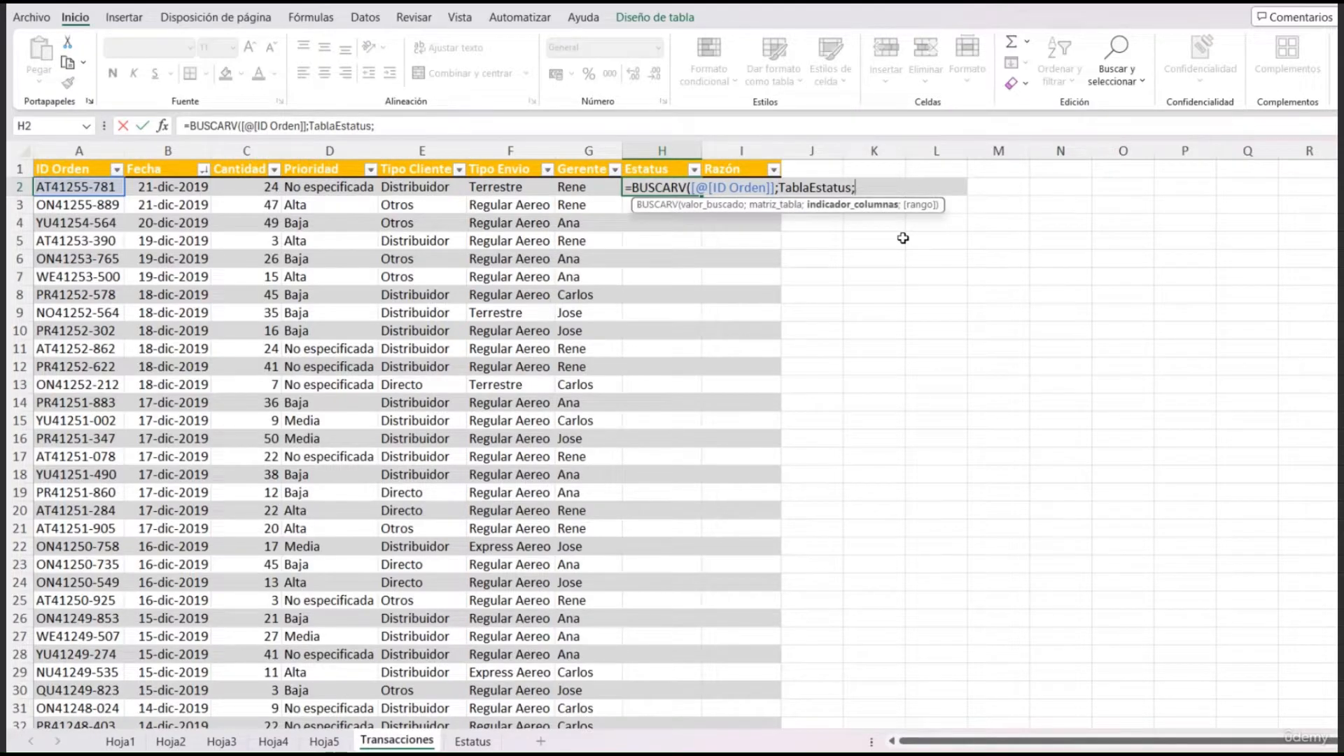
{"action": "type", "text": "2;"}
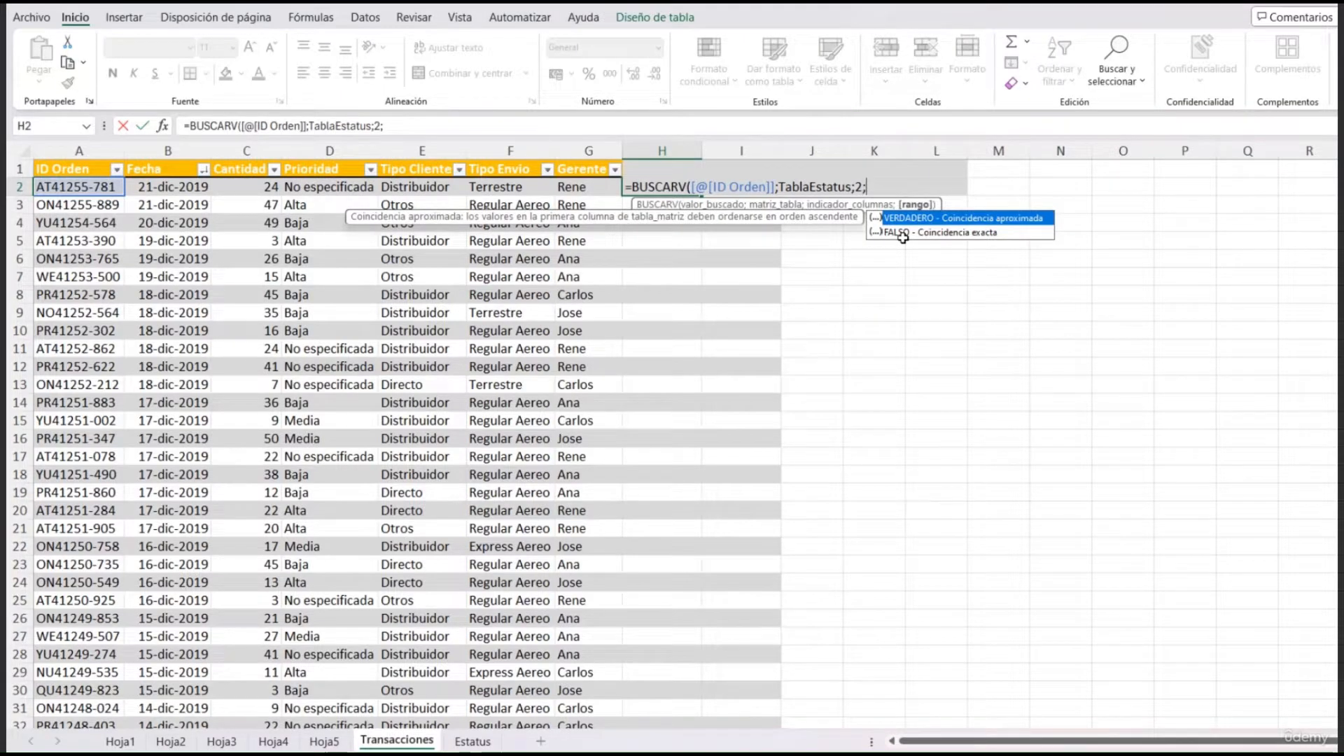
{"action": "double_click", "coordinate": [914, 233]}
{"action": "type", "text": ")"}
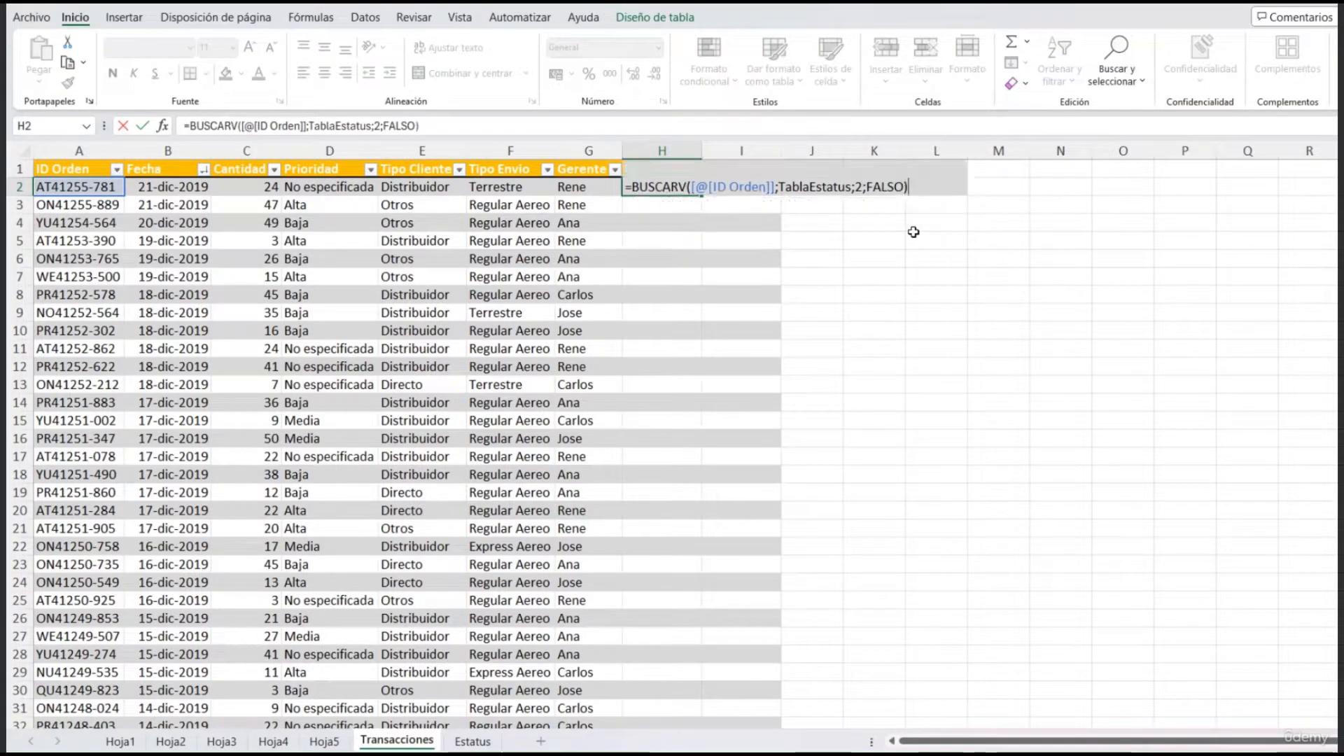
{"action": "key", "text": "Return"}
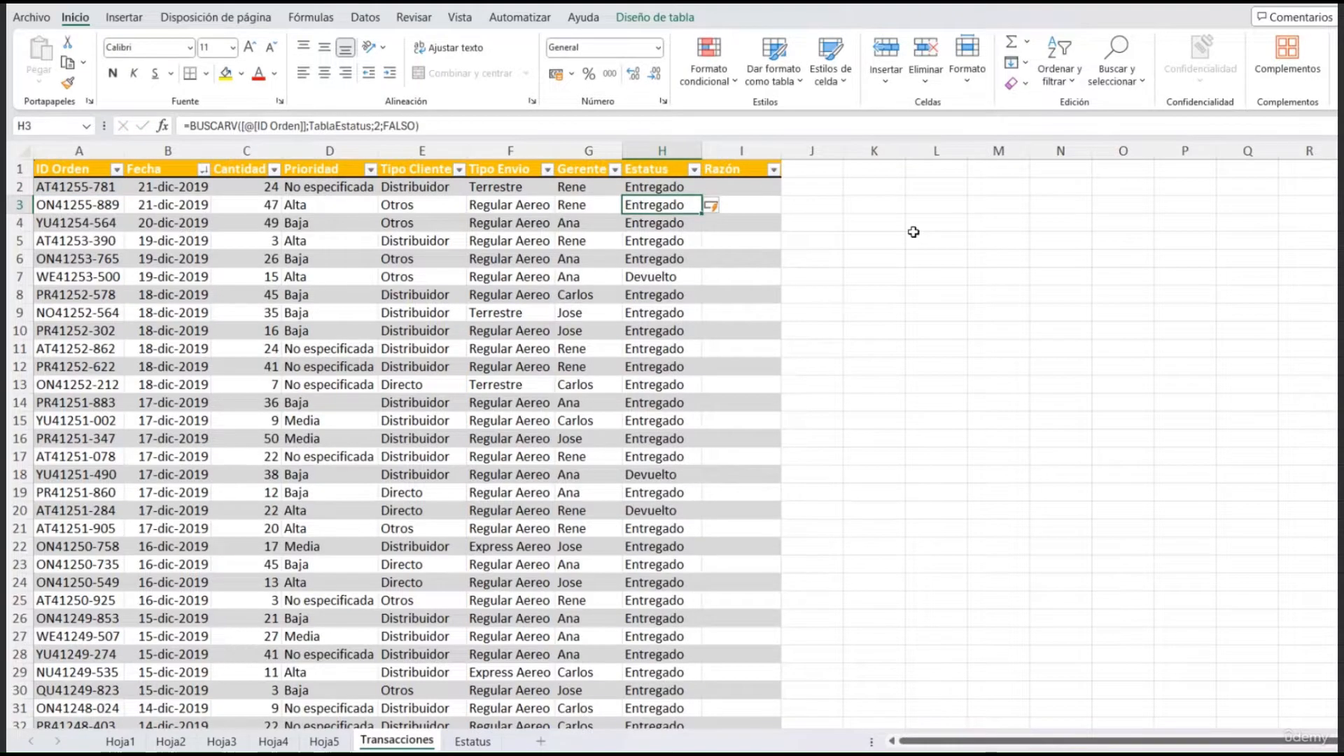
Step: Copy the BUSCARV formula text from H2 into I2 under Razón
{"action": "left_click", "coordinate": [671, 187]}
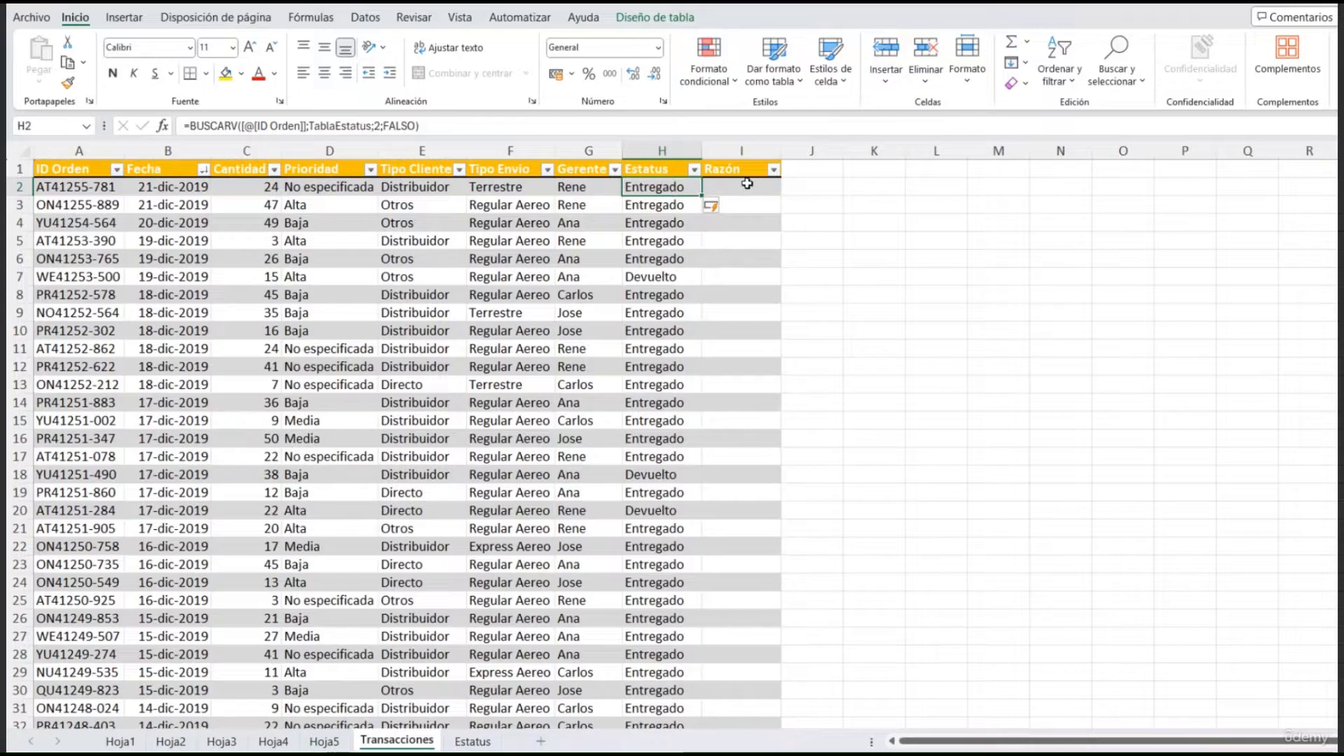
{"action": "triple_click", "coordinate": [490, 120]}
{"action": "key", "text": "ctrl+c"}
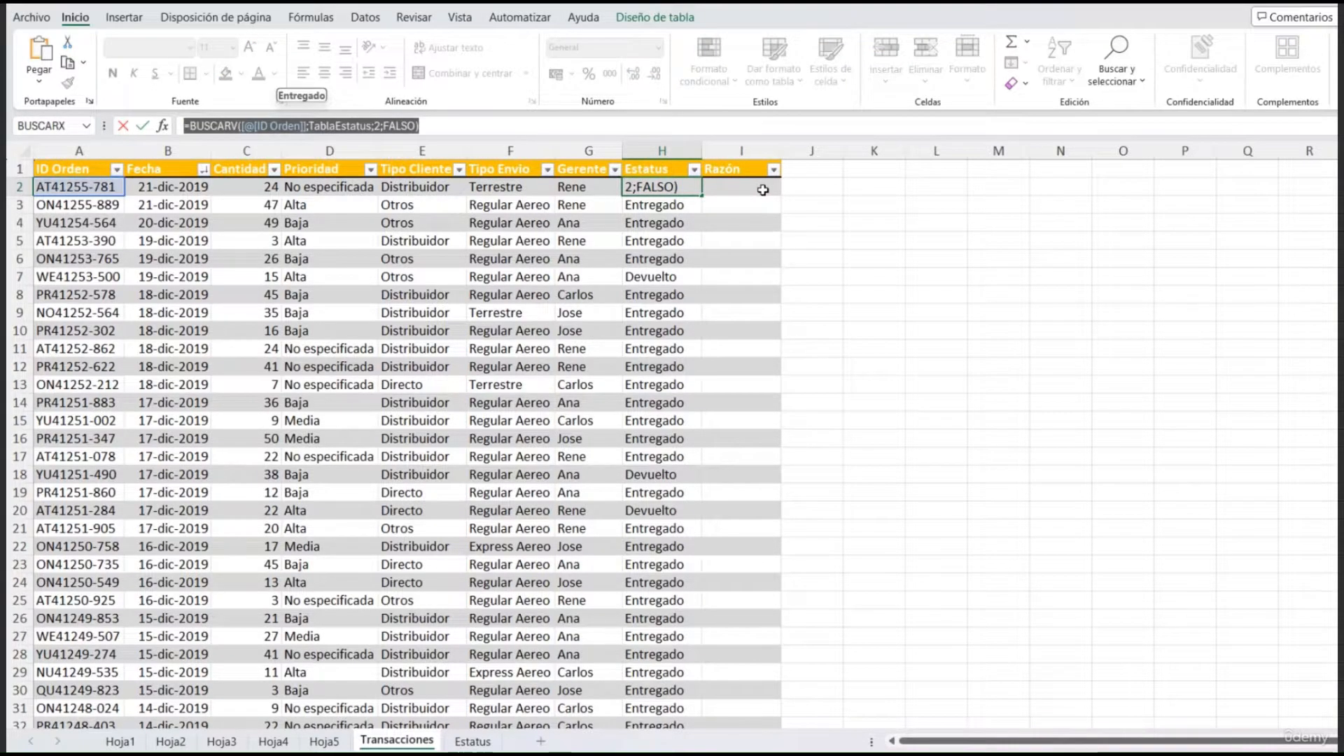
{"action": "key", "text": "Escape"}
{"action": "double_click", "coordinate": [762, 190]}
{"action": "key", "text": "ctrl+v"}
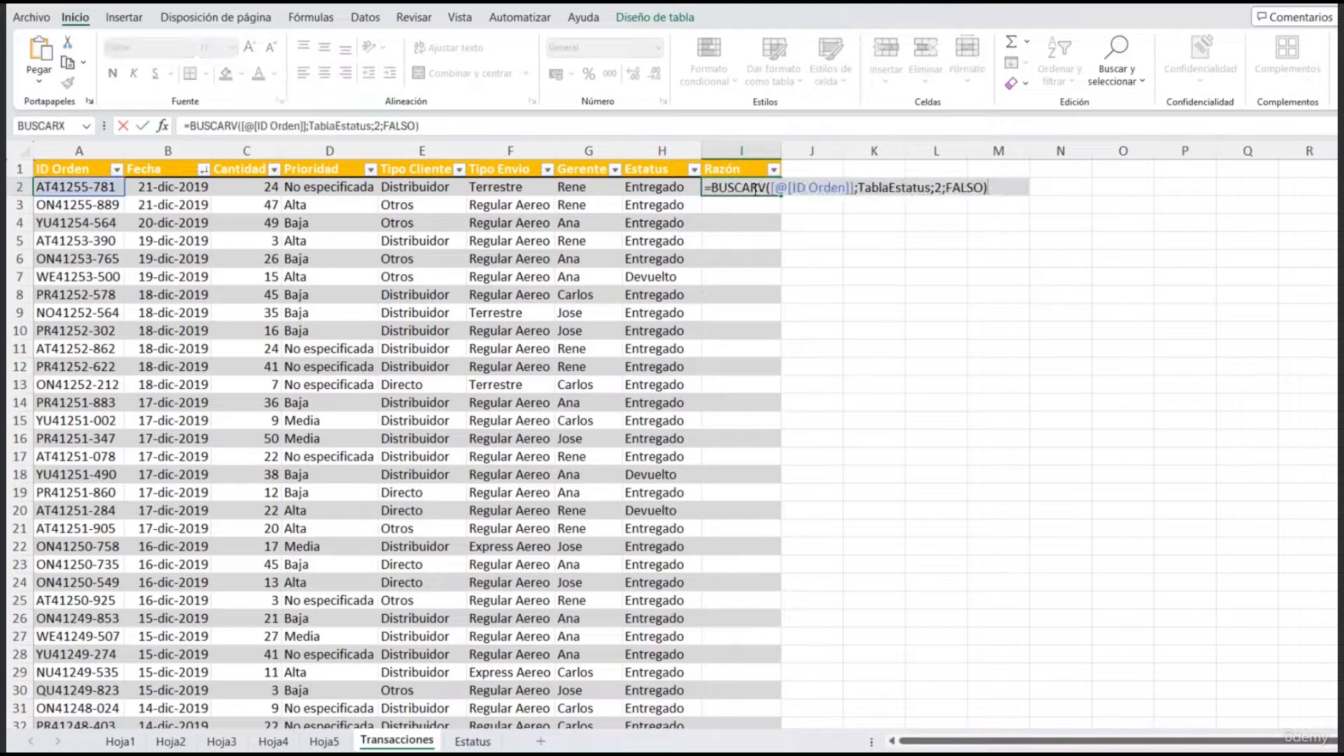
Step: Change the column index in the I2 BUSCARV formula to 3
{"action": "left_click", "coordinate": [382, 126]}
{"action": "key", "text": "BackSpace"}
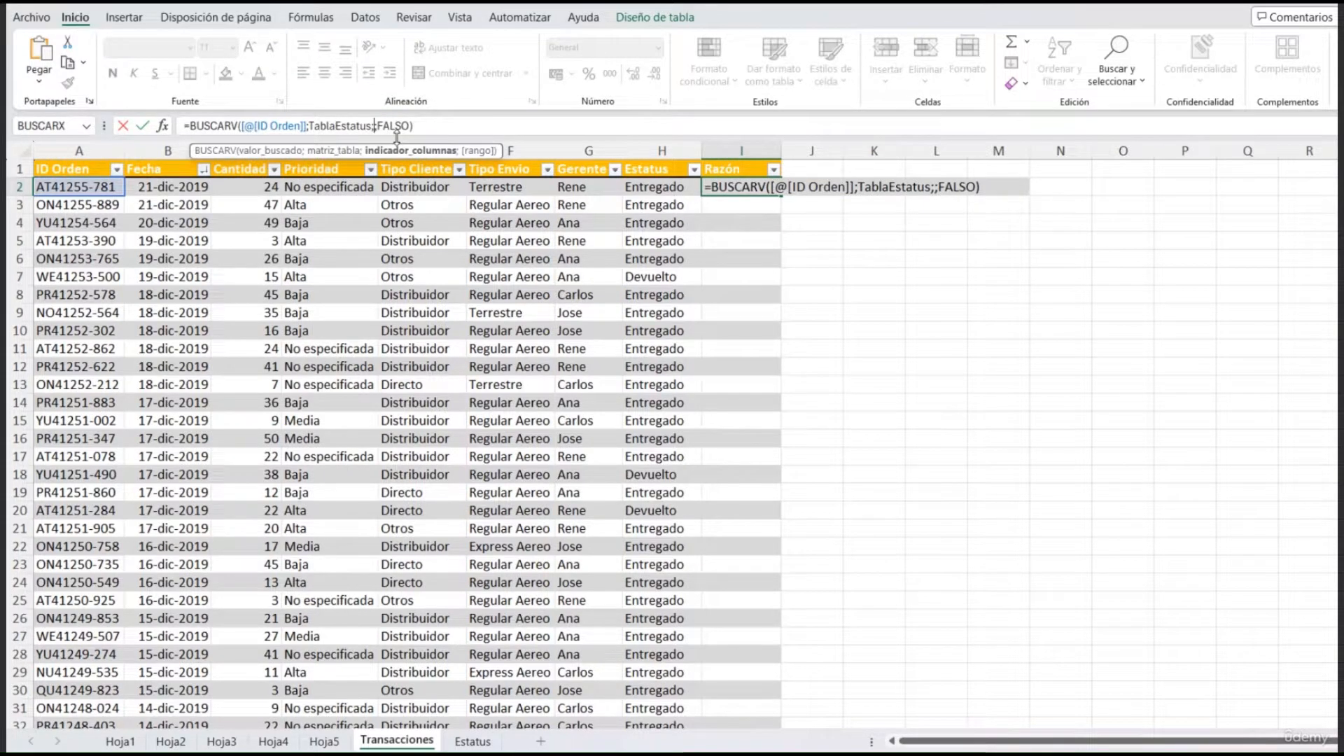
{"action": "type", "text": "3"}
{"action": "key", "text": "Return"}
Step: Autofit the width of the Razón column and look over the looked-up values down the table
{"action": "double_click", "coordinate": [781, 150]}
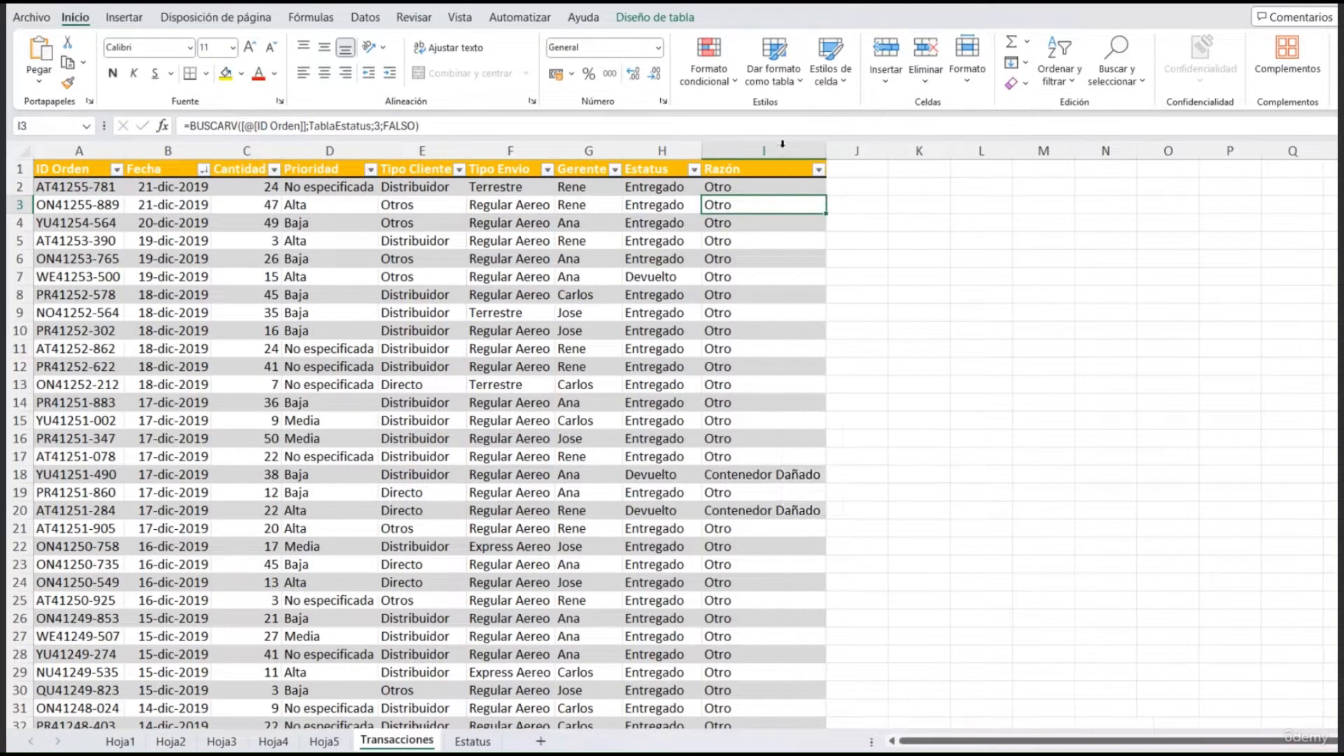
{"action": "scroll", "coordinate": [777, 434], "scroll_direction": "down", "scroll_amount": 4}
{"action": "scroll", "coordinate": [778, 441], "scroll_direction": "up", "scroll_amount": 4}
{"action": "scroll", "coordinate": [779, 434], "scroll_direction": "down", "scroll_amount": 6}
{"action": "scroll", "coordinate": [777, 410], "scroll_direction": "up", "scroll_amount": 1}
{"action": "scroll", "coordinate": [778, 410], "scroll_direction": "up", "scroll_amount": 5}
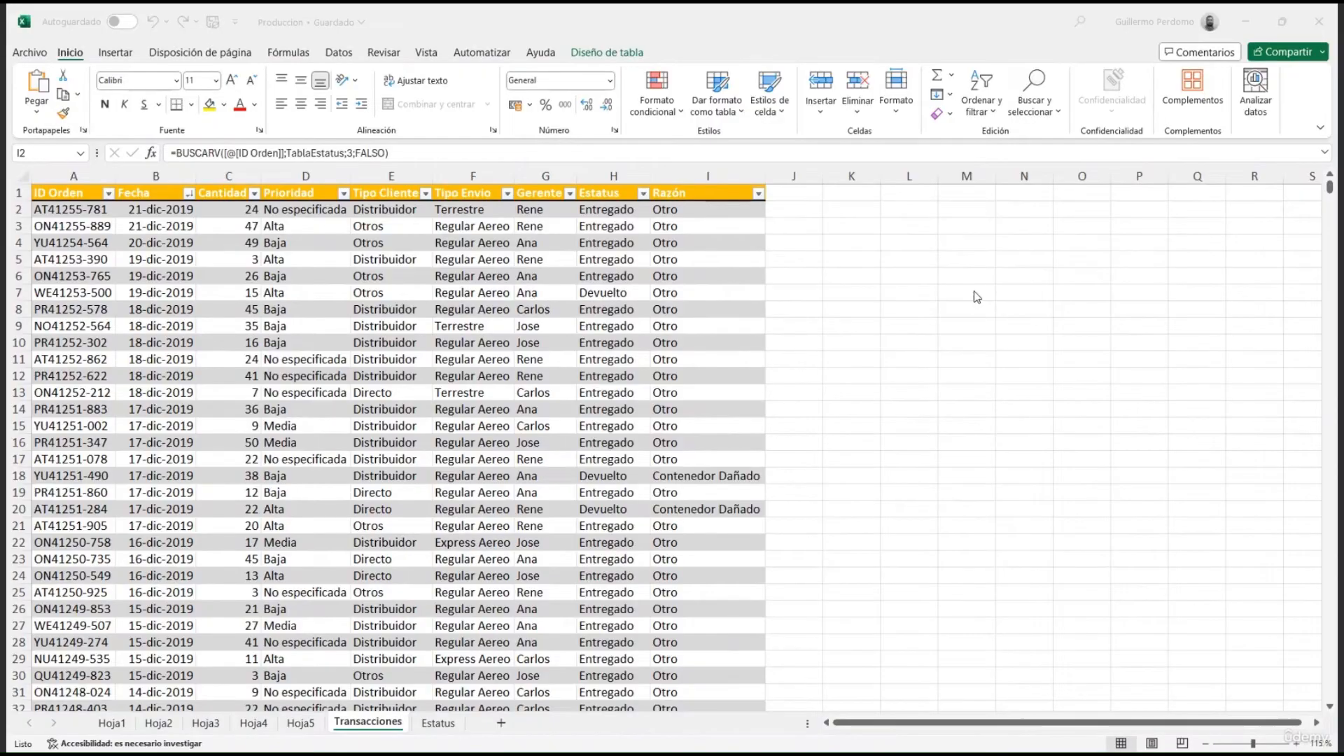
Step: Refresh the pivot table on Hoja5 so that its field list includes the Estatus and Razón columns
{"action": "left_click", "coordinate": [577, 281]}
{"action": "left_click", "coordinate": [308, 724]}
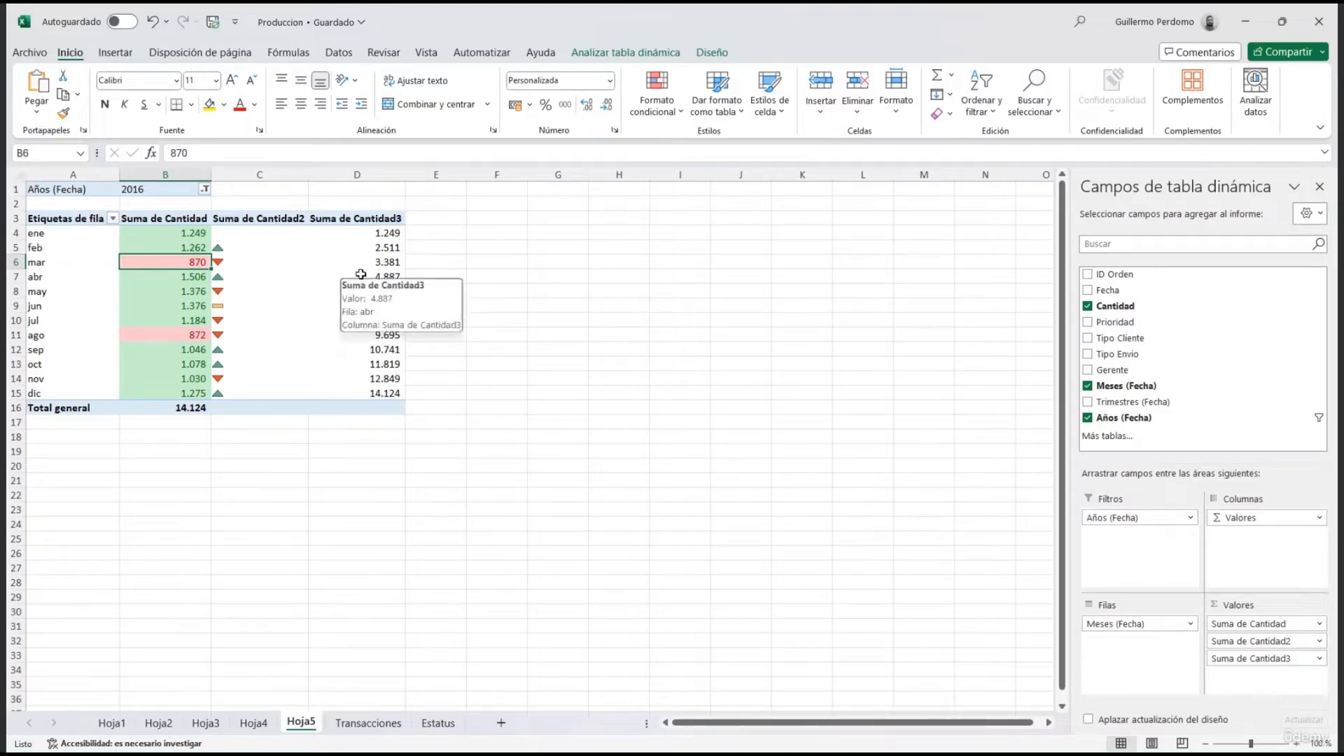
{"action": "left_click", "coordinate": [378, 227]}
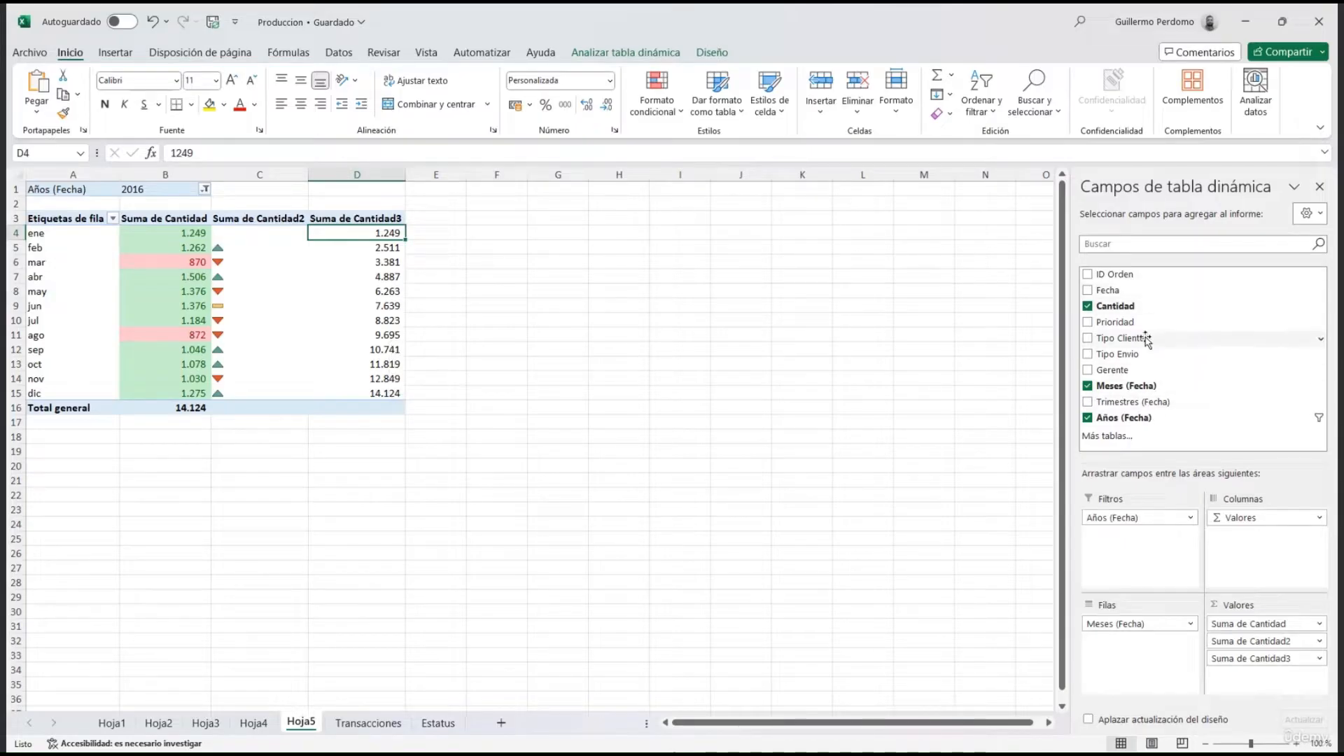
{"action": "right_click", "coordinate": [376, 233]}
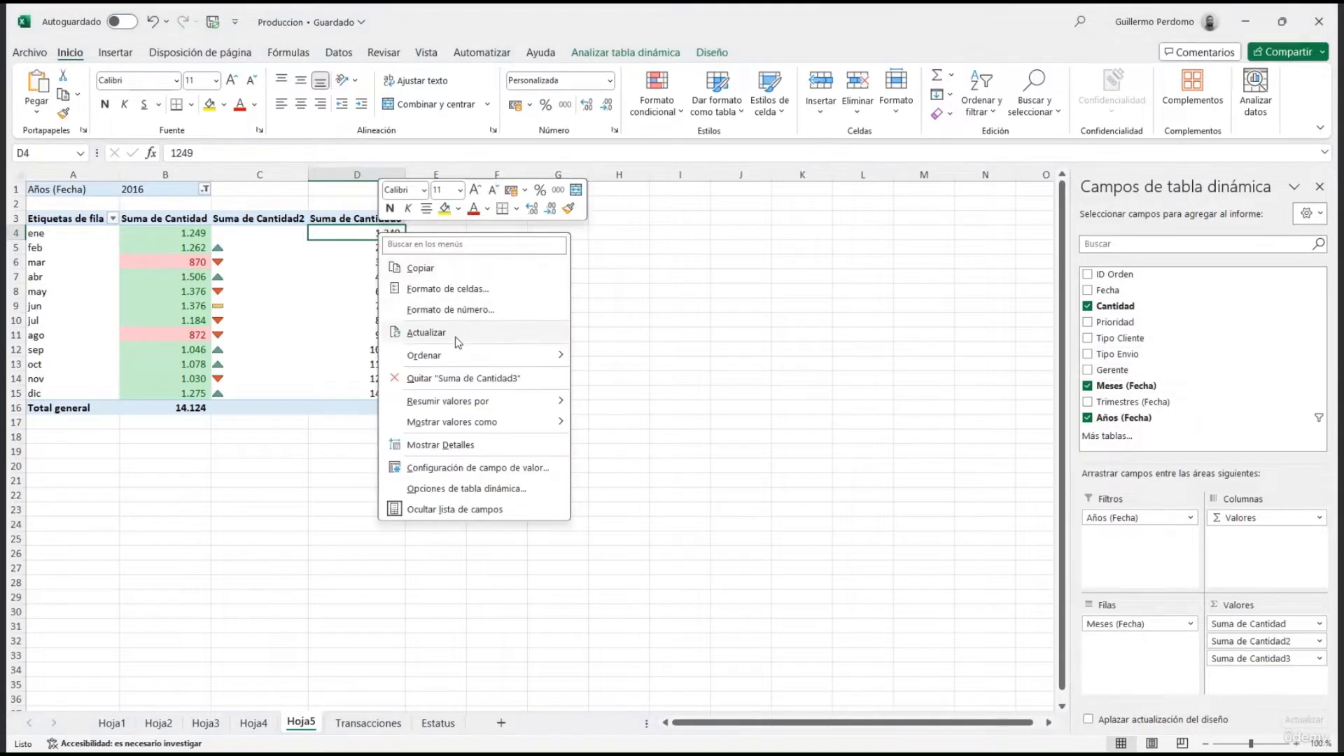
{"action": "left_click", "coordinate": [456, 340]}
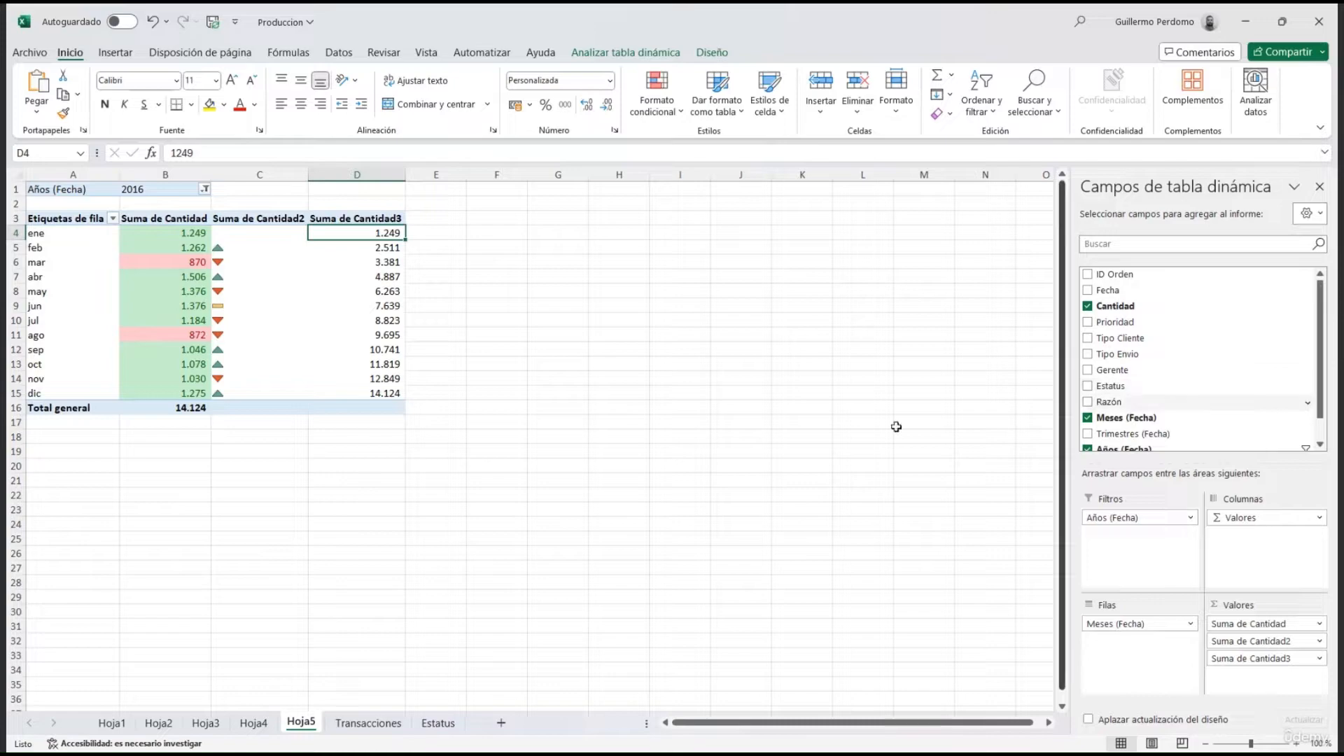
Step: Insert a pivot table based on TablaTransacciones on a new worksheet
{"action": "left_click", "coordinate": [364, 723]}
{"action": "left_click", "coordinate": [156, 243]}
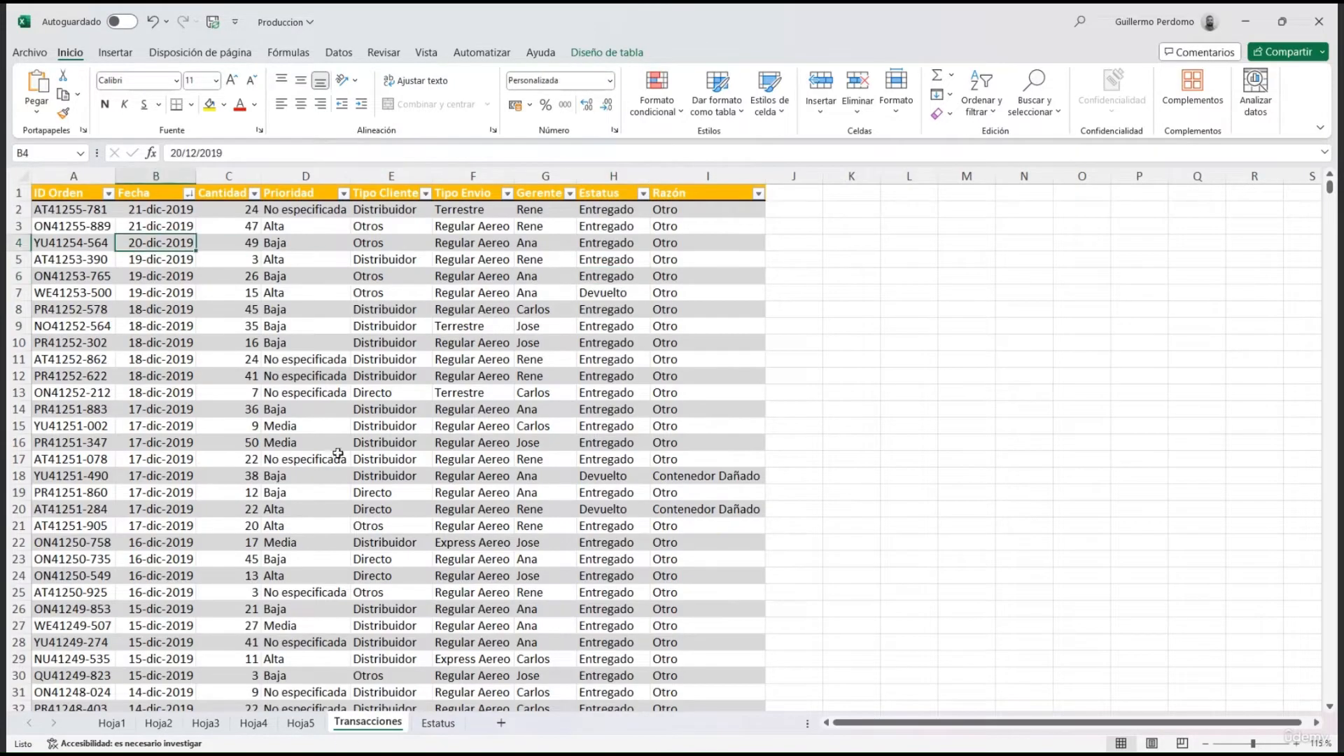
{"action": "left_click", "coordinate": [115, 52]}
{"action": "left_click", "coordinate": [45, 84]}
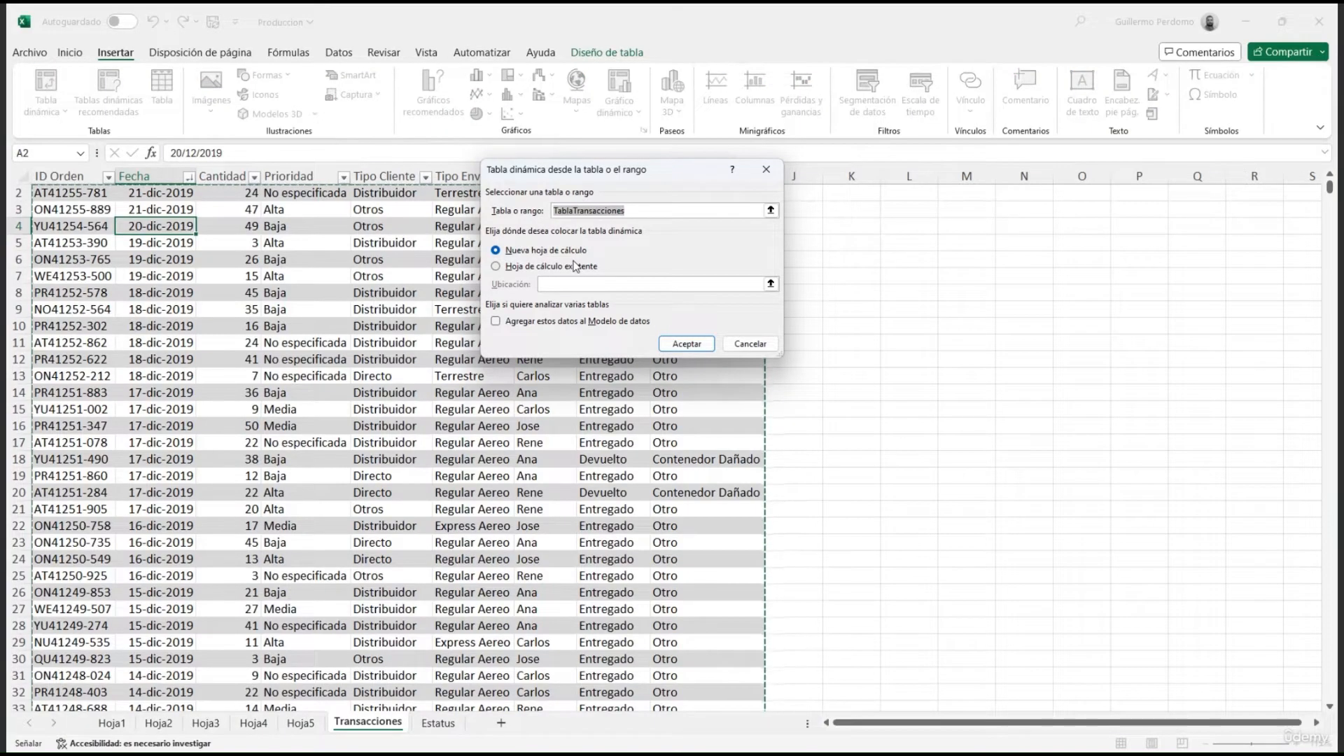
{"action": "left_click", "coordinate": [687, 344]}
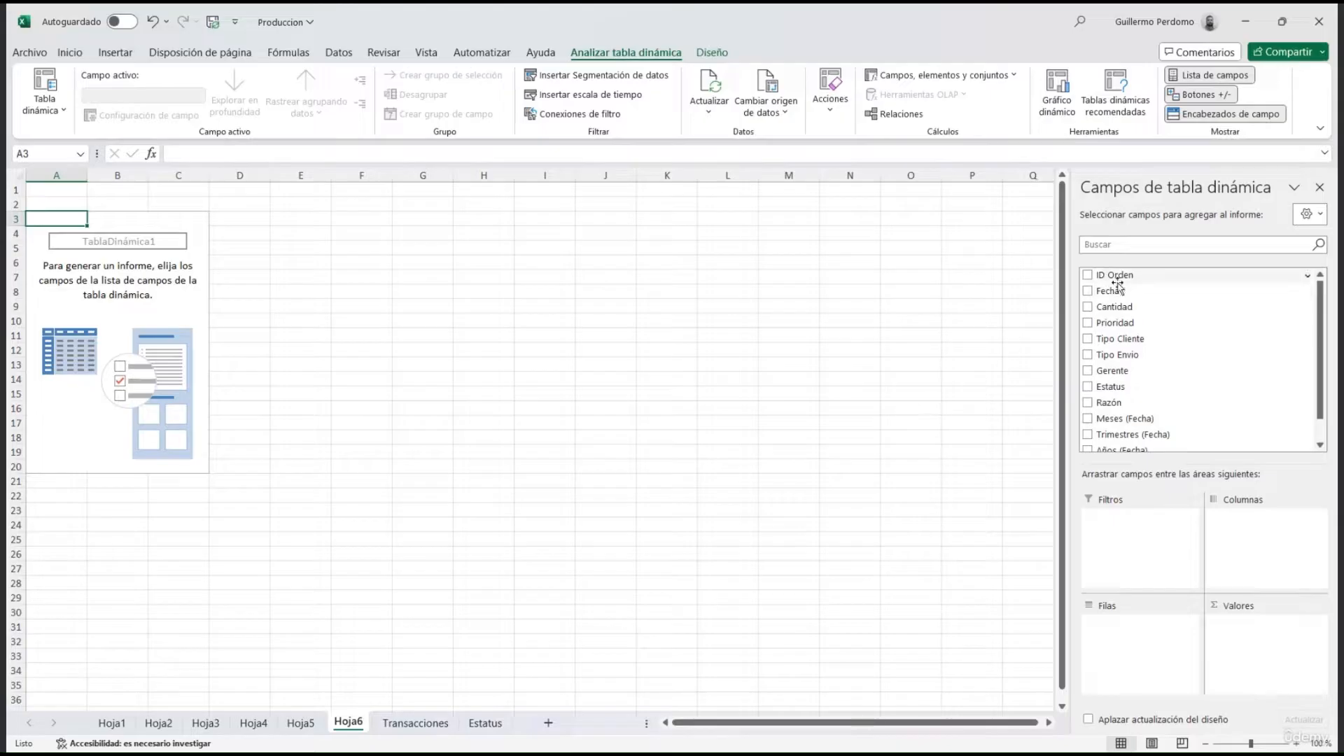
Step: Summarize the count of ID Orden by Estatus in rows, and format the counts with a thousands separator and no decimals
{"action": "left_click_drag", "start_coordinate": [1137, 275], "coordinate": [1249, 638]}
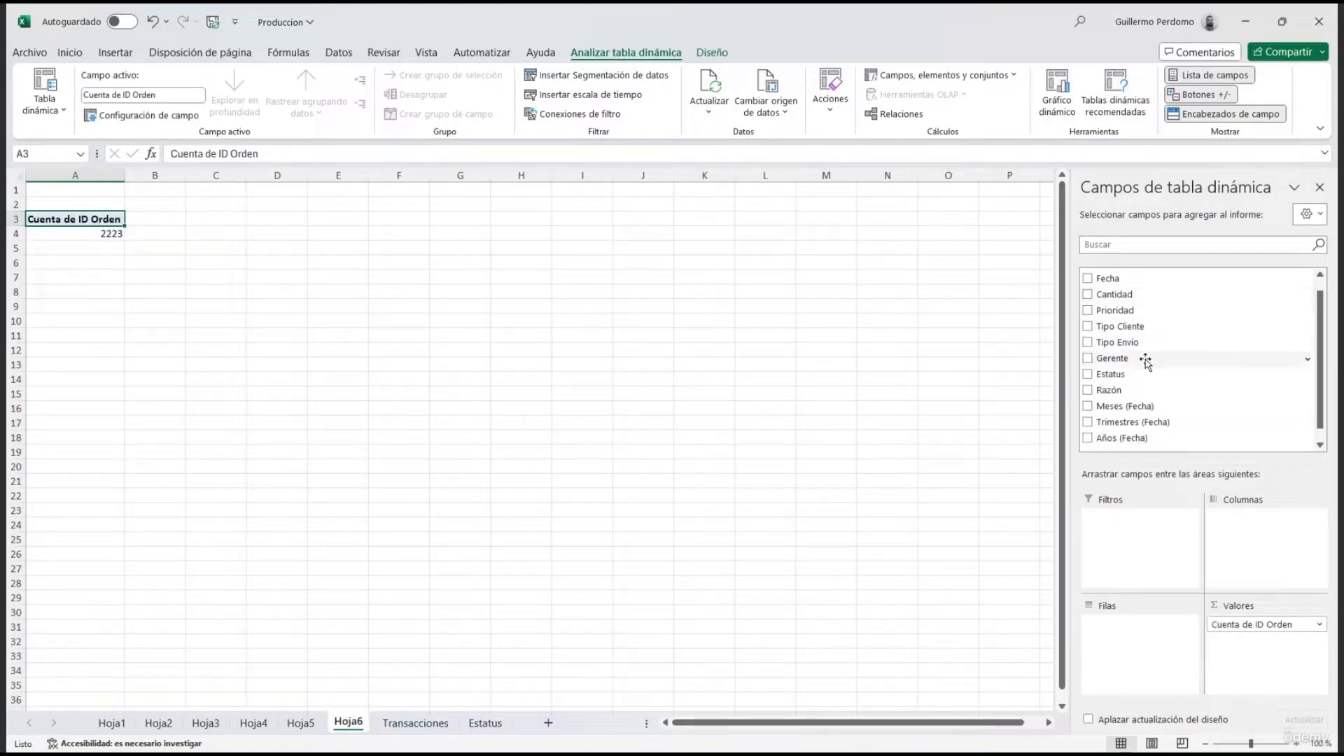
{"action": "left_click_drag", "start_coordinate": [1143, 375], "coordinate": [1139, 653]}
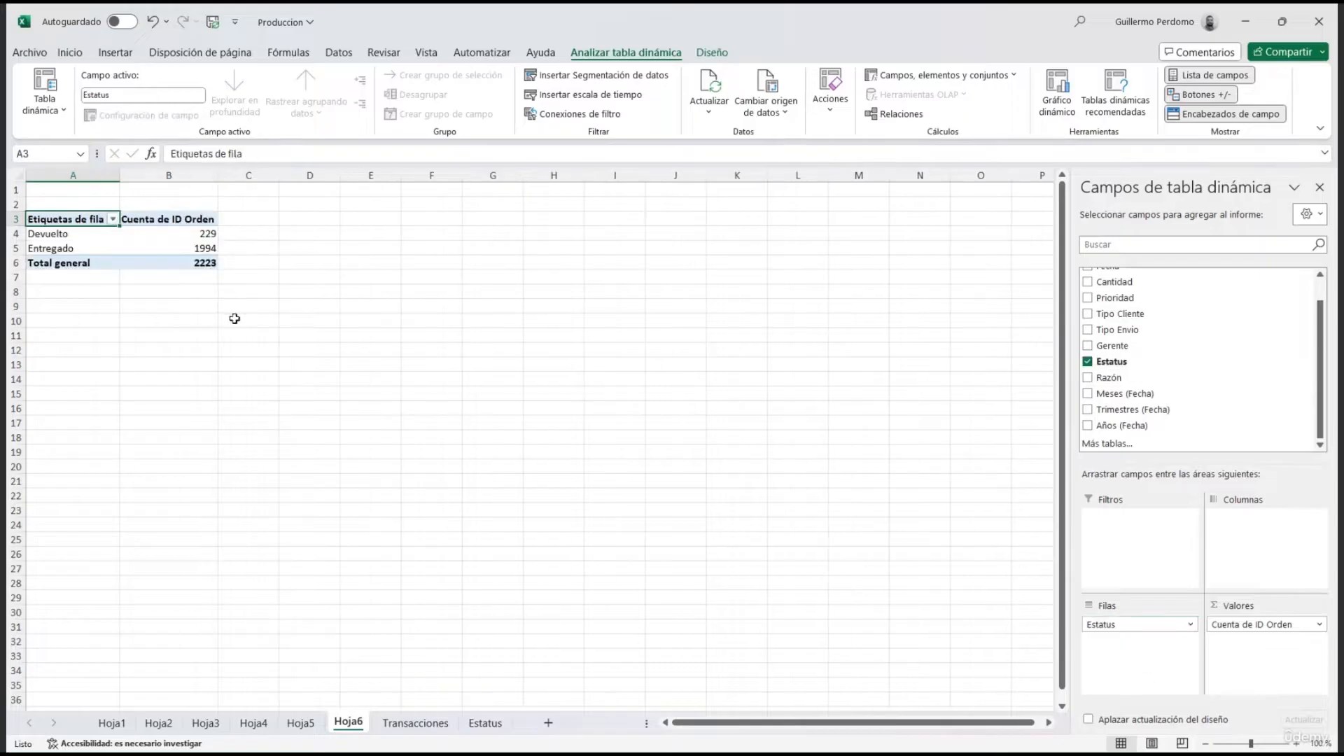
{"action": "left_click_drag", "start_coordinate": [194, 234], "coordinate": [196, 263]}
{"action": "left_click", "coordinate": [77, 54]}
{"action": "left_click", "coordinate": [564, 105]}
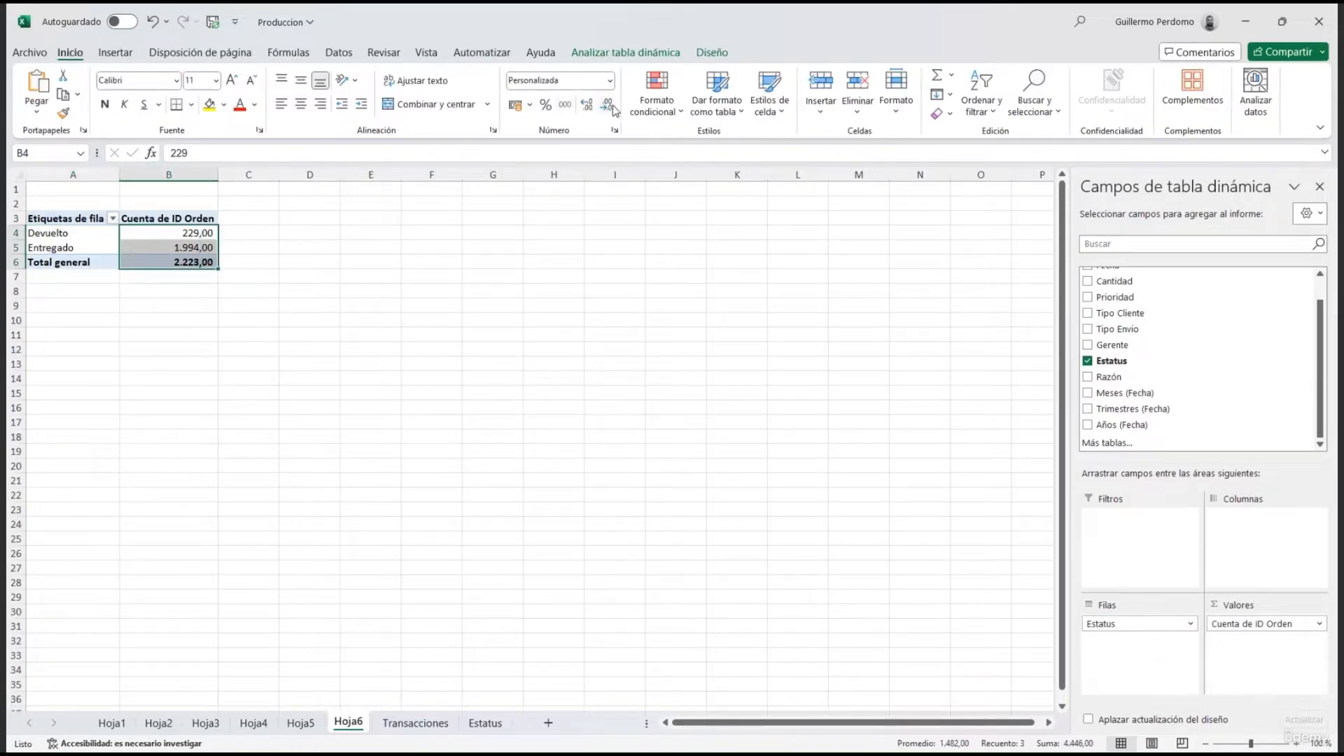
{"action": "left_click", "coordinate": [606, 104]}
{"action": "left_click", "coordinate": [606, 104]}
Step: Add ID Orden as a second value field and show it as % del total general
{"action": "scroll", "coordinate": [1134, 357], "scroll_direction": "up", "scroll_amount": 1}
{"action": "left_click_drag", "start_coordinate": [1113, 276], "coordinate": [1290, 639]}
{"action": "left_click", "coordinate": [281, 247]}
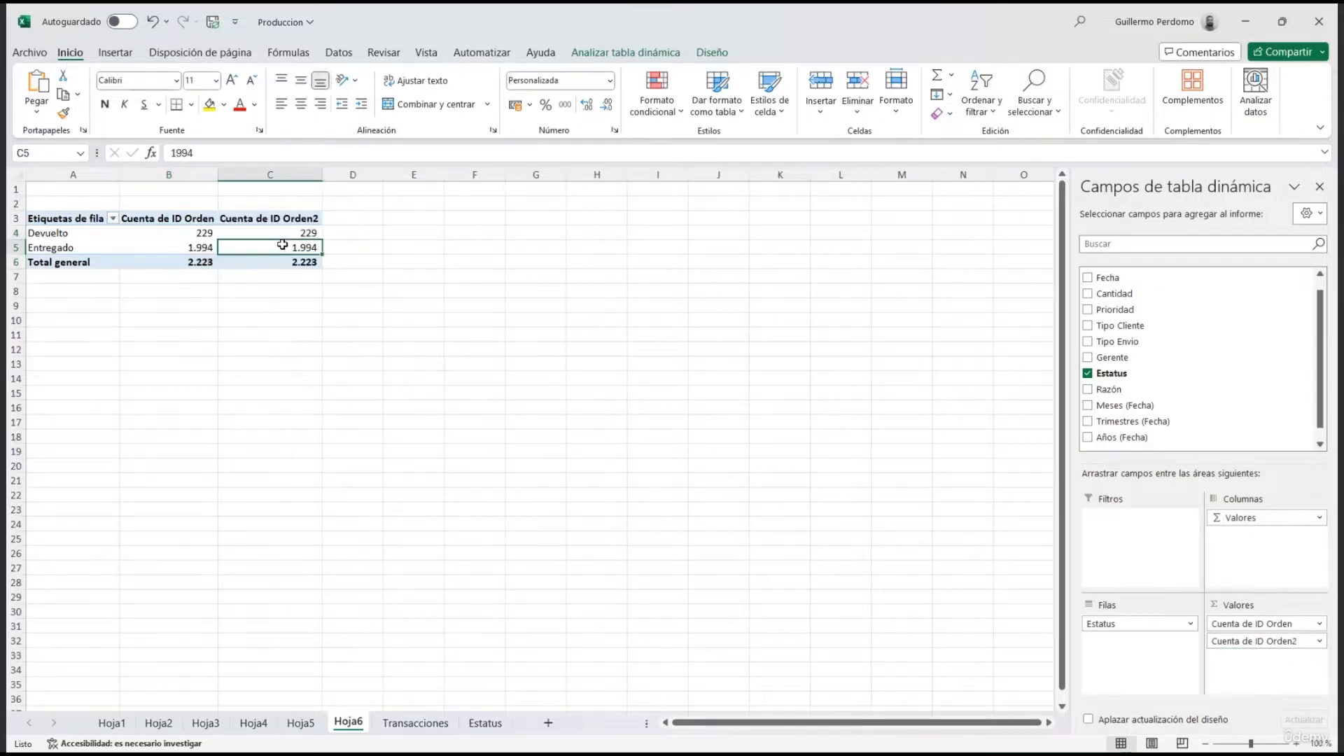
{"action": "right_click", "coordinate": [281, 247]}
{"action": "mouse_move", "coordinate": [427, 440]}
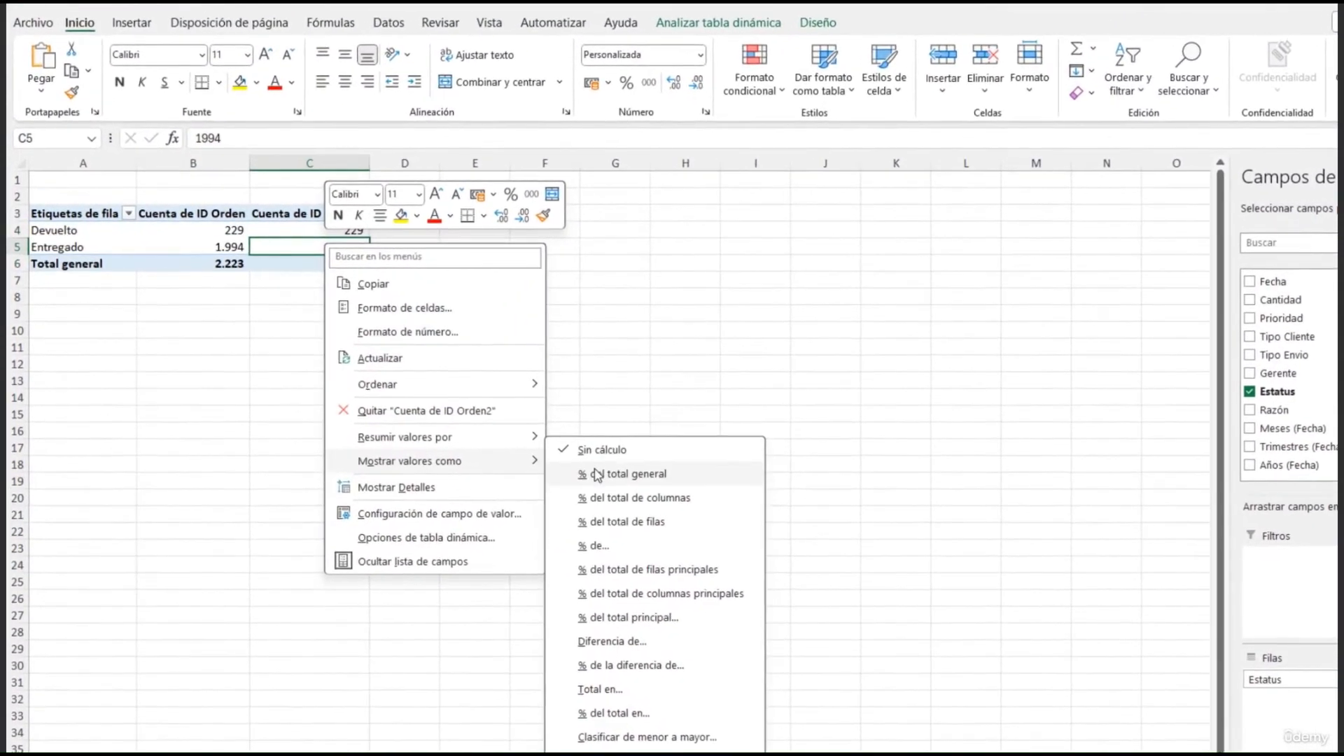
{"action": "left_click", "coordinate": [557, 460]}
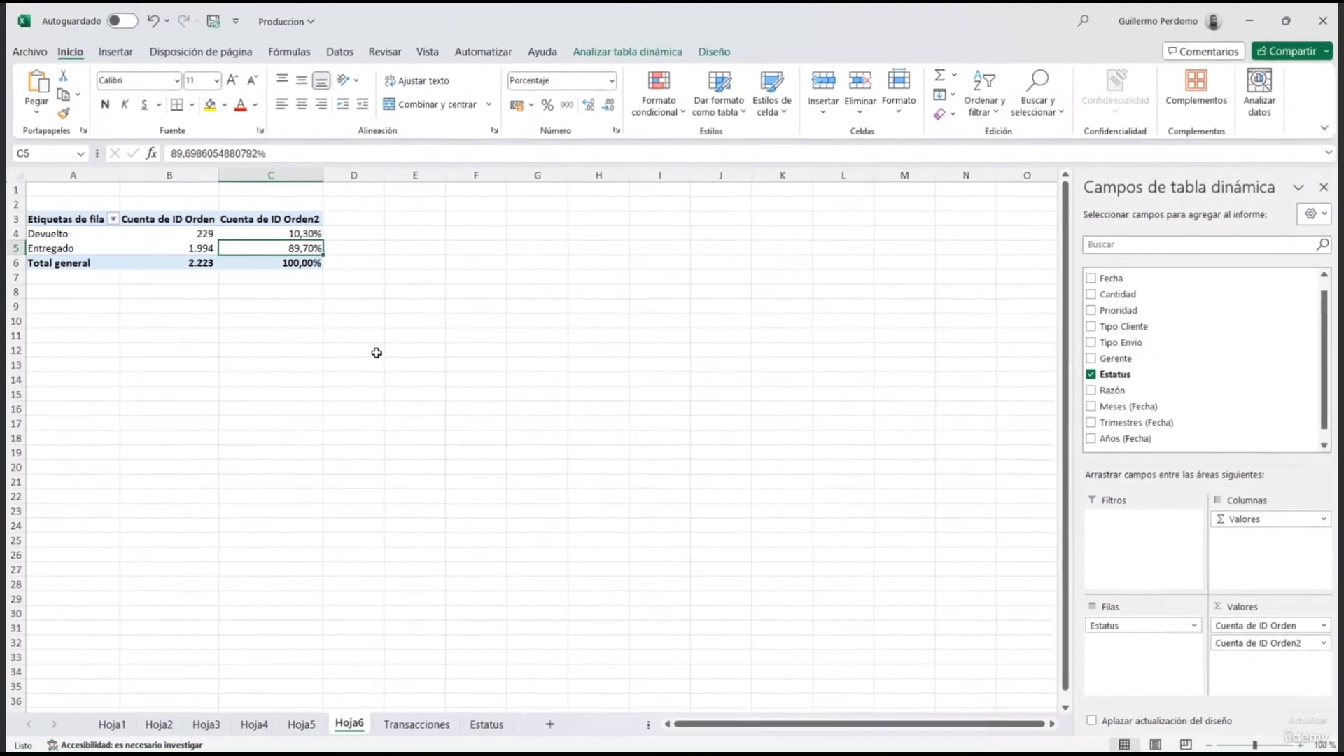
Step: Insert a second pivot table from TablaTransacciones on the existing sheet Hoja6, located at cell E3
{"action": "left_click", "coordinate": [413, 721]}
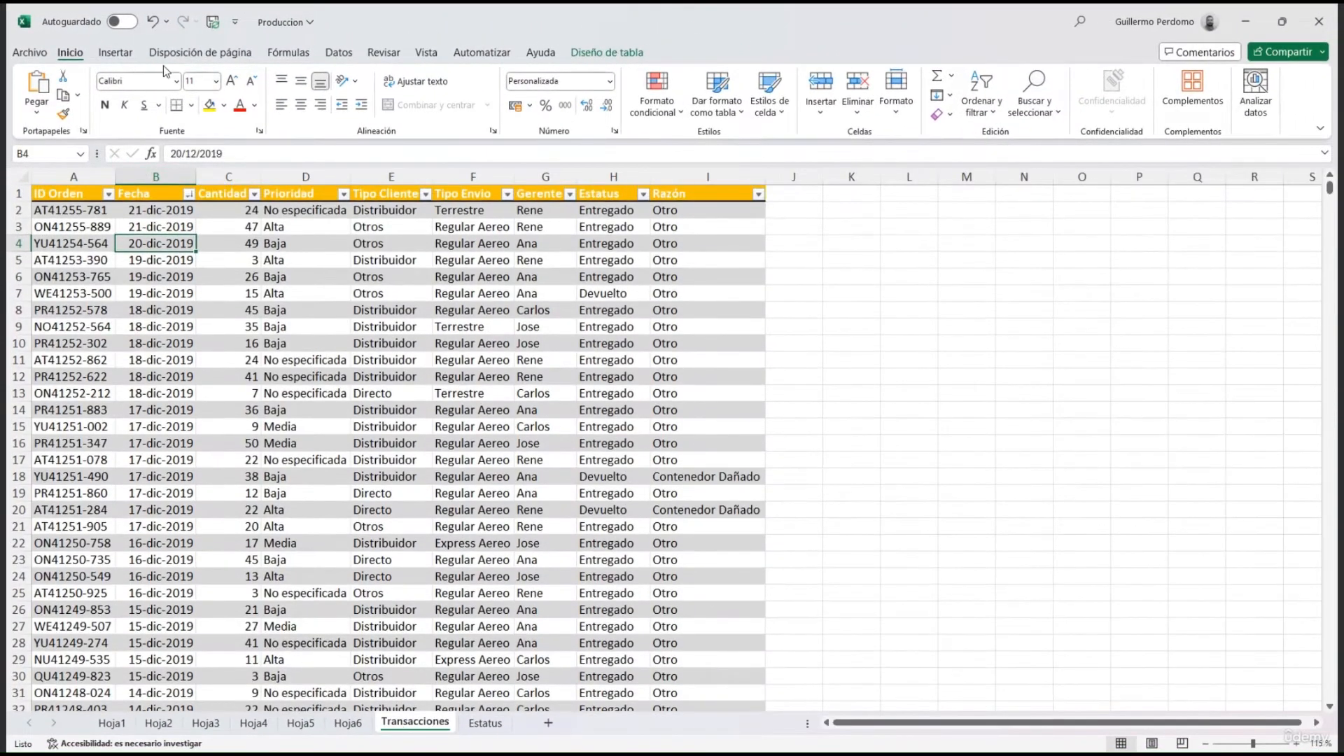
{"action": "left_click", "coordinate": [112, 55]}
{"action": "left_click", "coordinate": [46, 88]}
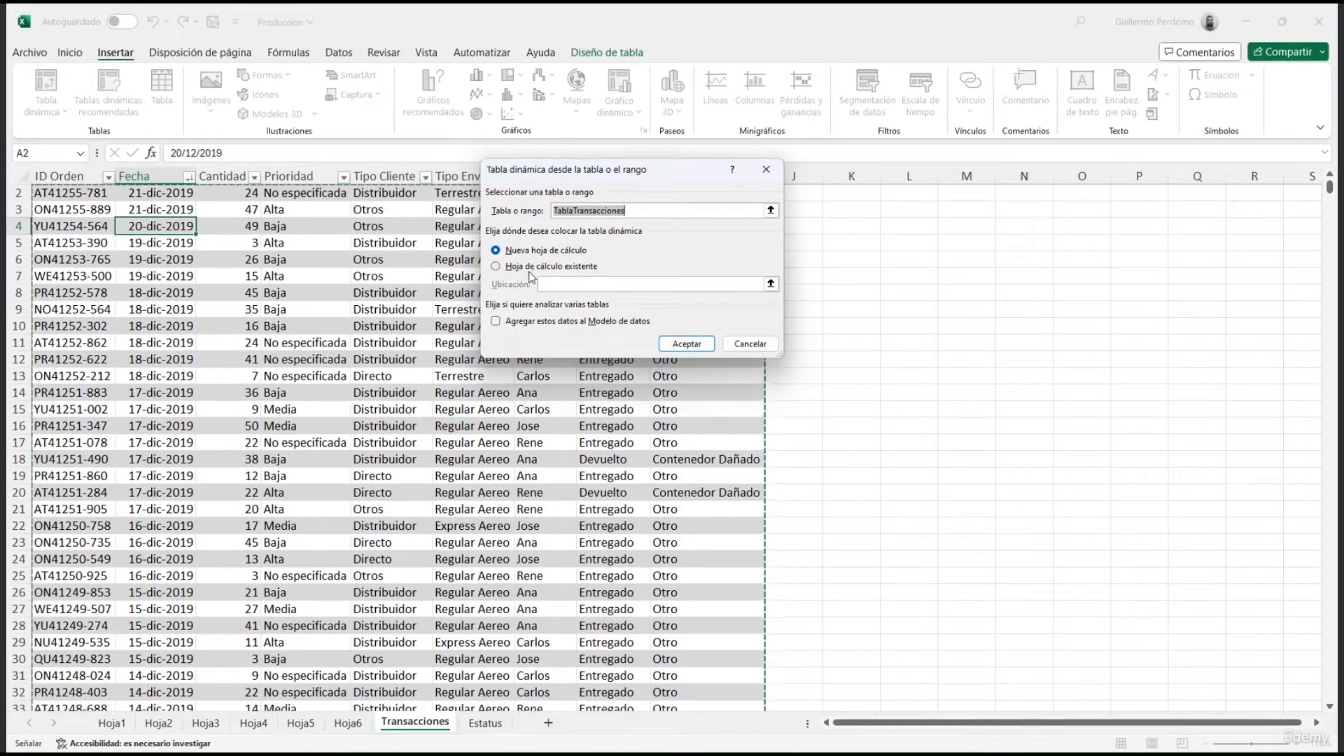
{"action": "left_click", "coordinate": [496, 267]}
{"action": "left_click", "coordinate": [770, 283]}
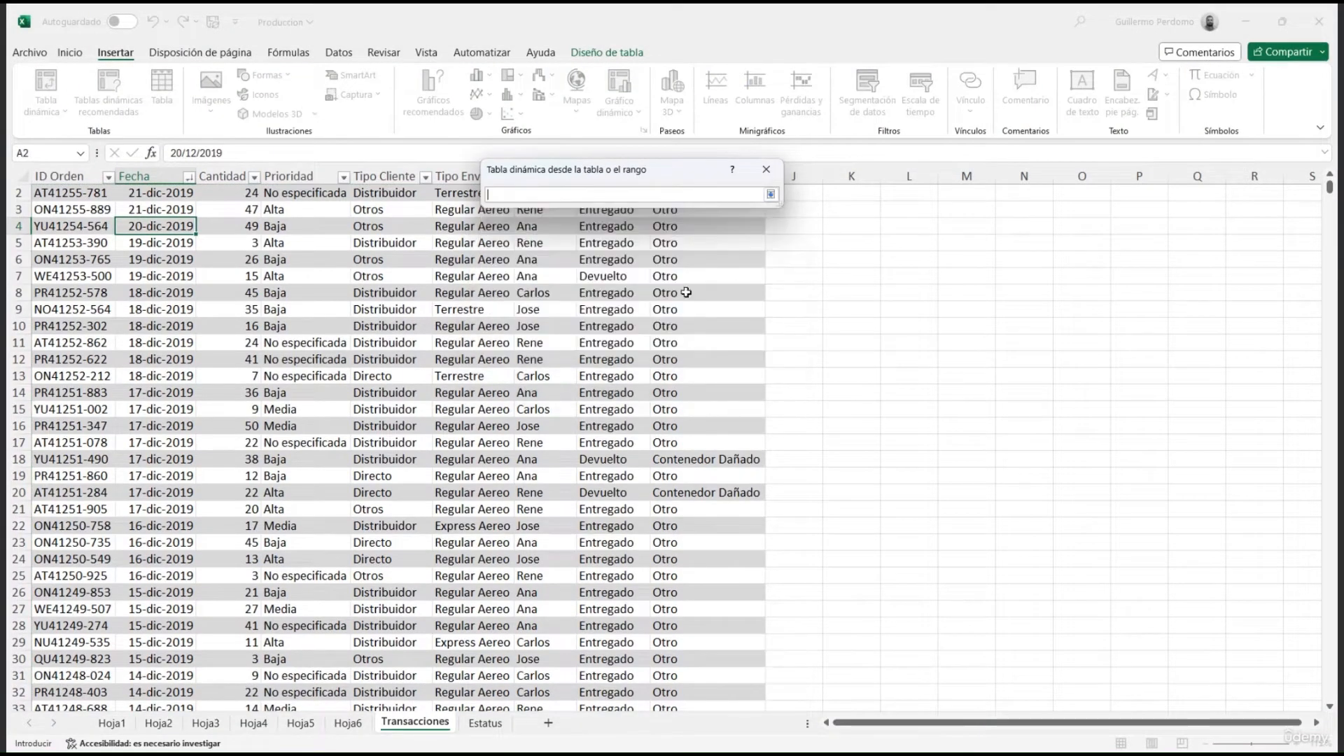
{"action": "left_click", "coordinate": [361, 726]}
{"action": "left_click", "coordinate": [416, 219]}
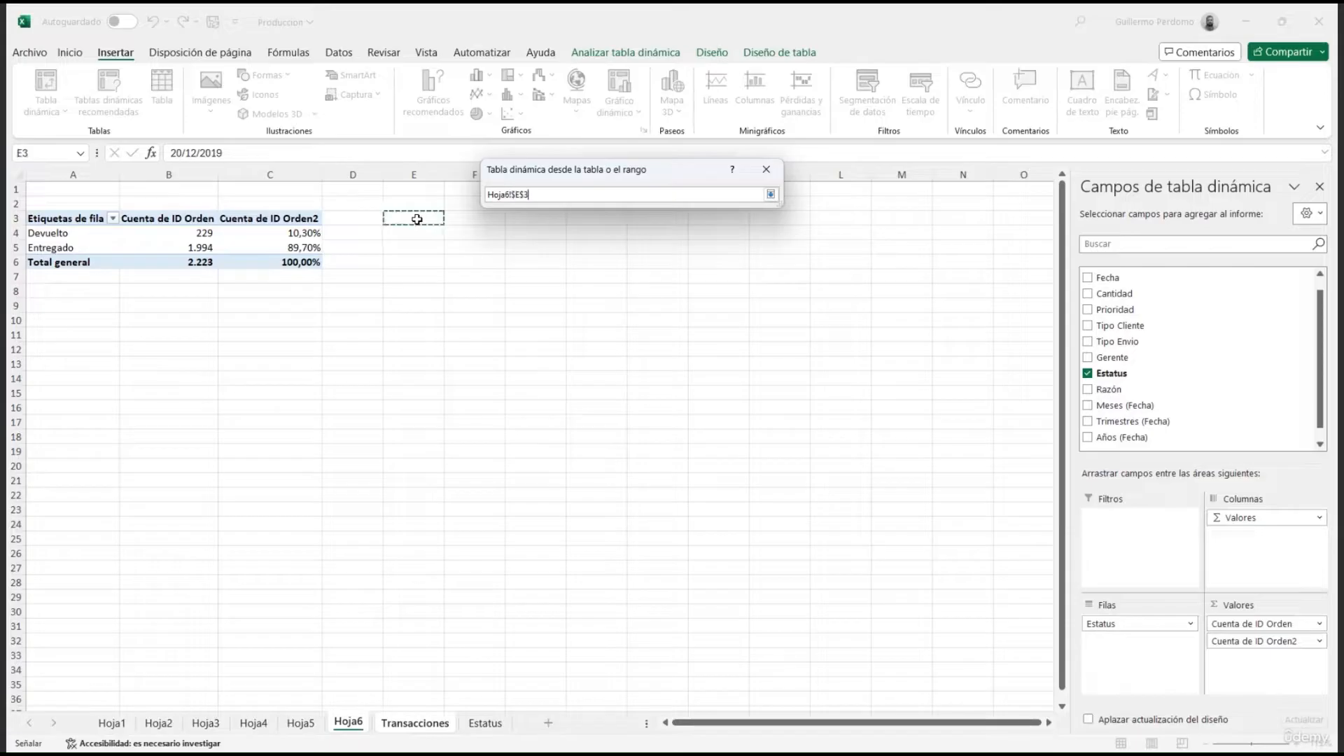
{"action": "key", "text": "Return"}
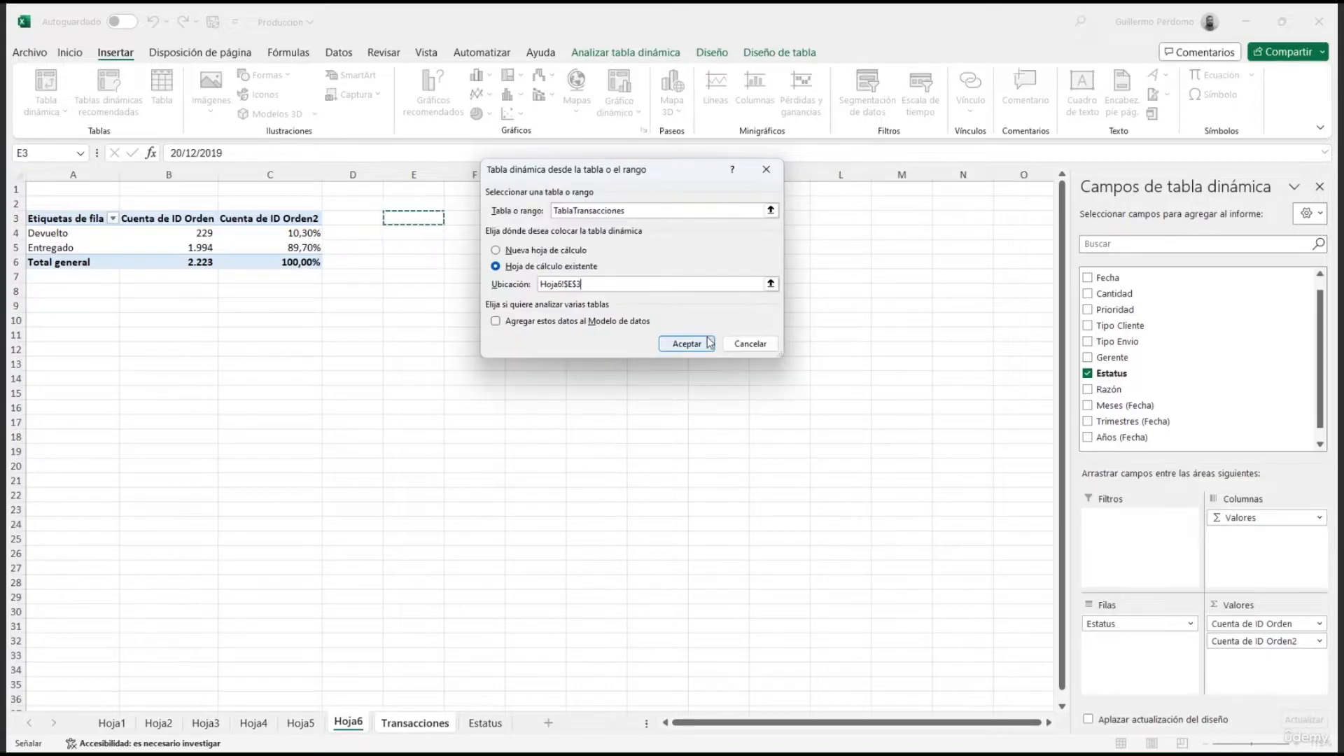
{"action": "left_click", "coordinate": [682, 341]}
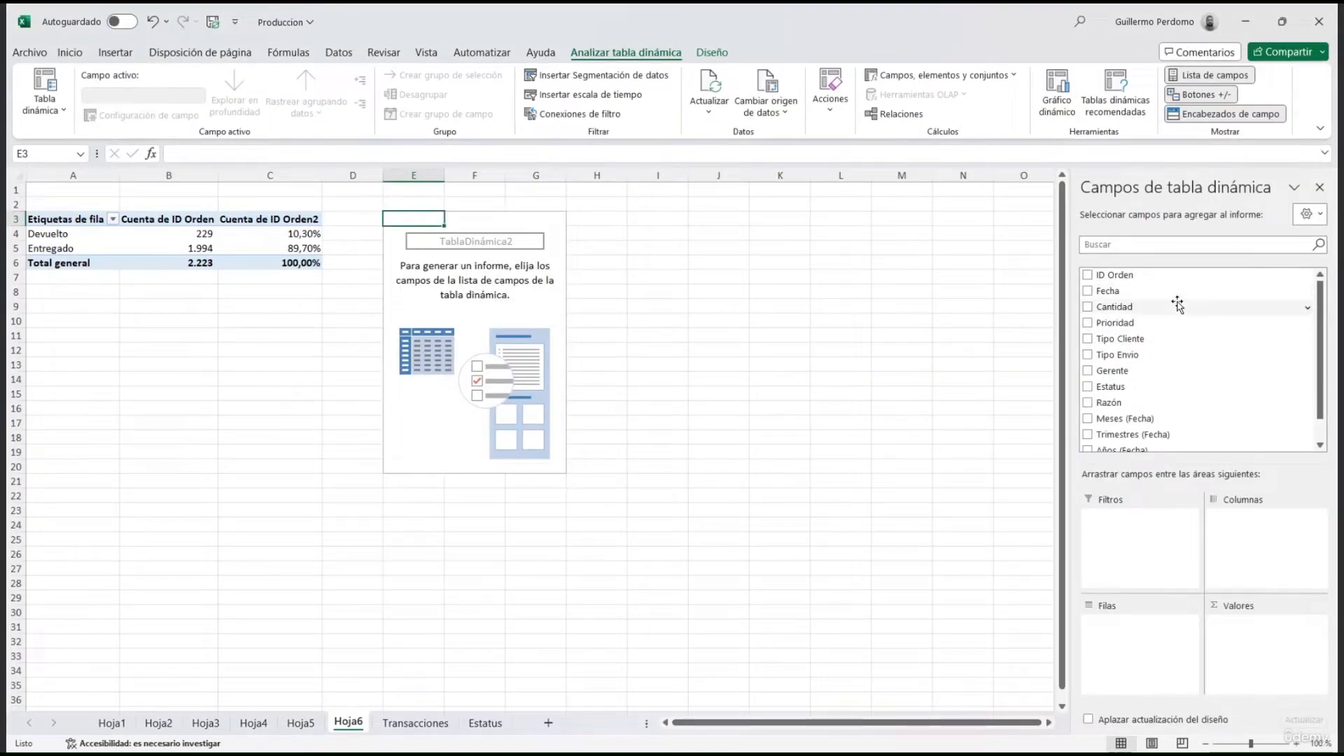
Step: Count ID Orden by Razón in the second pivot table, and format the counts with a thousands separator and no decimals
{"action": "left_click_drag", "start_coordinate": [1172, 282], "coordinate": [1270, 671]}
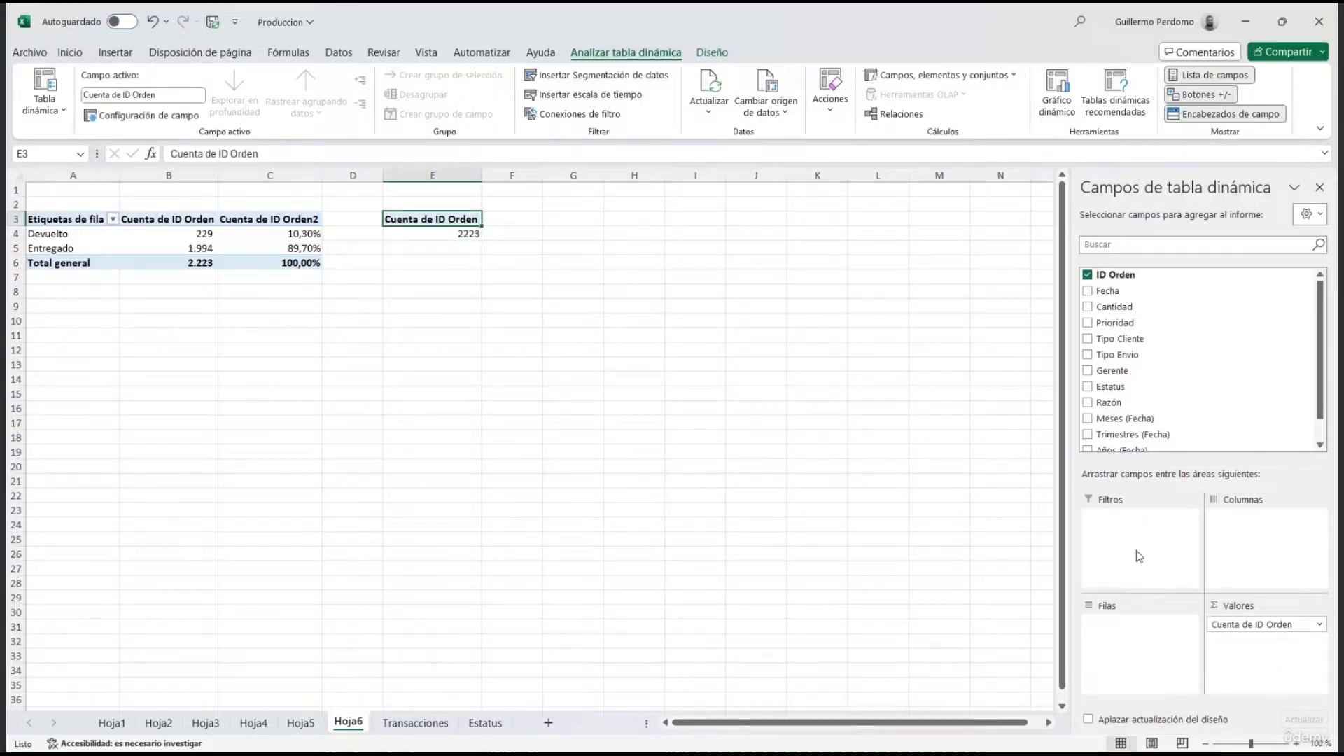
{"action": "left_click_drag", "start_coordinate": [1120, 404], "coordinate": [1142, 640]}
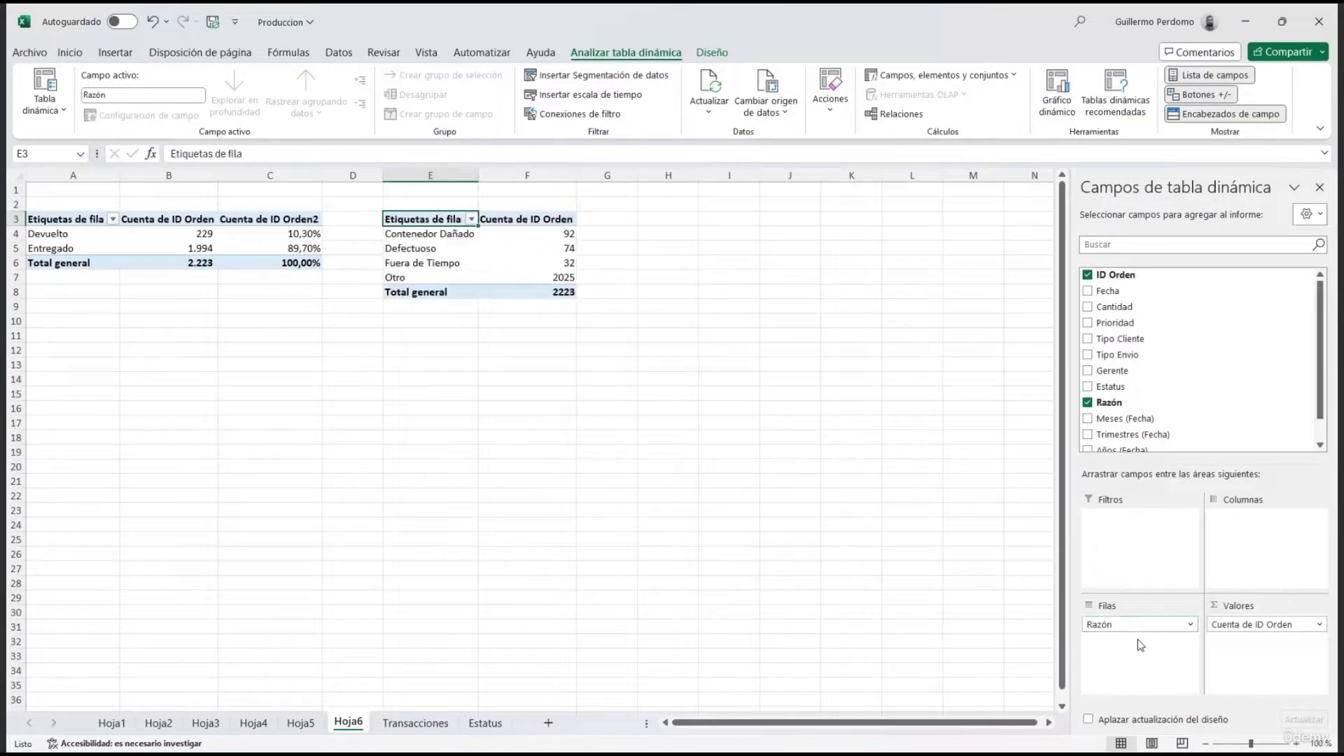
{"action": "left_click", "coordinate": [513, 215]}
{"action": "left_click", "coordinate": [70, 52]}
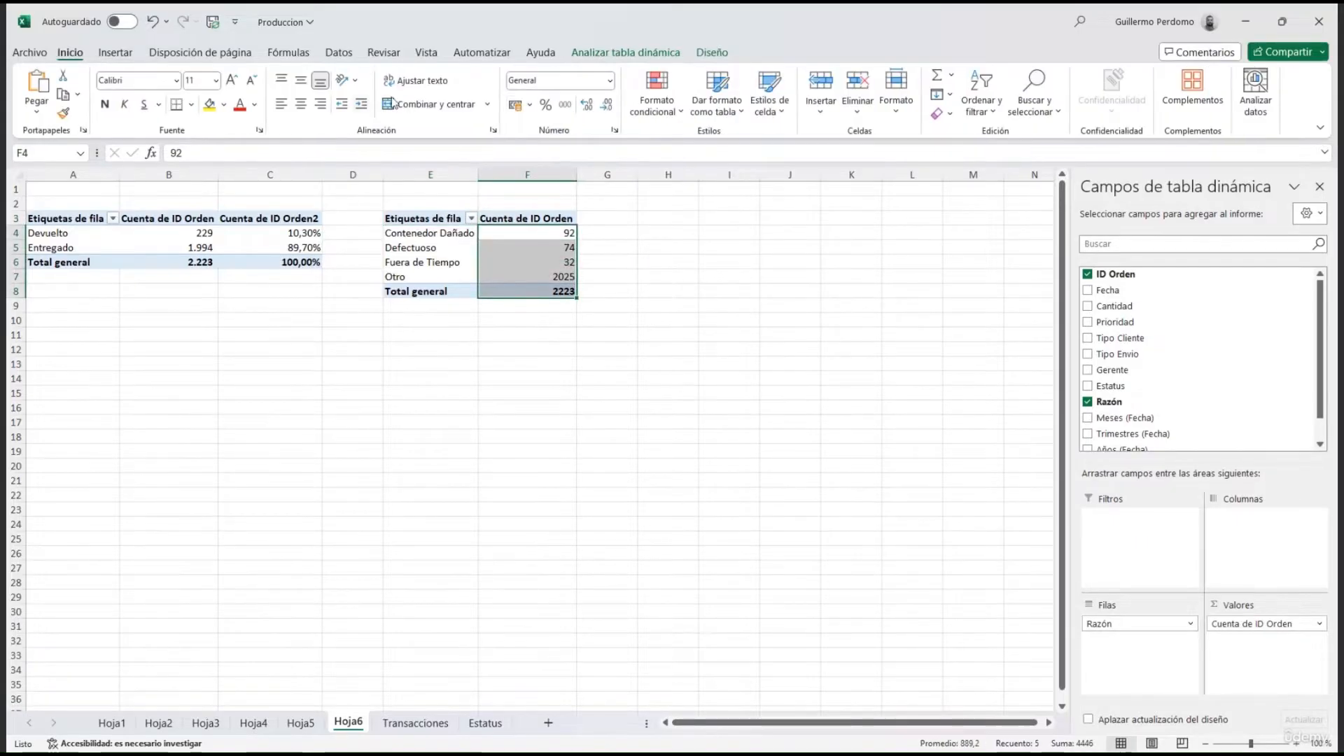
{"action": "left_click", "coordinate": [565, 105]}
{"action": "left_click", "coordinate": [606, 105]}
{"action": "left_click", "coordinate": [606, 105]}
{"action": "left_click", "coordinate": [540, 238]}
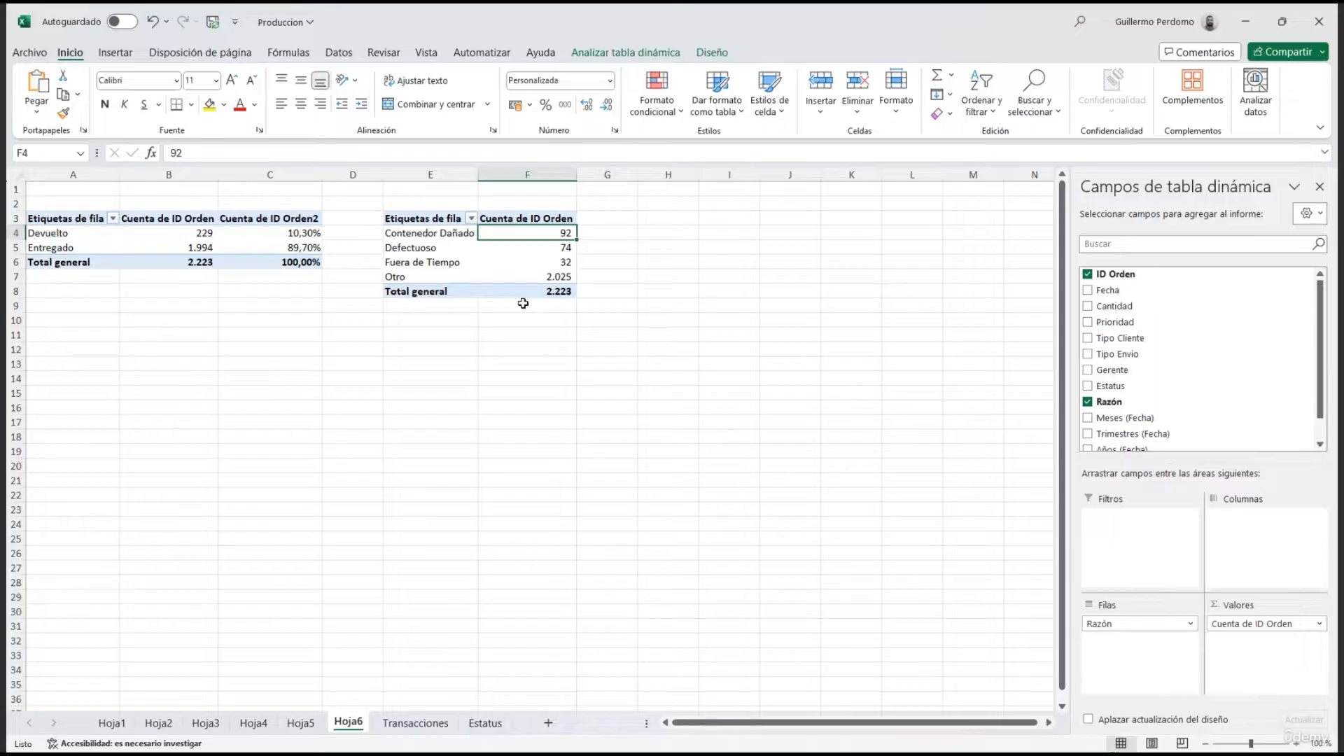
Step: Examine the Otro row of the Razón pivot table and check the Estatus and Razón values in the Transacciones table
{"action": "left_click_drag", "start_coordinate": [420, 276], "coordinate": [485, 277]}
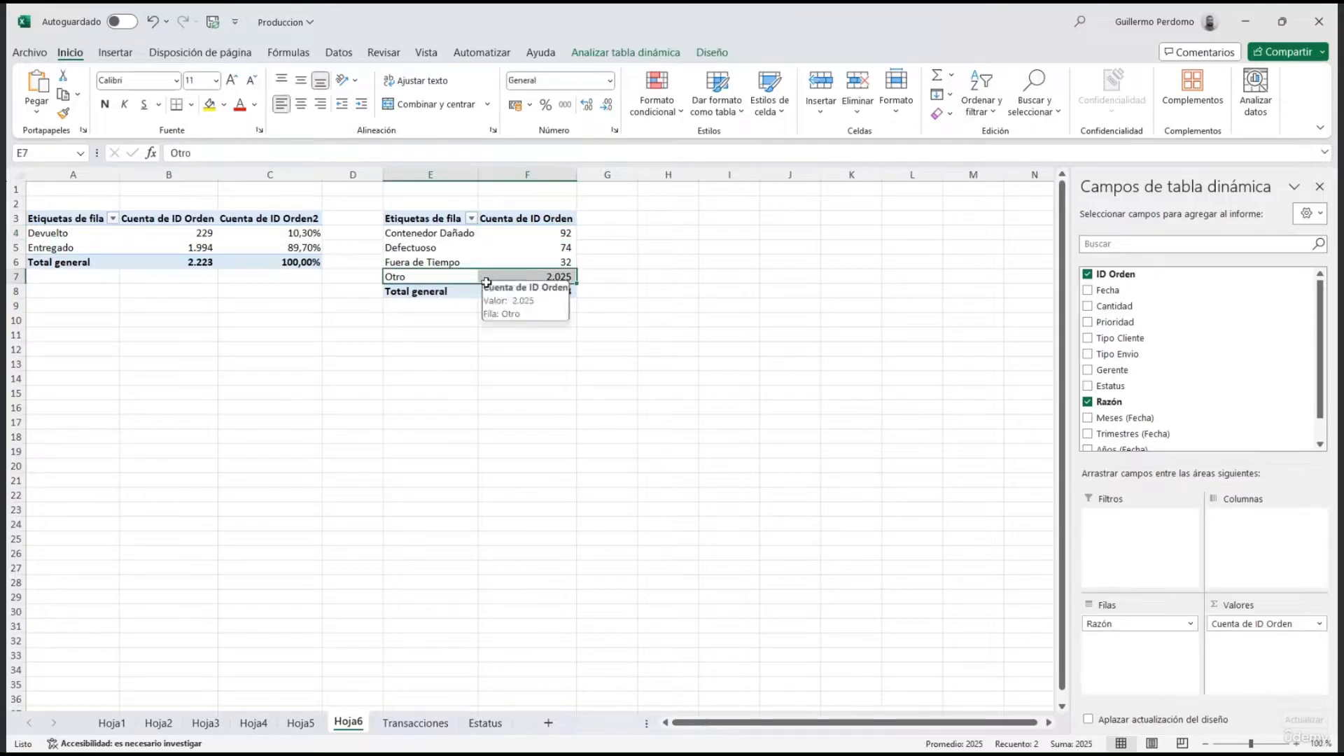
{"action": "left_click", "coordinate": [415, 724]}
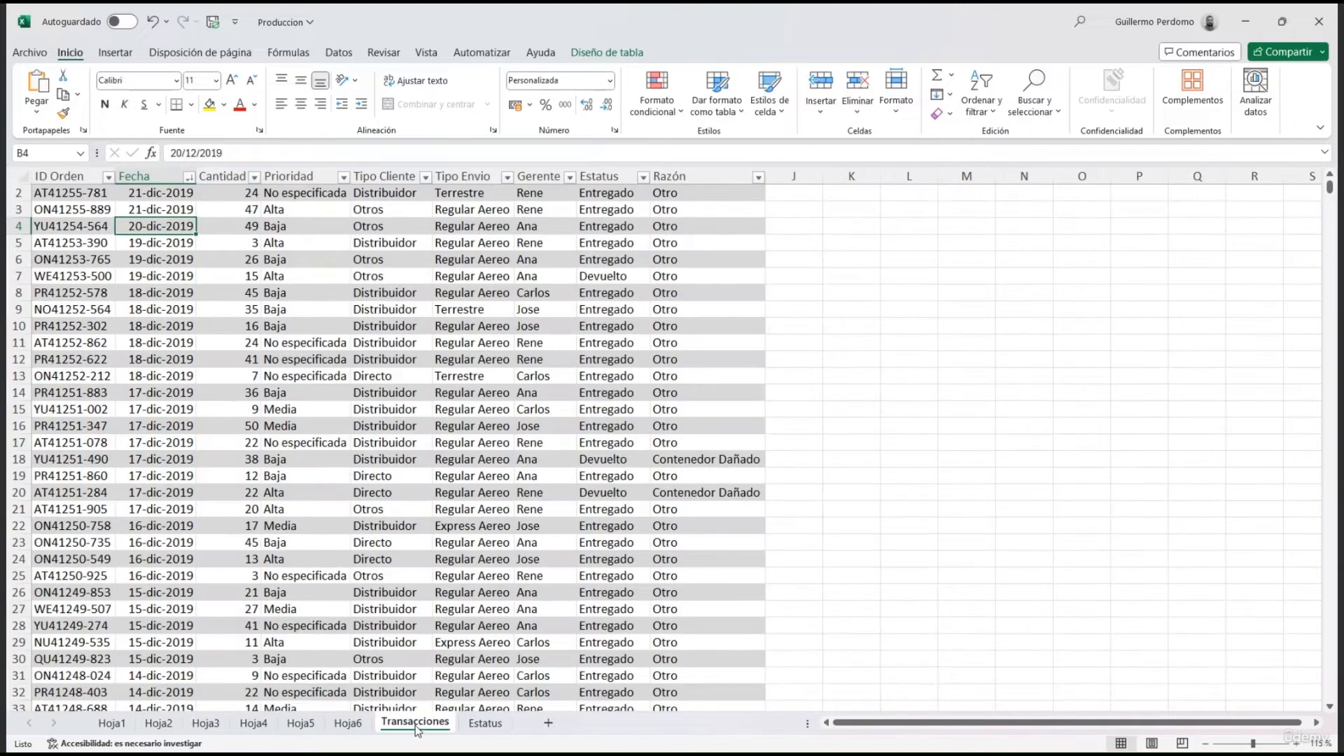
{"action": "left_click", "coordinate": [648, 543]}
{"action": "left_click", "coordinate": [654, 542]}
{"action": "scroll", "coordinate": [655, 542], "scroll_direction": "up", "scroll_amount": 1}
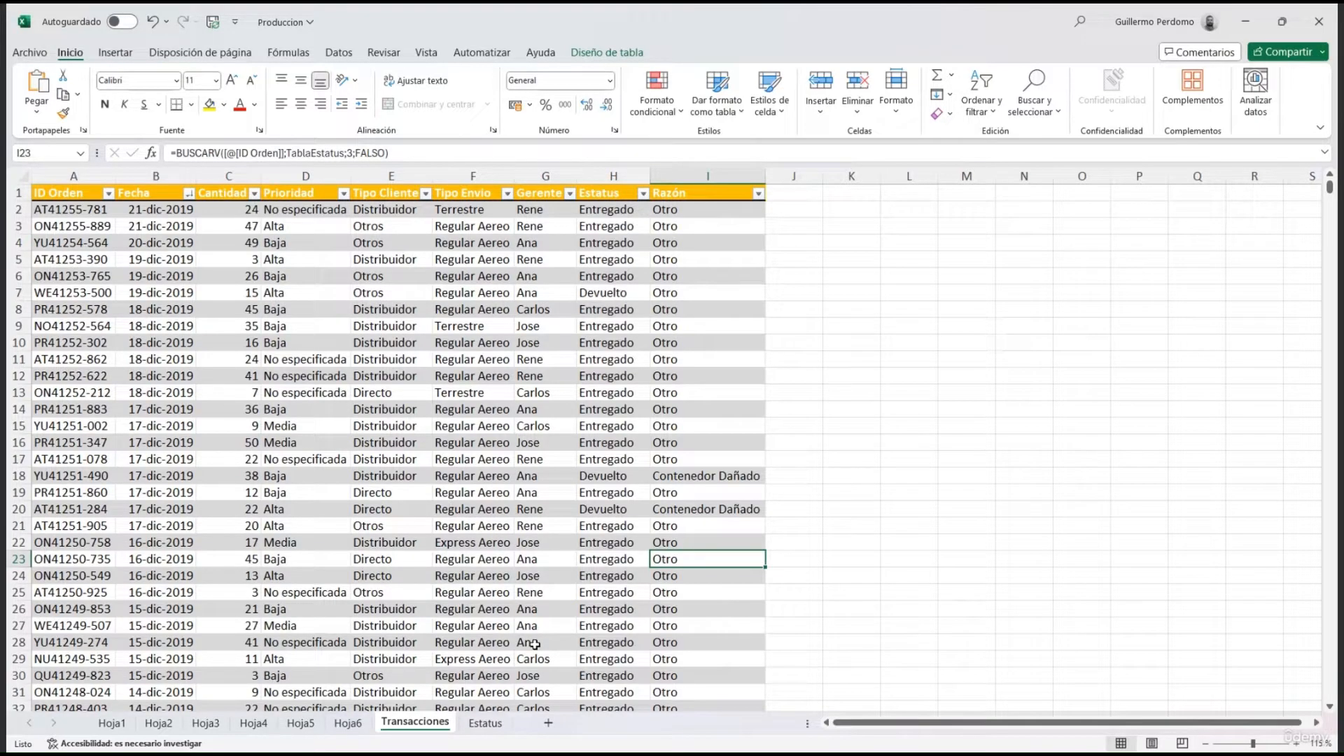
Step: Add Estatus as a report filter to the Razón pivot table on Hoja6 and filter it to Devuelto
{"action": "left_click", "coordinate": [347, 723]}
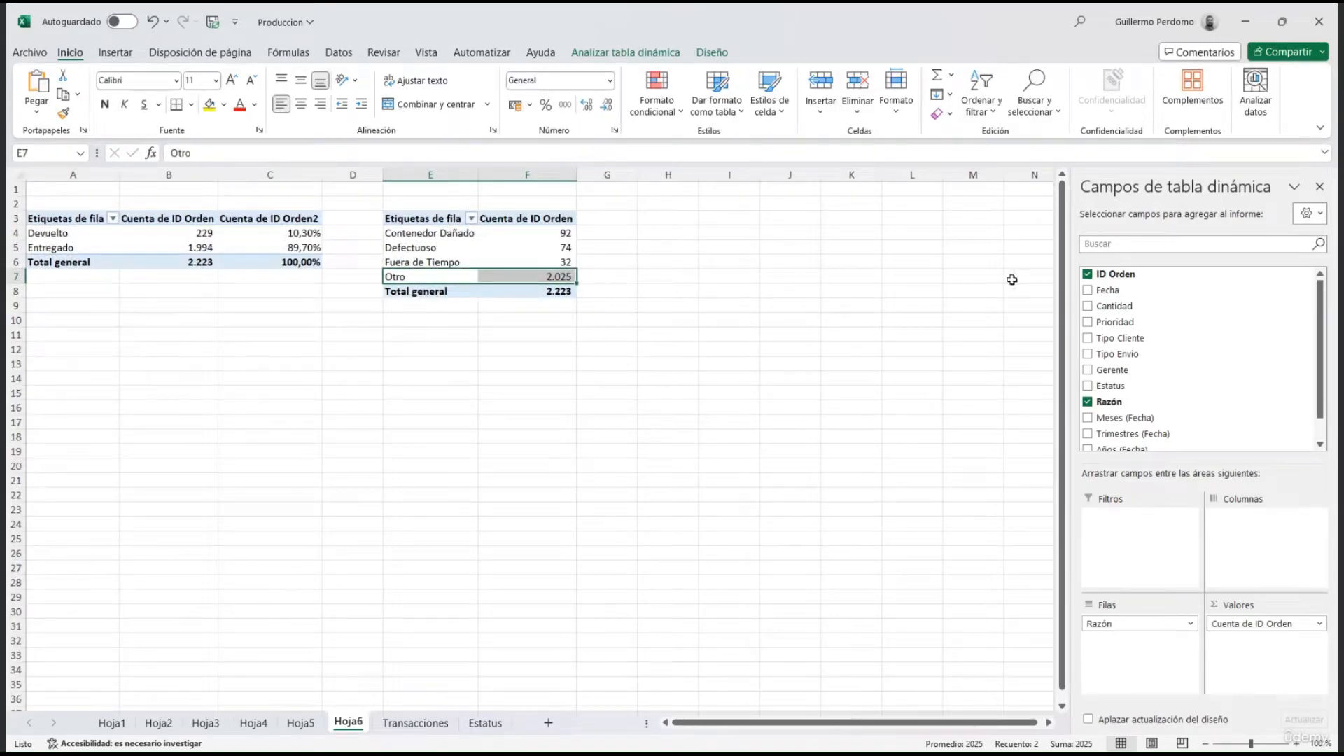
{"action": "left_click_drag", "start_coordinate": [1190, 385], "coordinate": [1165, 531]}
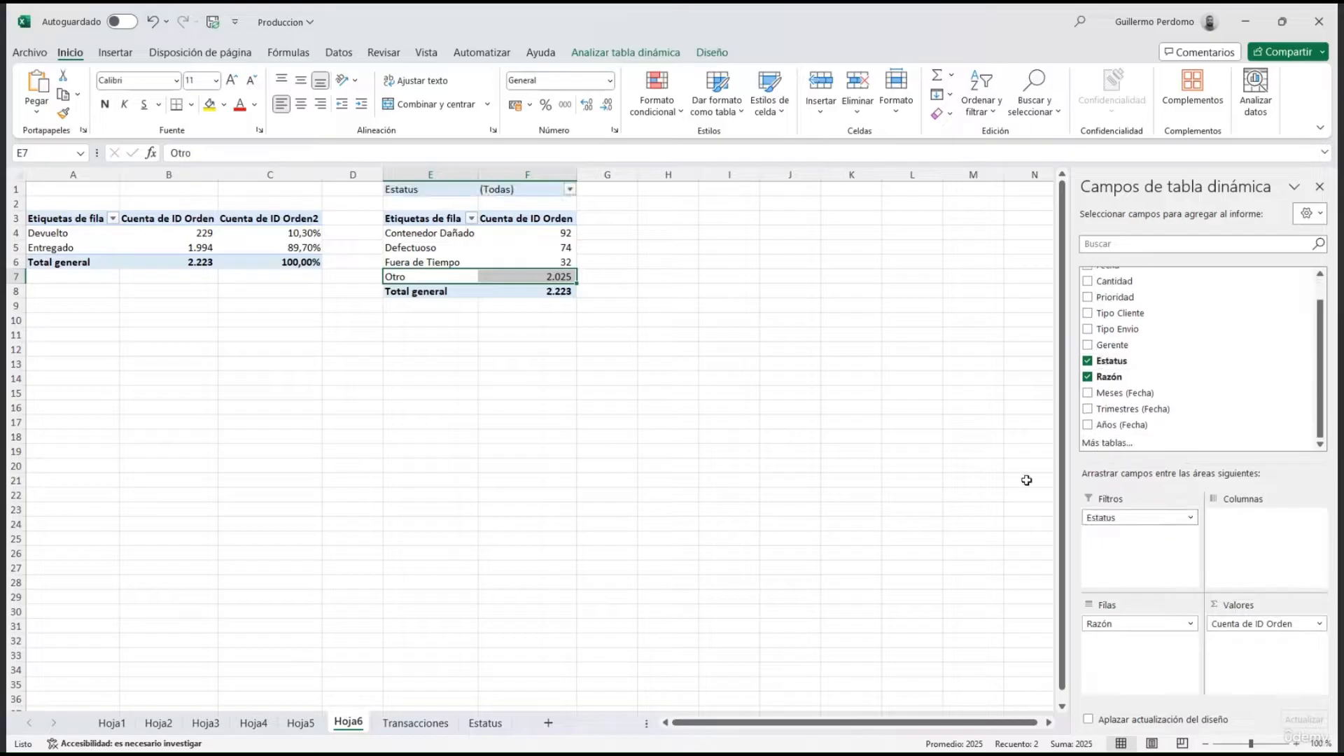
{"action": "left_click", "coordinate": [569, 190]}
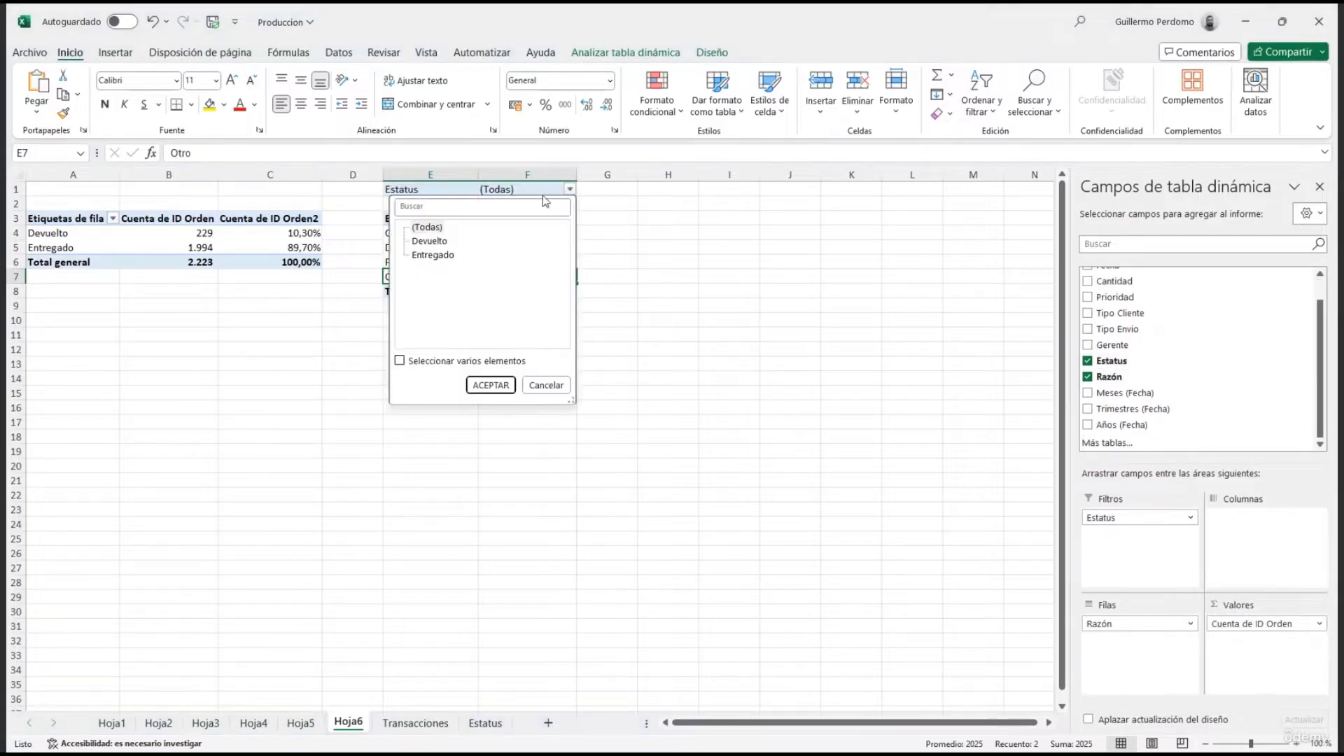
{"action": "left_click", "coordinate": [433, 242]}
{"action": "left_click", "coordinate": [494, 385]}
Step: Compare the filtered Razón total with the Devuelto count in the Estatus pivot table, and review the count for each return reason
{"action": "left_click", "coordinate": [529, 249]}
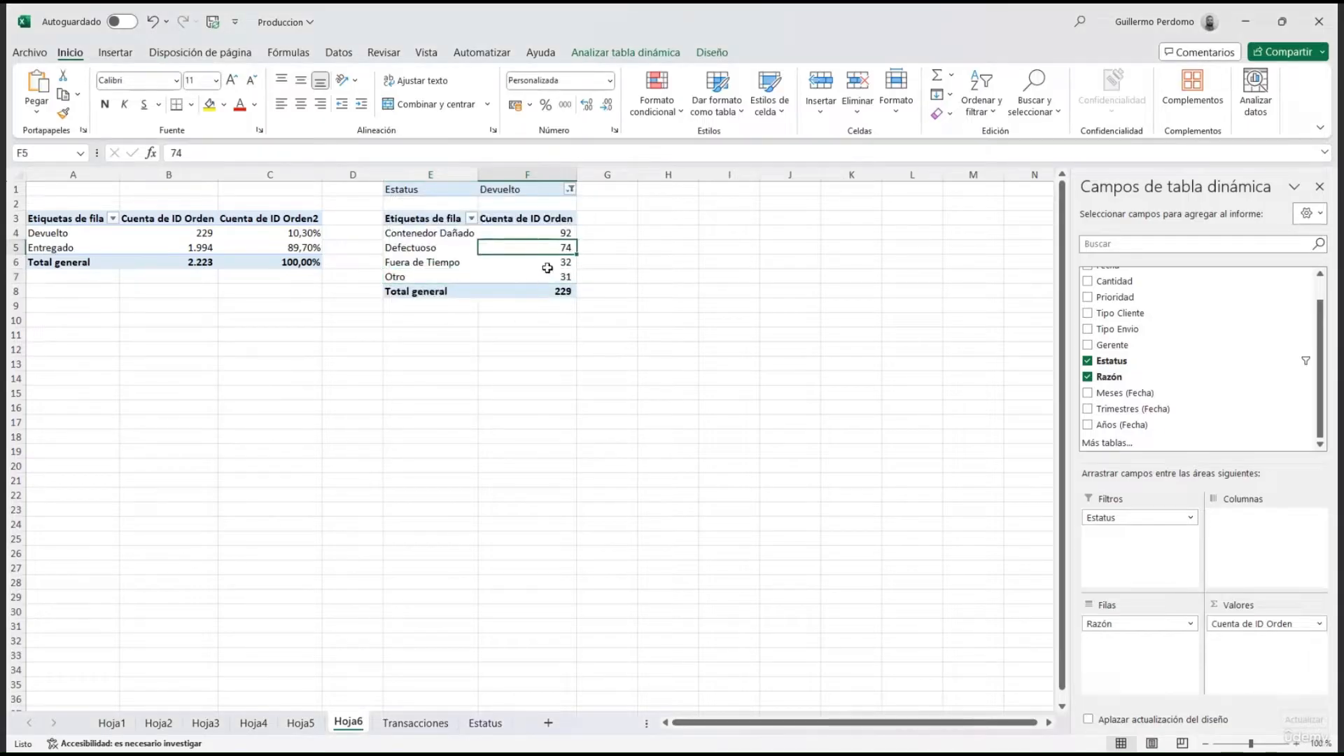
{"action": "left_click", "coordinate": [525, 291]}
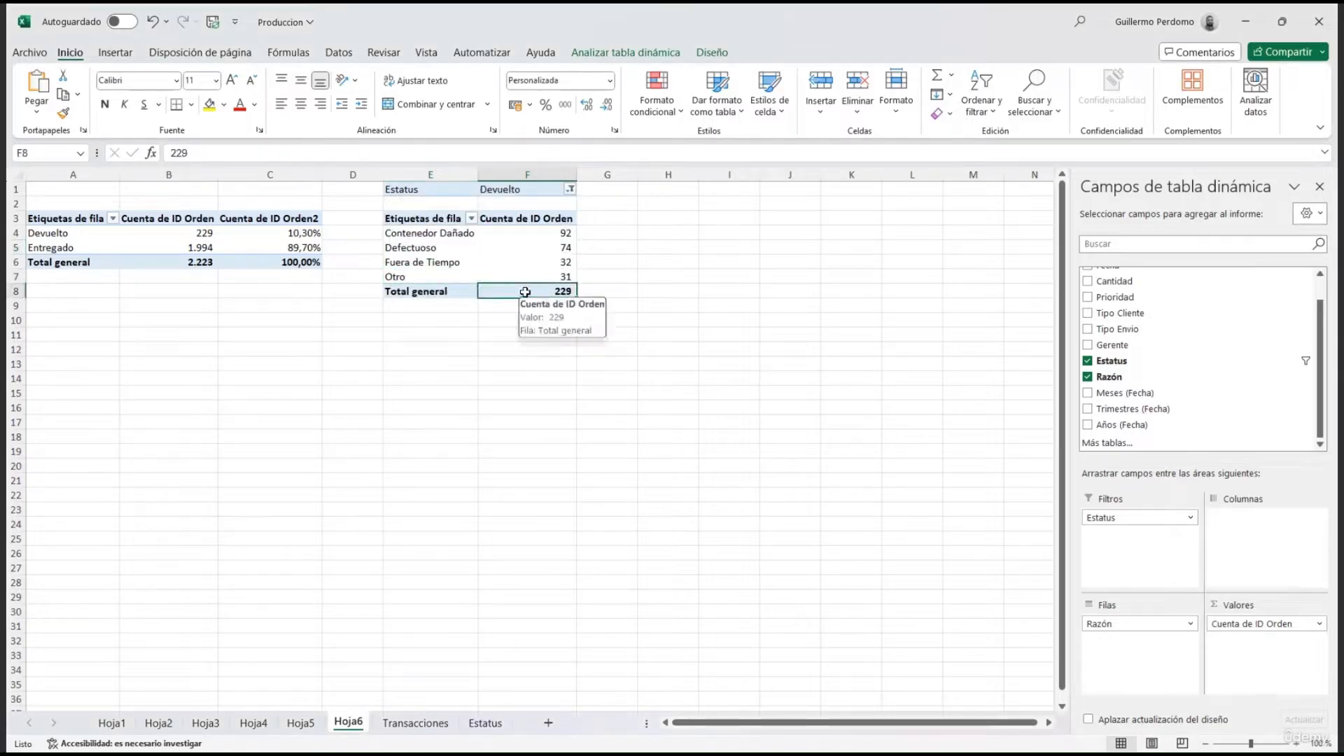
{"action": "left_click", "coordinate": [164, 231]}
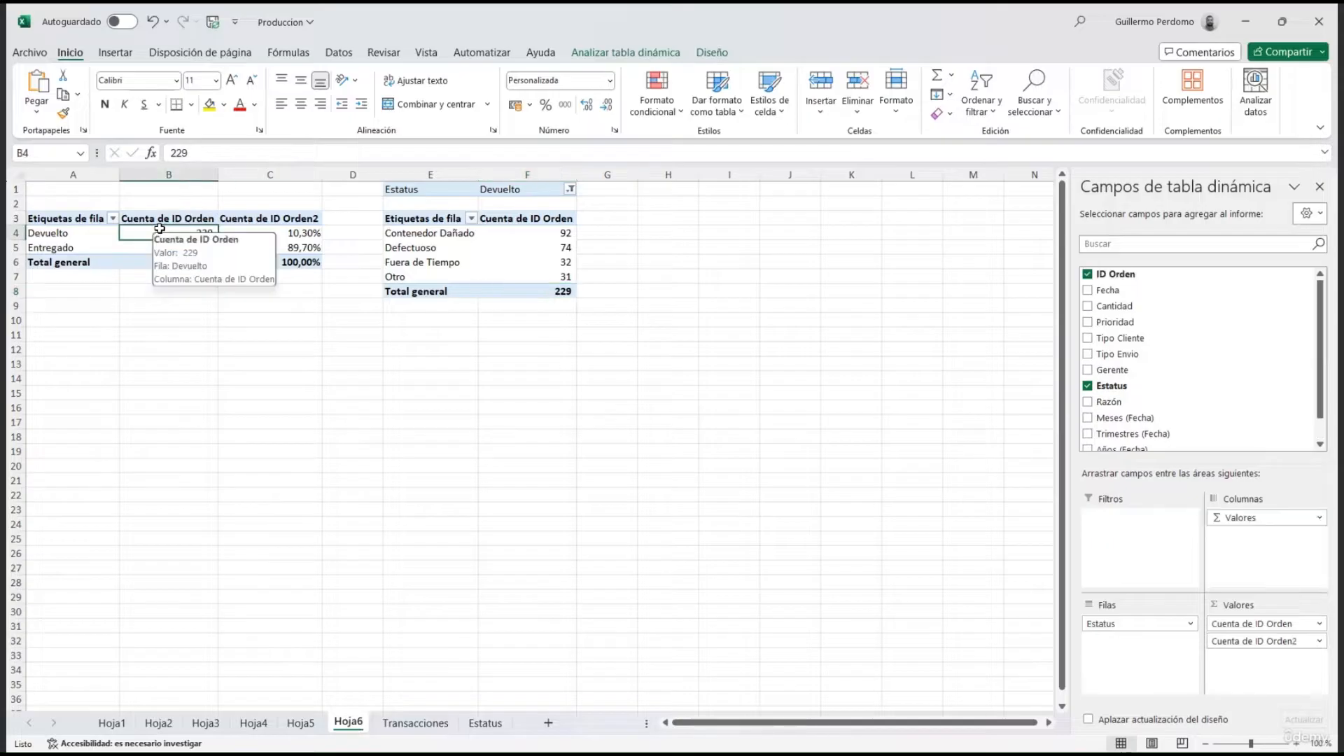
{"action": "left_click", "coordinate": [558, 291]}
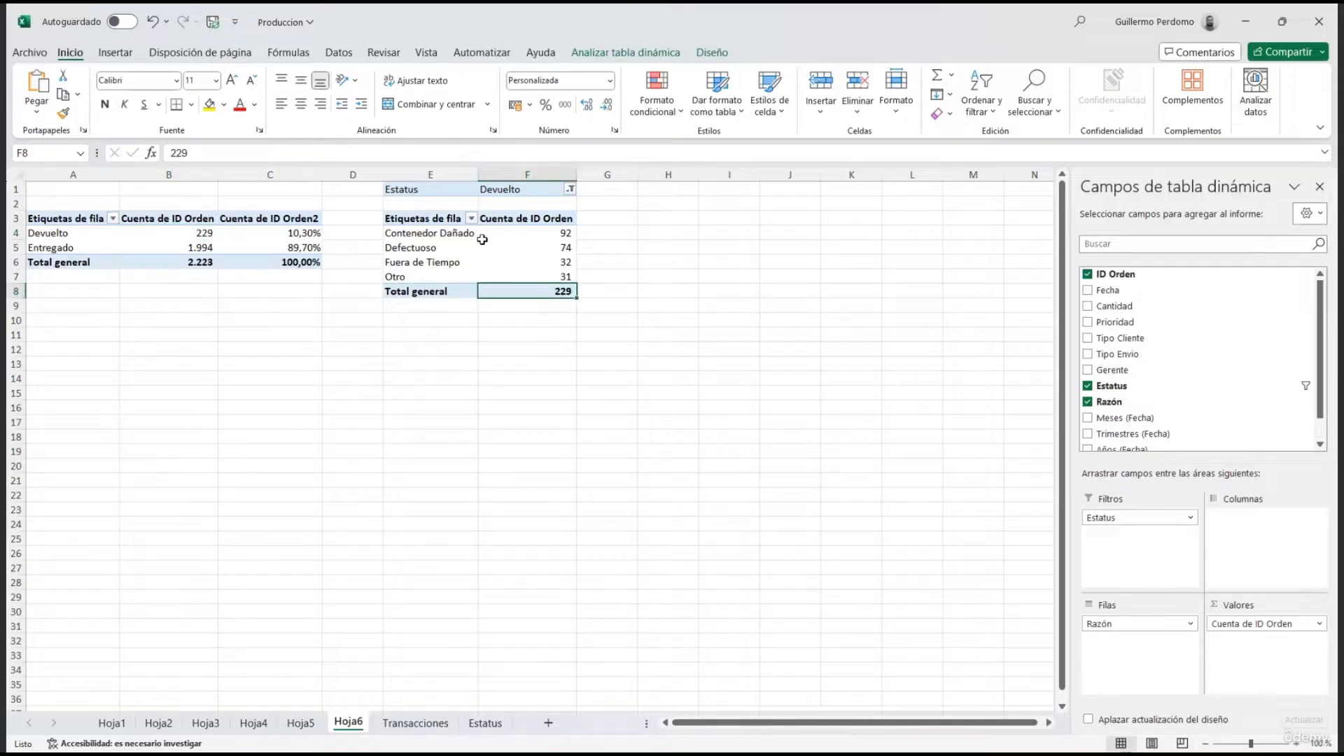
{"action": "left_click", "coordinate": [543, 233]}
{"action": "left_click", "coordinate": [528, 249]}
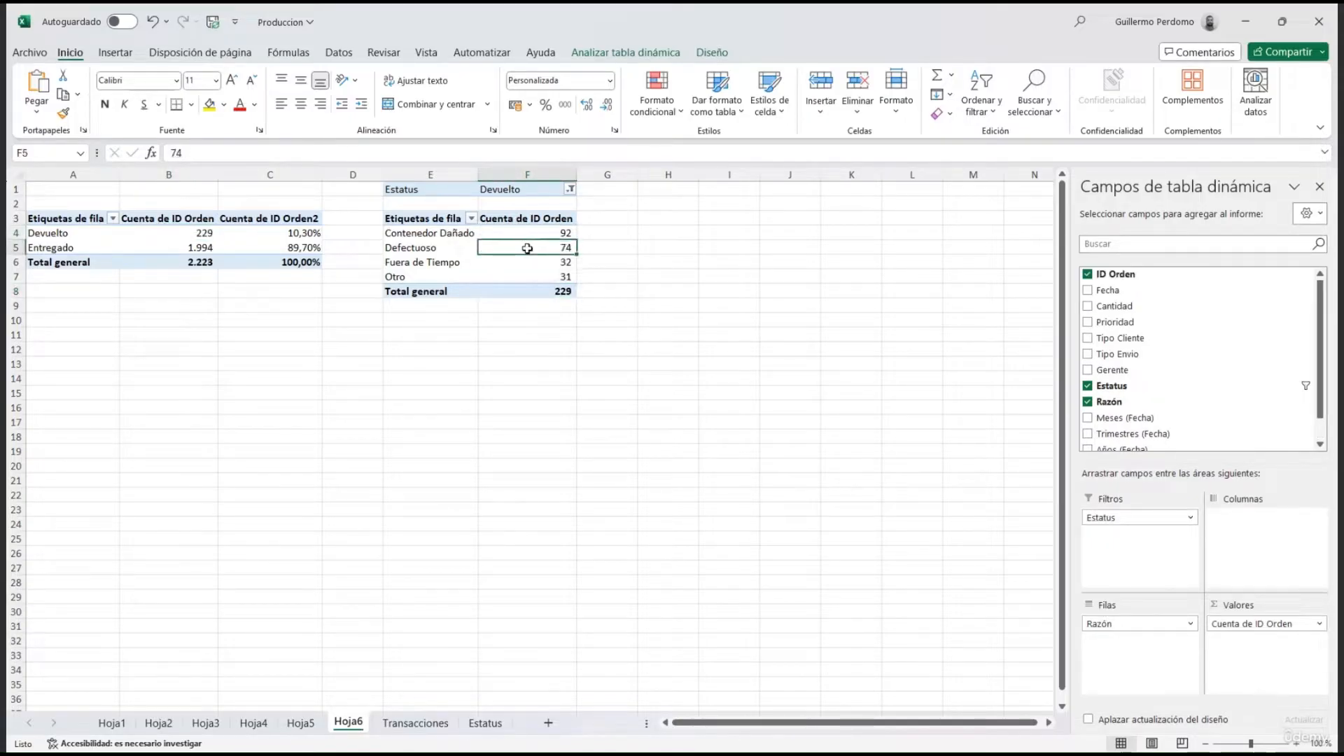
{"action": "left_click", "coordinate": [518, 262]}
{"action": "left_click_drag", "start_coordinate": [434, 277], "coordinate": [546, 278]}
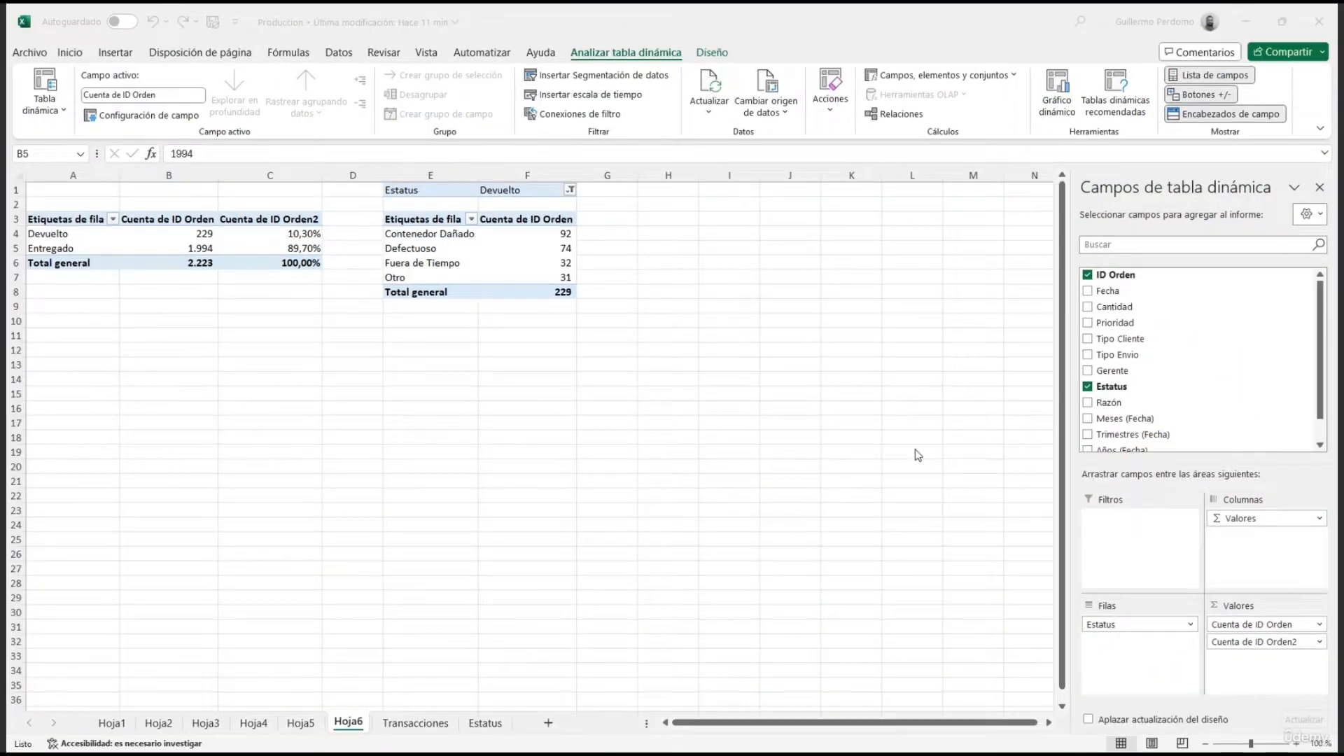
Step: Insert a pie pivot chart (Circular) from the Estatus pivot table, place it below that table and make it about 10 cm wide
{"action": "left_click", "coordinate": [186, 248]}
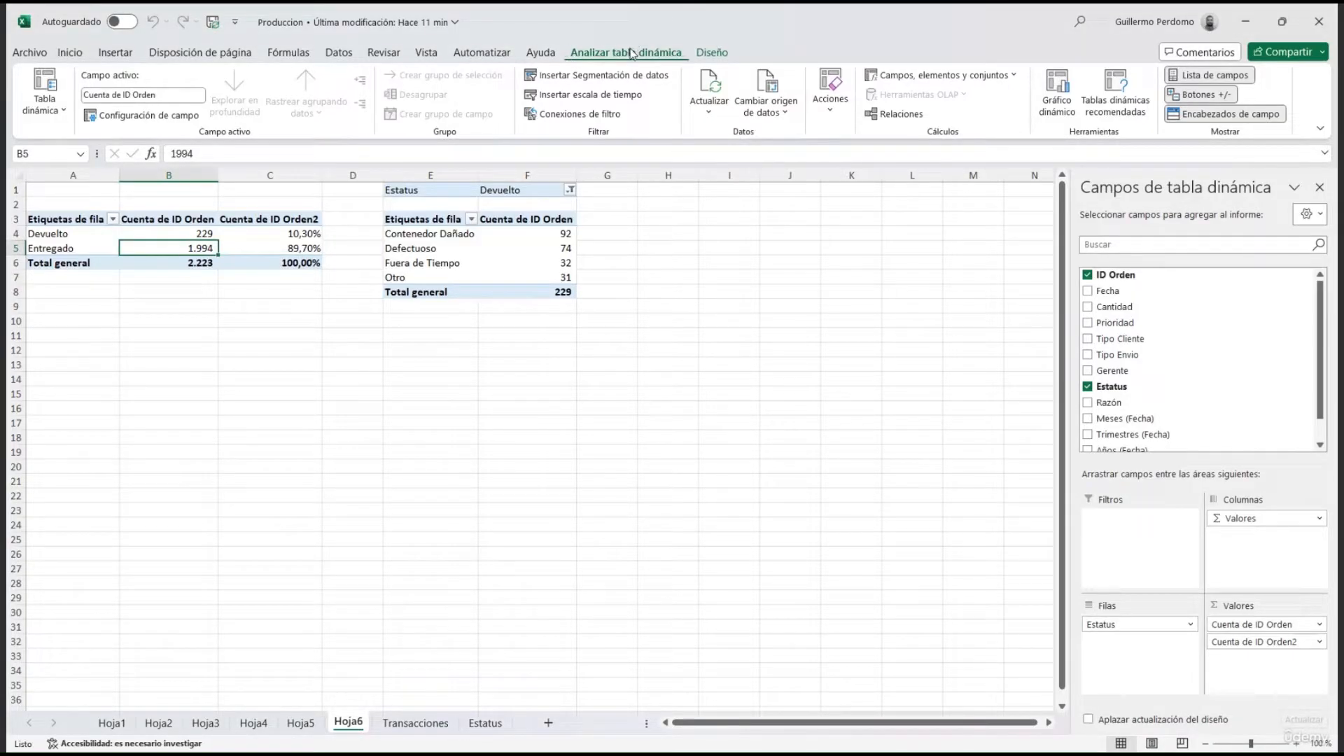
{"action": "left_click", "coordinate": [1058, 108]}
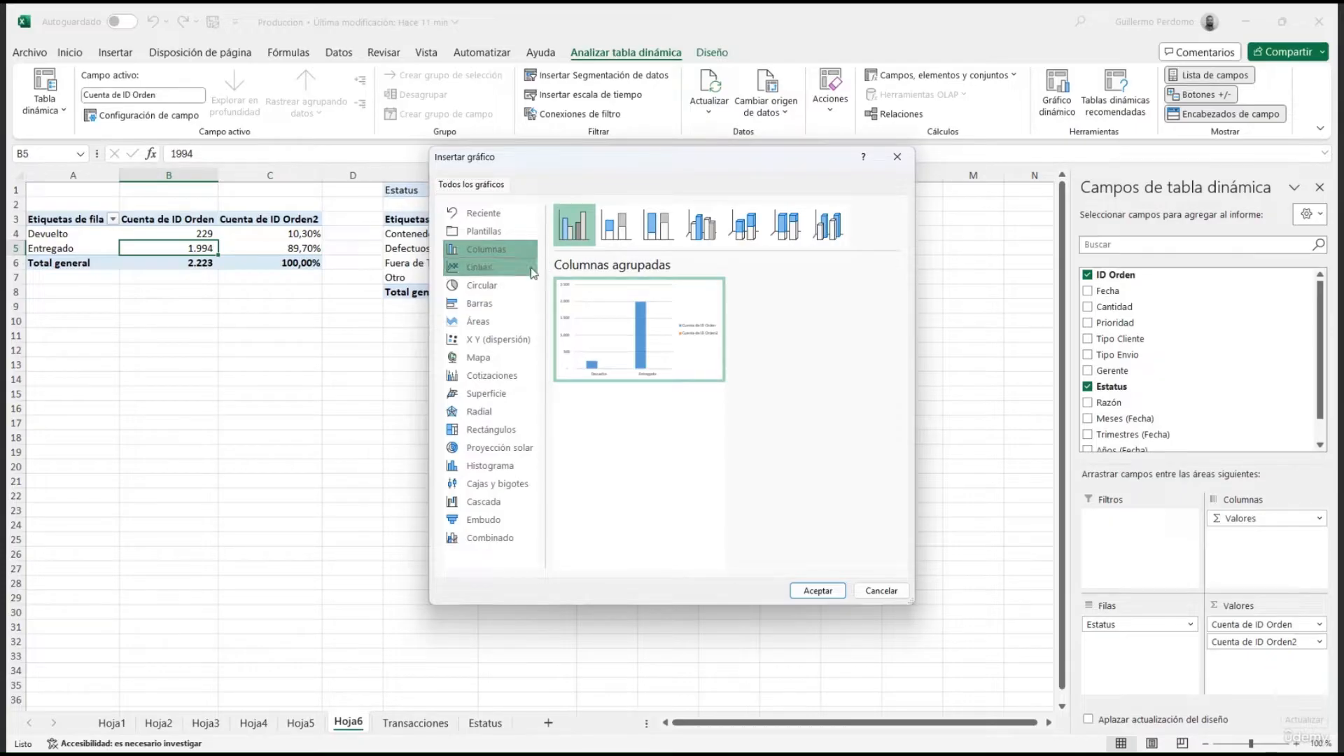
{"action": "left_click", "coordinate": [516, 285]}
{"action": "left_click", "coordinate": [817, 591]}
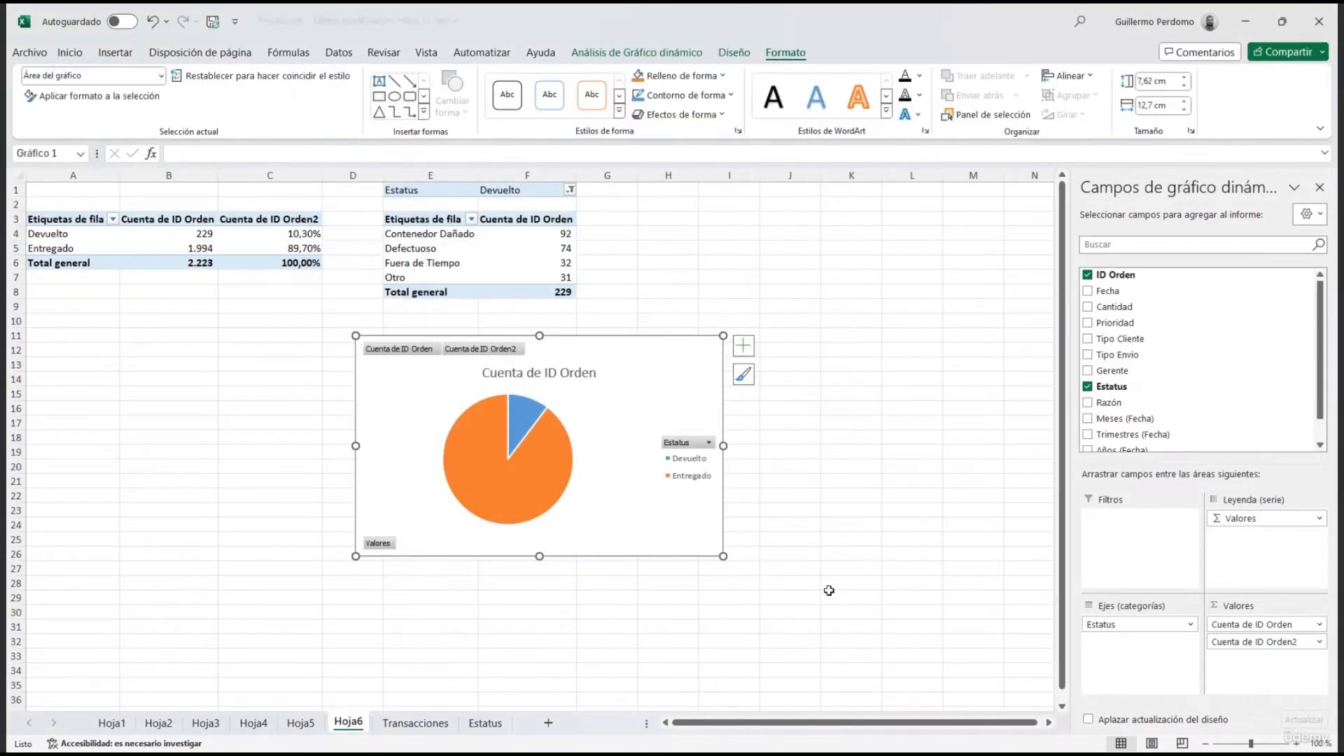
{"action": "left_click_drag", "start_coordinate": [571, 515], "coordinate": [242, 468]}
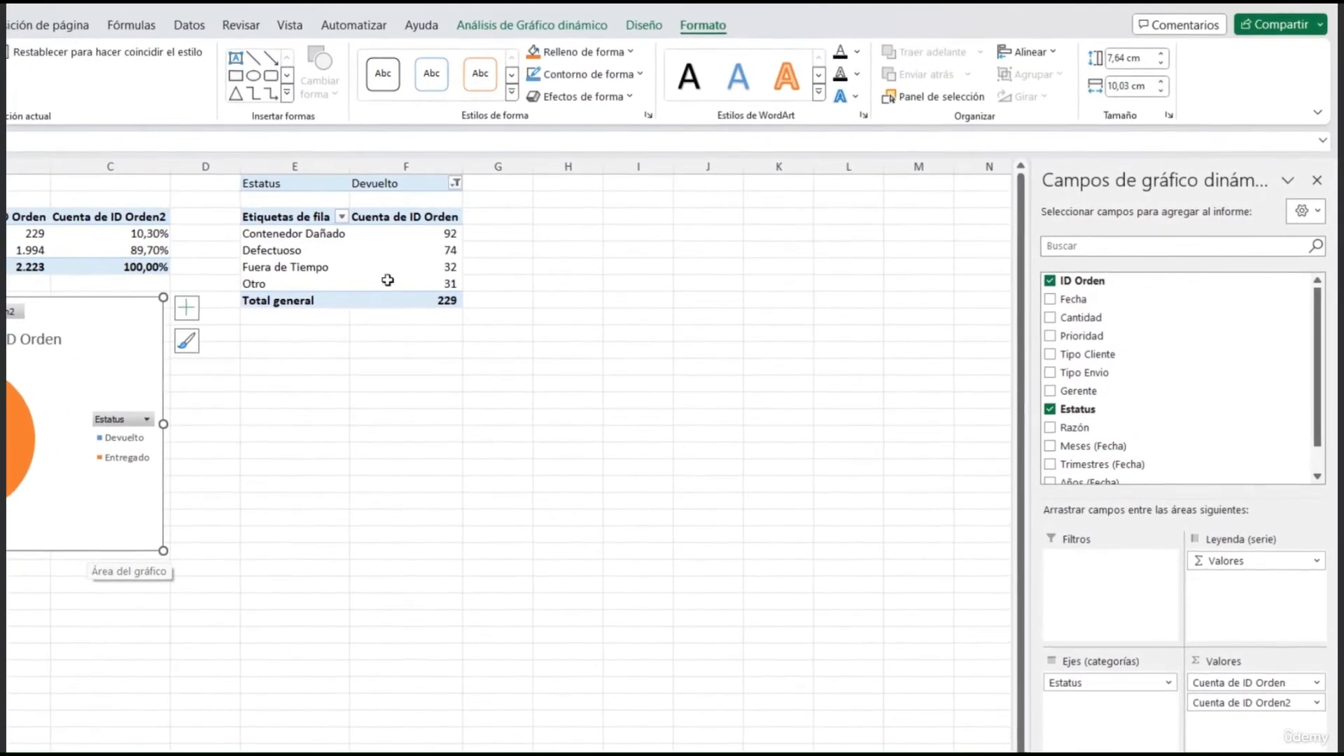
Step: Insert a clustered column pivot chart (Columnas agrupadas) from the Razón pivot table and place it directly below that table
{"action": "left_click", "coordinate": [452, 249]}
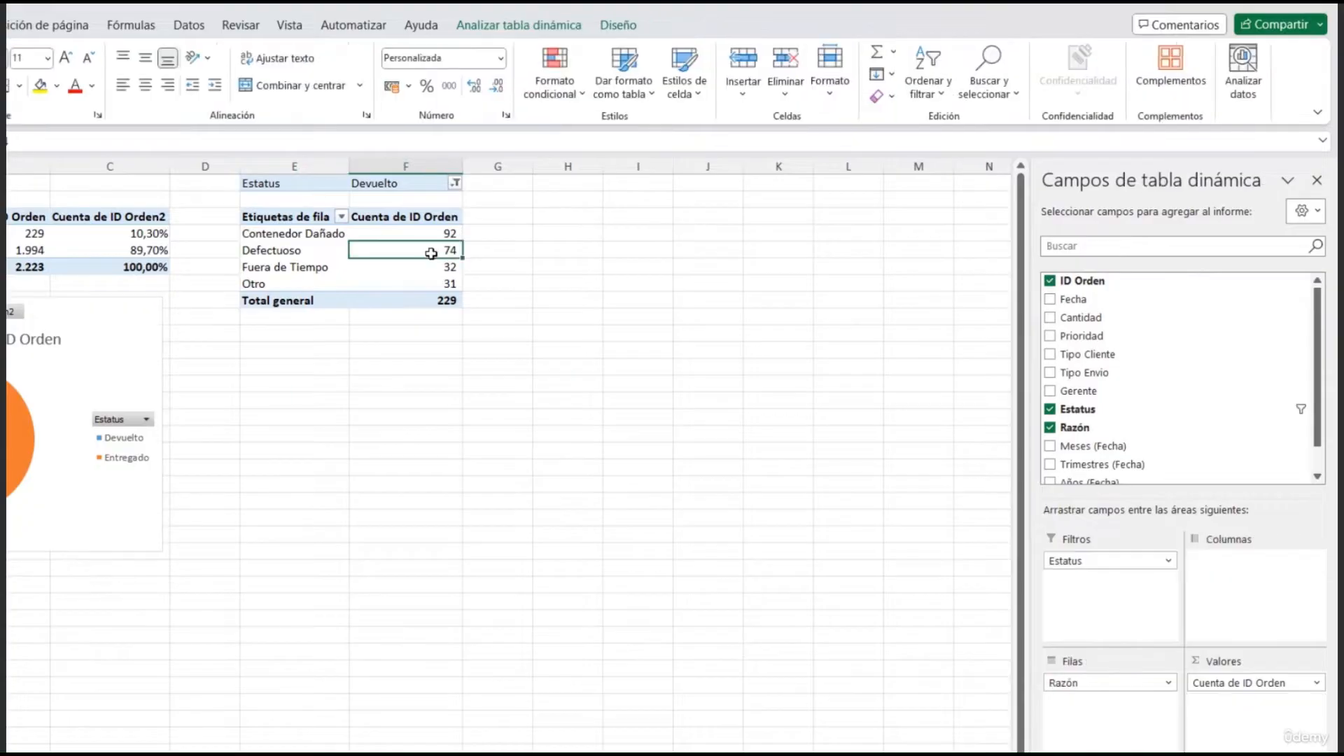
{"action": "left_click", "coordinate": [552, 28]}
{"action": "left_click", "coordinate": [1023, 98]}
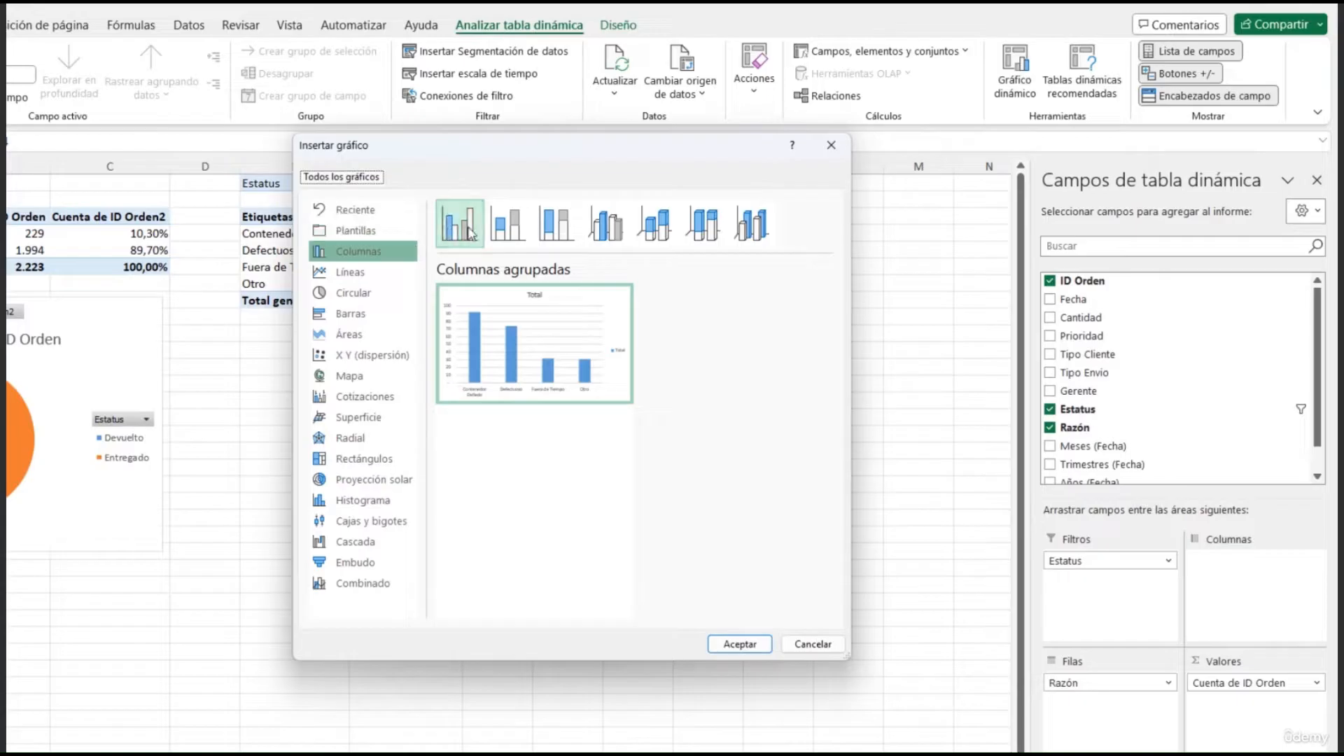
{"action": "left_click", "coordinate": [740, 645]}
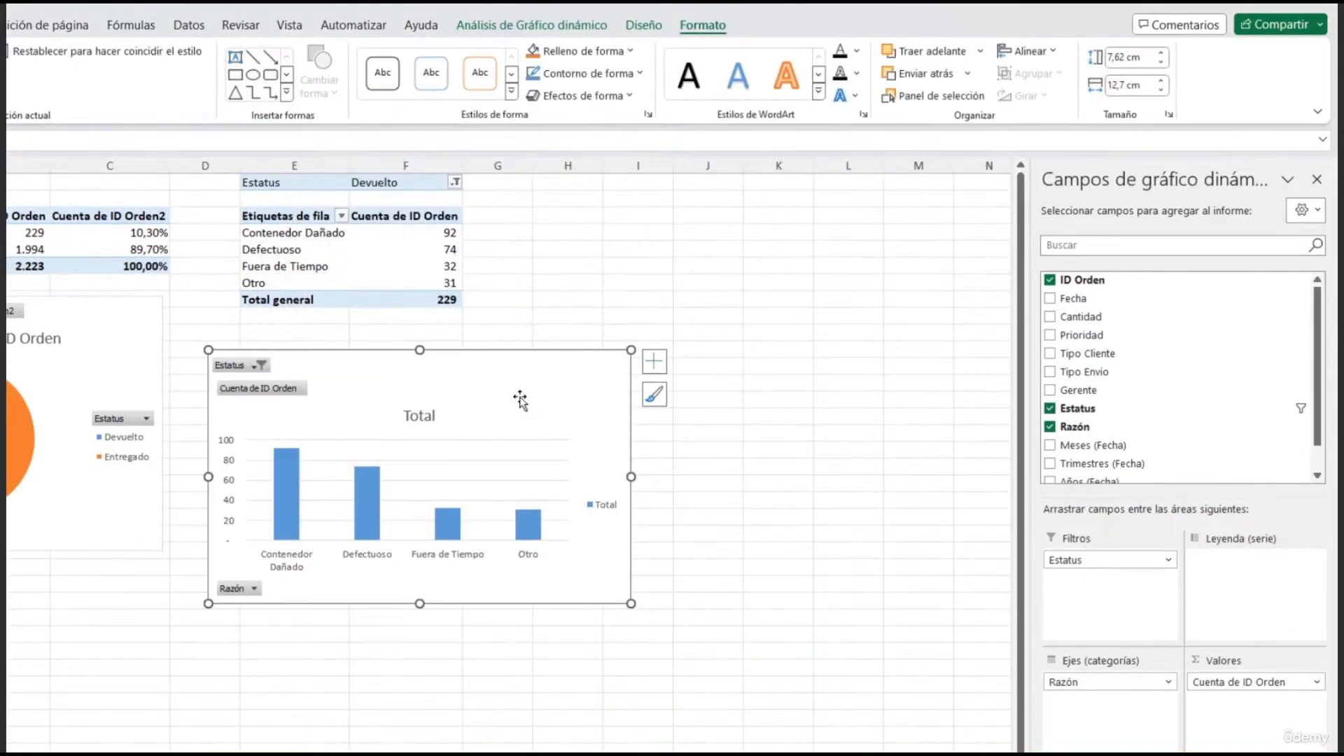
{"action": "left_click_drag", "start_coordinate": [519, 399], "coordinate": [552, 376]}
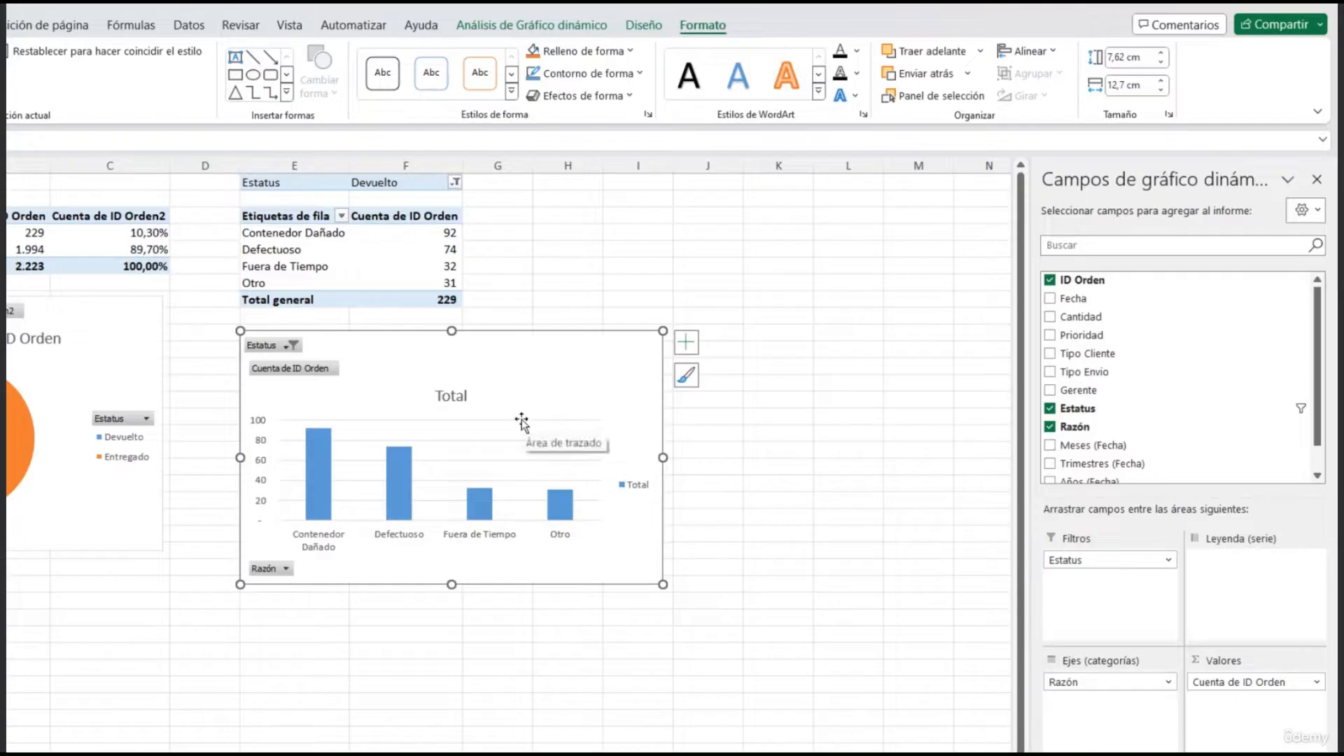
Step: Delete the Total title and the legend from the Razón column chart and hide all of its field buttons
{"action": "left_click", "coordinate": [460, 398]}
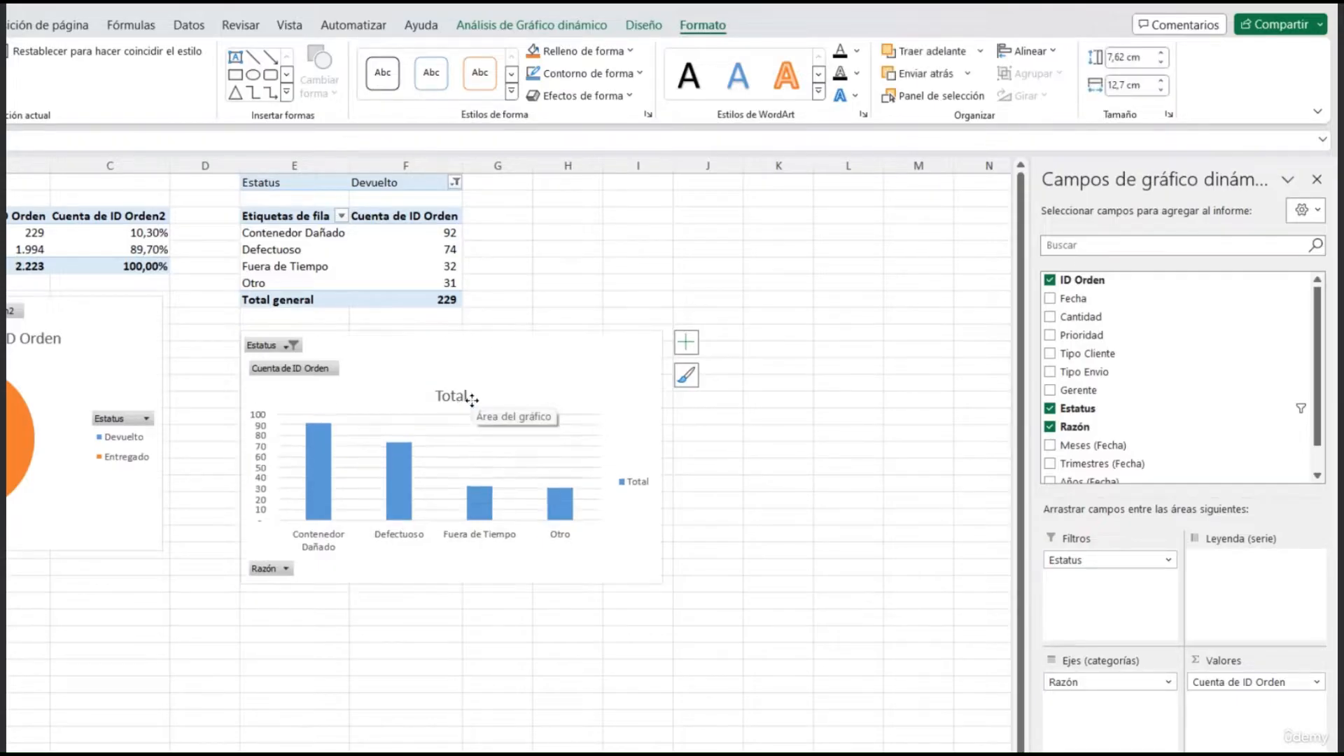
{"action": "key", "text": "Delete"}
{"action": "left_click", "coordinate": [636, 469]}
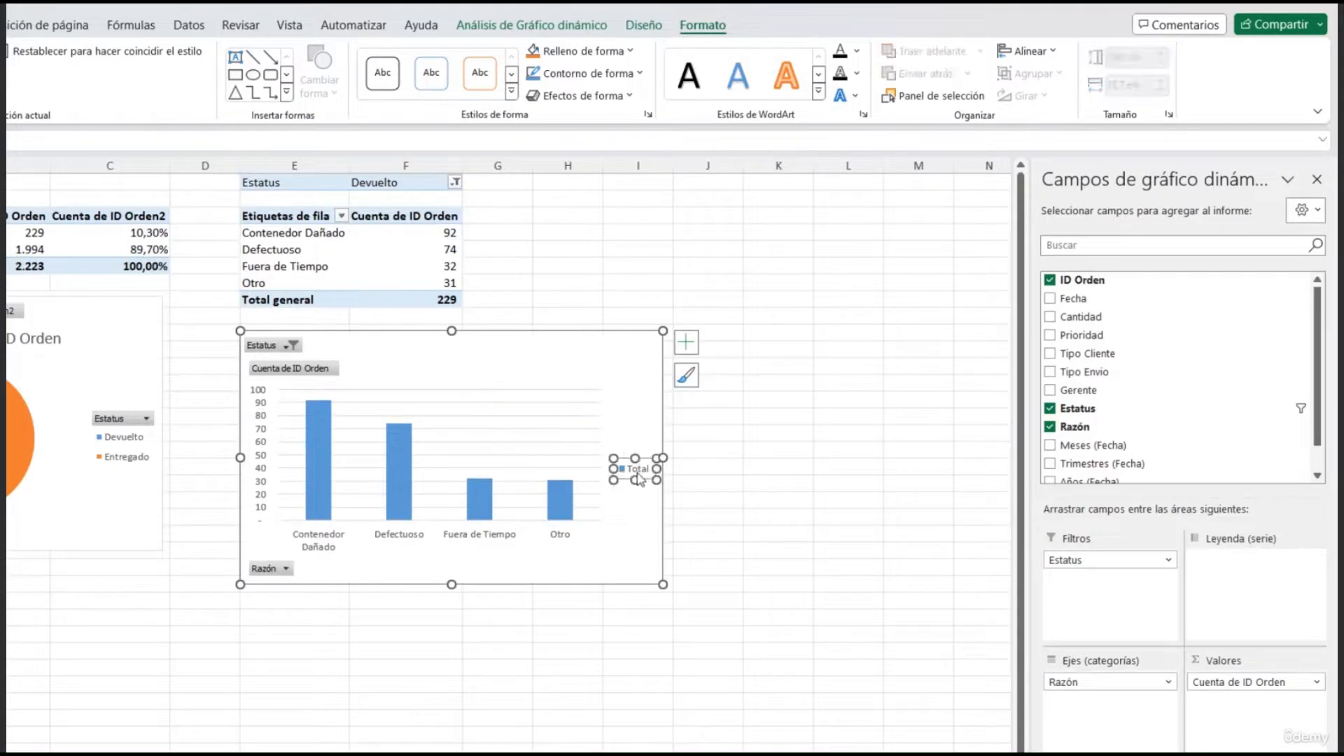
{"action": "key", "text": "Delete"}
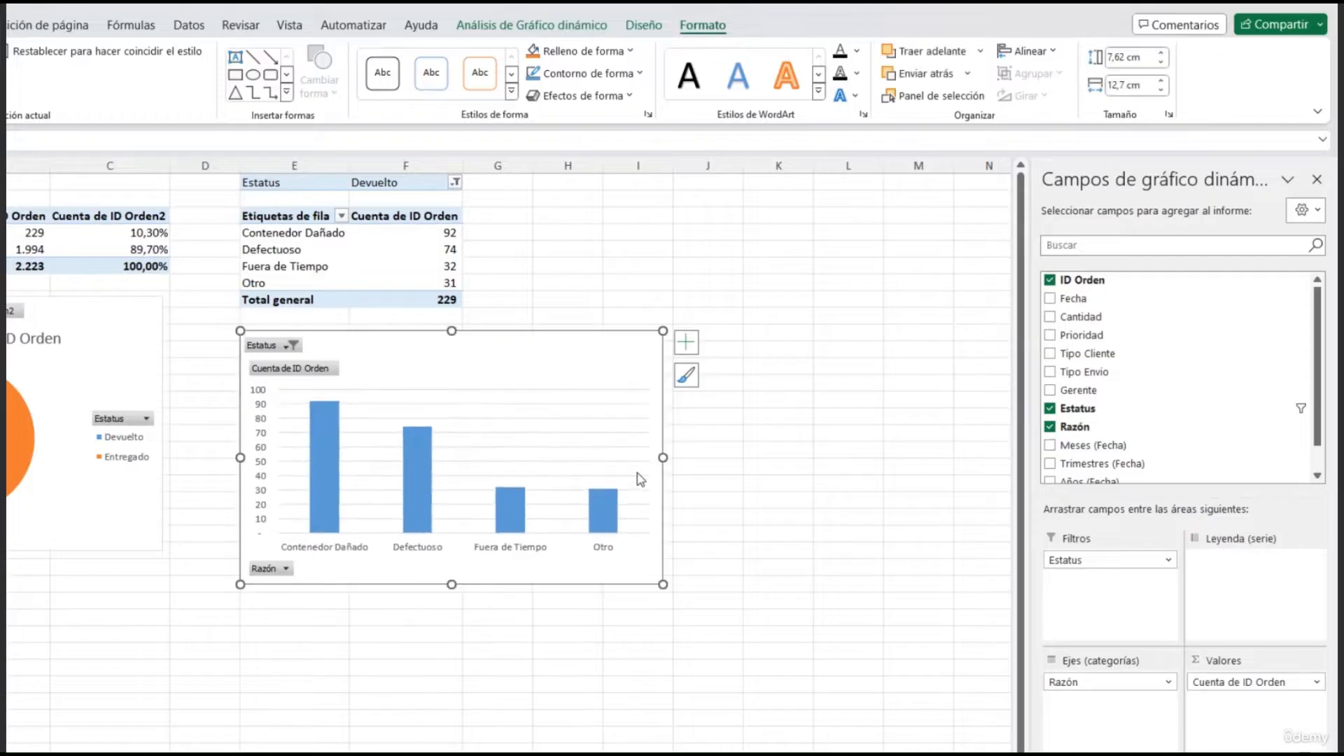
{"action": "right_click", "coordinate": [292, 371]}
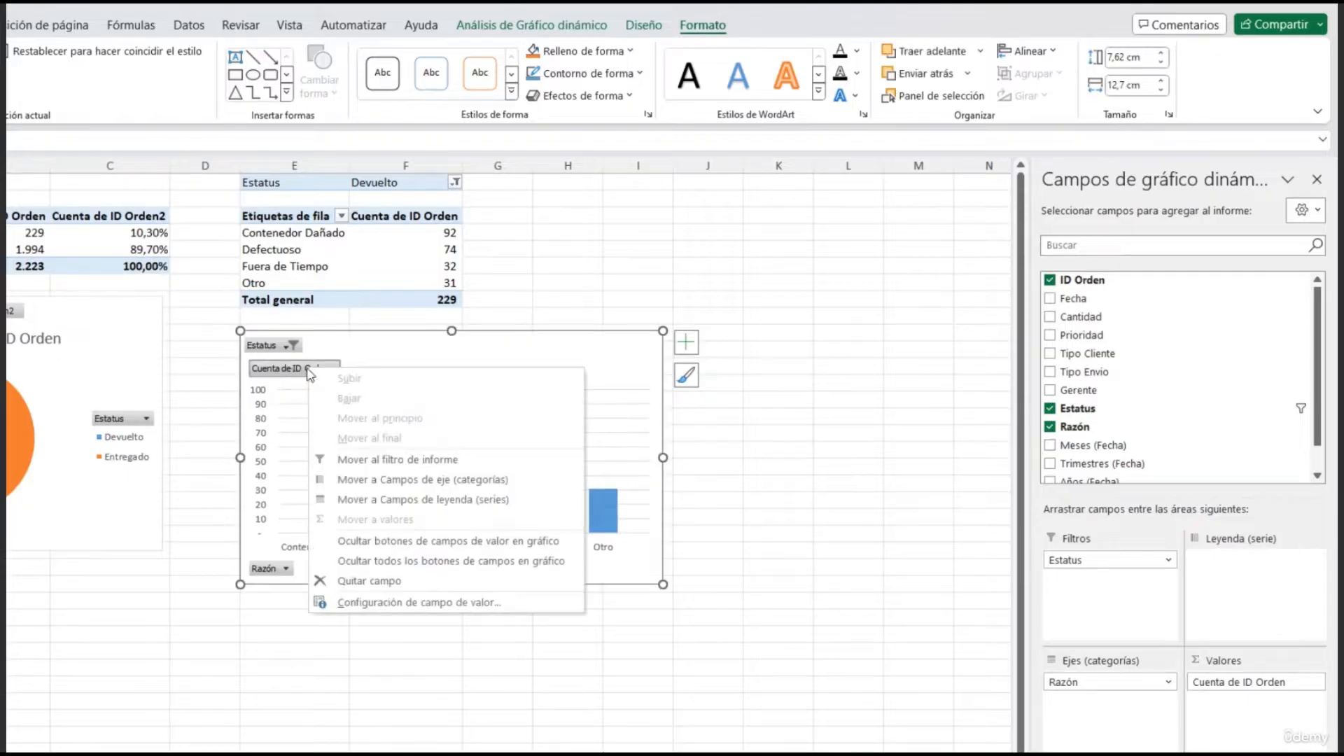
{"action": "left_click", "coordinate": [439, 561]}
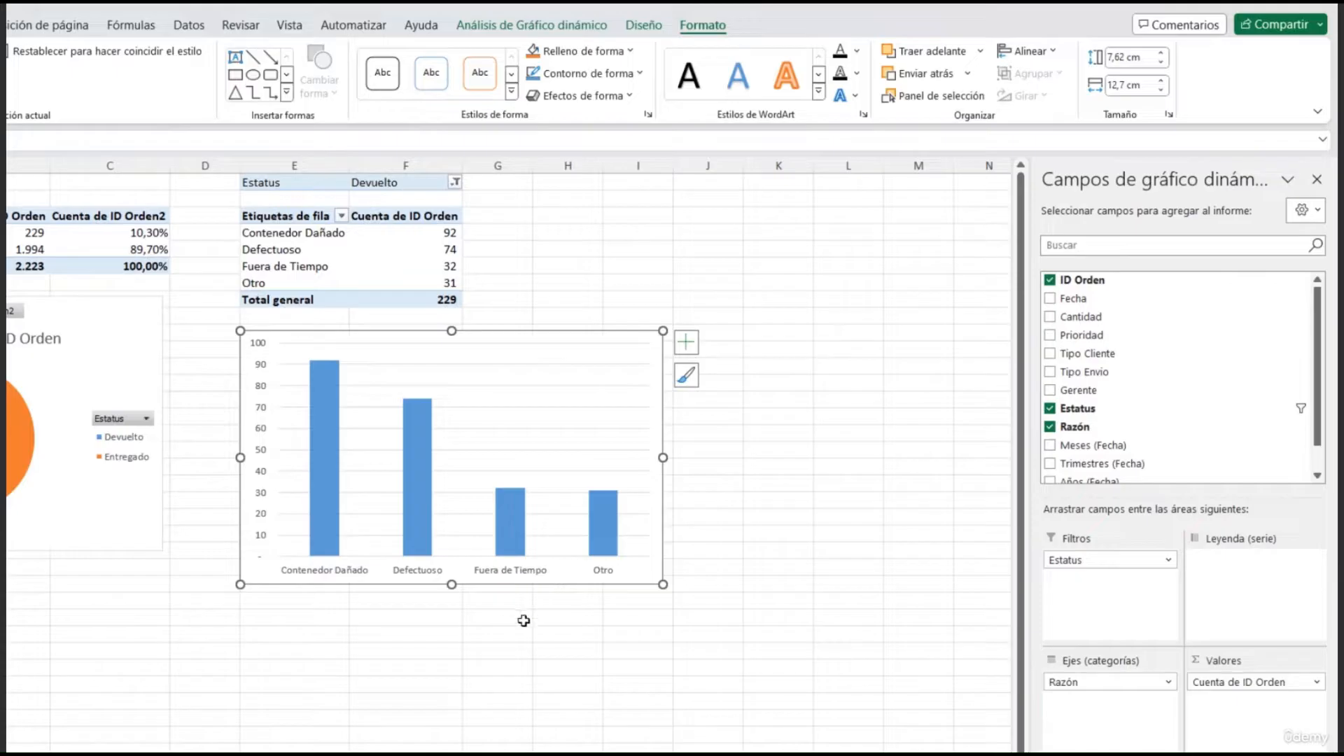
Step: Keep the legend off in the Razón column chart and add data labels at the inside base (Base interior) of the columns
{"action": "left_click", "coordinate": [693, 344]}
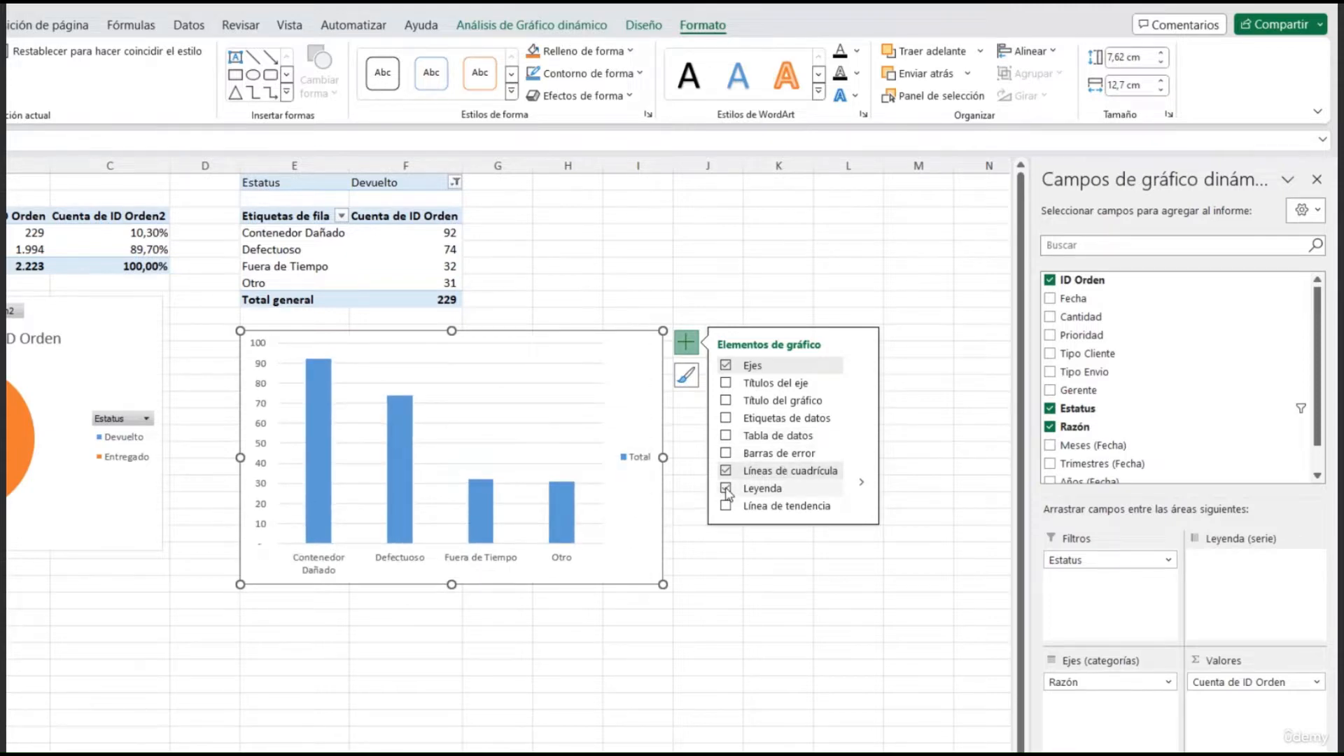
{"action": "left_click", "coordinate": [725, 489]}
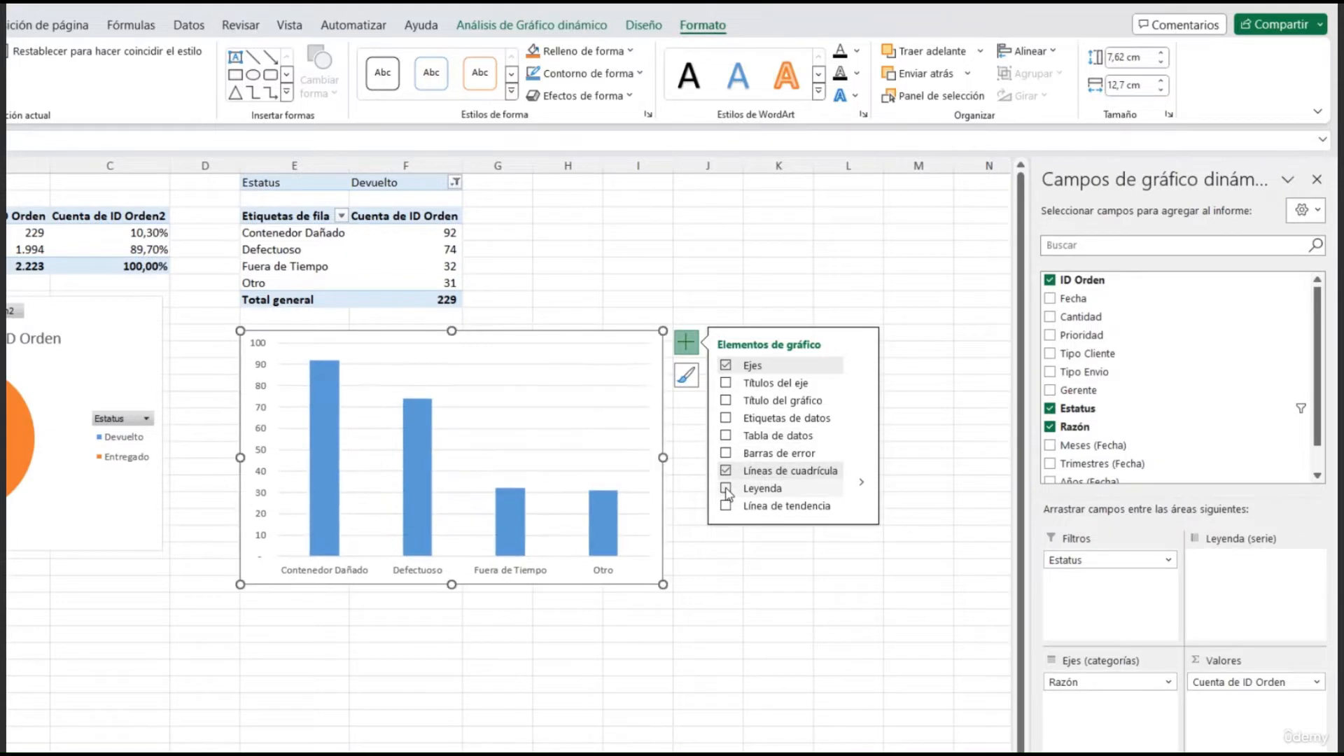
{"action": "left_click", "coordinate": [861, 417]}
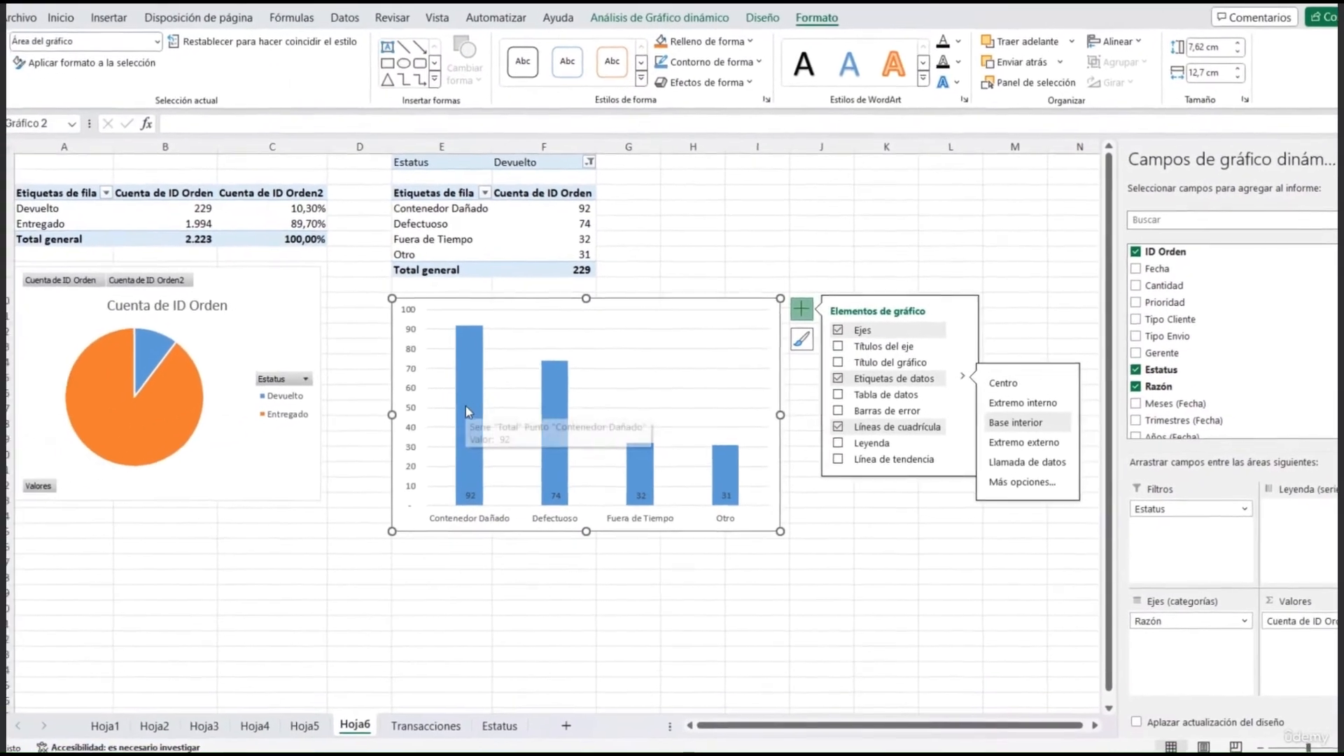
Step: Remove the Cuenta de ID Orden2 field from the Estatus pie chart
{"action": "left_click", "coordinate": [103, 341]}
{"action": "right_click", "coordinate": [186, 280]}
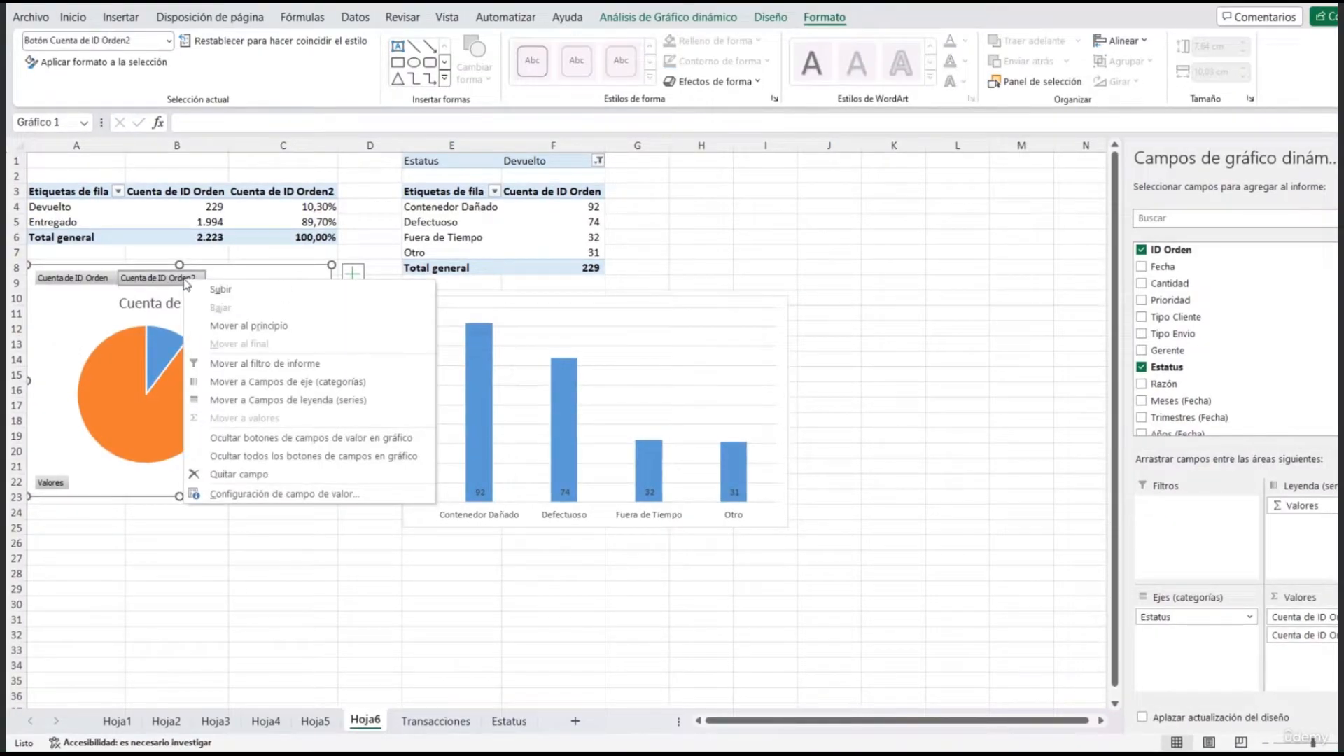
{"action": "left_click", "coordinate": [278, 475]}
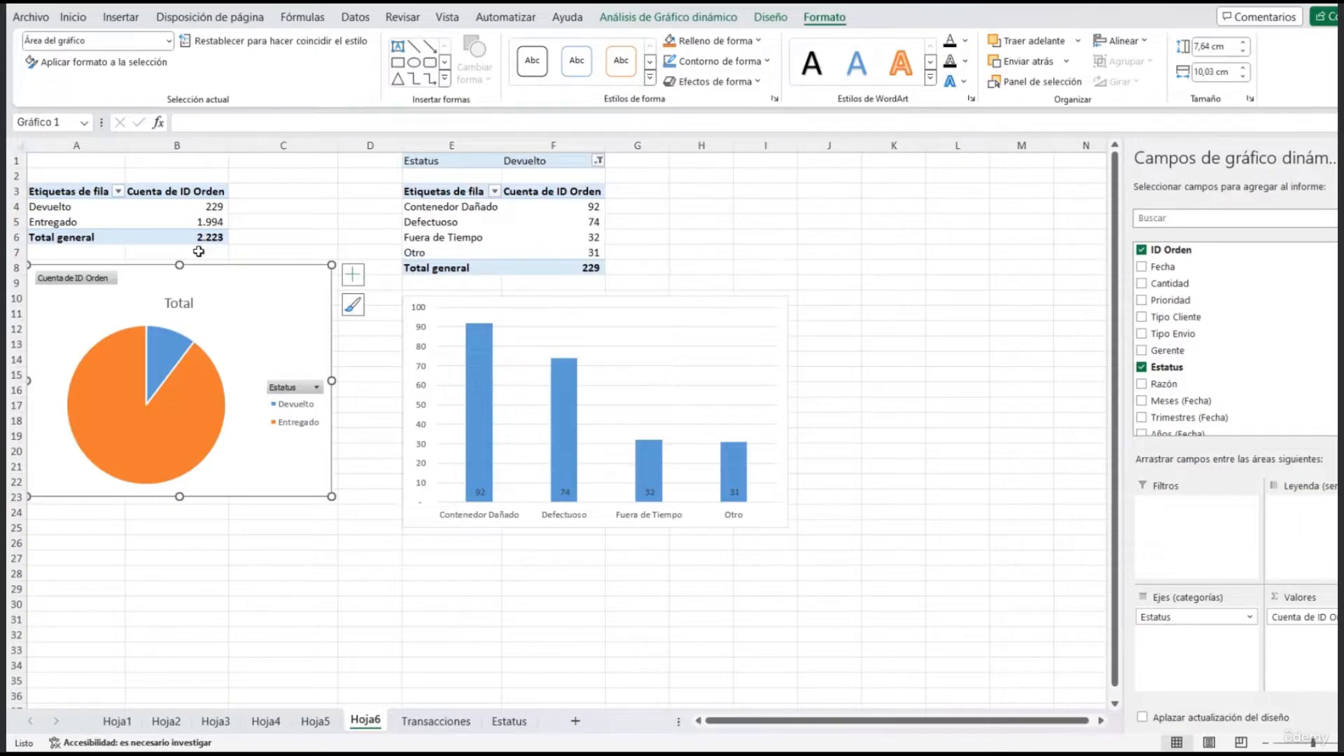
Step: Create a pivot chart from TablaTransacciones on the Transacciones sheet, placing it on a new worksheet
{"action": "left_click", "coordinate": [437, 721]}
{"action": "left_click", "coordinate": [189, 263]}
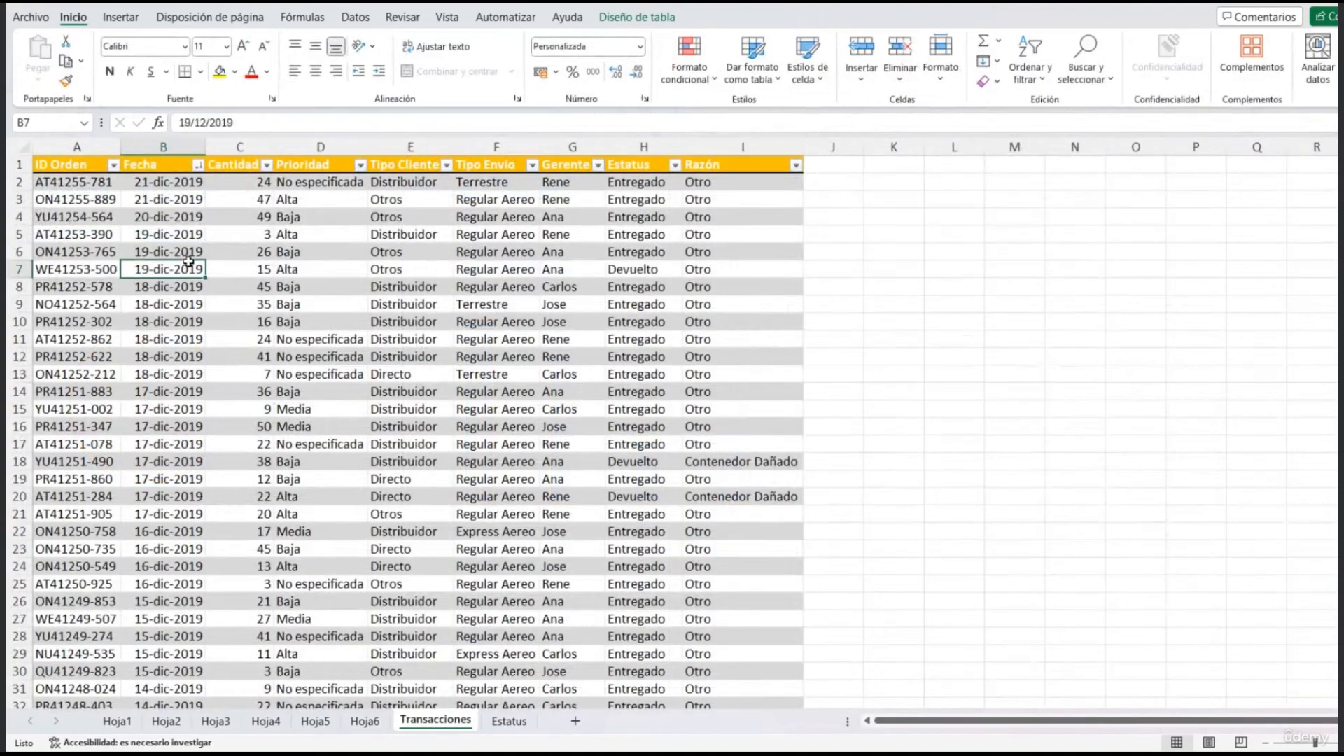
{"action": "left_click", "coordinate": [135, 17]}
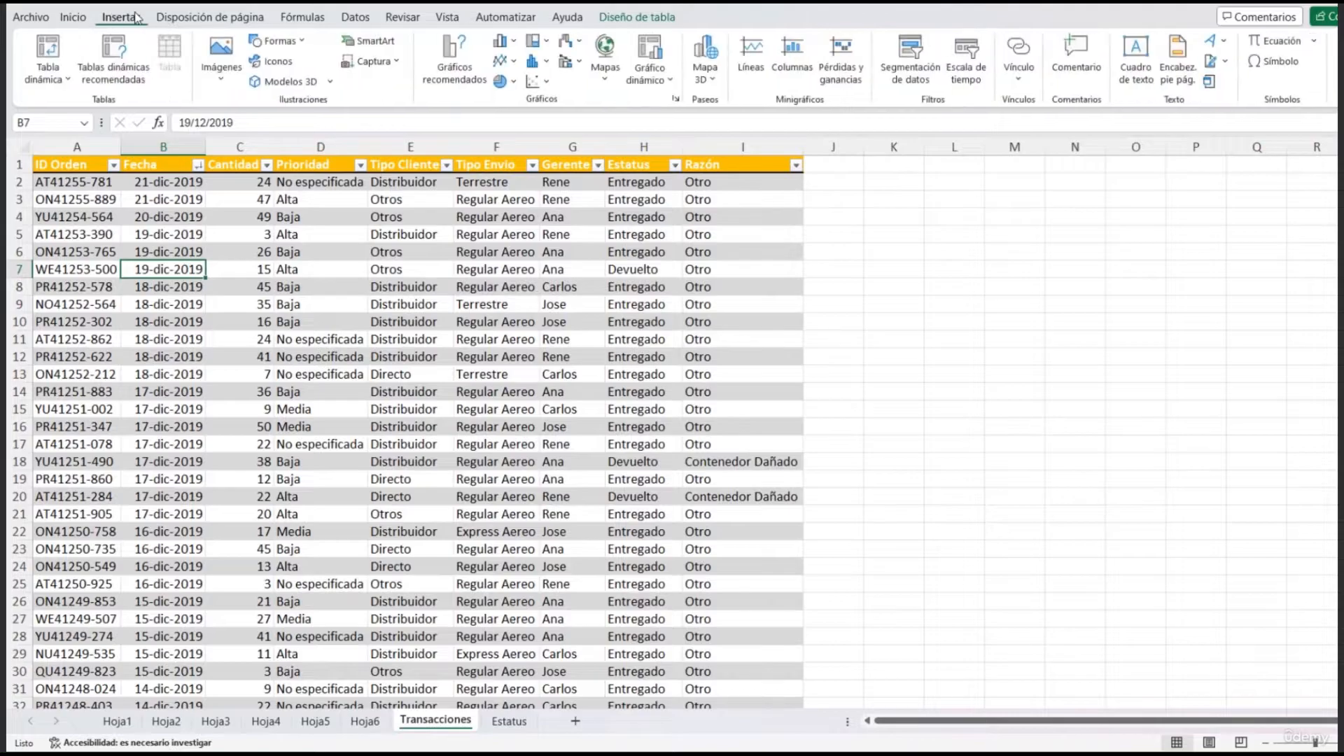
{"action": "left_click", "coordinate": [650, 49]}
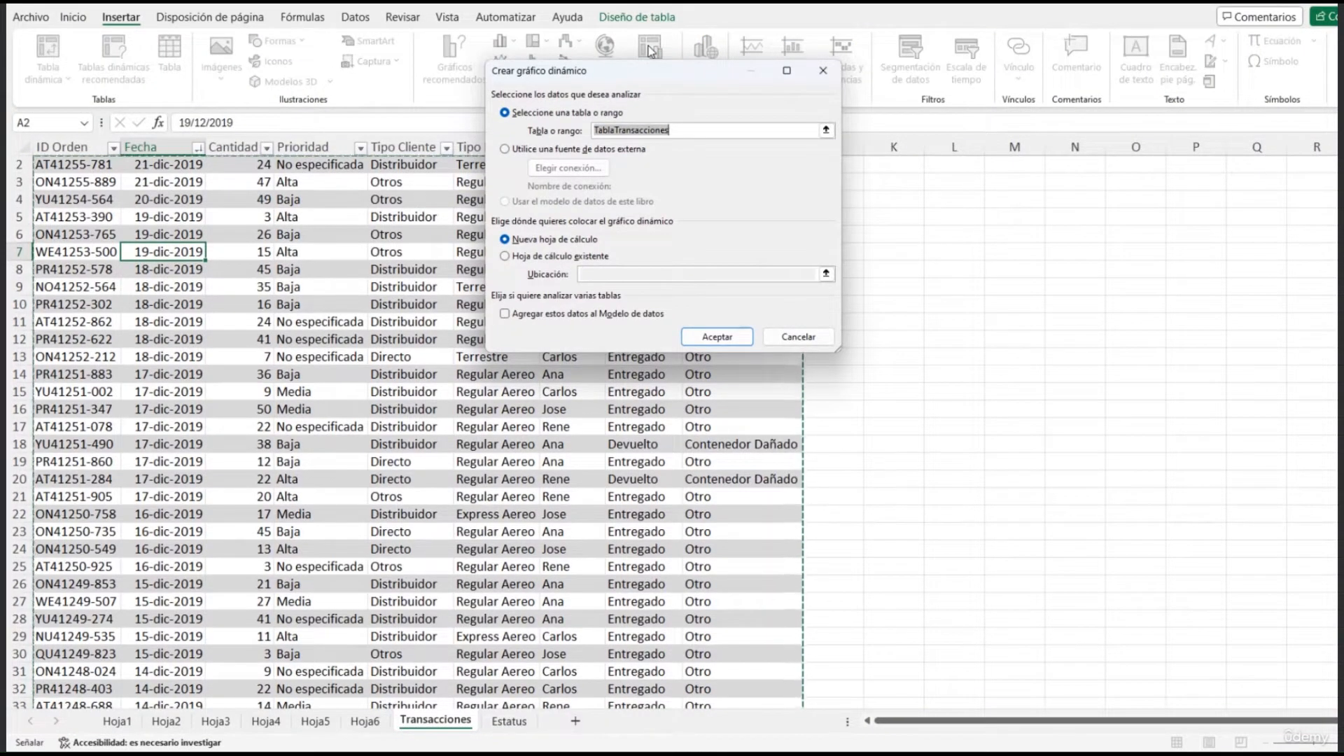
{"action": "left_click_drag", "start_coordinate": [649, 69], "coordinate": [653, 228]}
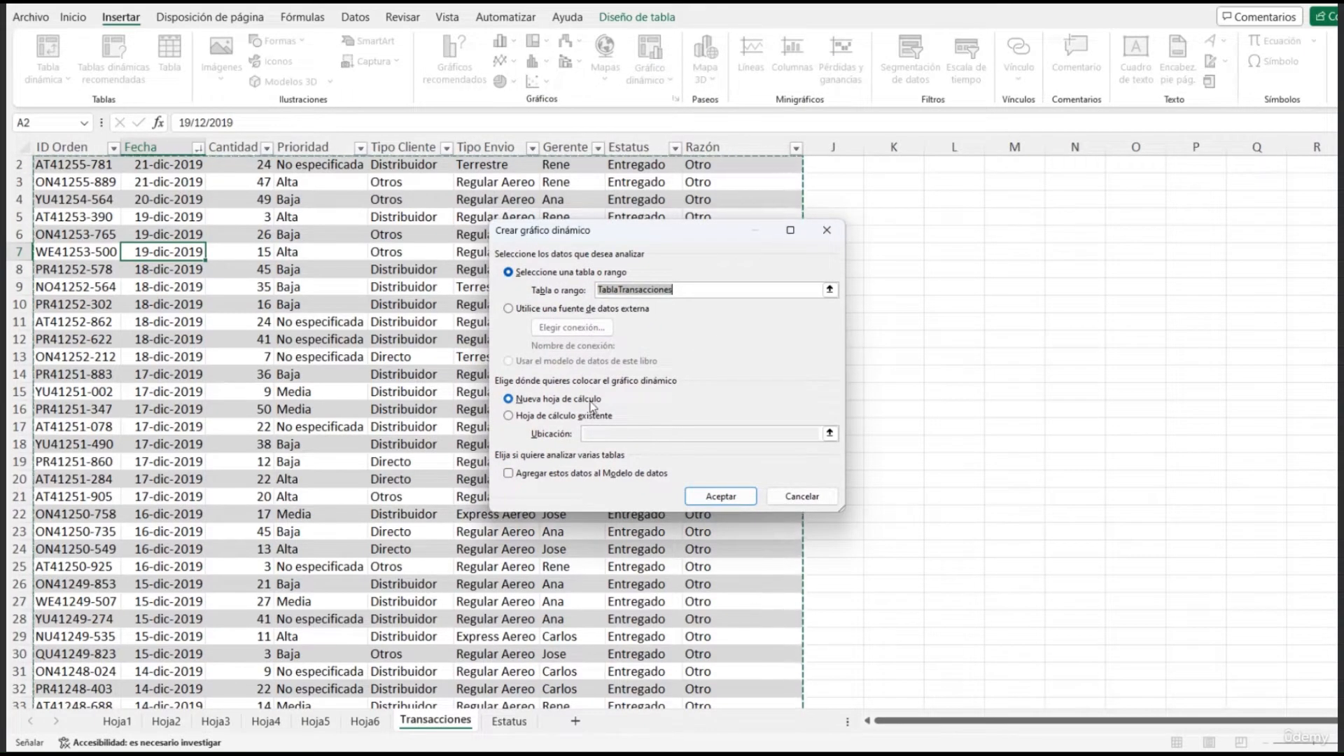
{"action": "left_click", "coordinate": [715, 498]}
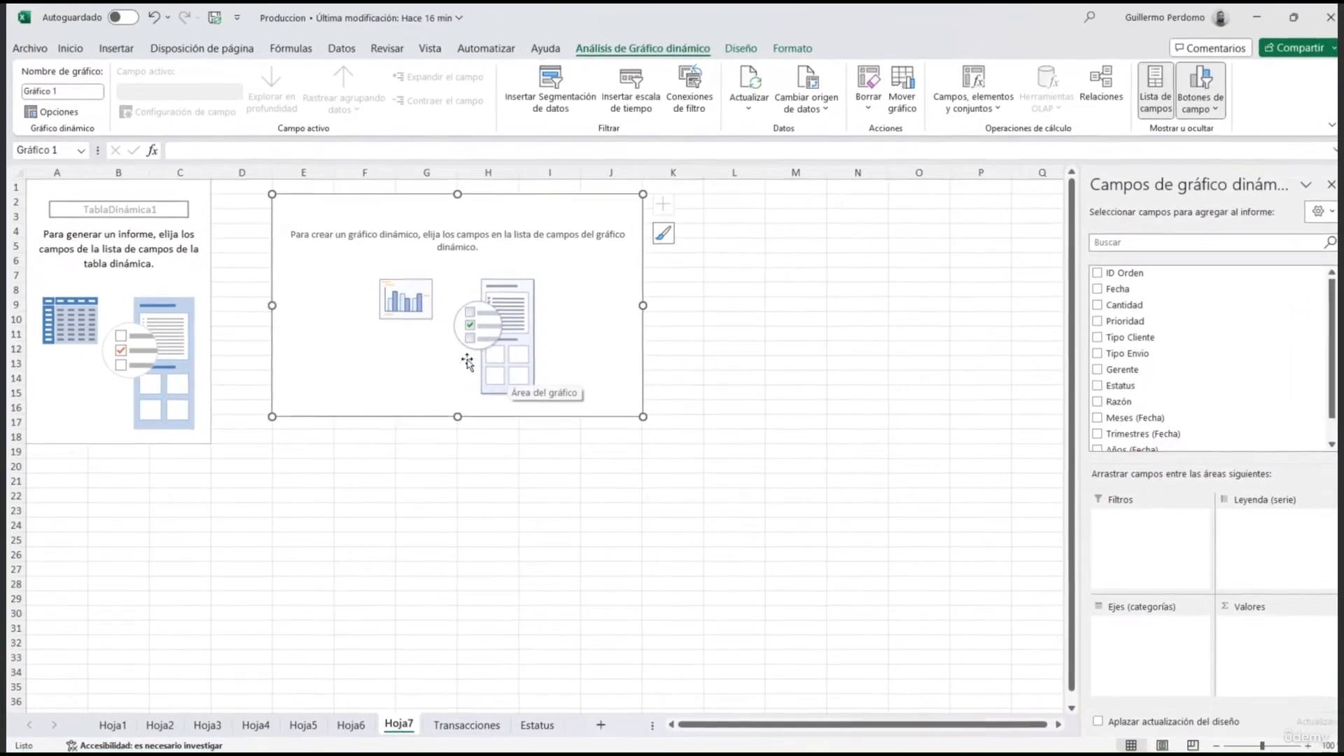
Step: Set the new pivot chart's values to Cantidad and its axis categories to Fecha, and widen the chart to about column M
{"action": "left_click_drag", "start_coordinate": [1122, 305], "coordinate": [1243, 634]}
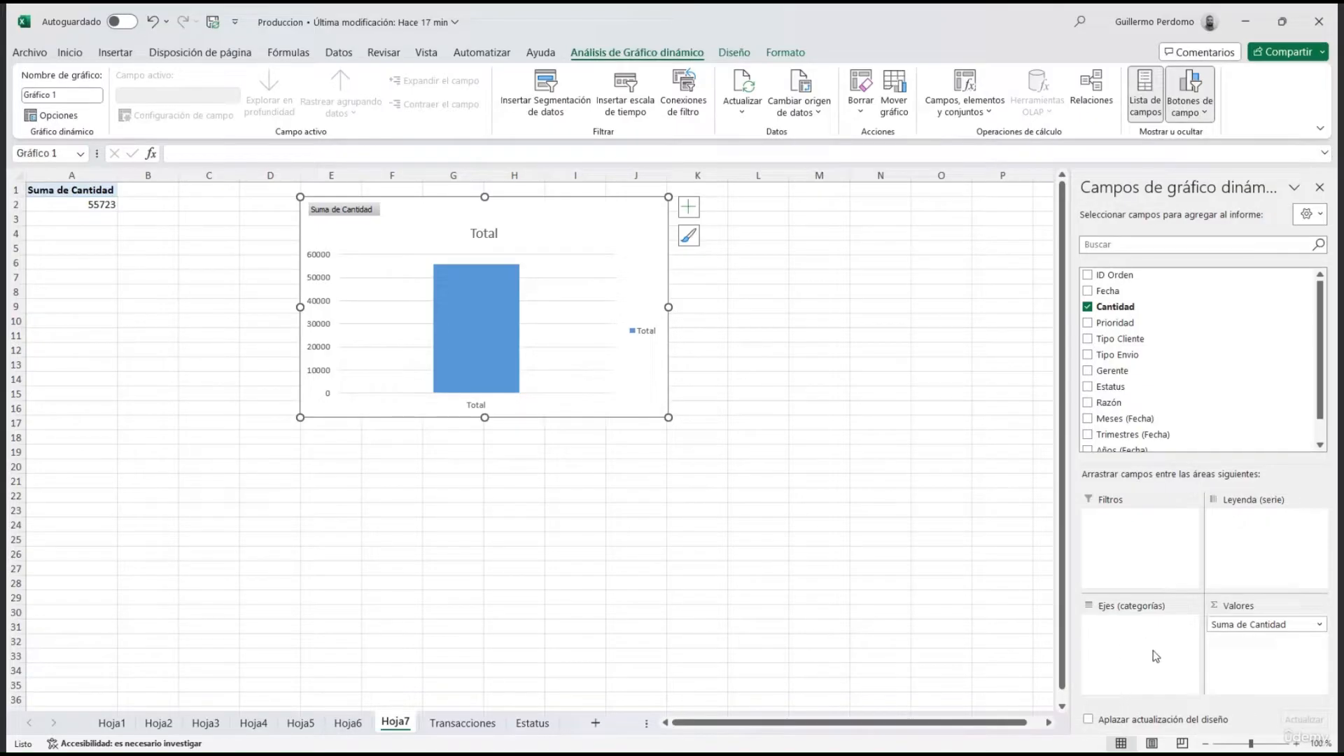
{"action": "left_click_drag", "start_coordinate": [1146, 292], "coordinate": [1145, 640]}
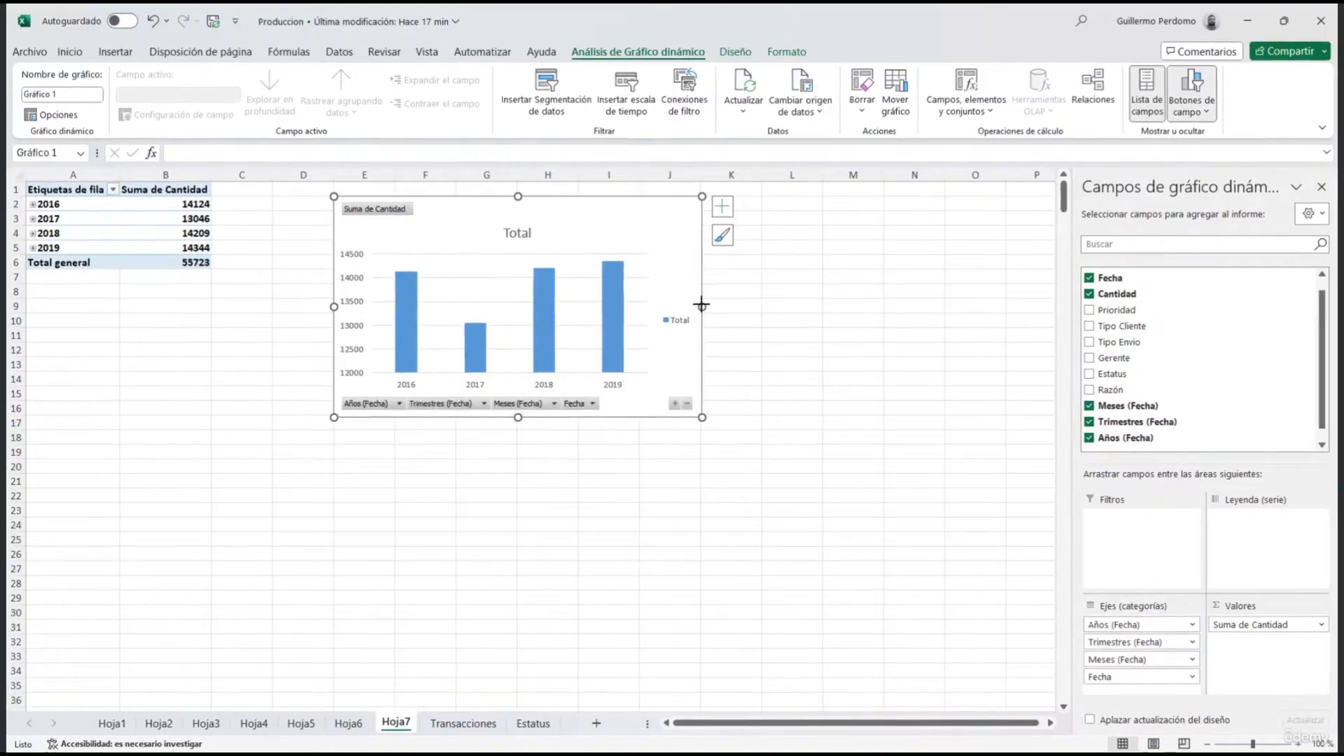
{"action": "left_click_drag", "start_coordinate": [711, 302], "coordinate": [897, 288]}
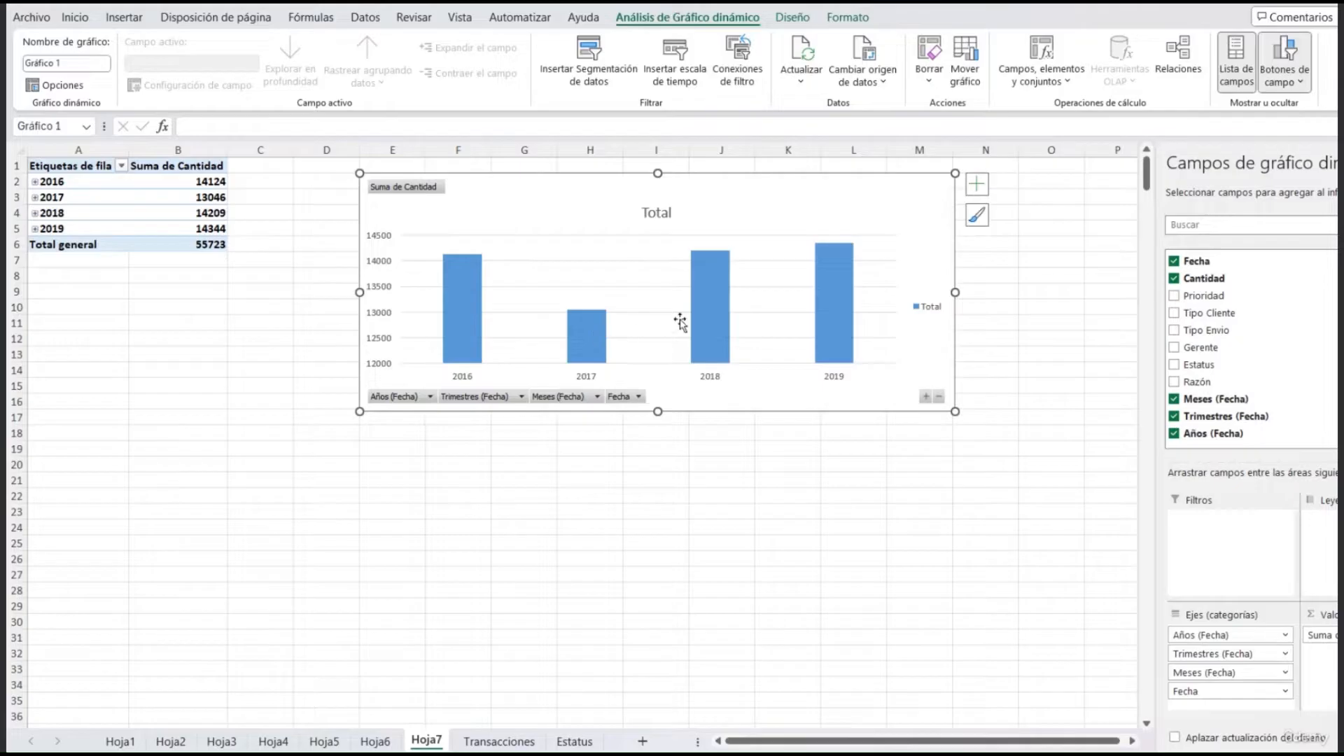
Step: Expand the Cantidad chart from years through quarters and months to individual dates, and collapse it back to months
{"action": "mouse_move", "coordinate": [847, 320]}
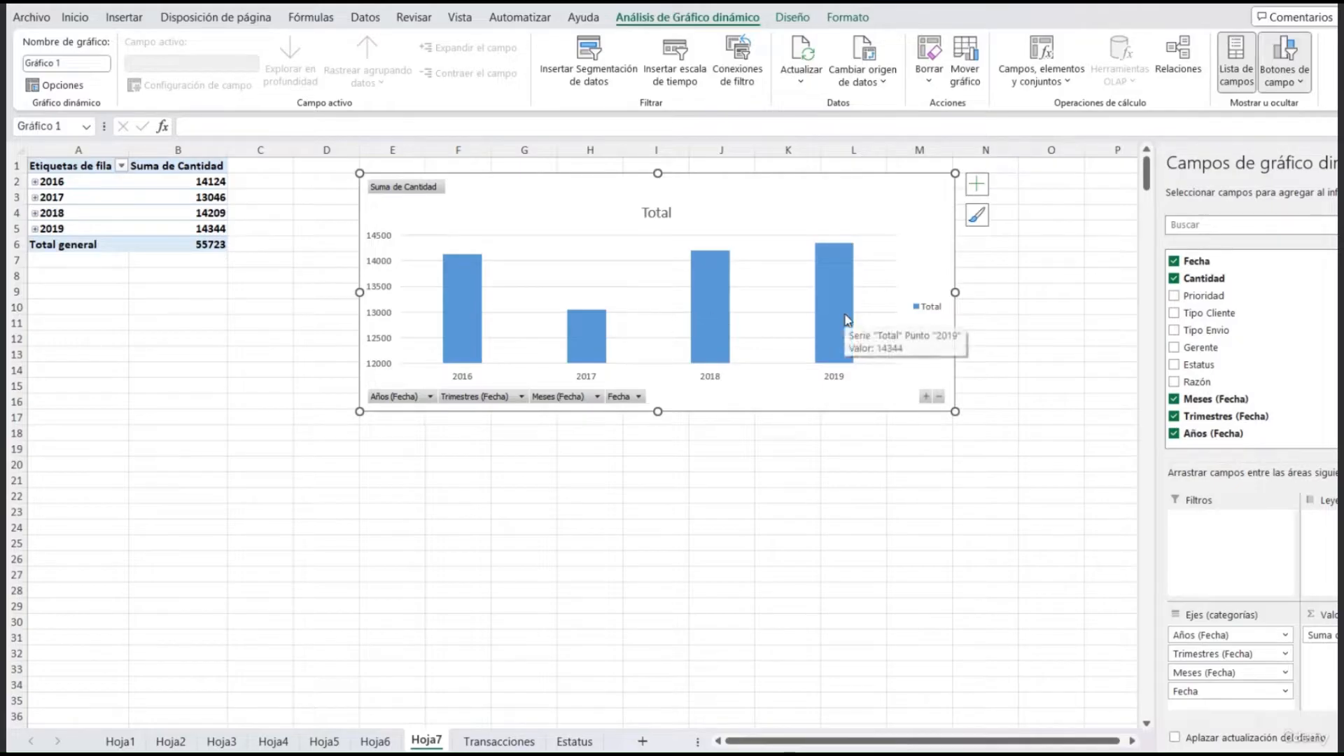
{"action": "left_click", "coordinate": [928, 400]}
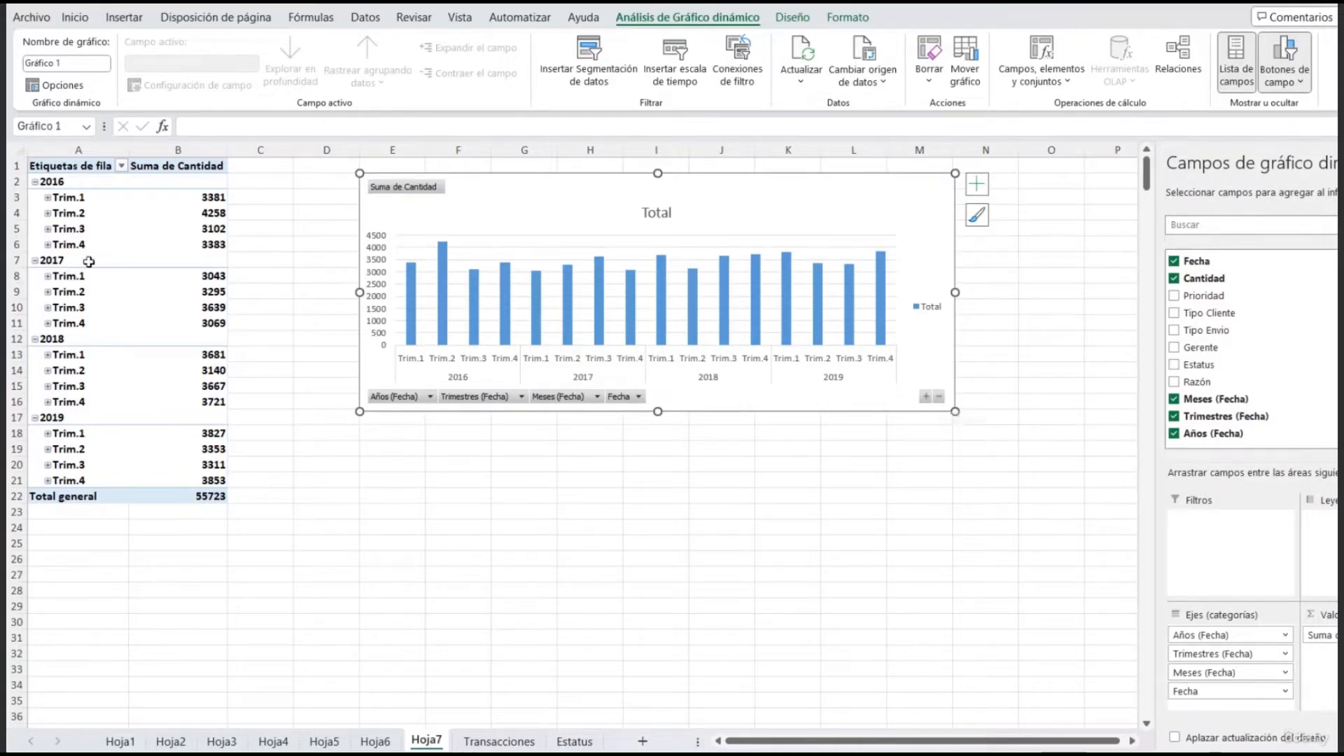
{"action": "left_click", "coordinate": [928, 397]}
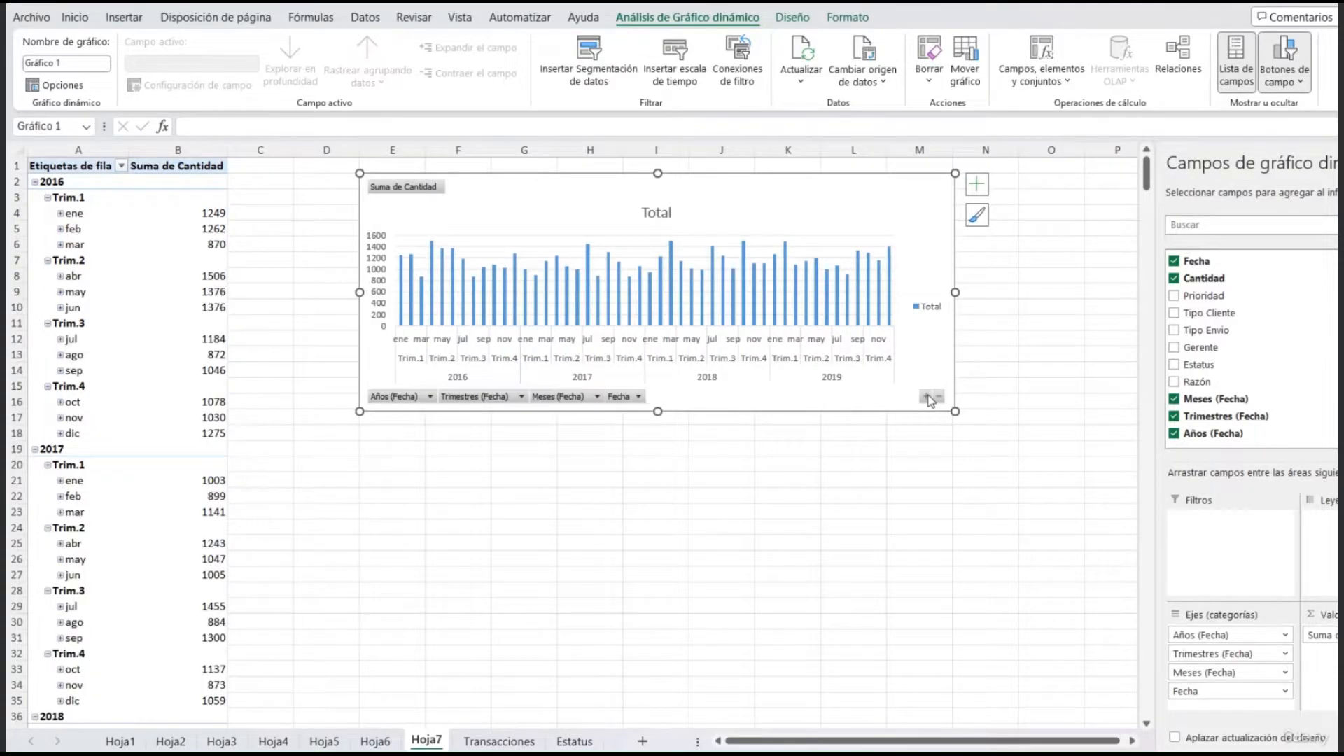
{"action": "left_click", "coordinate": [927, 398]}
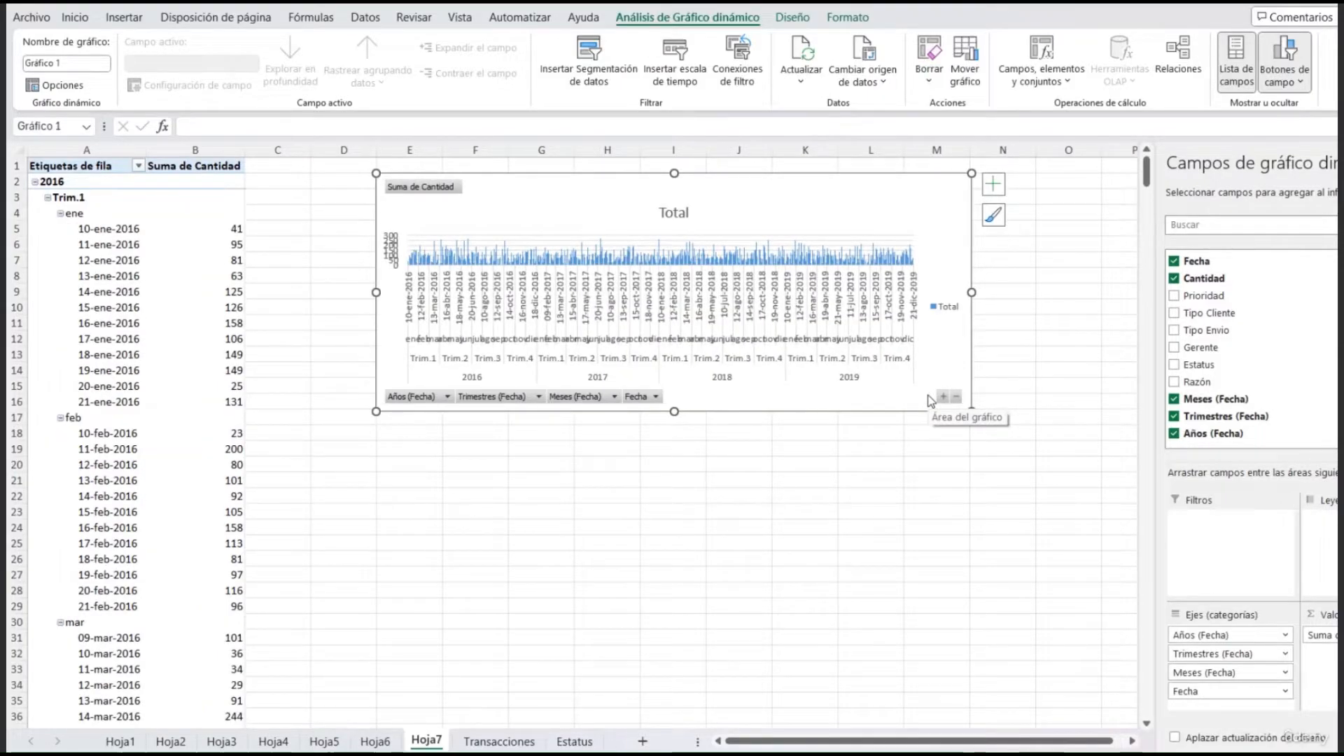
{"action": "left_click", "coordinate": [956, 398]}
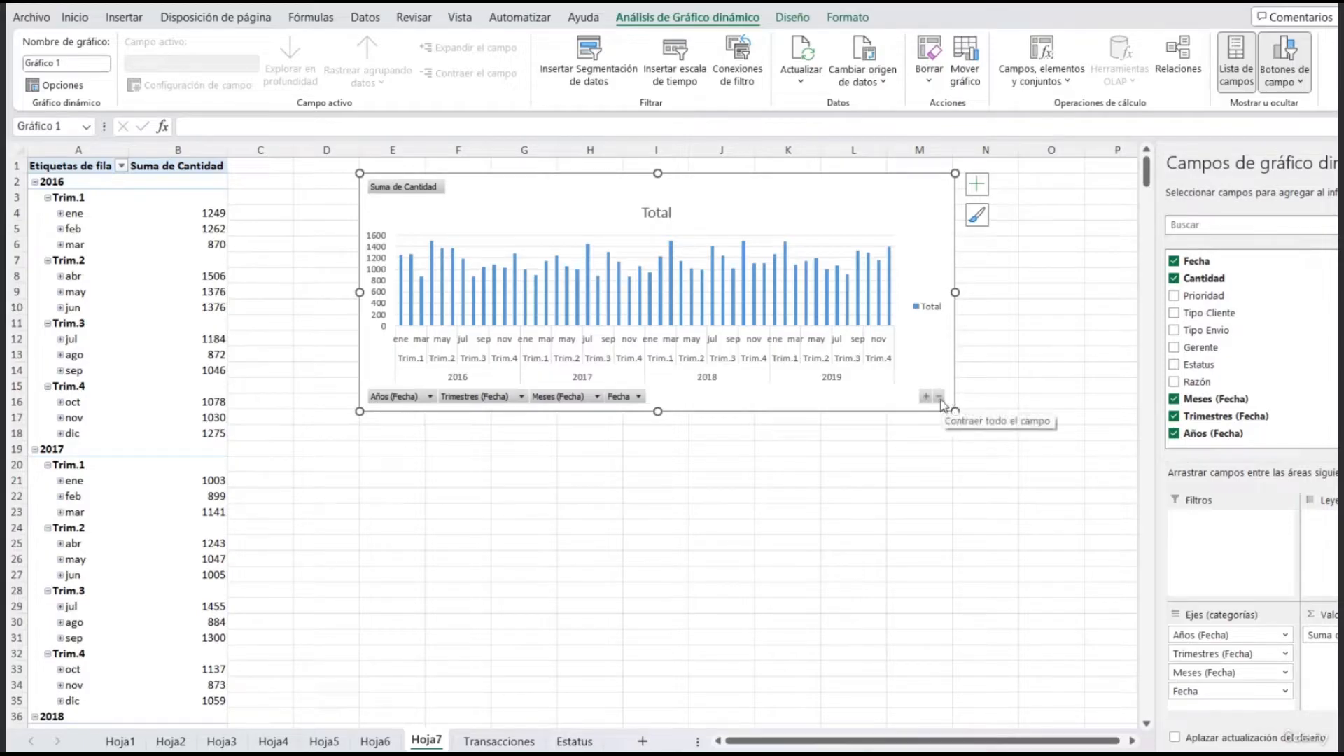
Step: Collapse the entire quarter and year fields in the pivot table so that only the yearly totals are displayed
{"action": "left_click", "coordinate": [68, 198]}
{"action": "right_click", "coordinate": [68, 199]}
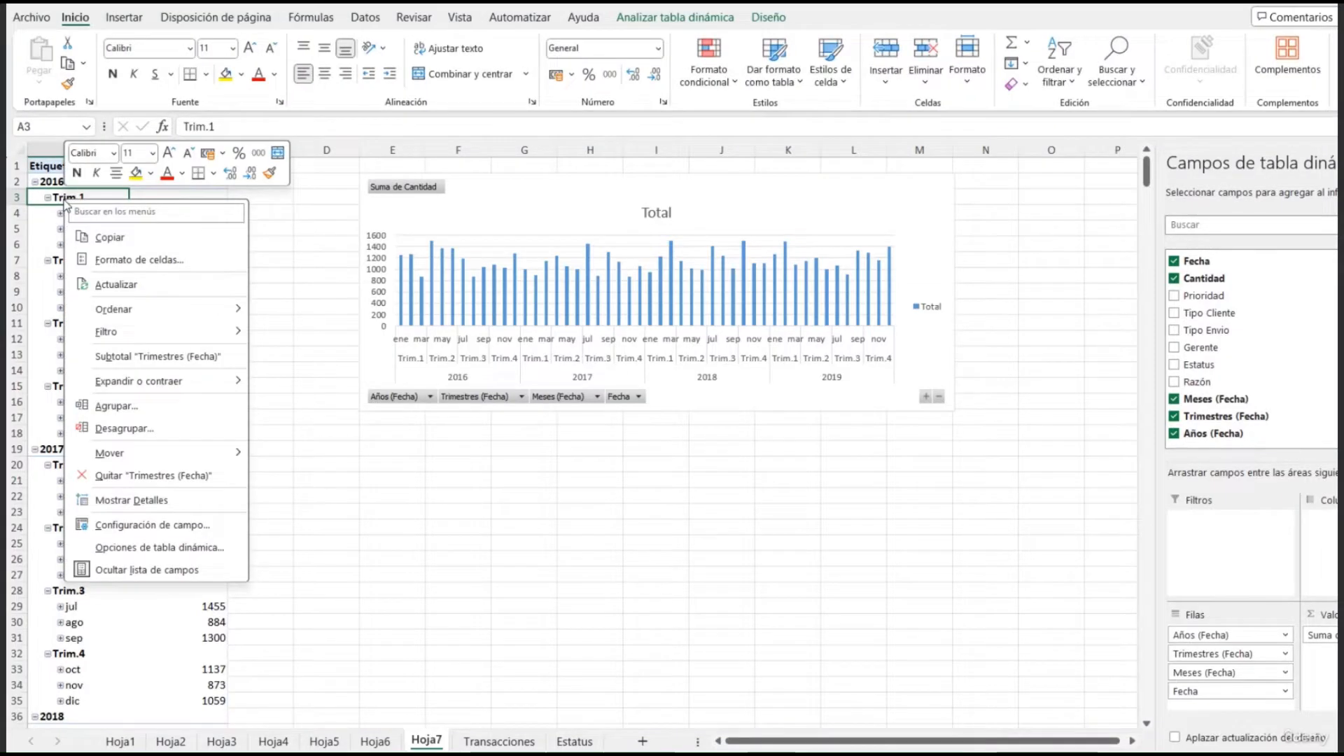
{"action": "mouse_move", "coordinate": [179, 385]}
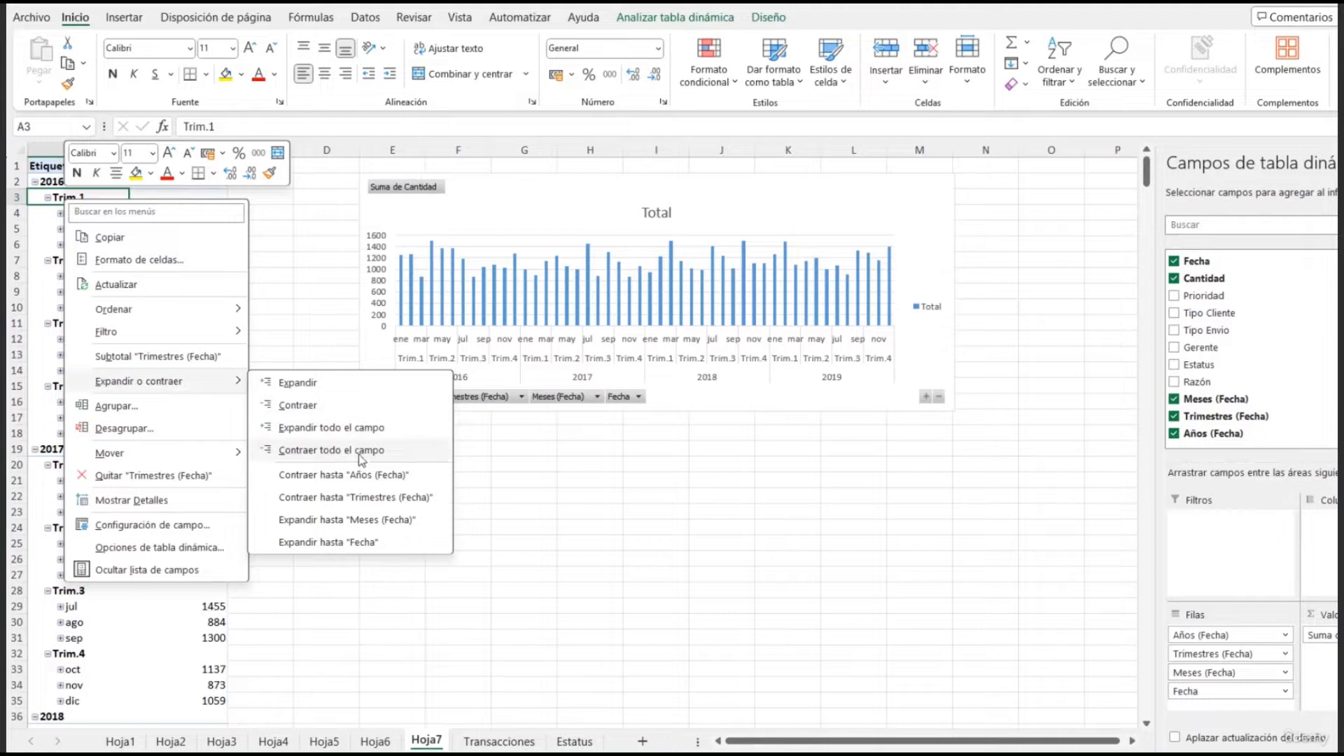
{"action": "left_click", "coordinate": [335, 449]}
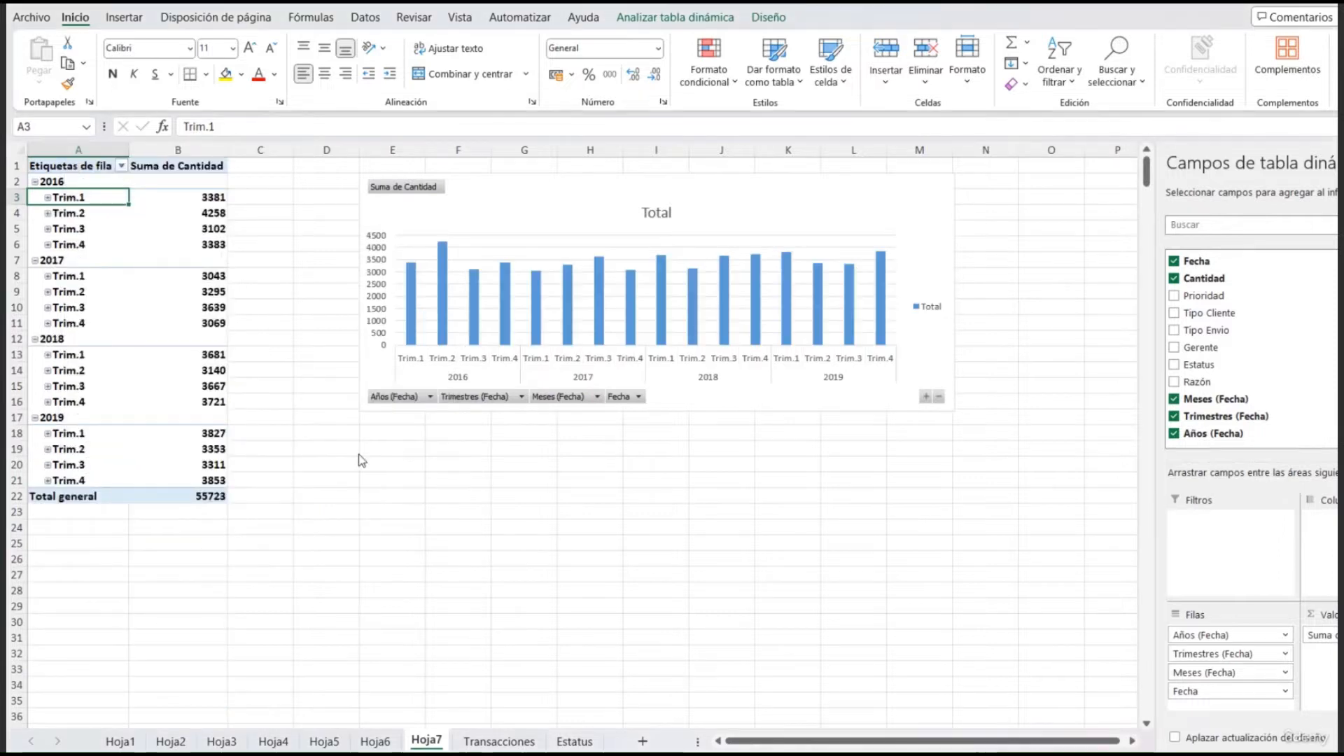
{"action": "right_click", "coordinate": [56, 182]}
{"action": "mouse_move", "coordinate": [169, 376]}
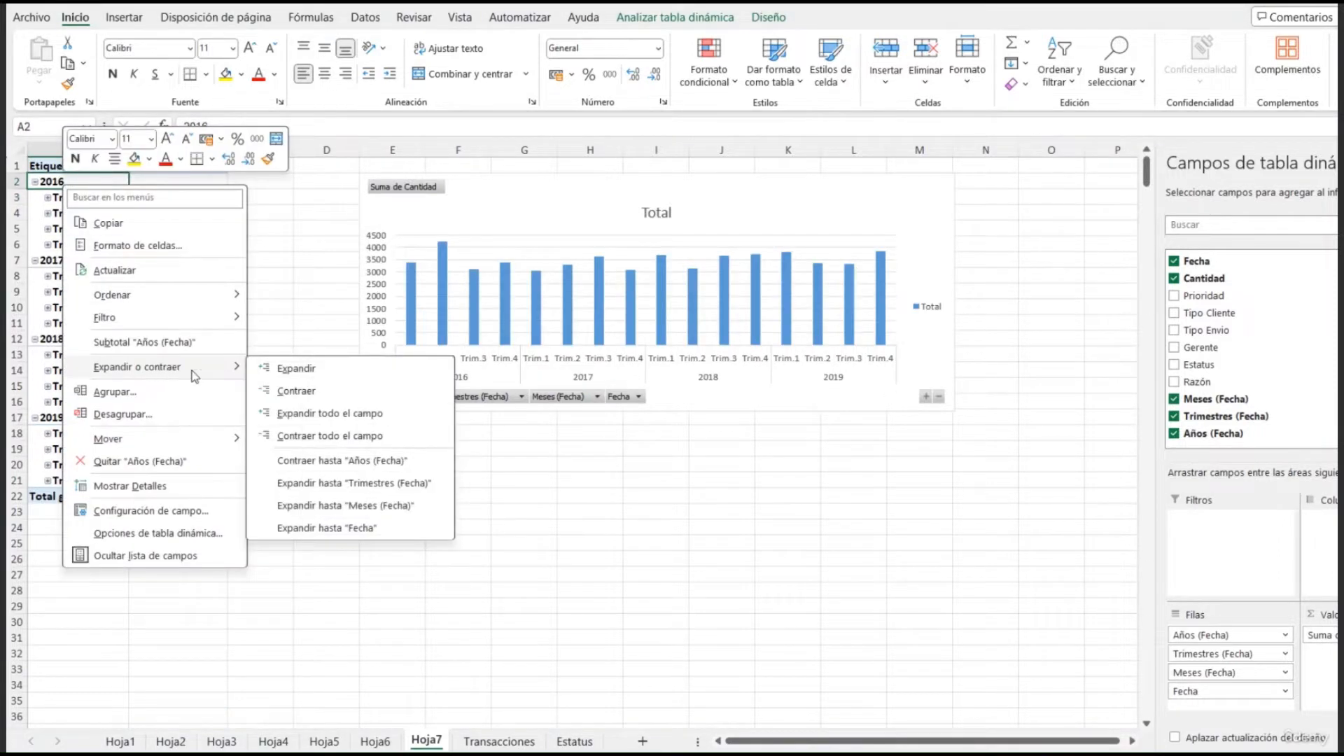
{"action": "left_click", "coordinate": [346, 436]}
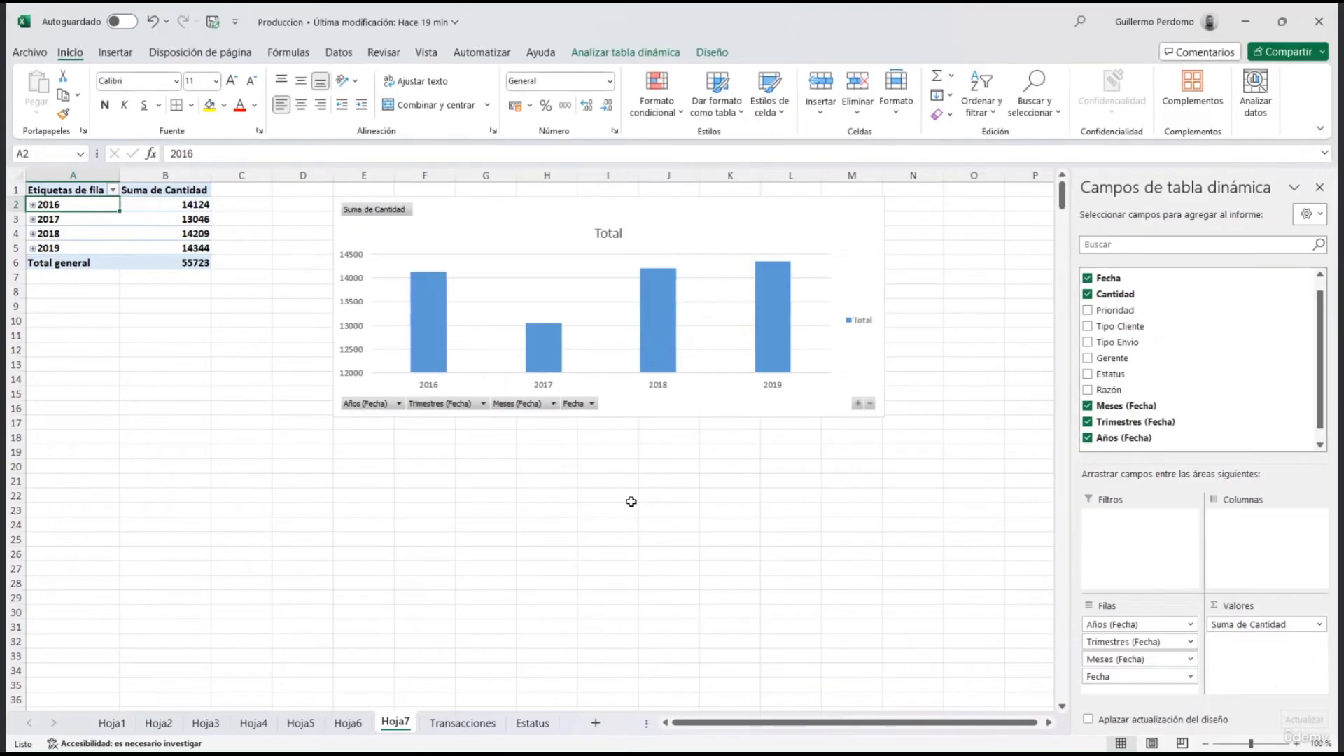
Step: Change the chart title to "Cantidad de Piezas por año"
{"action": "double_click", "coordinate": [608, 233]}
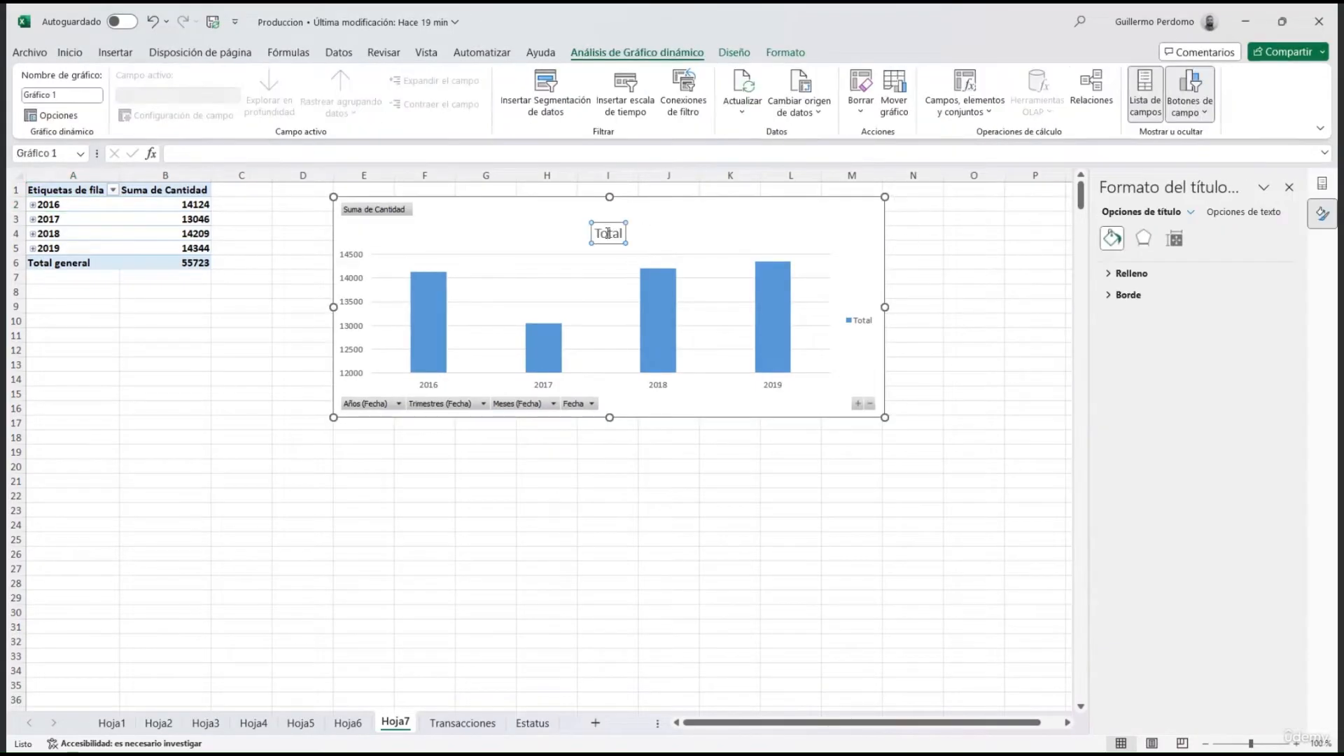
{"action": "double_click", "coordinate": [608, 233]}
{"action": "type", "text": "Cantidad de"}
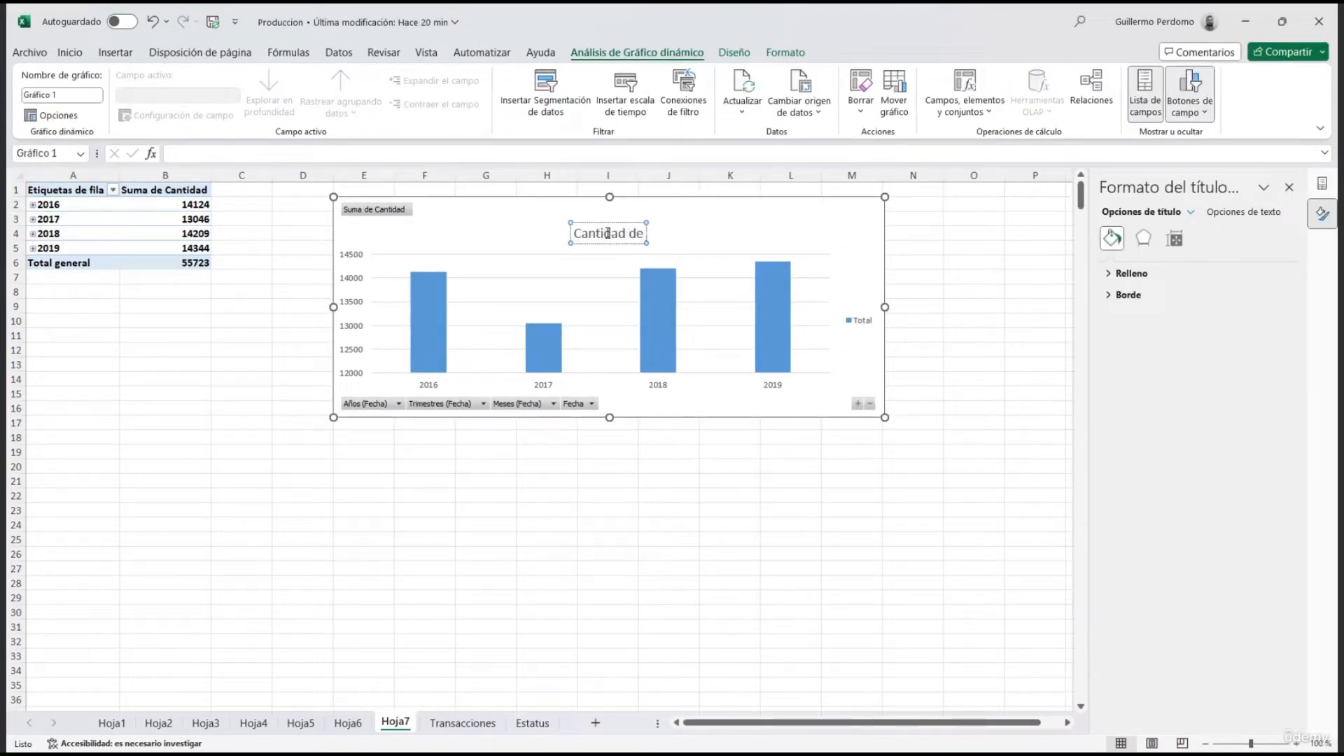
{"action": "type", "text": " Piezas por año"}
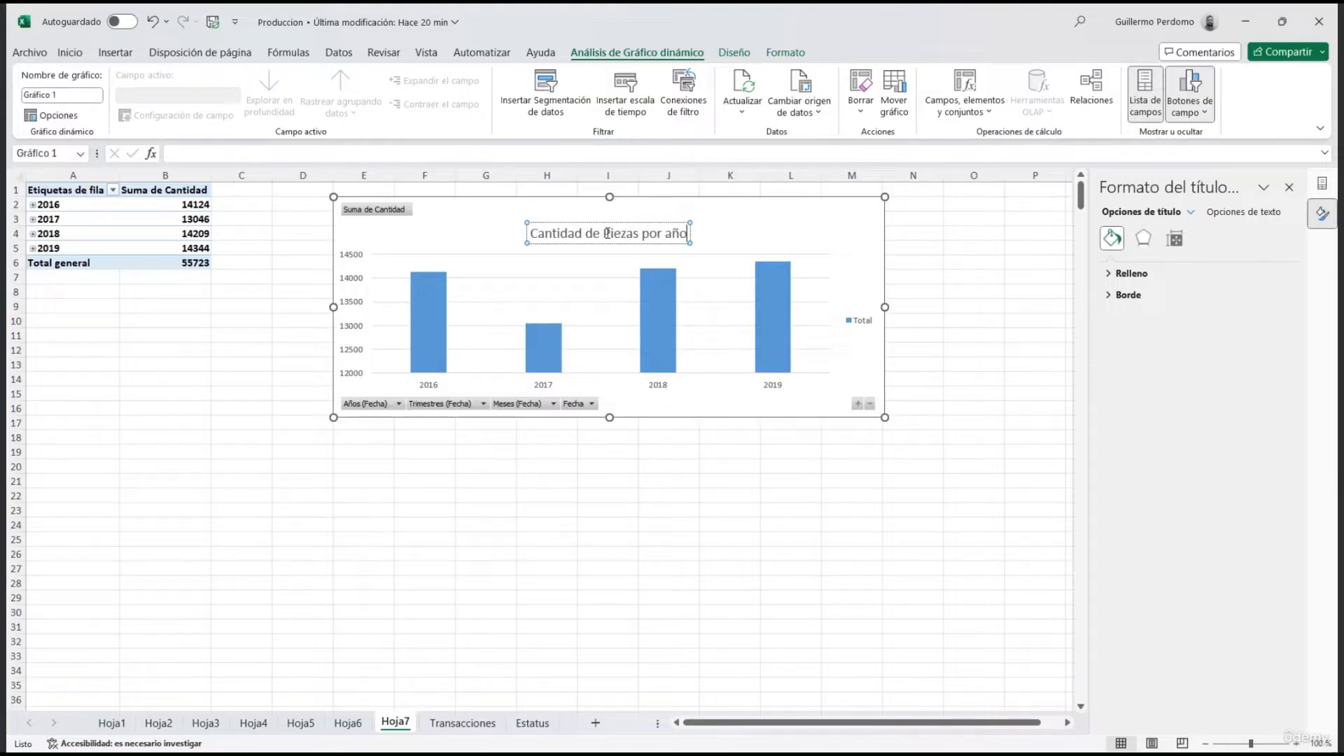
{"action": "left_click", "coordinate": [773, 192]}
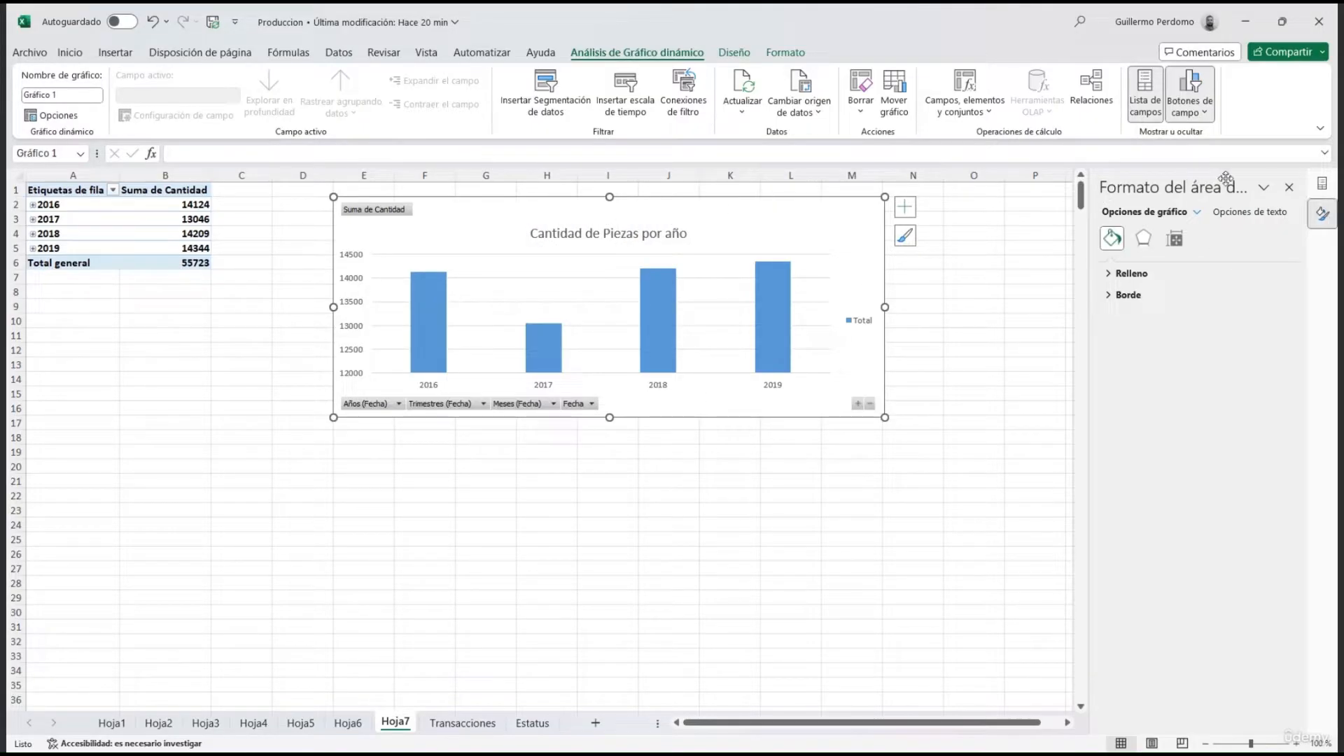
Step: Add the Estatus field as the chart's legend series and move the chart slightly away from the pivot table
{"action": "left_click", "coordinate": [1334, 187]}
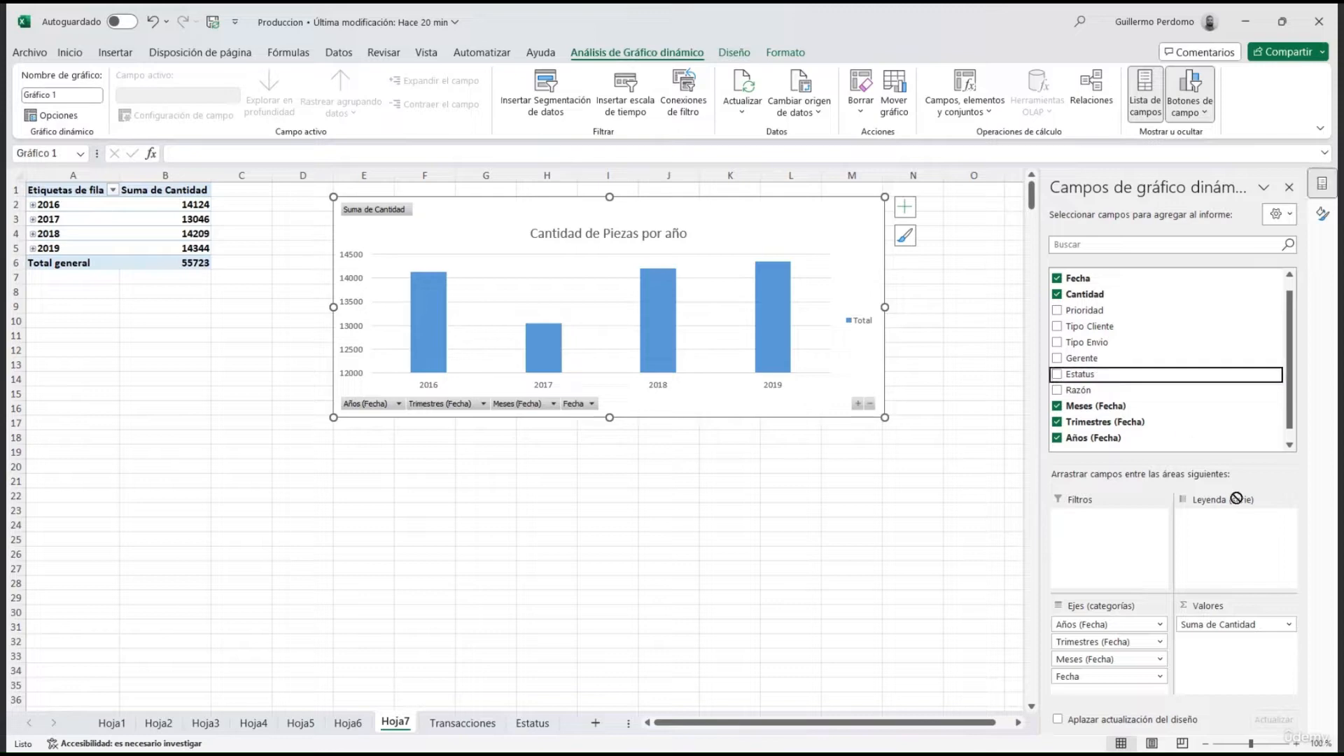
{"action": "left_click_drag", "start_coordinate": [1102, 375], "coordinate": [1239, 548]}
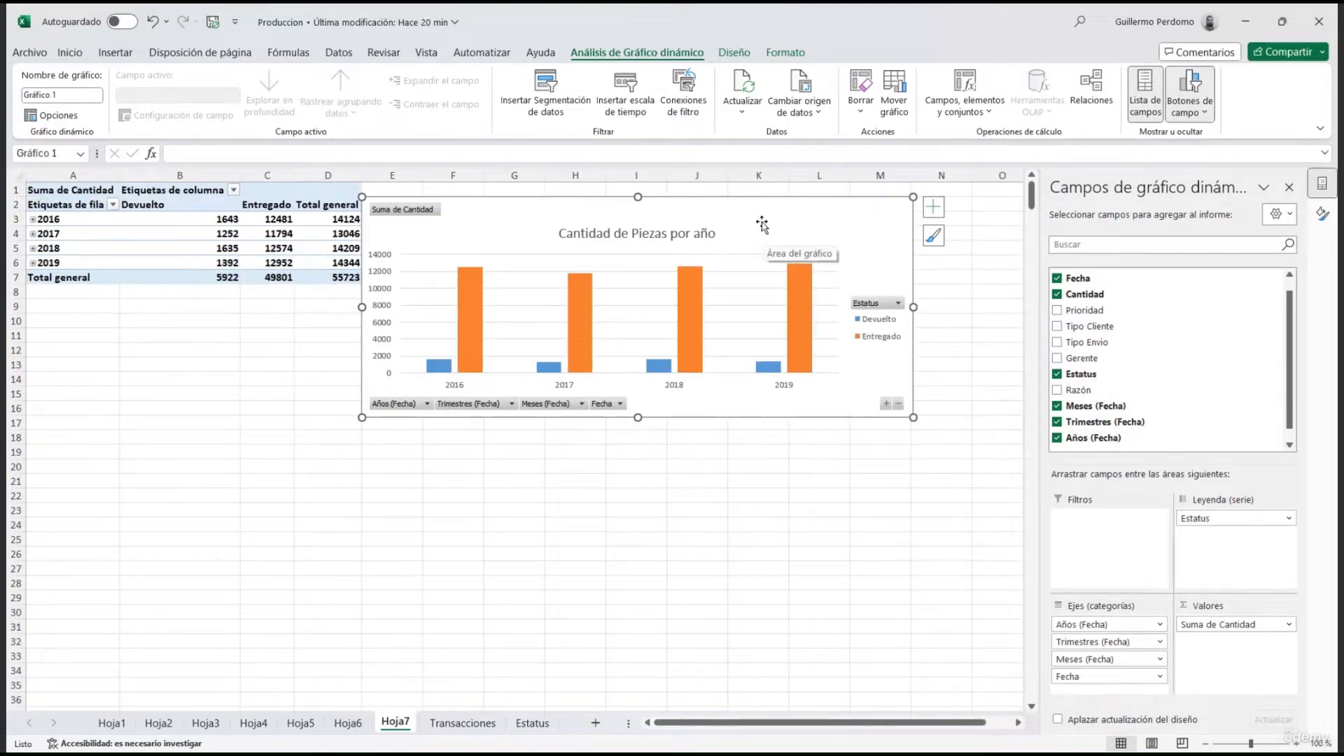
{"action": "left_click_drag", "start_coordinate": [763, 234], "coordinate": [789, 224]}
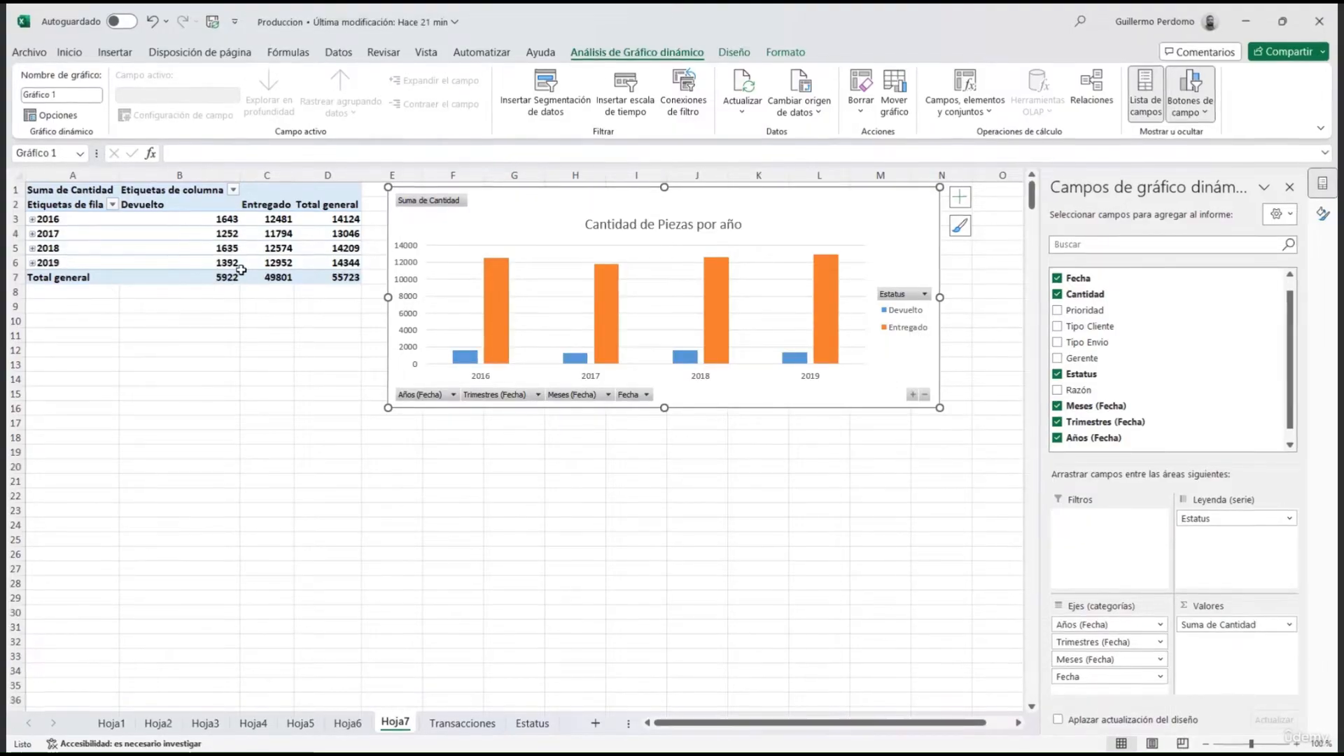
Step: Change the chart type to stacked columns (Columnas apiladas)
{"action": "left_click", "coordinate": [734, 52]}
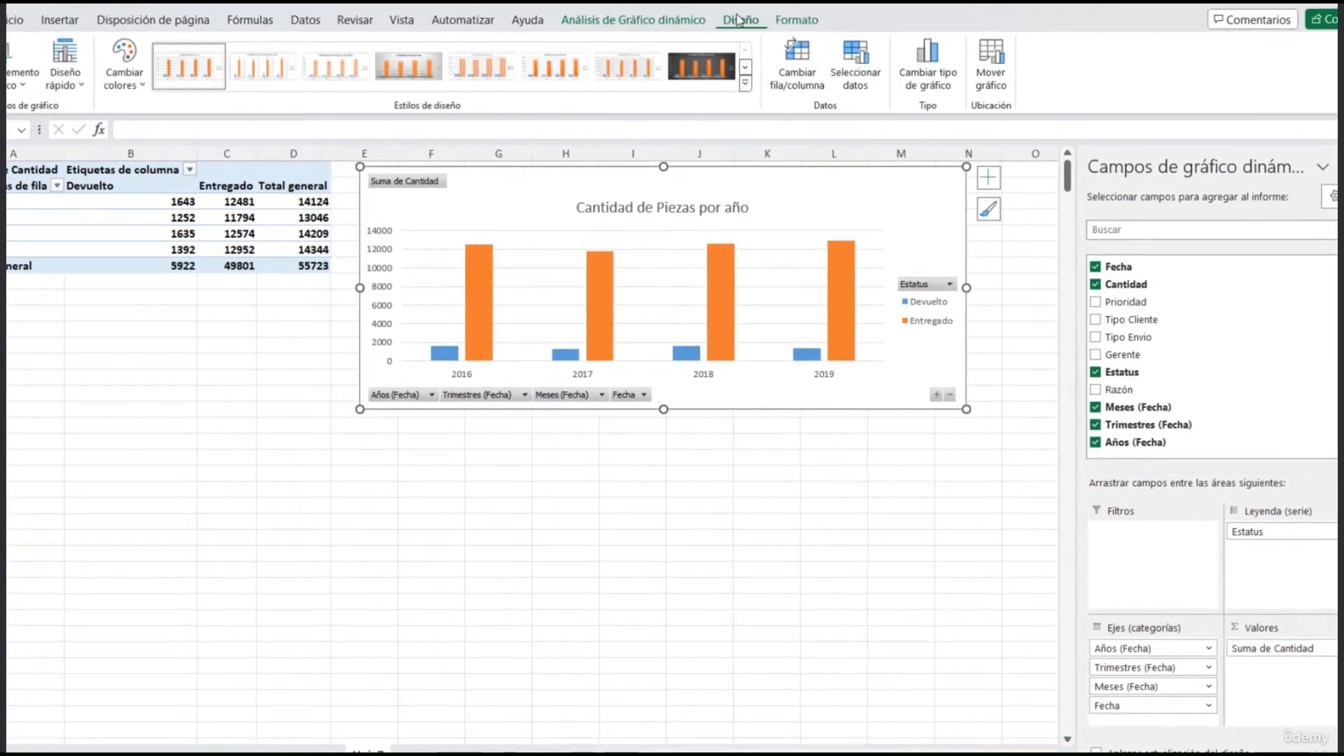
{"action": "left_click", "coordinate": [952, 90]}
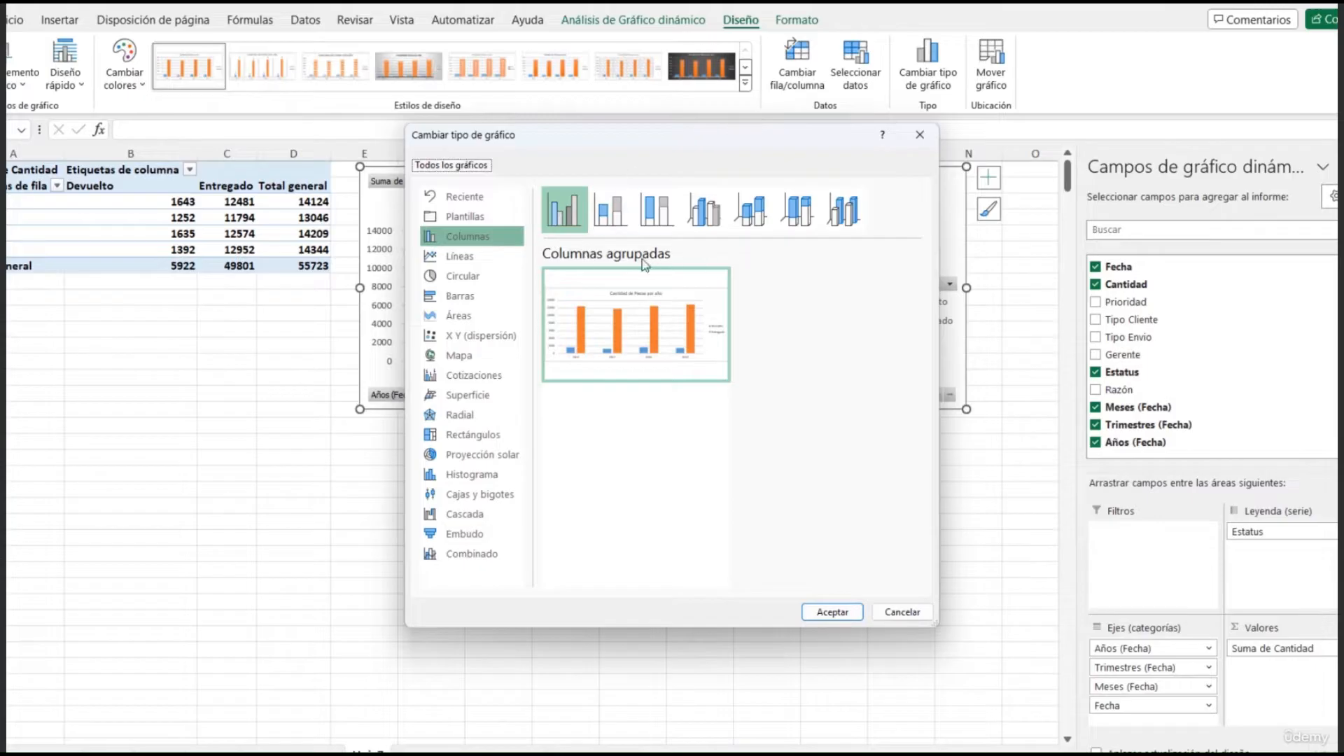
{"action": "left_click", "coordinate": [610, 218]}
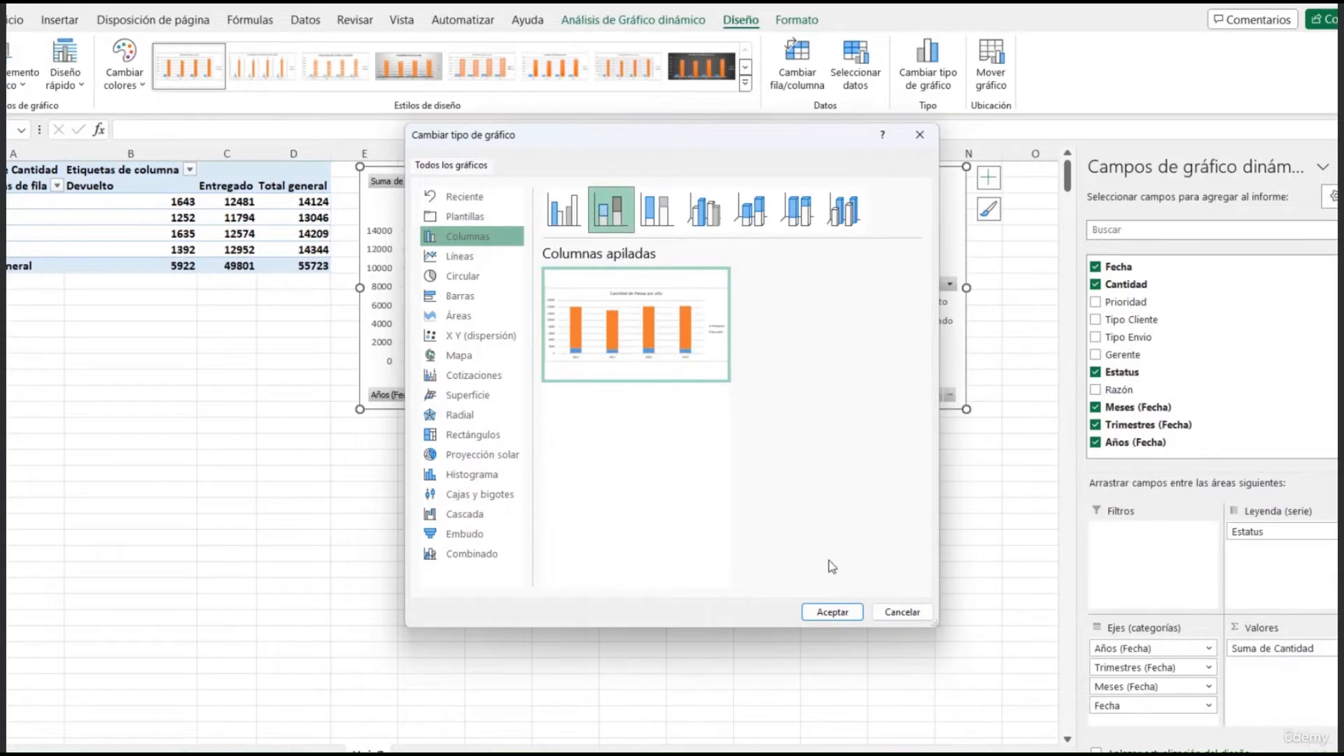
{"action": "left_click", "coordinate": [835, 613]}
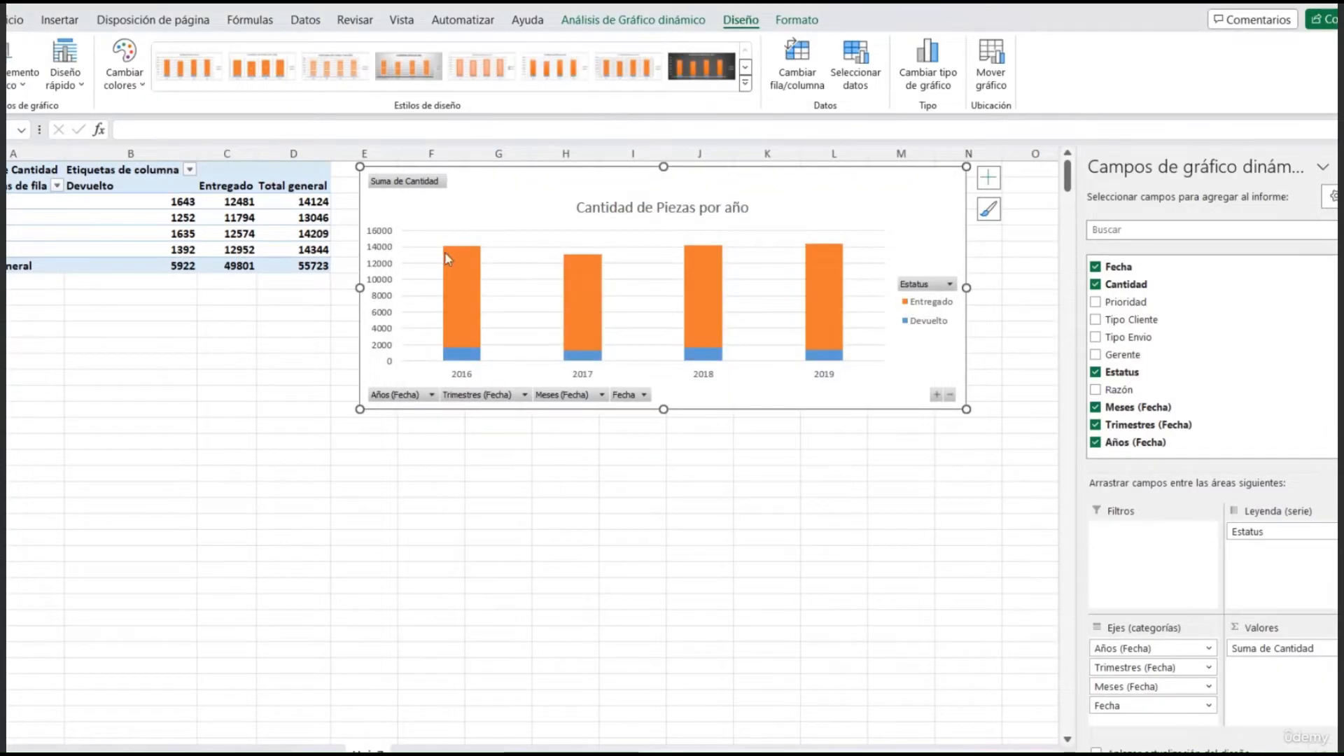
{"action": "mouse_move", "coordinate": [446, 257]}
{"action": "mouse_move", "coordinate": [476, 362]}
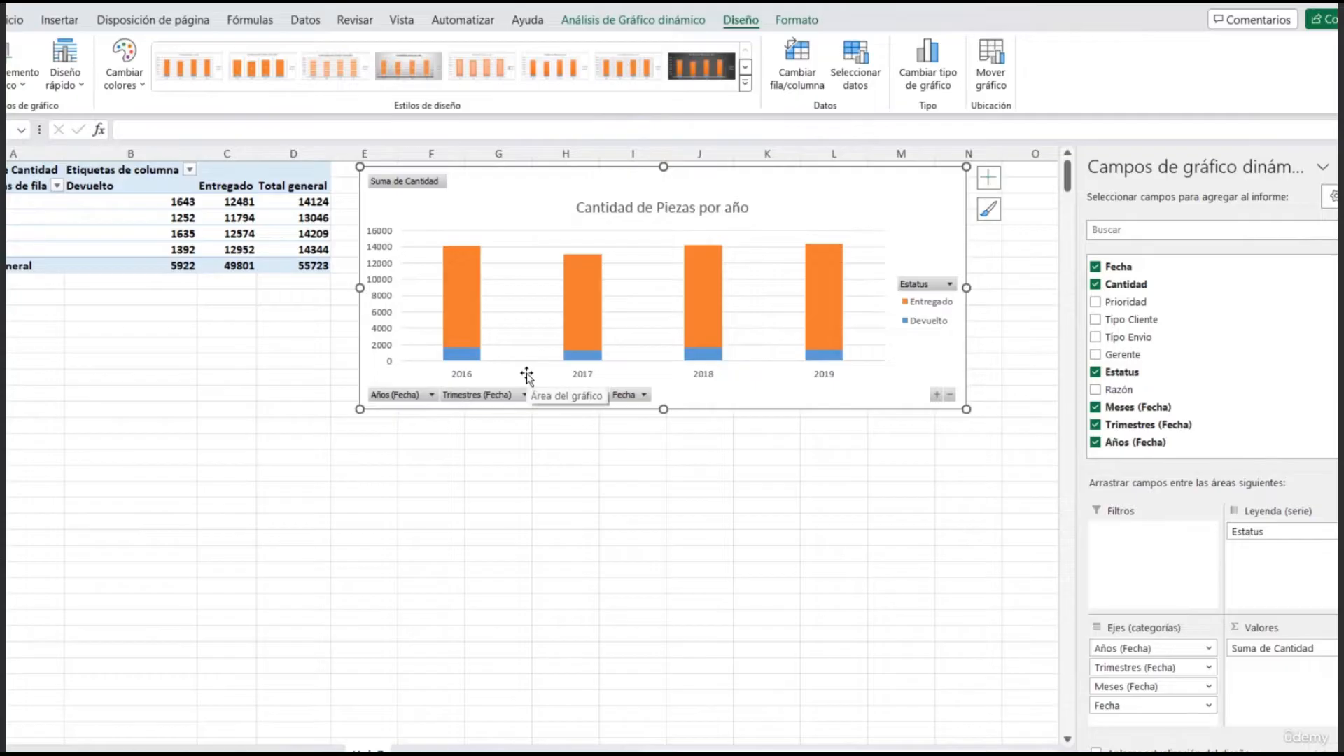
Step: Sort the pivot table's column labels in descending order so Entregado comes before Devuelto
{"action": "left_click", "coordinate": [139, 170]}
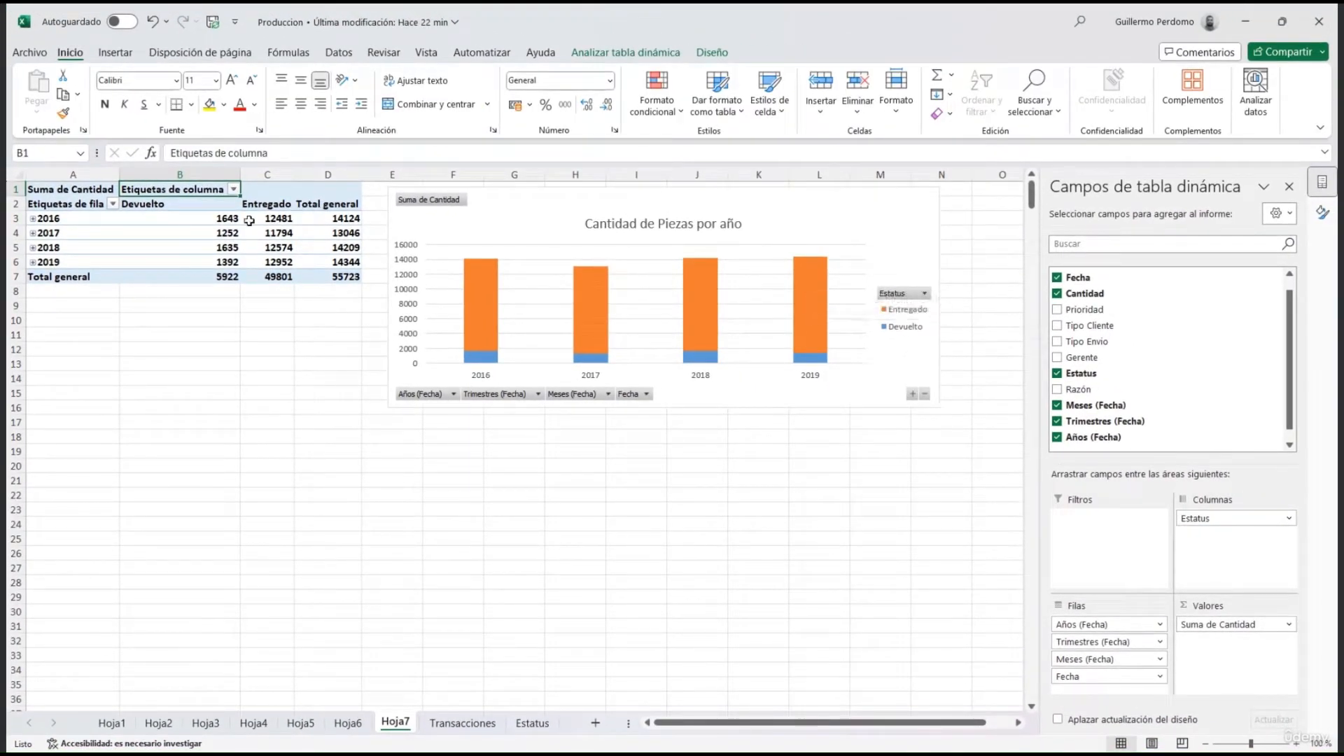
{"action": "left_click", "coordinate": [235, 191]}
{"action": "left_click", "coordinate": [194, 229]}
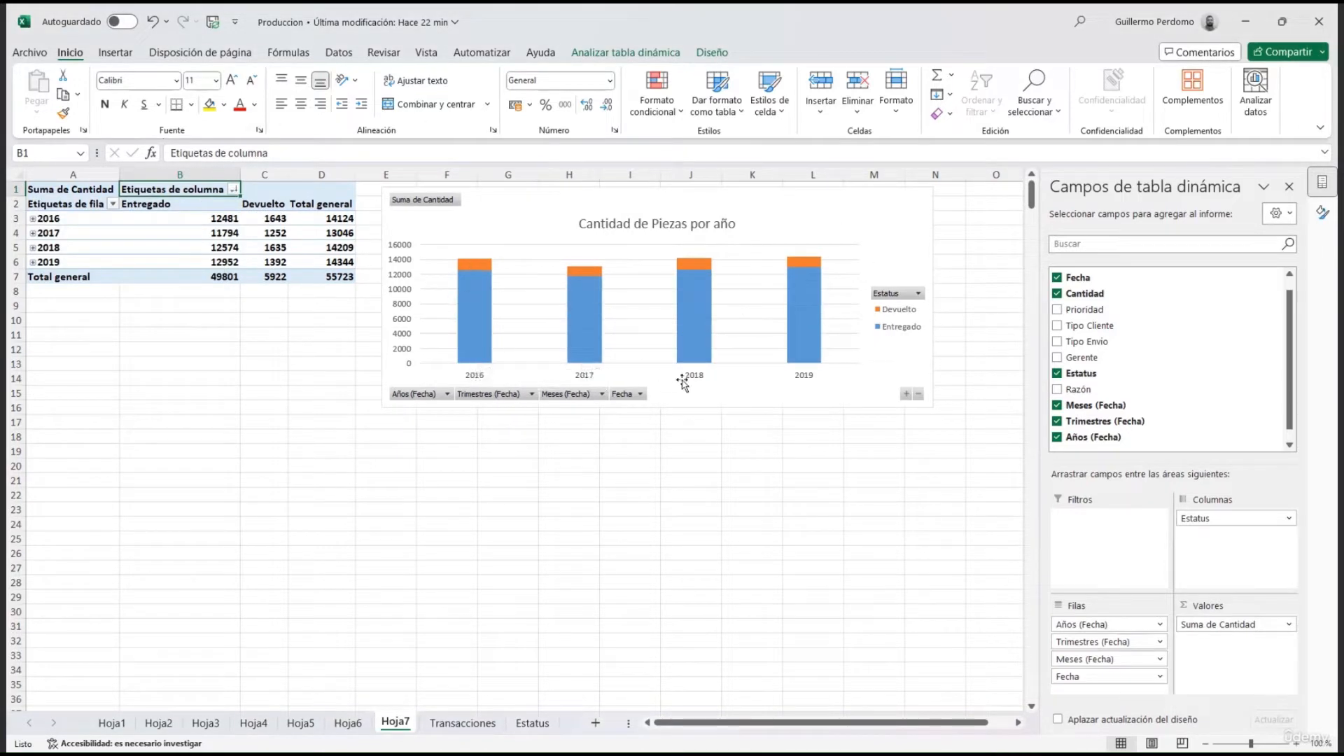
Step: Hide the axis field buttons and the Suma de Cantidad value button on the chart
{"action": "right_click", "coordinate": [442, 396]}
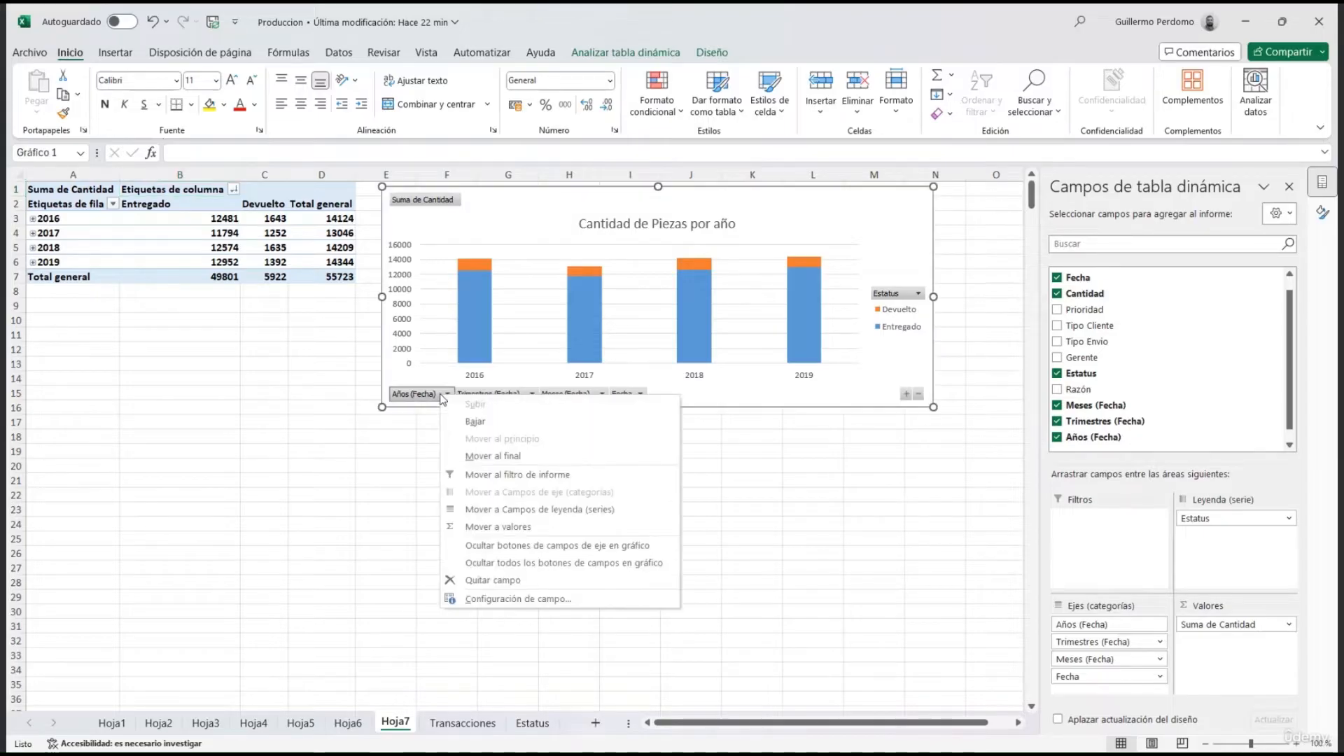
{"action": "left_click", "coordinate": [539, 546]}
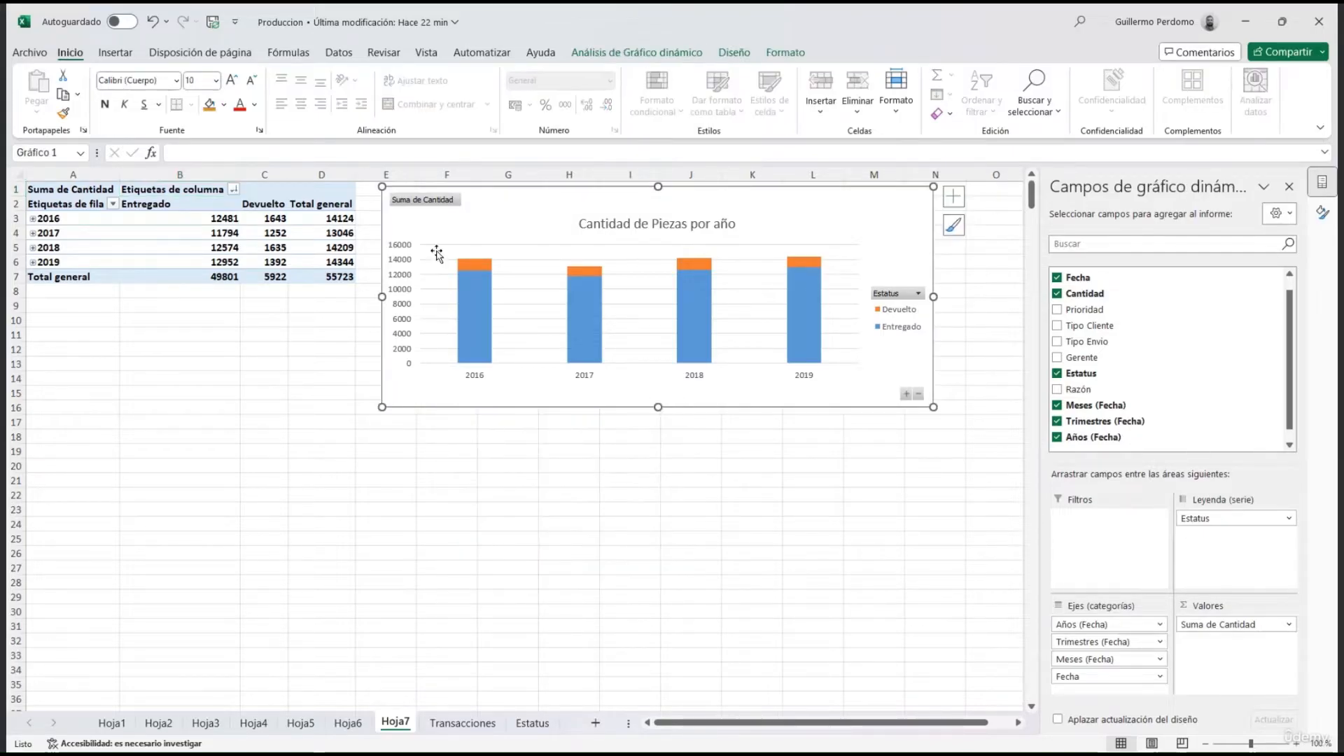
{"action": "right_click", "coordinate": [433, 202]}
{"action": "left_click", "coordinate": [531, 361]}
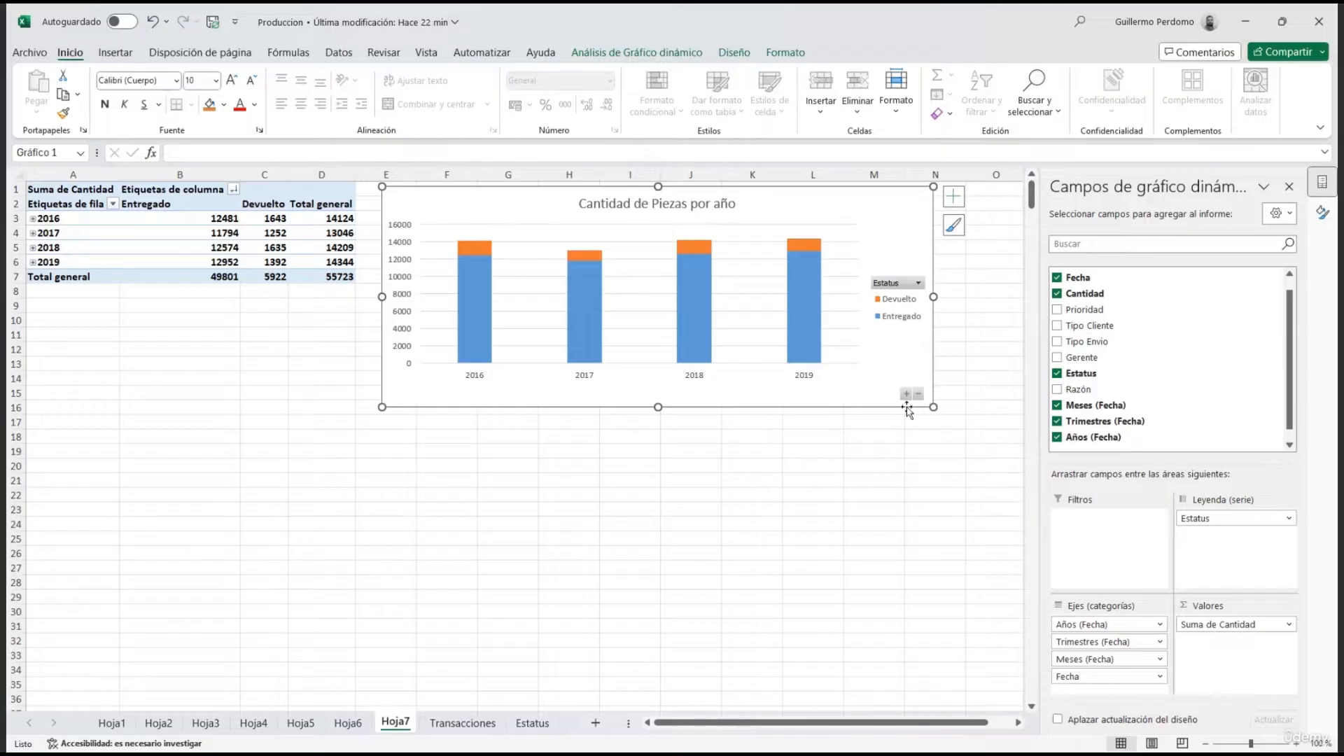
Step: Expand the chart from years through quarters and months down to individual dates
{"action": "left_click", "coordinate": [907, 395]}
{"action": "left_click", "coordinate": [917, 395]}
{"action": "left_click", "coordinate": [907, 394]}
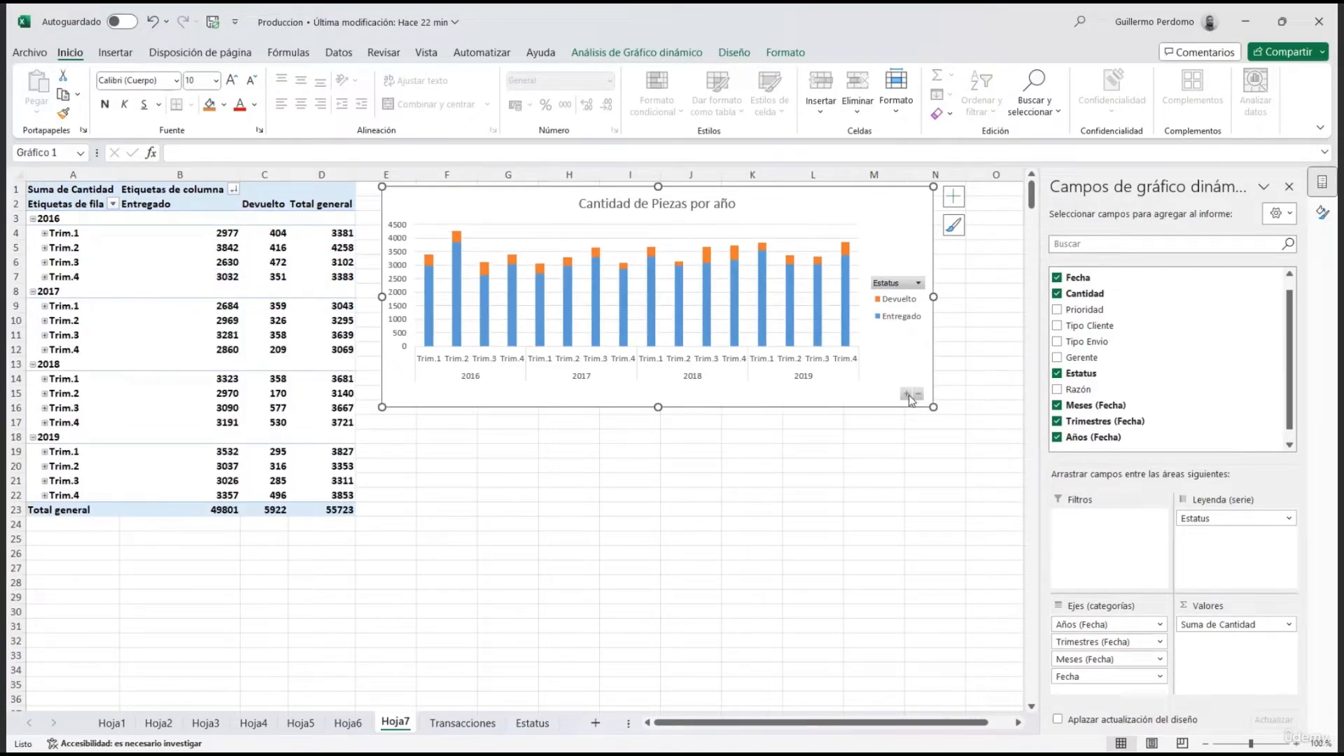
{"action": "left_click", "coordinate": [908, 394]}
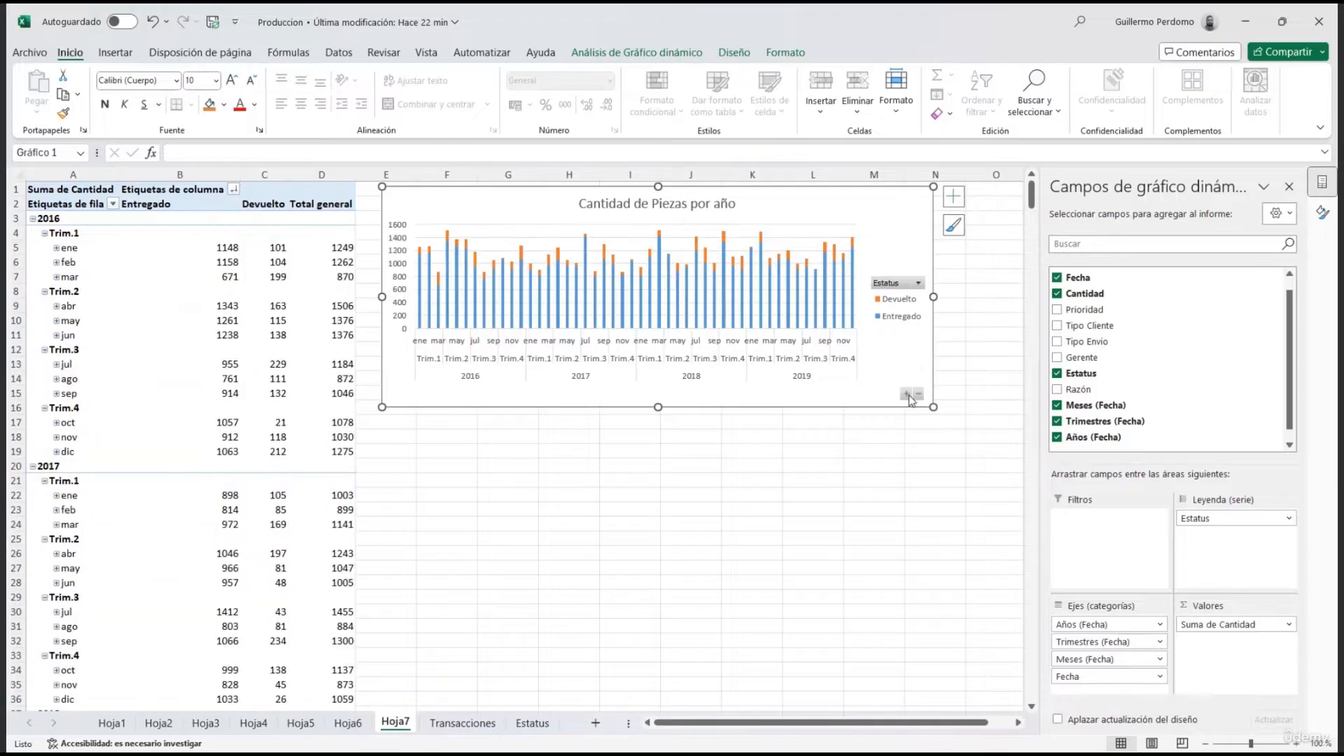
{"action": "left_click", "coordinate": [908, 395]}
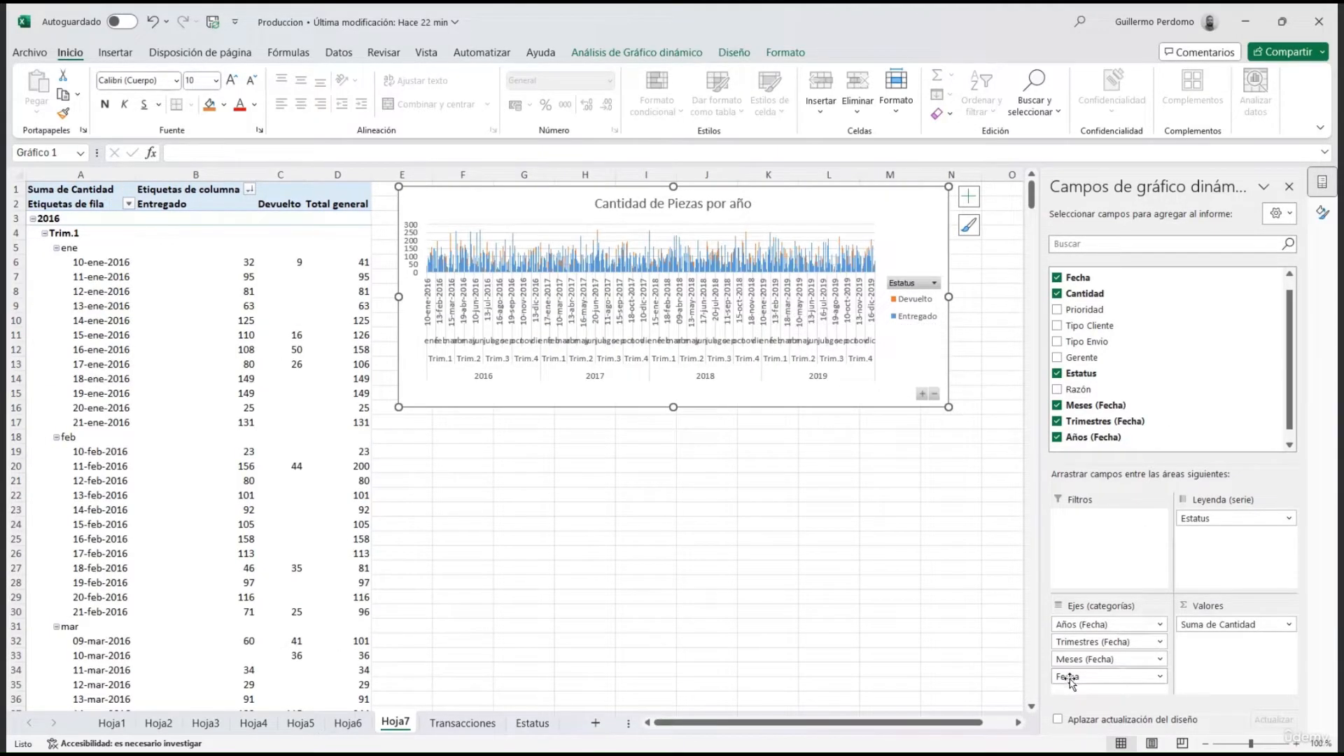
Step: Remove the Fecha and Trimestres (Fecha) fields from the chart's axis categories, leaving years and months
{"action": "left_click_drag", "start_coordinate": [1092, 678], "coordinate": [956, 626]}
{"action": "left_click", "coordinate": [910, 398]}
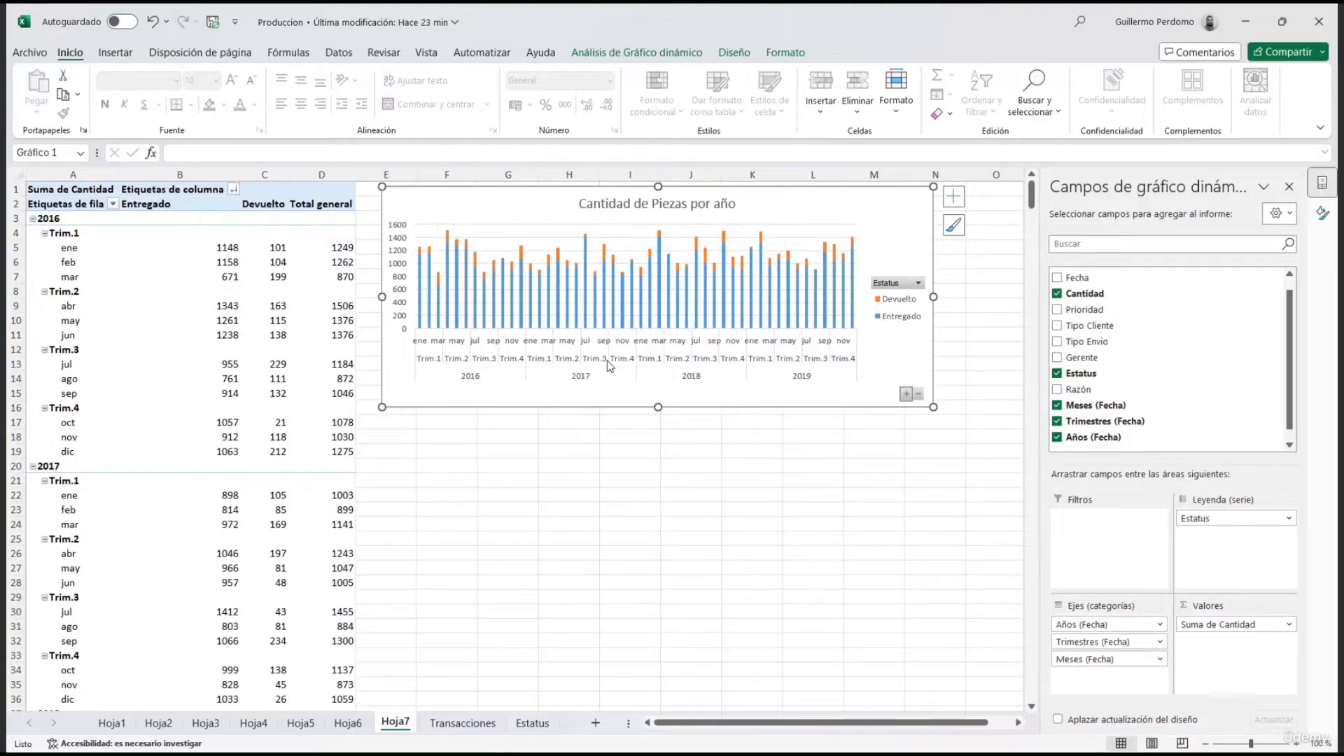
{"action": "left_click_drag", "start_coordinate": [1090, 642], "coordinate": [987, 645]}
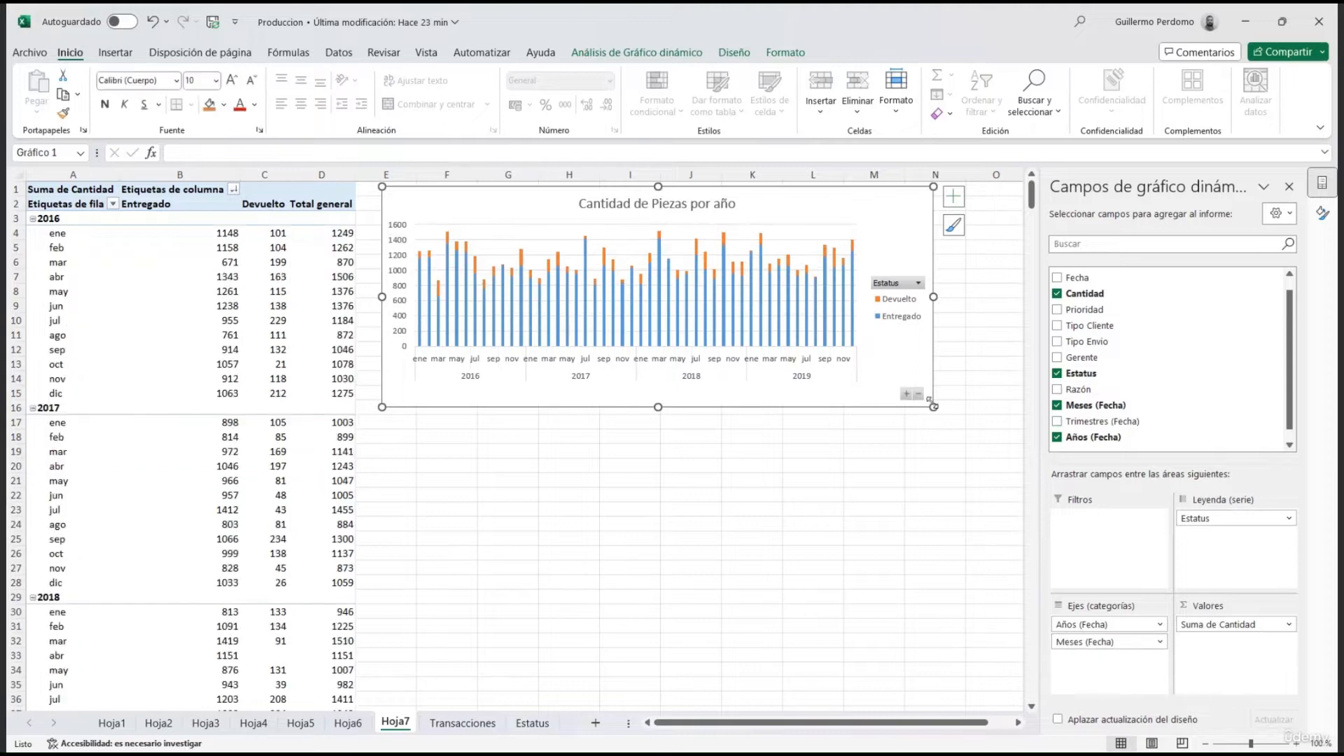
Step: Toggle the chart between yearly and monthly detail, and leave it collapsed to years
{"action": "left_click", "coordinate": [919, 395]}
{"action": "left_click", "coordinate": [906, 395]}
{"action": "left_click", "coordinate": [918, 395]}
{"action": "left_click", "coordinate": [906, 395]}
{"action": "left_click", "coordinate": [918, 395]}
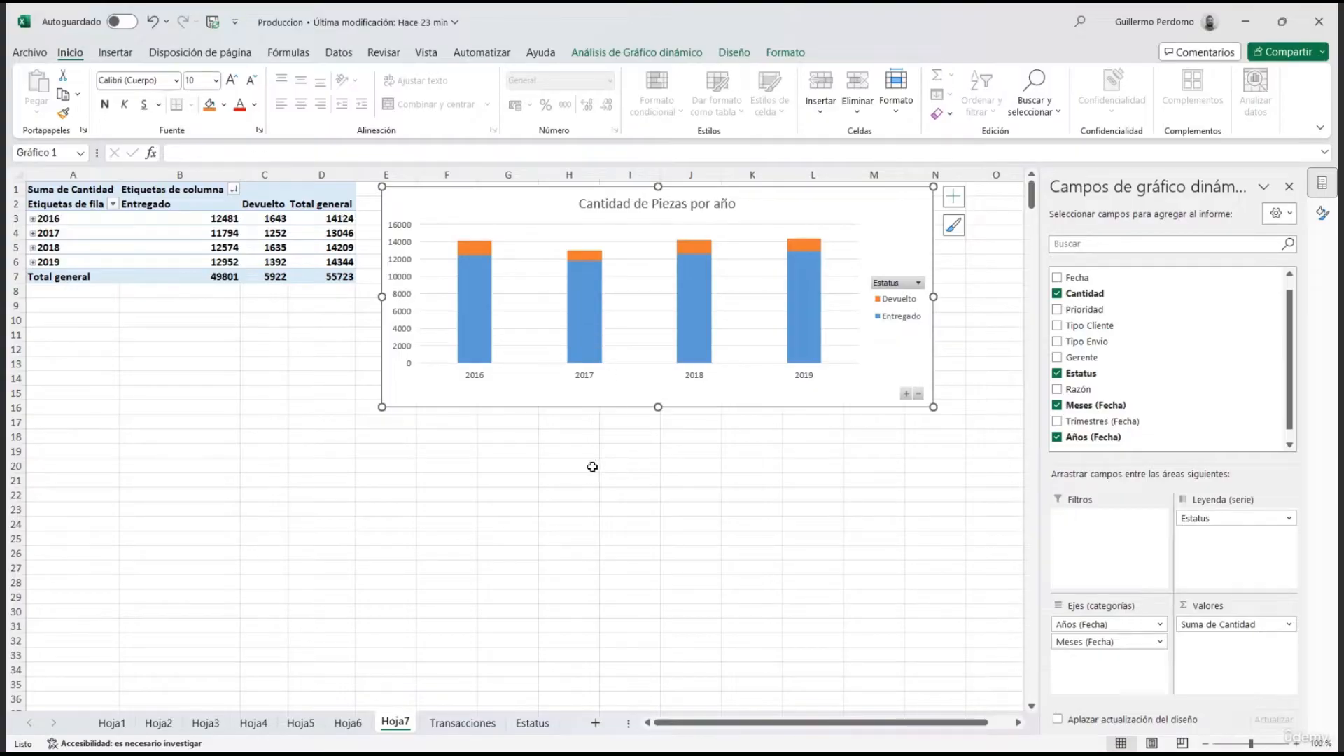
Step: Add a new worksheet, paste a copy of the Cantidad de Piezas por año chart and shift it slightly off the sheet's corner
{"action": "left_click", "coordinate": [595, 723]}
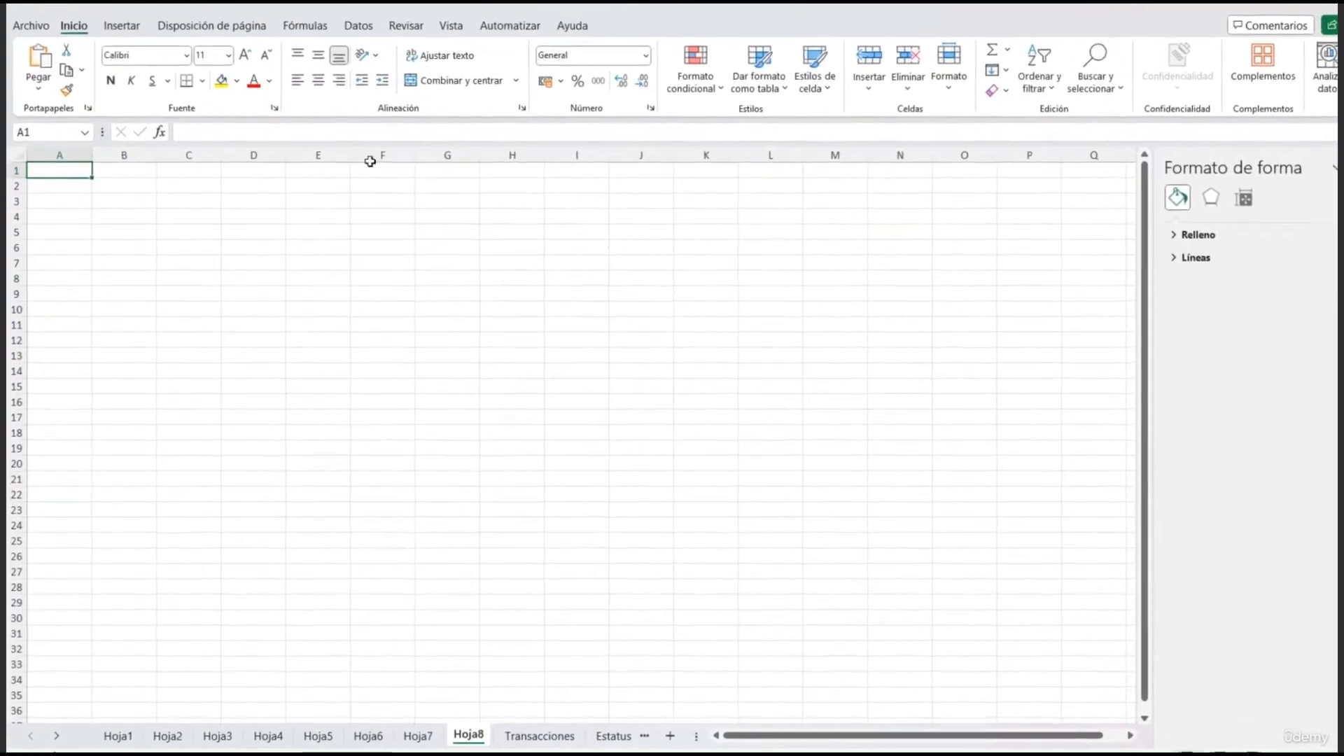
{"action": "key", "text": "ctrl+v"}
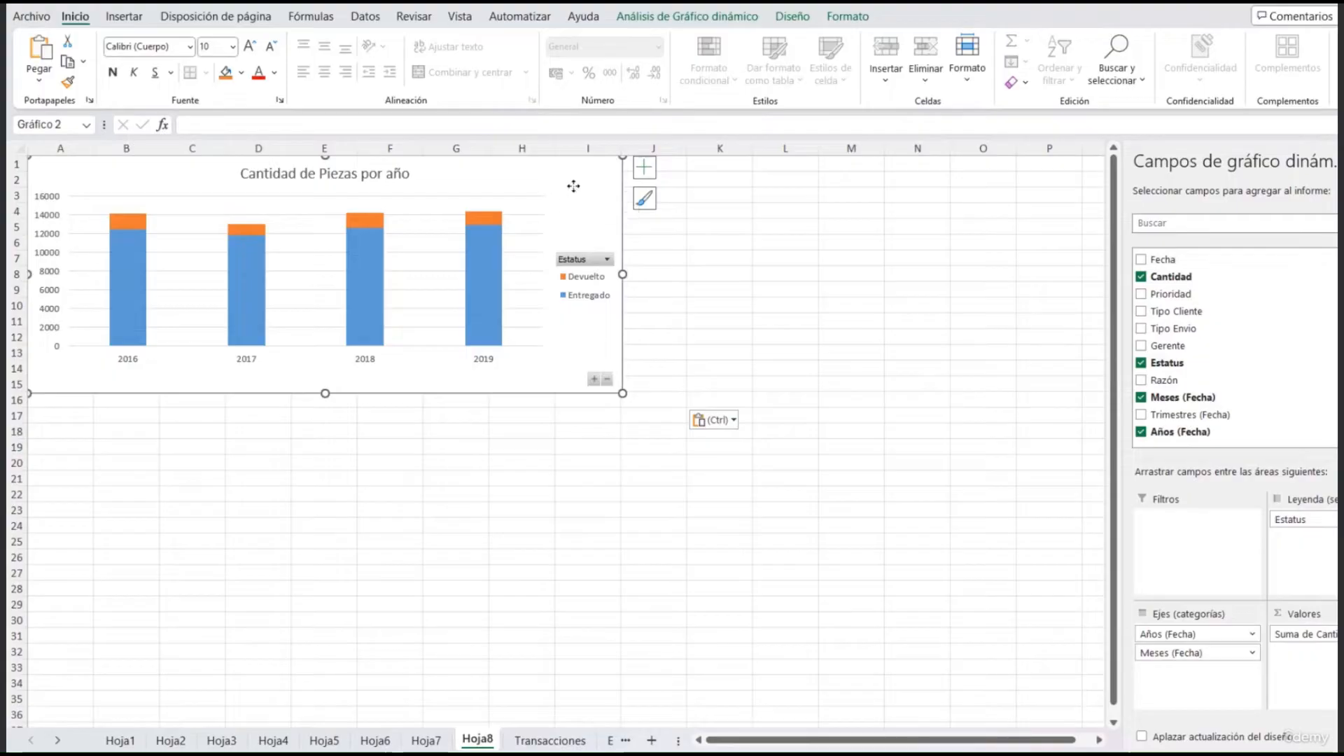
{"action": "left_click_drag", "start_coordinate": [573, 186], "coordinate": [584, 203]}
Step: Fill the Devuelto series with white to hide it in the copied chart, and delete the legend
{"action": "left_click", "coordinate": [156, 249]}
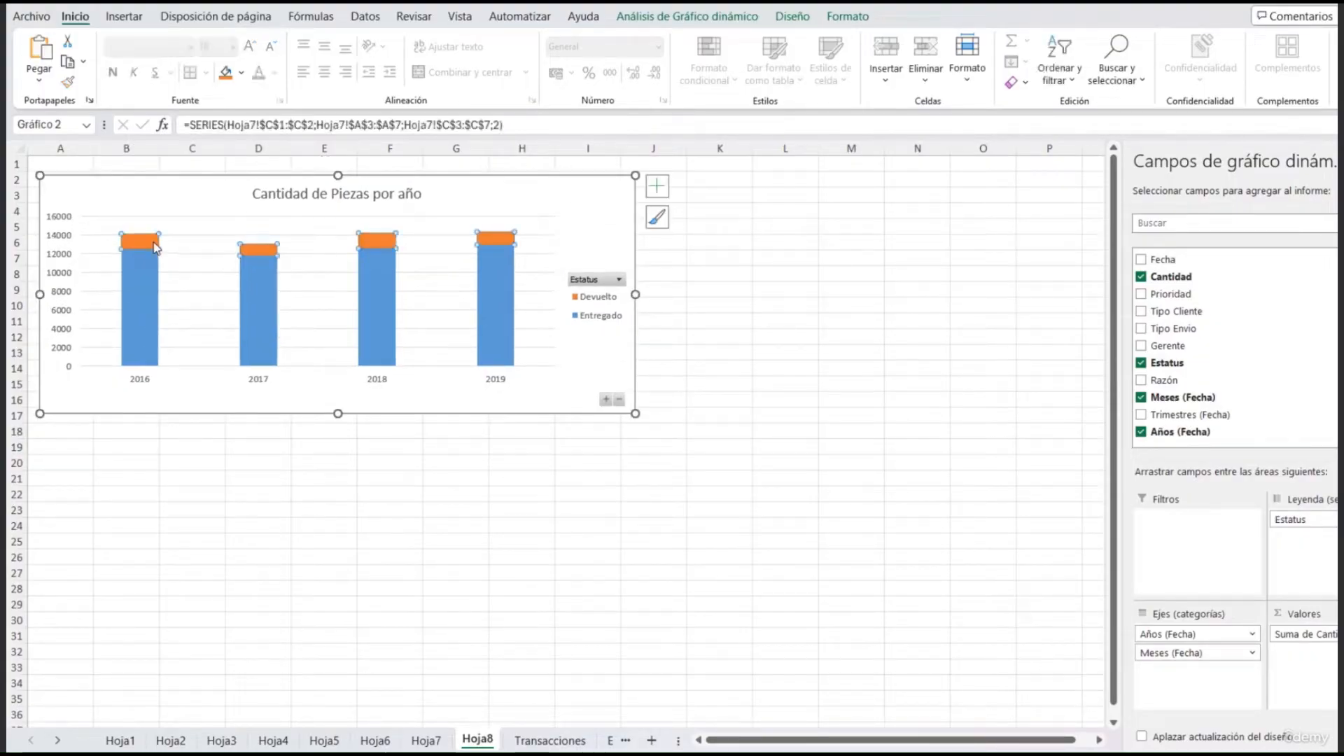
{"action": "left_click", "coordinate": [240, 72]}
{"action": "left_click", "coordinate": [228, 146]}
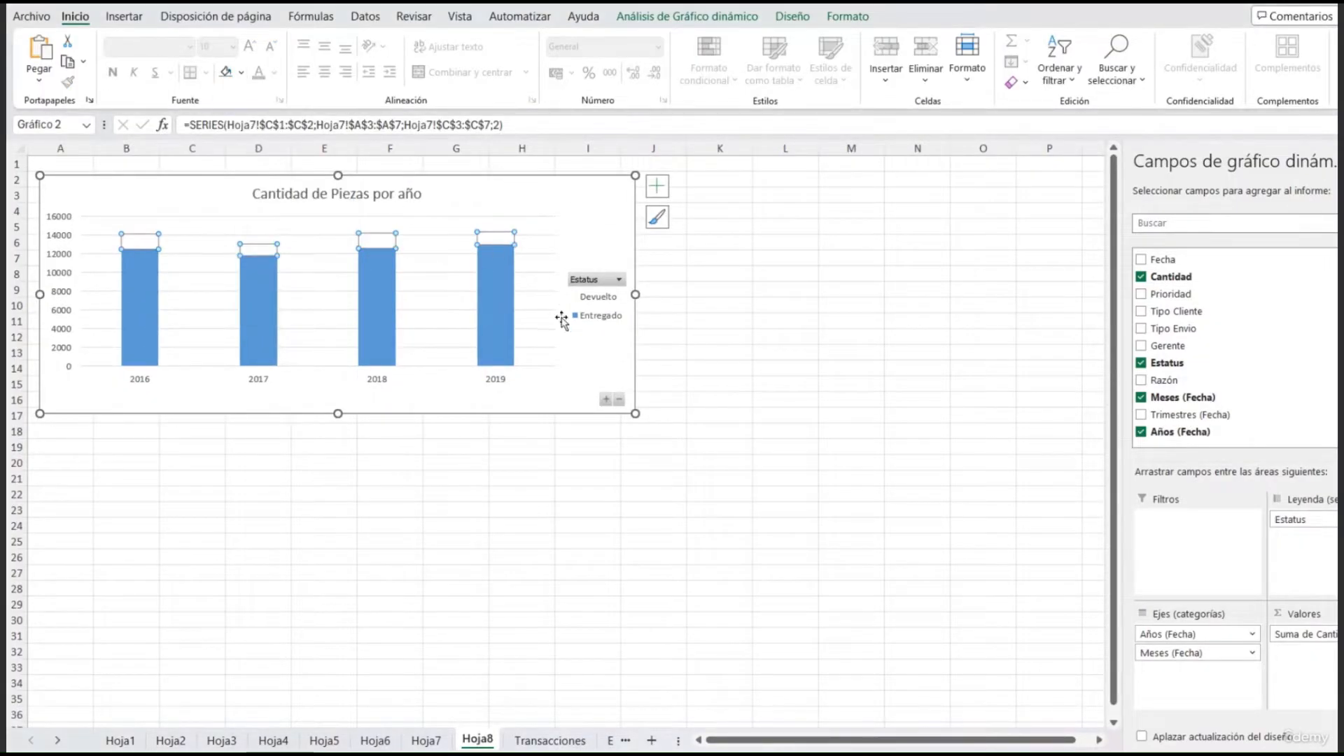
{"action": "left_click", "coordinate": [611, 306]}
{"action": "key", "text": "Delete"}
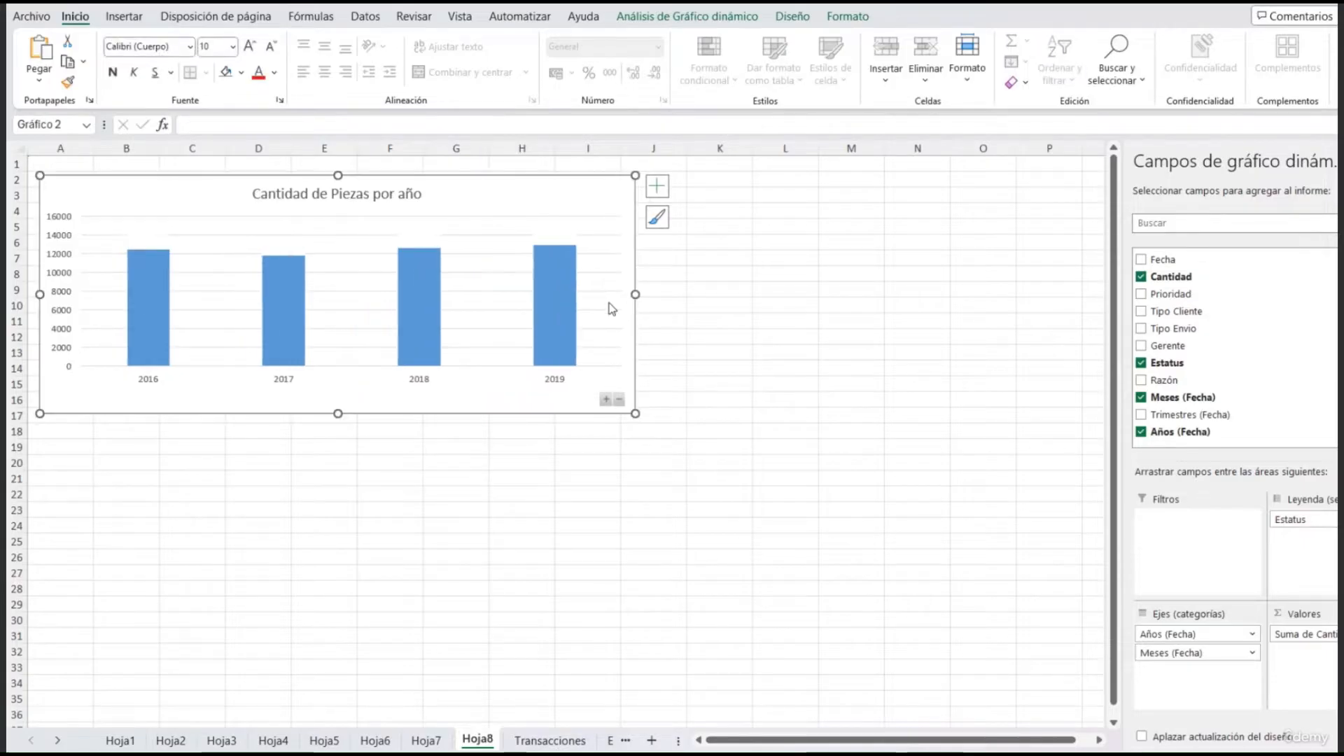
Step: Change the copied chart's title to "Cantidad de Piezas Entregadas por año"
{"action": "double_click", "coordinate": [326, 200]}
{"action": "left_click", "coordinate": [370, 196]}
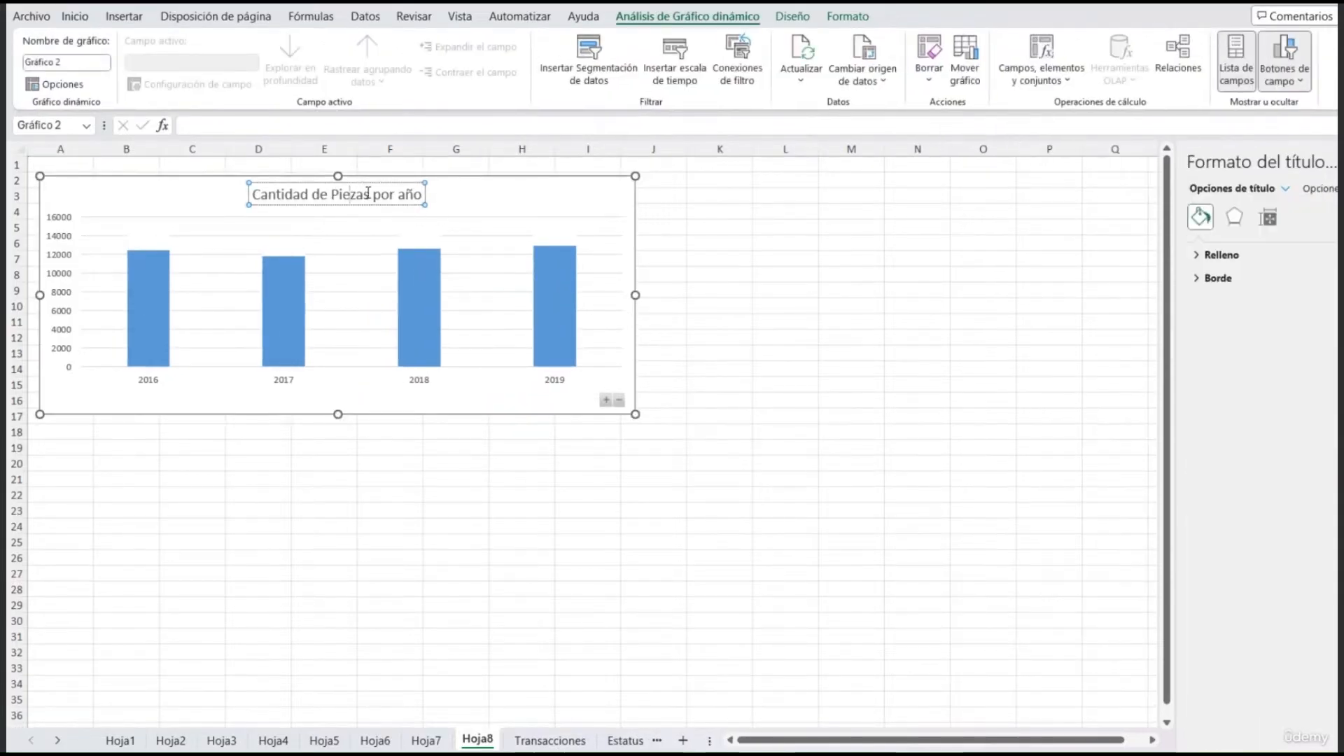
{"action": "type", "text": "Entregadas"}
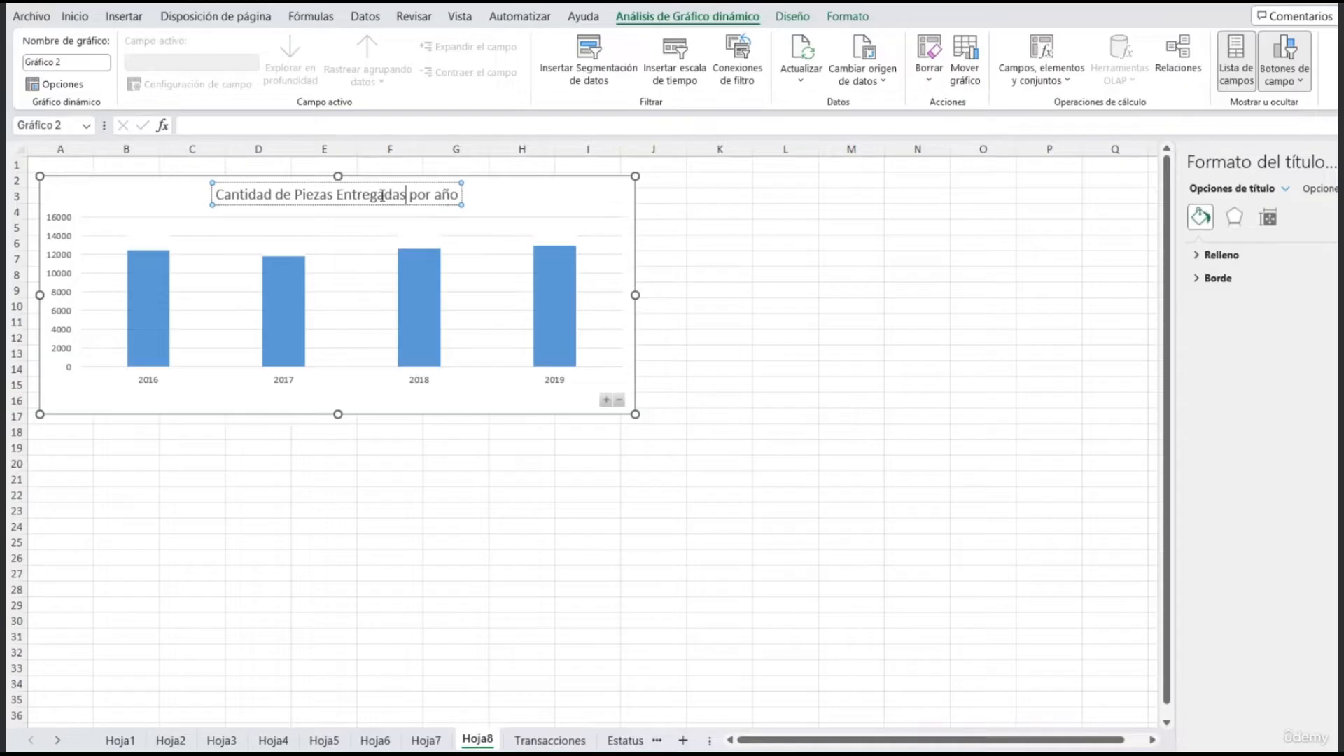
Step: Expand the copied chart to monthly detail and collapse it back to years, twice
{"action": "left_click", "coordinate": [606, 401]}
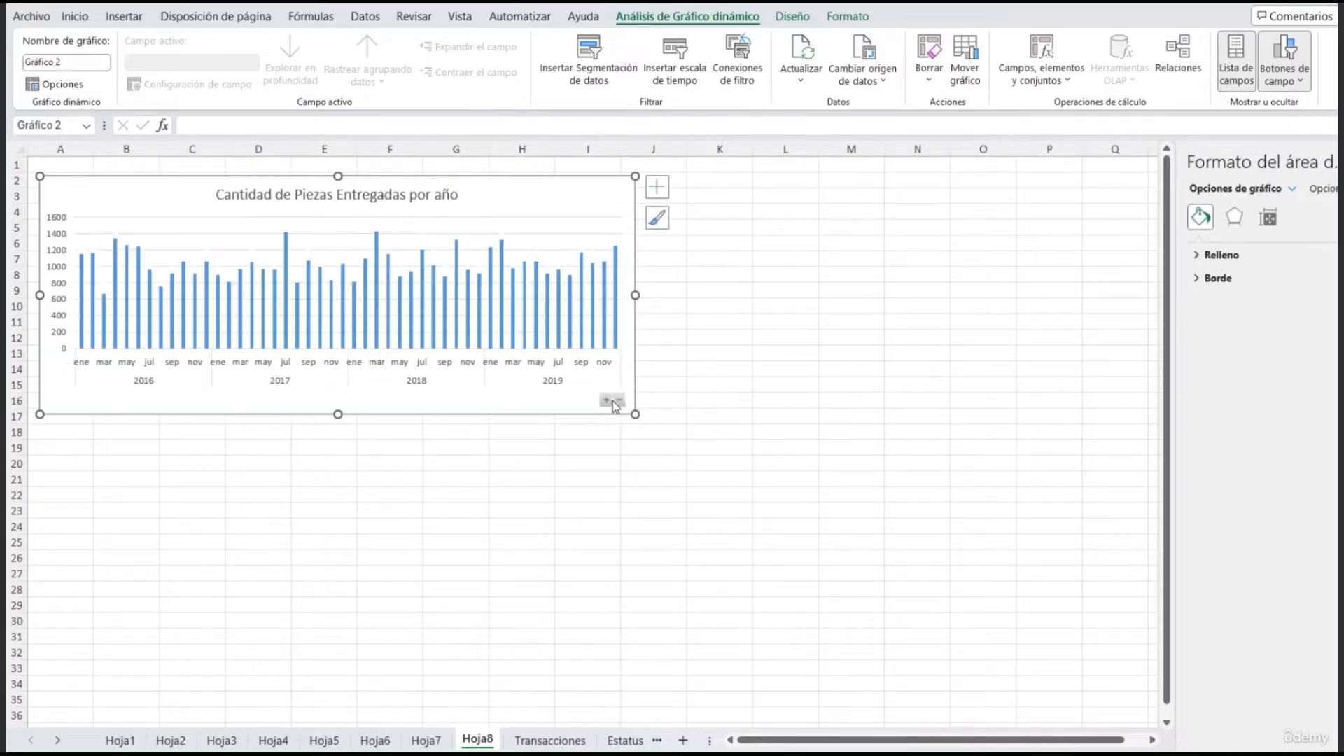
{"action": "left_click", "coordinate": [618, 401]}
{"action": "left_click", "coordinate": [607, 401]}
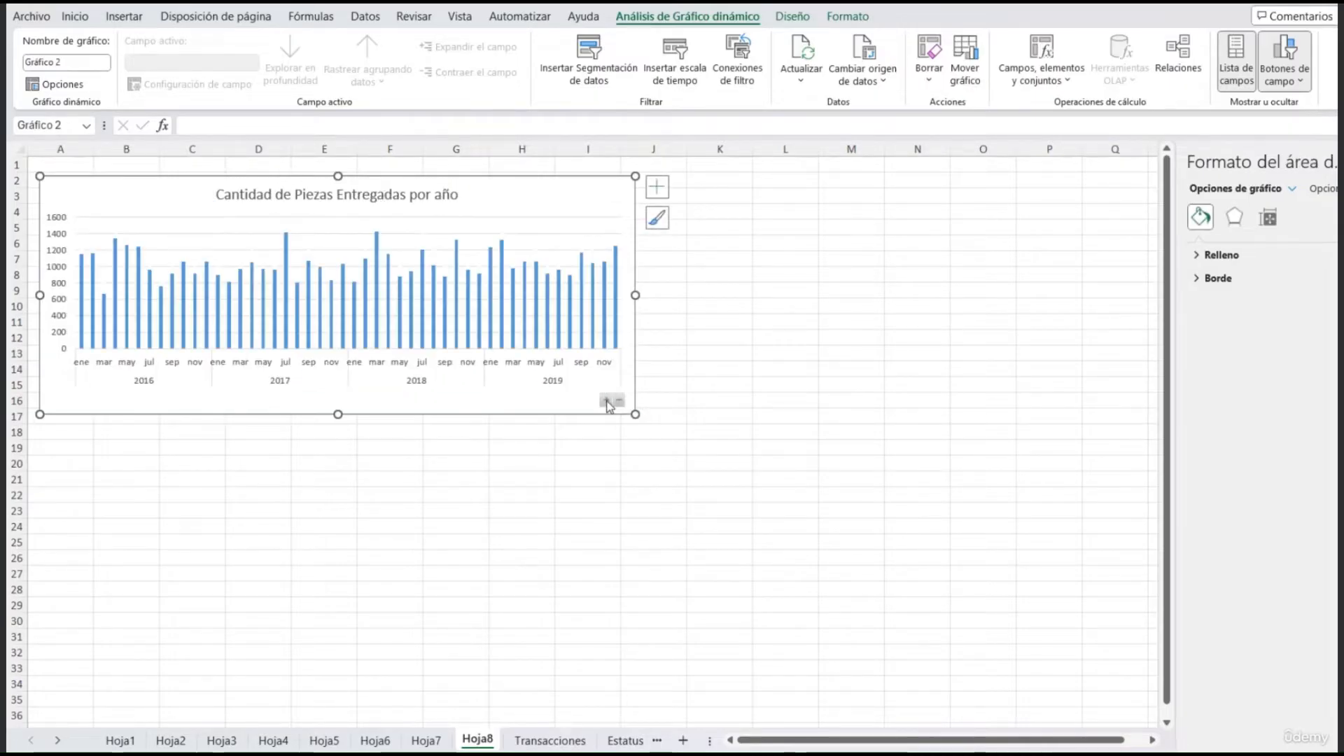
{"action": "left_click", "coordinate": [619, 401]}
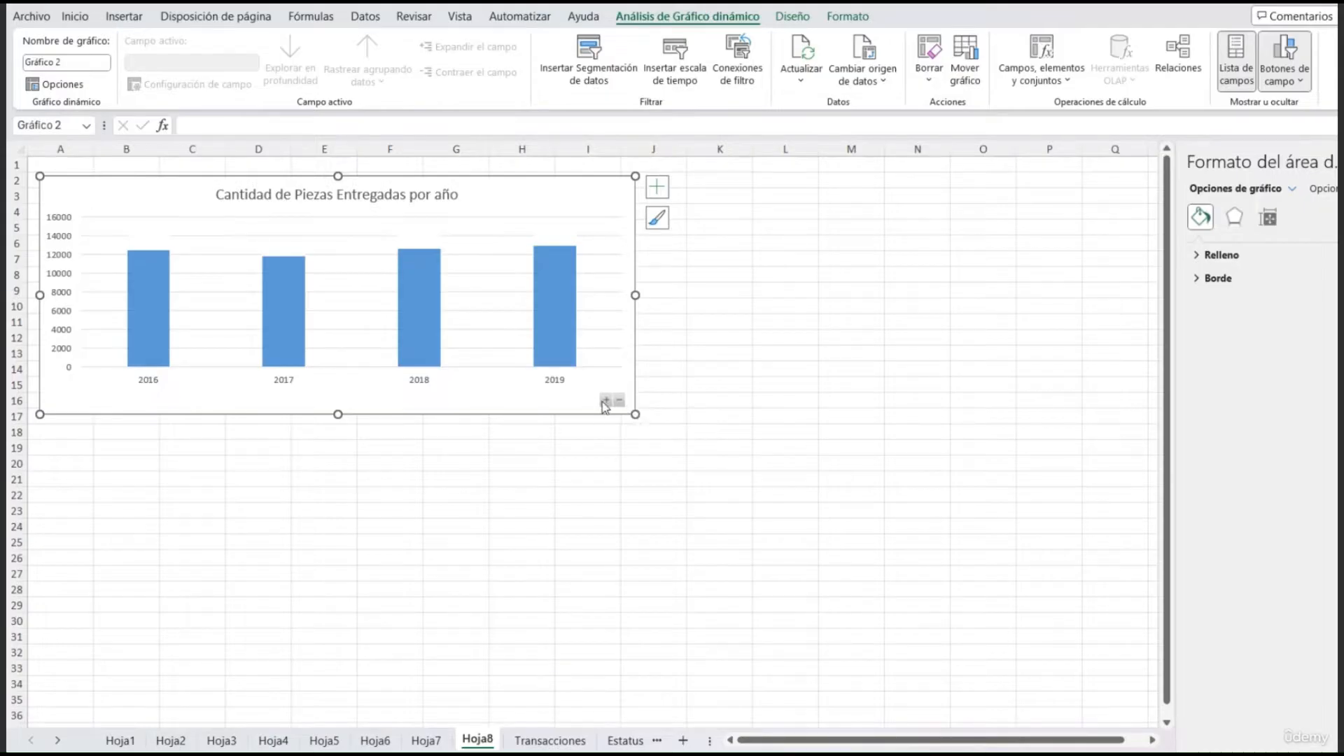
Step: Expand the copied chart to months, collapse the entire Años (Fecha) field in the Hoja7 pivot table, and return to Hoja8
{"action": "left_click", "coordinate": [606, 401]}
{"action": "left_click", "coordinate": [426, 739]}
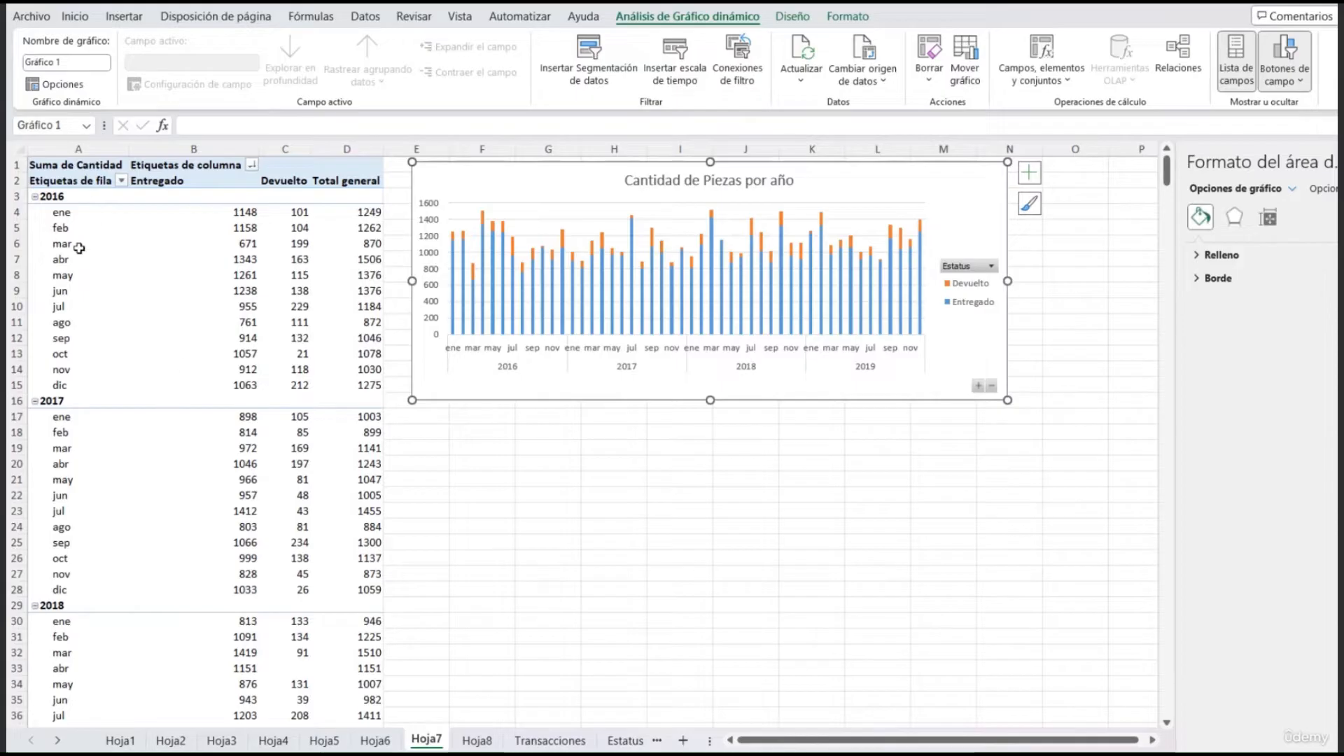
{"action": "left_click", "coordinate": [70, 196]}
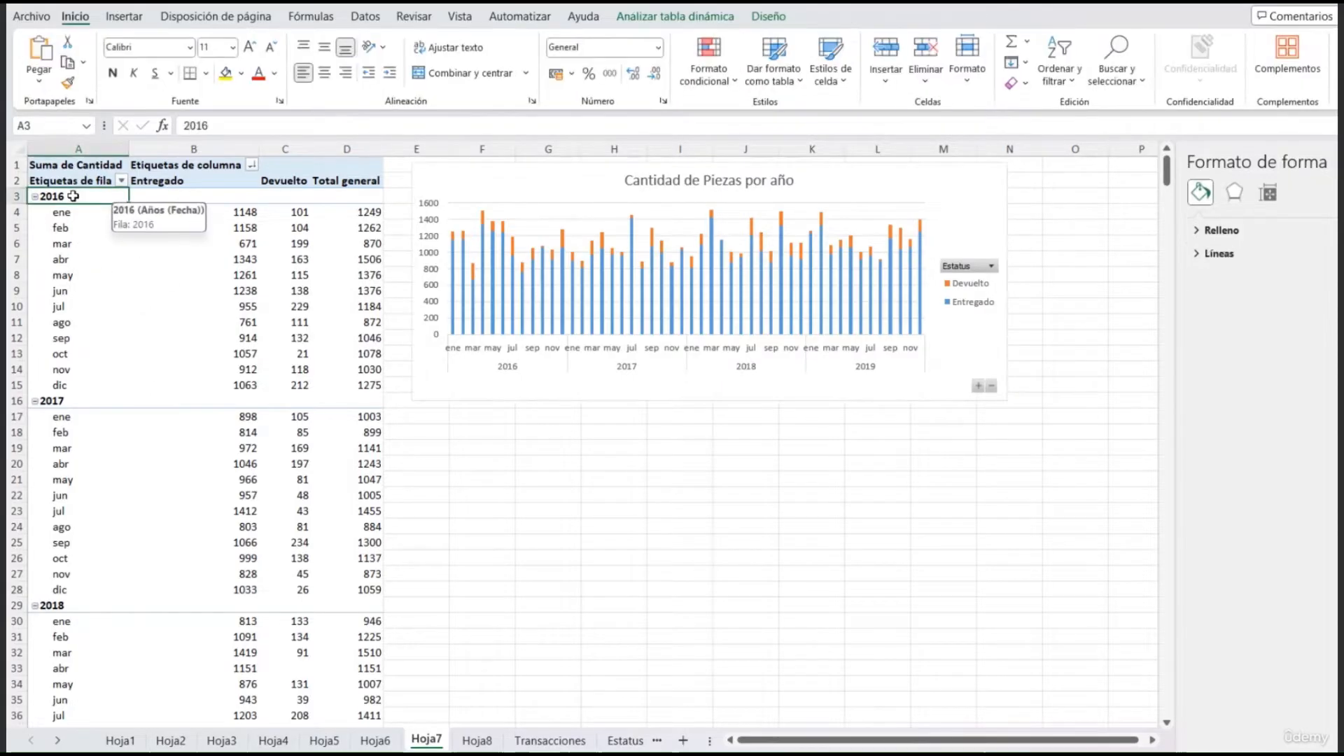
{"action": "right_click", "coordinate": [70, 198]}
{"action": "mouse_move", "coordinate": [210, 381]}
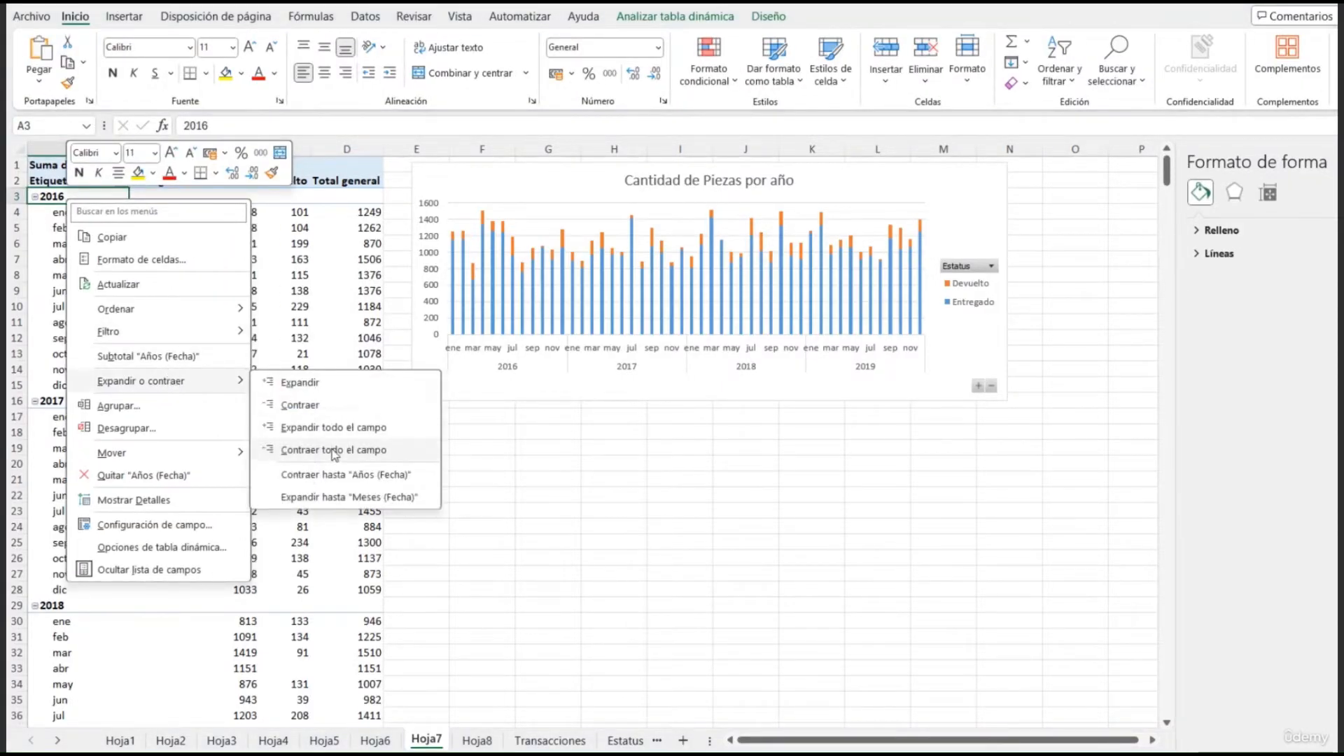
{"action": "left_click", "coordinate": [350, 452]}
{"action": "left_click", "coordinate": [488, 746]}
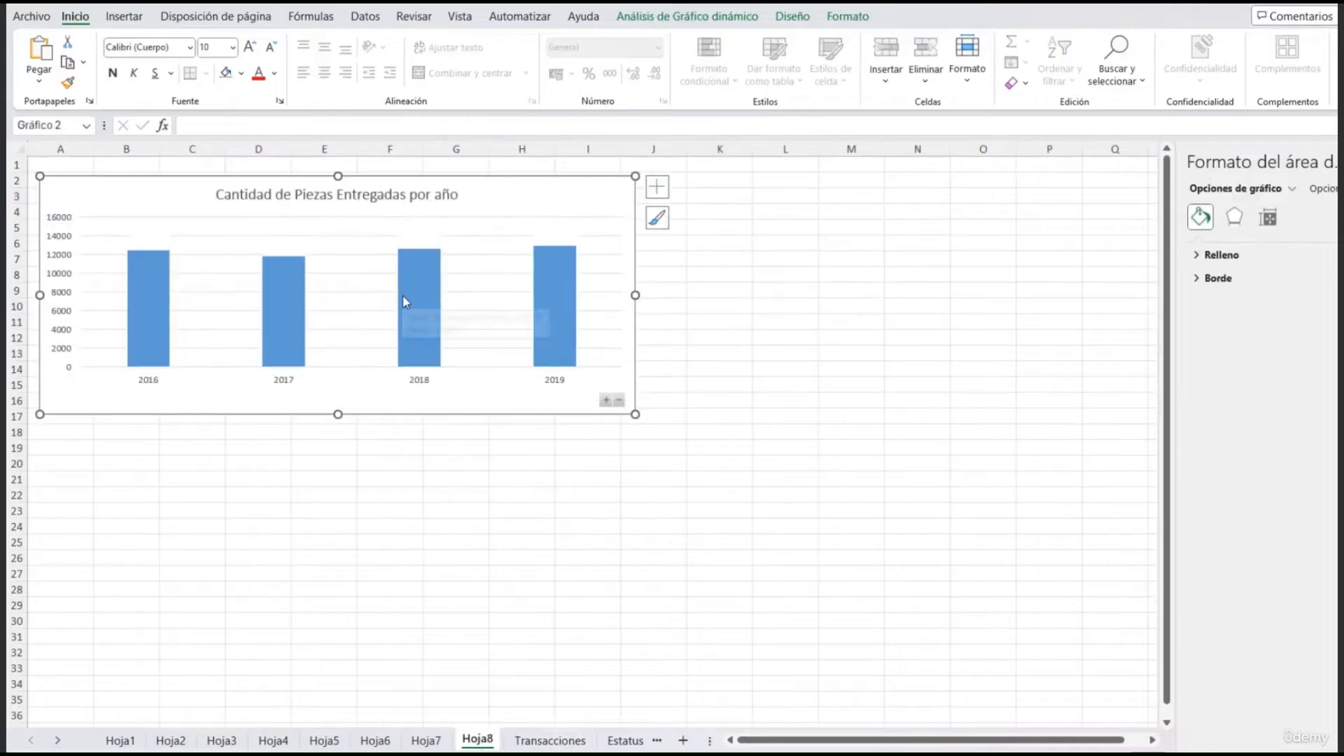
{"action": "mouse_move", "coordinate": [404, 303]}
Step: Delete the horizontal gridlines from the Cantidad de Piezas Entregadas por año chart
{"action": "left_click", "coordinate": [785, 322]}
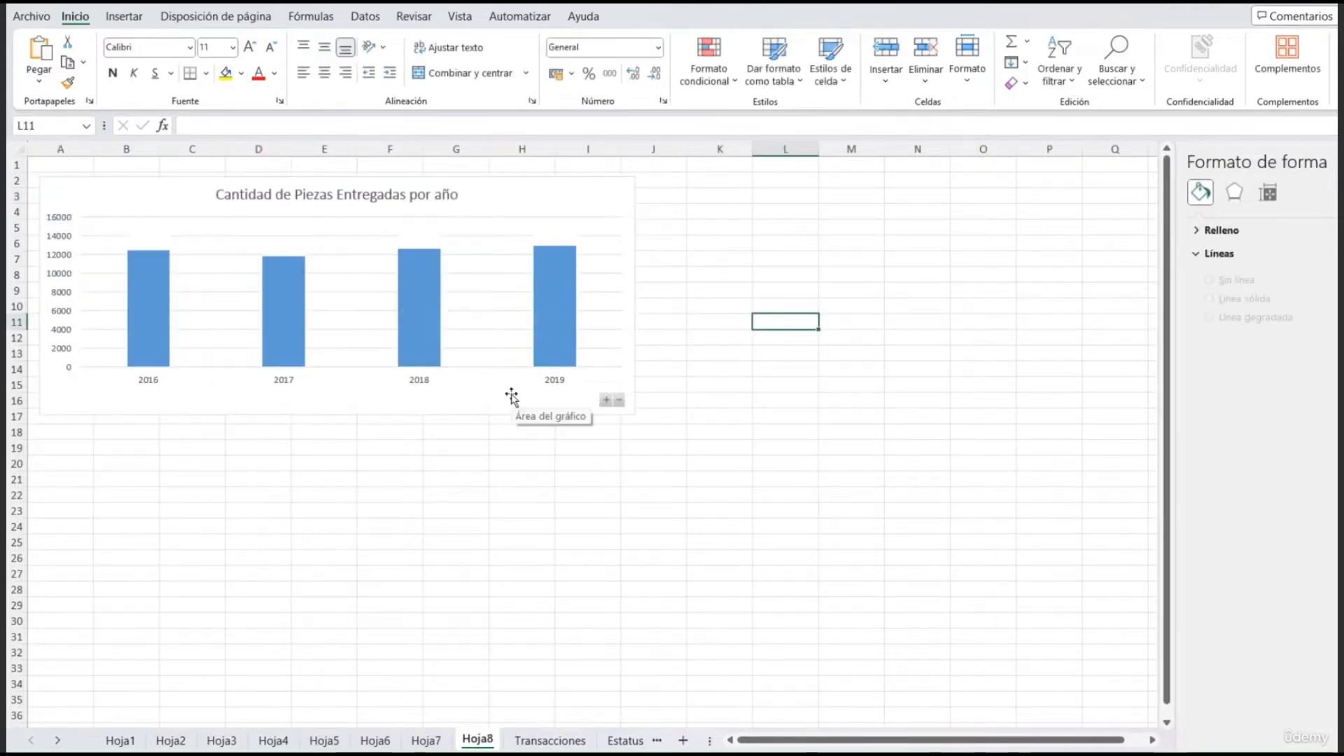
{"action": "left_click", "coordinate": [510, 396]}
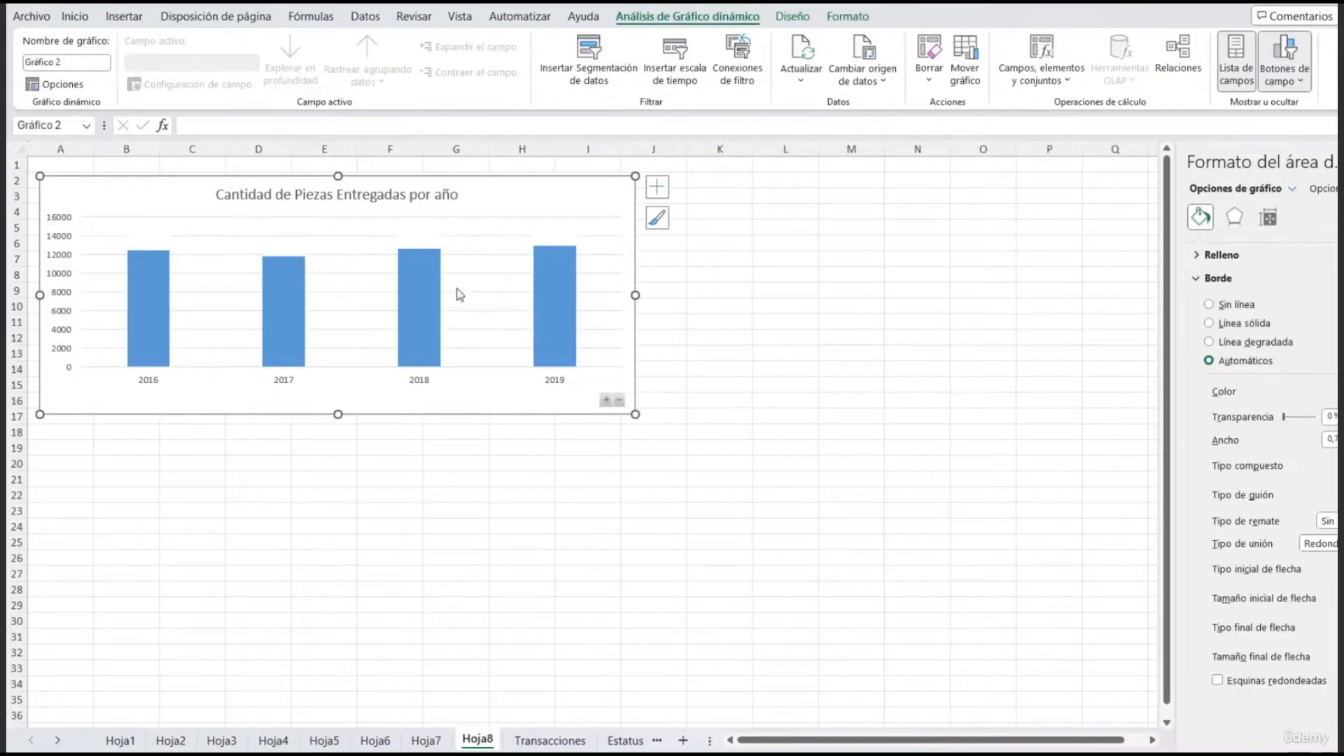
{"action": "left_click", "coordinate": [479, 236]}
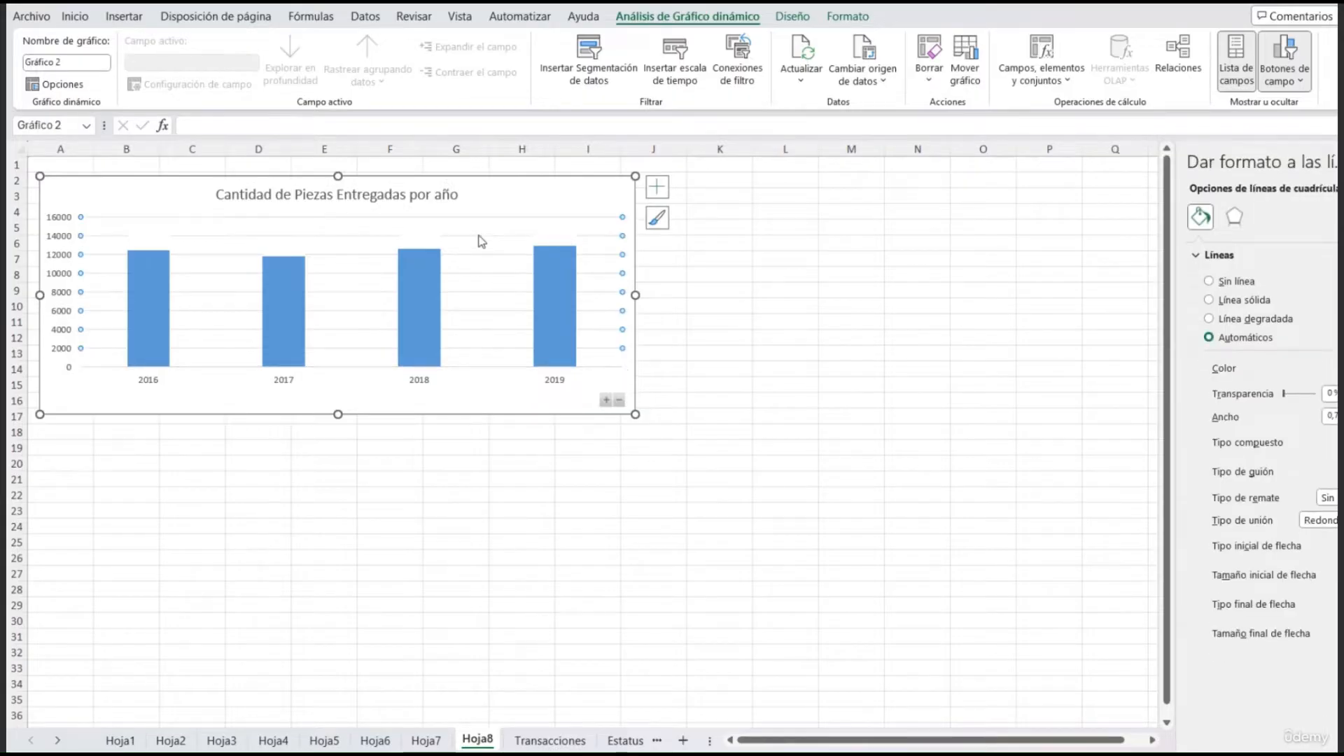
{"action": "key", "text": "Delete"}
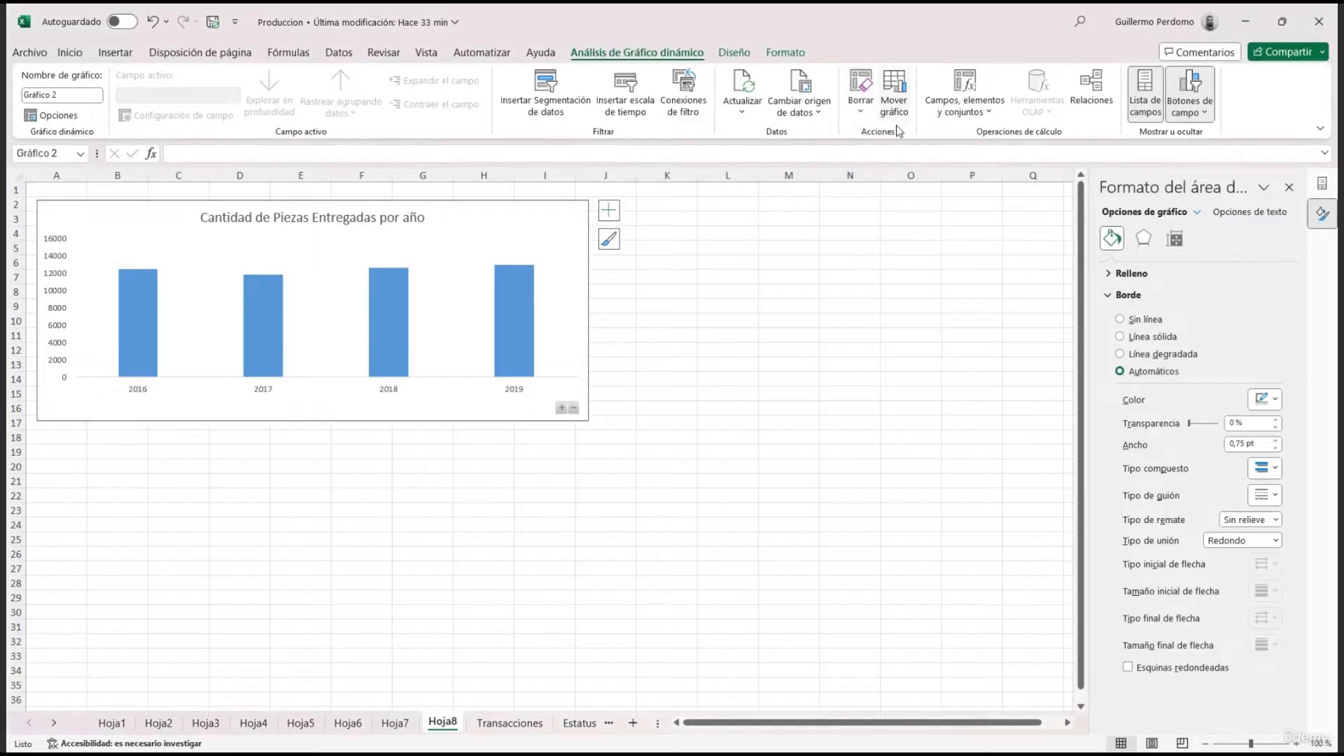
Step: Review the available chart types, design styles, color palettes and quick layouts for the copied chart without applying any
{"action": "left_click", "coordinate": [742, 59]}
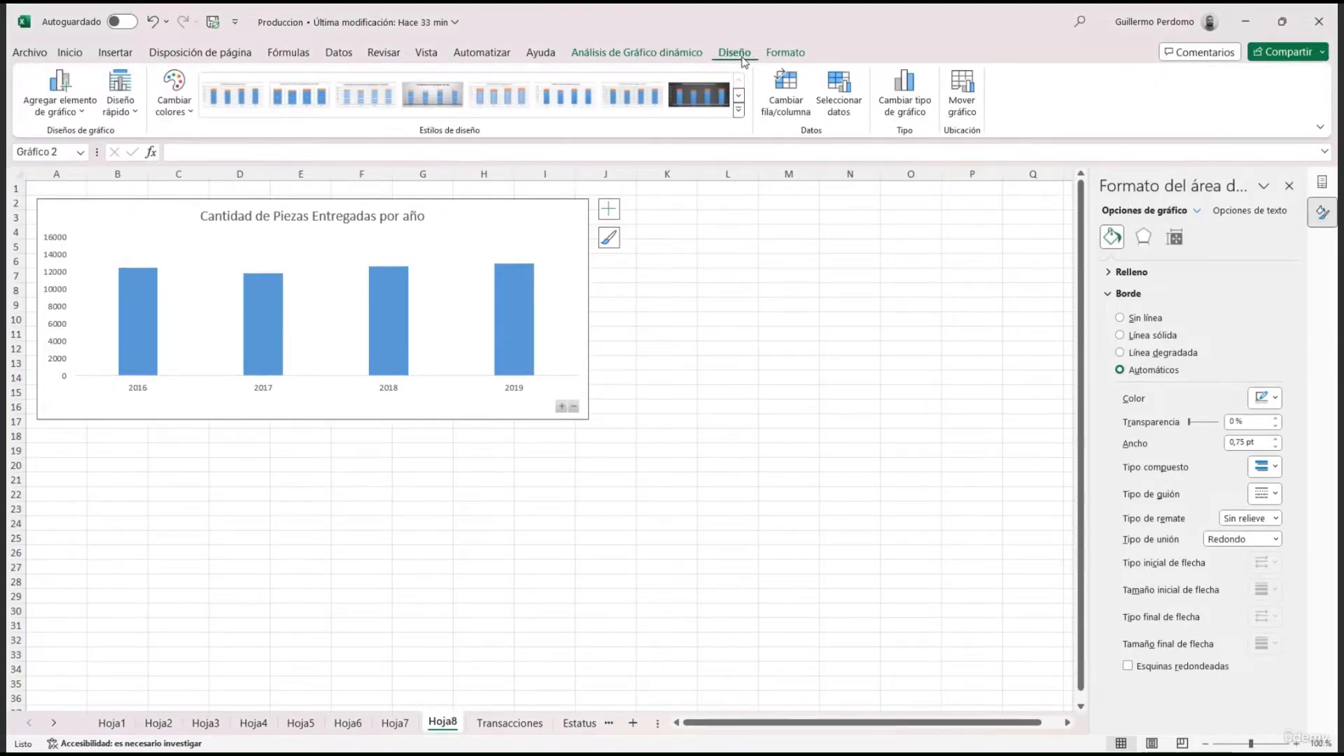
{"action": "left_click", "coordinate": [904, 98]}
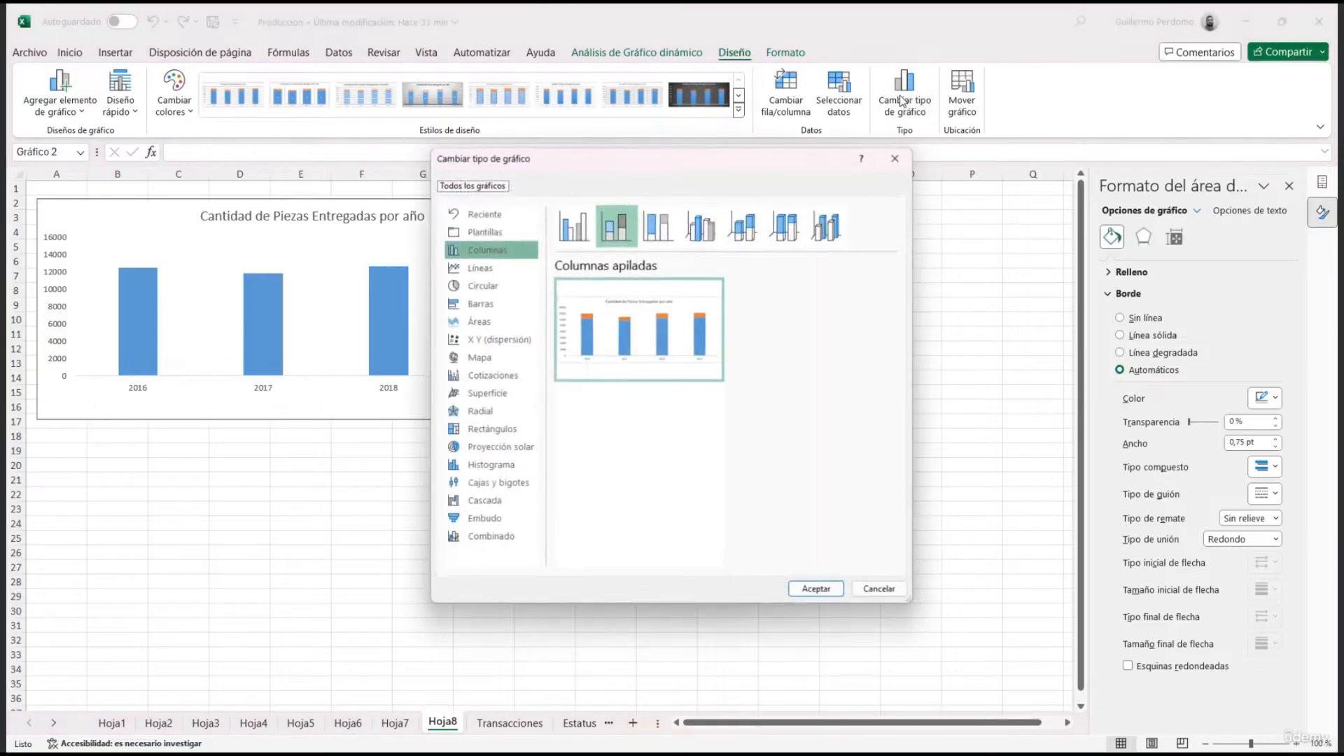
{"action": "left_click", "coordinate": [896, 160]}
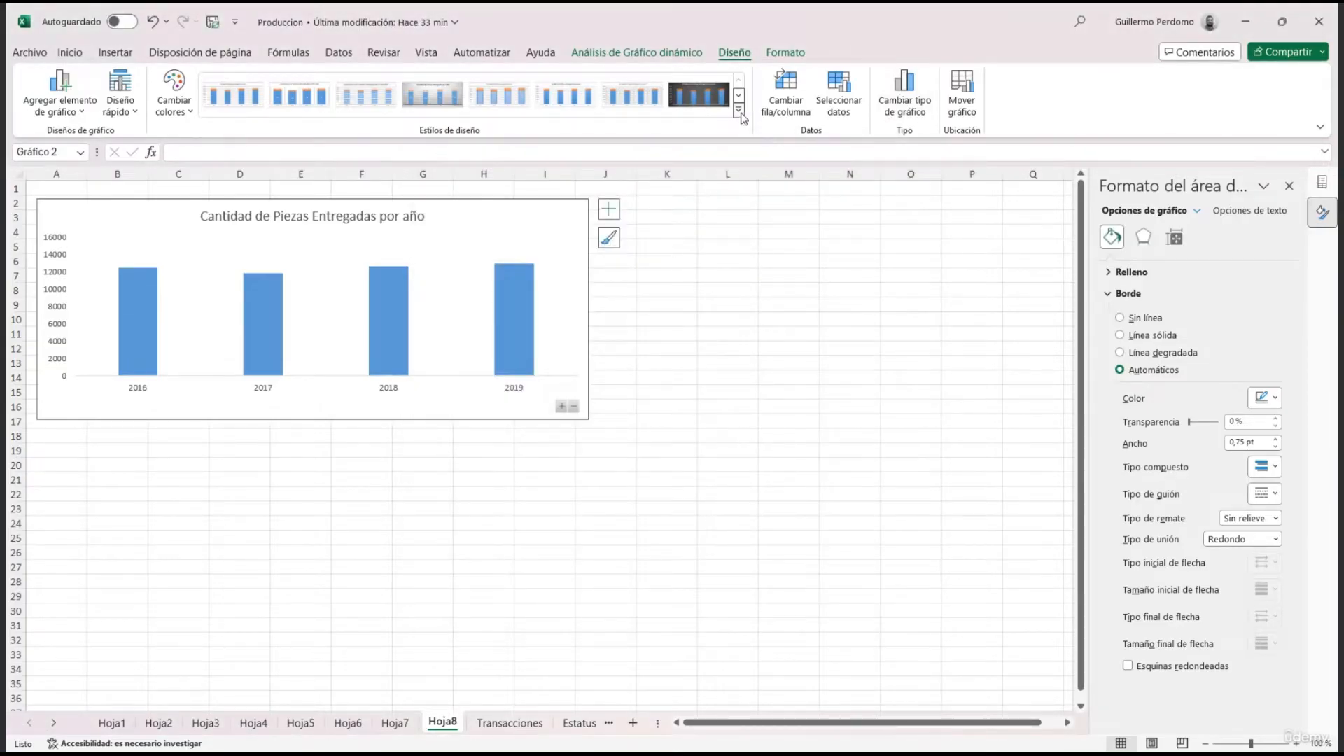
{"action": "left_click", "coordinate": [738, 110]}
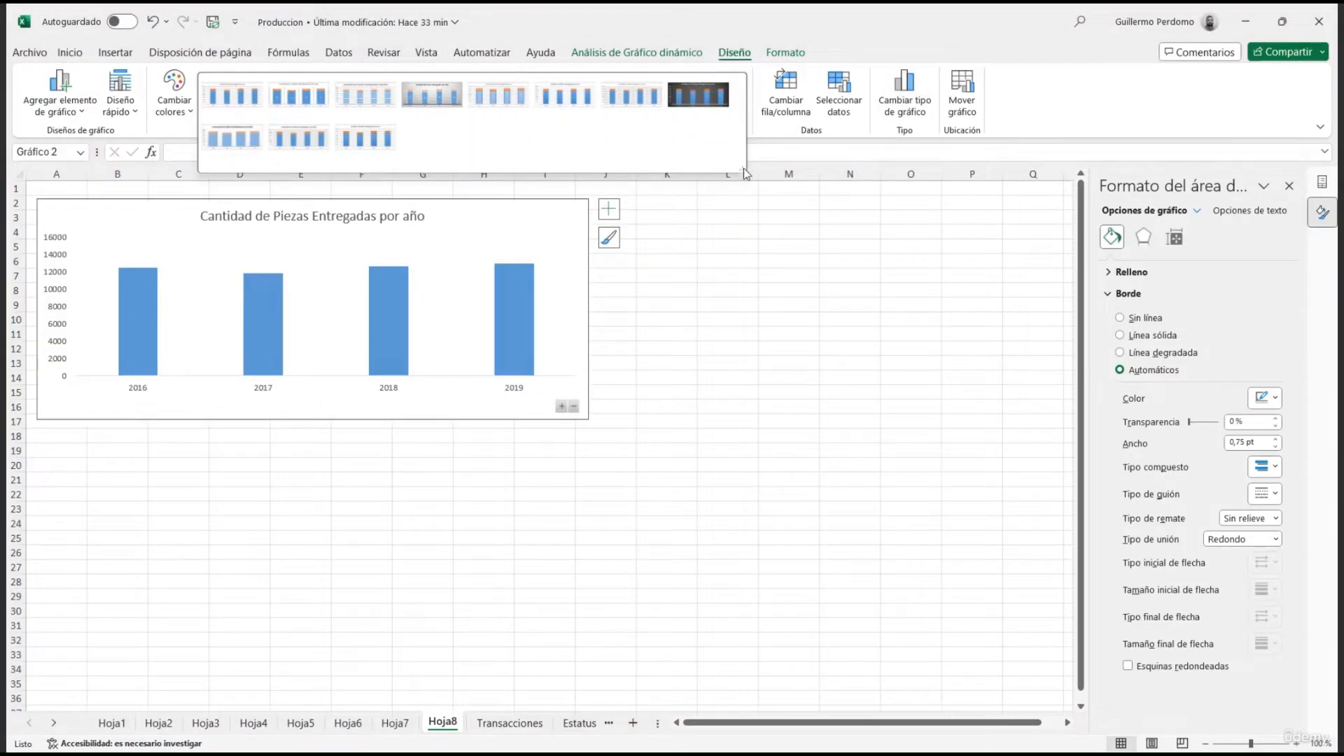
{"action": "left_click", "coordinate": [782, 160]}
{"action": "left_click", "coordinate": [174, 98]}
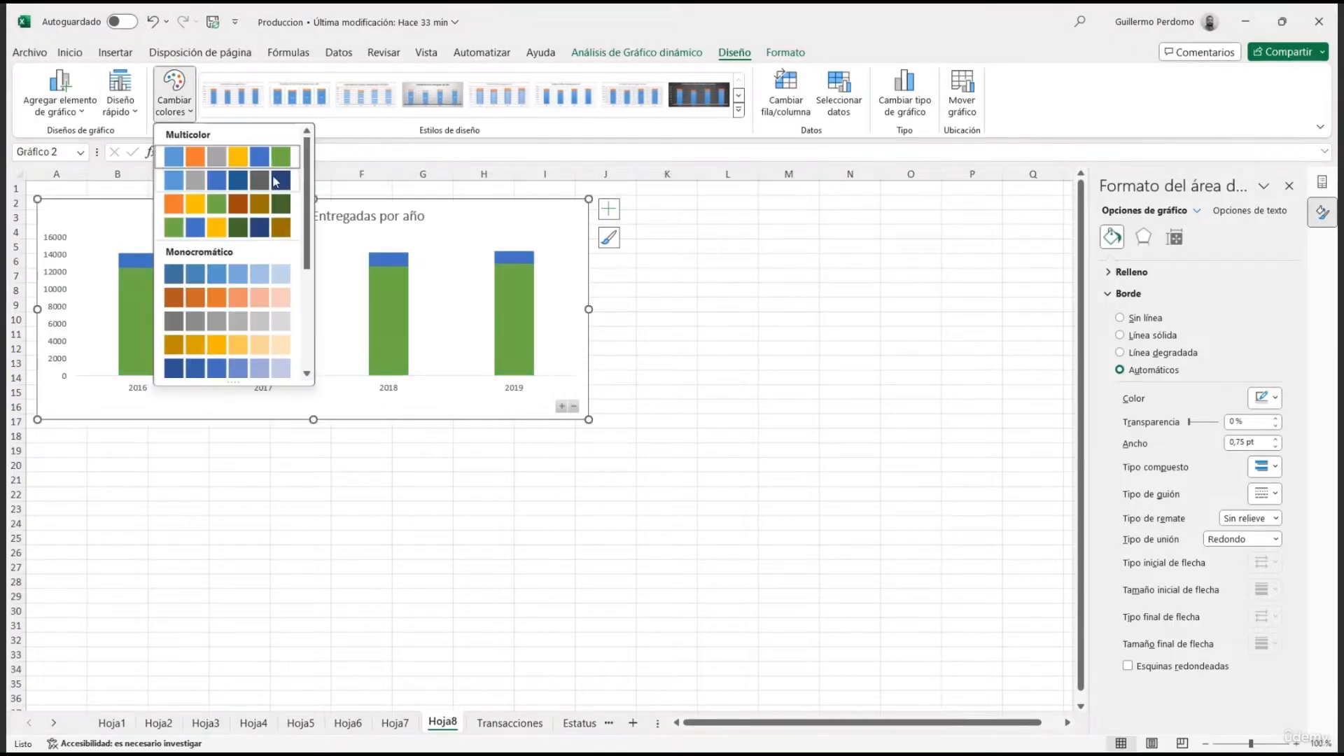
{"action": "left_click", "coordinate": [136, 112]}
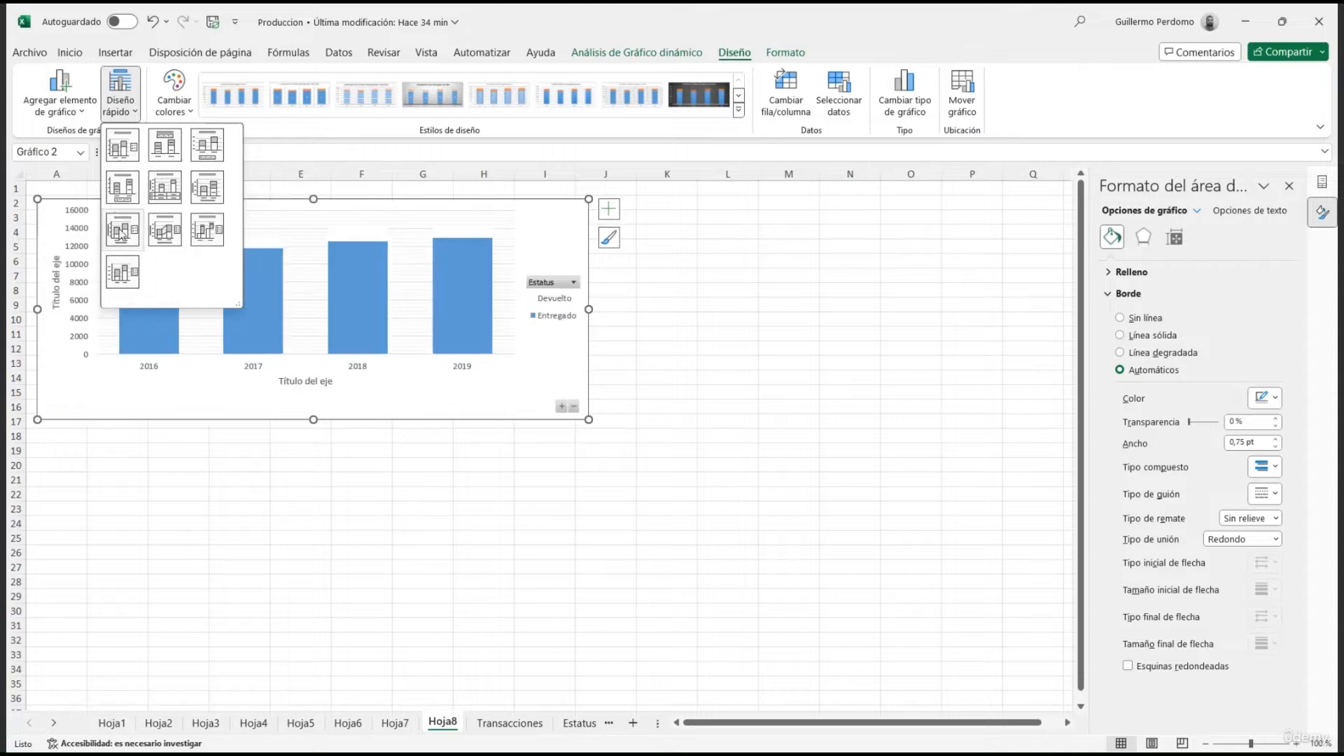
{"action": "left_click", "coordinate": [732, 280]}
Step: Move the chart down to about row 18 to view the quick layouts, and return it to the sheet's upper corner
{"action": "left_click_drag", "start_coordinate": [525, 194], "coordinate": [537, 443]}
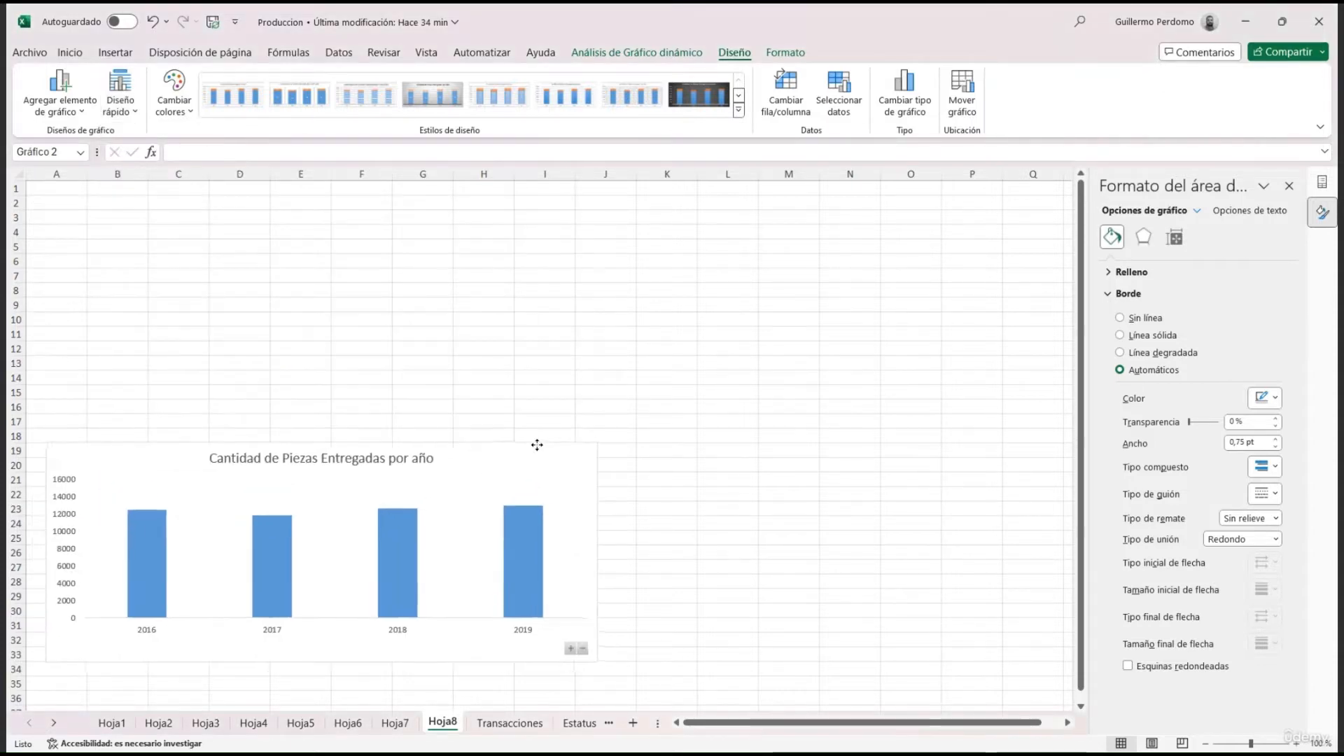
{"action": "left_click", "coordinate": [120, 105]}
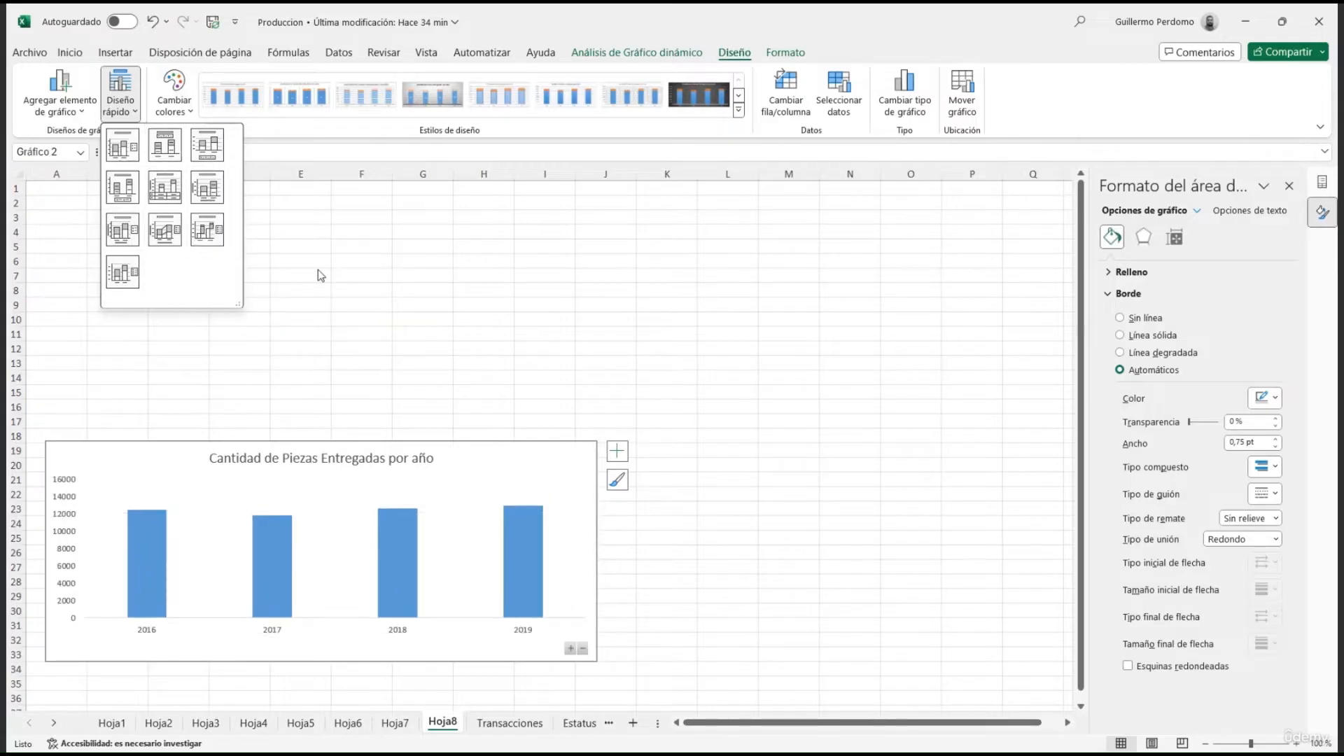
{"action": "left_click", "coordinate": [317, 270]}
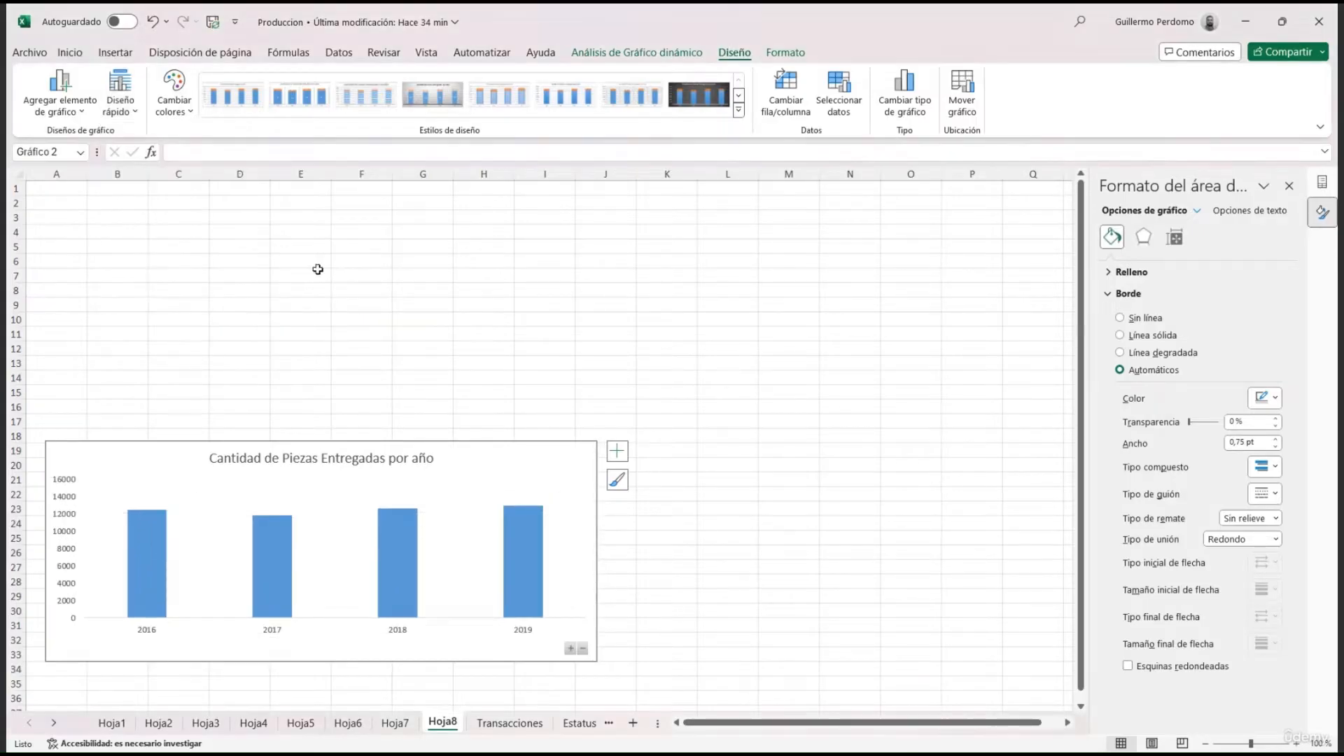
{"action": "left_click", "coordinate": [329, 451]}
{"action": "left_click_drag", "start_coordinate": [466, 480], "coordinate": [487, 220]}
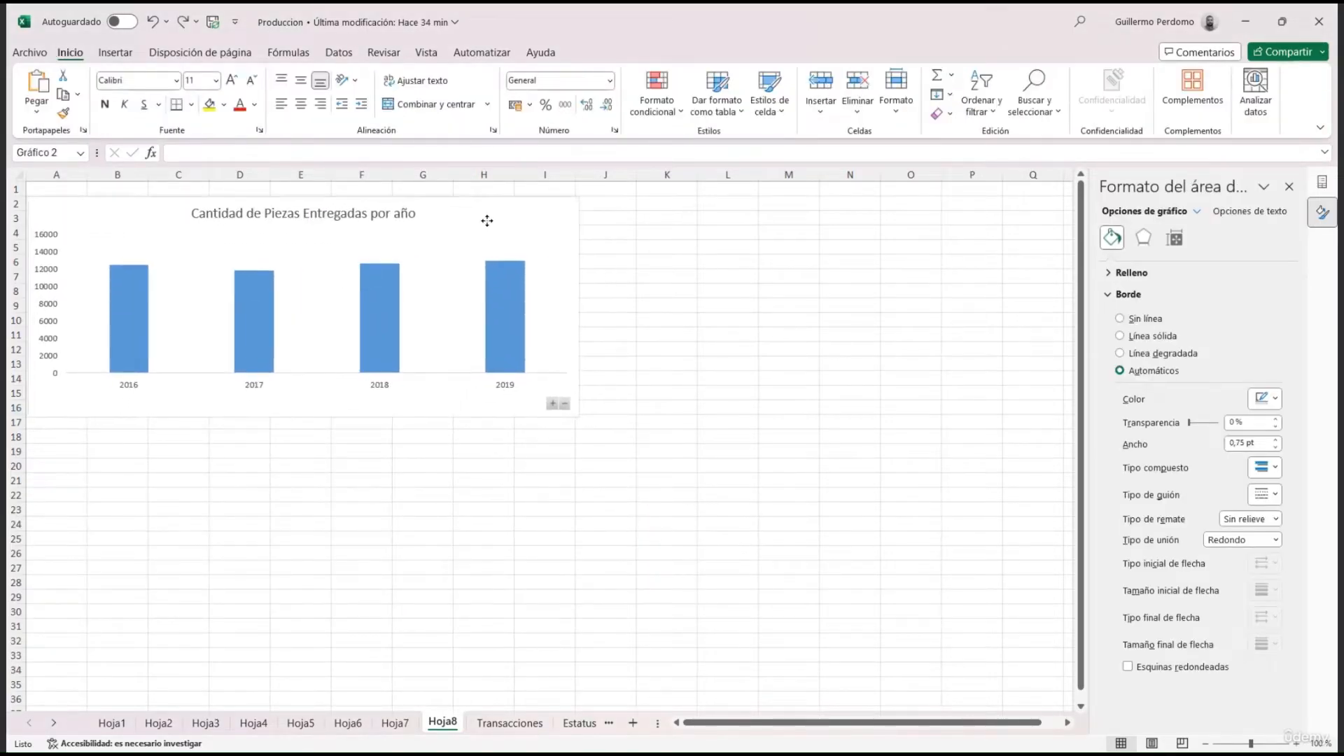
{"action": "left_click", "coordinate": [480, 522]}
{"action": "left_click", "coordinate": [456, 399]}
{"action": "left_click", "coordinate": [785, 53]}
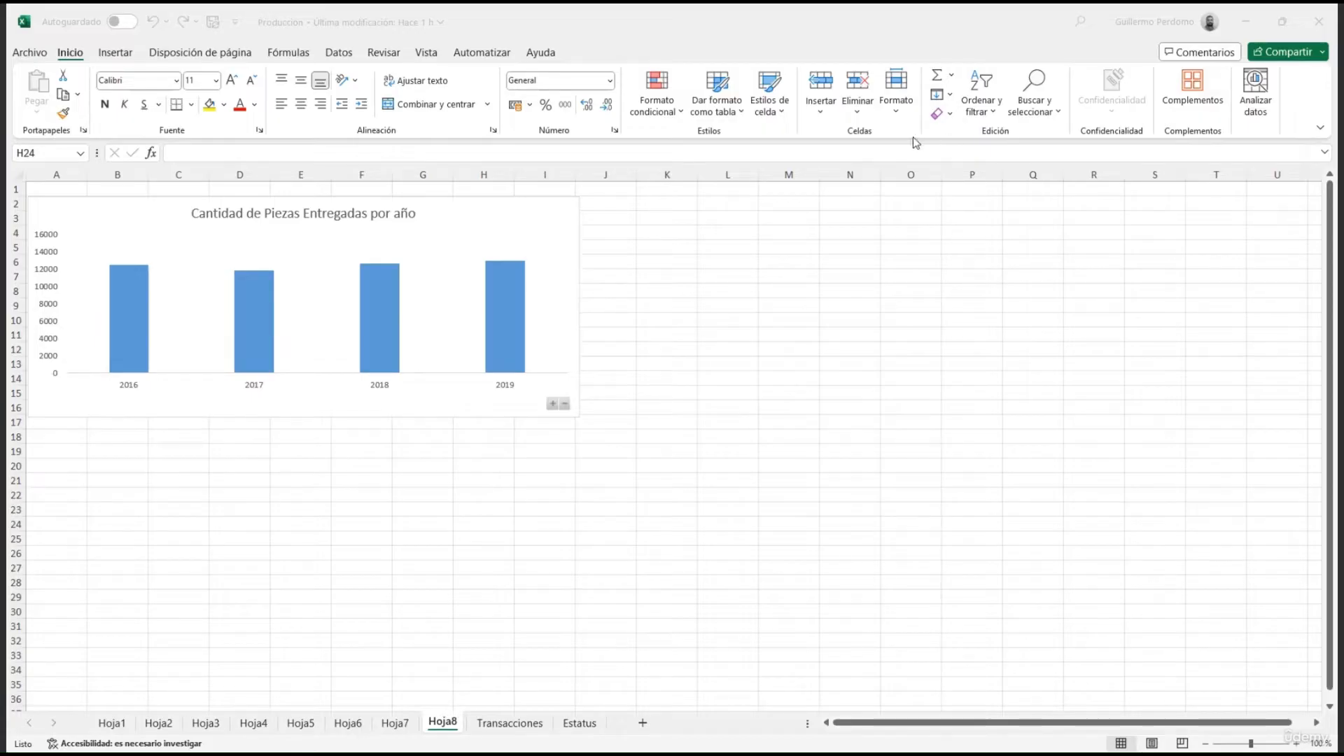
Step: Create a pivot chart from TablaTransacciones on a new worksheet
{"action": "left_click", "coordinate": [508, 722]}
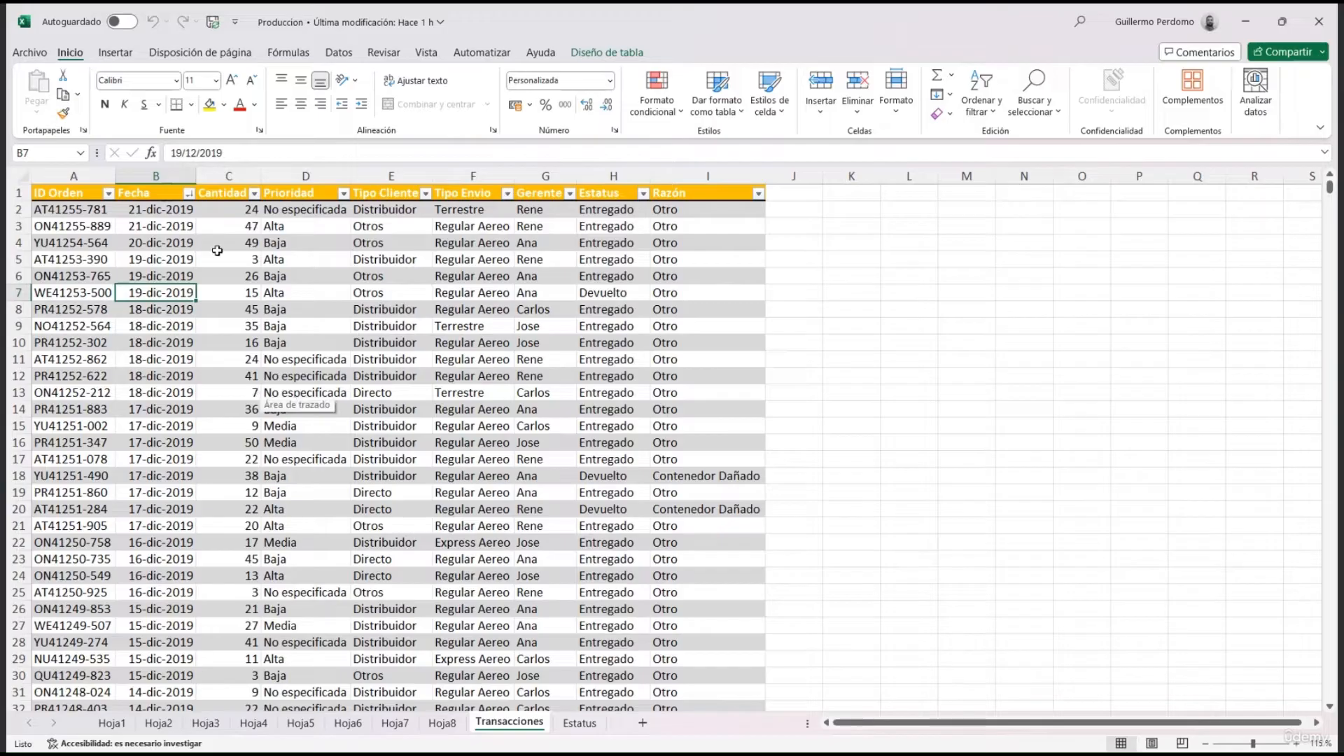
{"action": "left_click", "coordinate": [116, 55]}
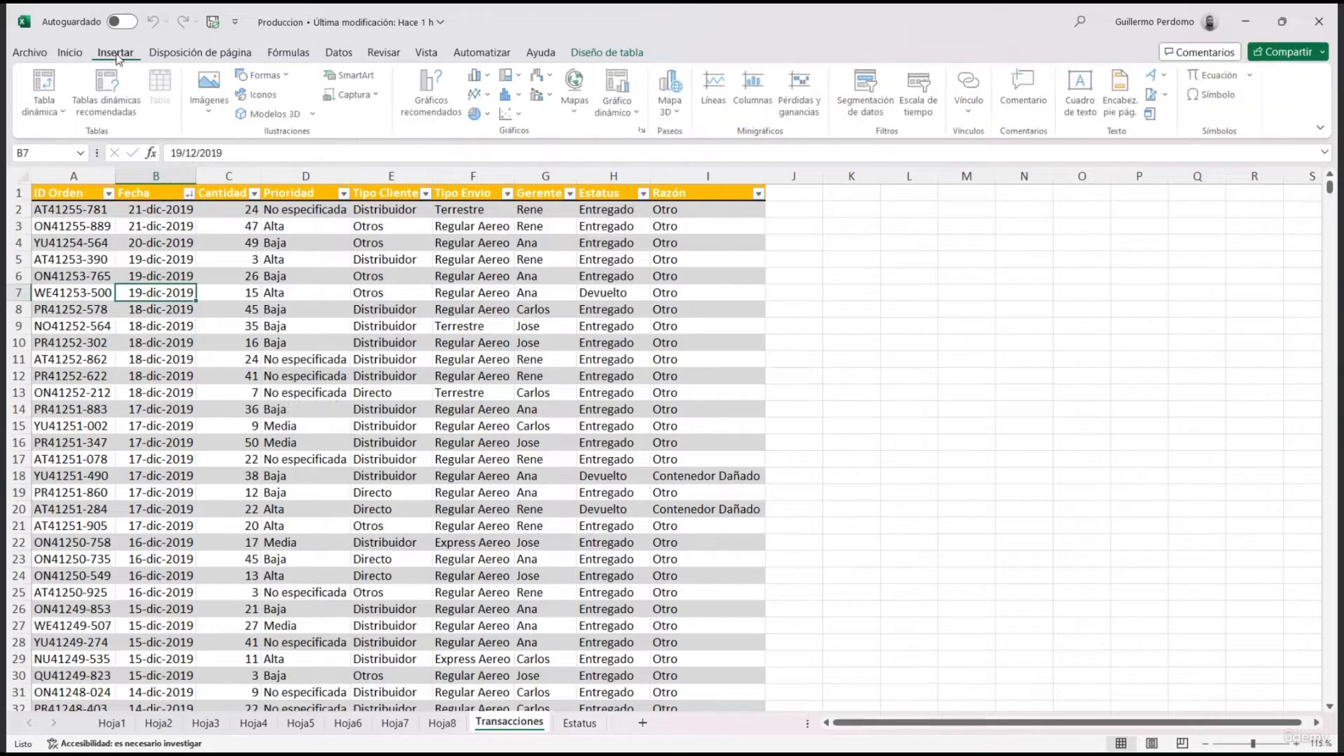
{"action": "left_click", "coordinate": [622, 85]}
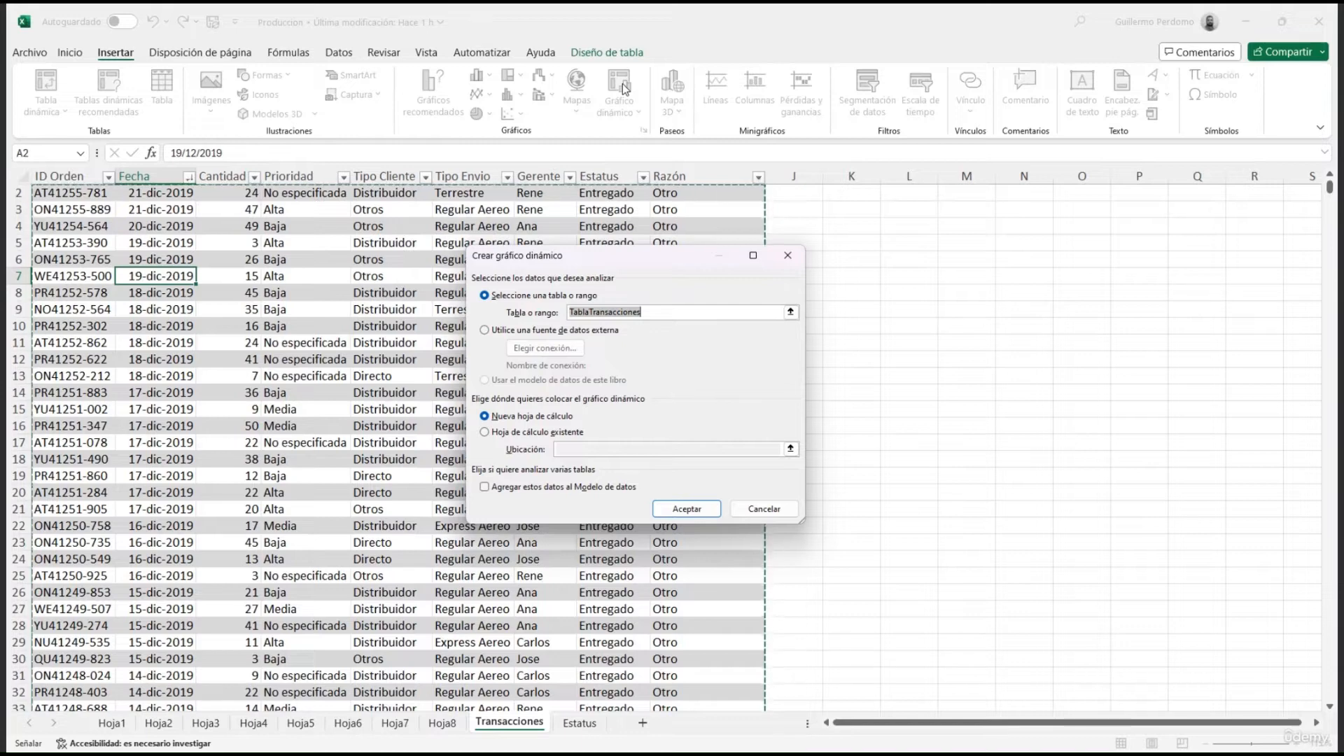
{"action": "left_click", "coordinate": [707, 509]}
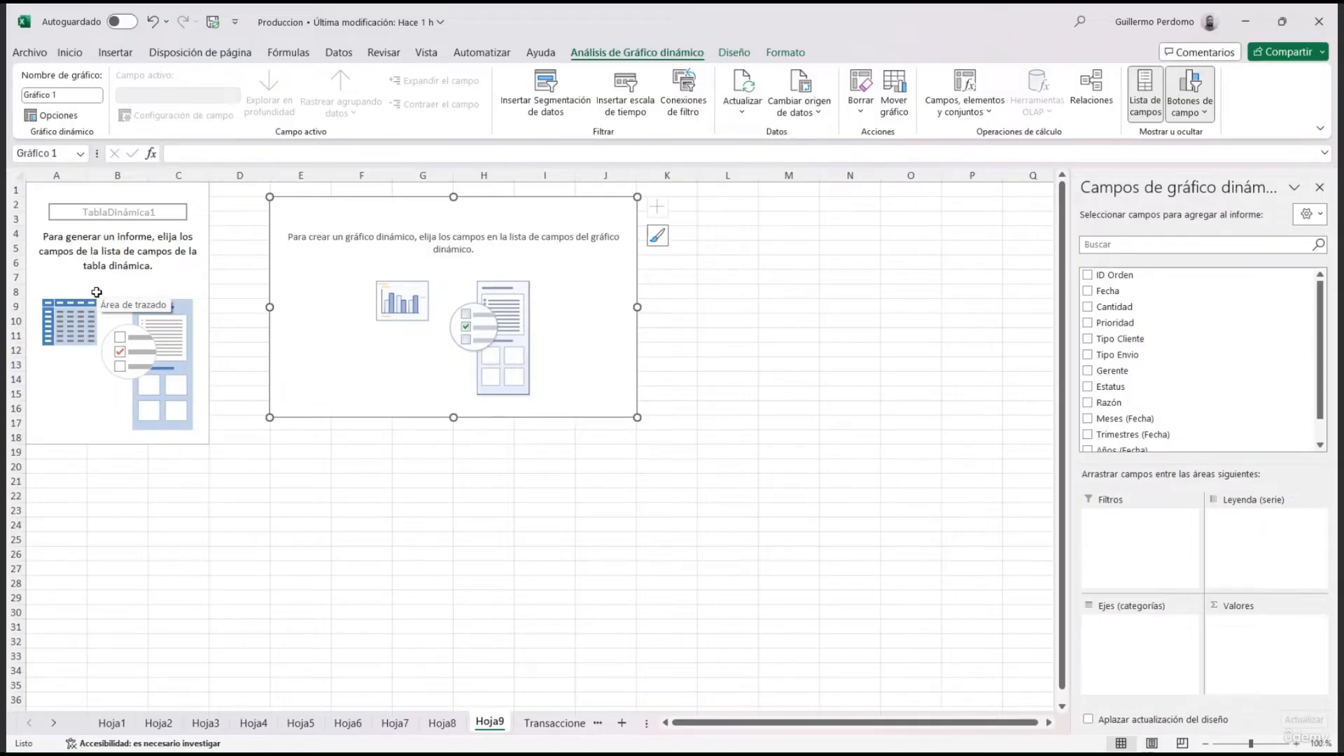
Step: Add Cantidad twice to the values and Estatus to the axis categories, and sort Estatus in descending order
{"action": "left_click", "coordinate": [1134, 308]}
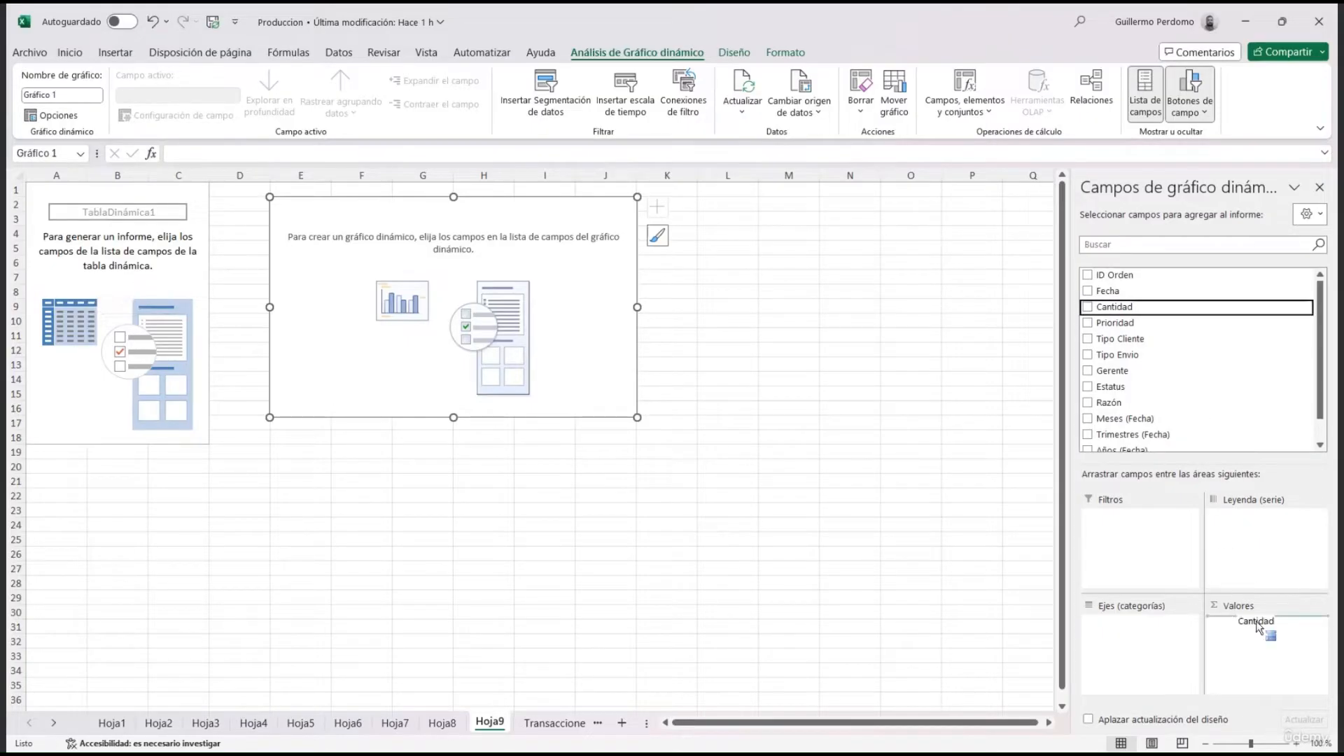
{"action": "left_click_drag", "start_coordinate": [1115, 307], "coordinate": [1247, 644]}
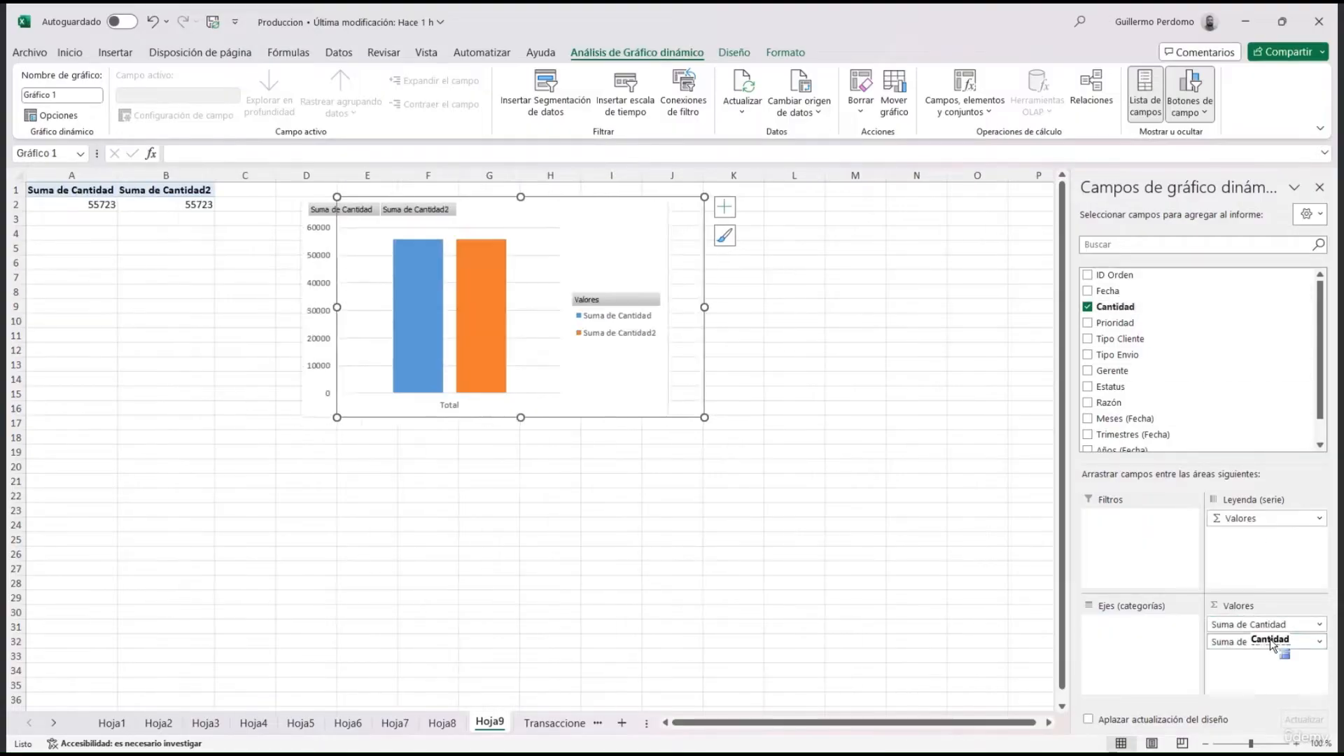
{"action": "left_click_drag", "start_coordinate": [1113, 387], "coordinate": [1159, 629]}
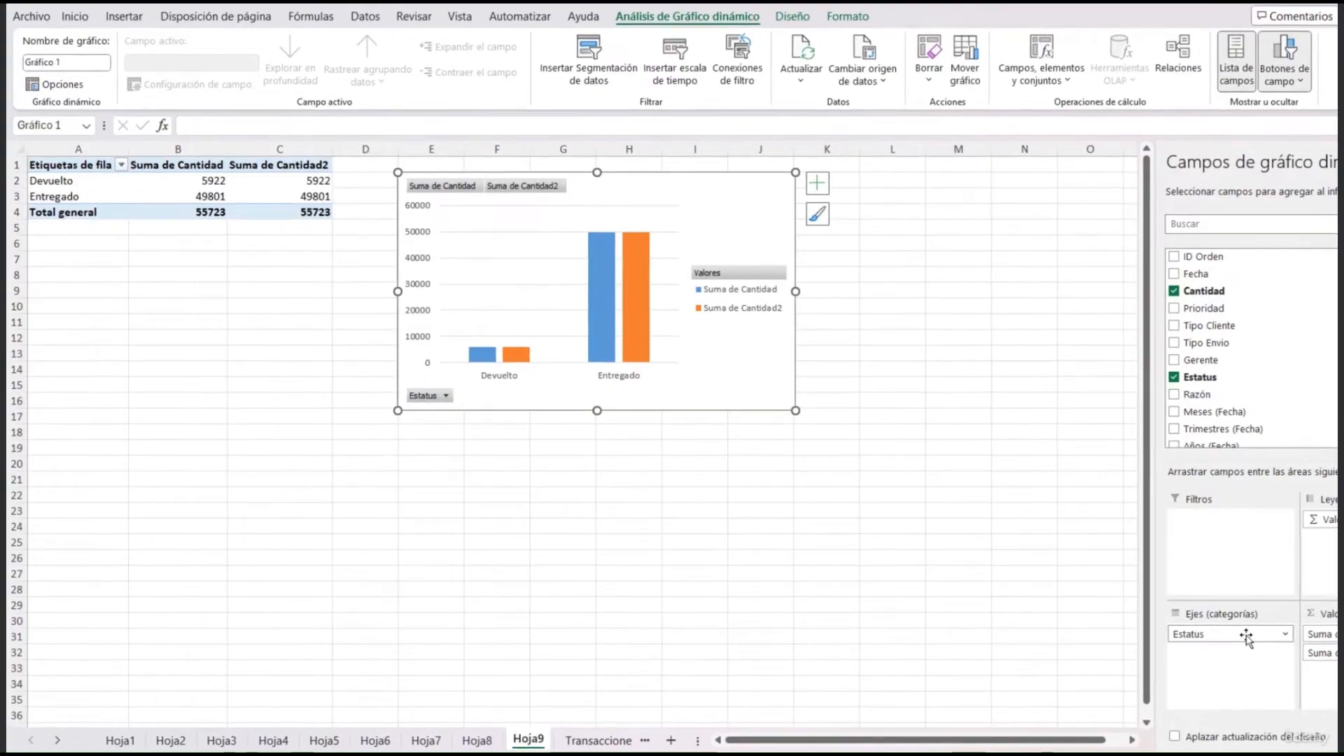
{"action": "left_click", "coordinate": [121, 165]}
{"action": "left_click", "coordinate": [116, 206]}
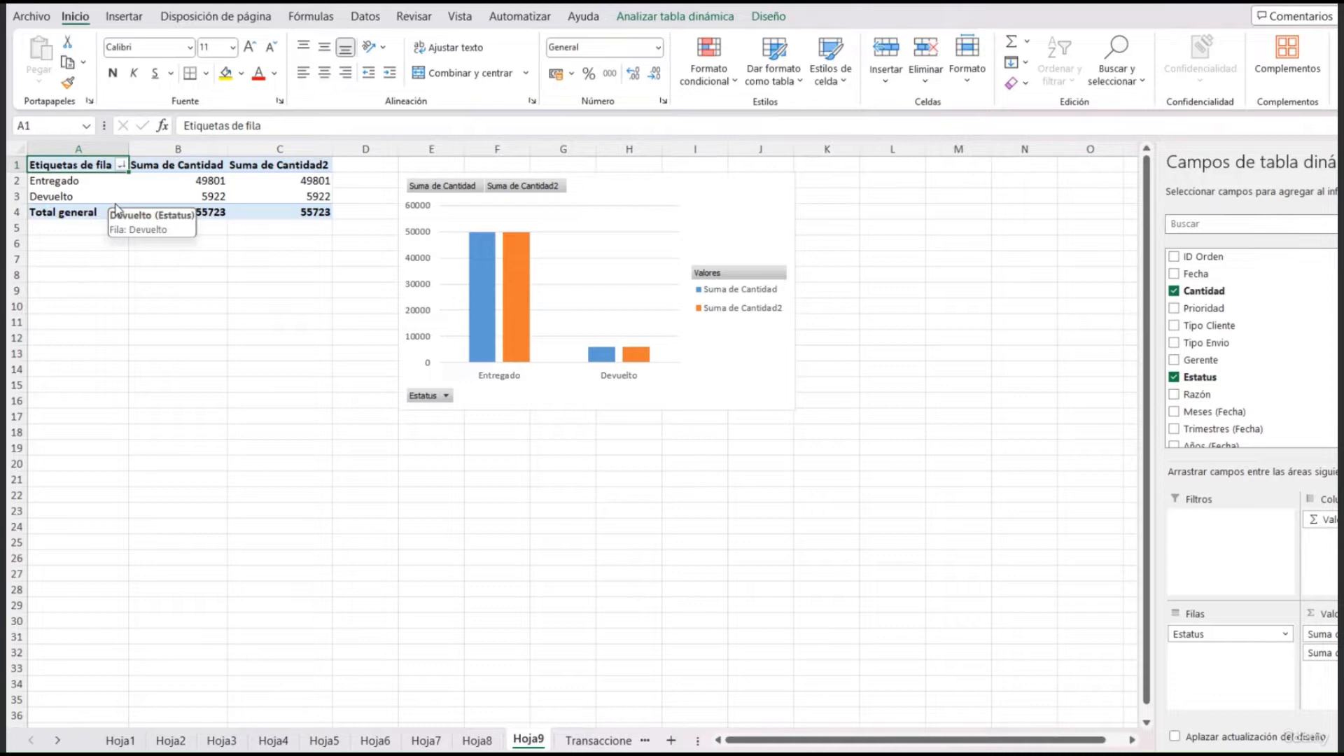
Step: Show the Suma de Cantidad values as % del total general
{"action": "left_click", "coordinate": [178, 180]}
{"action": "right_click", "coordinate": [185, 181]}
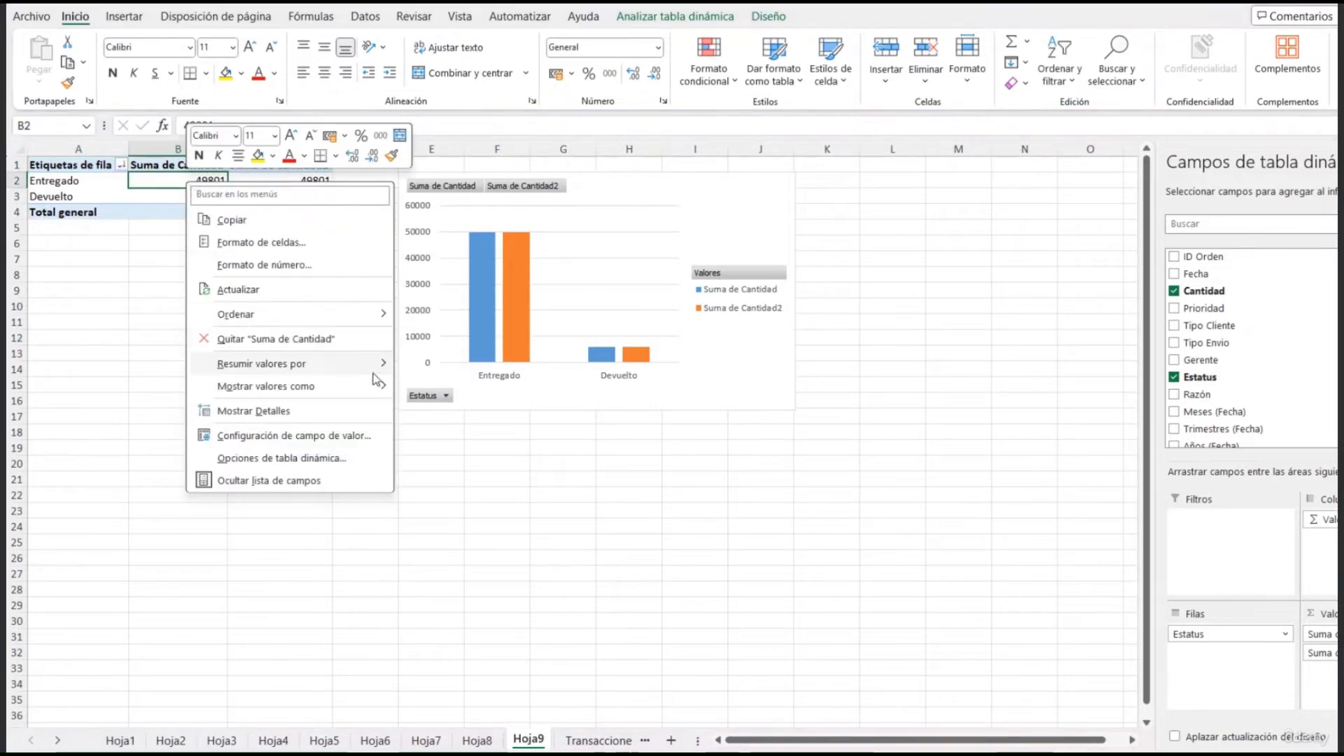
{"action": "mouse_move", "coordinate": [371, 385]}
{"action": "left_click", "coordinate": [476, 416]}
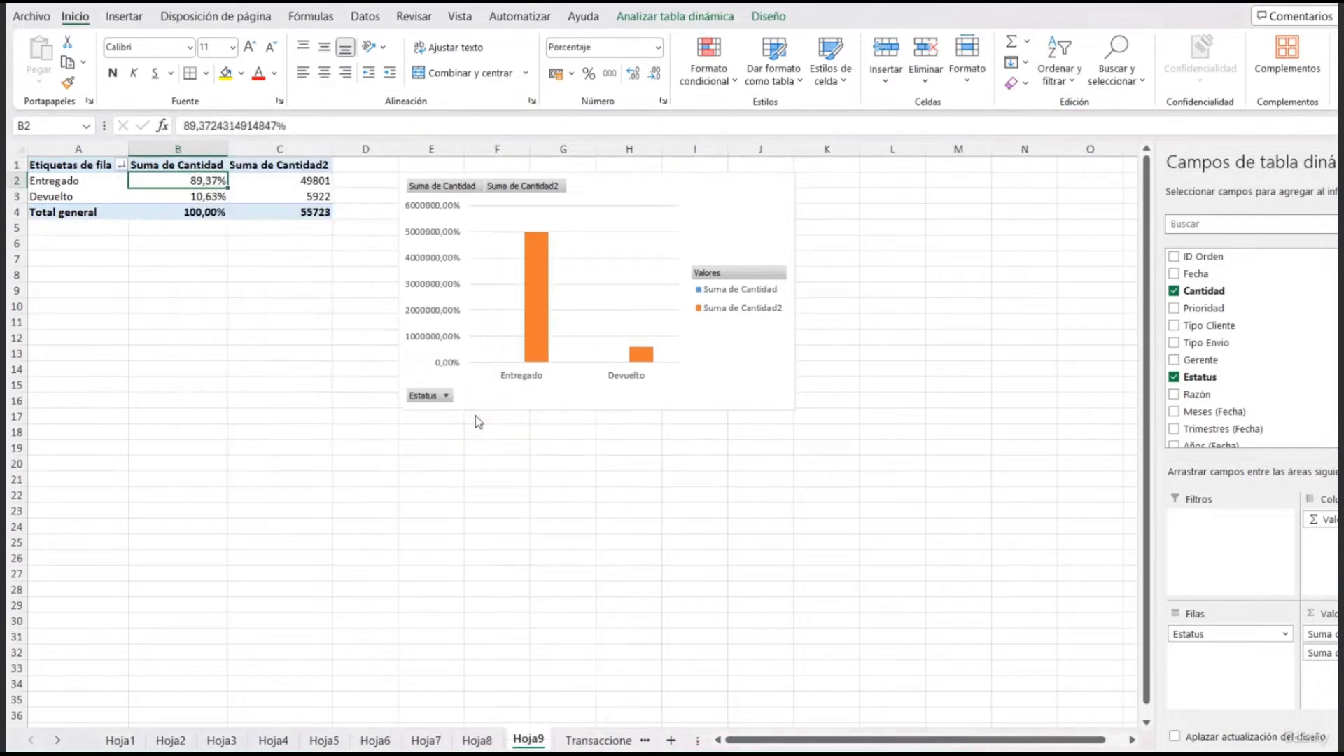
Step: Show the Suma de Cantidad2 values as % del total de filas
{"action": "left_click", "coordinate": [276, 180]}
{"action": "right_click", "coordinate": [278, 181]}
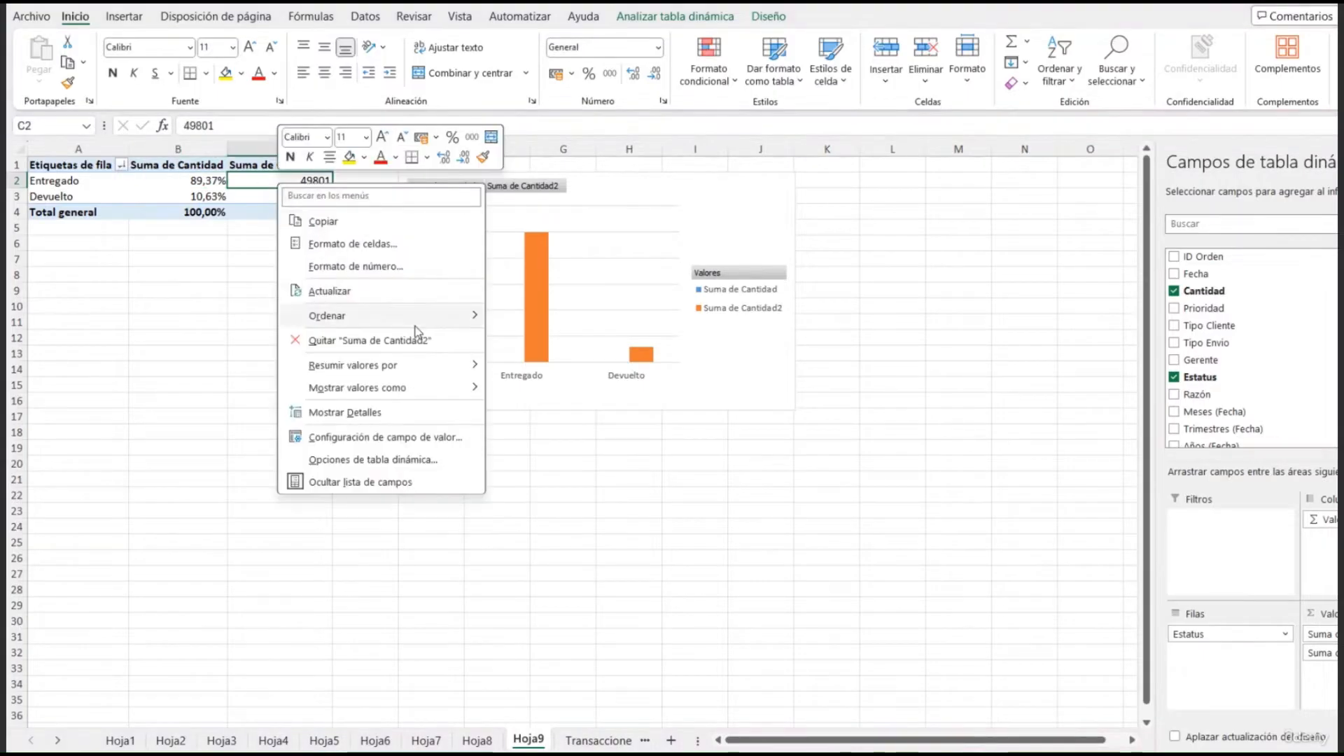
{"action": "mouse_move", "coordinate": [371, 387]}
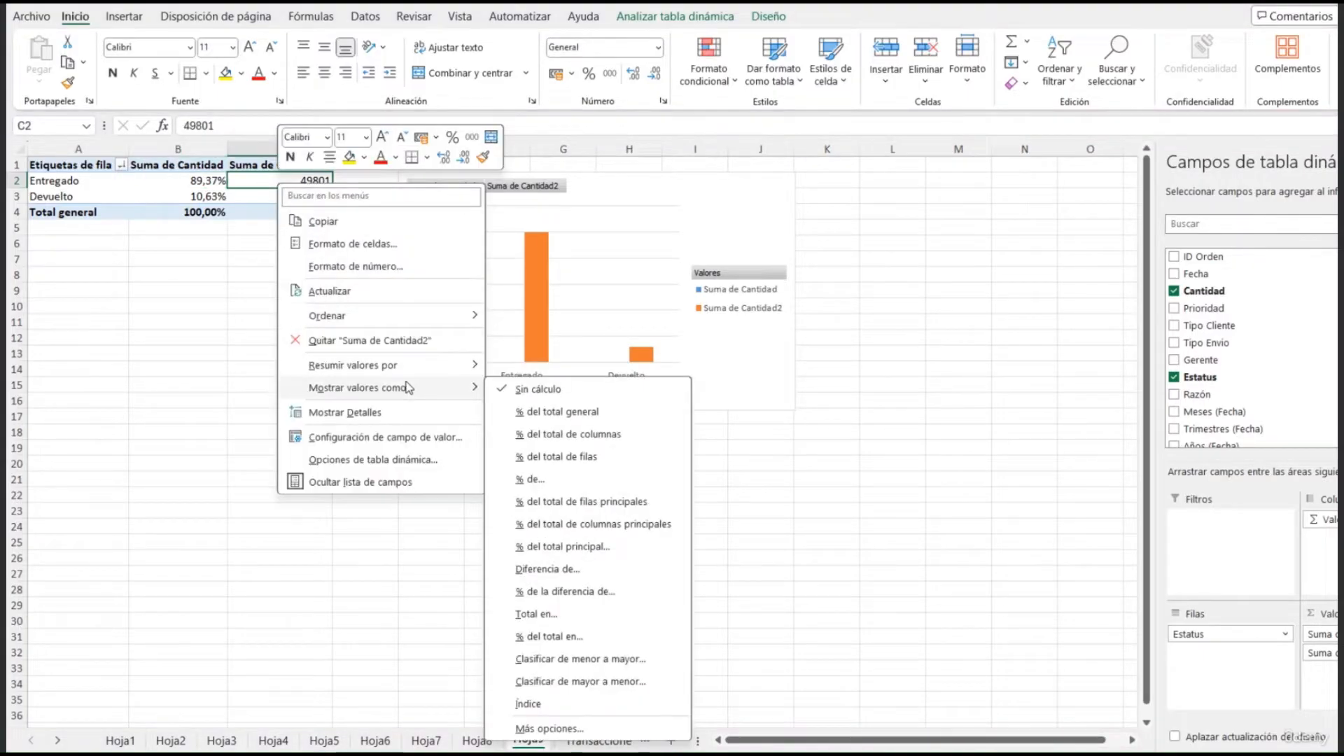
{"action": "left_click", "coordinate": [630, 457]}
Step: Move the chart closer to the pivot table and enlarge it to span about columns D to N and rows 1 to 21
{"action": "left_click_drag", "start_coordinate": [708, 371], "coordinate": [659, 356]}
{"action": "left_click_drag", "start_coordinate": [754, 404], "coordinate": [1014, 417]}
{"action": "left_click_drag", "start_coordinate": [683, 417], "coordinate": [666, 479]}
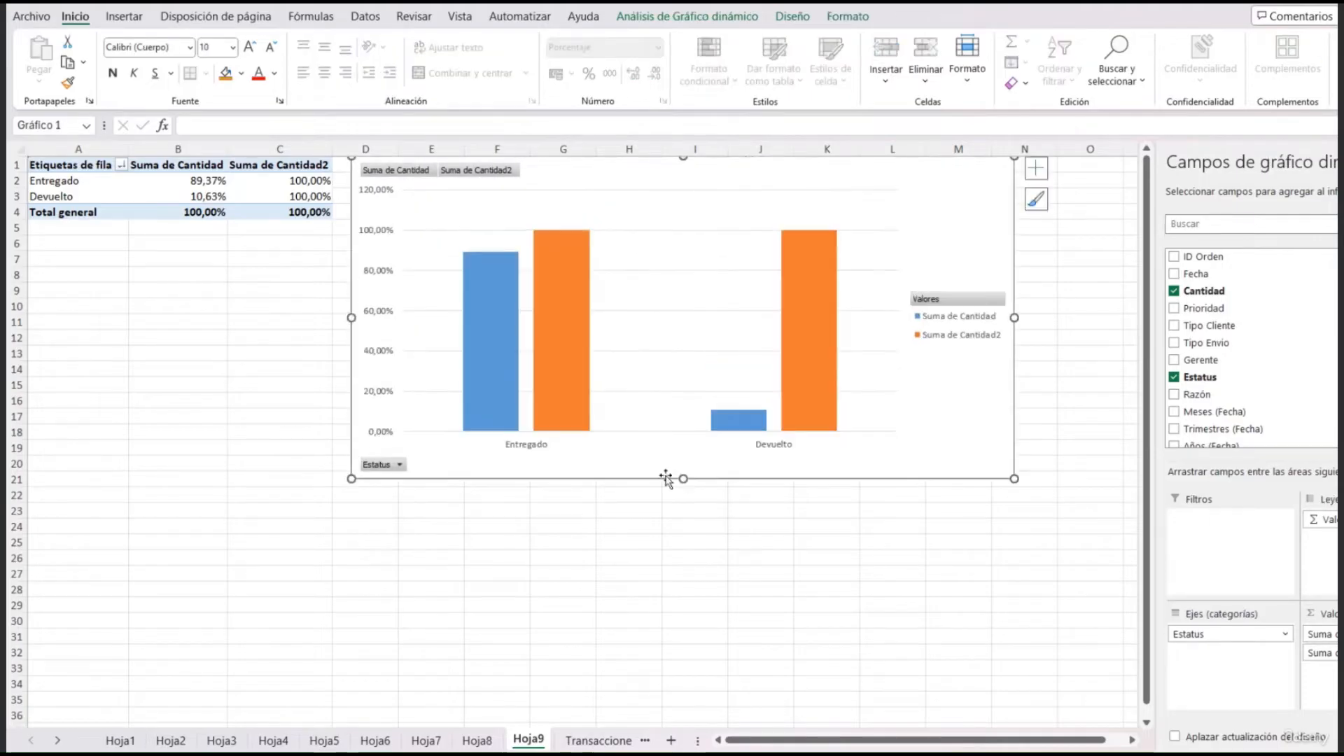
Step: Set the limits of the chart's vertical axis to a minimum of 0,0 and a maximum of 1,0
{"action": "mouse_move", "coordinate": [480, 365]}
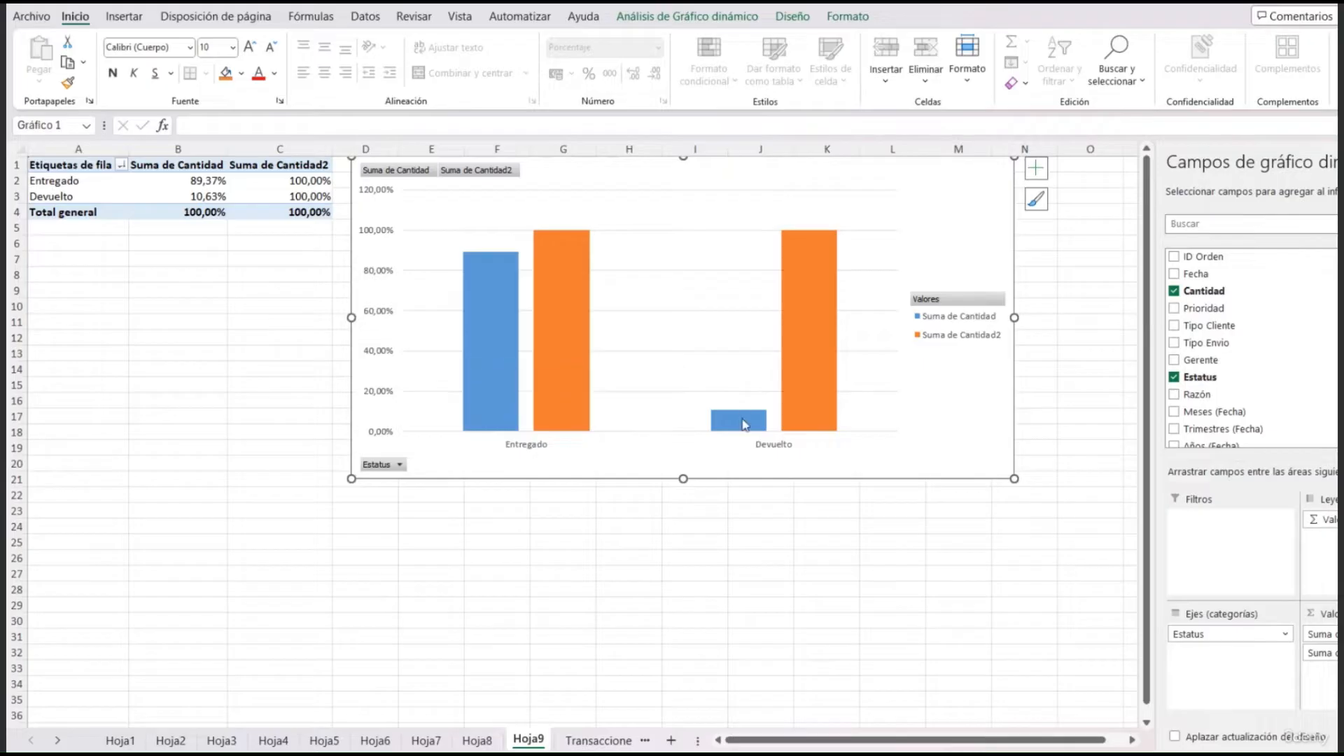
{"action": "mouse_move", "coordinate": [744, 424]}
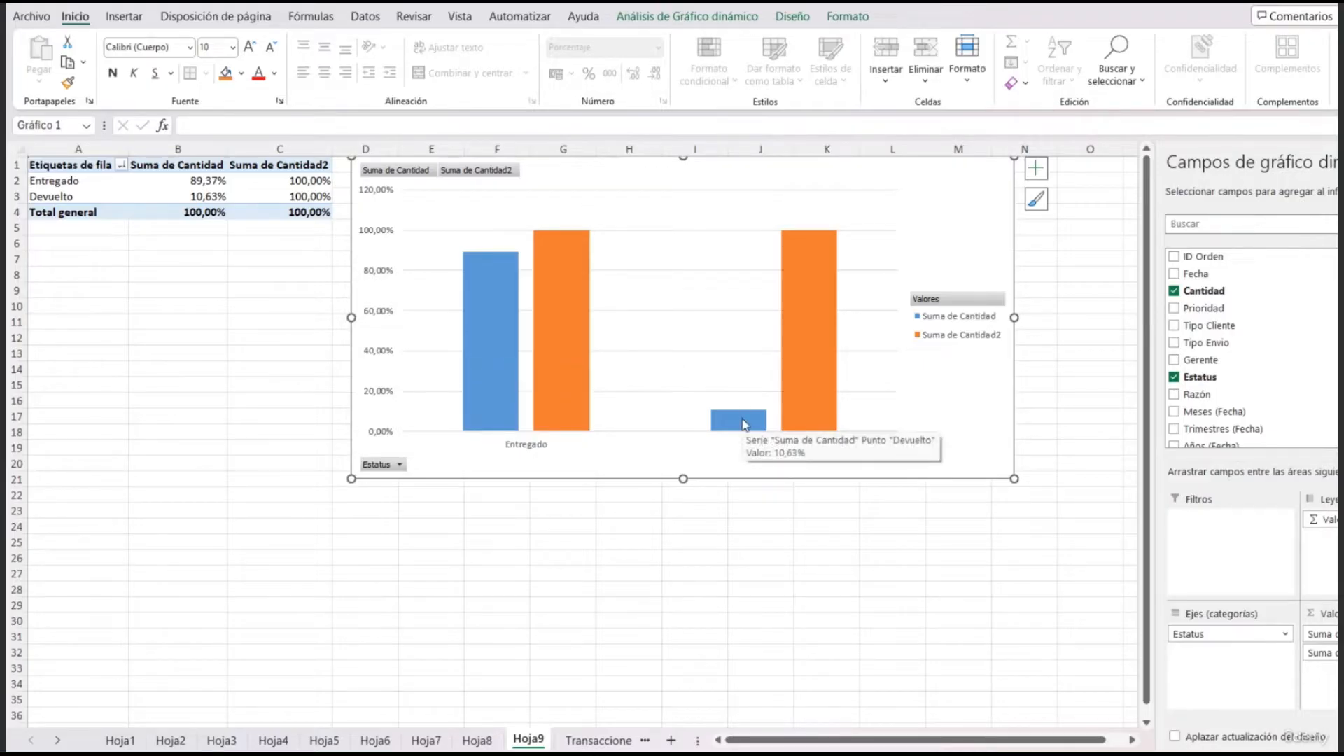
{"action": "mouse_move", "coordinate": [574, 258]}
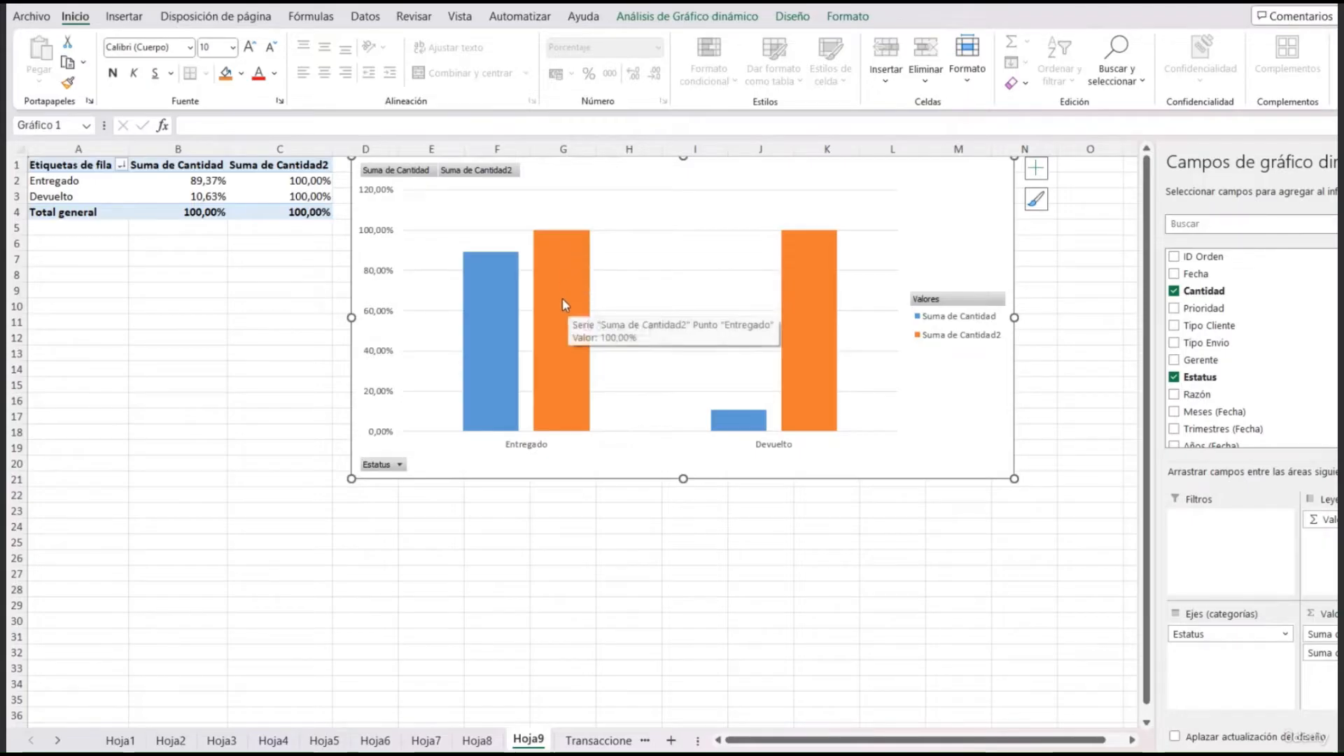
{"action": "mouse_move", "coordinate": [800, 266]}
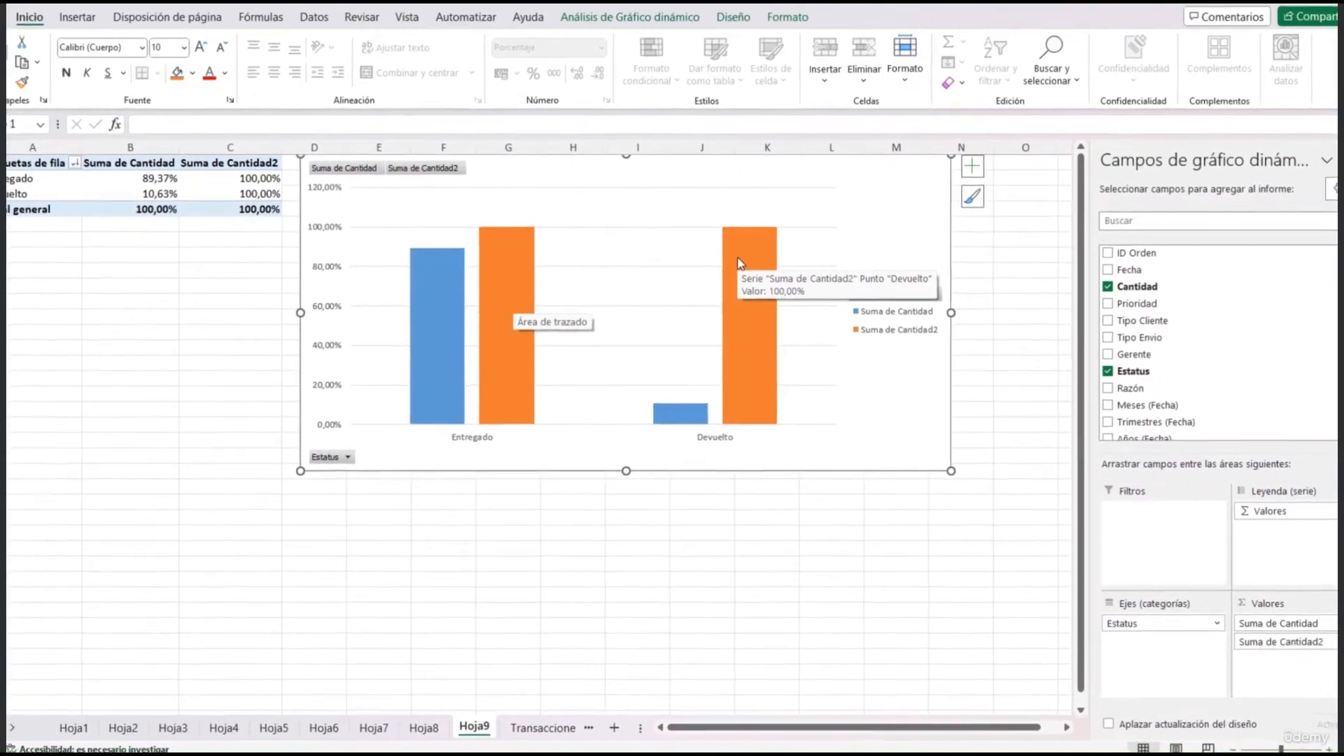
{"action": "double_click", "coordinate": [324, 306]}
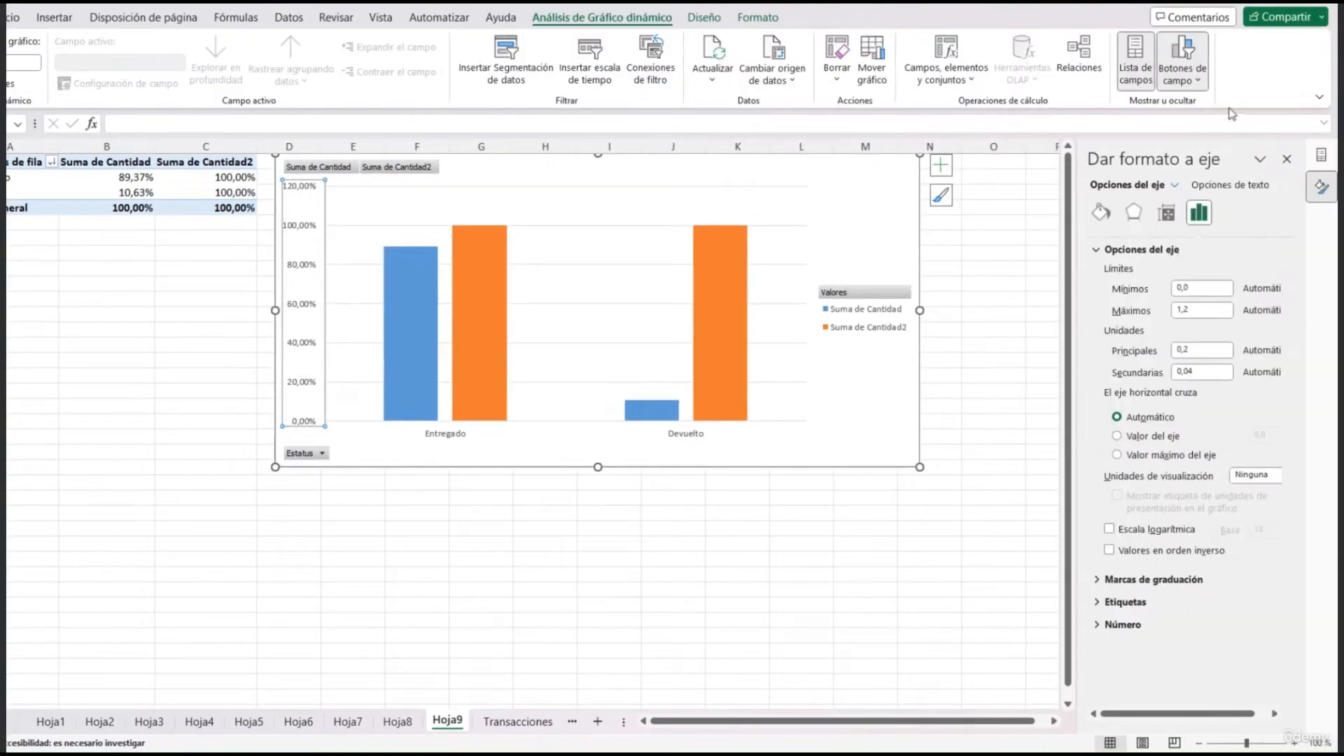
{"action": "left_click_drag", "start_coordinate": [1076, 176], "coordinate": [1017, 182]}
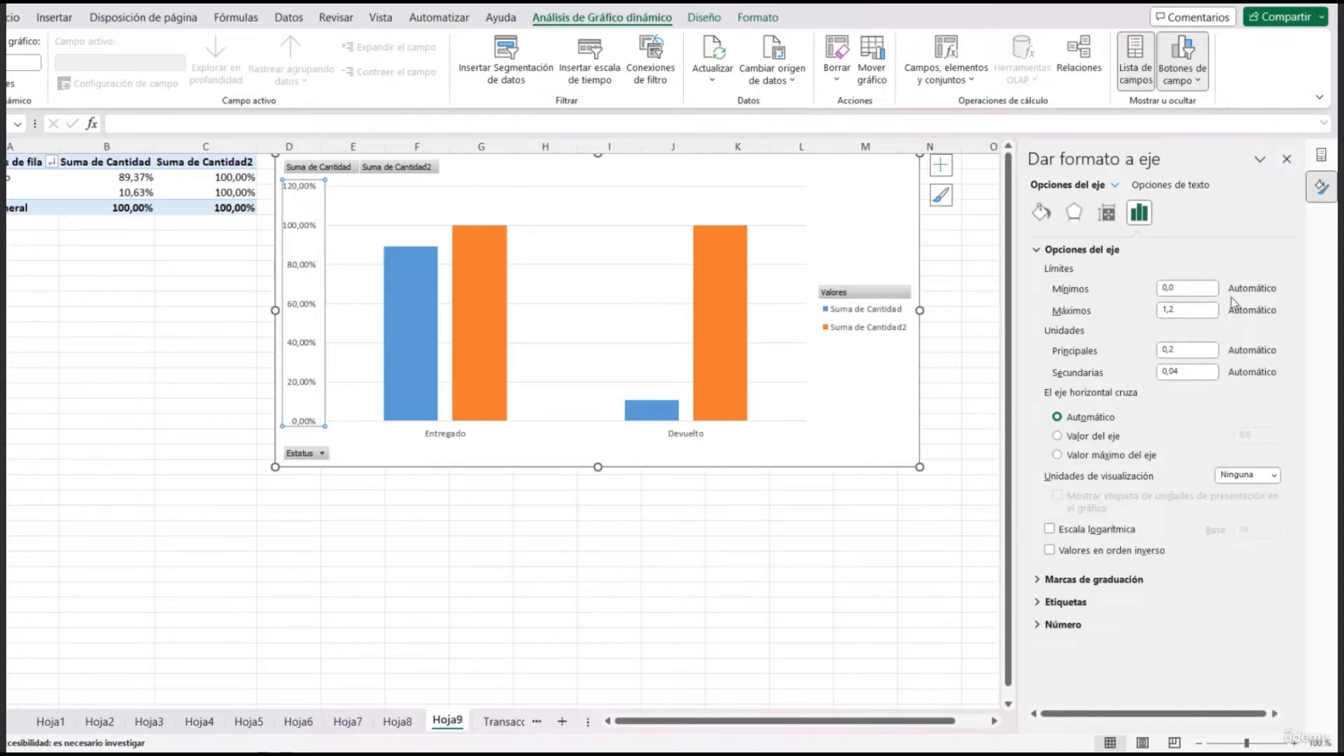
{"action": "left_click", "coordinate": [1205, 292]}
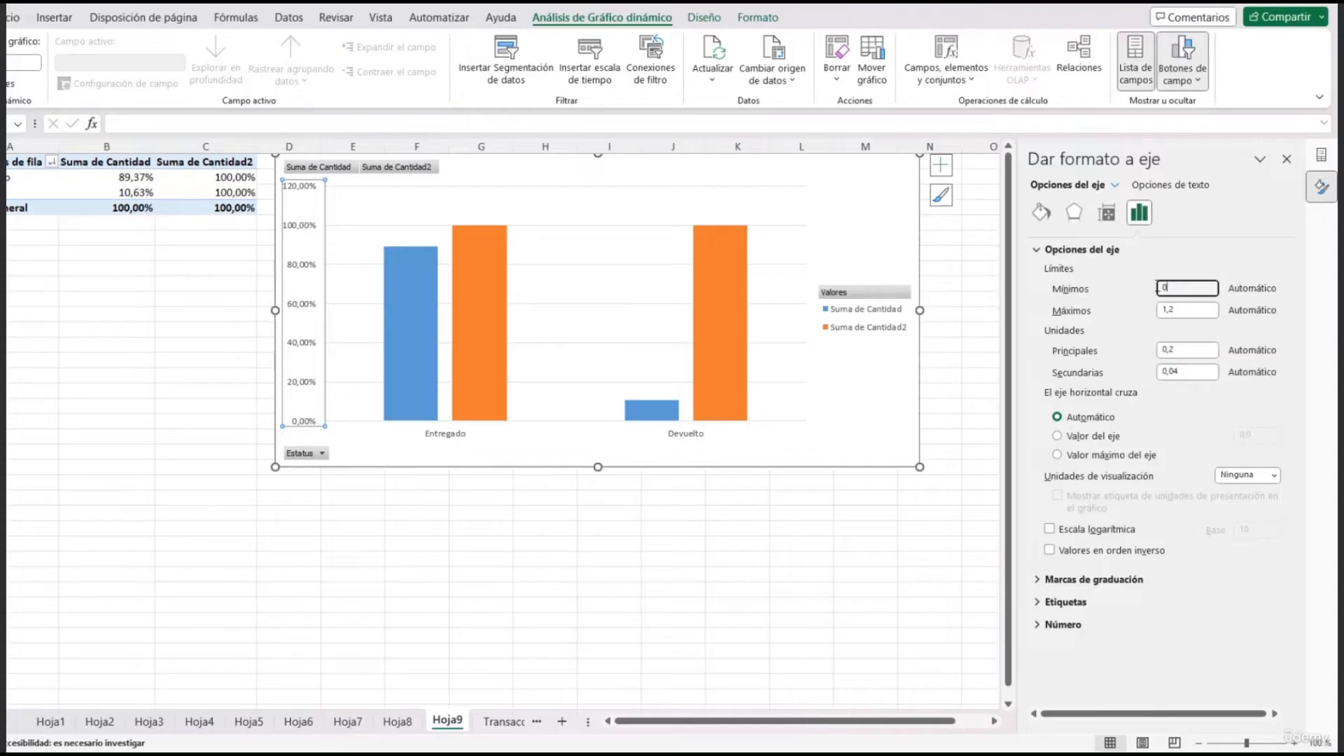
{"action": "left_click", "coordinate": [1190, 311]}
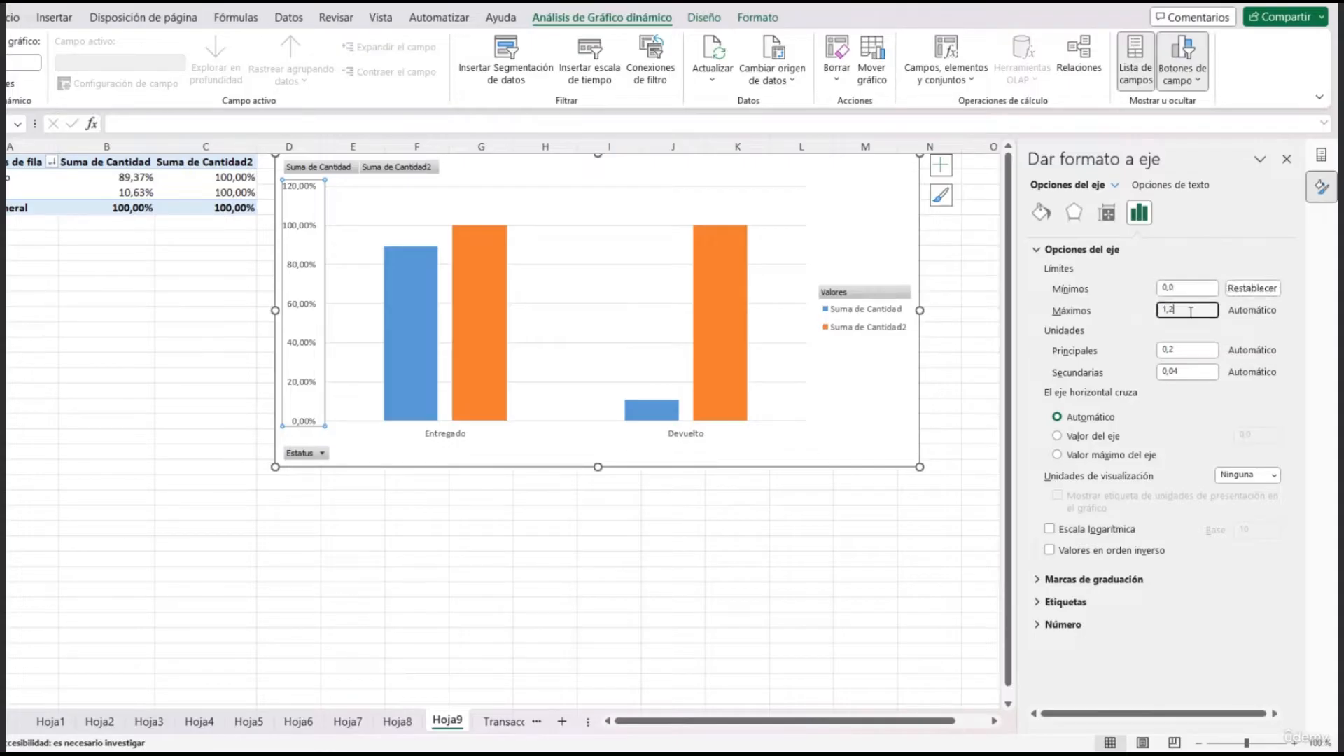
{"action": "left_click_drag", "start_coordinate": [1190, 311], "coordinate": [1140, 311]}
{"action": "left_click", "coordinate": [1185, 288]}
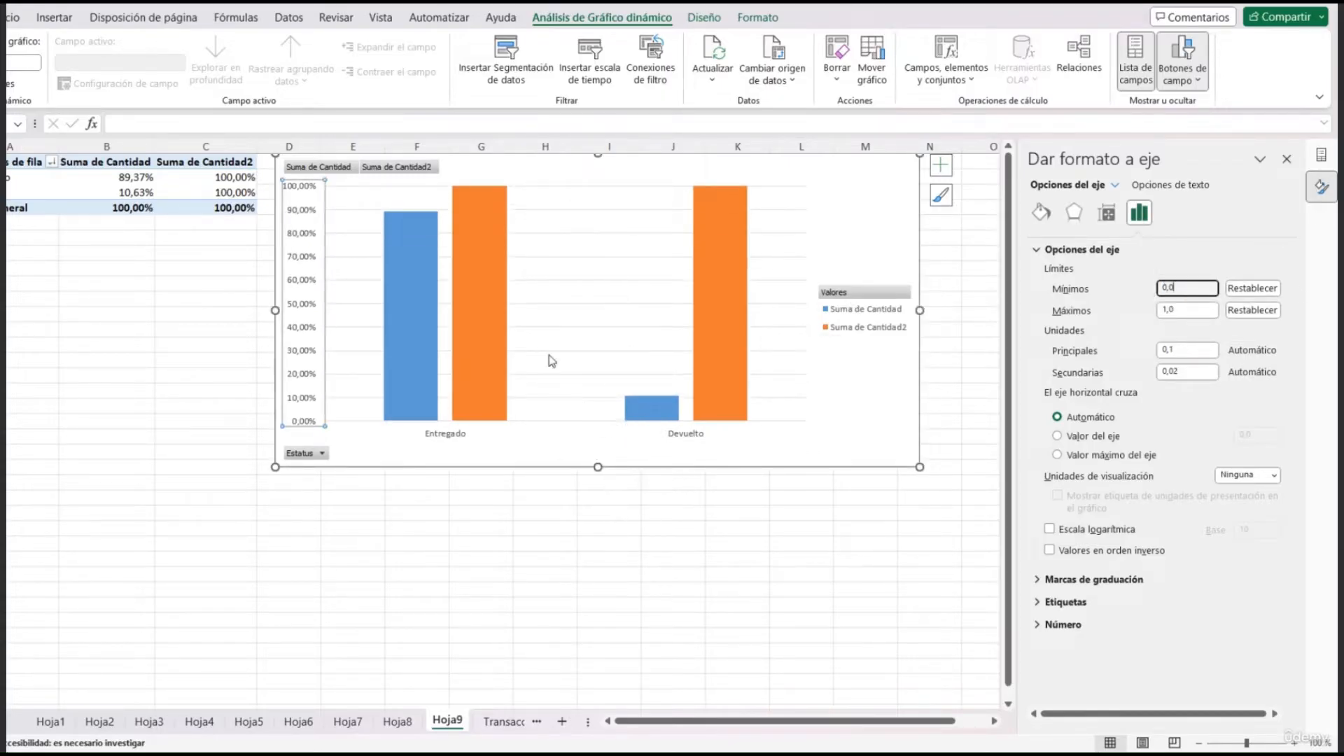
Step: Hide all the field buttons on the chart and delete its legend
{"action": "right_click", "coordinate": [300, 454]}
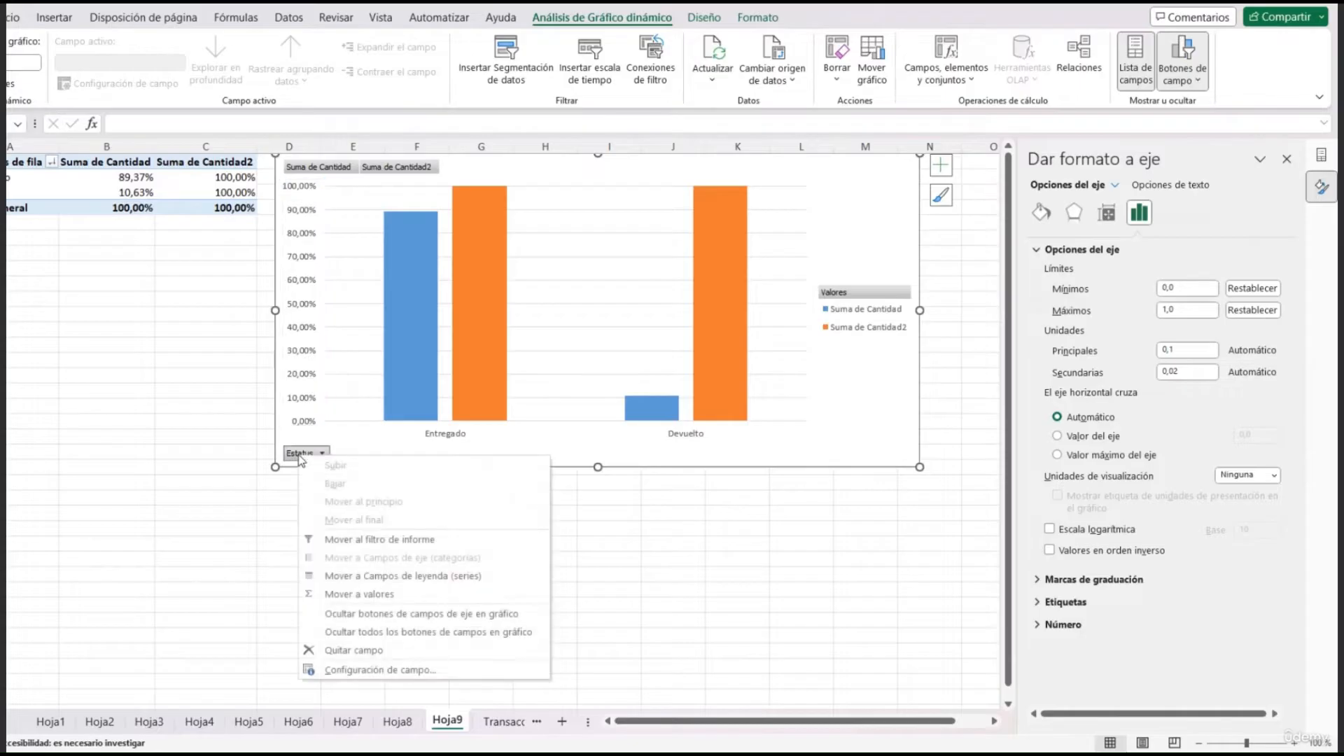
{"action": "left_click", "coordinate": [313, 634]}
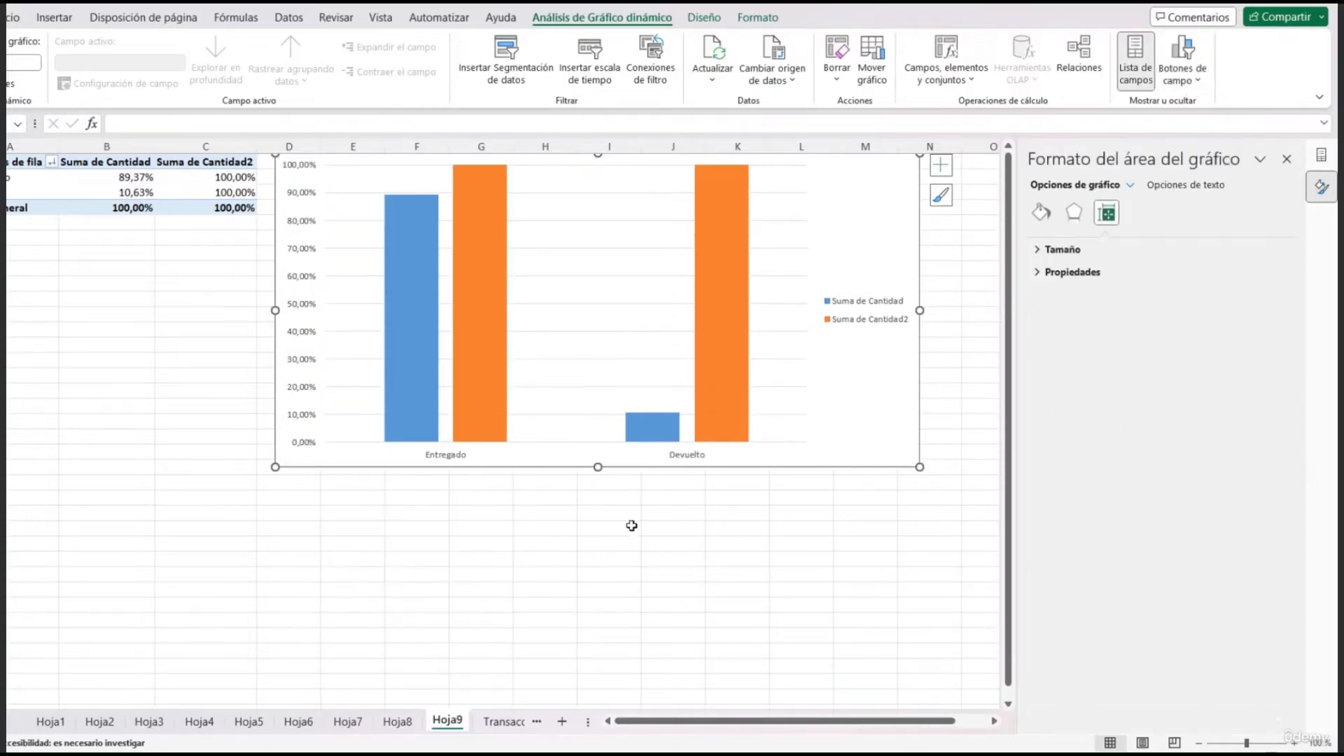
{"action": "left_click", "coordinate": [867, 318]}
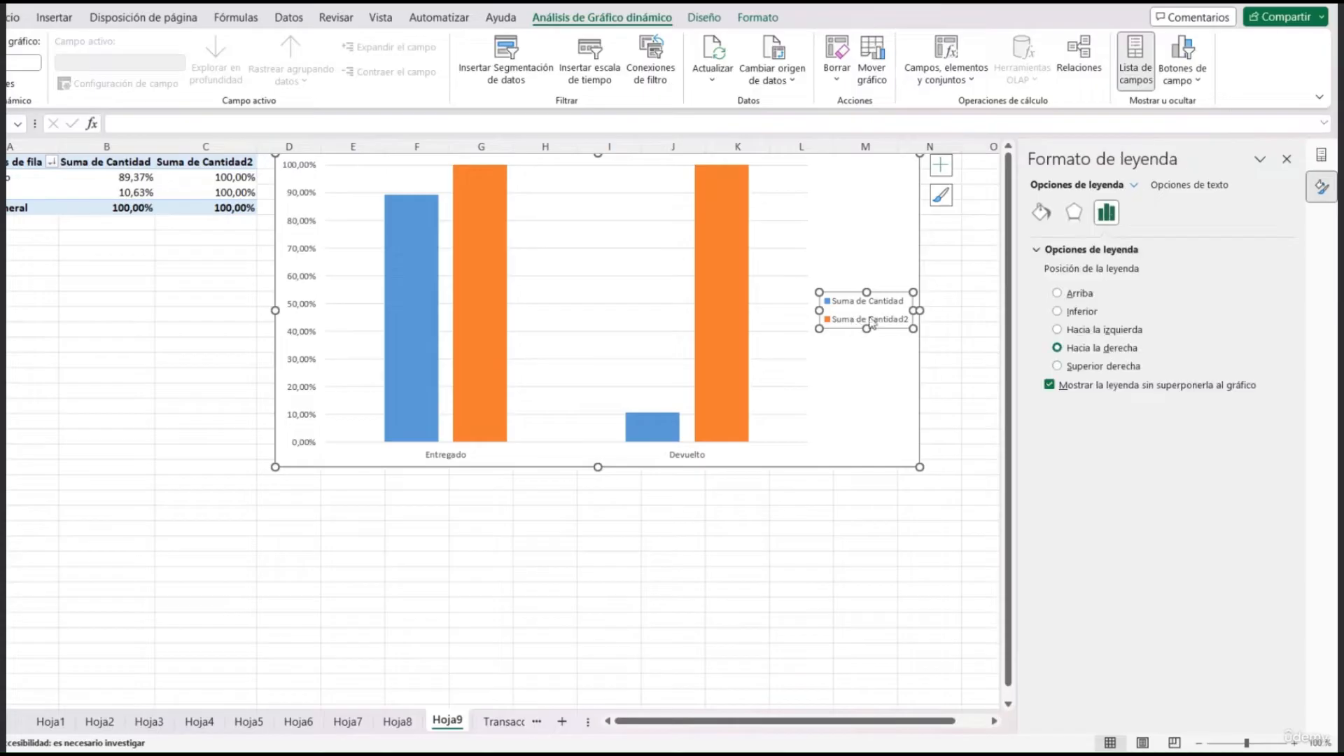
{"action": "left_click", "coordinate": [860, 372]}
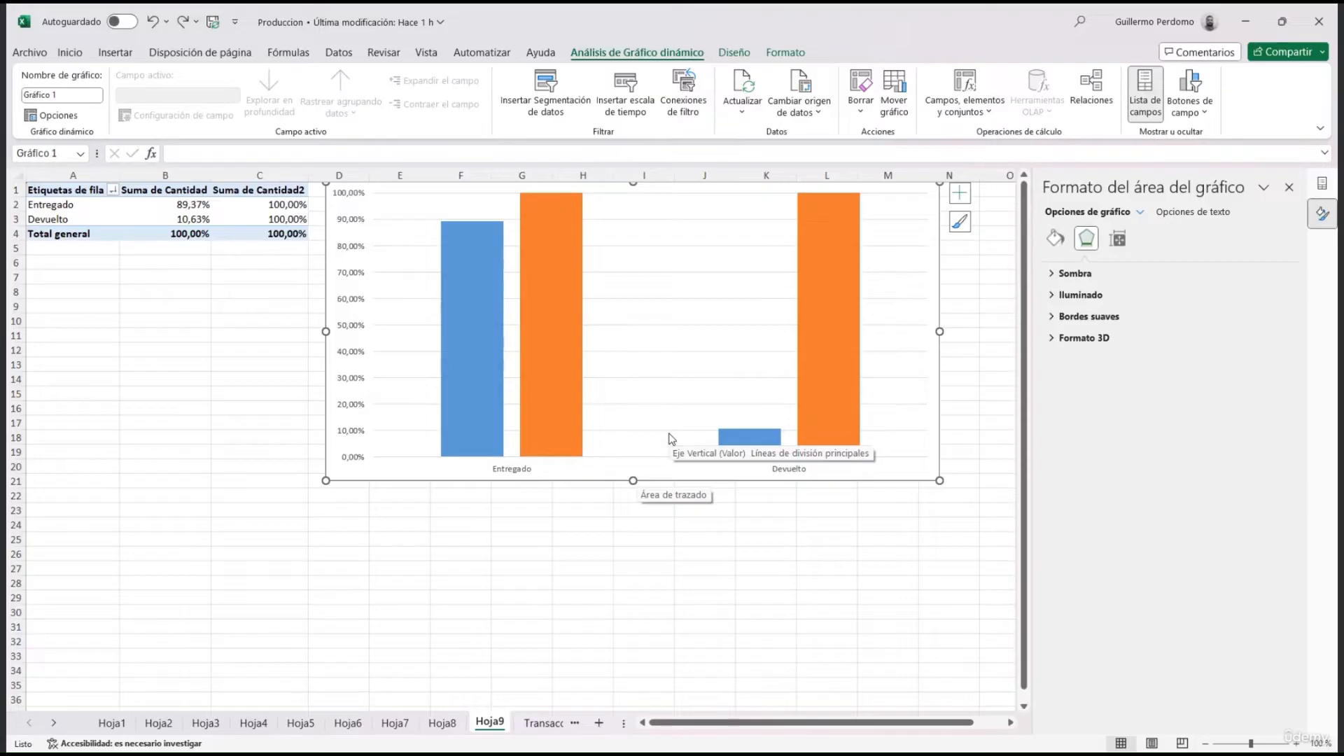
Step: Open the stock image library with an empty cell selected and look through its icons, cutout people, stickers, illustrations and cartoon people
{"action": "left_click", "coordinate": [256, 393]}
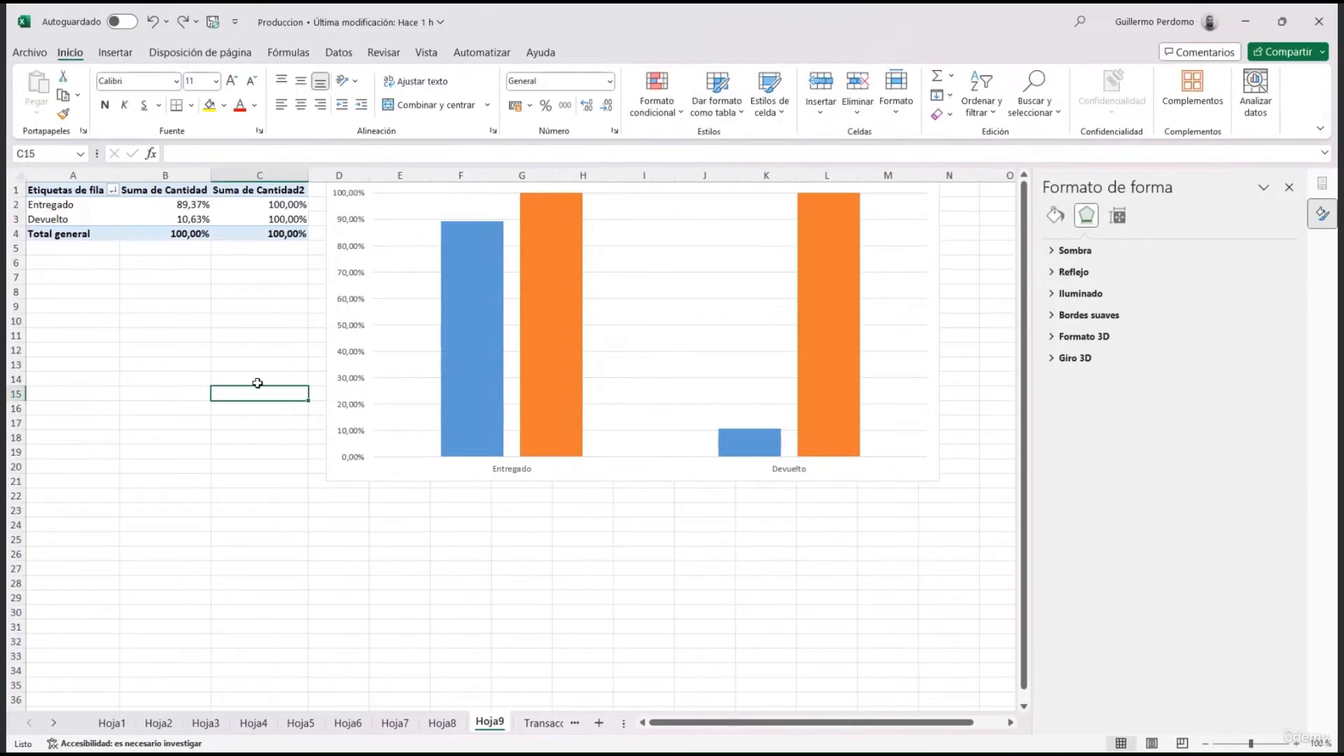
{"action": "left_click", "coordinate": [116, 54]}
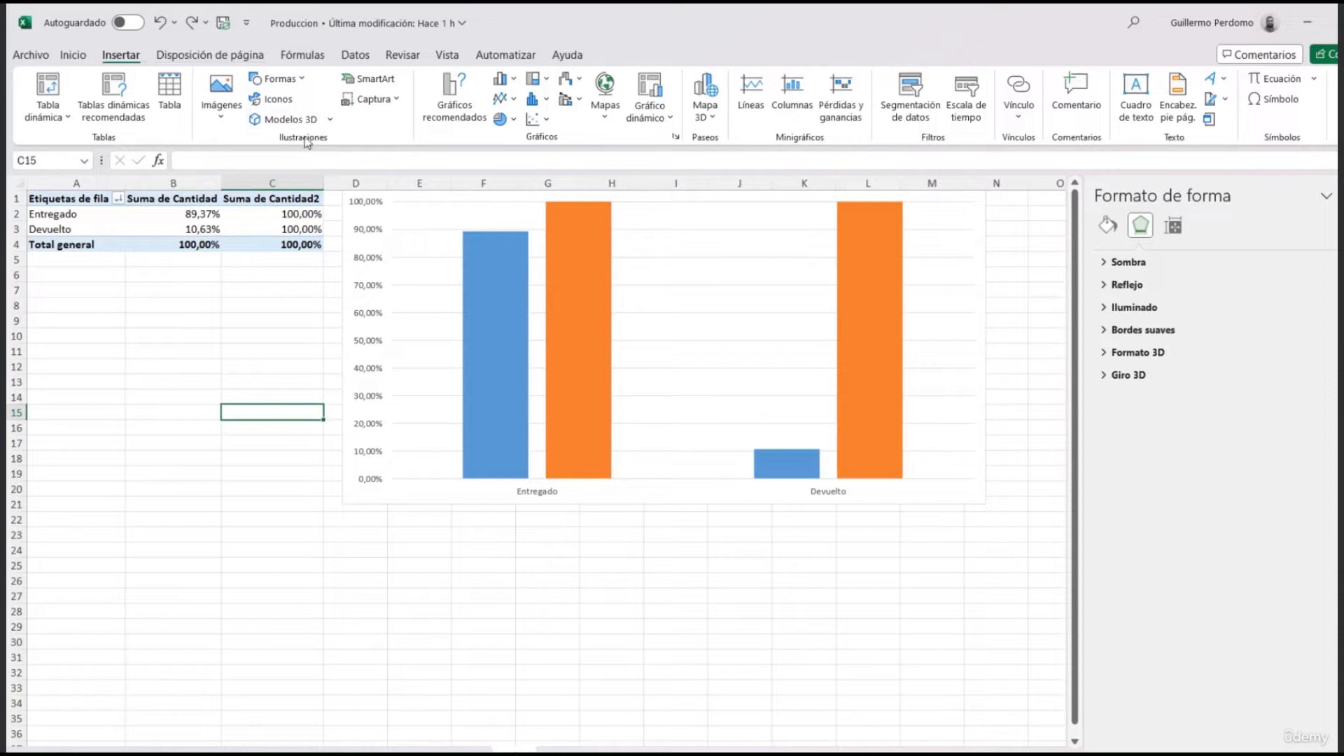
{"action": "left_click", "coordinate": [287, 101]}
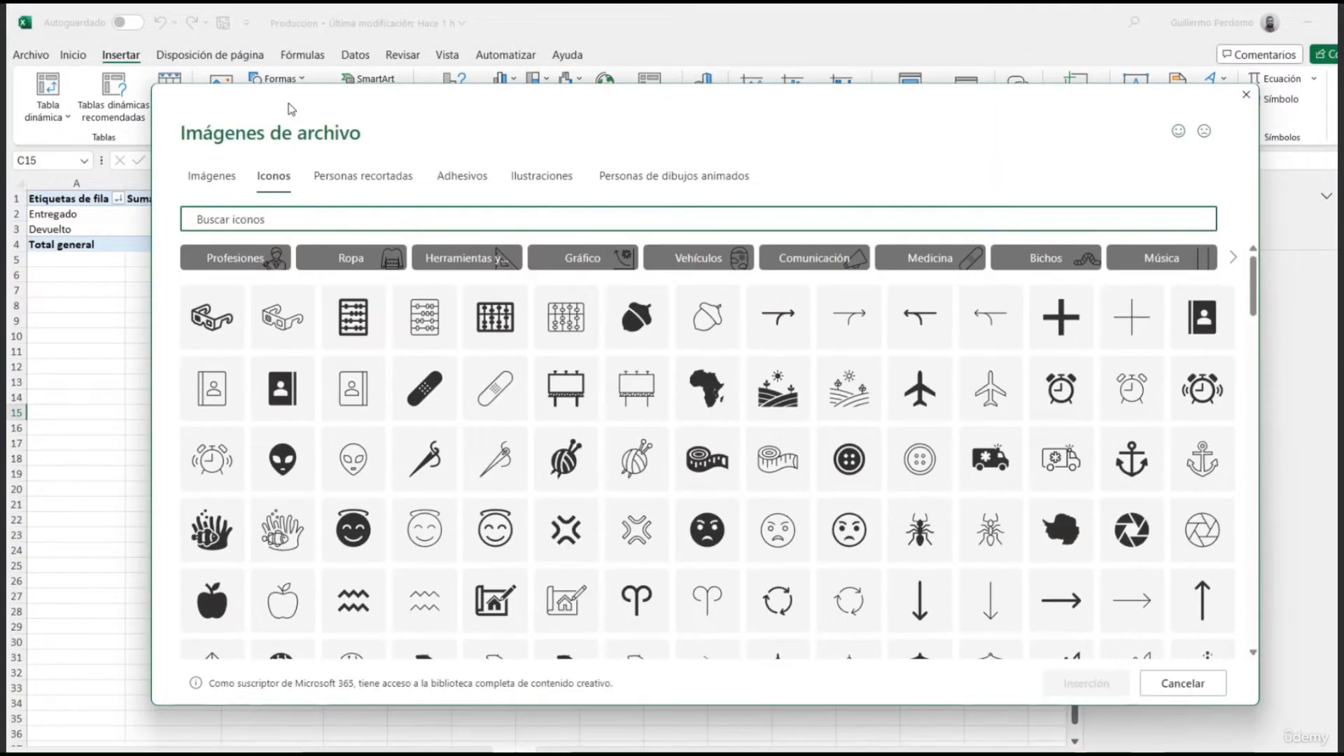
{"action": "left_click", "coordinate": [364, 176]}
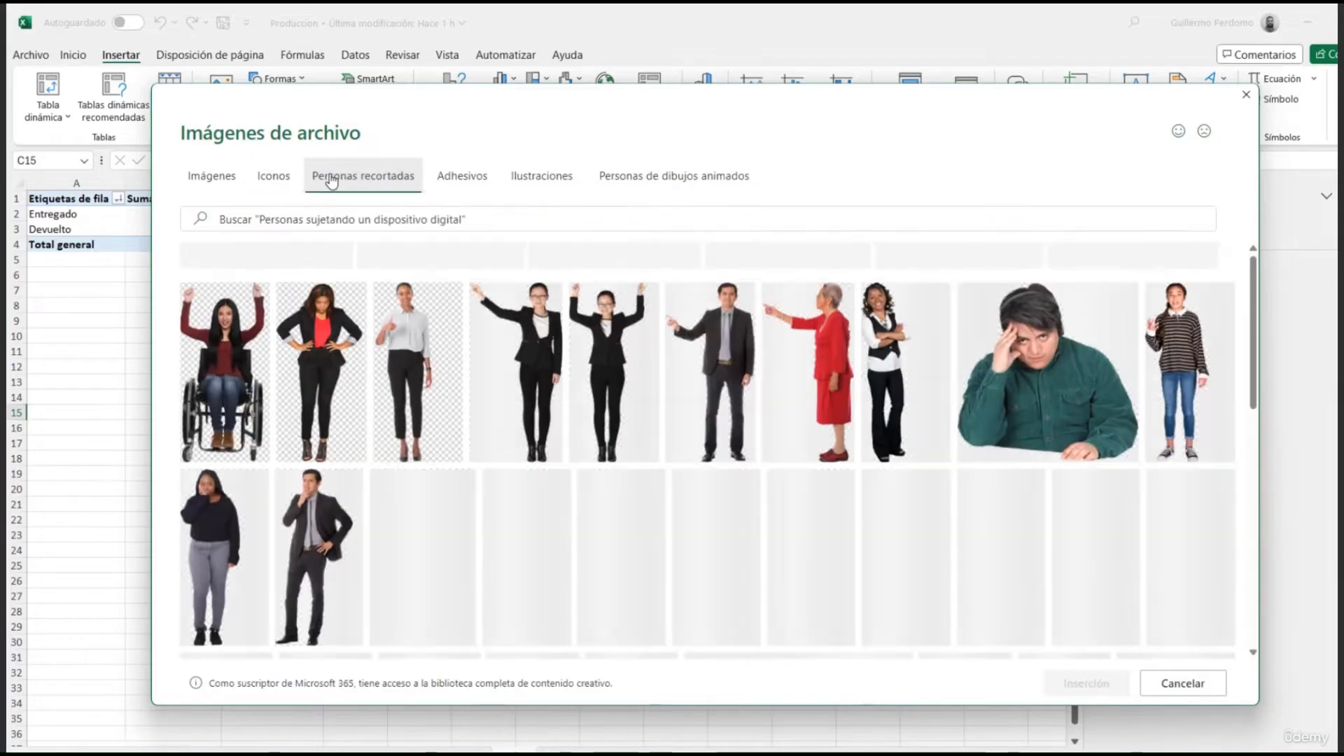
{"action": "left_click", "coordinate": [446, 178]}
{"action": "left_click", "coordinate": [541, 176]}
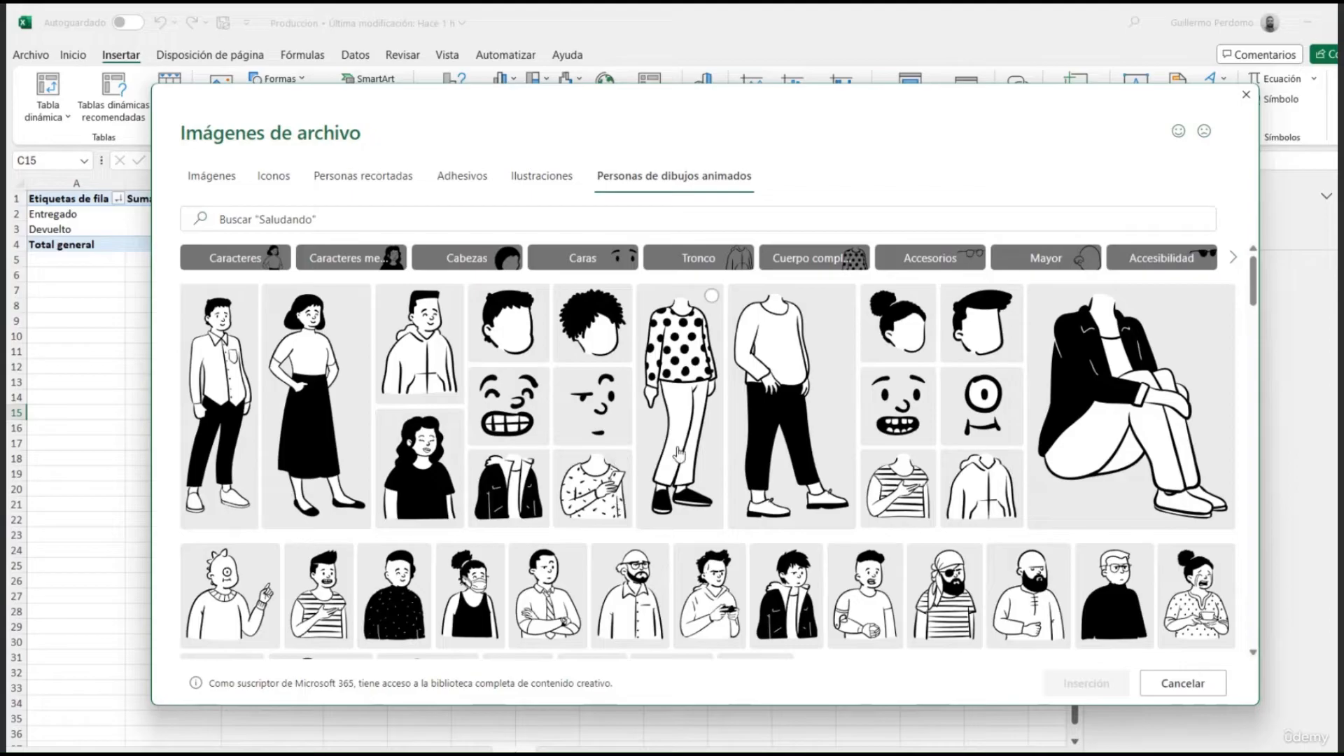
Step: Search the stock photos for "bombillas" and insert the blackboard picture of hanging white bulbs with one yellow bulb
{"action": "left_click", "coordinate": [220, 190]}
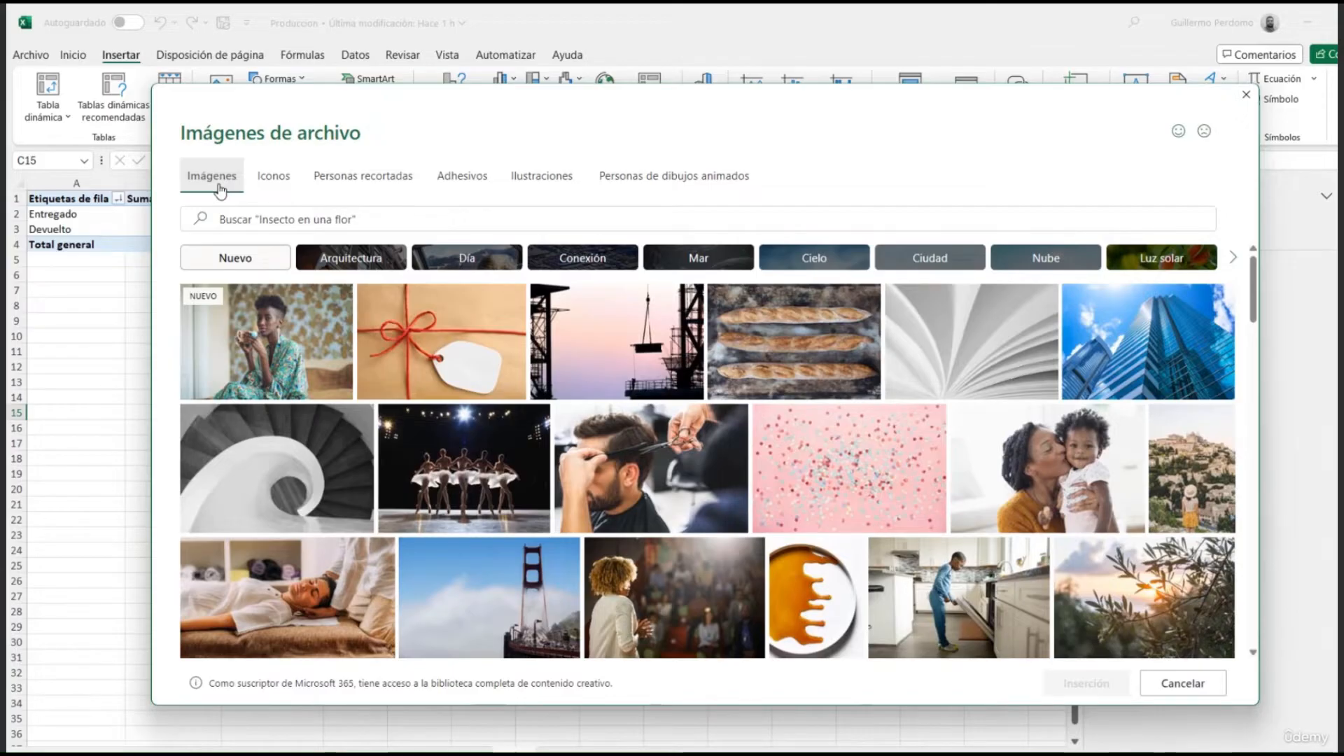
{"action": "left_click", "coordinate": [274, 217]}
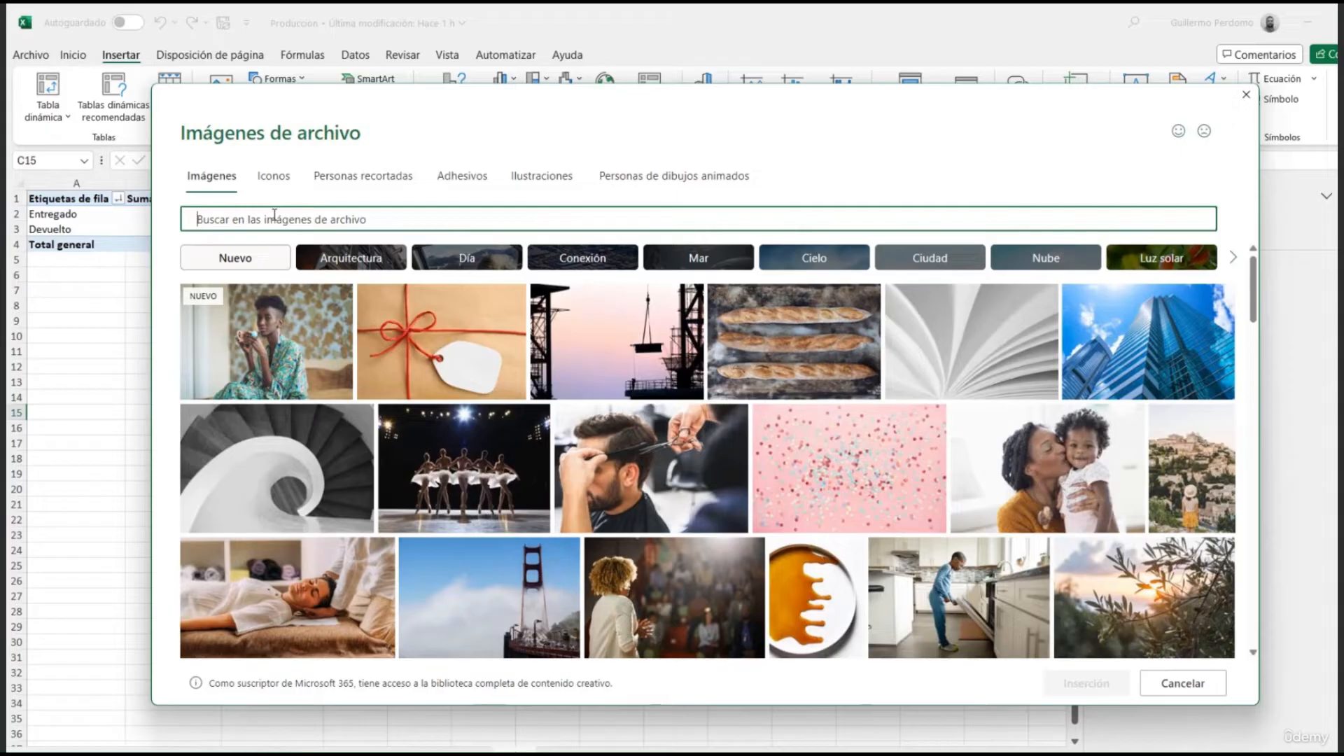
{"action": "type", "text": "bombillas"}
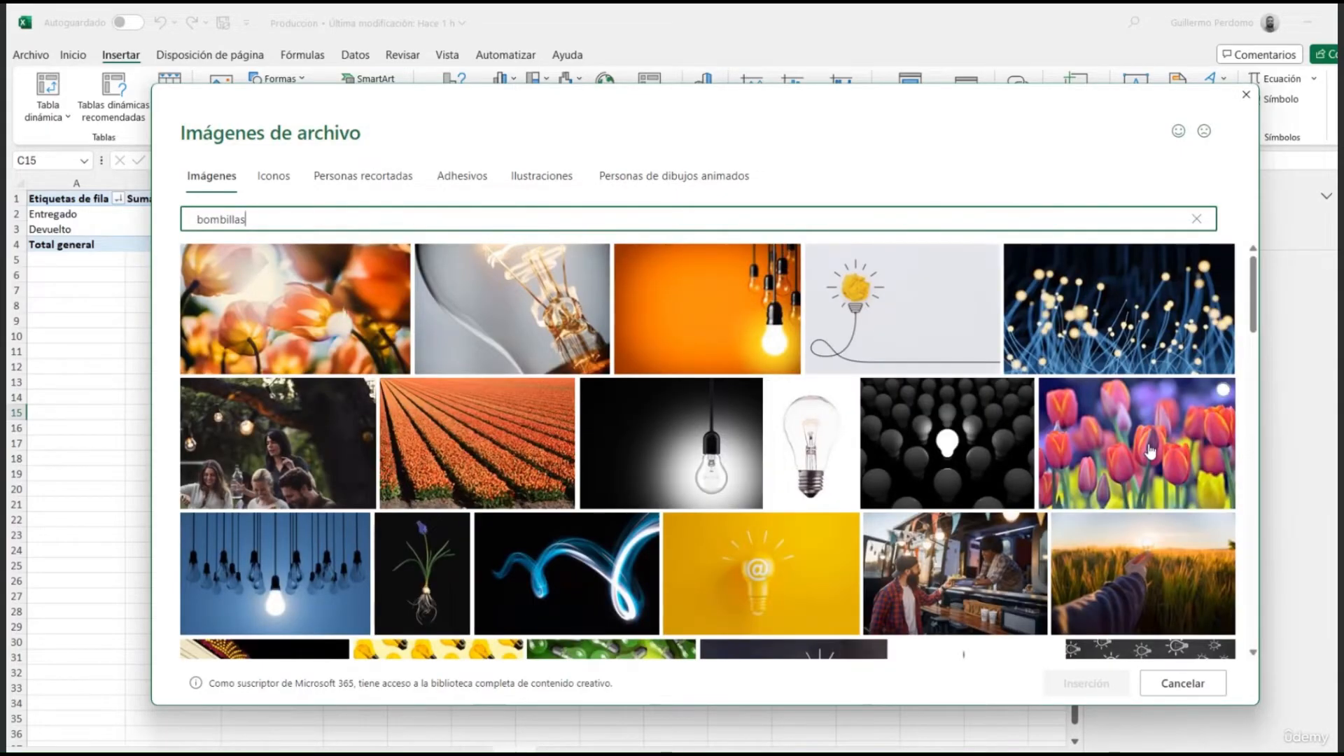
{"action": "scroll", "coordinate": [1152, 452], "scroll_direction": "down", "scroll_amount": 5}
{"action": "scroll", "coordinate": [1149, 453], "scroll_direction": "down", "scroll_amount": 10}
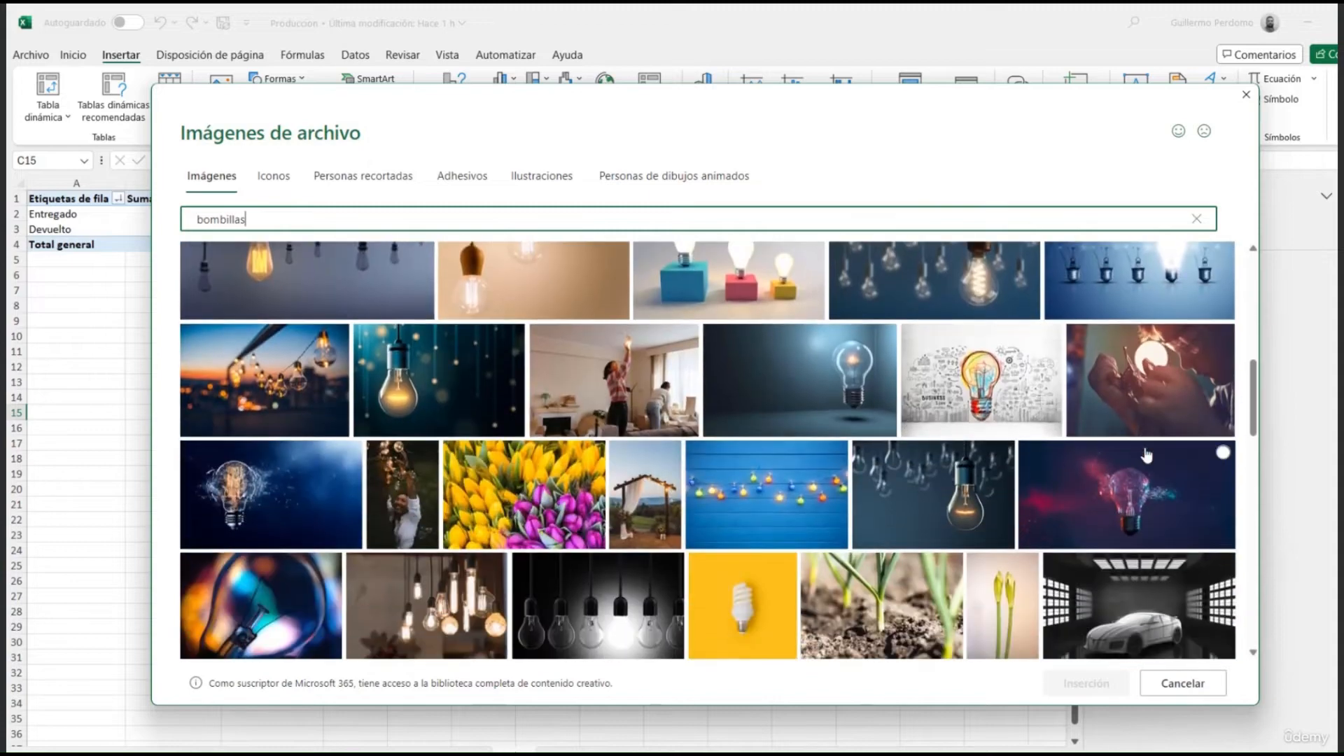
{"action": "scroll", "coordinate": [1145, 456], "scroll_direction": "down", "scroll_amount": 4}
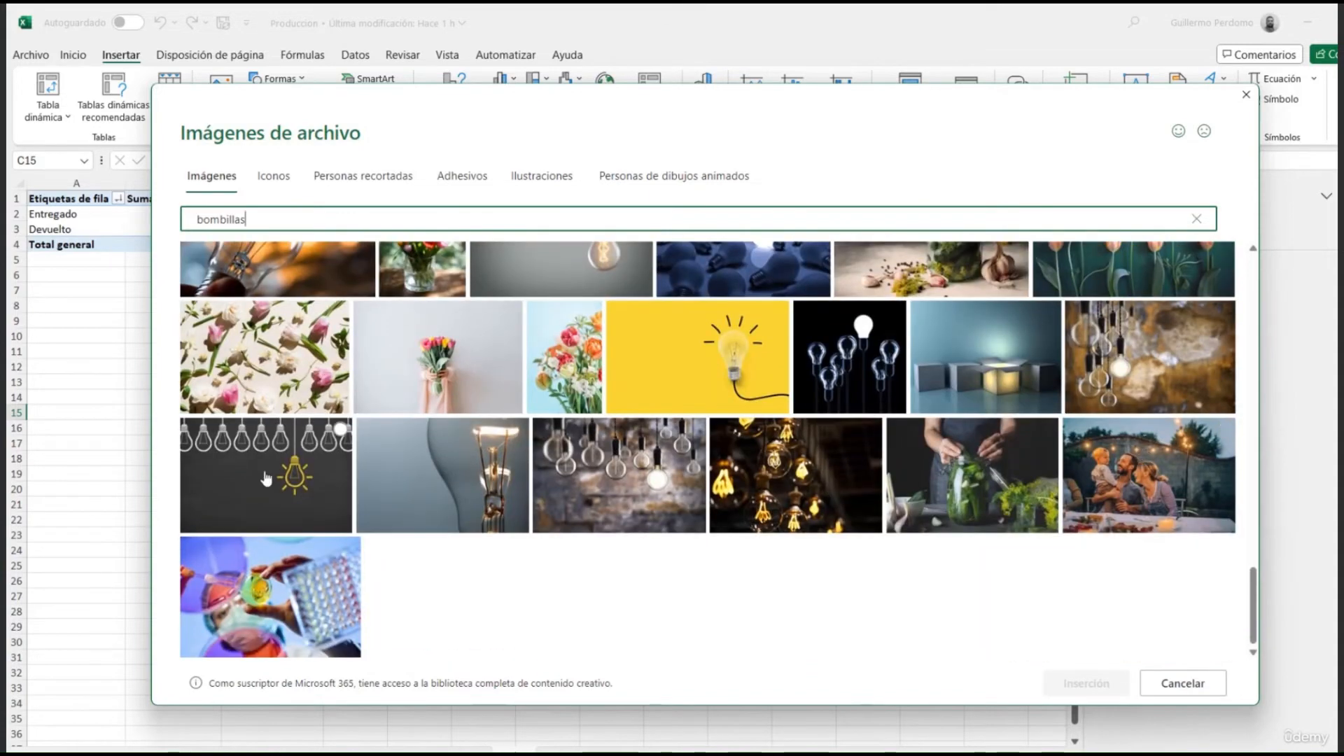
{"action": "left_click", "coordinate": [266, 475]}
{"action": "left_click", "coordinate": [1053, 679]}
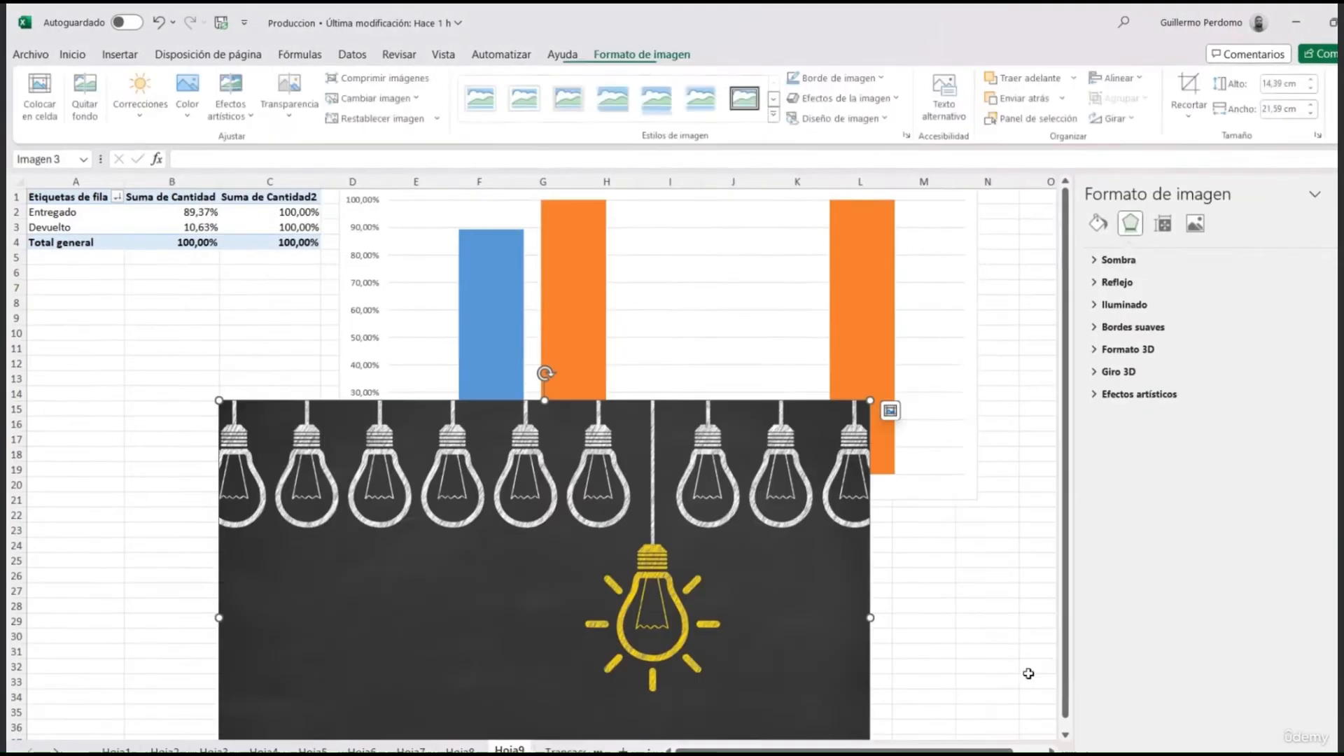
Step: Move the bulb picture below the chart and crop its sides to a vertical strip around the yellow bulb, about 6,26 cm wide
{"action": "scroll", "coordinate": [734, 493], "scroll_direction": "down", "scroll_amount": 3}
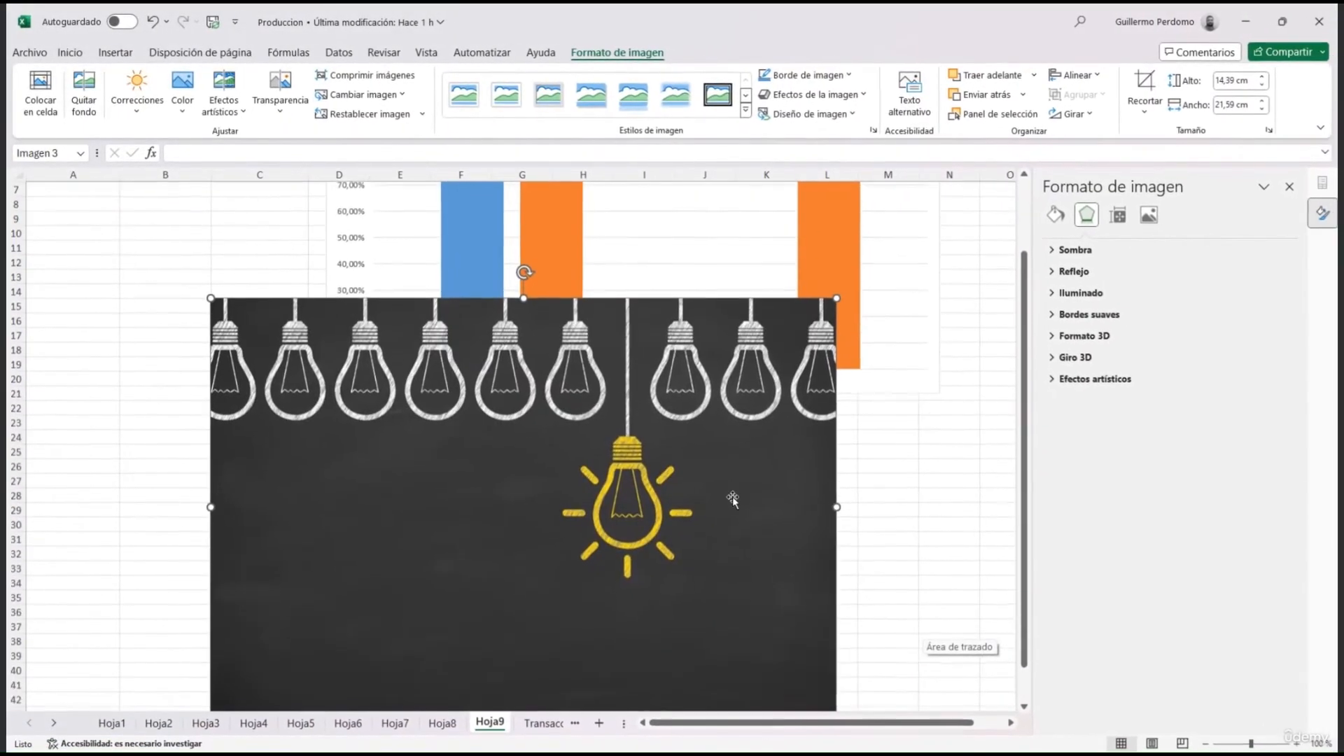
{"action": "scroll", "coordinate": [627, 485], "scroll_direction": "down", "scroll_amount": 2, "text": "ctrl"}
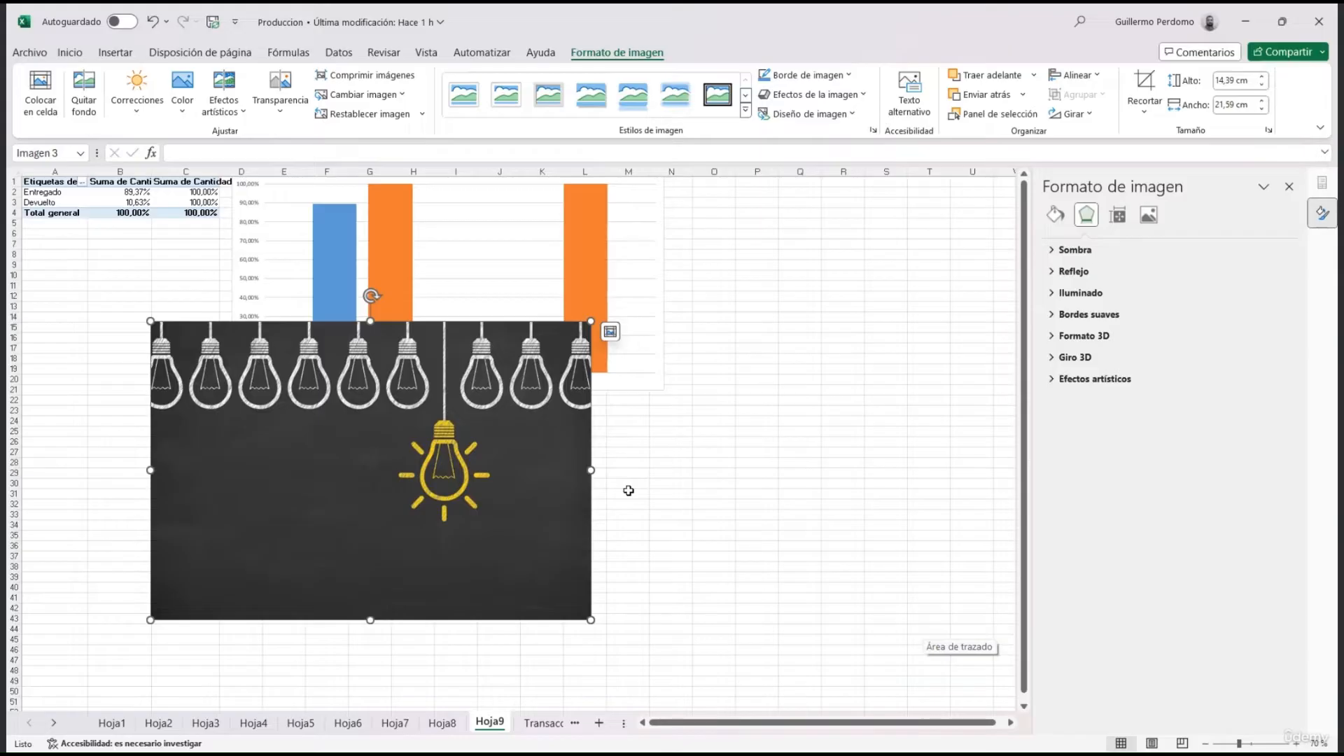
{"action": "left_click_drag", "start_coordinate": [558, 444], "coordinate": [704, 531]}
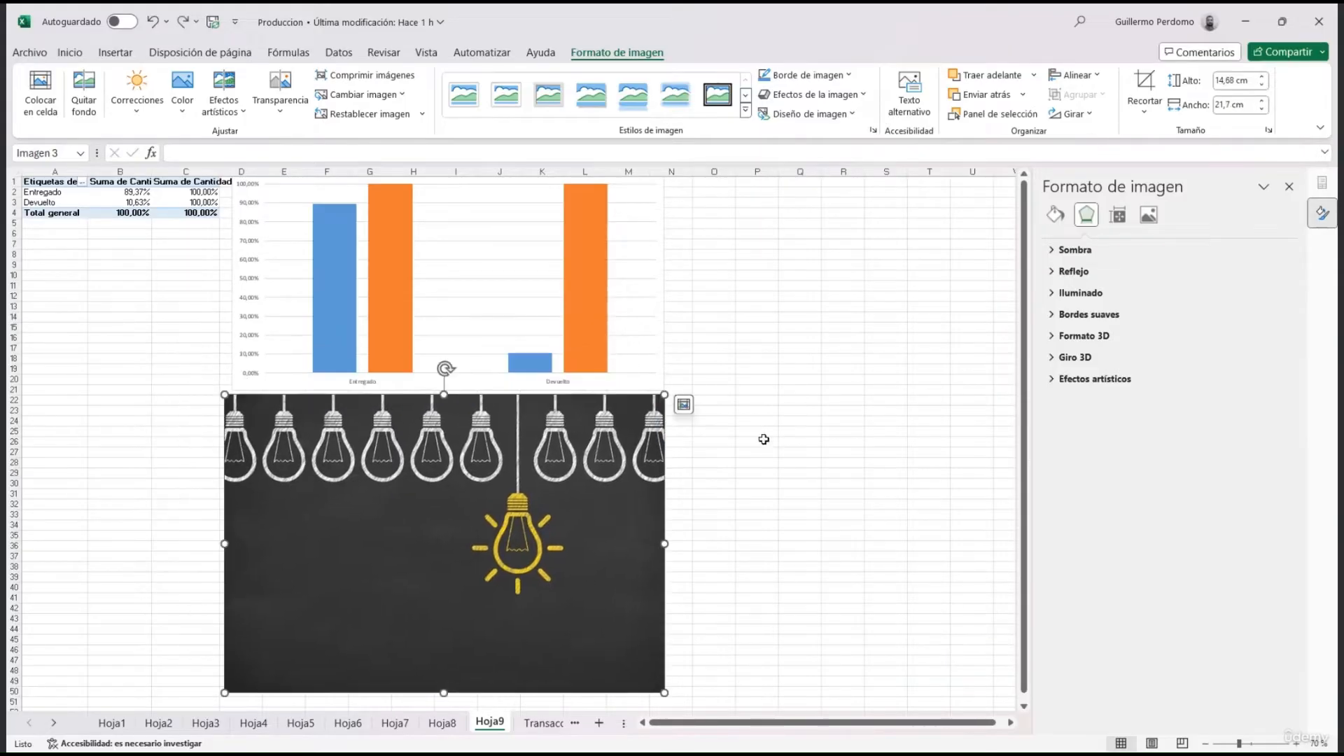
{"action": "left_click", "coordinate": [1145, 87]}
{"action": "left_click_drag", "start_coordinate": [664, 543], "coordinate": [581, 539]}
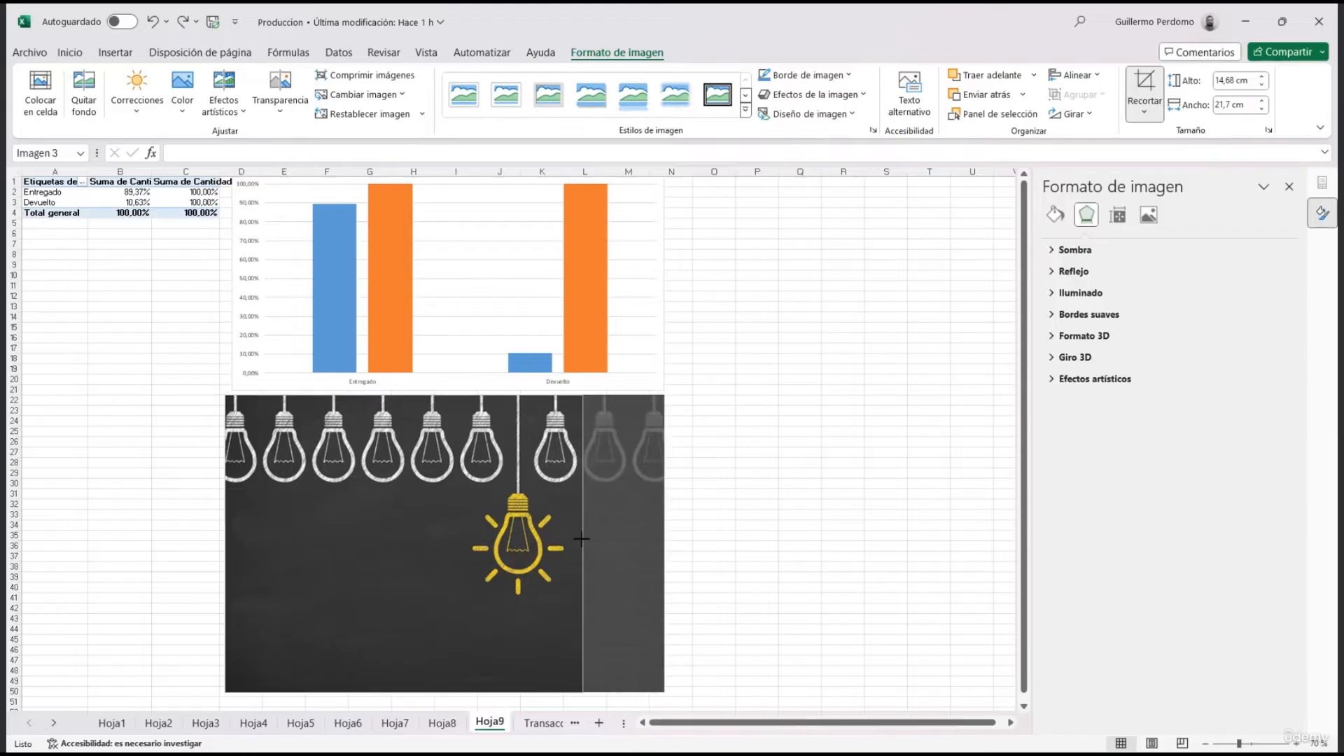
{"action": "left_click_drag", "start_coordinate": [224, 539], "coordinate": [443, 532]}
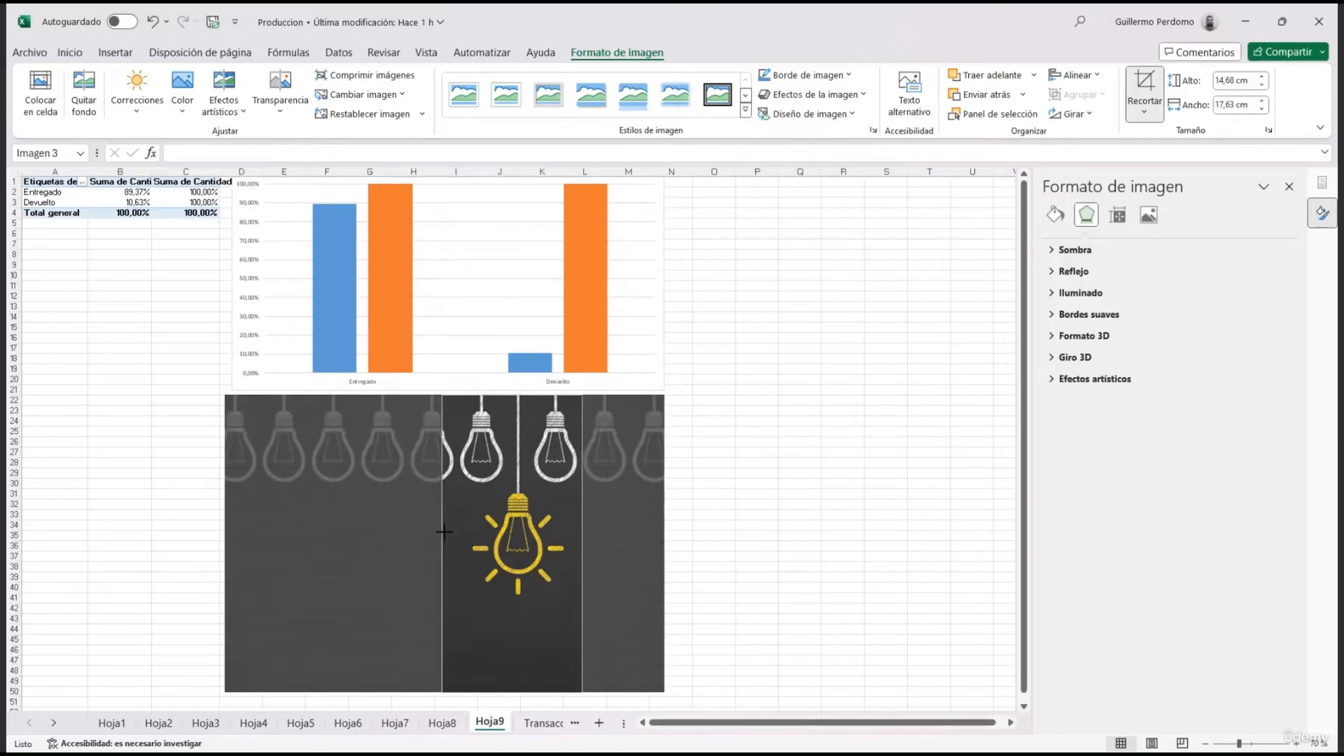
{"action": "left_click", "coordinate": [797, 534]}
Step: Duplicate the cropped bulb picture twice and arrange the three pictures side by side below the chart
{"action": "left_click_drag", "start_coordinate": [523, 511], "coordinate": [470, 518]}
{"action": "key", "text": "ctrl+d"}
{"action": "key", "text": "ctrl+d"}
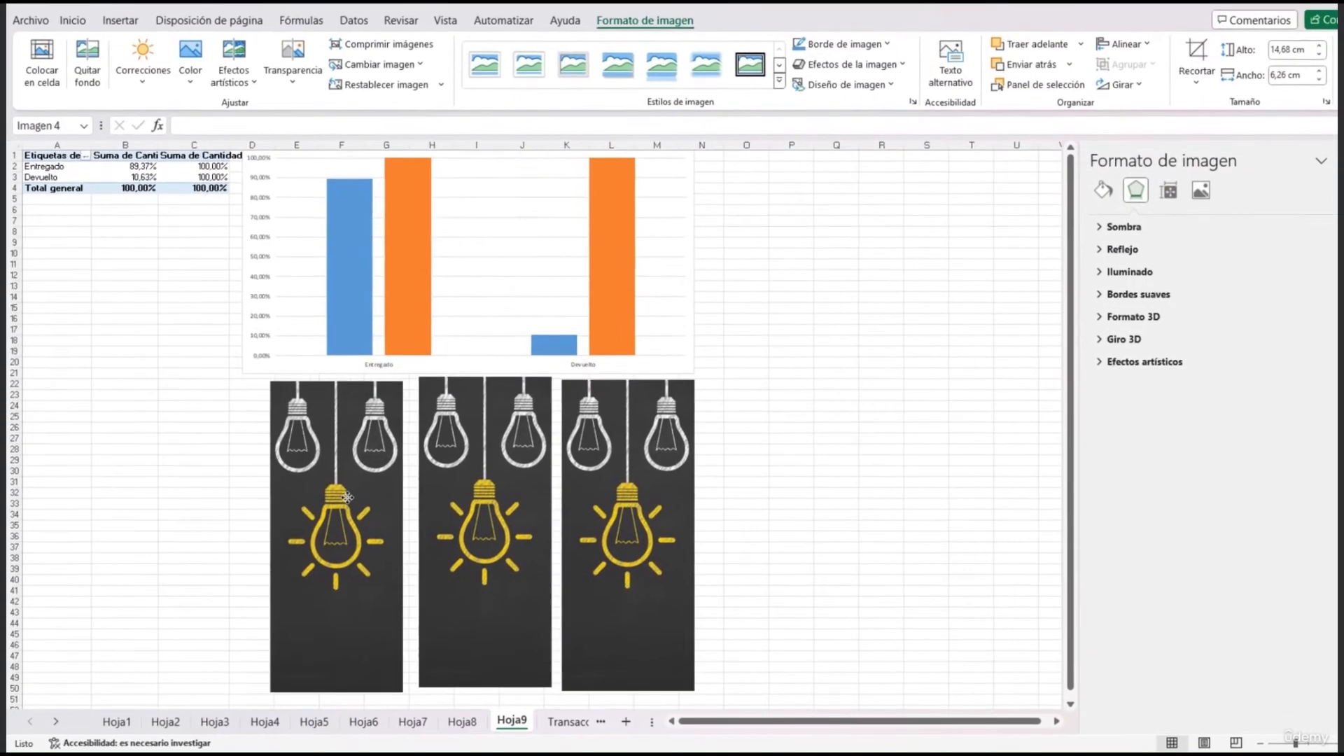
Step: Recolor the rightmost bulb picture with the light gray variation
{"action": "left_click", "coordinate": [632, 466]}
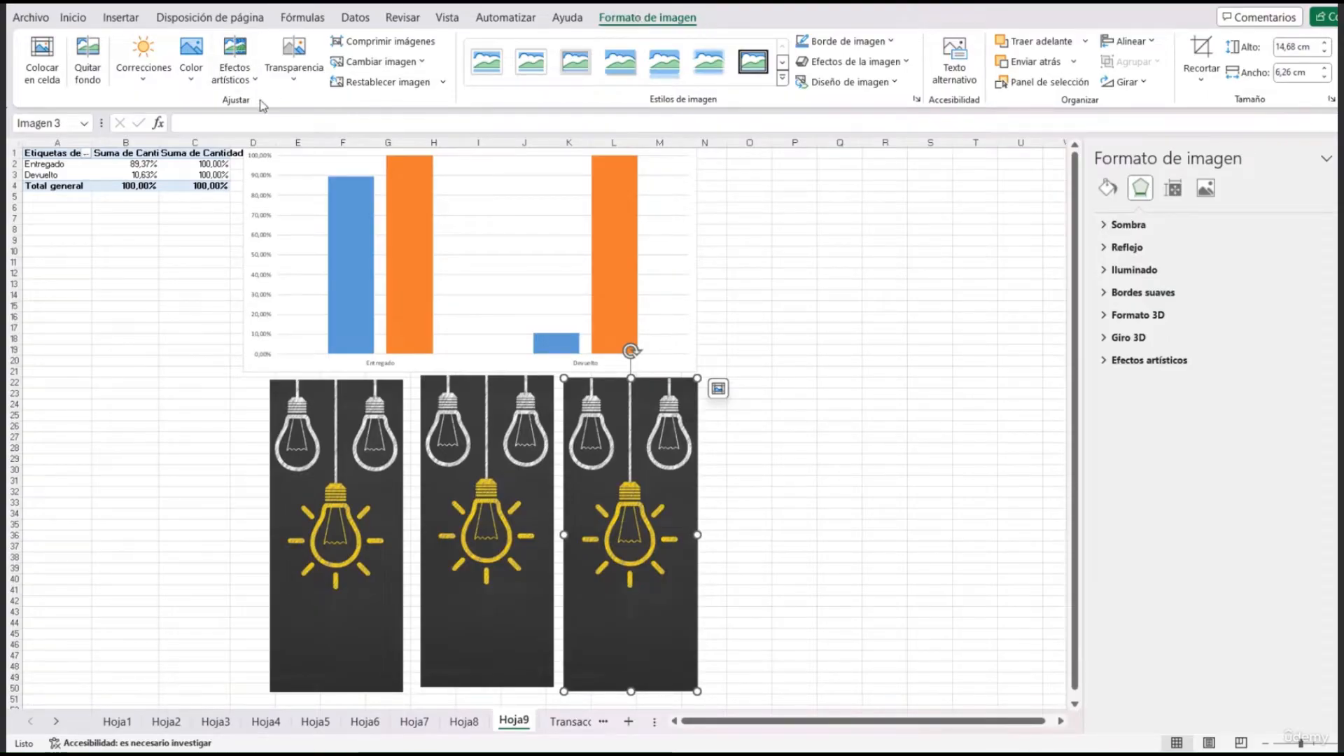
{"action": "left_click", "coordinate": [197, 80]}
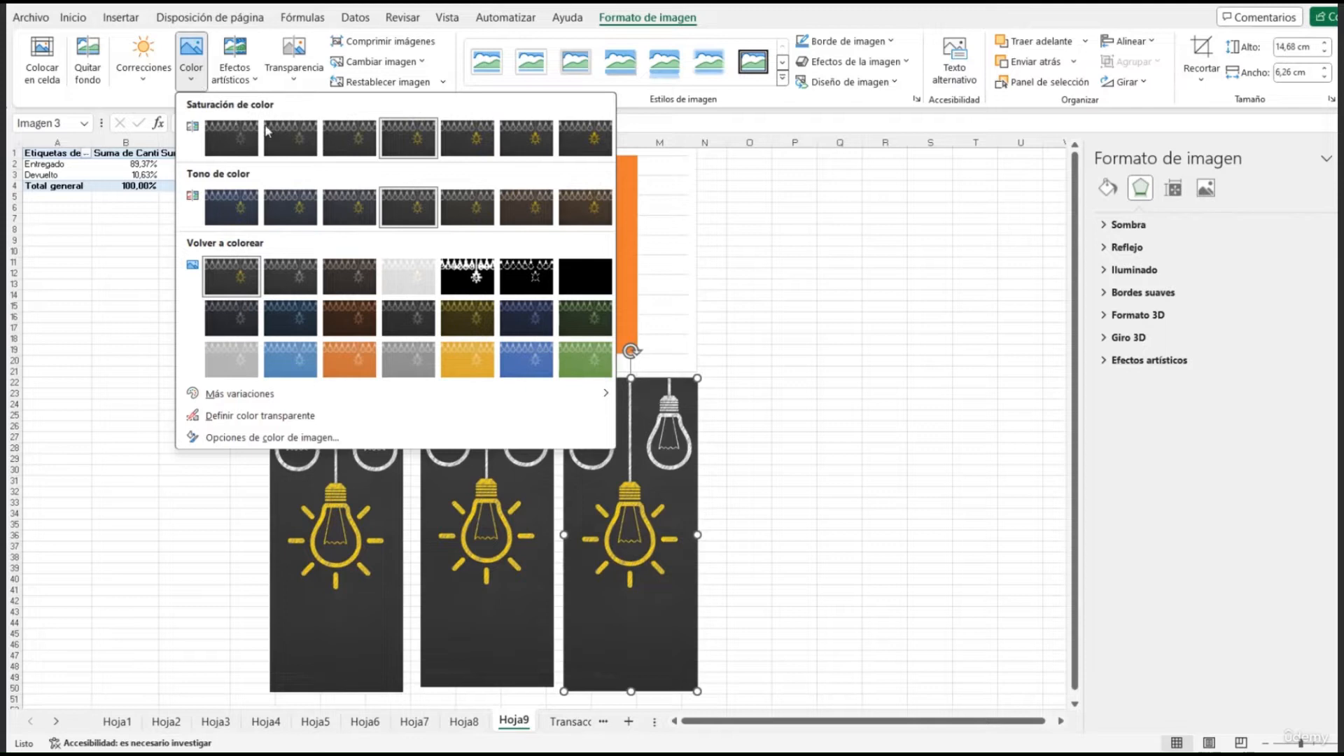
{"action": "left_click", "coordinate": [231, 359]}
Step: Nudge the middle bulb picture down level with the others and recolor it with the light green variation
{"action": "left_click", "coordinate": [487, 450]}
{"action": "left_click_drag", "start_coordinate": [487, 450], "coordinate": [486, 457]}
{"action": "left_click", "coordinate": [191, 63]}
{"action": "left_click", "coordinate": [586, 359]}
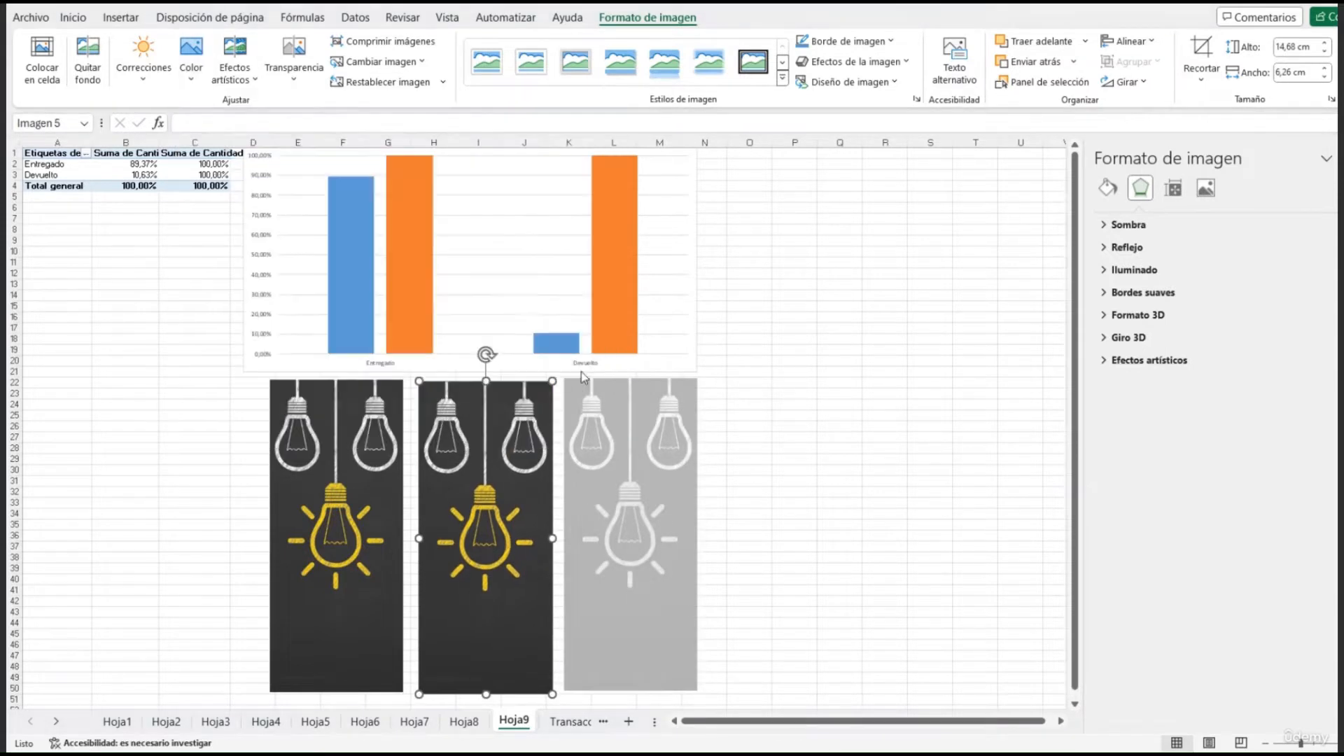
Step: Recolor the leftmost bulb picture with the light orange variation
{"action": "left_click", "coordinate": [367, 450]}
{"action": "left_click", "coordinate": [191, 63]}
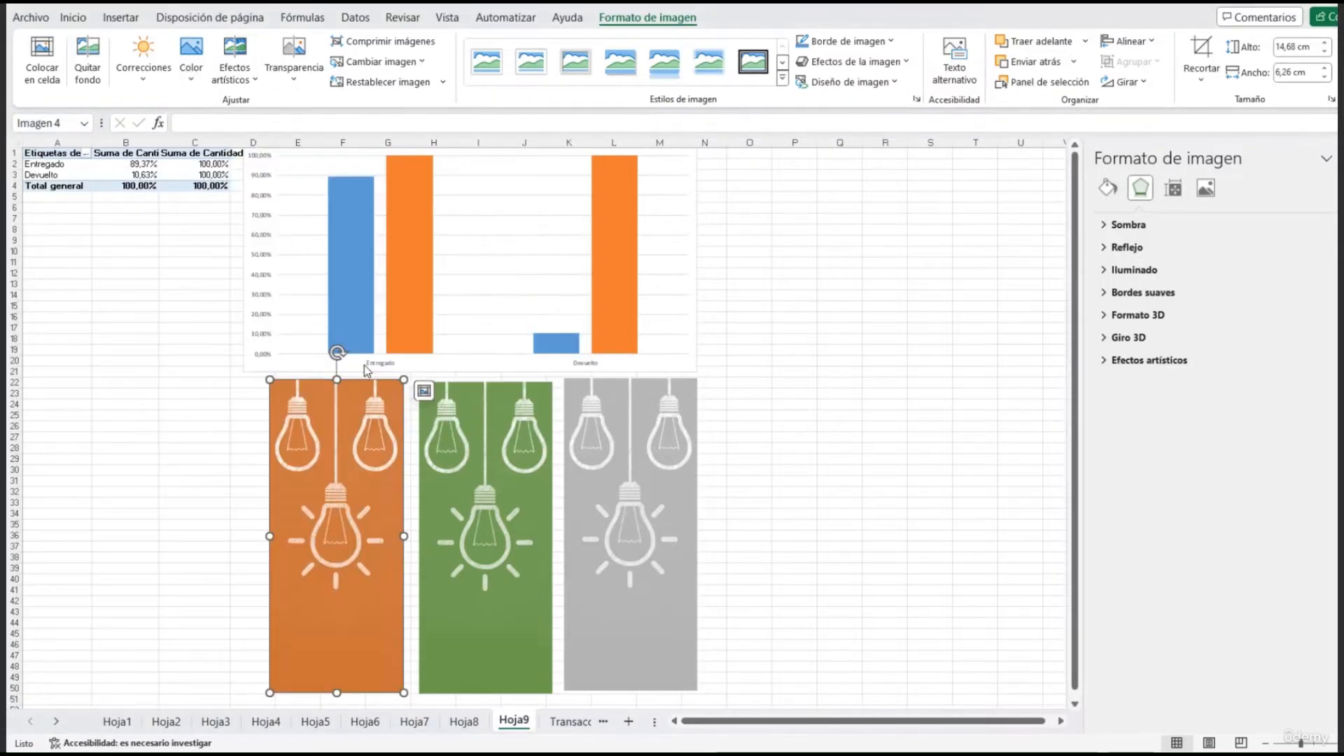
{"action": "left_click", "coordinate": [353, 358]}
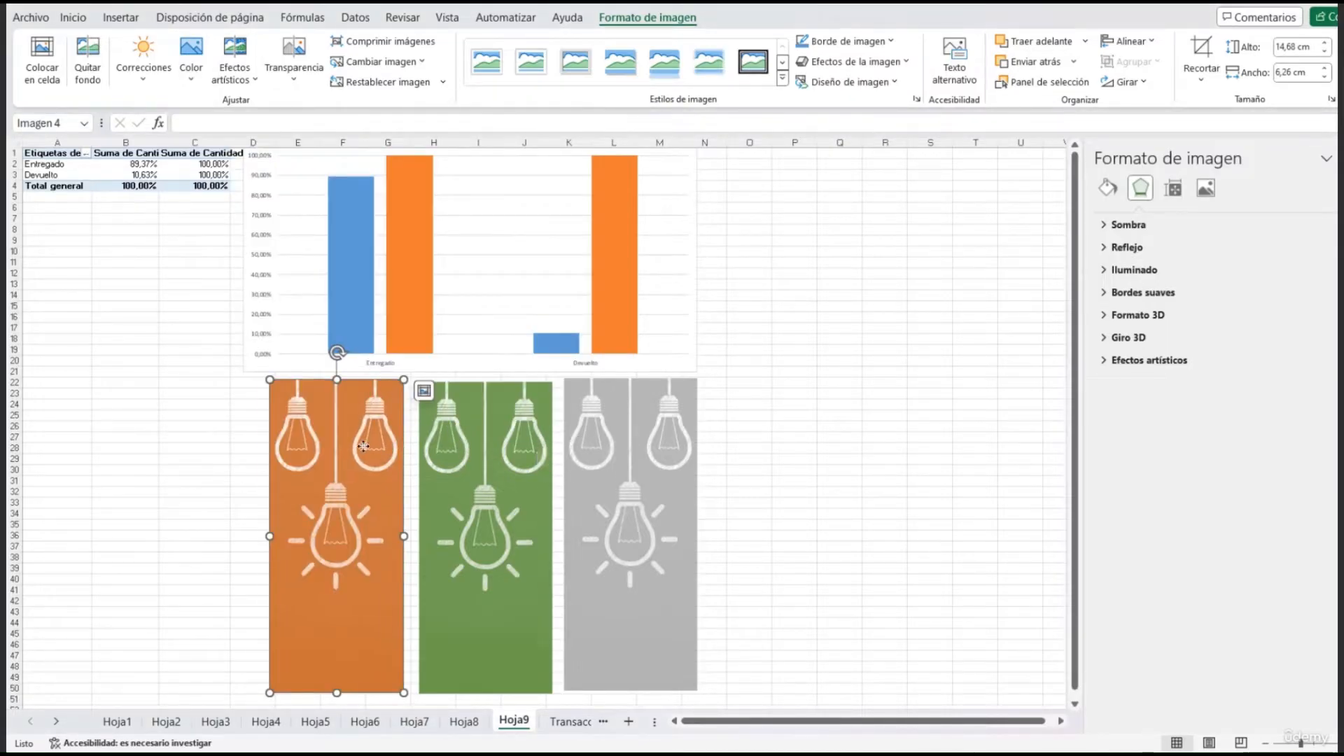
Step: Shift the orange, green and gray bulb pictures to the right, keeping them evenly spaced side by side below the chart
{"action": "left_click_drag", "start_coordinate": [382, 451], "coordinate": [375, 449]}
{"action": "left_click_drag", "start_coordinate": [479, 437], "coordinate": [473, 436]}
{"action": "left_click_drag", "start_coordinate": [600, 429], "coordinate": [791, 294]}
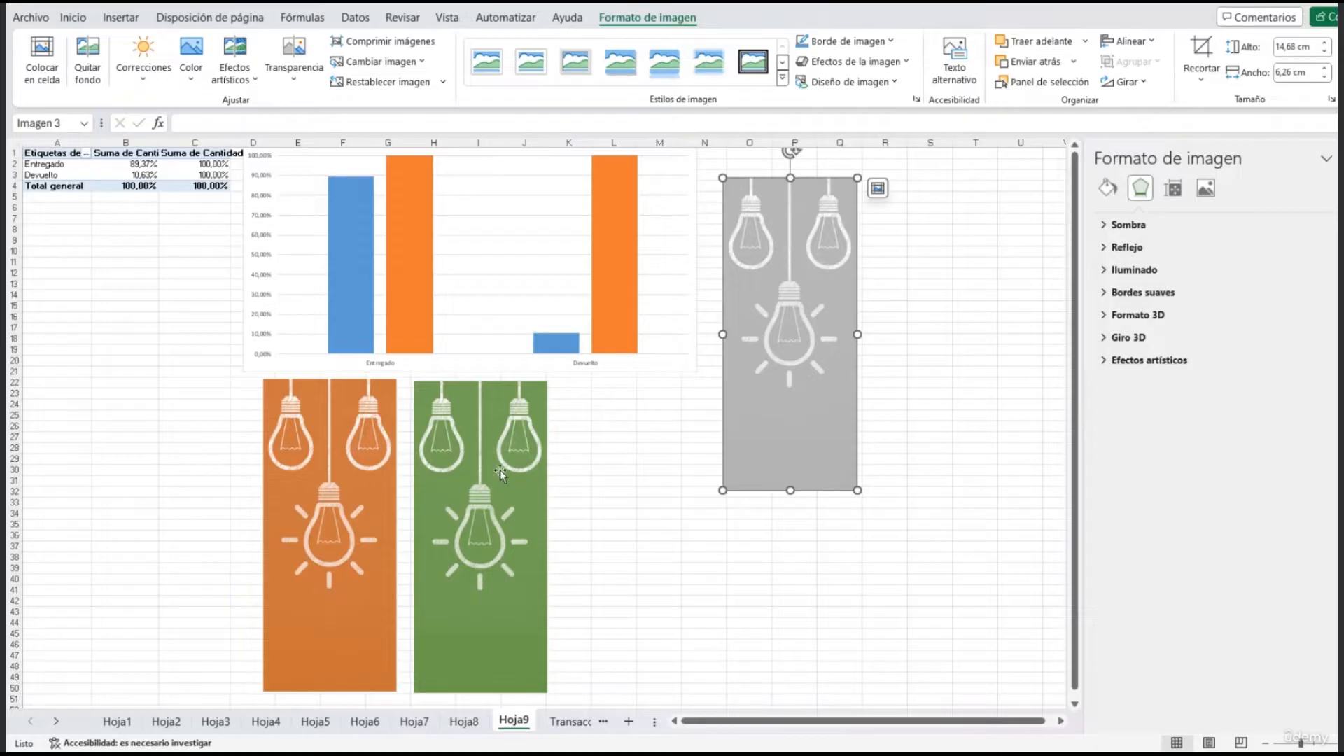
{"action": "left_click_drag", "start_coordinate": [500, 469], "coordinate": [633, 467]}
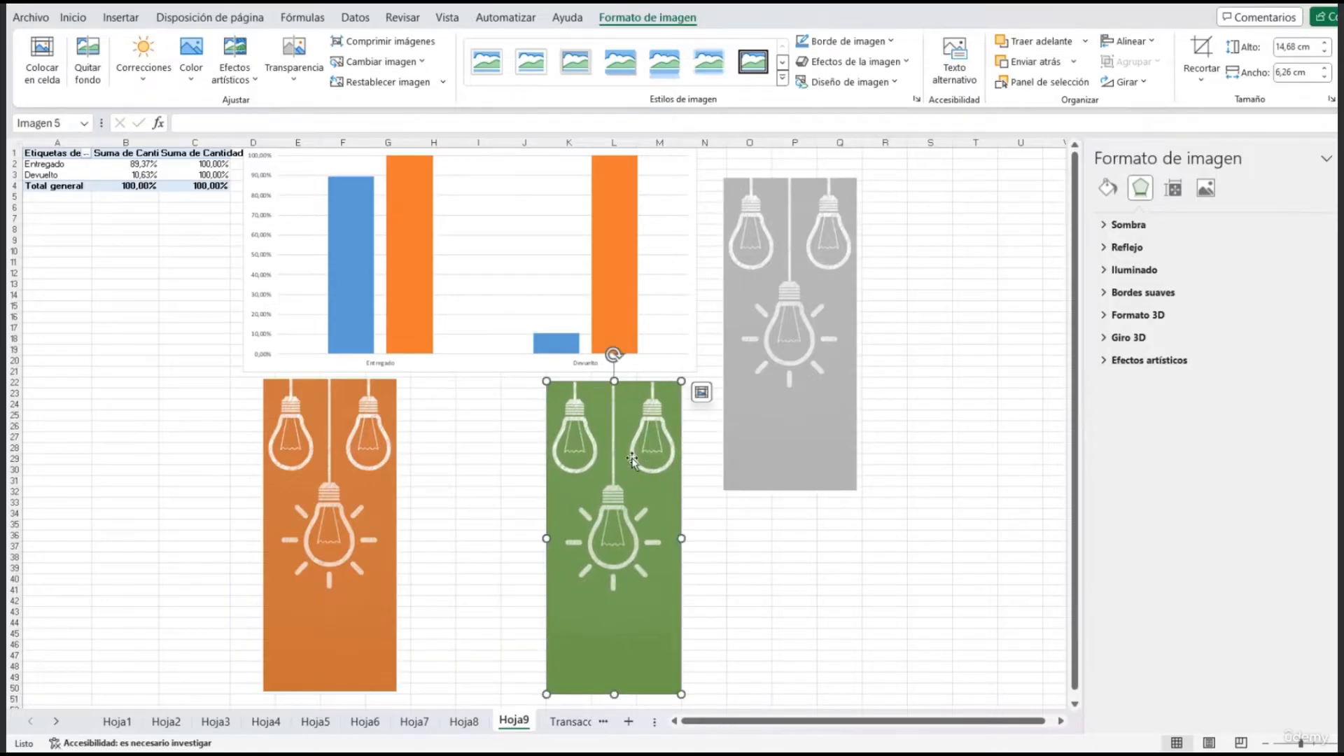
{"action": "left_click_drag", "start_coordinate": [356, 450], "coordinate": [482, 452]}
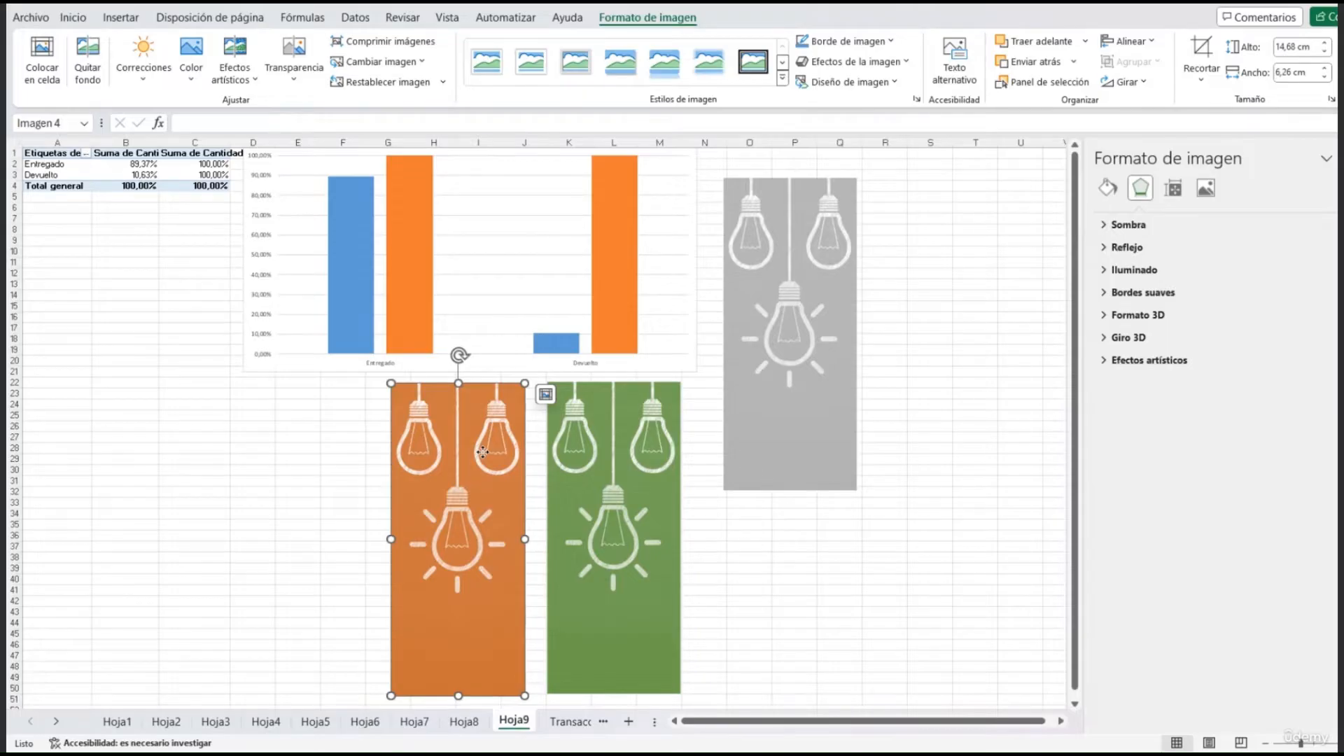
{"action": "left_click_drag", "start_coordinate": [810, 247], "coordinate": [796, 459]}
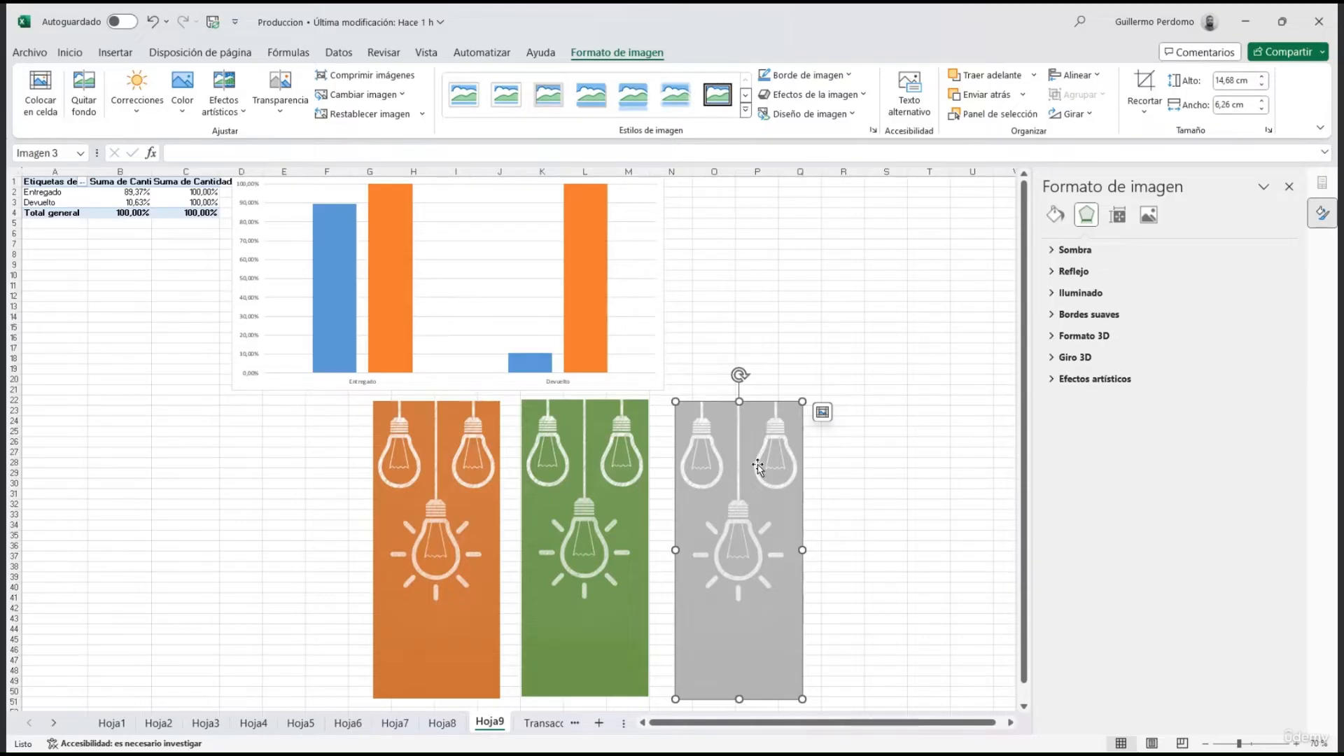
Step: Fill the Suma de Cantidad2 series with the gray bulb picture, stacked and scaled with 1 unit per picture
{"action": "left_click", "coordinate": [393, 218]}
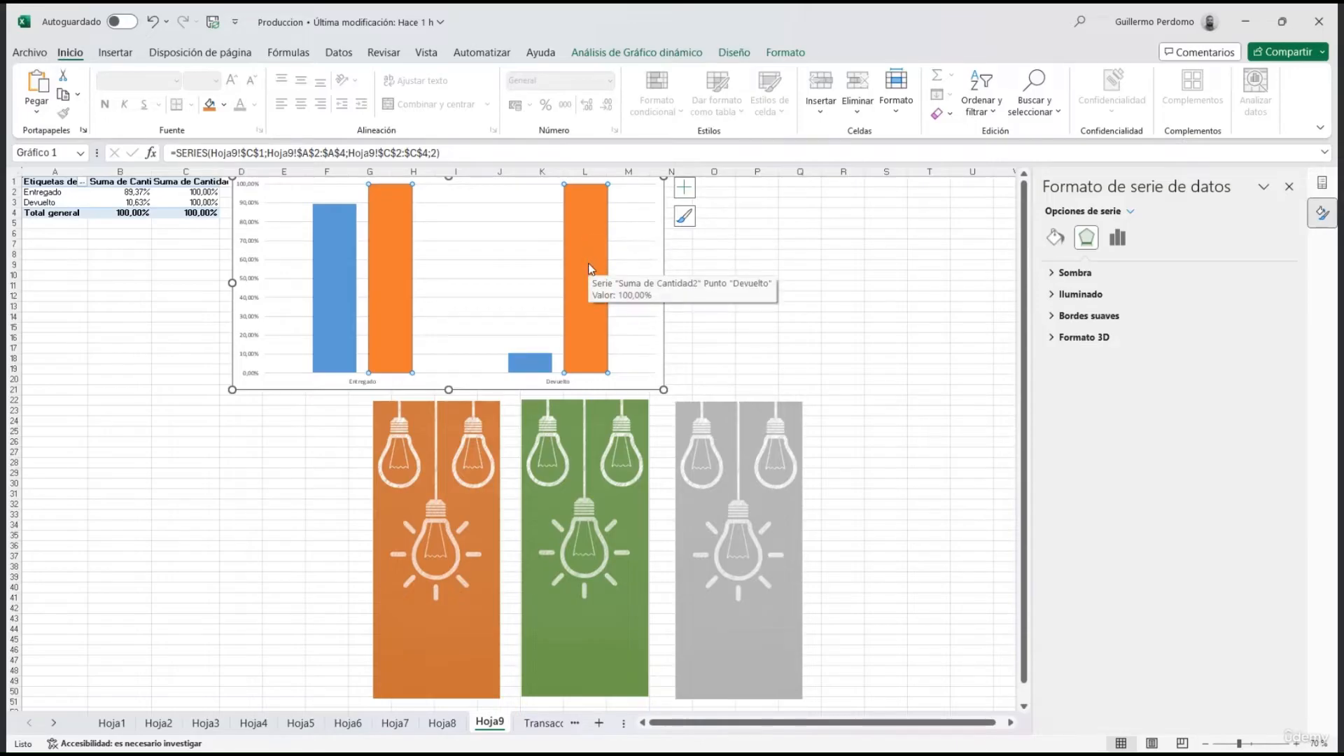
{"action": "key", "text": "ctrl+v"}
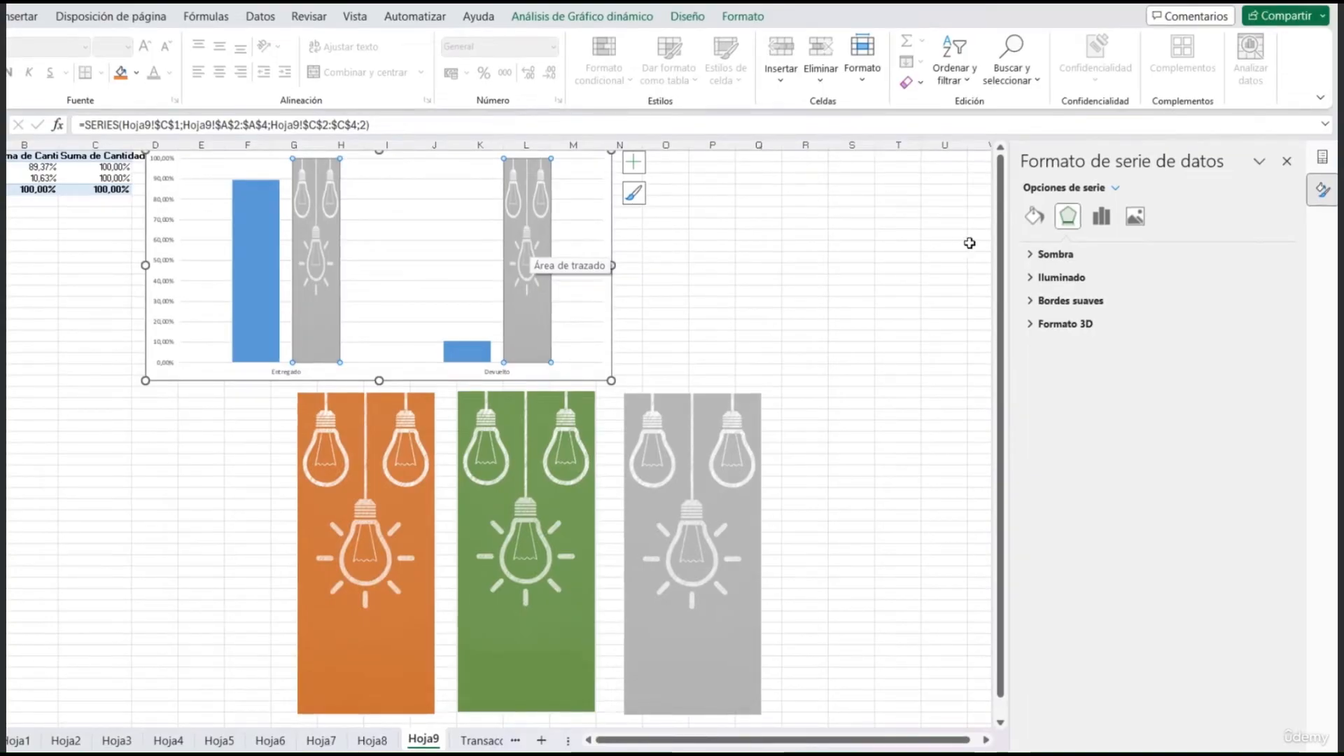
{"action": "left_click", "coordinate": [1034, 216]}
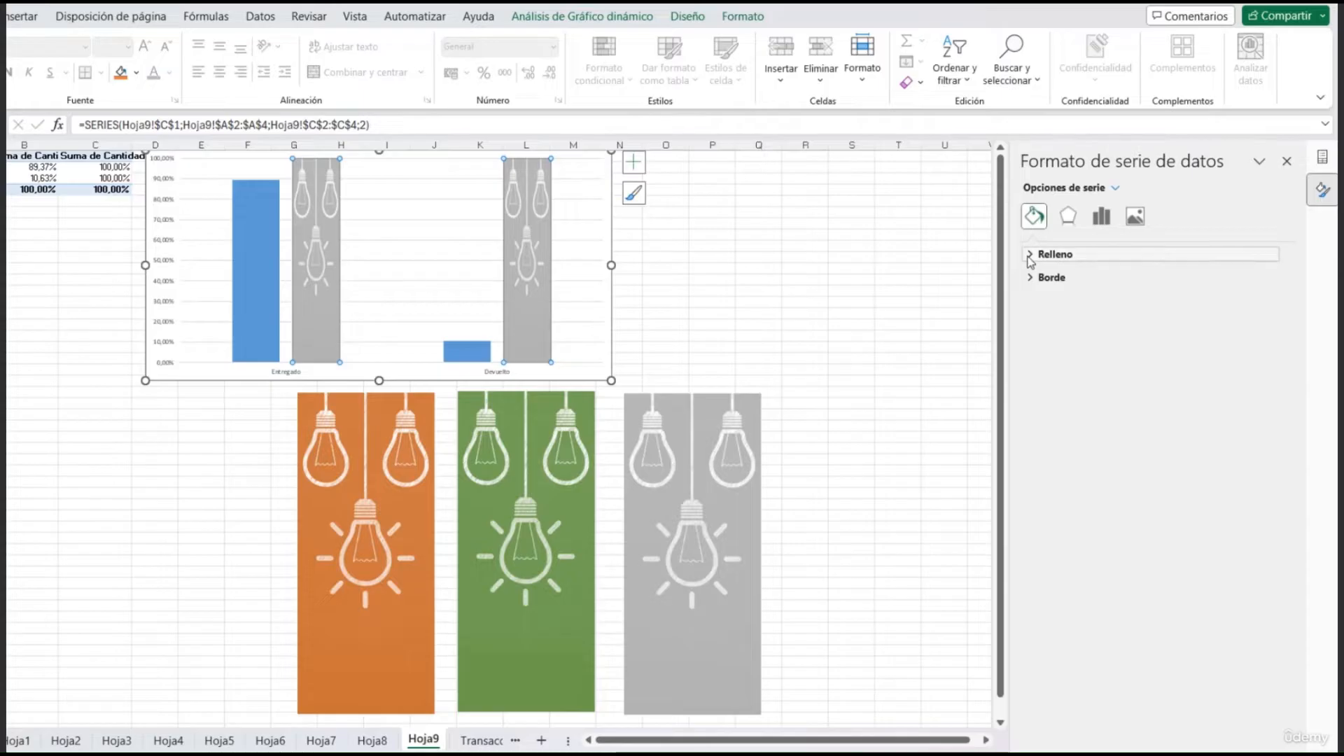
{"action": "left_click", "coordinate": [1029, 255]}
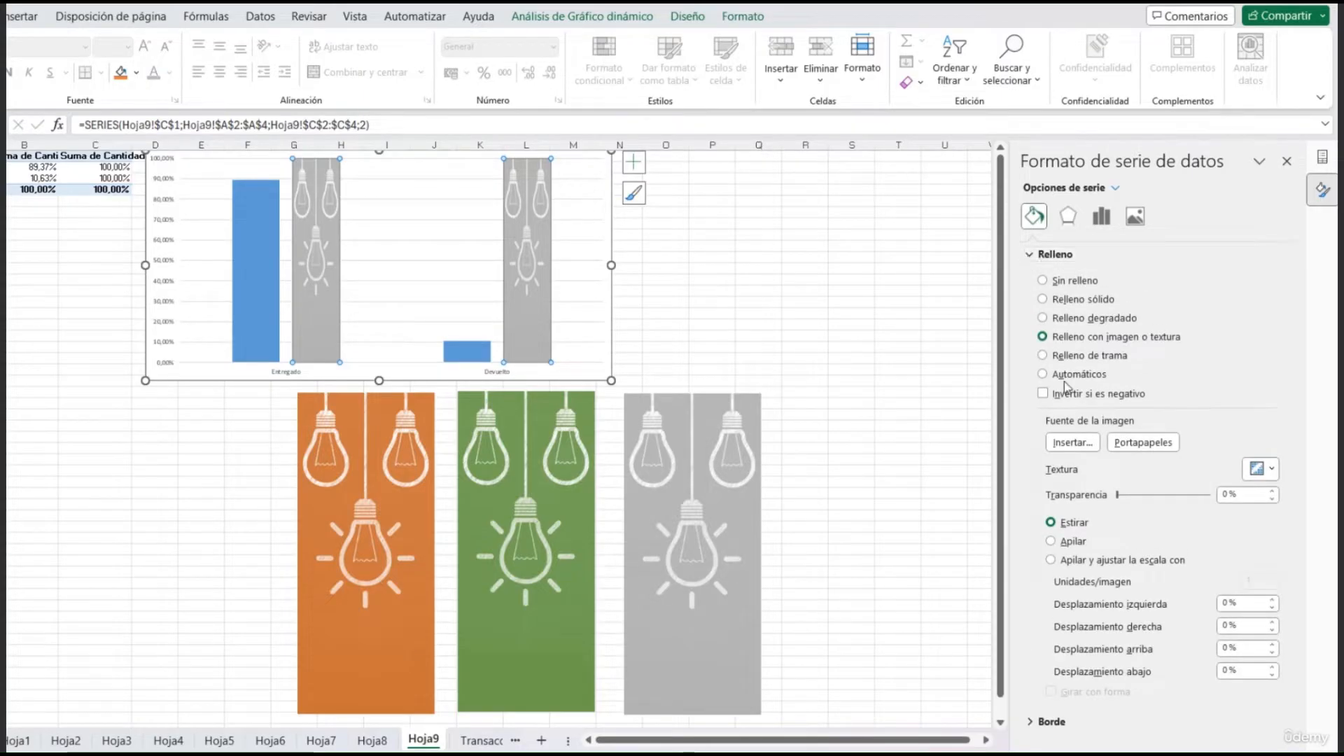
{"action": "left_click", "coordinate": [1063, 564]}
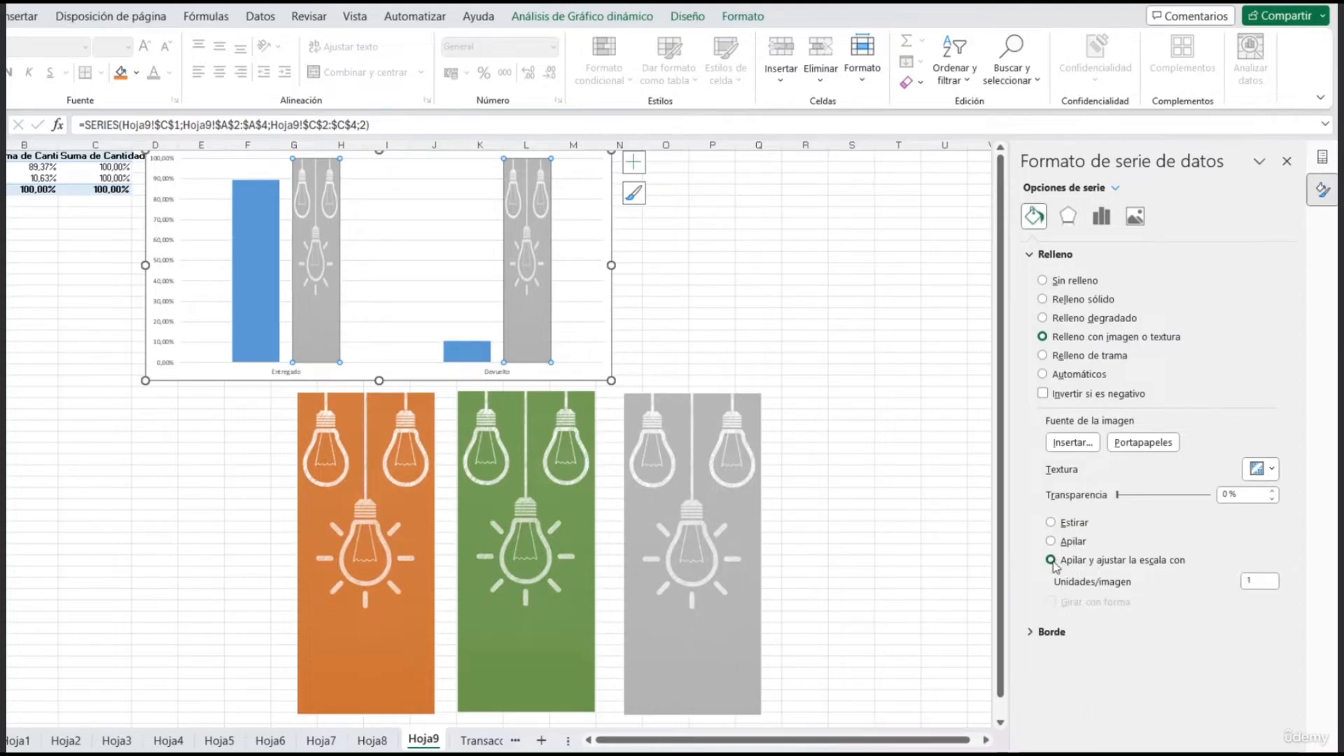
{"action": "left_click", "coordinate": [1261, 582]}
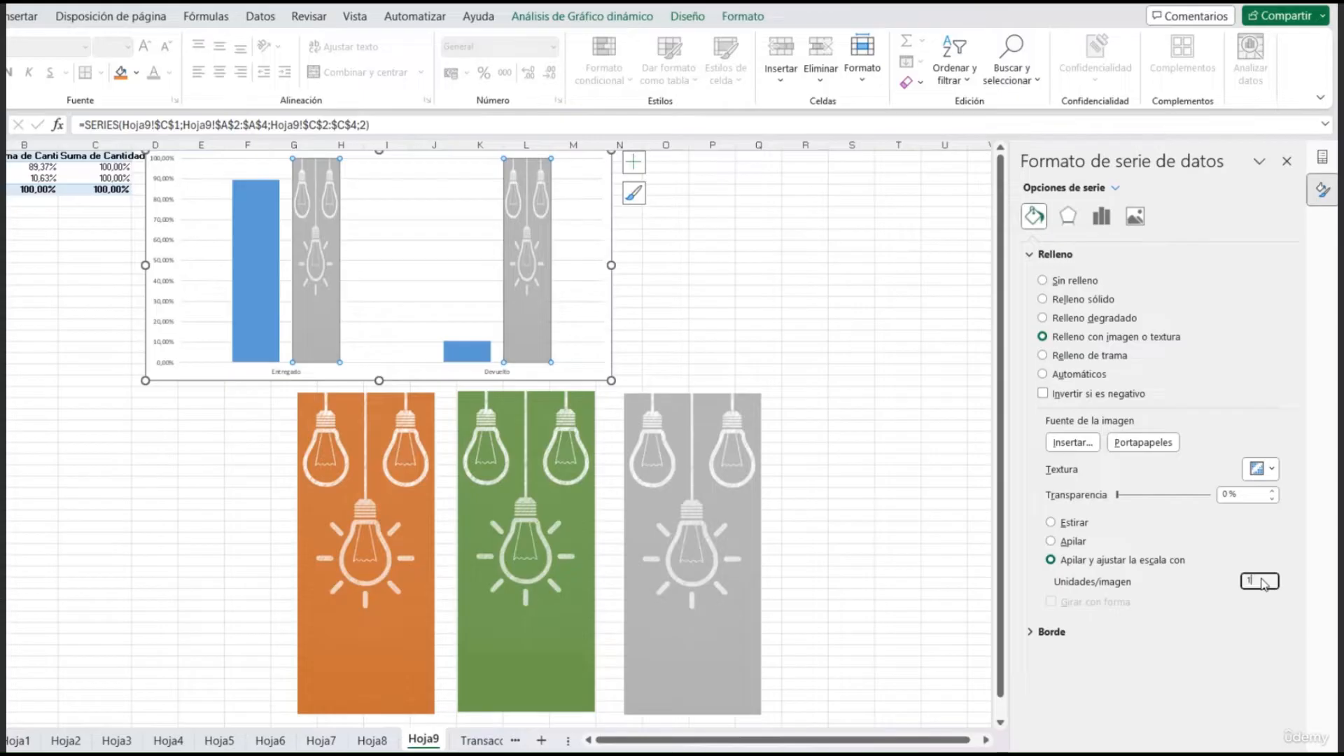
{"action": "left_click", "coordinate": [851, 543]}
Step: Fill only the blue Entregado bar with the green bulb picture, stacked and scaled with 1 unit per picture
{"action": "left_click", "coordinate": [527, 448]}
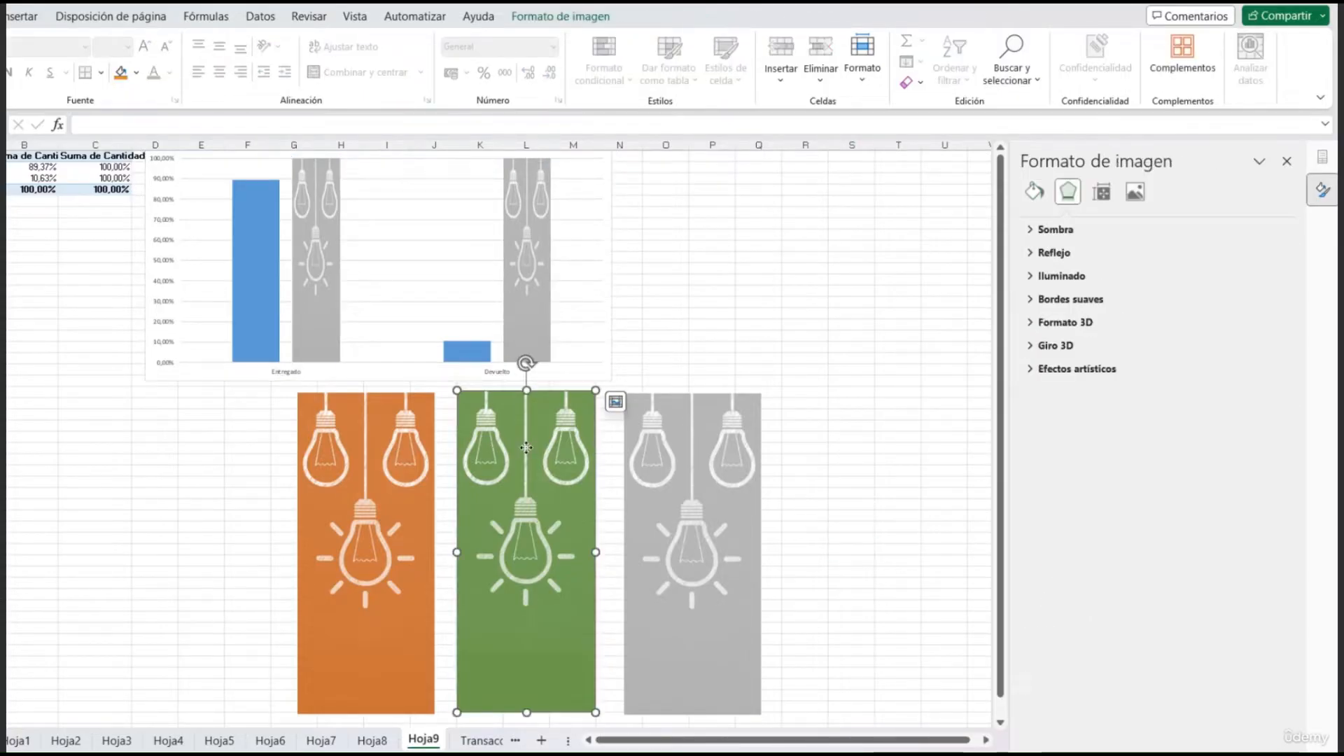
{"action": "left_click", "coordinate": [256, 269]}
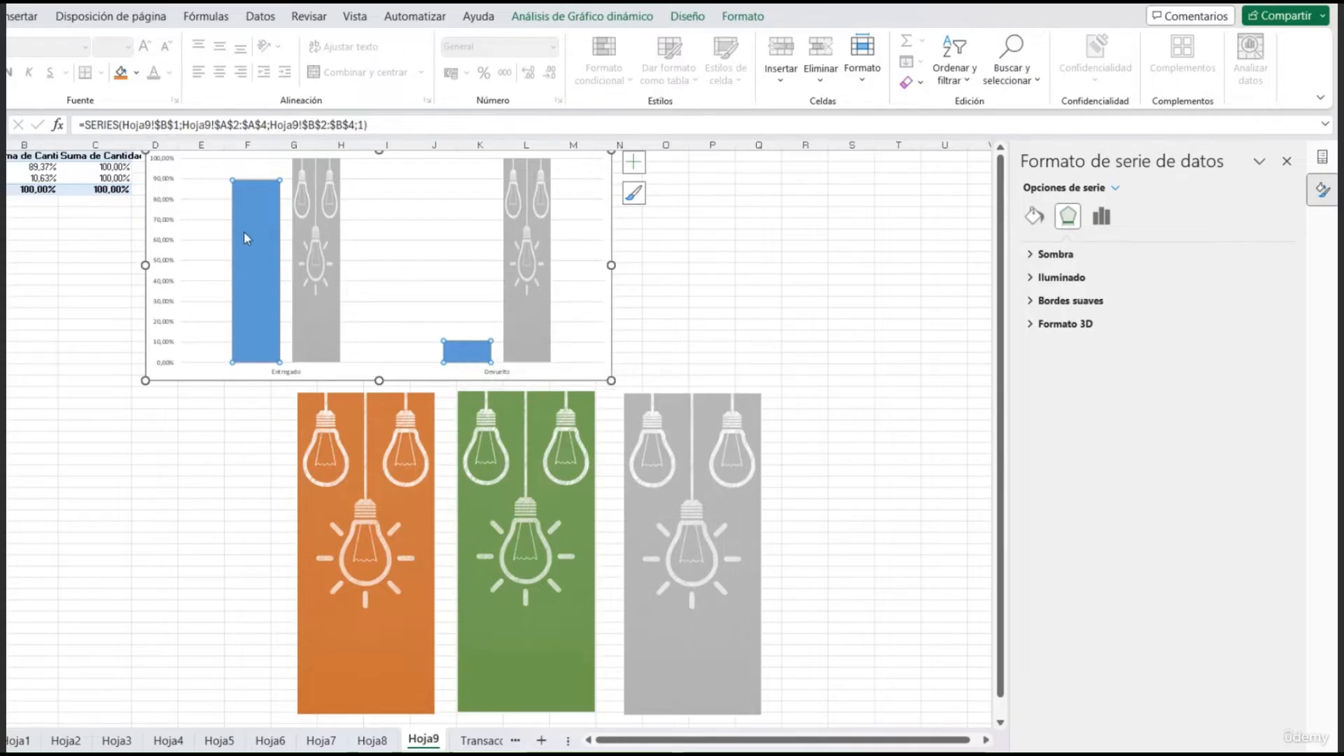
{"action": "left_click", "coordinate": [254, 241]}
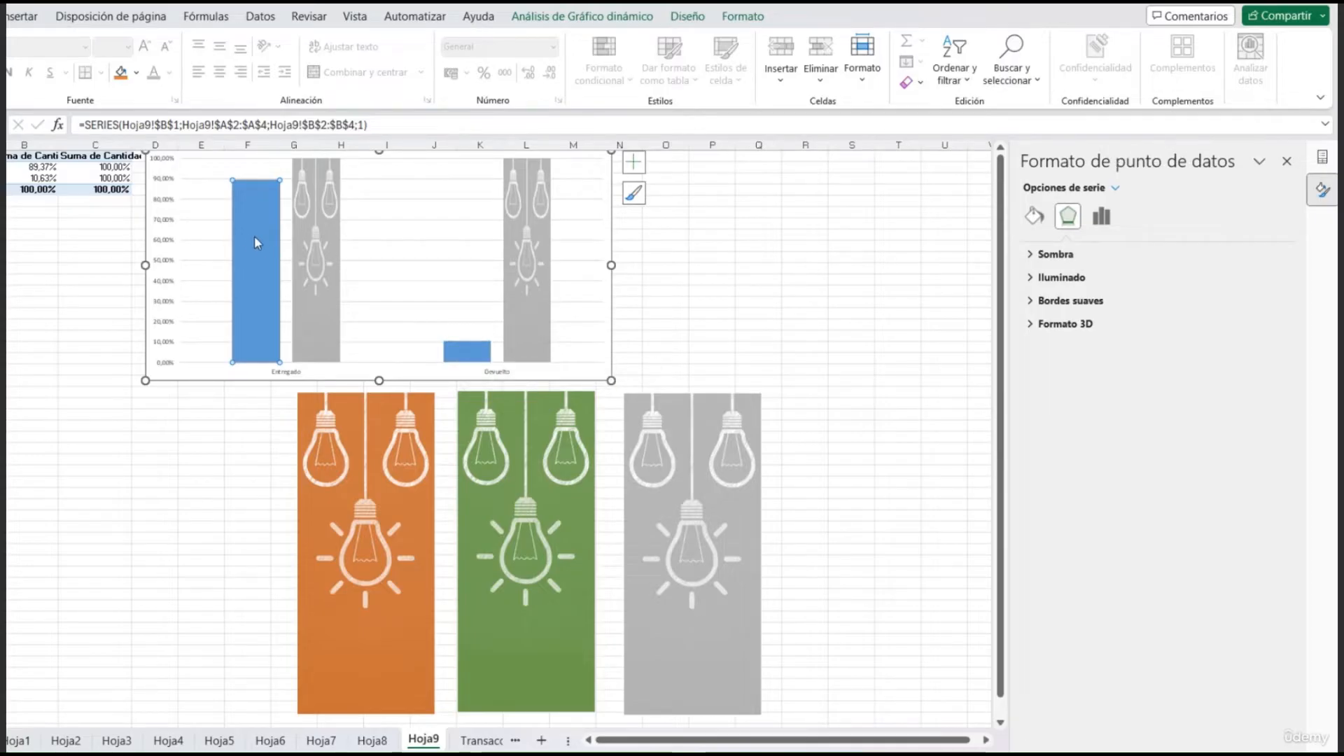
{"action": "key", "text": "ctrl+v"}
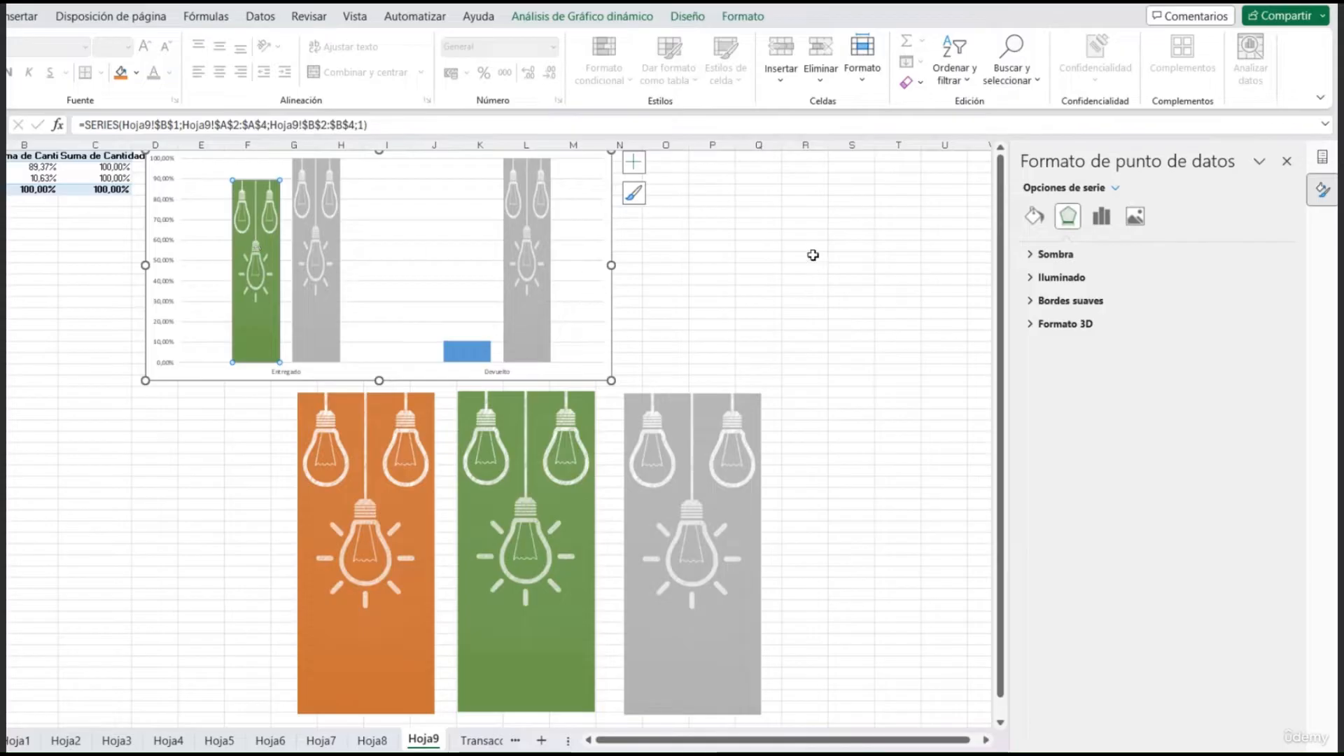
{"action": "left_click", "coordinate": [1034, 216]}
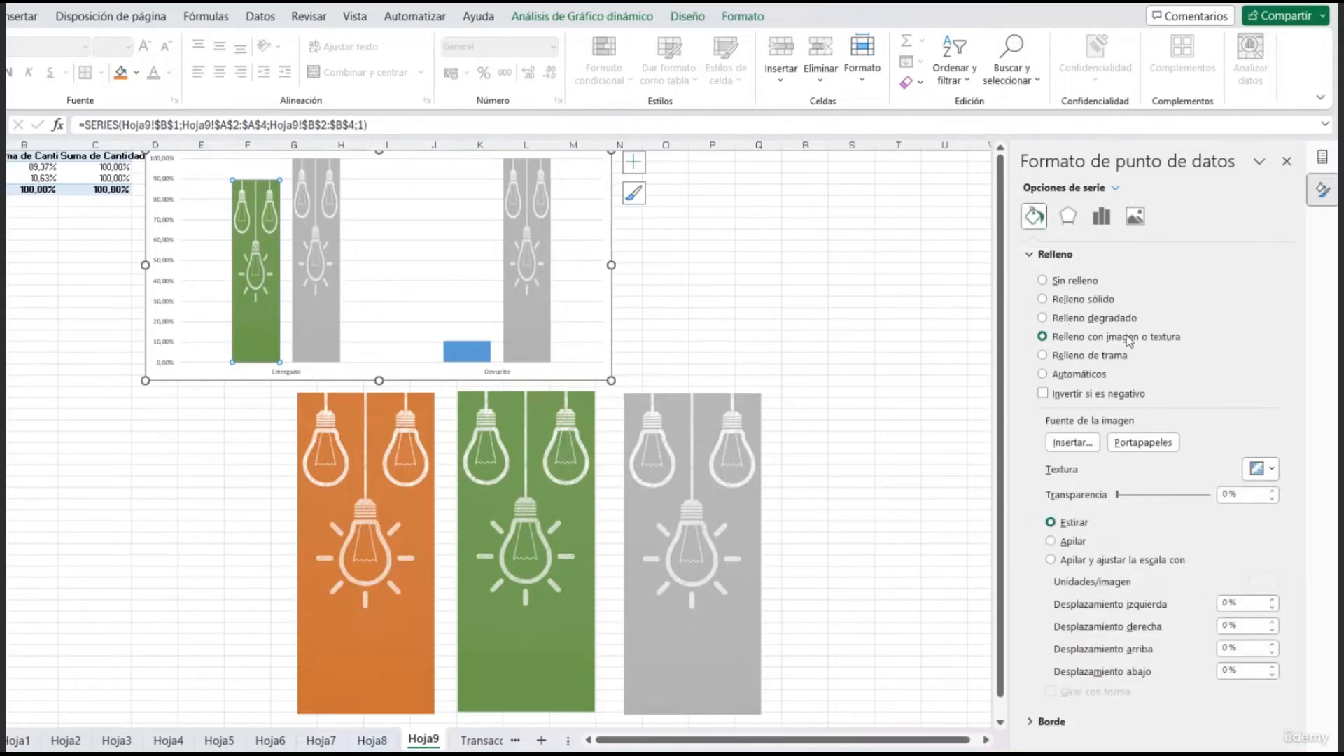
{"action": "left_click", "coordinate": [1058, 558]}
{"action": "left_click", "coordinate": [1265, 582]}
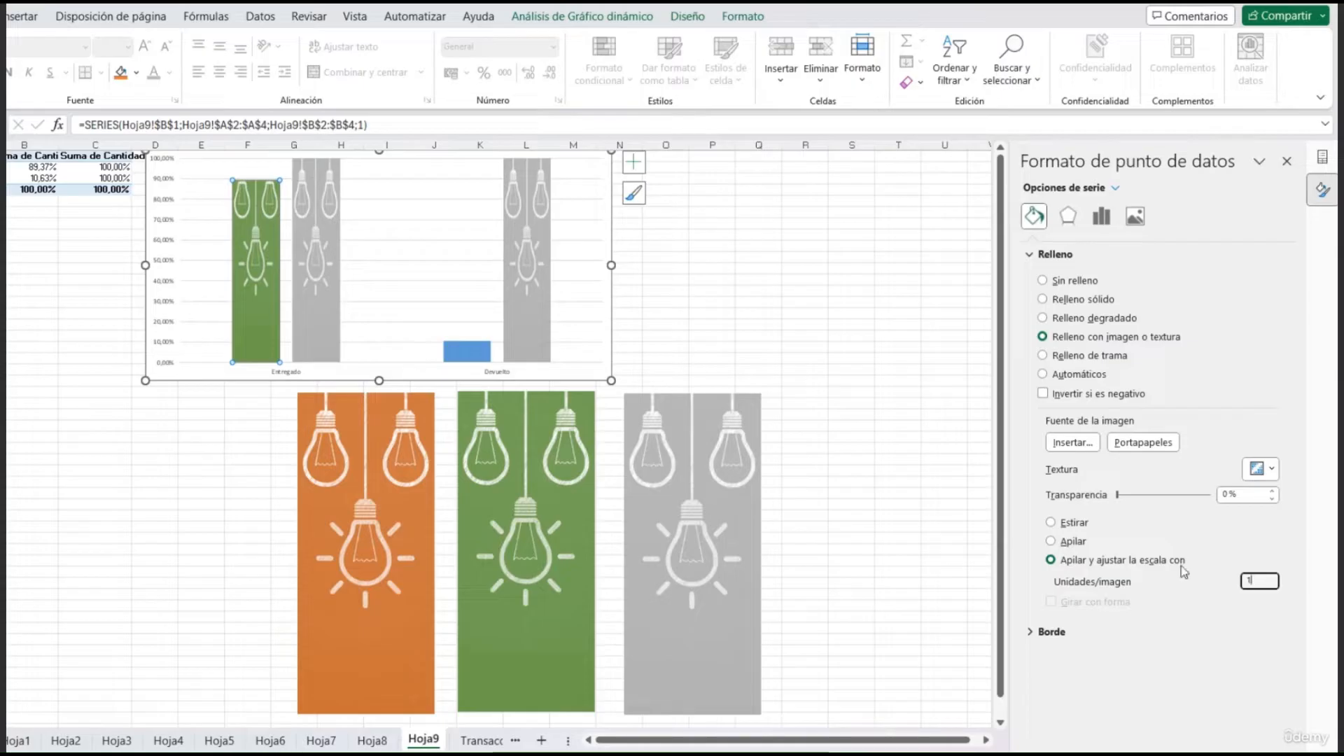
{"action": "left_click", "coordinate": [692, 357]}
Step: Fill only the blue Devuelto bar with the orange bulb picture, stacked and scaled with 1 unit per picture
{"action": "left_click", "coordinate": [380, 465]}
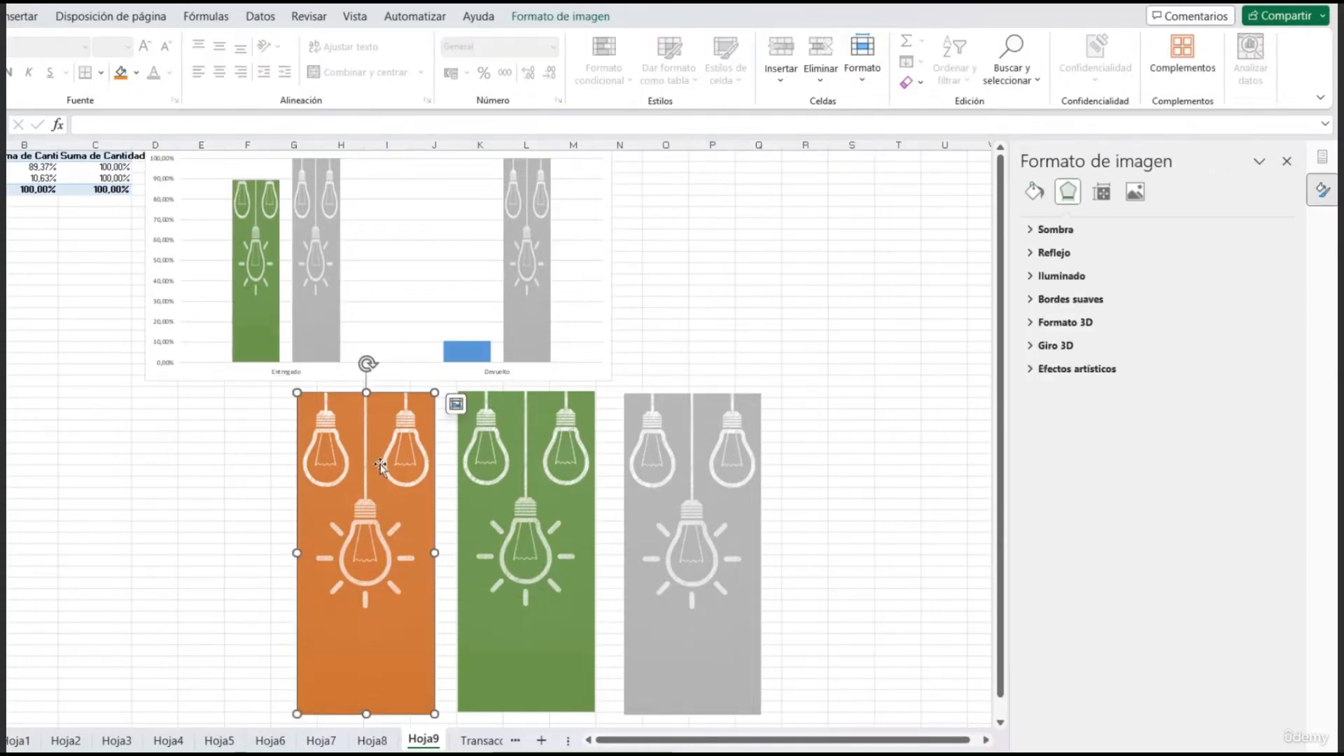
{"action": "left_click", "coordinate": [464, 355]}
{"action": "left_click", "coordinate": [466, 359]}
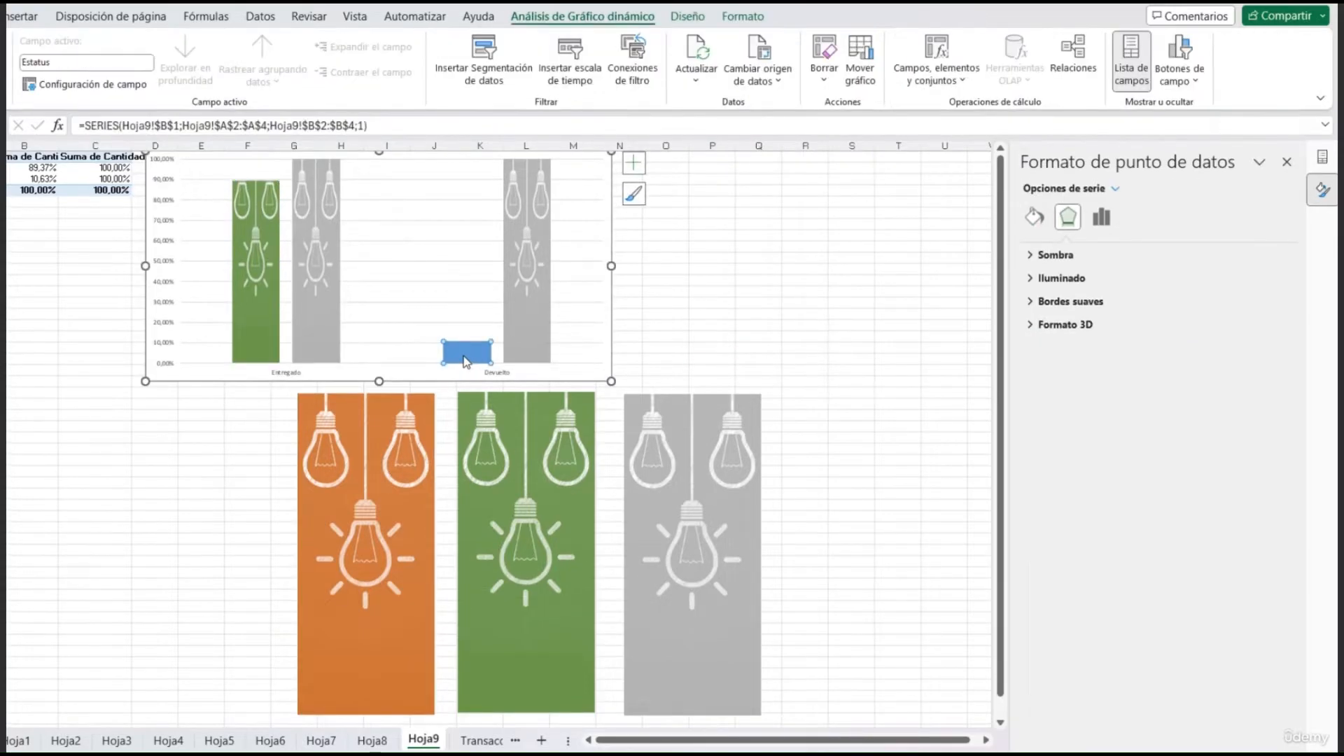
{"action": "key", "text": "ctrl+v"}
{"action": "left_click", "coordinate": [1034, 218]}
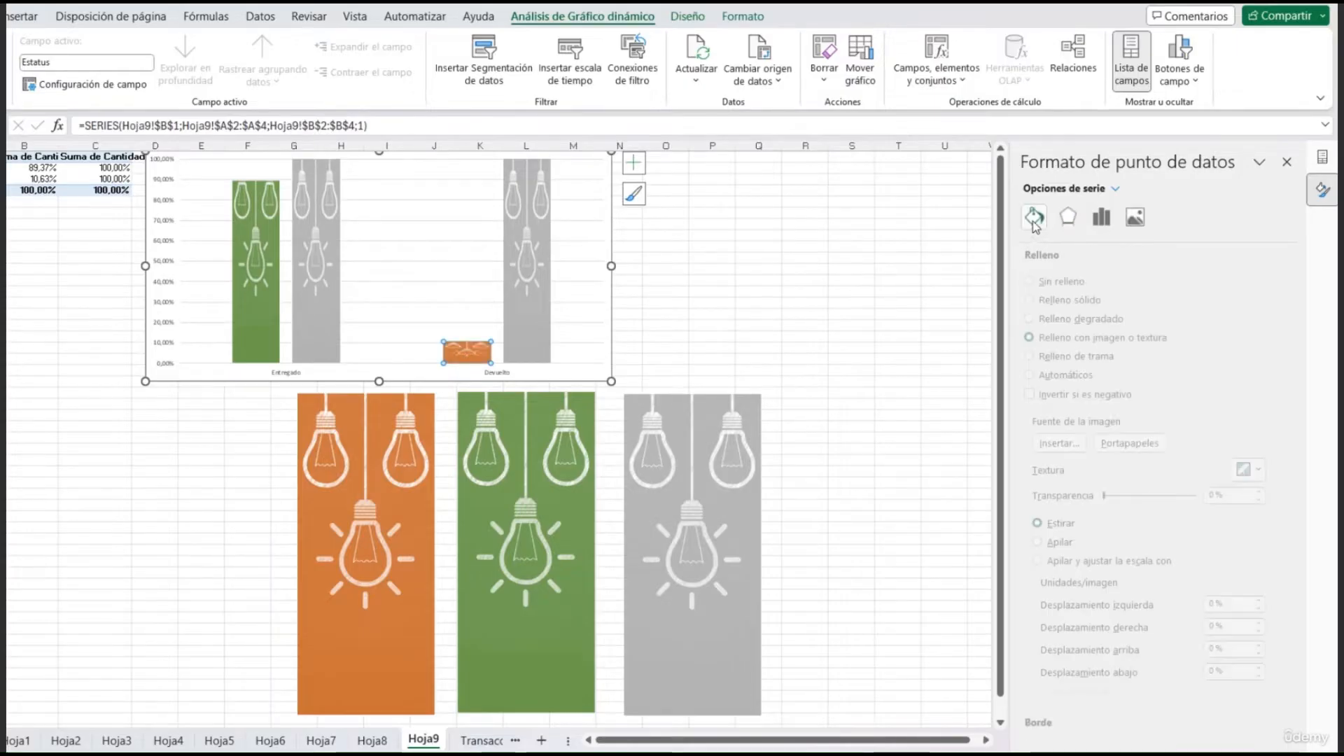
{"action": "left_click", "coordinate": [1067, 561]}
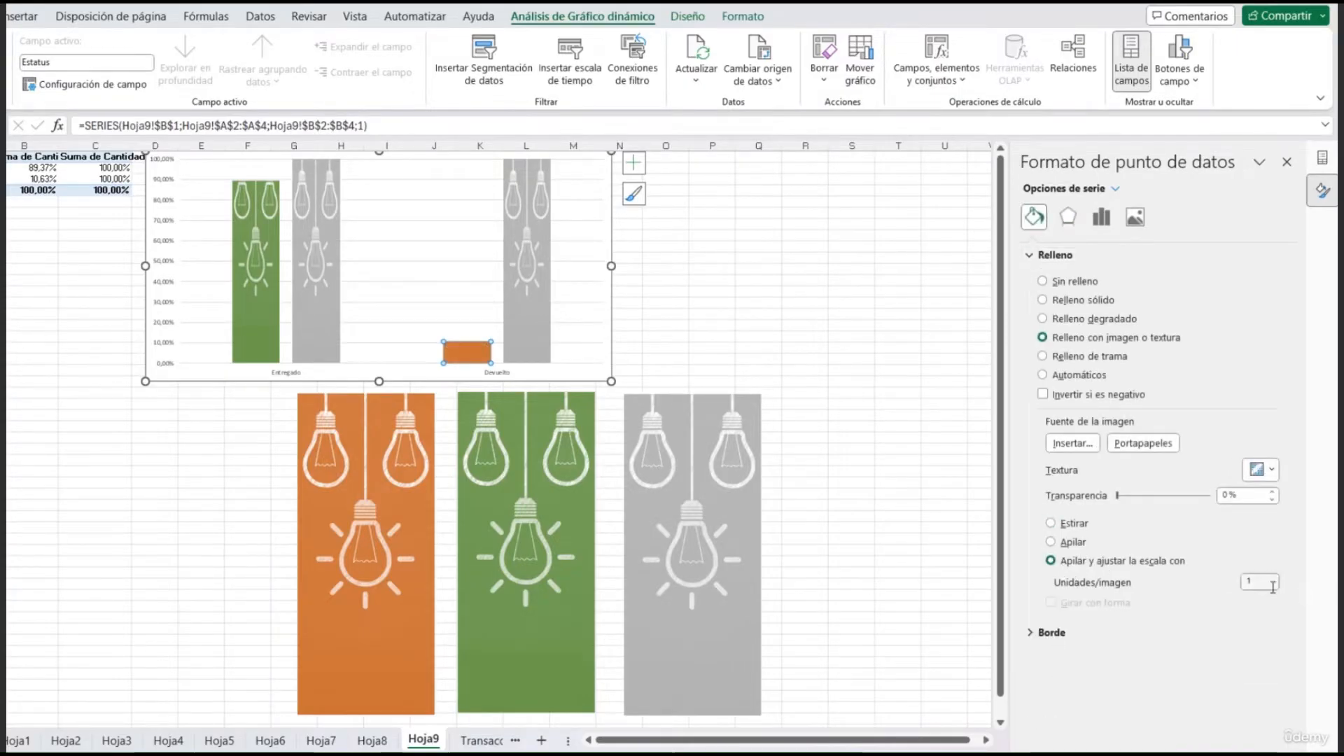
{"action": "left_click", "coordinate": [791, 449]}
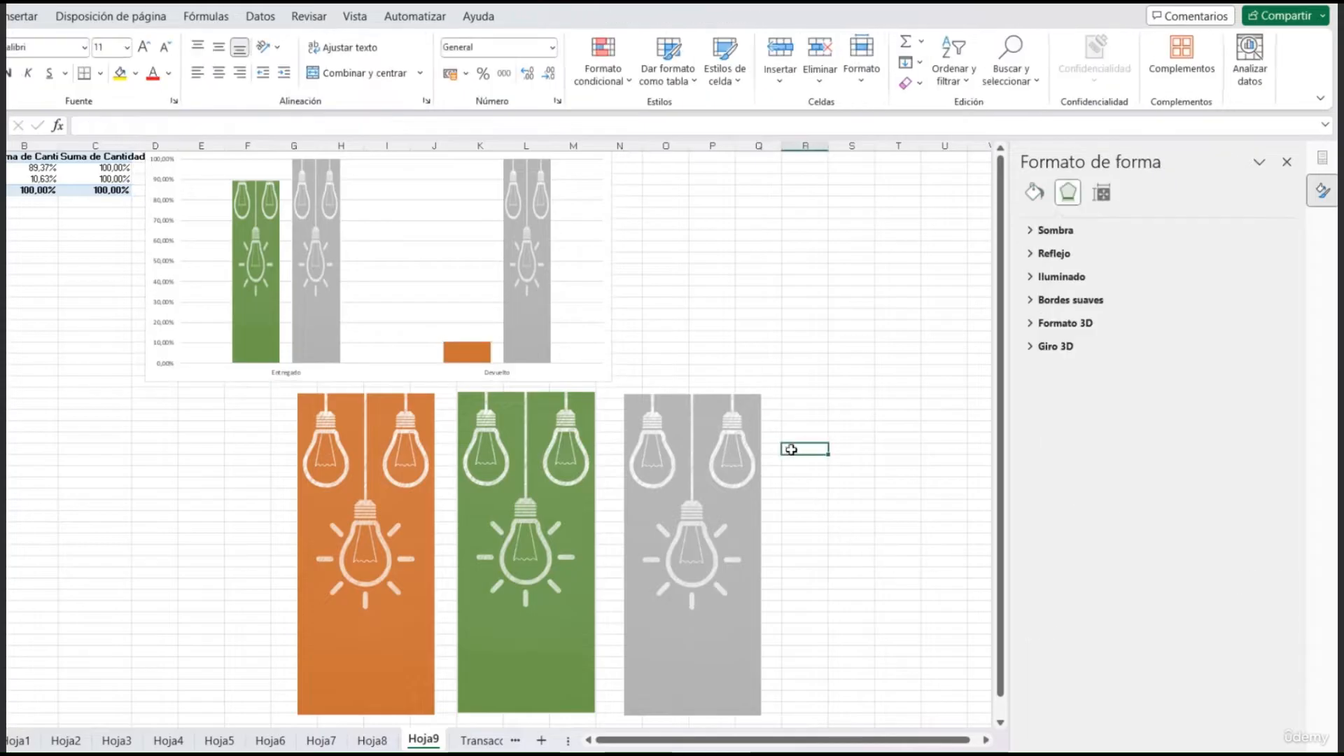
Step: Remove the gray, green and orange bulb pictures from the sheet below the chart
{"action": "left_click", "coordinate": [687, 429]}
{"action": "key", "text": "ctrl+x"}
{"action": "left_click", "coordinate": [510, 439]}
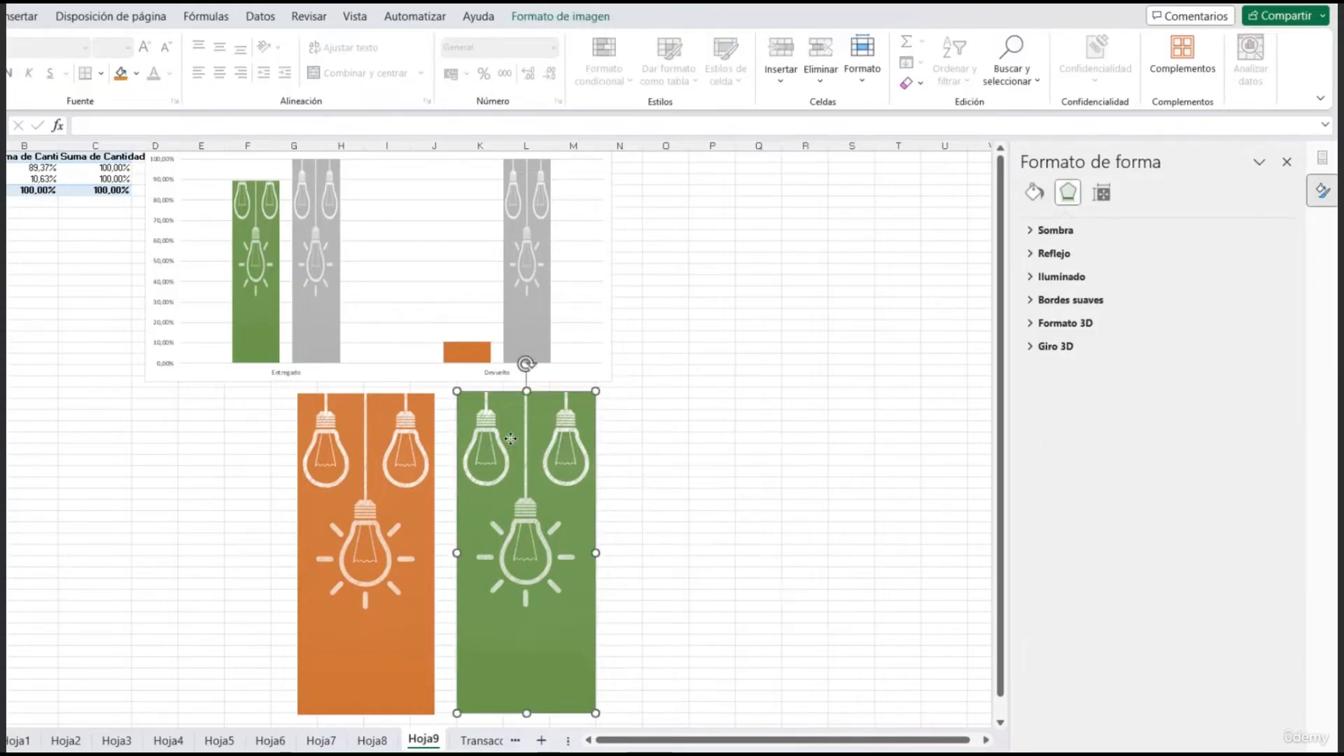
{"action": "key", "text": "Delete"}
{"action": "left_click", "coordinate": [348, 443]}
{"action": "key", "text": "Delete"}
Step: Widen the pivot chart to the right until its edge reaches about column T
{"action": "left_click", "coordinate": [420, 373]}
{"action": "left_click_drag", "start_coordinate": [611, 382], "coordinate": [892, 395]}
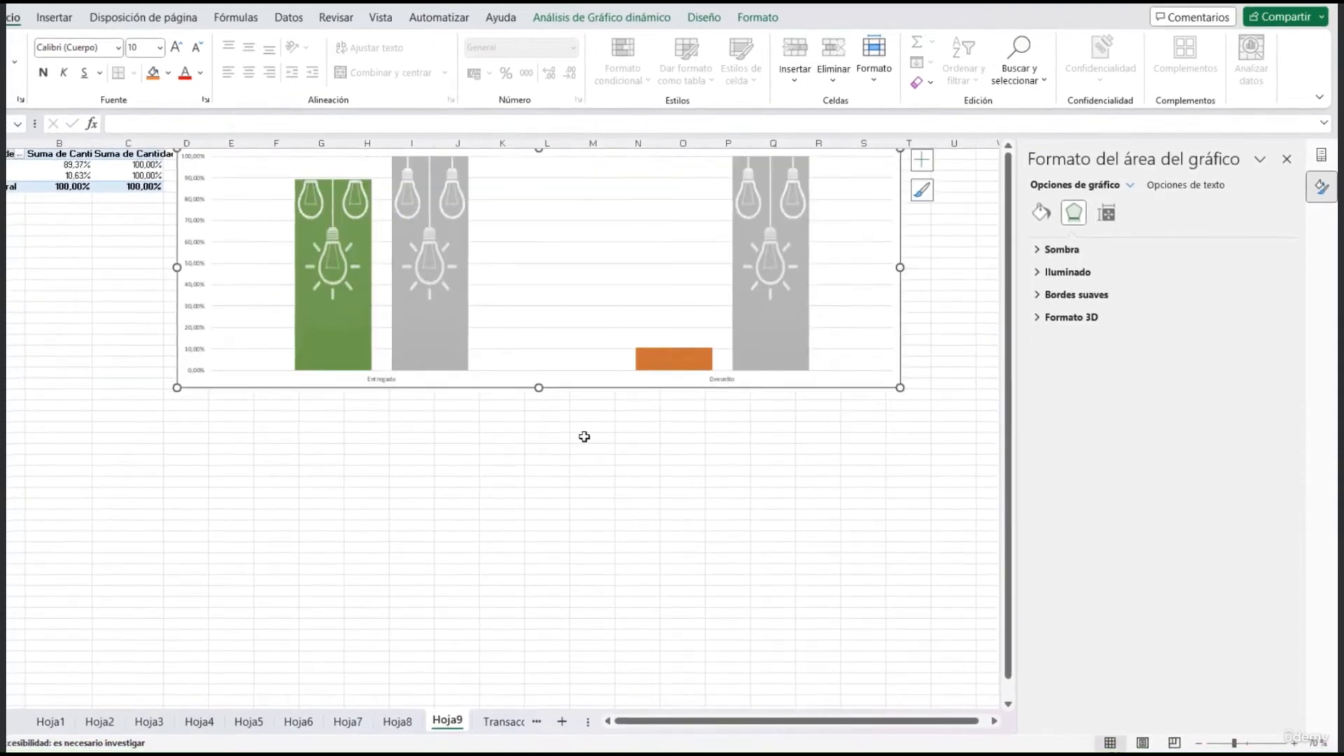
{"action": "scroll", "coordinate": [584, 437], "scroll_direction": "up", "scroll_amount": 2}
{"action": "left_click_drag", "start_coordinate": [753, 721], "coordinate": [758, 722]}
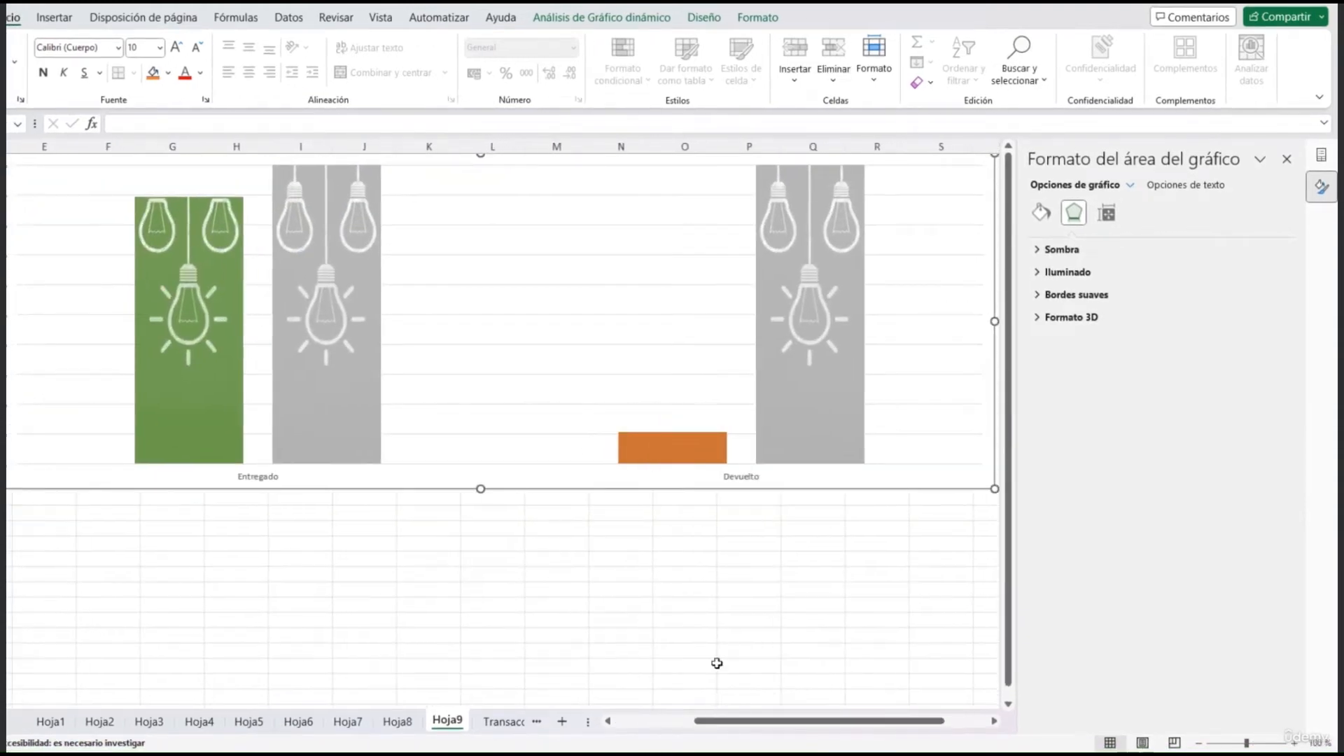
Step: Set the gap width of the chart's data series to 150%
{"action": "left_click", "coordinate": [775, 396]}
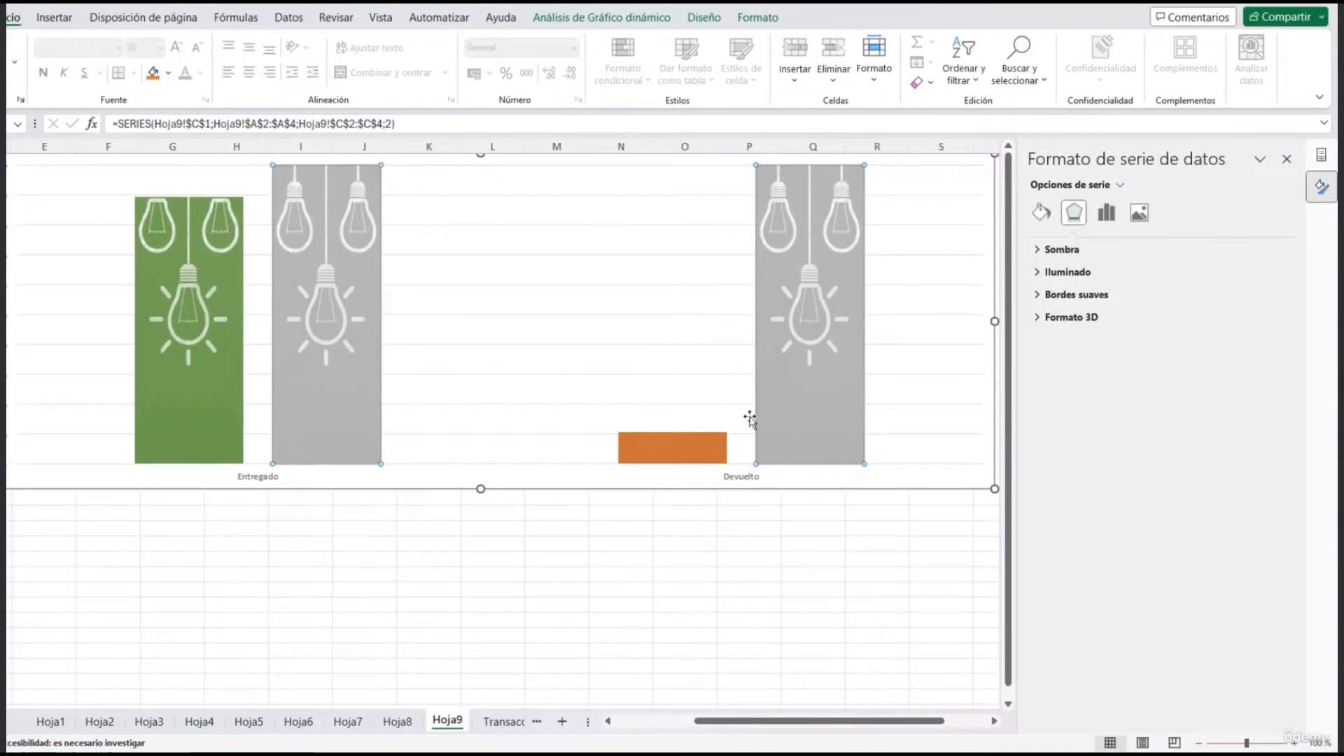
{"action": "left_click", "coordinate": [1106, 214]}
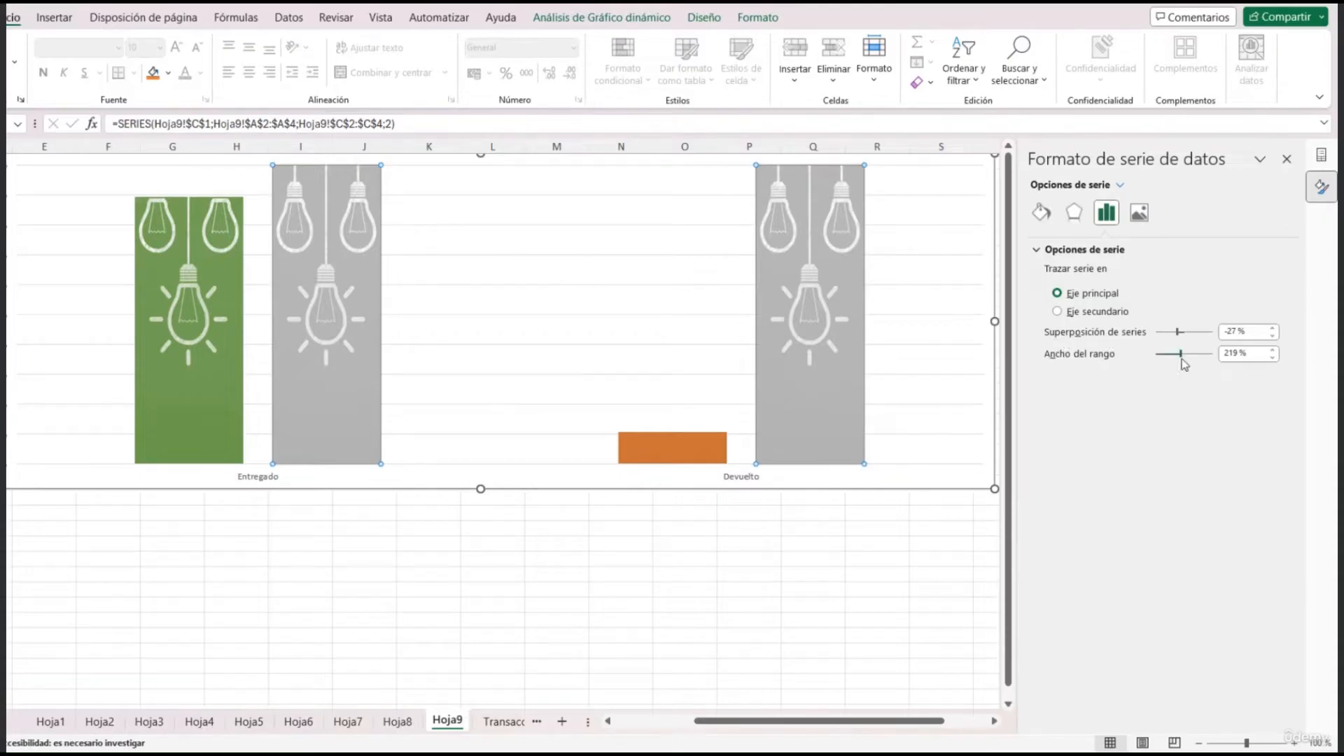
{"action": "left_click_drag", "start_coordinate": [1182, 359], "coordinate": [1175, 356]}
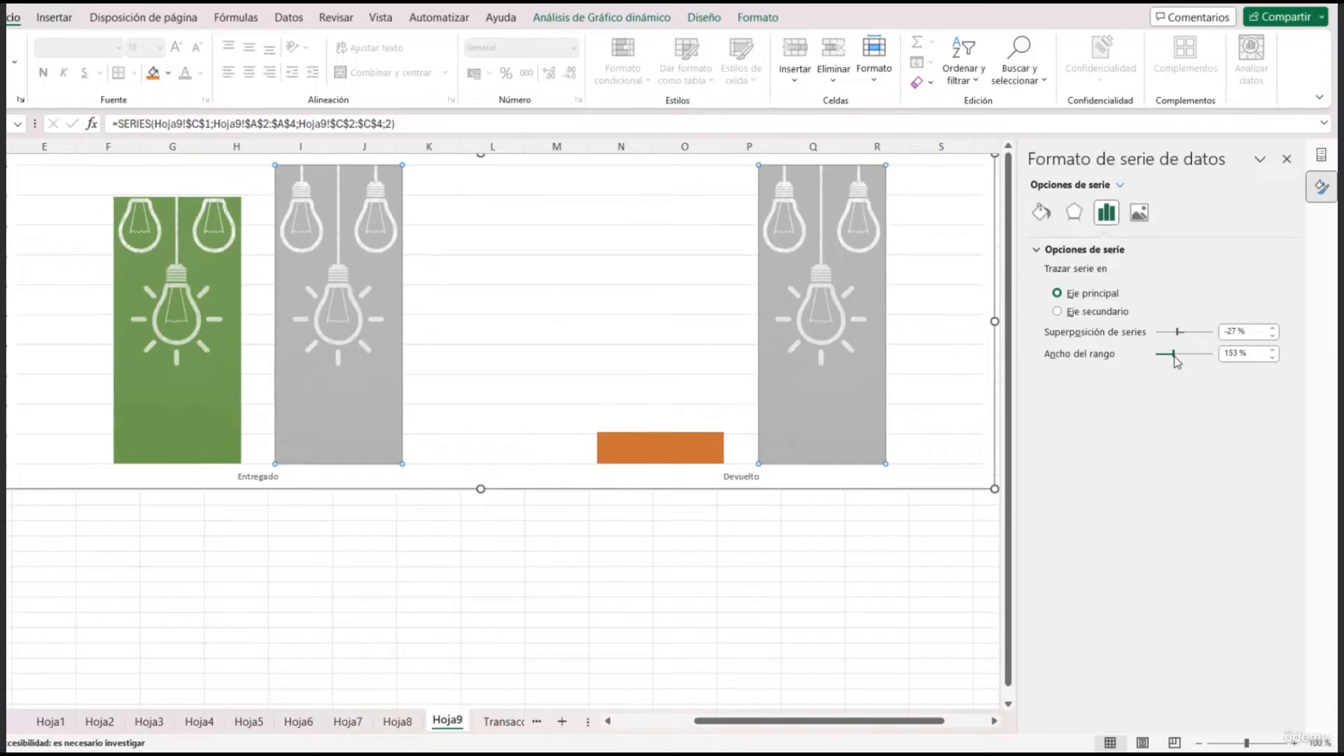
{"action": "left_click", "coordinate": [1230, 357]}
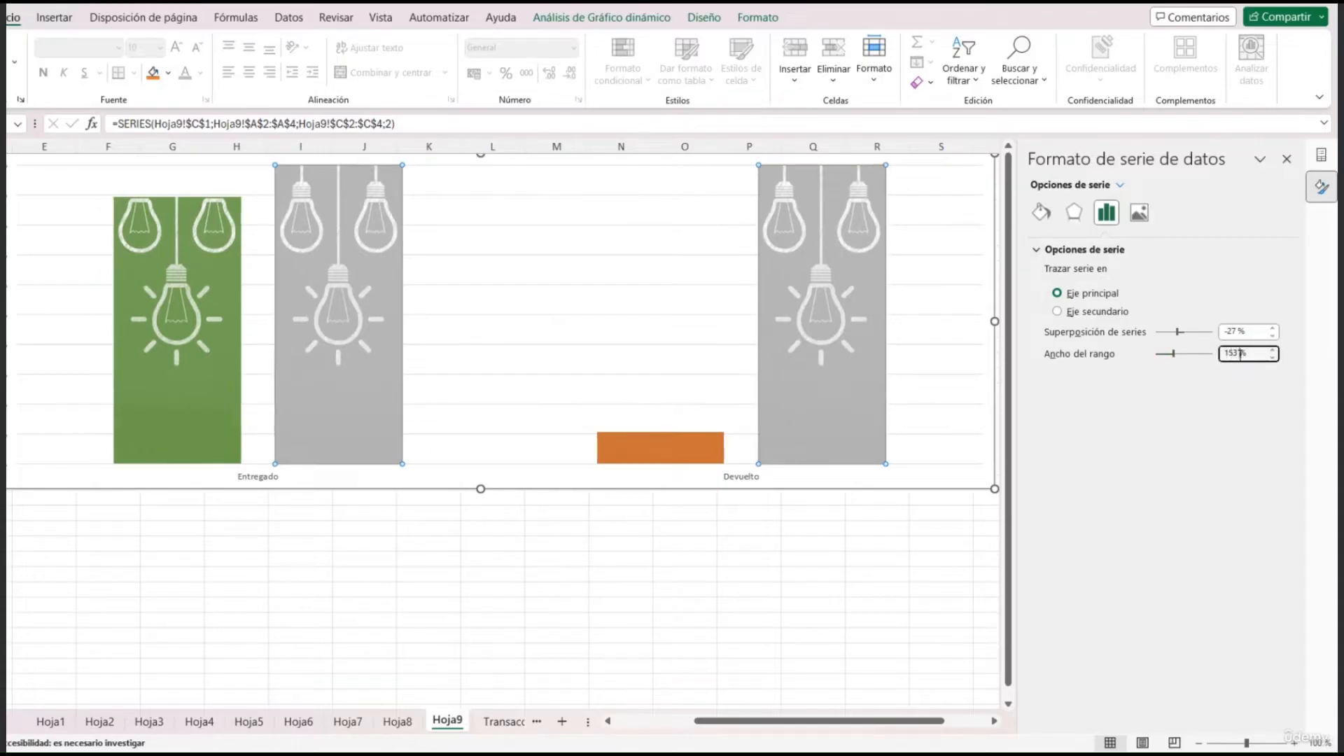
{"action": "type", "text": "0"}
{"action": "key", "text": "Return"}
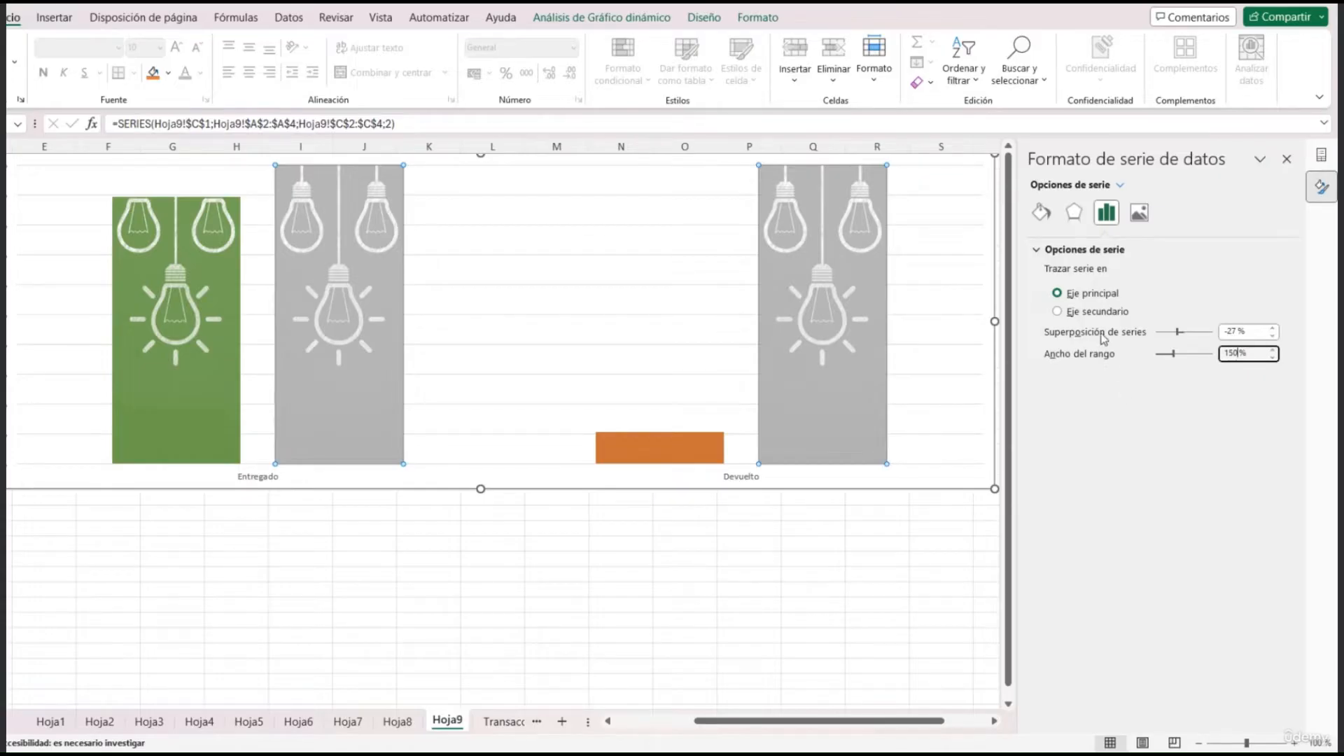
Step: Place Suma de Cantidad2 above Suma de Cantidad in the chart's values and set the series overlap to 100%
{"action": "left_click_drag", "start_coordinate": [1180, 333], "coordinate": [1207, 339]}
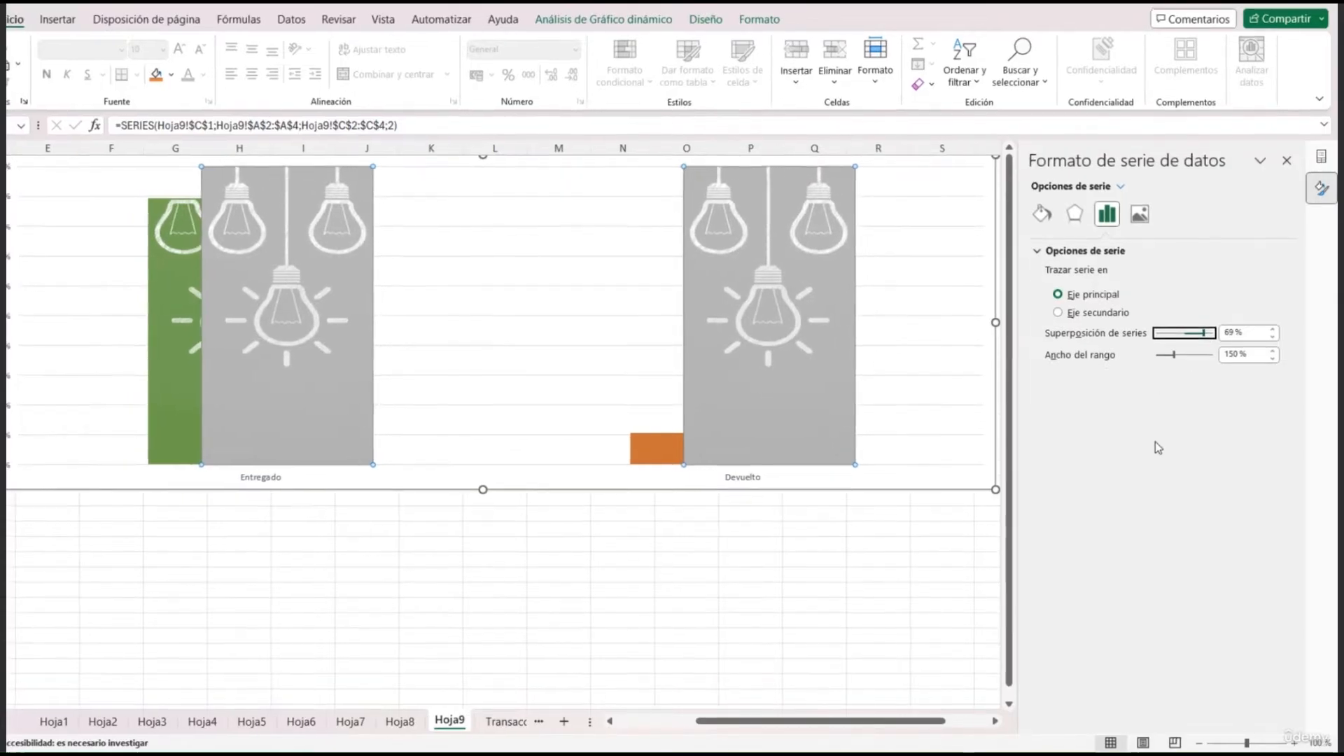
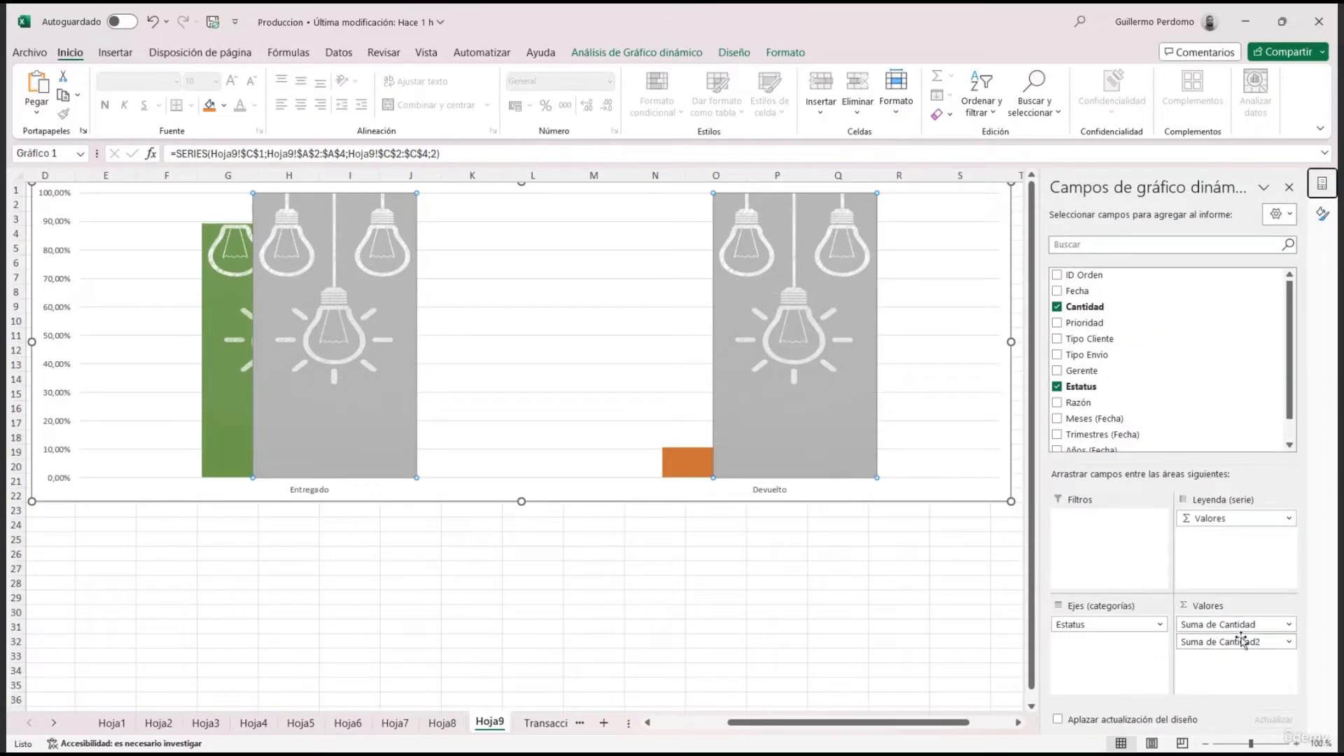
{"action": "left_click_drag", "start_coordinate": [1236, 642], "coordinate": [1235, 620]}
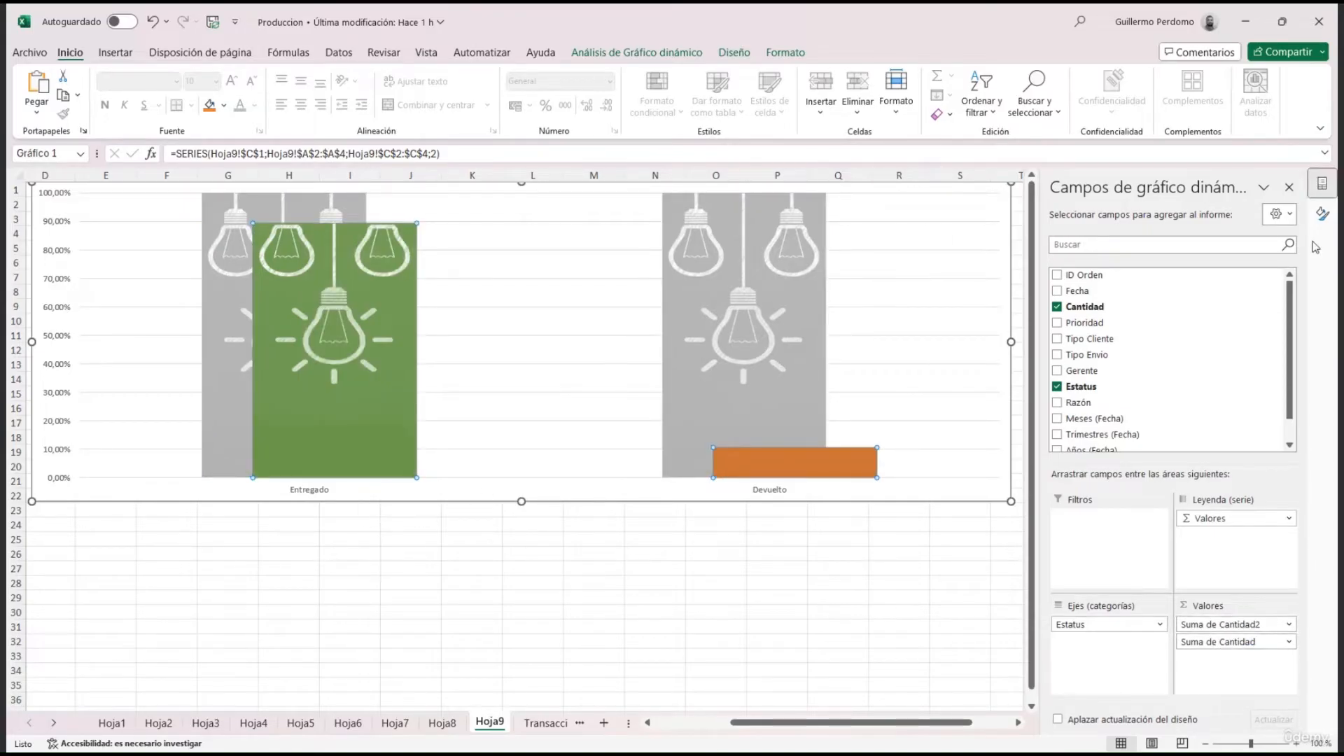
{"action": "left_click", "coordinate": [1322, 214]}
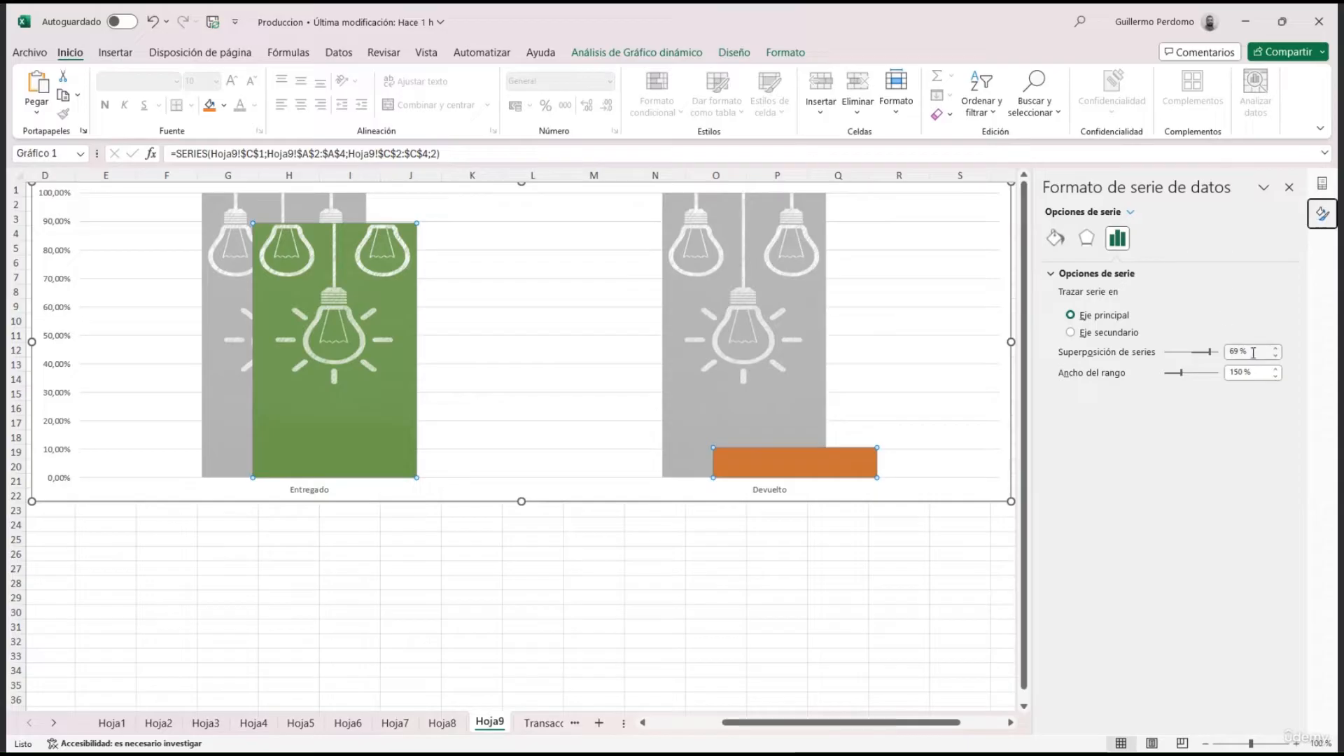
{"action": "left_click_drag", "start_coordinate": [1208, 351], "coordinate": [1223, 356]}
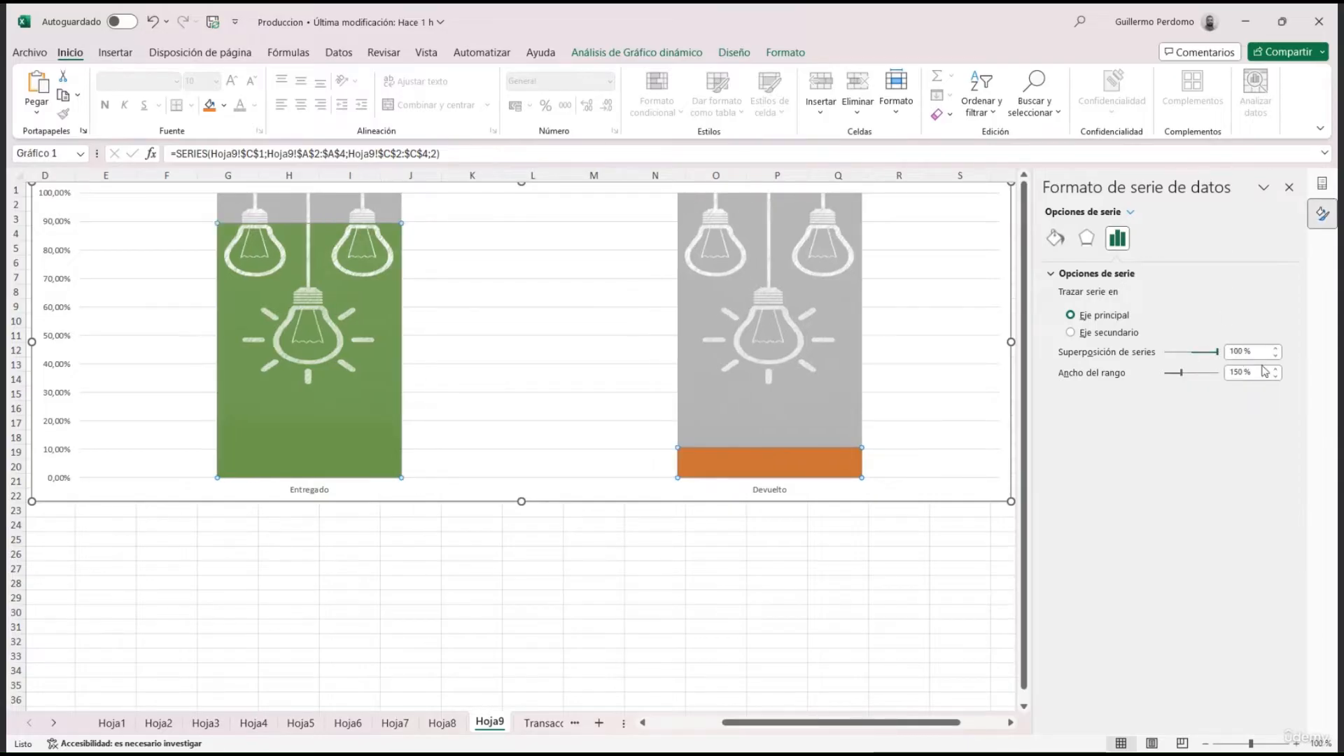
Step: Stretch the chart's lower edge down to about row 32 to make it taller
{"action": "left_click", "coordinate": [533, 527]}
{"action": "left_click", "coordinate": [522, 502]}
{"action": "left_click_drag", "start_coordinate": [522, 501], "coordinate": [525, 651]}
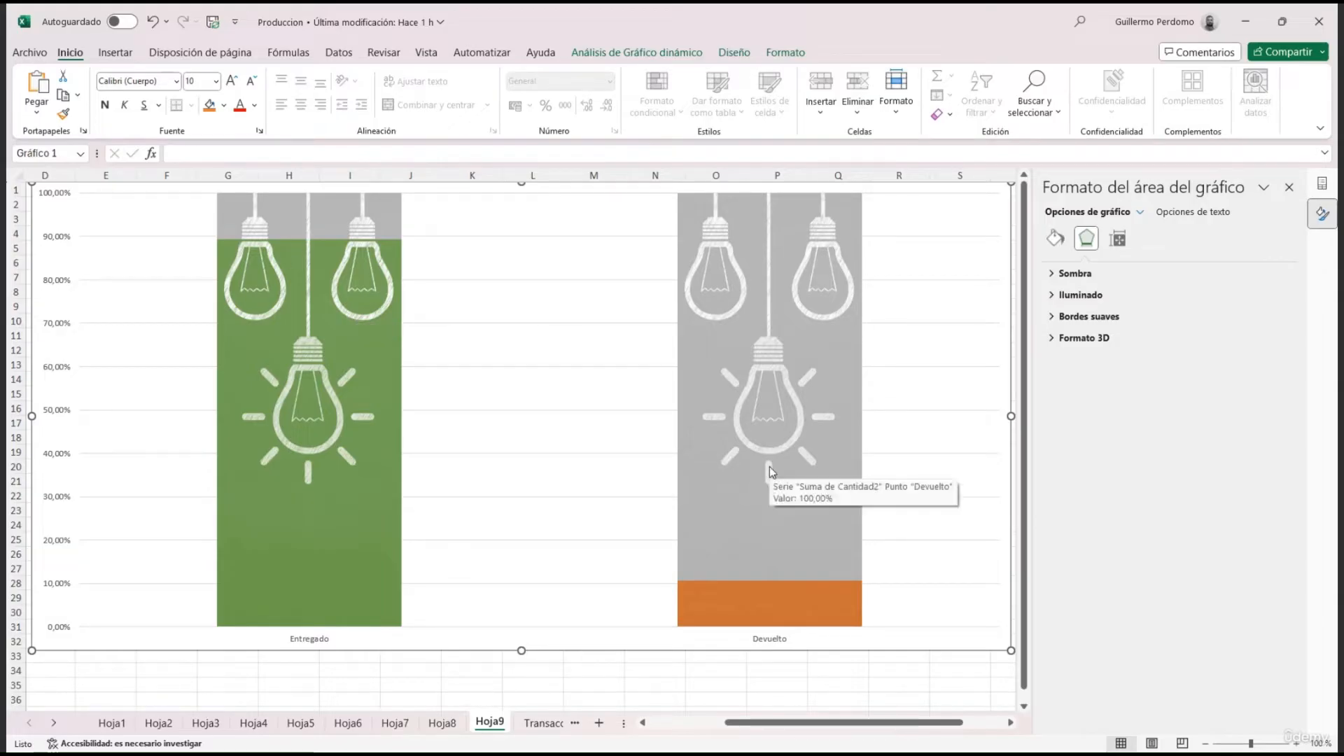
Step: Close the chart formatting options and shrink the bulb-picture pivot chart to end at about column O and row 20
{"action": "left_click", "coordinate": [1289, 187]}
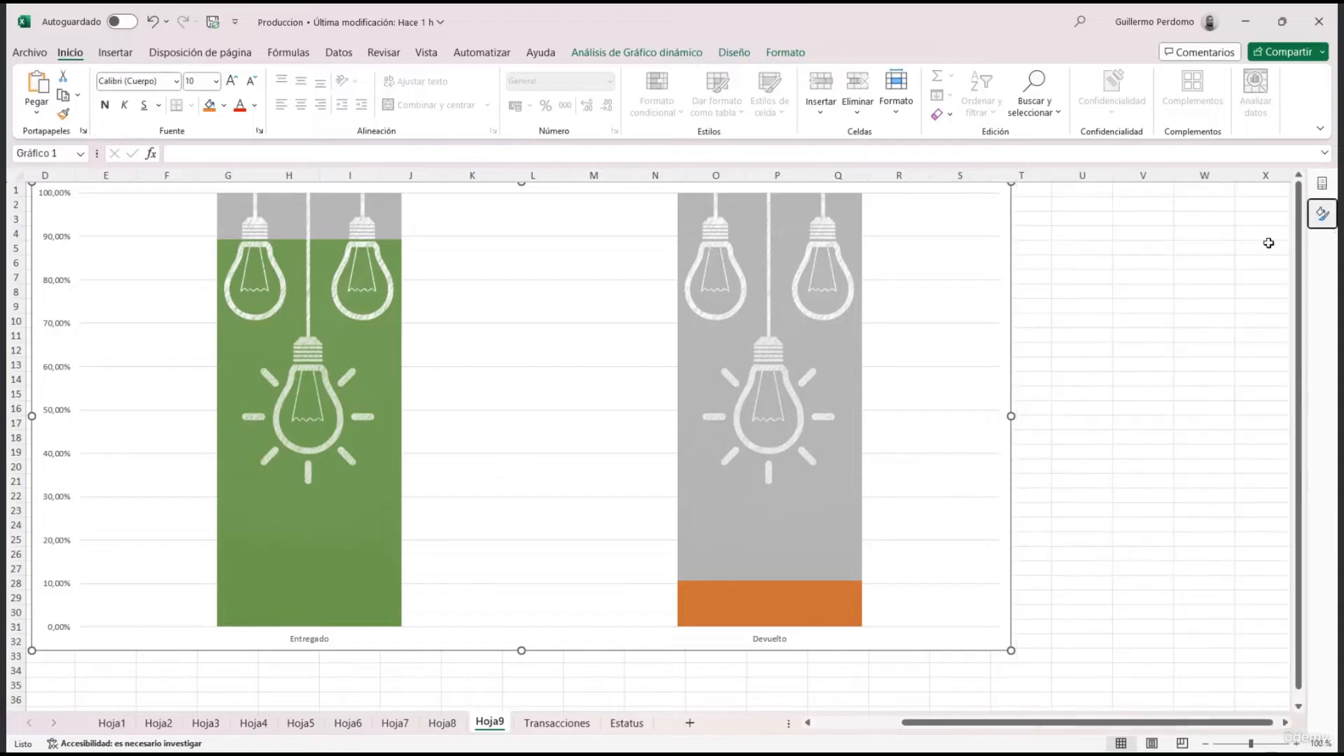
{"action": "scroll", "coordinate": [879, 388], "scroll_direction": "down", "scroll_amount": 1}
{"action": "left_click_drag", "start_coordinate": [1113, 582], "coordinate": [944, 493]}
{"action": "left_click_drag", "start_coordinate": [908, 443], "coordinate": [871, 418]}
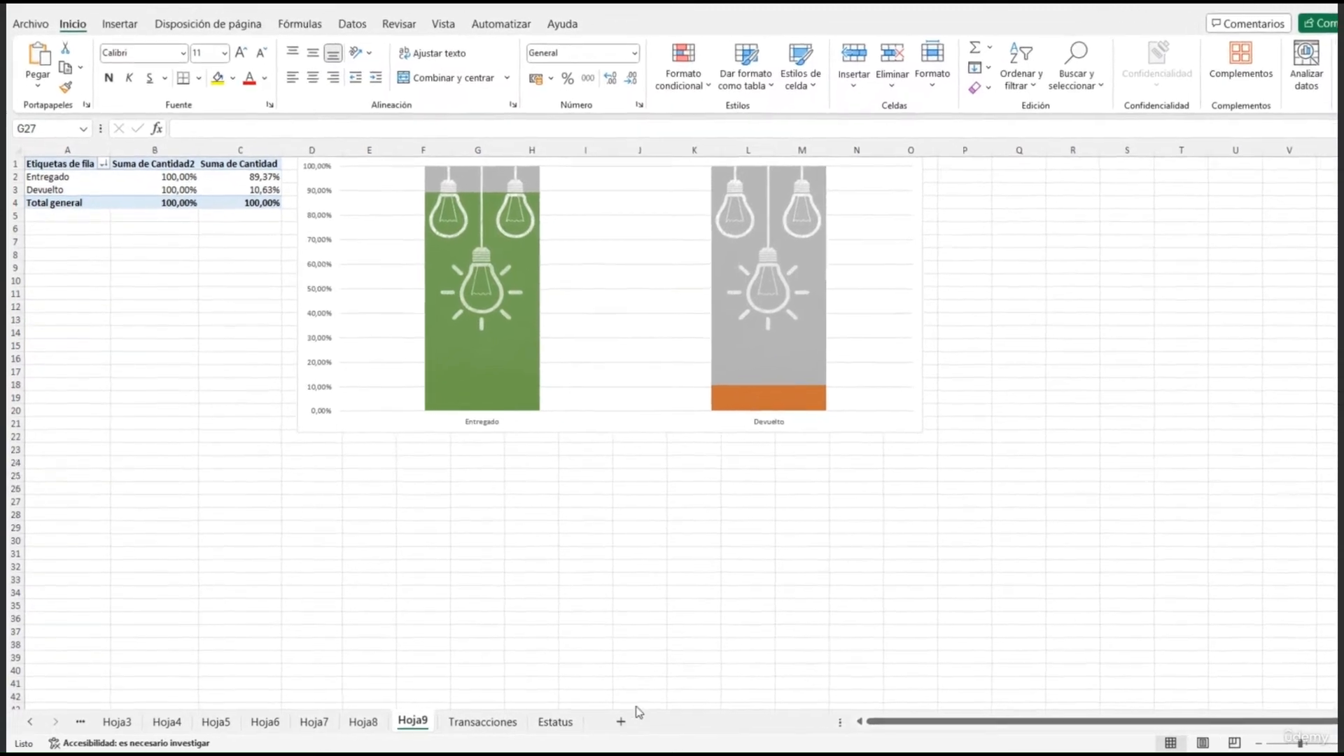
Step: Add a new worksheet named Datos-Reporte and place it after the Estatus sheet
{"action": "left_click", "coordinate": [641, 722]}
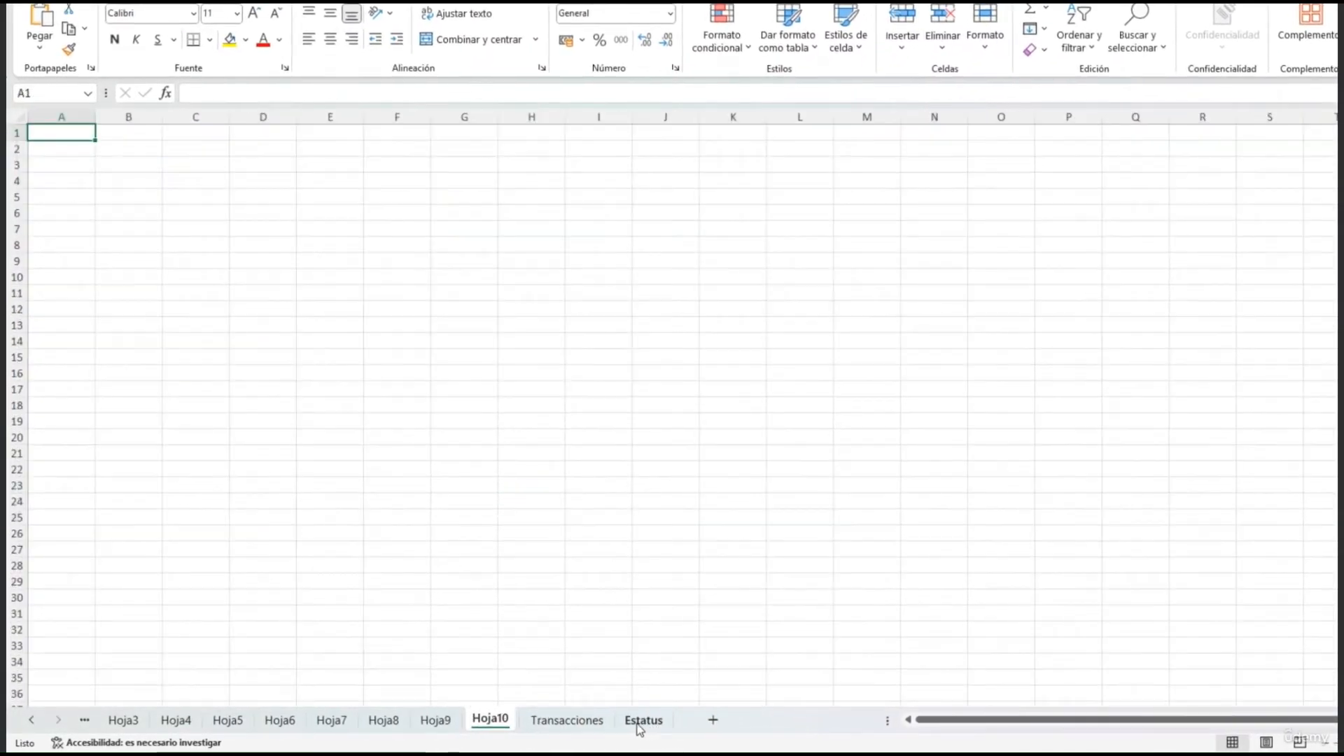
{"action": "double_click", "coordinate": [488, 721]}
{"action": "type", "text": "Datos-R"}
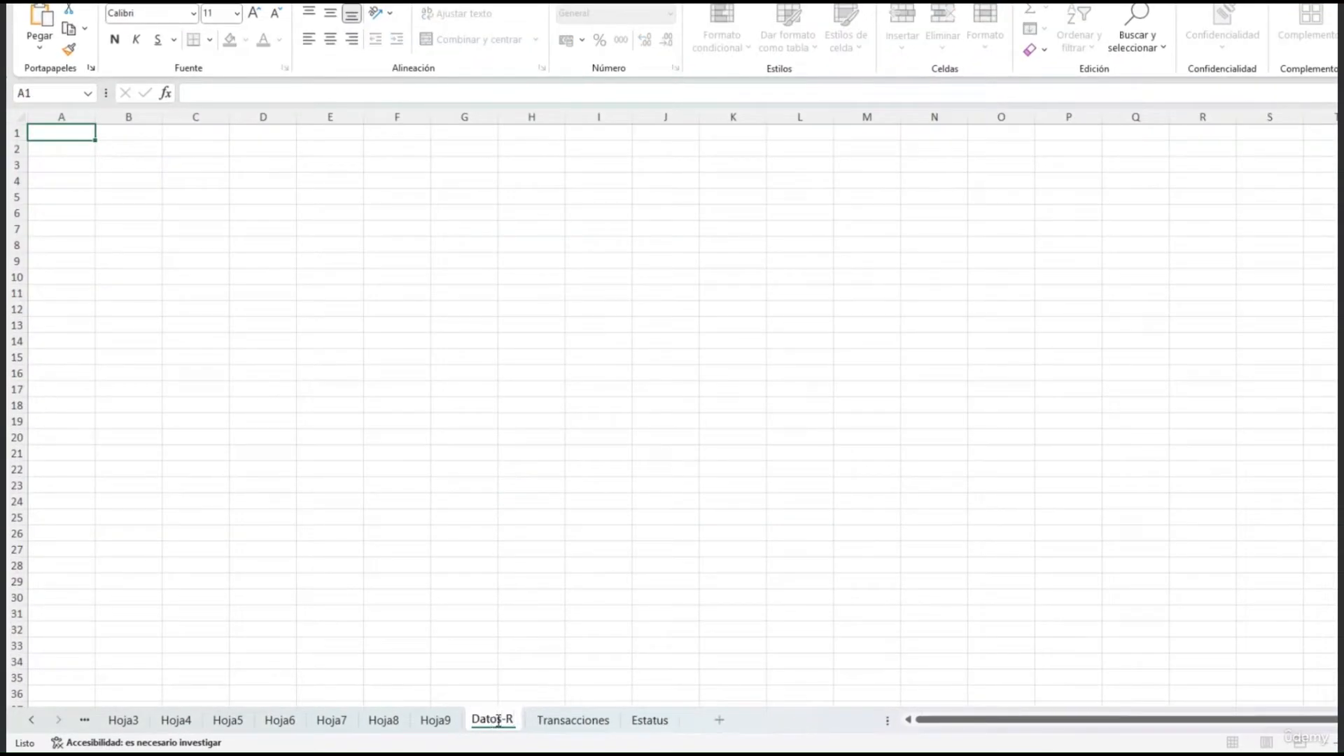
{"action": "type", "text": "eporte"}
{"action": "key", "text": "Return"}
{"action": "left_click_drag", "start_coordinate": [543, 725], "coordinate": [678, 732]}
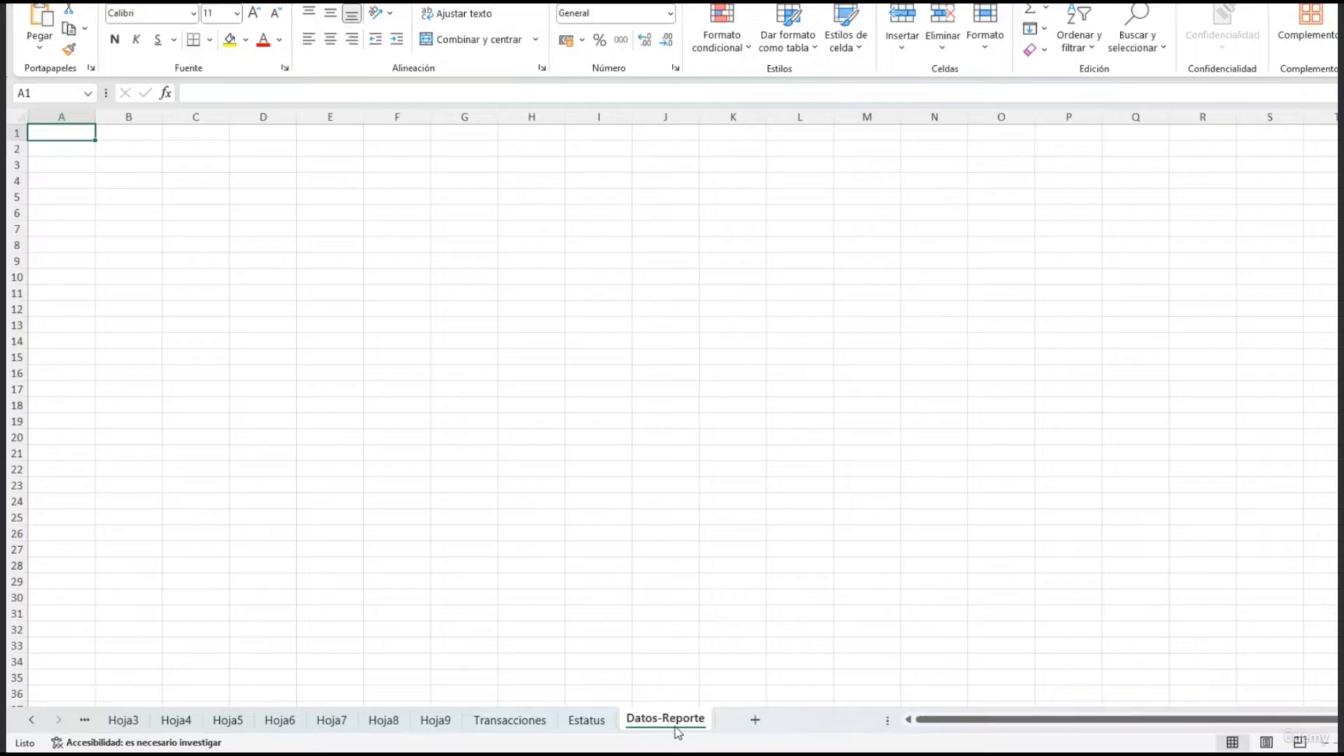
Step: Add another worksheet after Datos-Reporte and name it Reporte-Producción
{"action": "left_click", "coordinate": [754, 719]}
{"action": "double_click", "coordinate": [740, 719]}
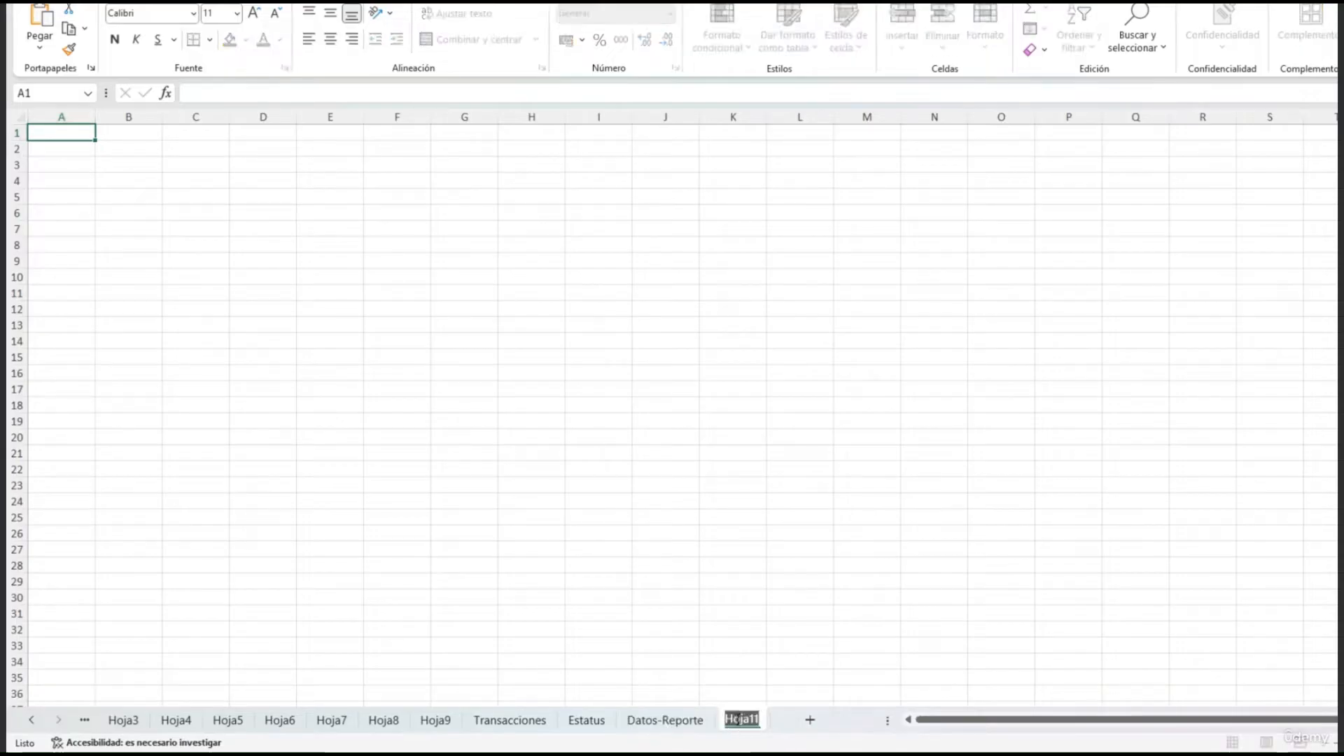
{"action": "type", "text": "Reporte"}
{"action": "key", "text": "Return"}
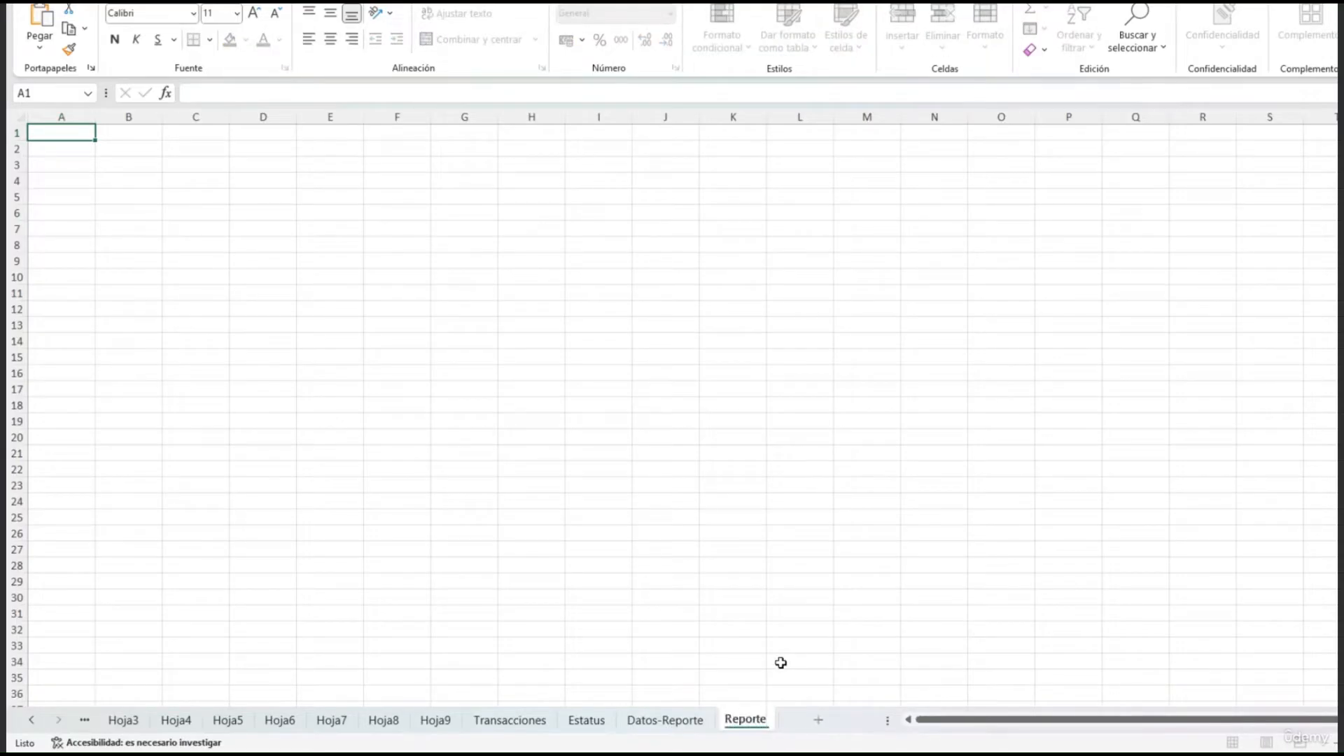
{"action": "type", "text": "-Producción"}
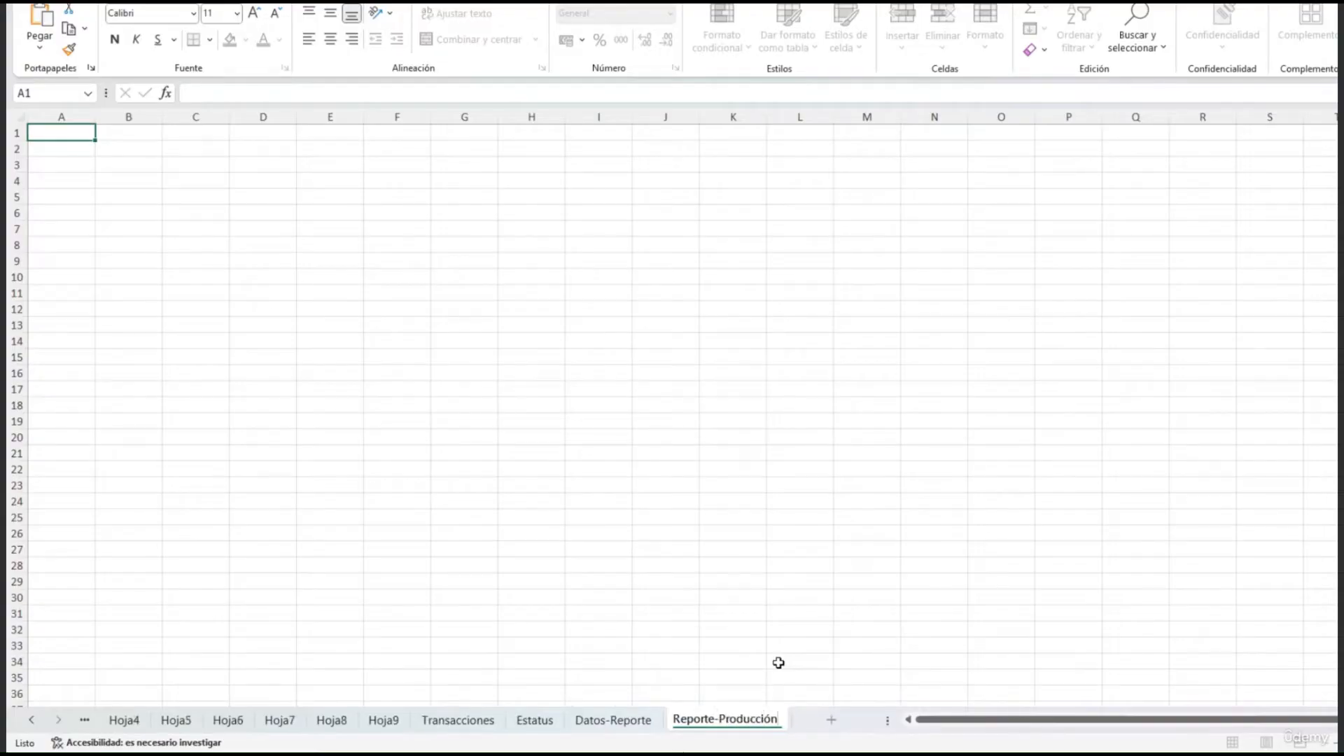
{"action": "left_click", "coordinate": [778, 662]}
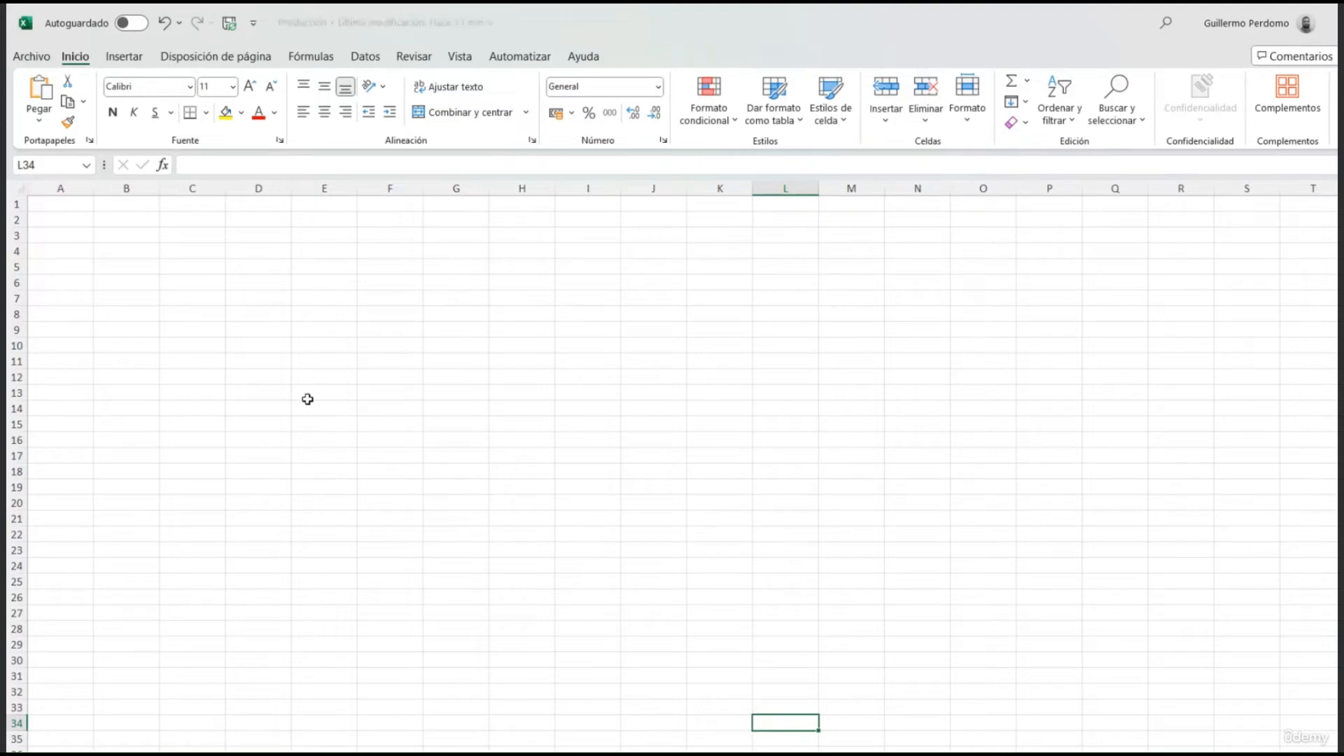
Step: Insert the Fondo_Verde_Produccion picture from Escritorio over the cells, align it to cell A1 and enlarge it to about 18,09 × 32,16 cm
{"action": "left_click", "coordinate": [124, 56]}
{"action": "left_click", "coordinate": [235, 108]}
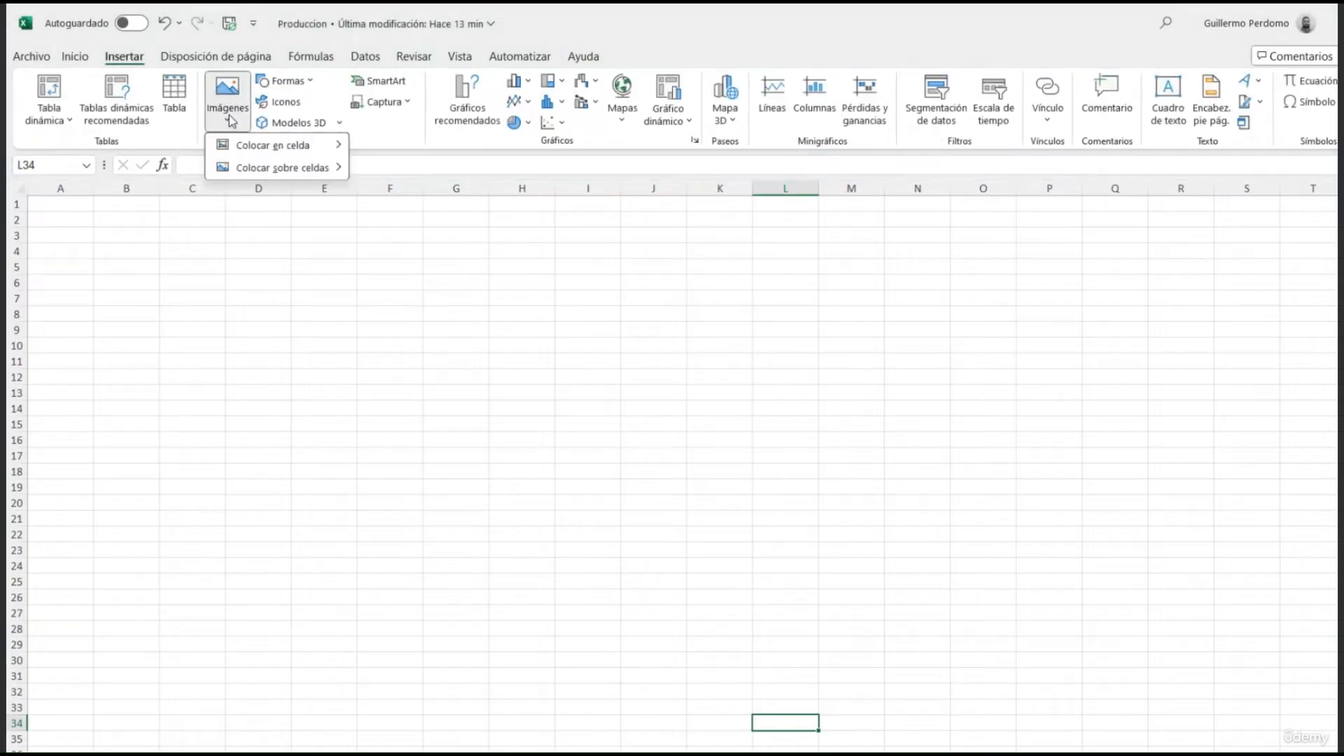
{"action": "mouse_move", "coordinate": [246, 168]}
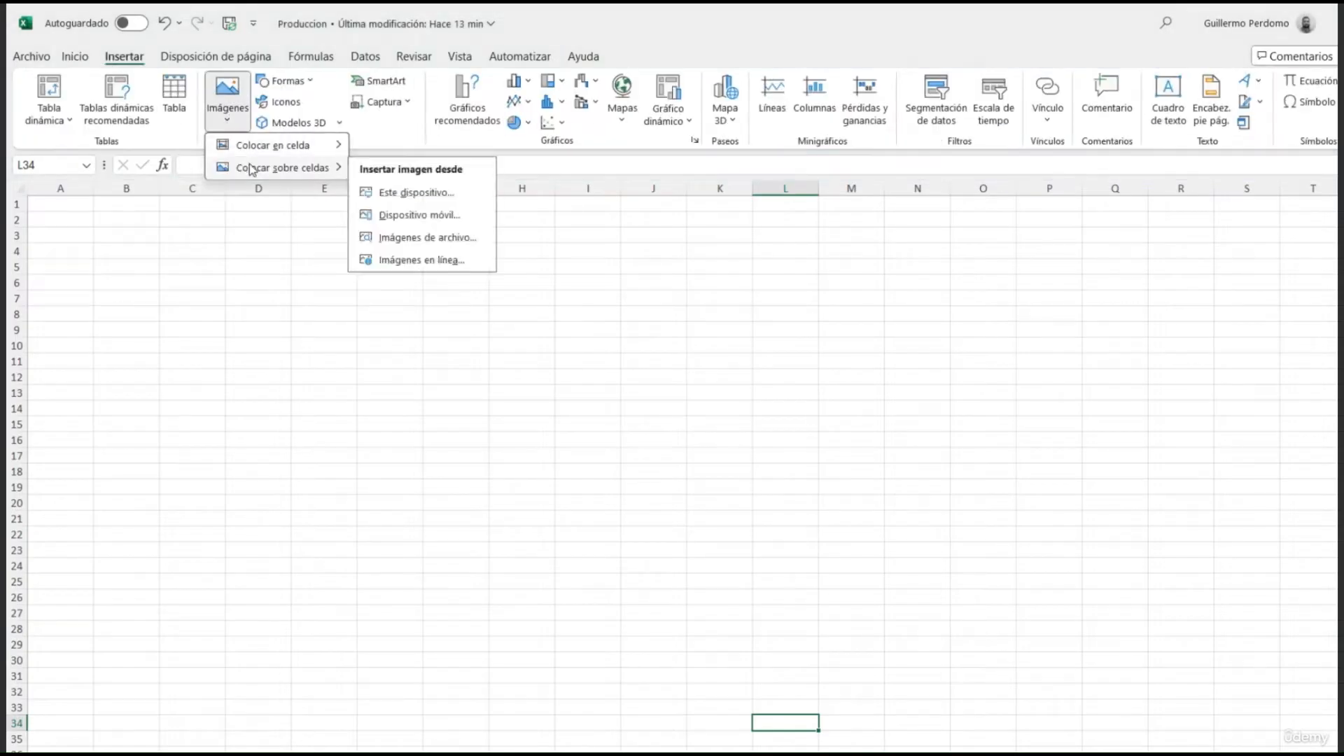
{"action": "left_click", "coordinate": [462, 197]}
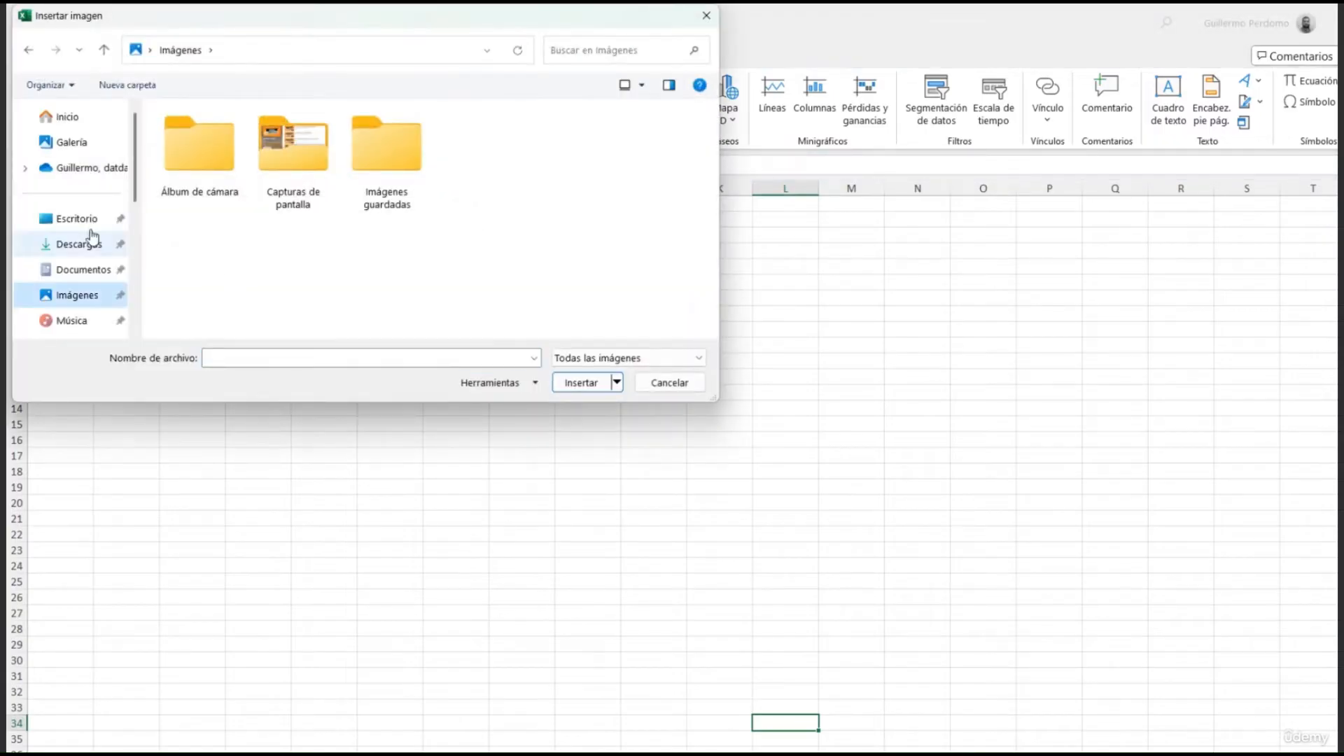
{"action": "left_click", "coordinate": [77, 218]}
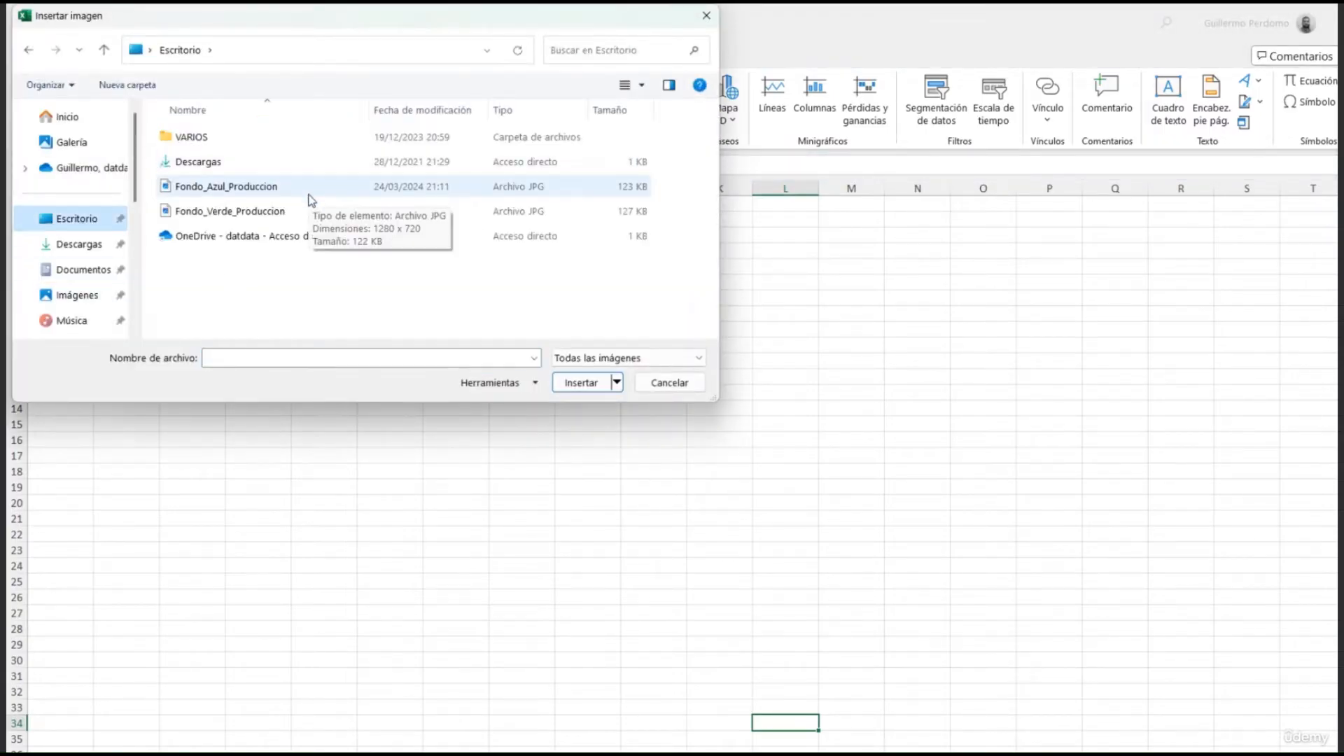
{"action": "left_click", "coordinate": [308, 211]}
{"action": "left_click", "coordinate": [581, 383]}
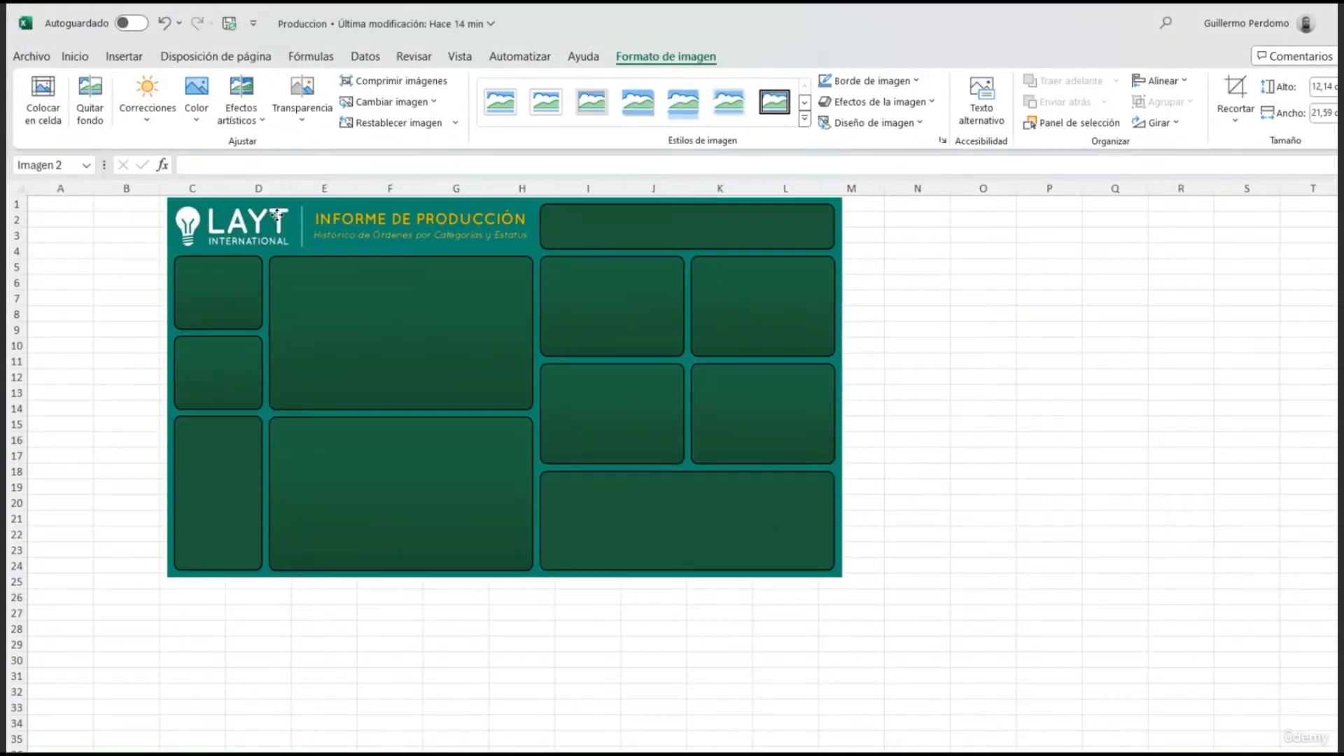
{"action": "left_click_drag", "start_coordinate": [276, 217], "coordinate": [53, 207]}
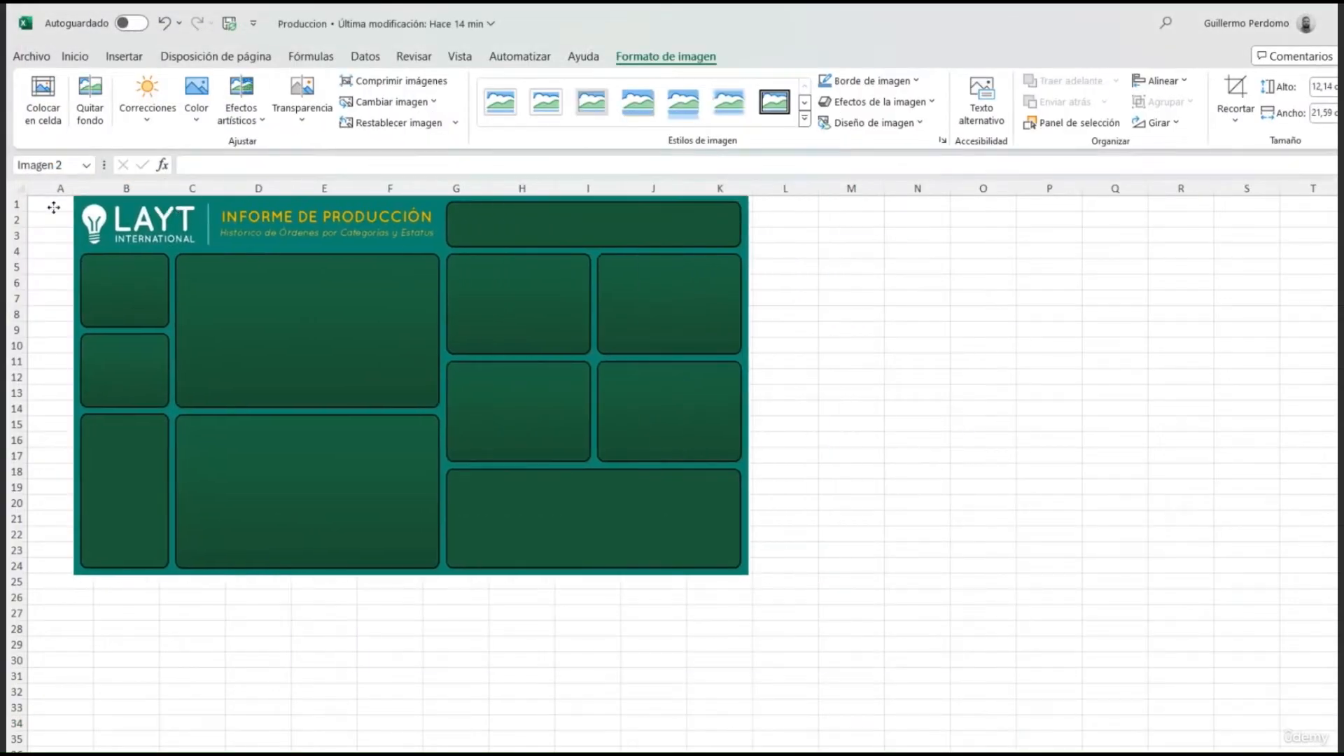
{"action": "left_click_drag", "start_coordinate": [702, 570], "coordinate": [956, 654]}
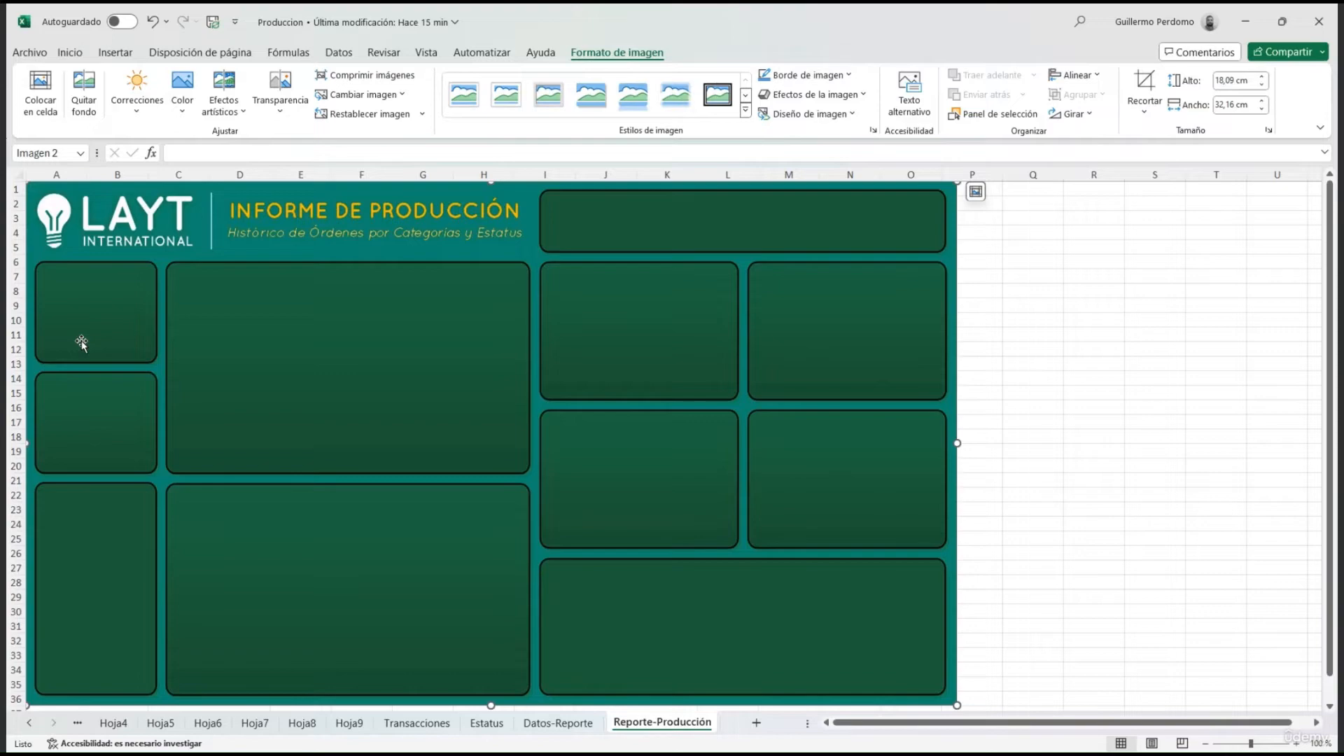
Step: Create a pivot table from TablaTransacciones in cell A1 of the existing Datos-Reporte sheet
{"action": "left_click", "coordinate": [417, 722]}
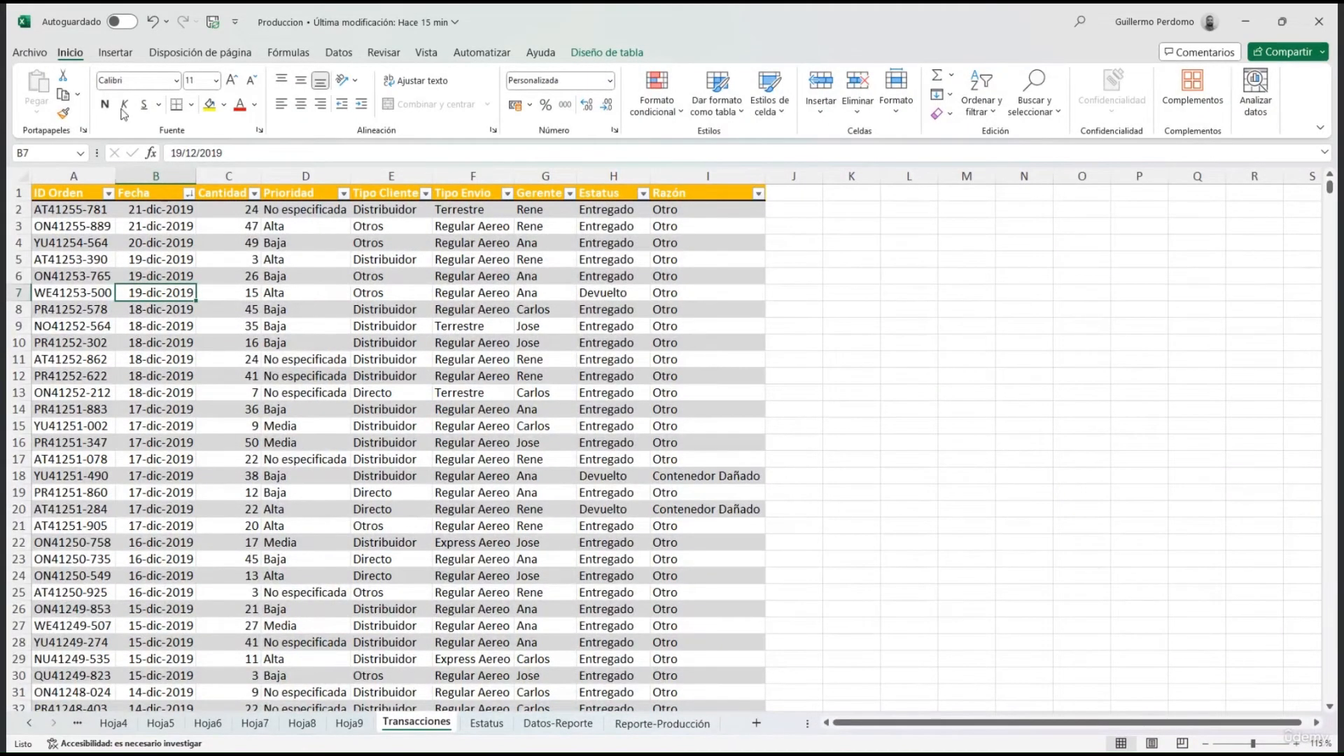
{"action": "left_click", "coordinate": [118, 54]}
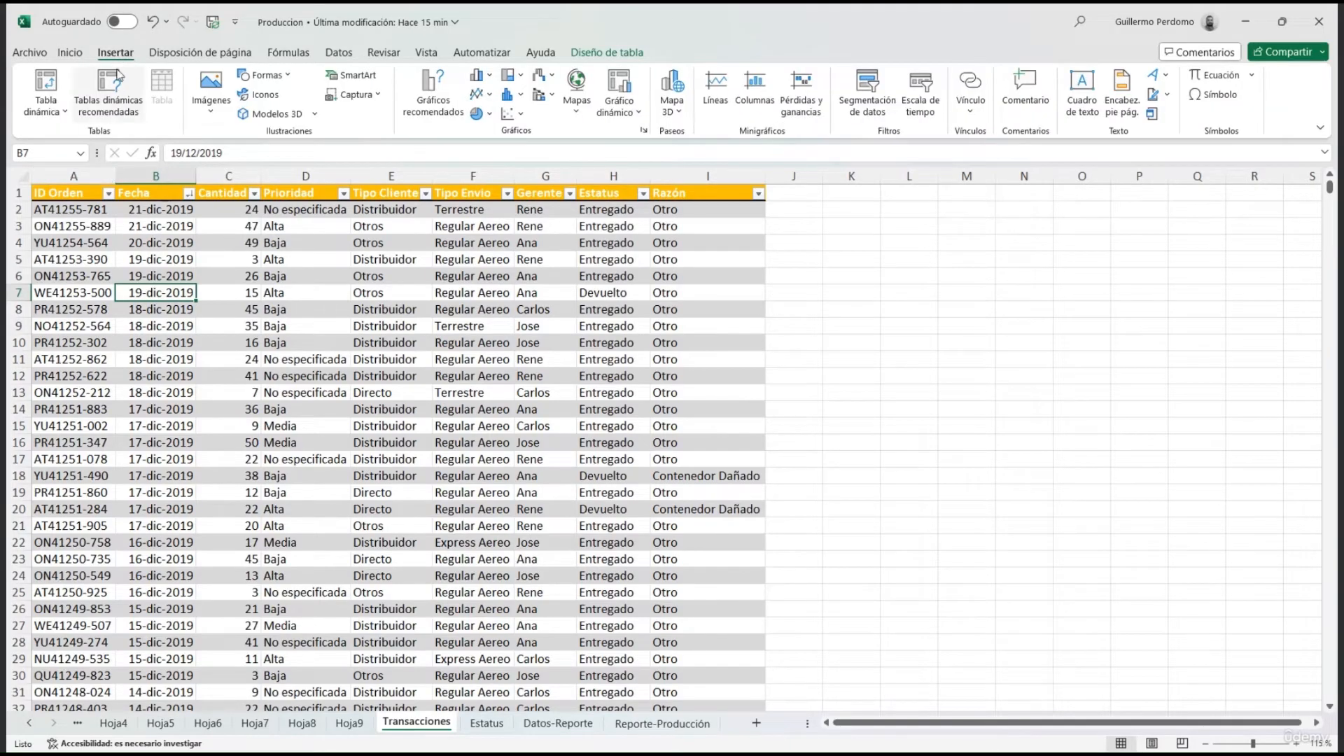
{"action": "left_click", "coordinate": [46, 87]}
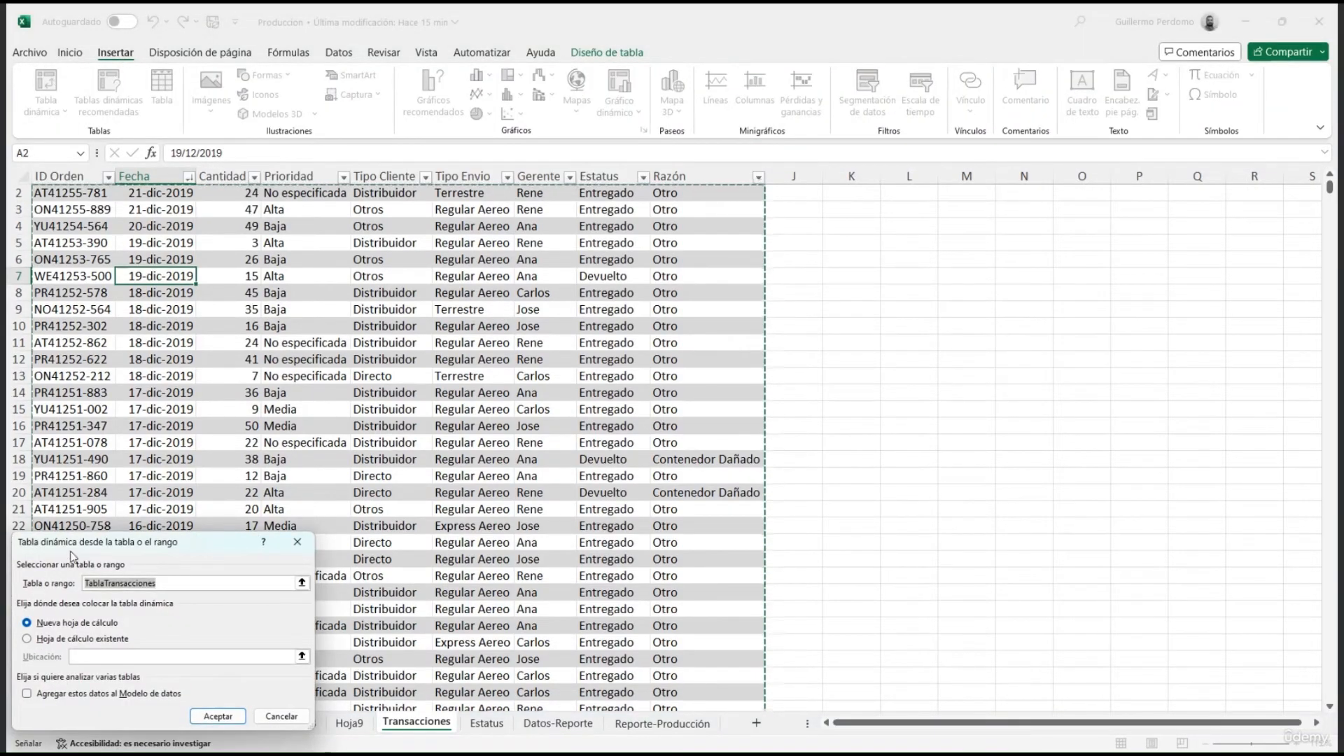
{"action": "left_click_drag", "start_coordinate": [57, 548], "coordinate": [544, 334]}
{"action": "left_click", "coordinate": [515, 425]}
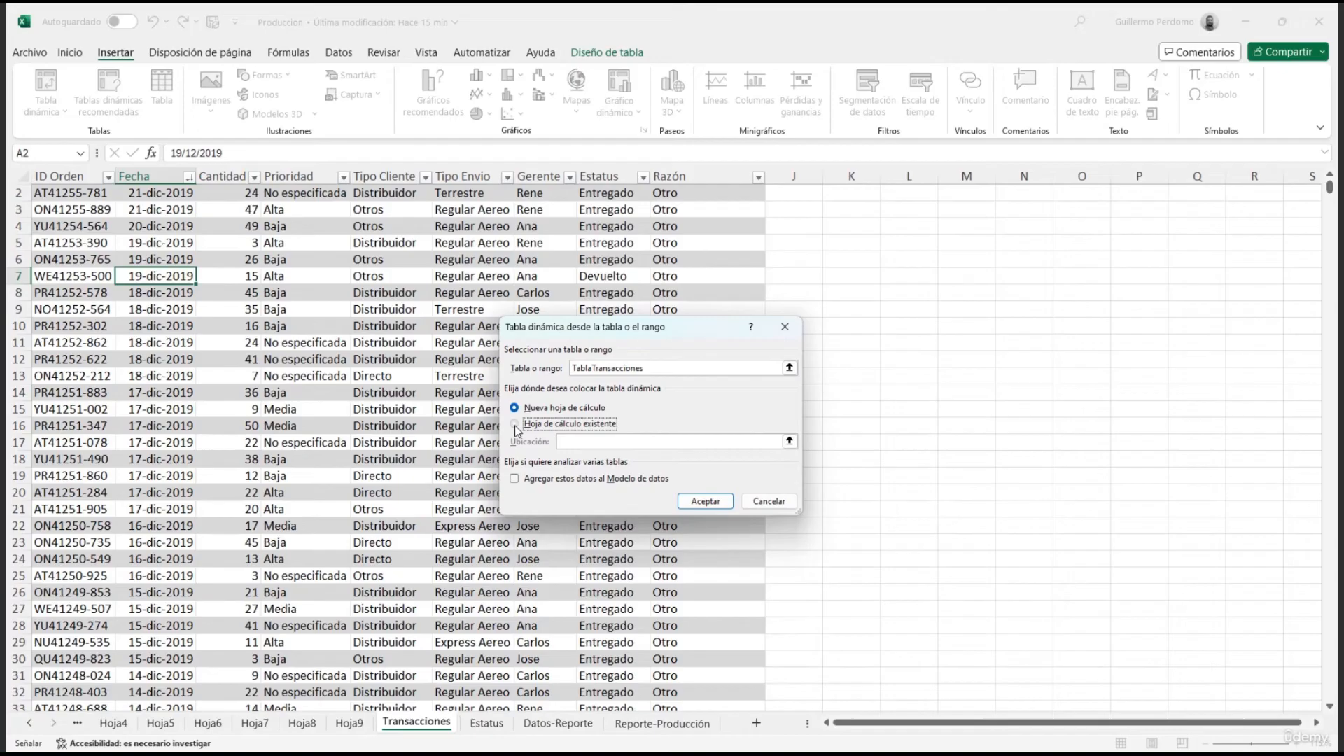
{"action": "left_click", "coordinate": [789, 441]}
{"action": "left_click", "coordinate": [554, 725]}
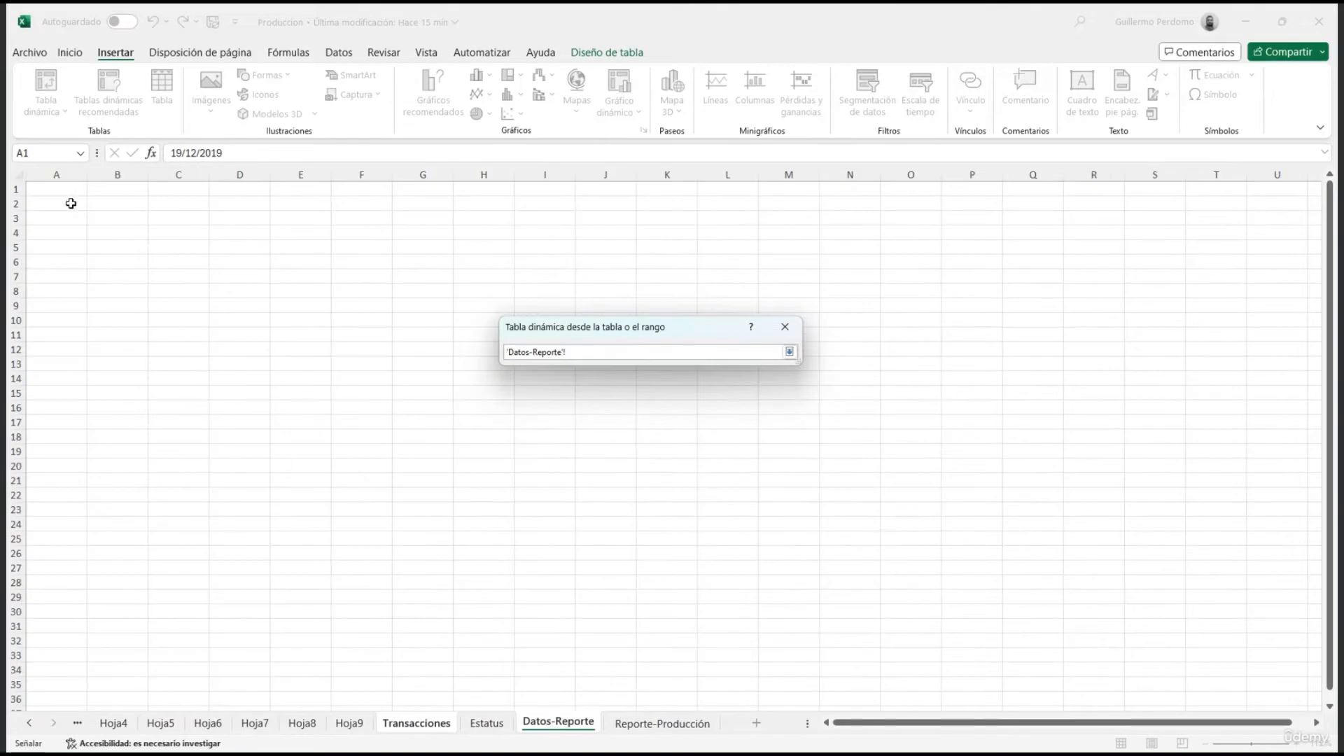
{"action": "left_click", "coordinate": [50, 190]}
{"action": "key", "text": "Return"}
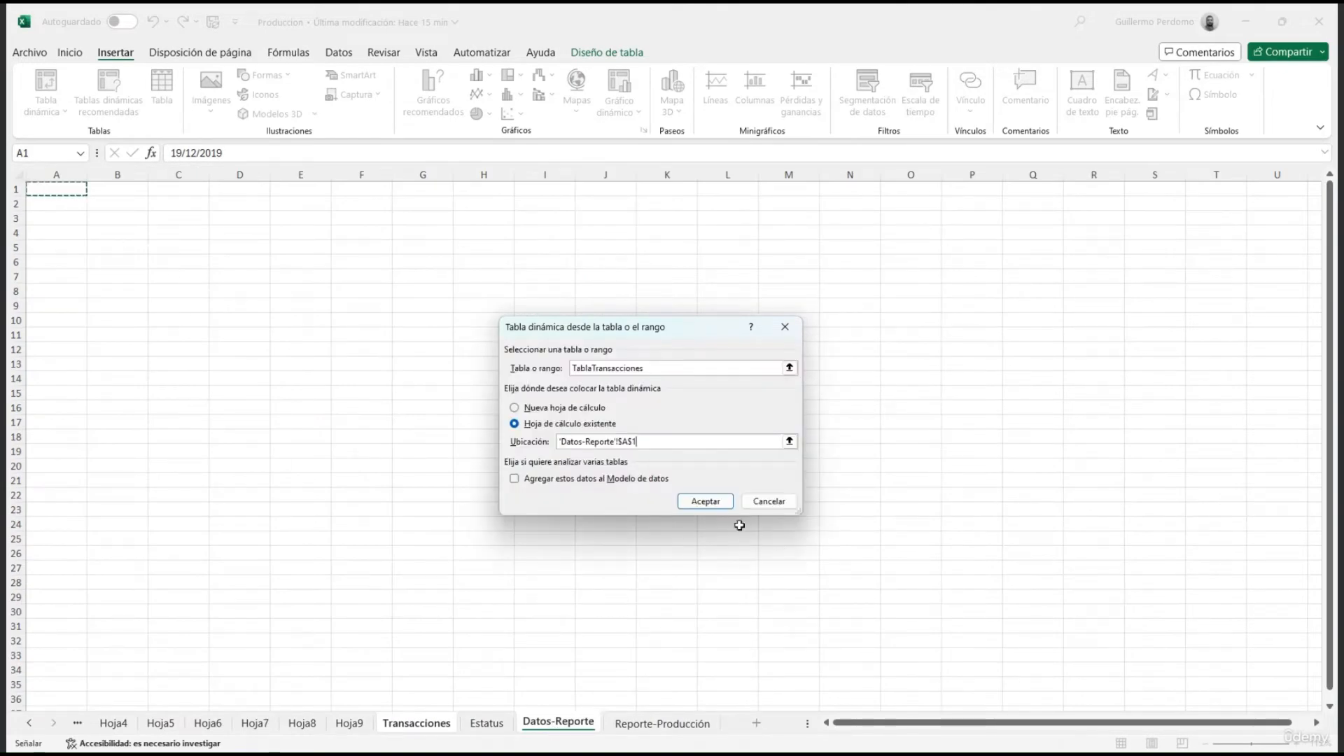
{"action": "left_click", "coordinate": [713, 499]}
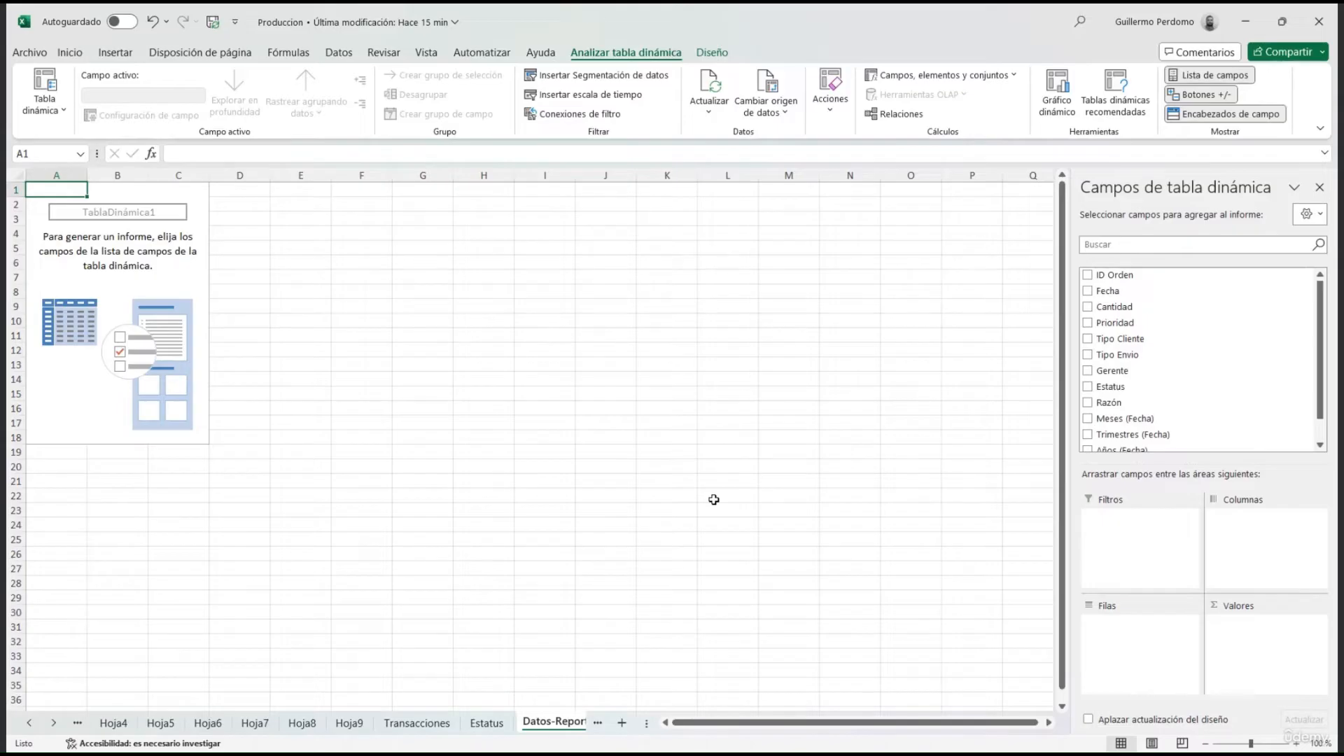
Step: Add the sum of Cantidad and the count of ID Orden as values, and group the rows by Fecha years and months only
{"action": "left_click_drag", "start_coordinate": [1112, 308], "coordinate": [1274, 654]}
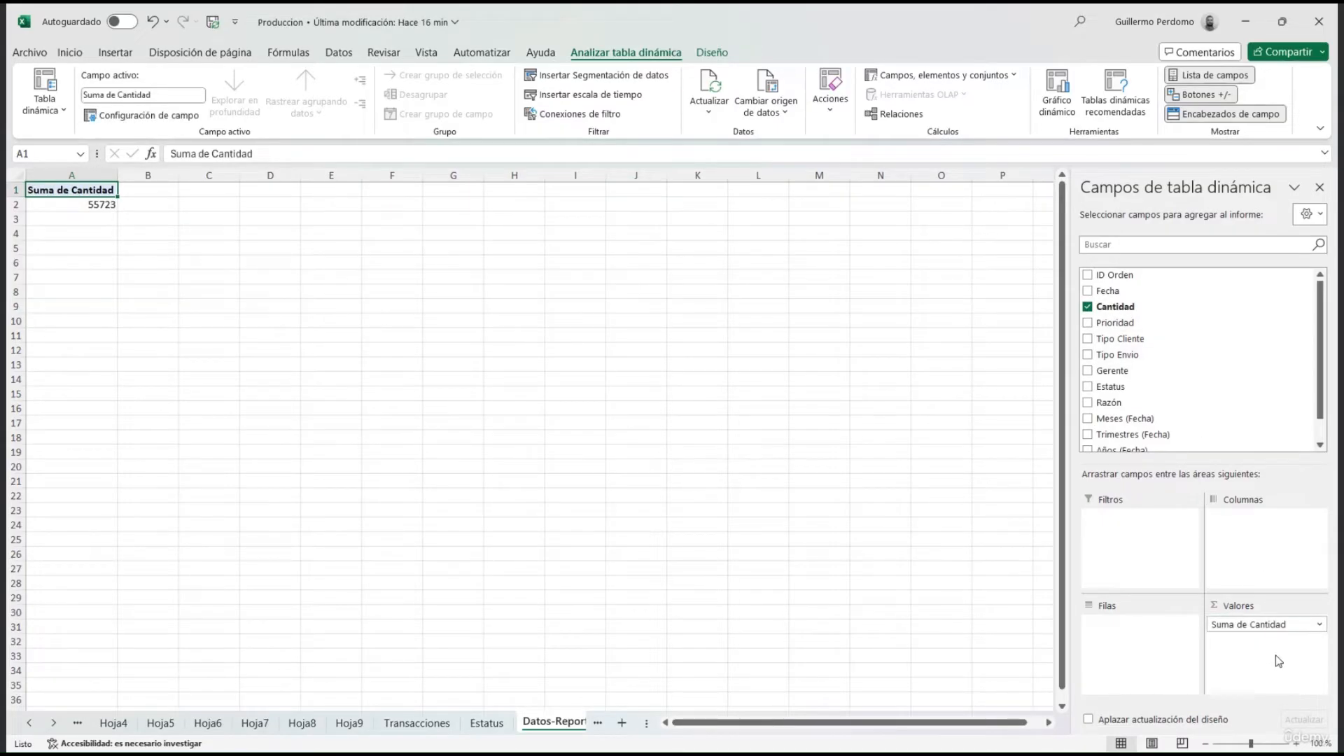
{"action": "left_click_drag", "start_coordinate": [1116, 275], "coordinate": [1279, 661]}
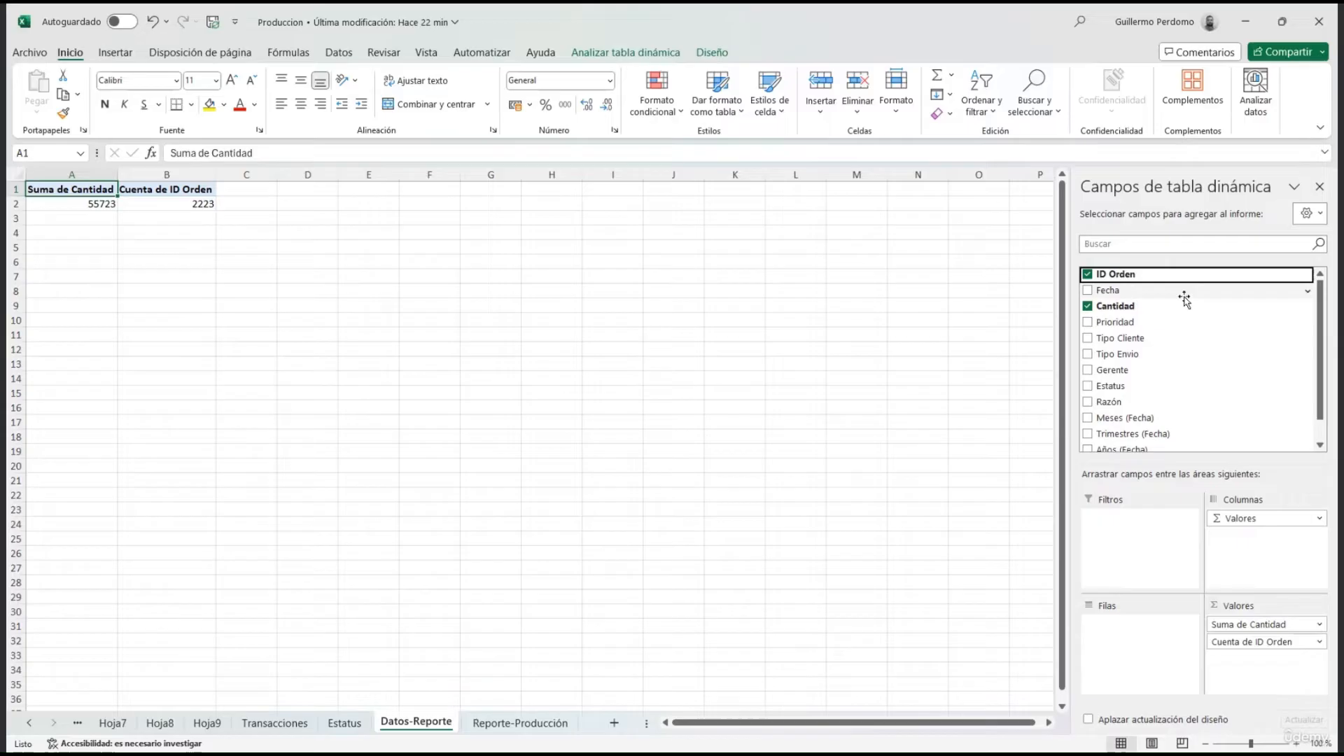
{"action": "left_click_drag", "start_coordinate": [1183, 291], "coordinate": [993, 644]}
{"action": "left_click_drag", "start_coordinate": [1095, 658], "coordinate": [952, 653]}
{"action": "left_click", "coordinate": [33, 203]}
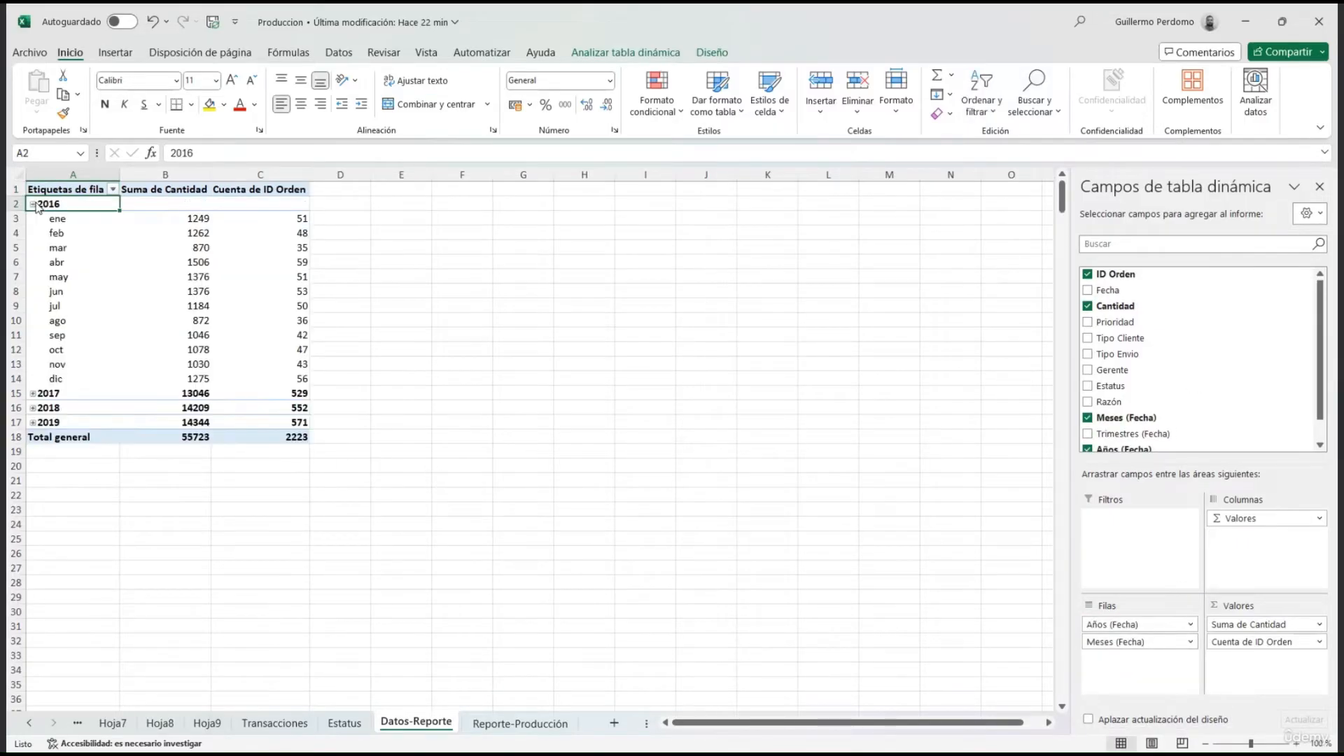
{"action": "left_click", "coordinate": [33, 204]}
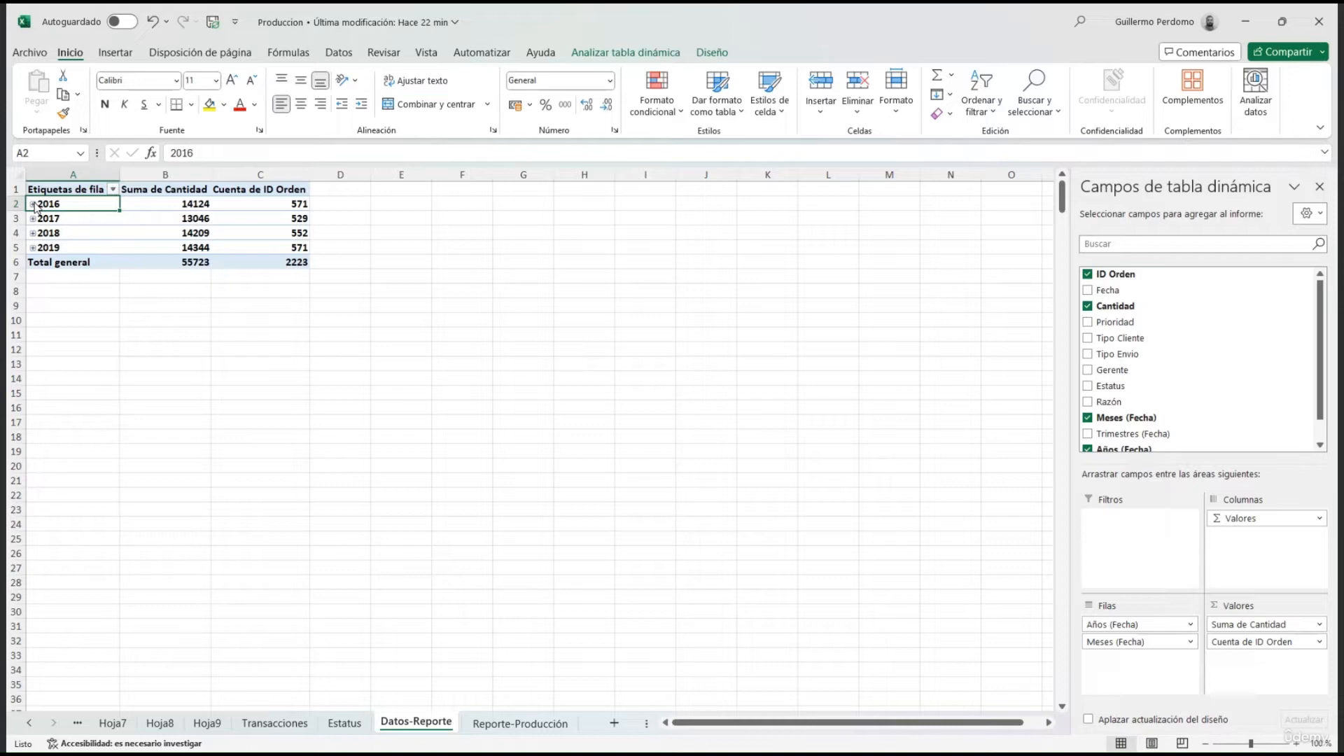
Step: Enter the labels "Cantidad de Piezas" in E1 and "Cantidad de Órdenes" in E2
{"action": "left_click", "coordinate": [399, 191]}
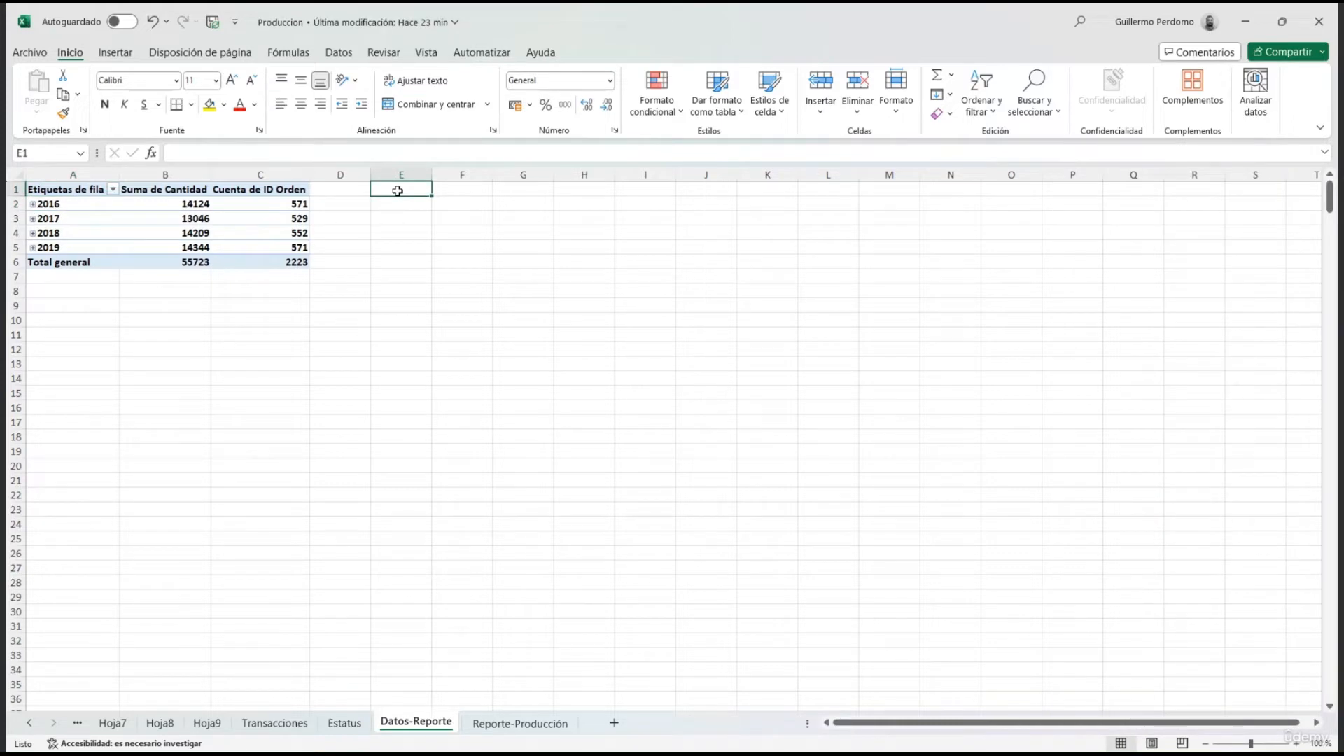
{"action": "type", "text": "Cantidad de Piezas"}
{"action": "key", "text": "Return"}
{"action": "type", "text": "Cantidad de Ór"}
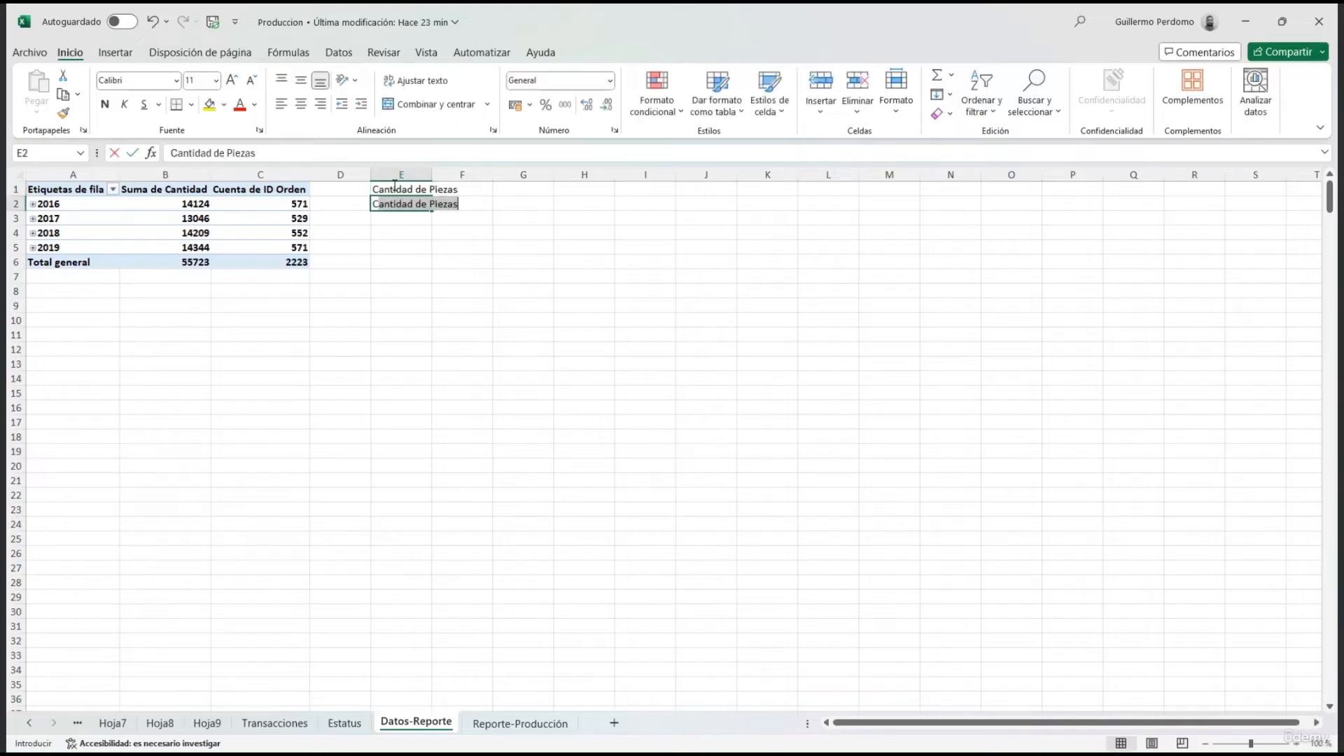
{"action": "type", "text": "denes"}
{"action": "key", "text": "Return"}
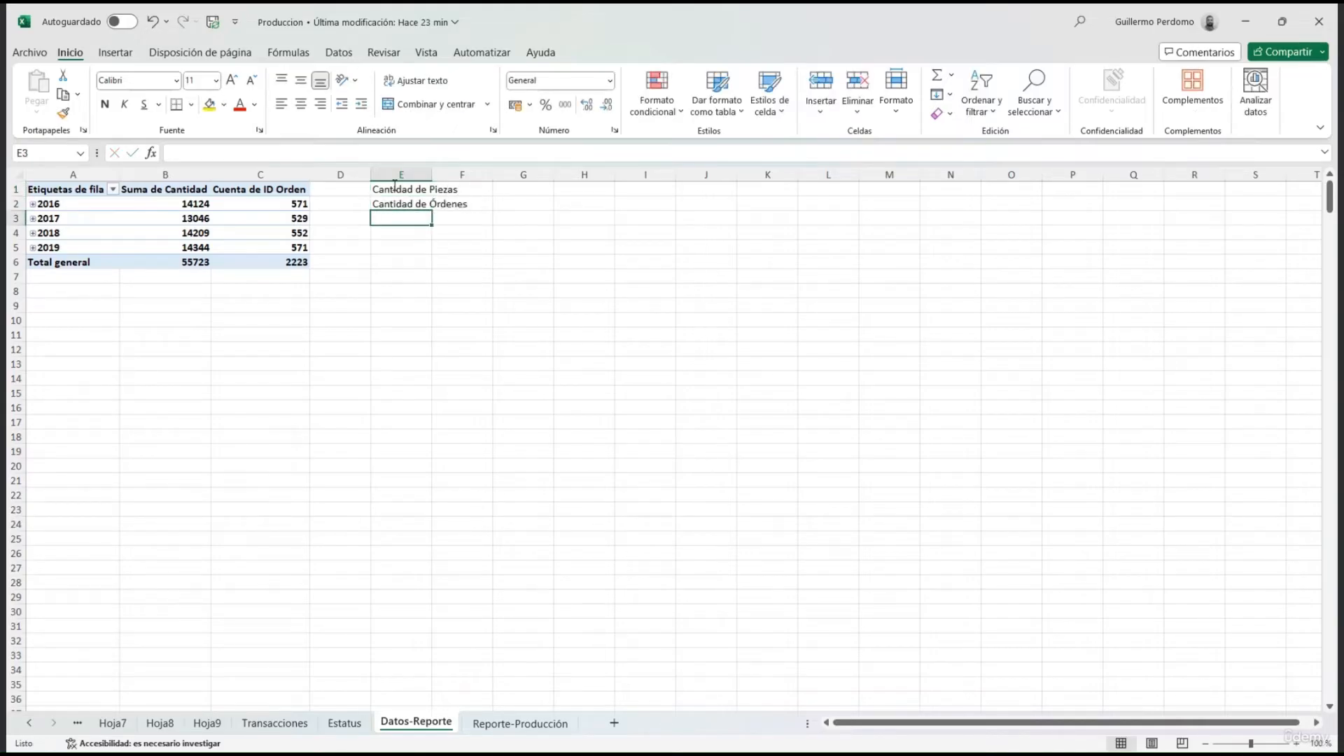
Step: Link F1 and F2 to the pivot table's grand totals for Cantidad and ID Orden, and autofit column E to its labels
{"action": "left_click", "coordinate": [459, 189]}
{"action": "type", "text": "+"}
{"action": "left_click", "coordinate": [191, 262]}
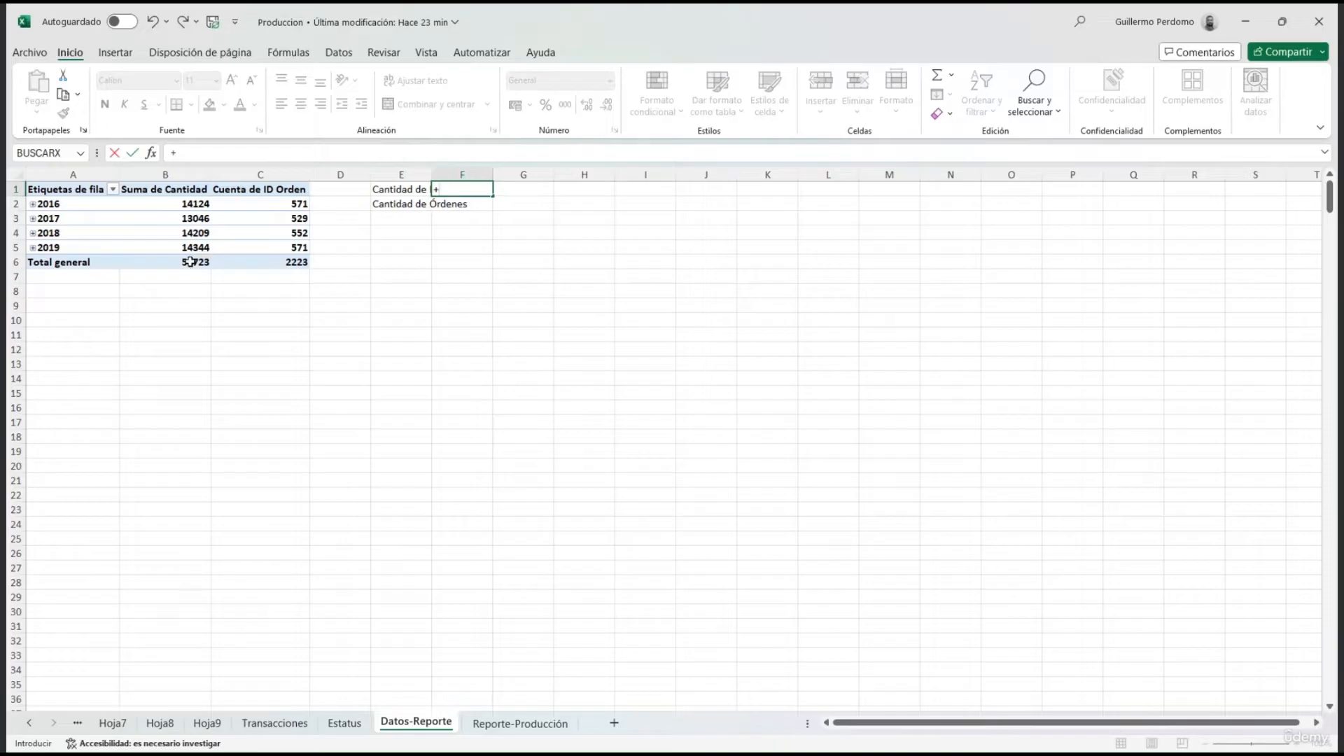
{"action": "key", "text": "Return"}
{"action": "type", "text": "+"}
{"action": "left_click", "coordinate": [277, 262]}
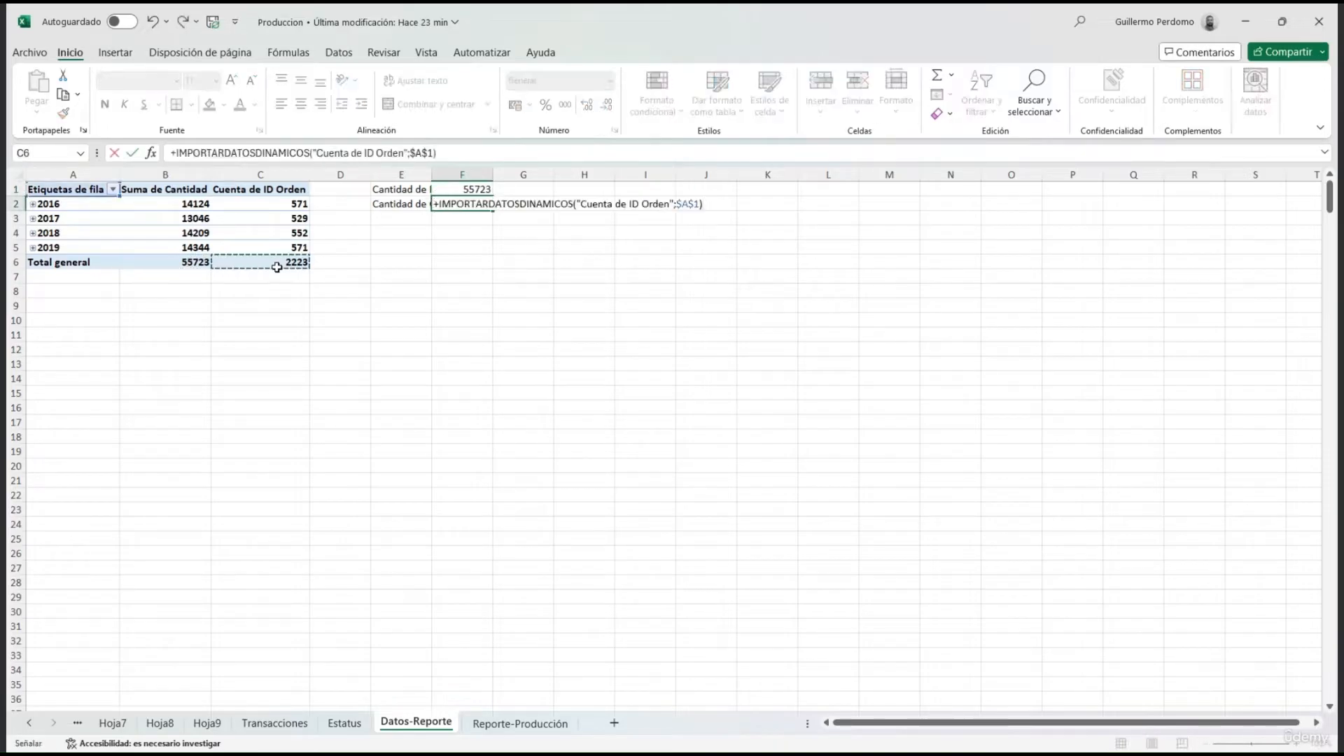
{"action": "key", "text": "Return"}
{"action": "double_click", "coordinate": [432, 174]}
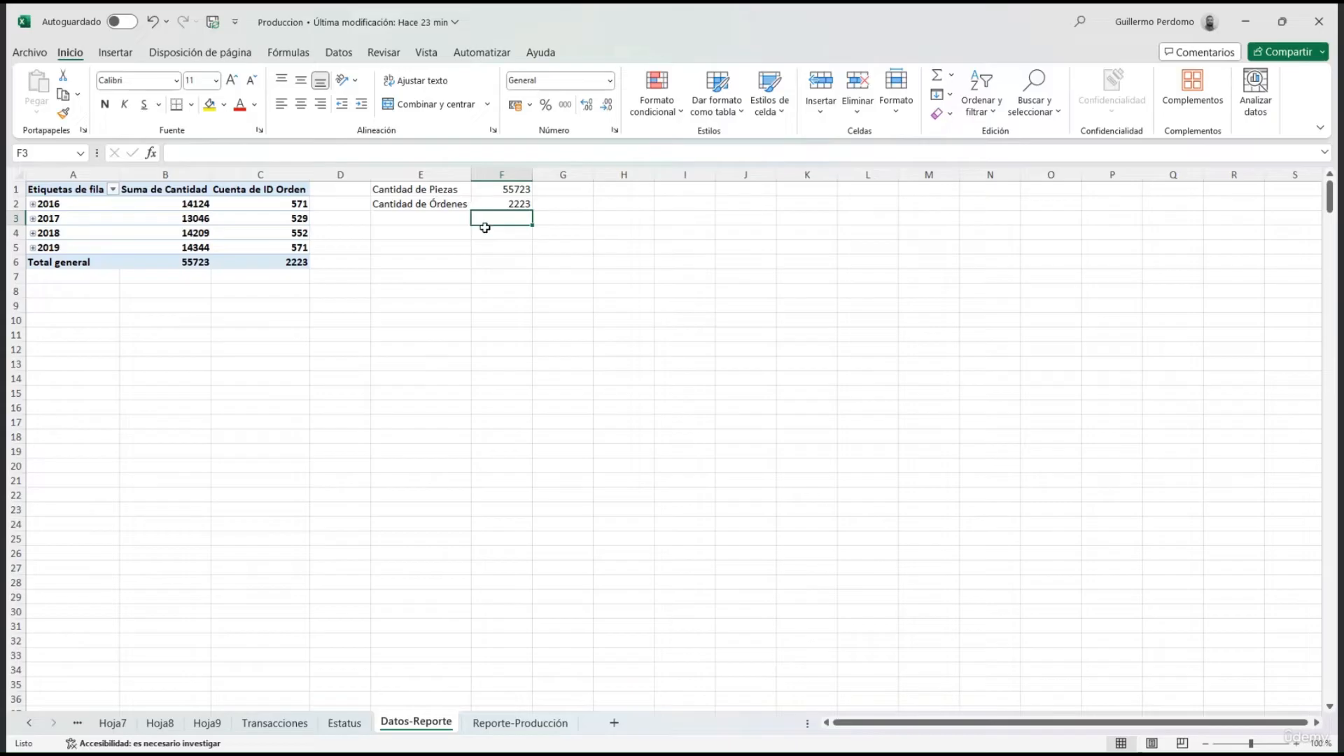
Step: Format the pivot values in B2:C6 with thousands separators and no decimals
{"action": "left_click_drag", "start_coordinate": [199, 205], "coordinate": [294, 262]}
{"action": "left_click", "coordinate": [564, 105]}
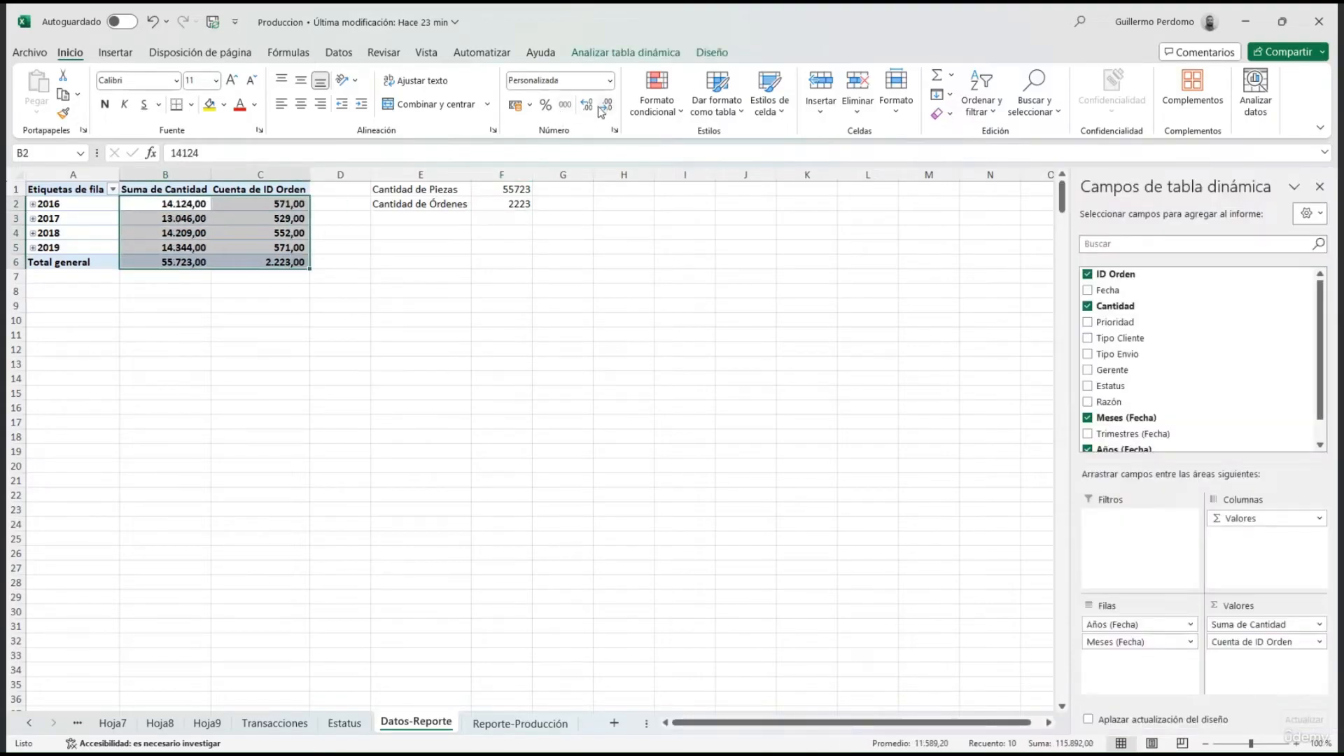
{"action": "double_click", "coordinate": [603, 110]}
Step: Format the linked totals in F1:F2 with thousands separators and no decimals
{"action": "left_click_drag", "start_coordinate": [509, 191], "coordinate": [509, 204]}
{"action": "left_click", "coordinate": [566, 106]}
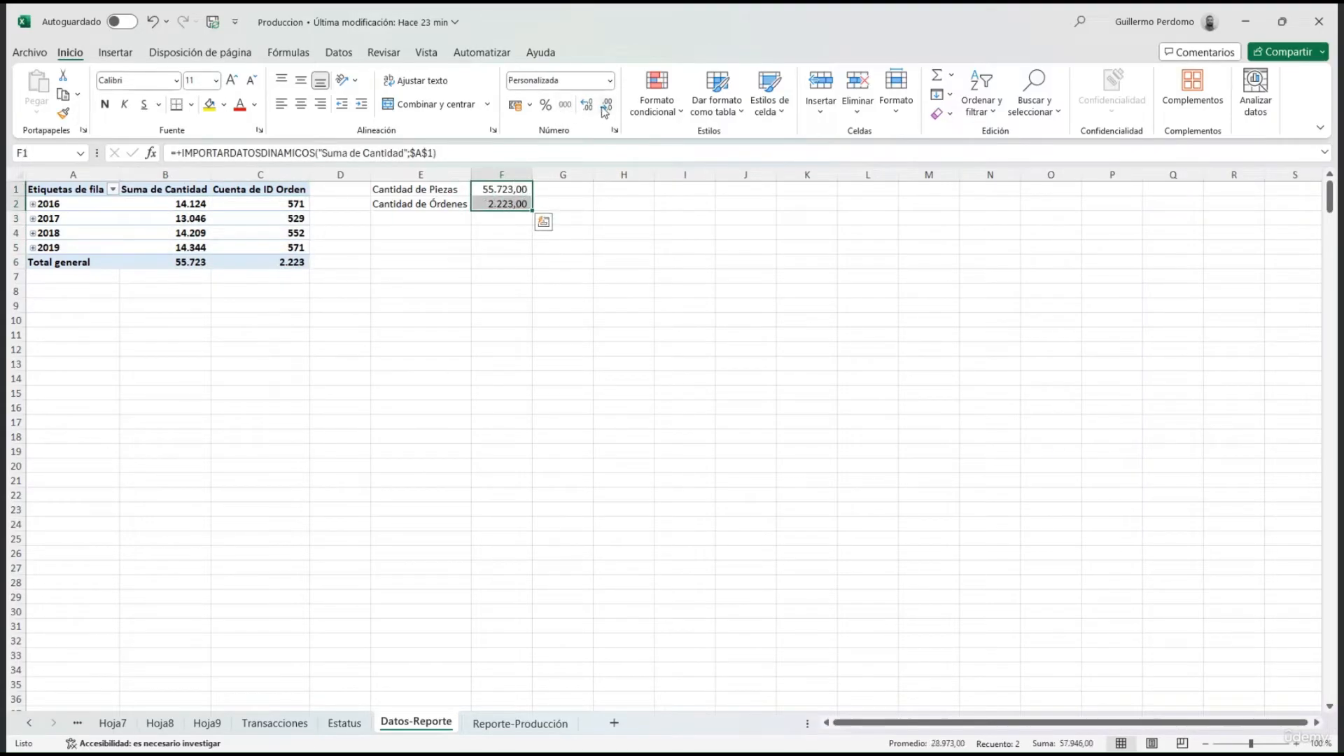
{"action": "double_click", "coordinate": [605, 109]}
{"action": "left_click", "coordinate": [509, 203]}
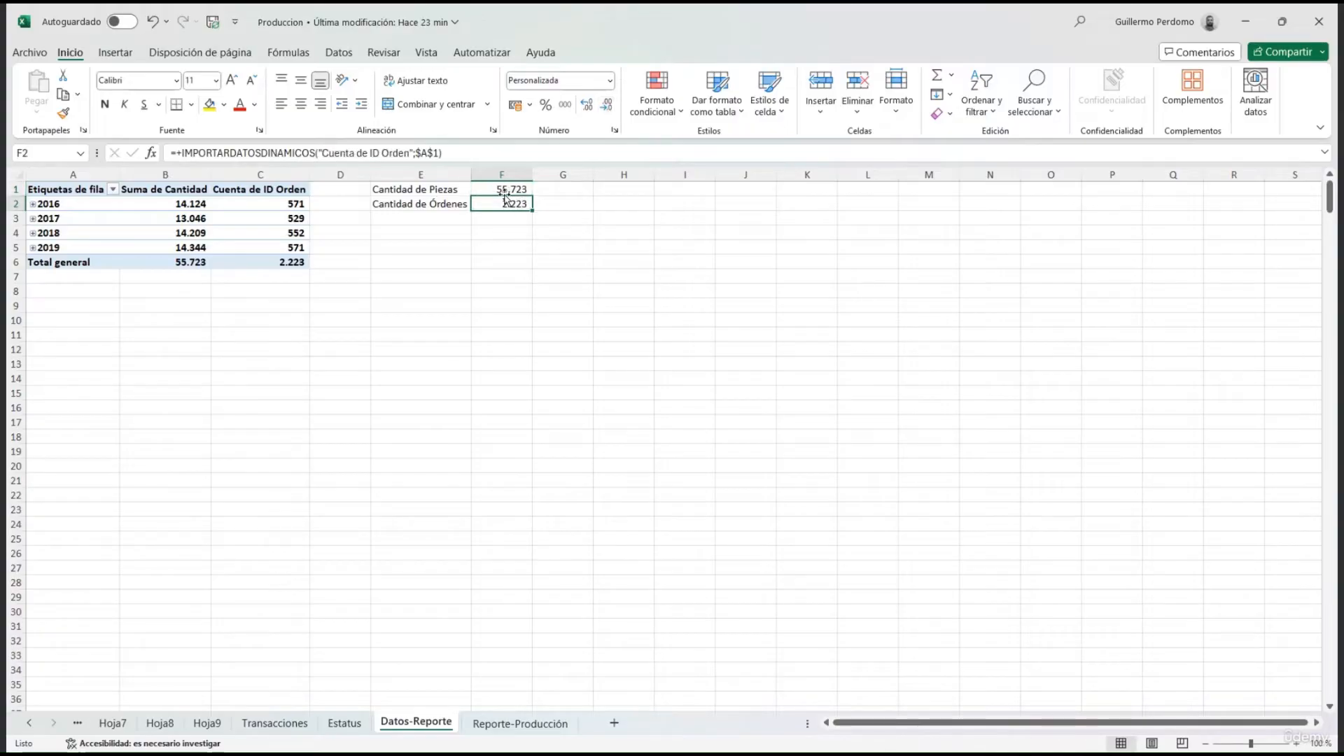
Step: Insert a text box inside the upper small card below the logo on the Reporte-Producción sheet
{"action": "left_click", "coordinate": [518, 729]}
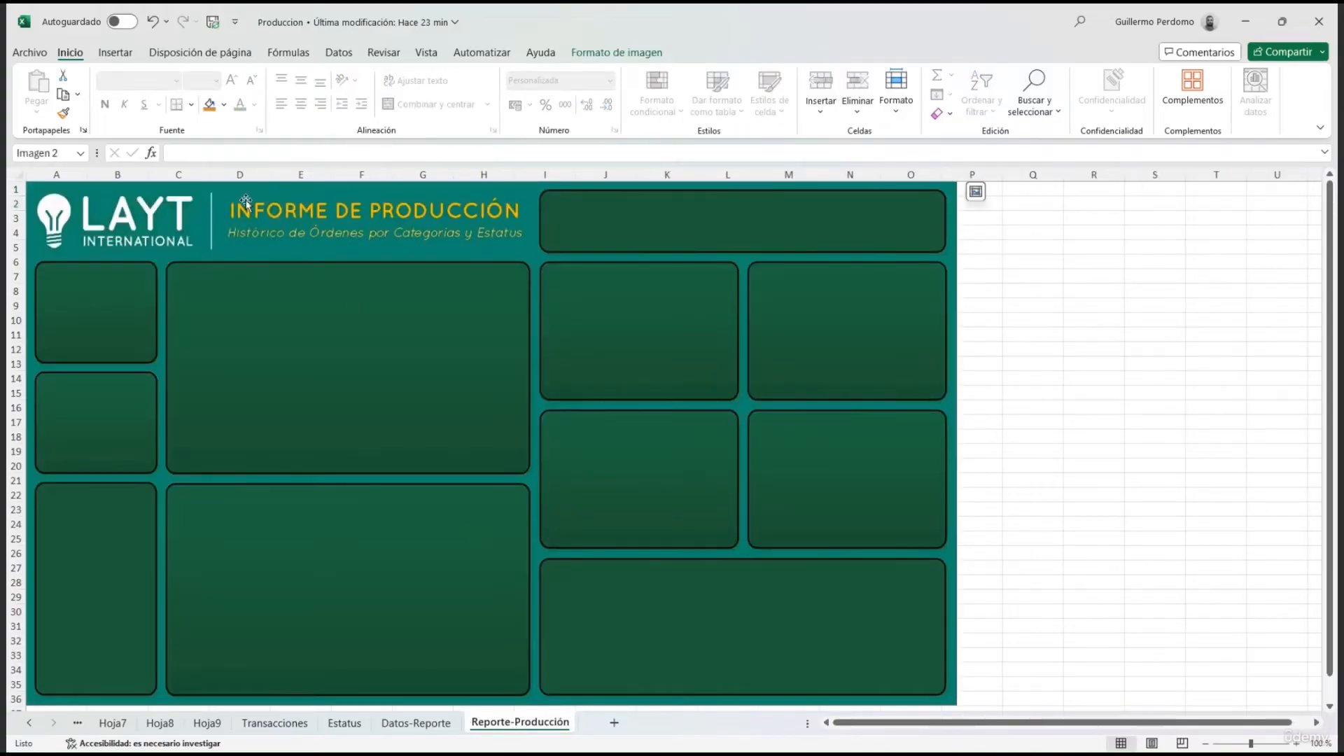
{"action": "left_click", "coordinate": [116, 52]}
{"action": "left_click", "coordinate": [1081, 94]}
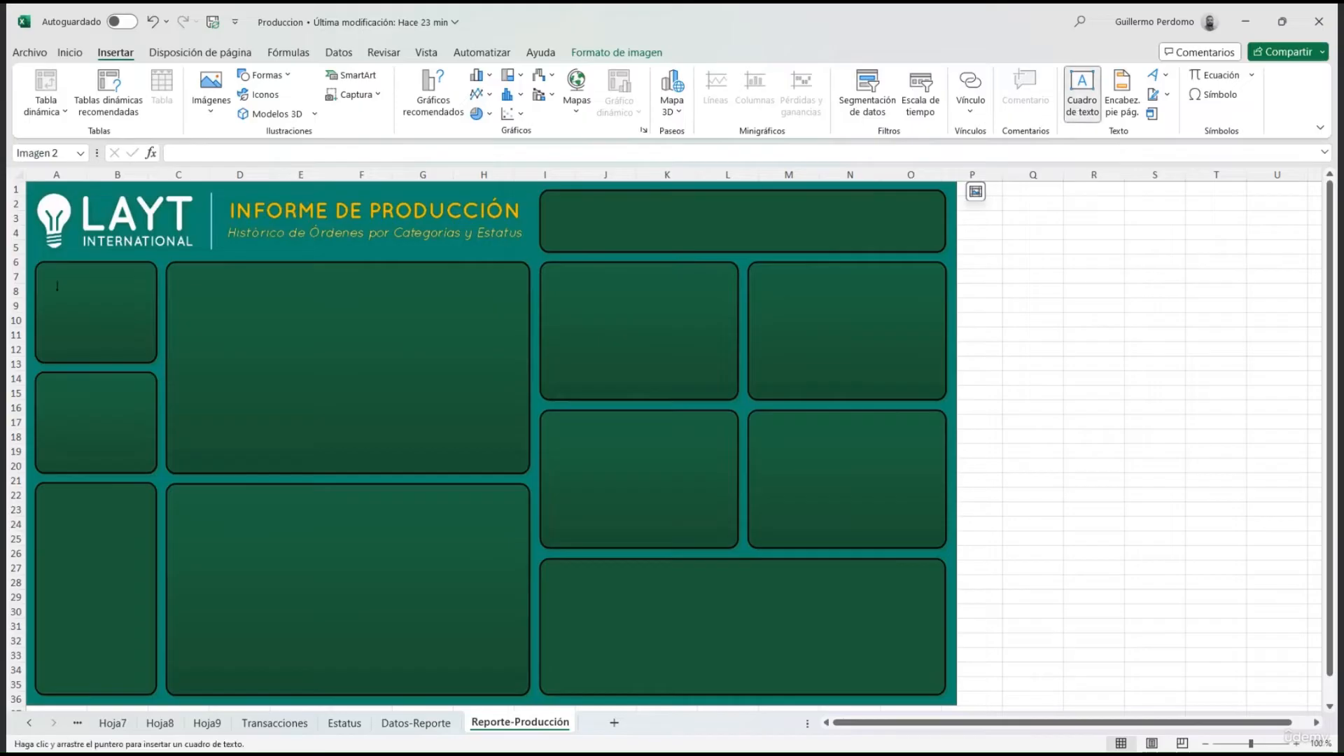
{"action": "left_click_drag", "start_coordinate": [39, 273], "coordinate": [152, 352]}
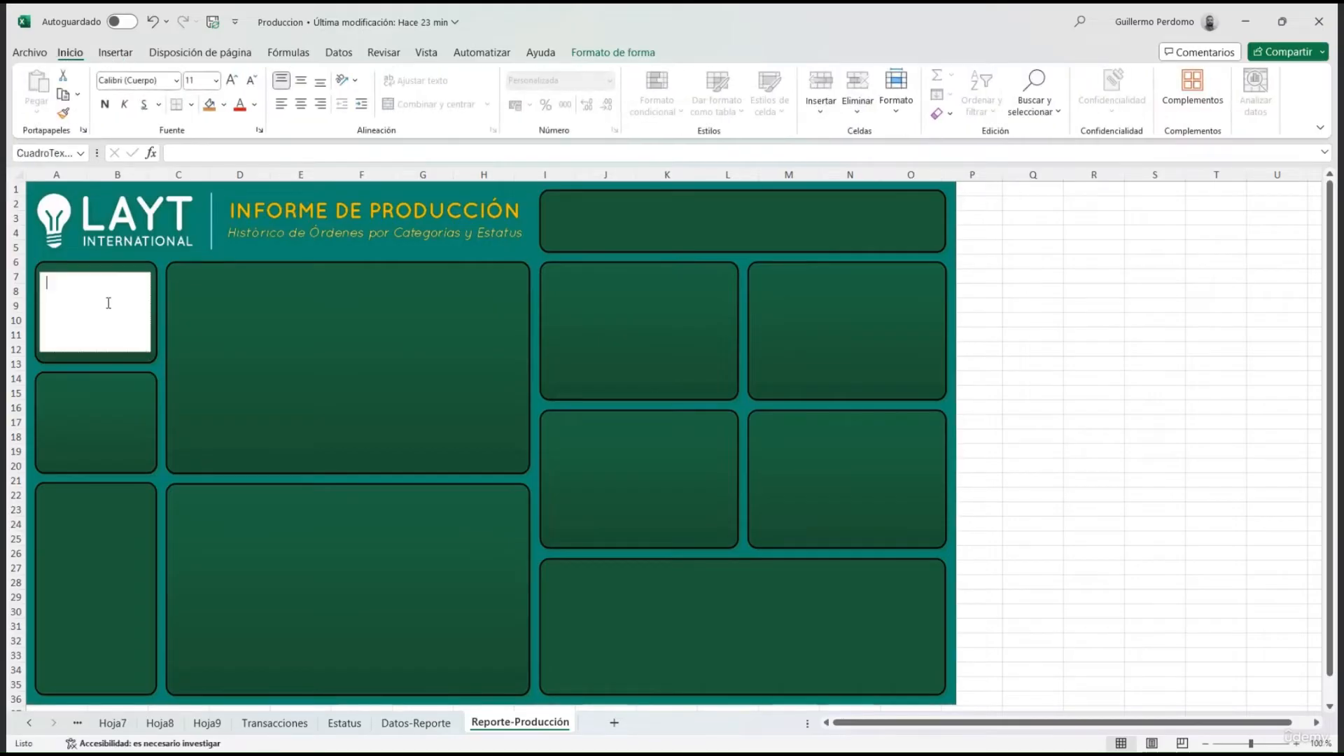
Step: Link the text box to the Cantidad de Piezas total with the formula ='Datos-Reporte'!F1
{"action": "left_click", "coordinate": [190, 160]}
{"action": "type", "text": "="}
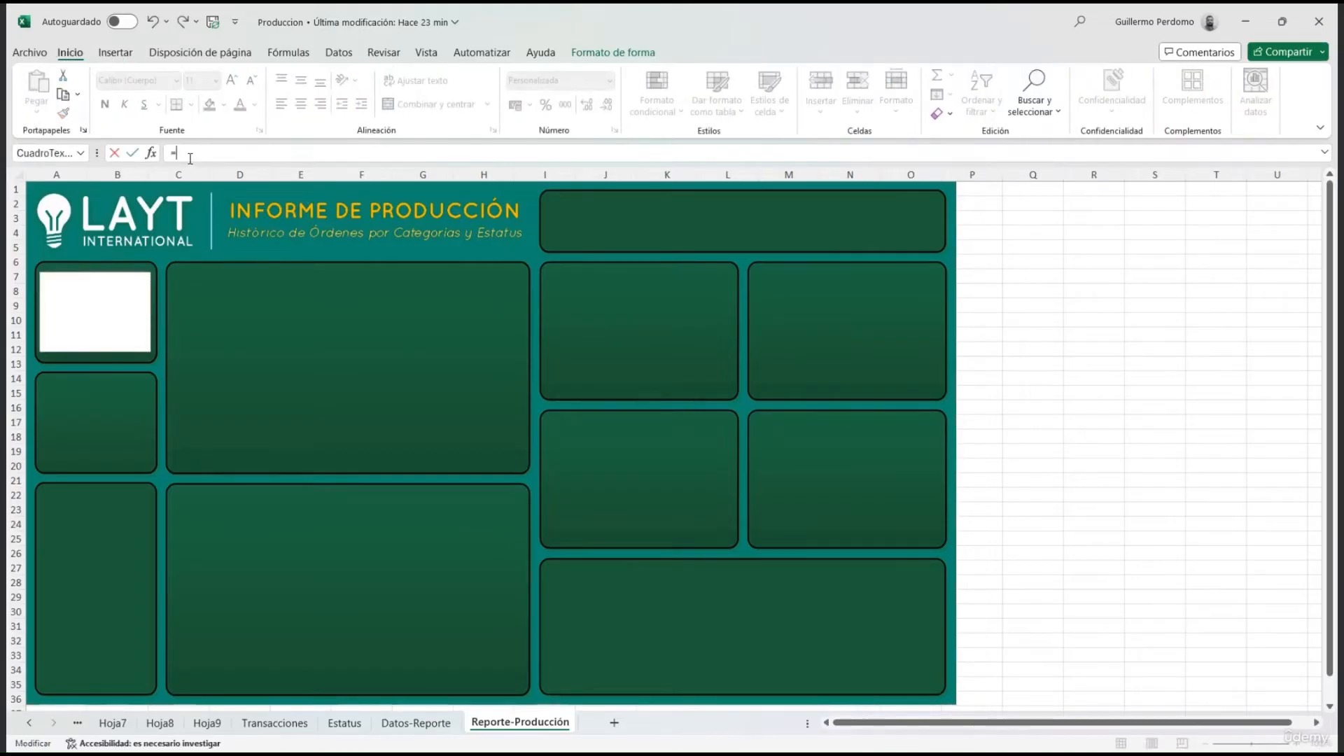
{"action": "left_click", "coordinate": [438, 723]}
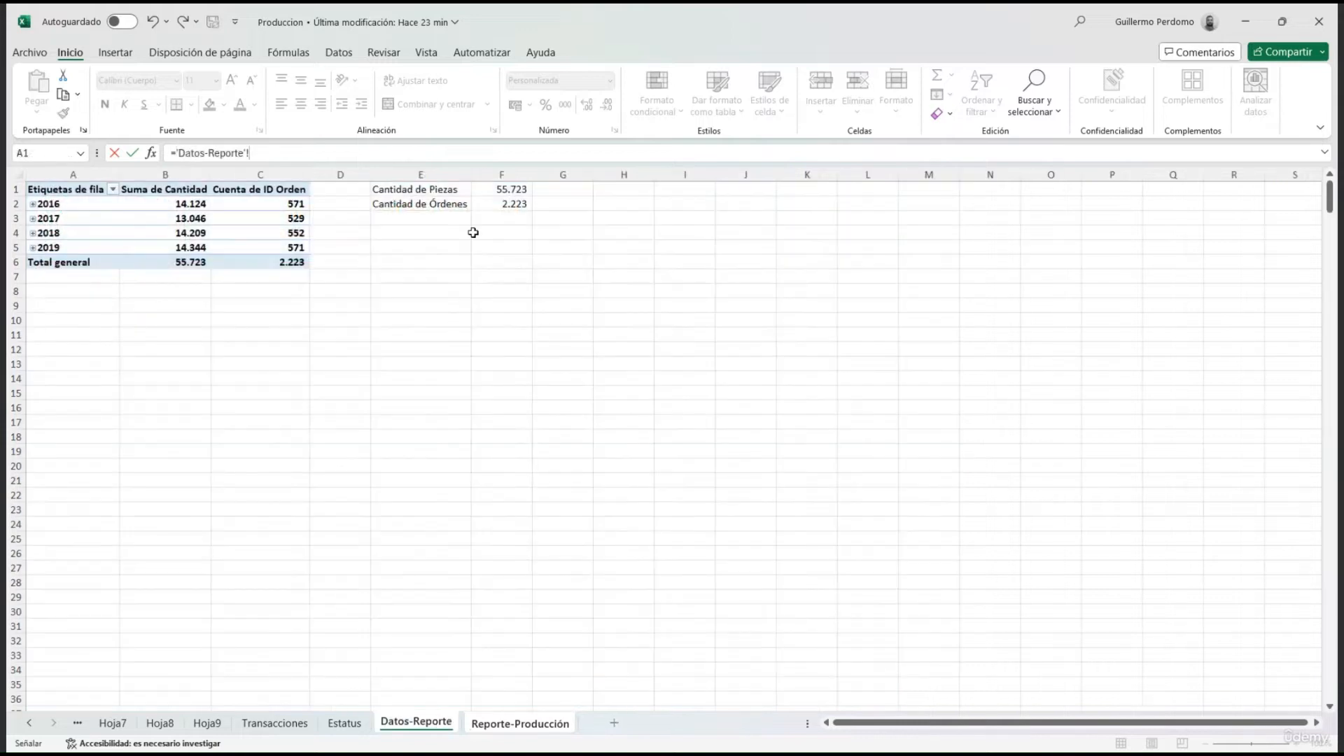
{"action": "left_click", "coordinate": [511, 188]}
{"action": "key", "text": "Return"}
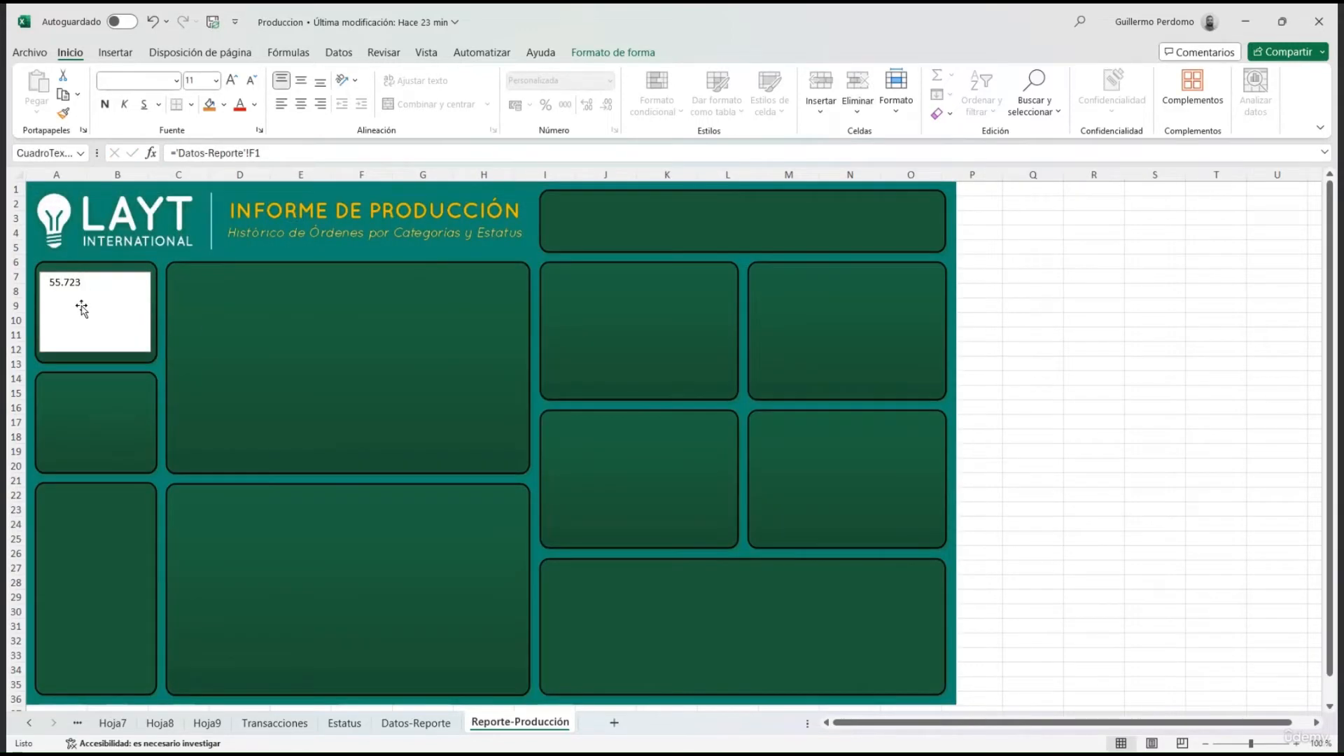
Step: Remove the fill and the outline from the linked text box
{"action": "left_click", "coordinate": [601, 53]}
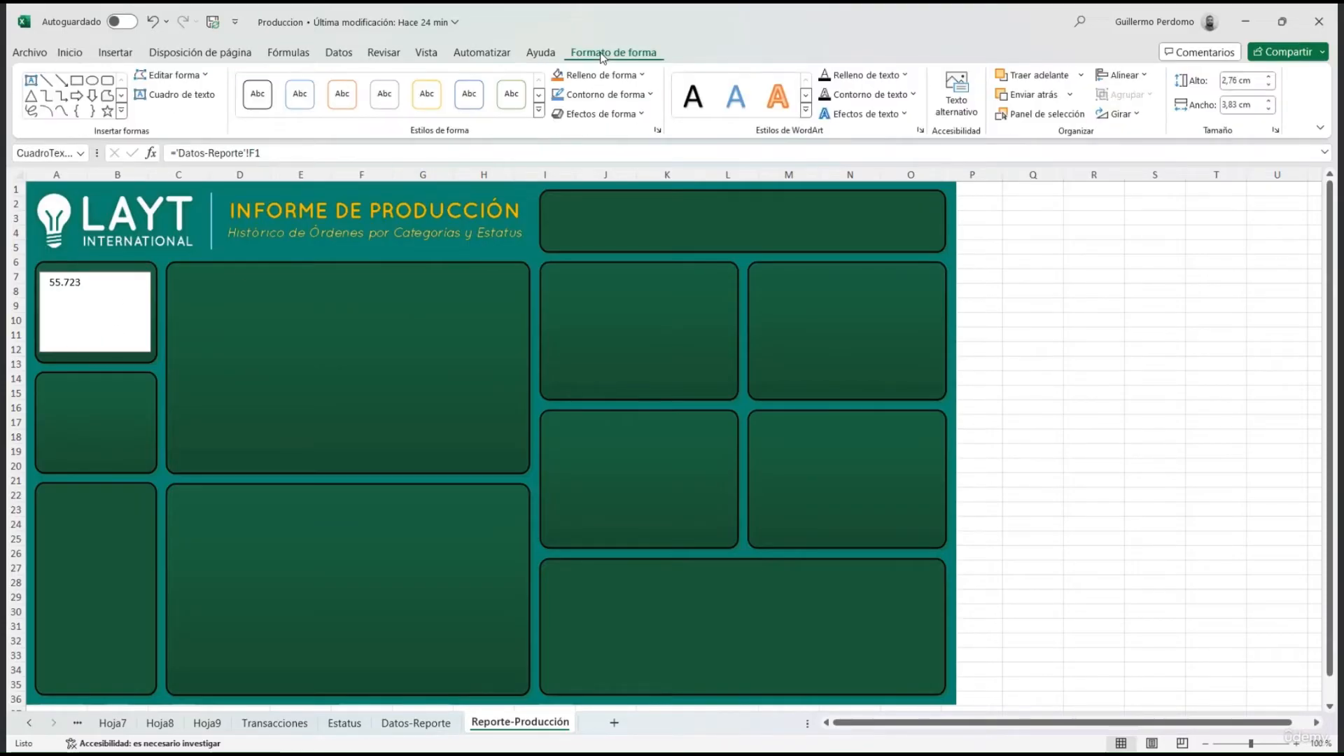
{"action": "left_click", "coordinate": [597, 75]}
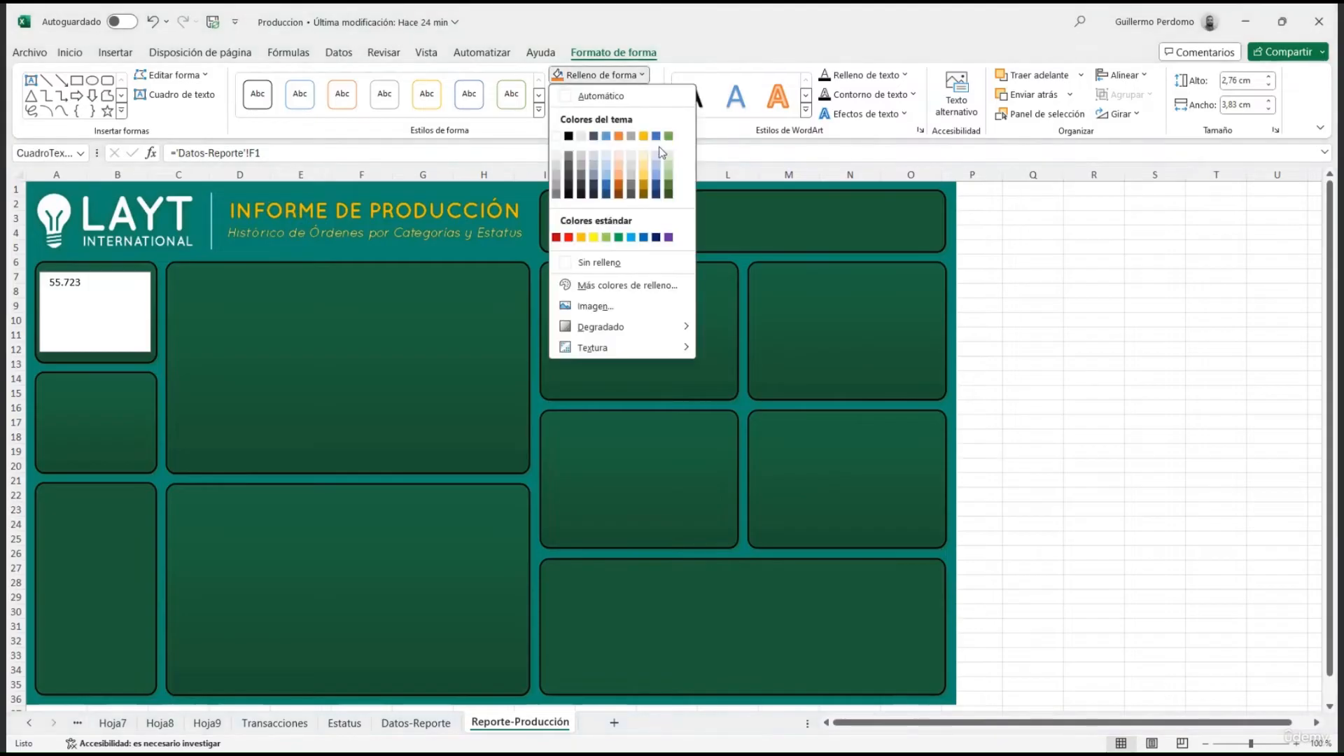
{"action": "left_click", "coordinate": [608, 270]}
{"action": "left_click", "coordinate": [601, 94]}
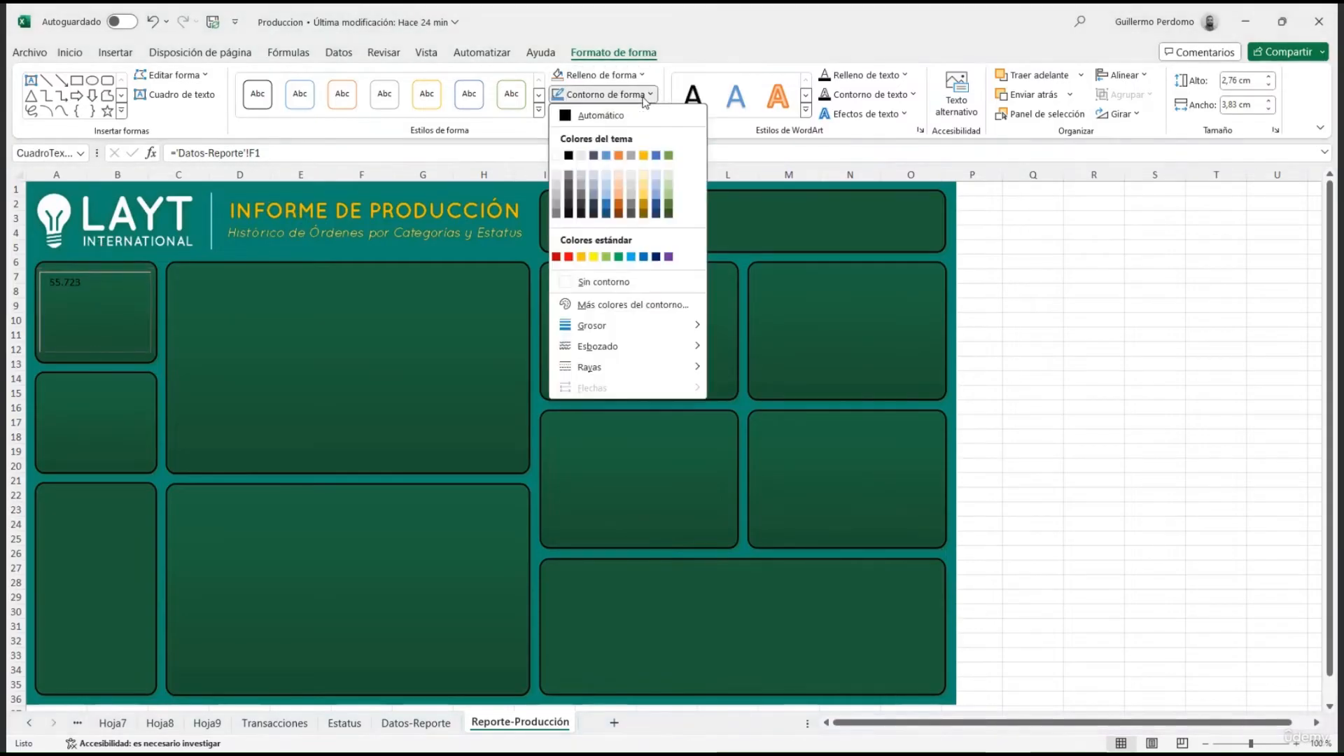
{"action": "left_click", "coordinate": [625, 281]}
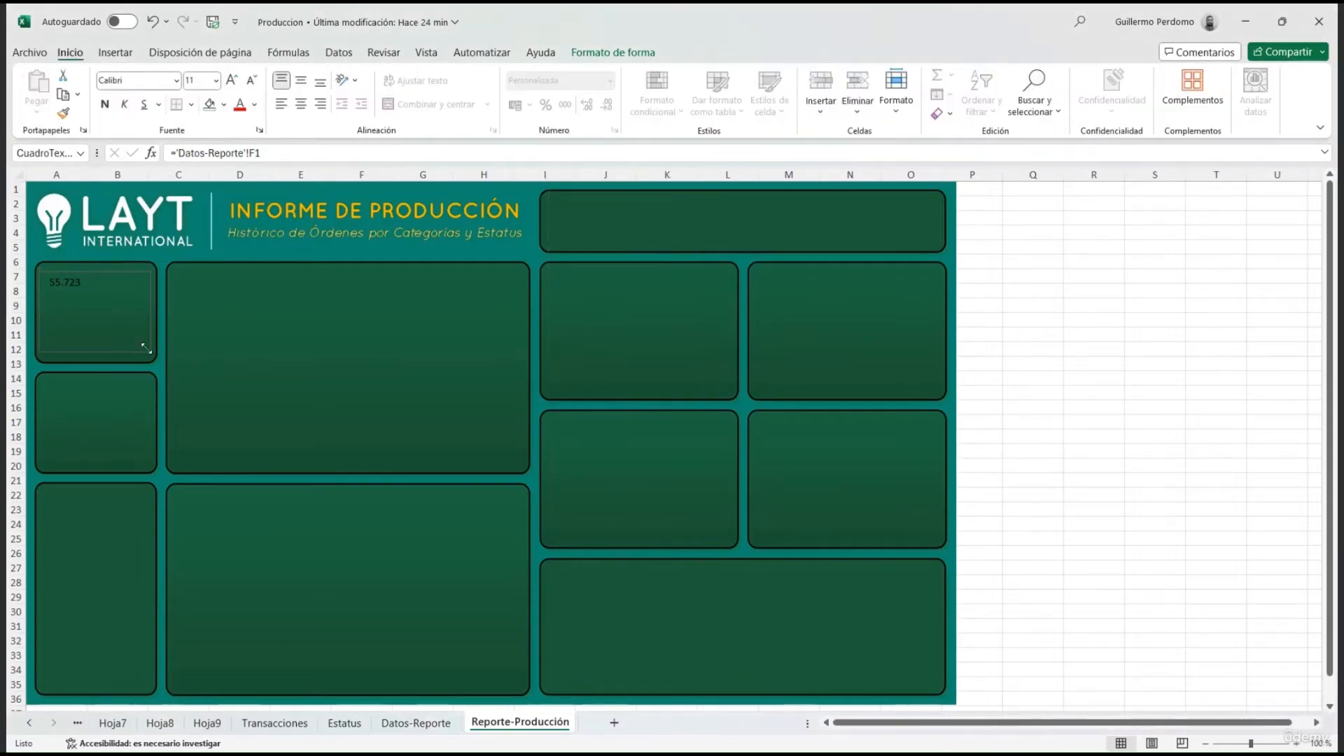
Step: Reduce the text box's height to about half and set its text to font size 24
{"action": "left_click_drag", "start_coordinate": [150, 351], "coordinate": [146, 313]}
{"action": "key", "text": "ctrl+a"}
{"action": "left_click", "coordinate": [231, 79]}
{"action": "left_click", "coordinate": [231, 79]}
{"action": "left_click", "coordinate": [231, 79]}
{"action": "left_click", "coordinate": [232, 79]}
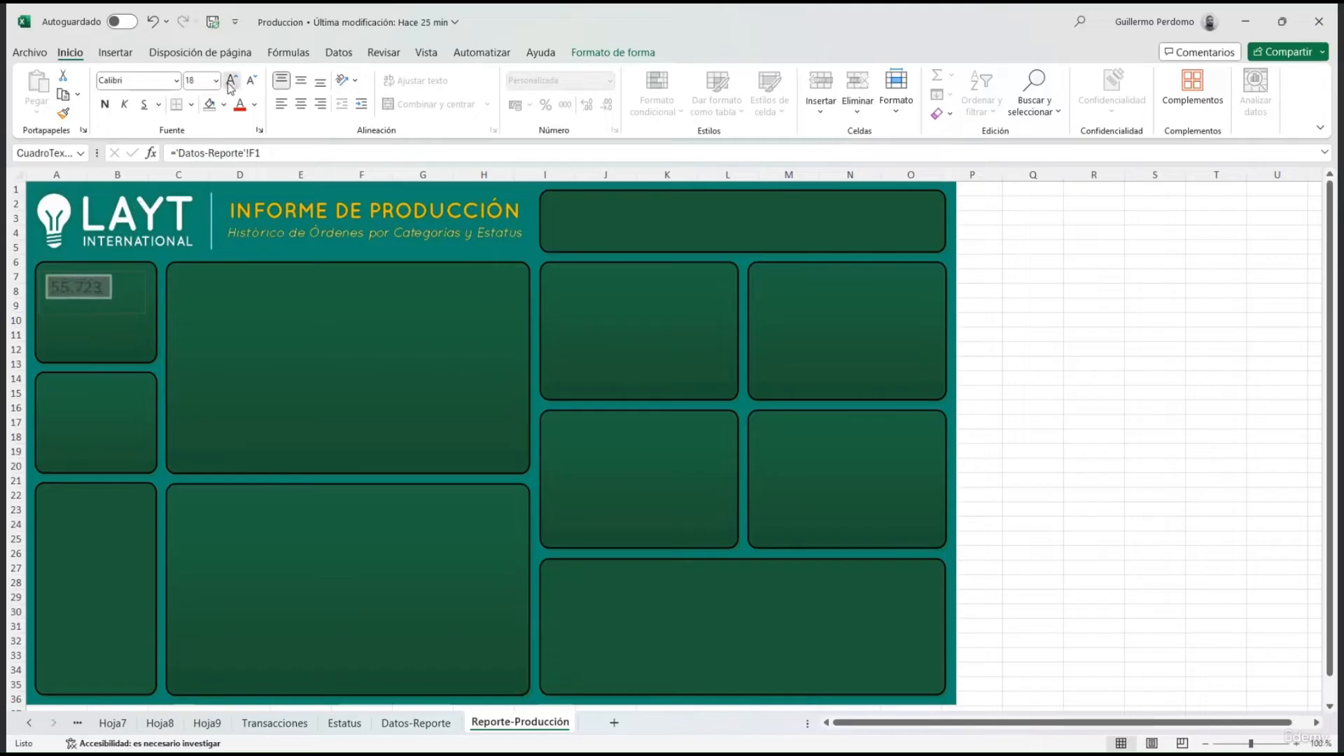
{"action": "left_click", "coordinate": [231, 79]}
{"action": "left_click", "coordinate": [232, 79]}
{"action": "left_click", "coordinate": [232, 79]}
Step: Color the linked total white and move its text box down to the middle of the card
{"action": "left_click", "coordinate": [254, 104]}
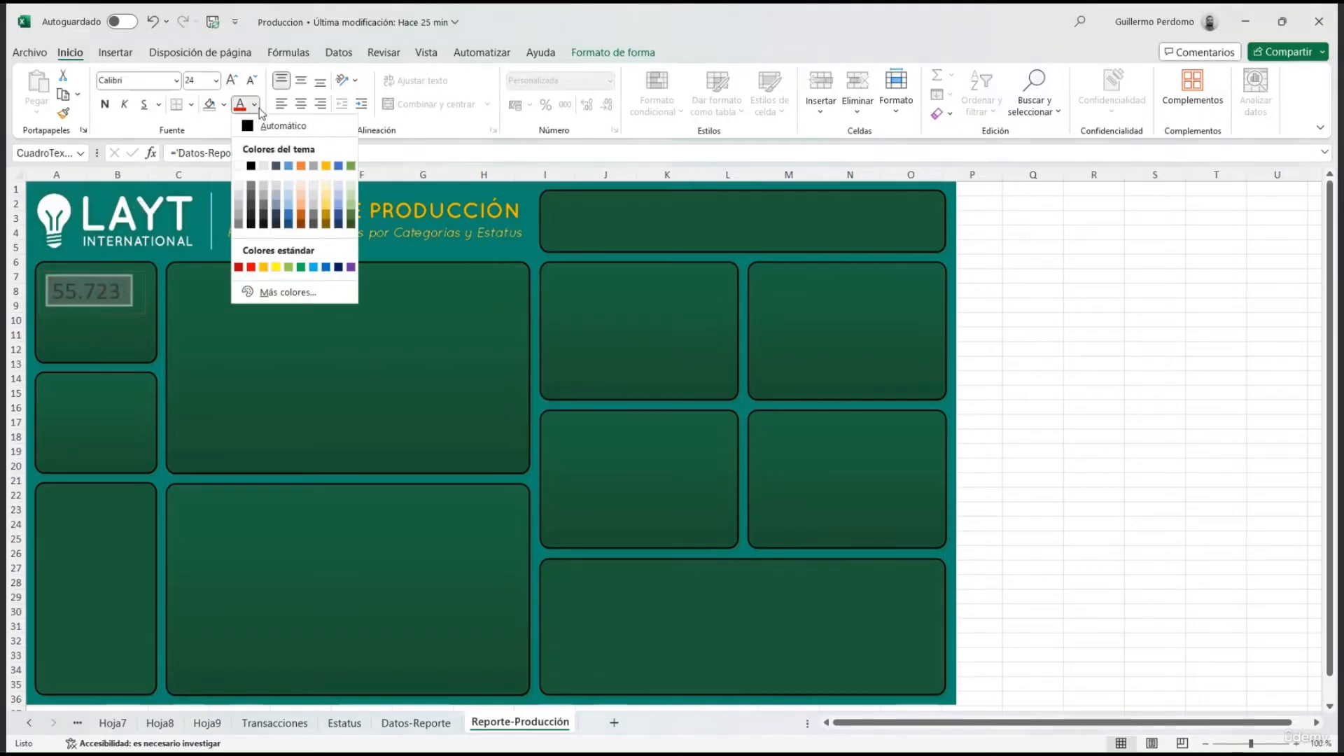
{"action": "left_click", "coordinate": [238, 165]}
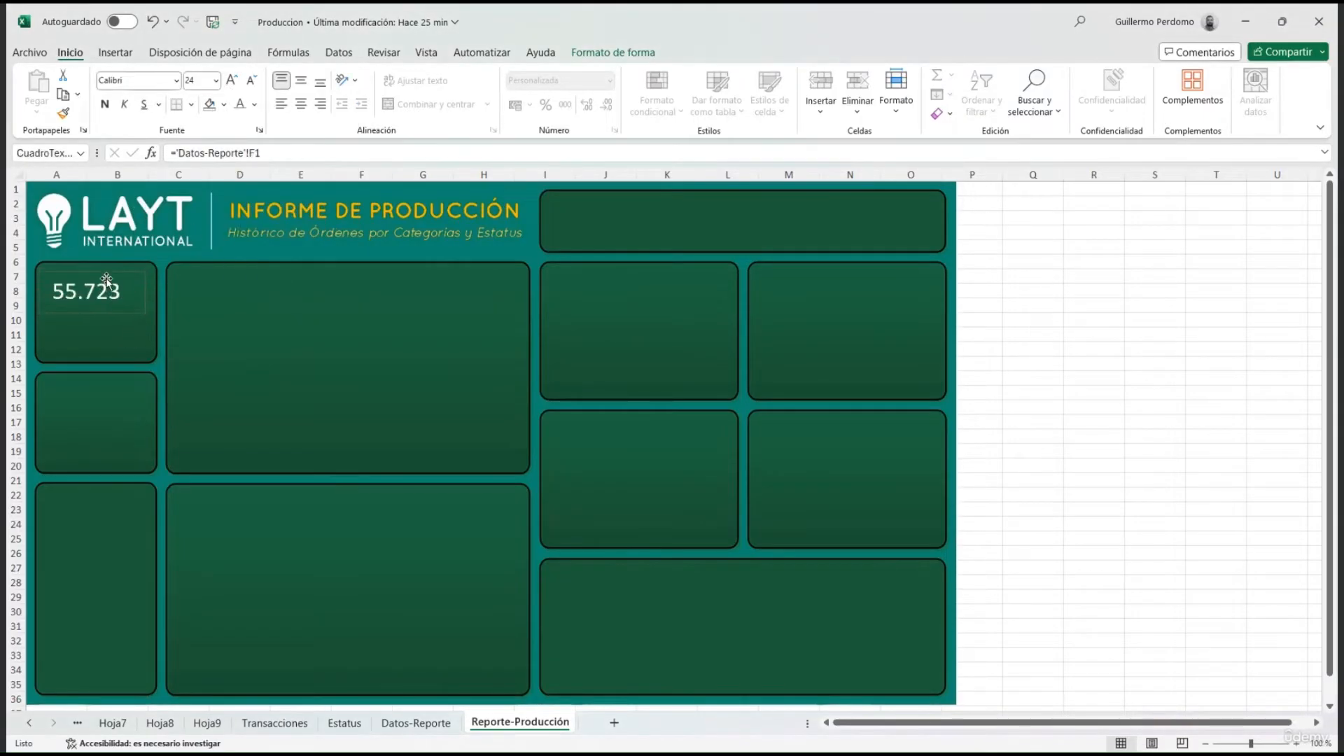
{"action": "left_click_drag", "start_coordinate": [105, 285], "coordinate": [113, 303]}
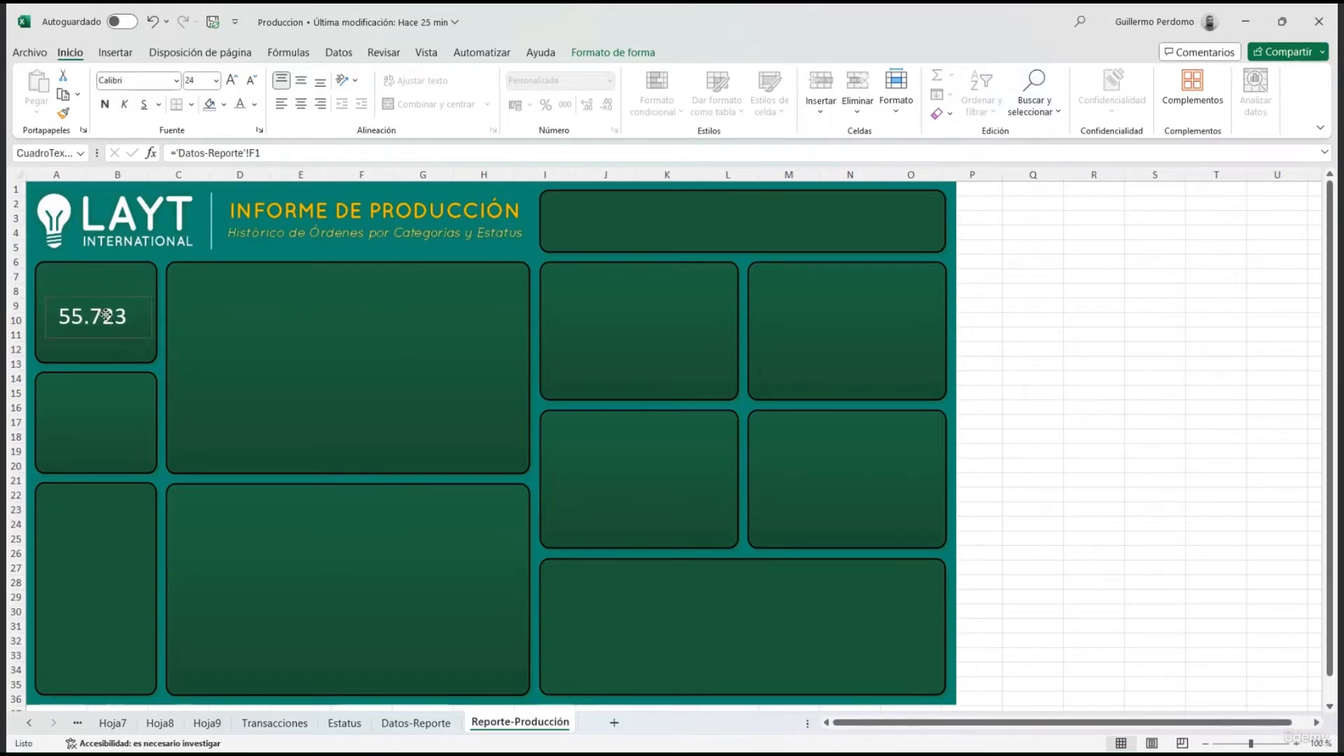
Step: Centre the figure within its text box in the first card and duplicate that text box into the card below
{"action": "left_click", "coordinate": [301, 106]}
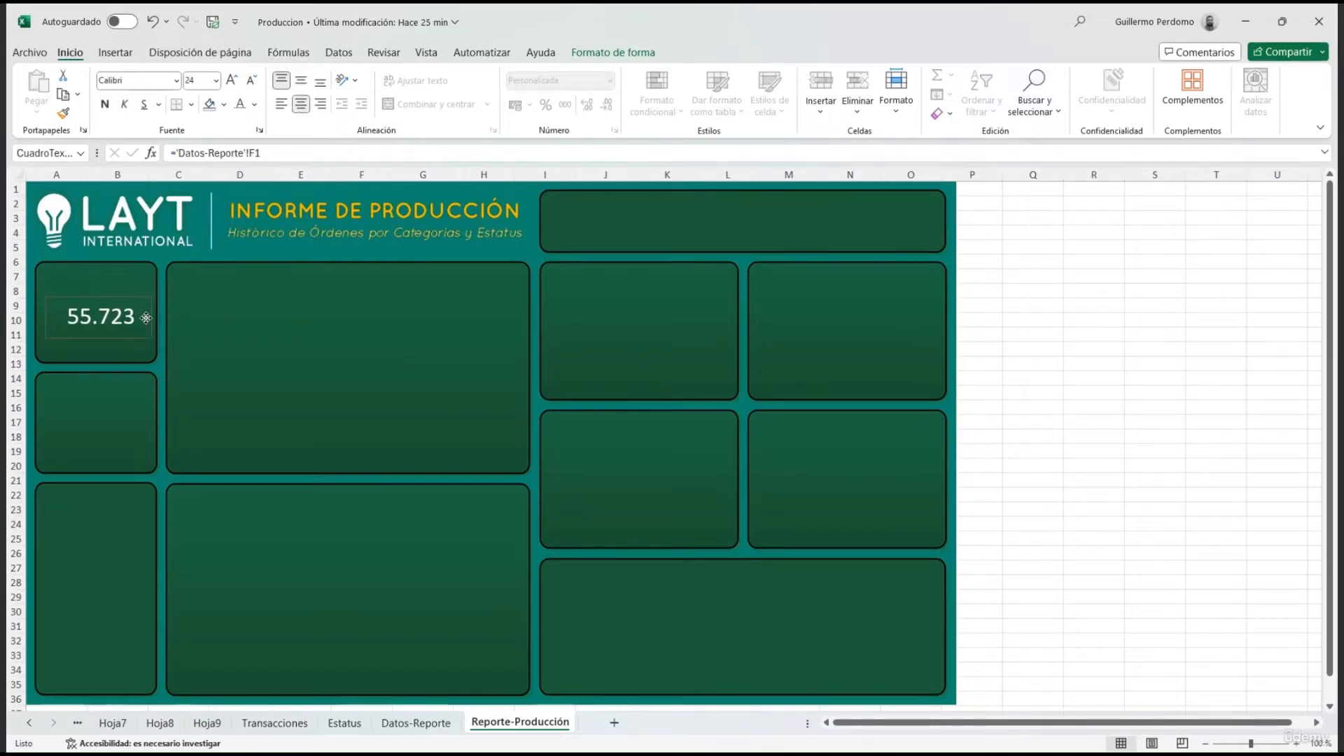
{"action": "left_click_drag", "start_coordinate": [118, 304], "coordinate": [113, 307]}
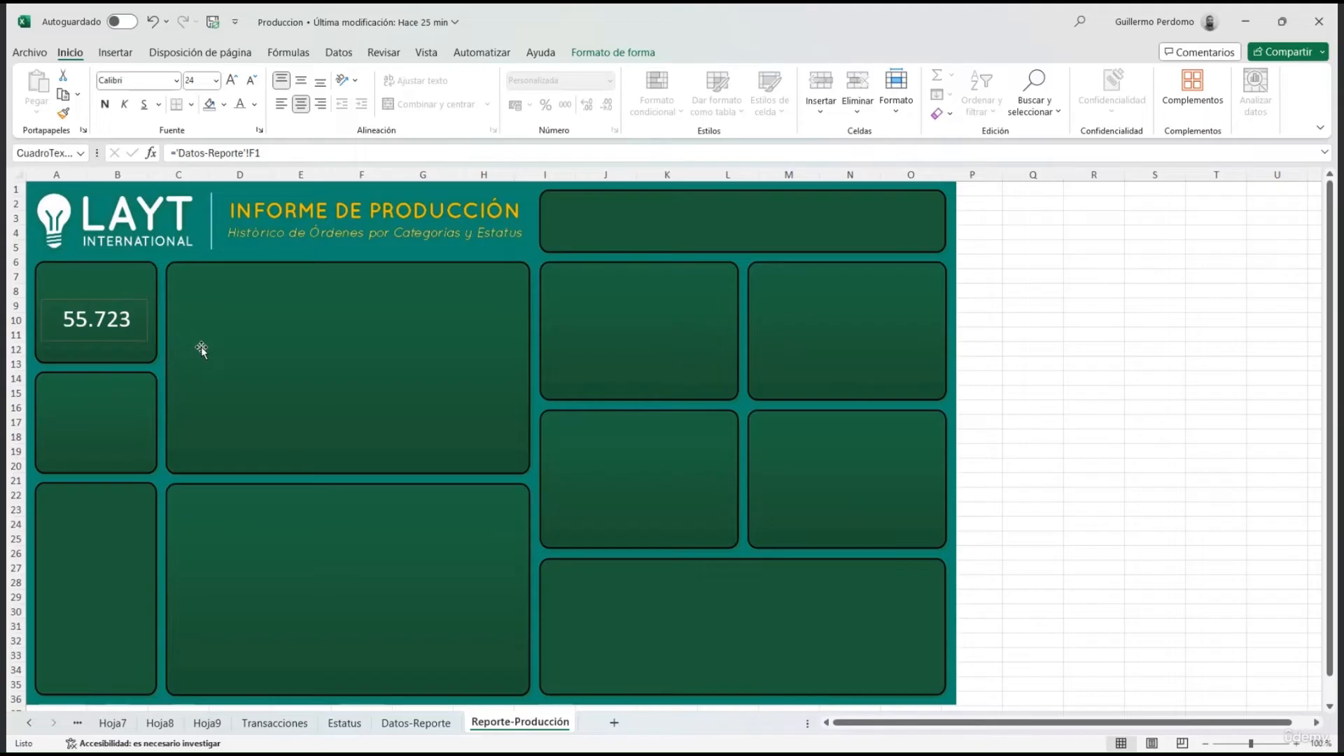
{"action": "key", "text": "ctrl+c"}
{"action": "key", "text": "ctrl+v"}
{"action": "left_click_drag", "start_coordinate": [140, 337], "coordinate": [128, 437]}
Step: Clear the duplicated text box in the second card and link it to cell F2 of the Datos-Reporte sheet
{"action": "left_click", "coordinate": [131, 440]}
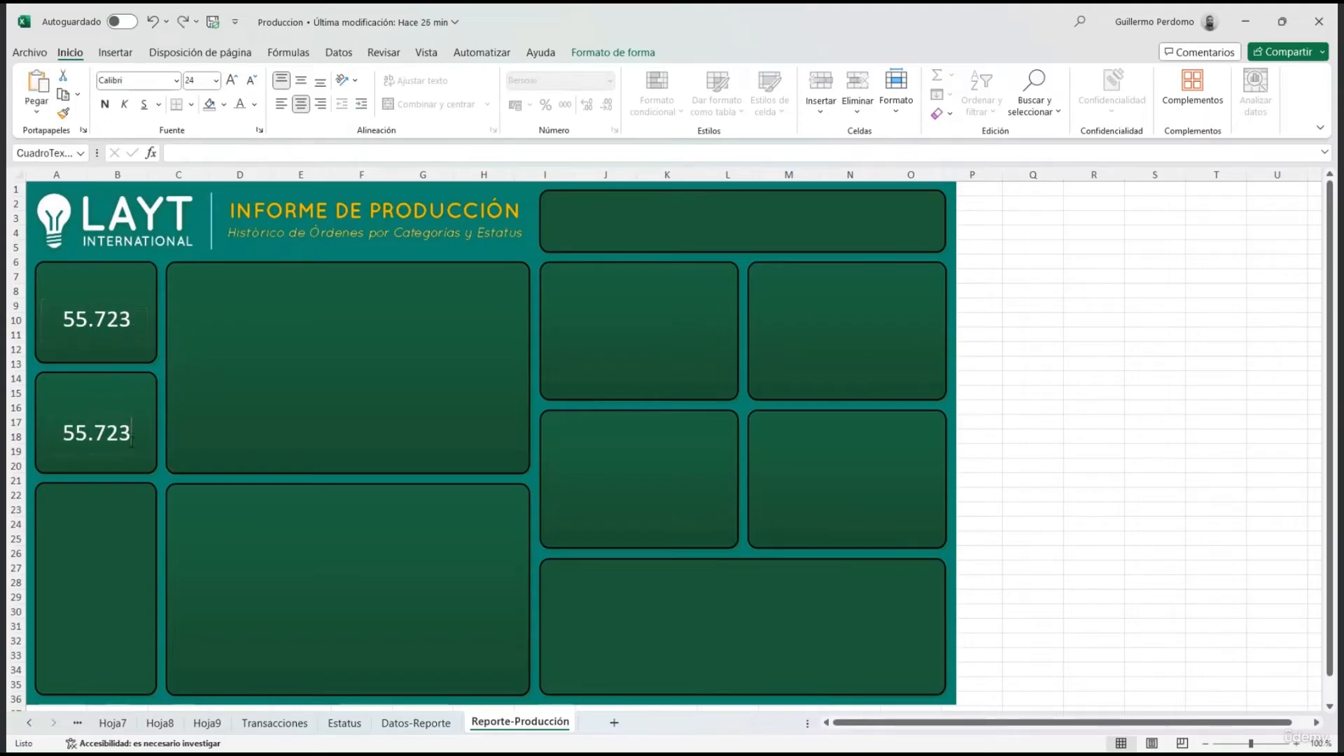
{"action": "key", "text": "BackSpace"}
{"action": "key", "text": "BackSpace"}
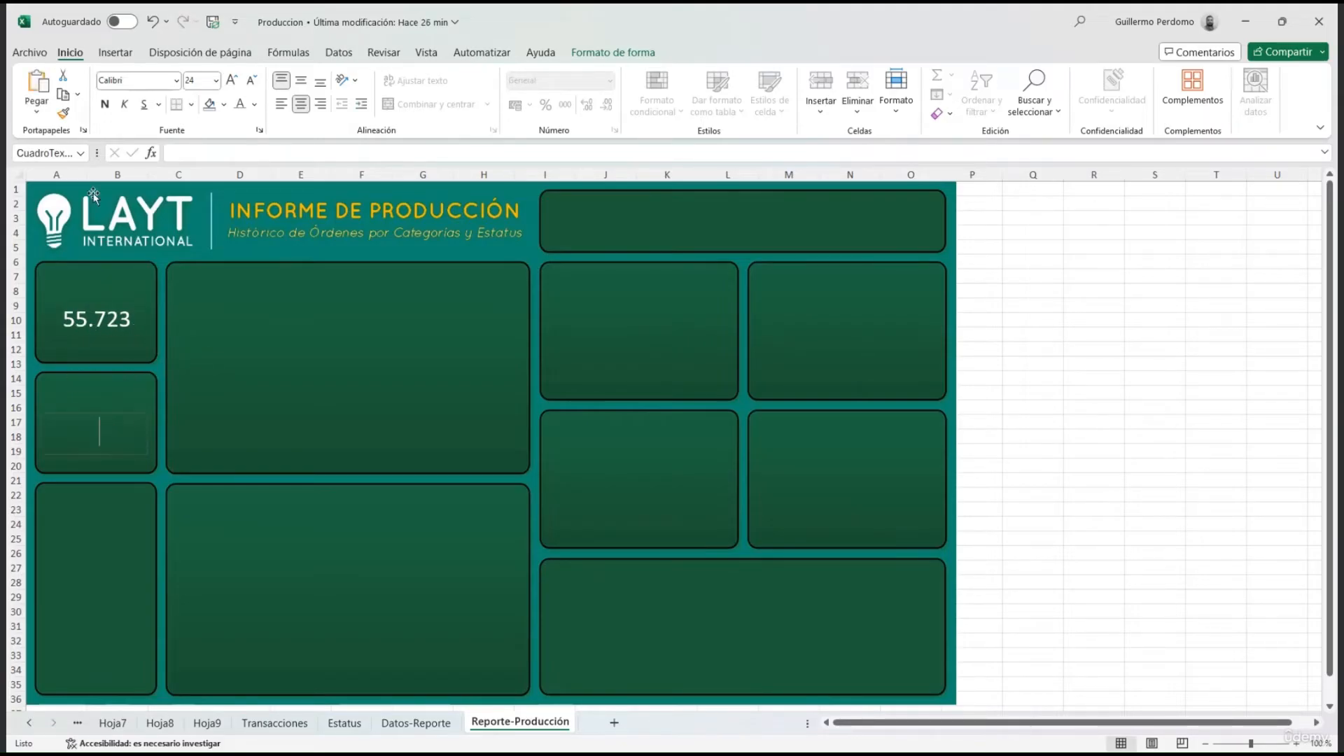
{"action": "left_click", "coordinate": [197, 161]}
{"action": "type", "text": "="}
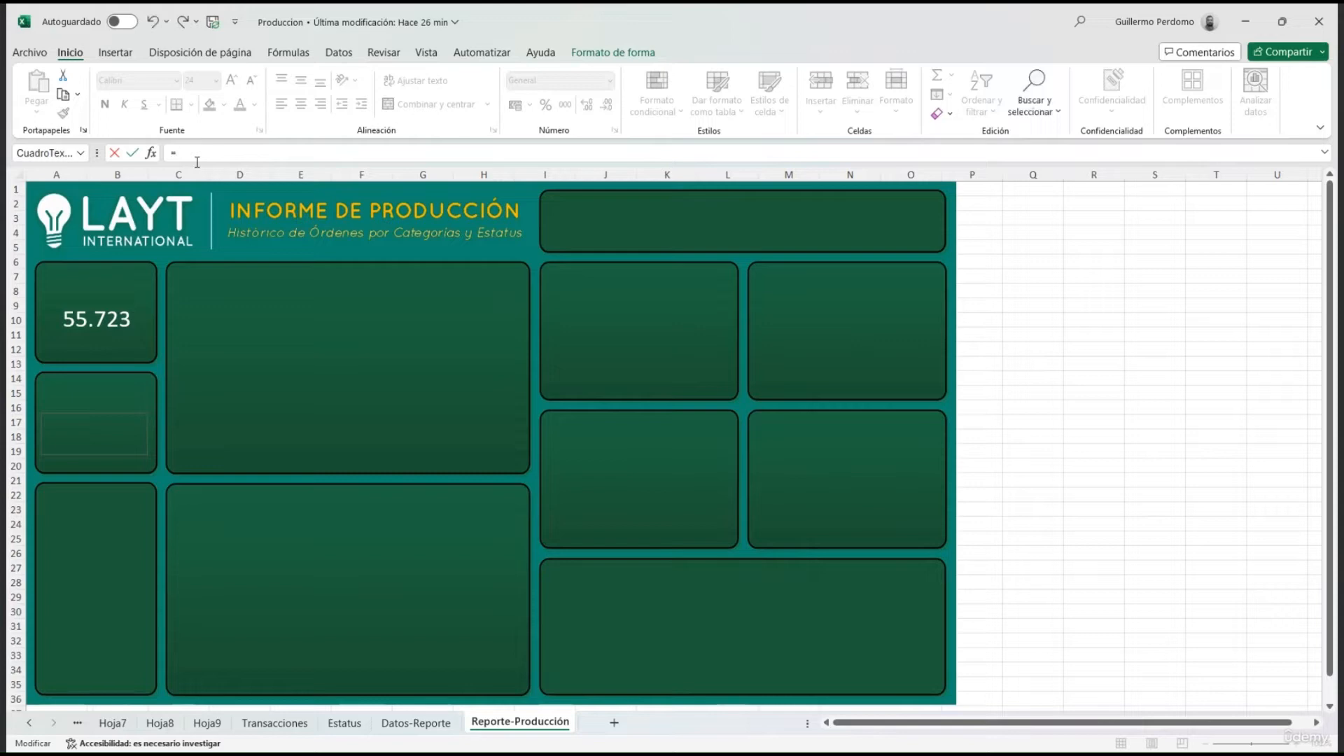
{"action": "left_click", "coordinate": [418, 722]}
{"action": "left_click", "coordinate": [494, 205]}
{"action": "key", "text": "Return"}
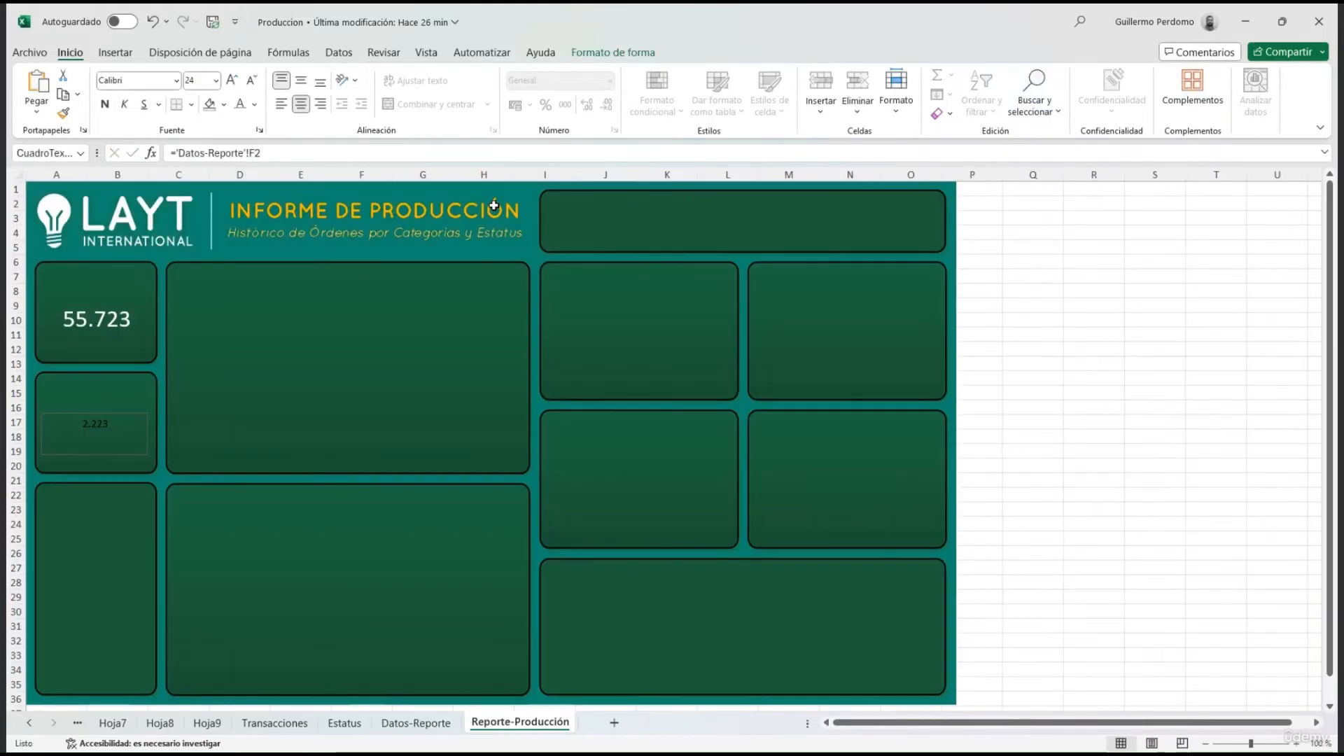
Step: Copy the text formatting of the first card's figure onto the second card's figure
{"action": "left_click", "coordinate": [108, 322]}
{"action": "left_click", "coordinate": [63, 113]}
{"action": "left_click", "coordinate": [115, 422]}
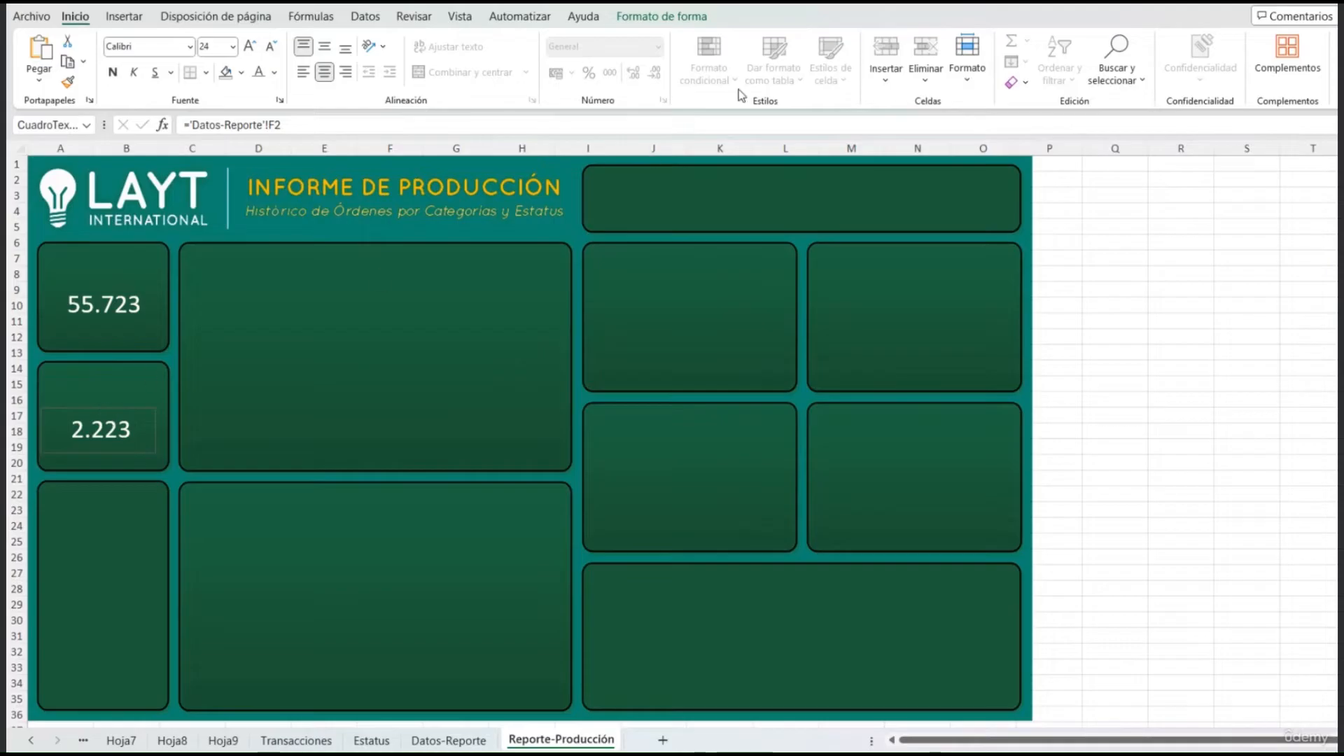
Step: Insert a text box above the figure in the first card and enter "Piezas totales" in it
{"action": "left_click", "coordinate": [124, 20]}
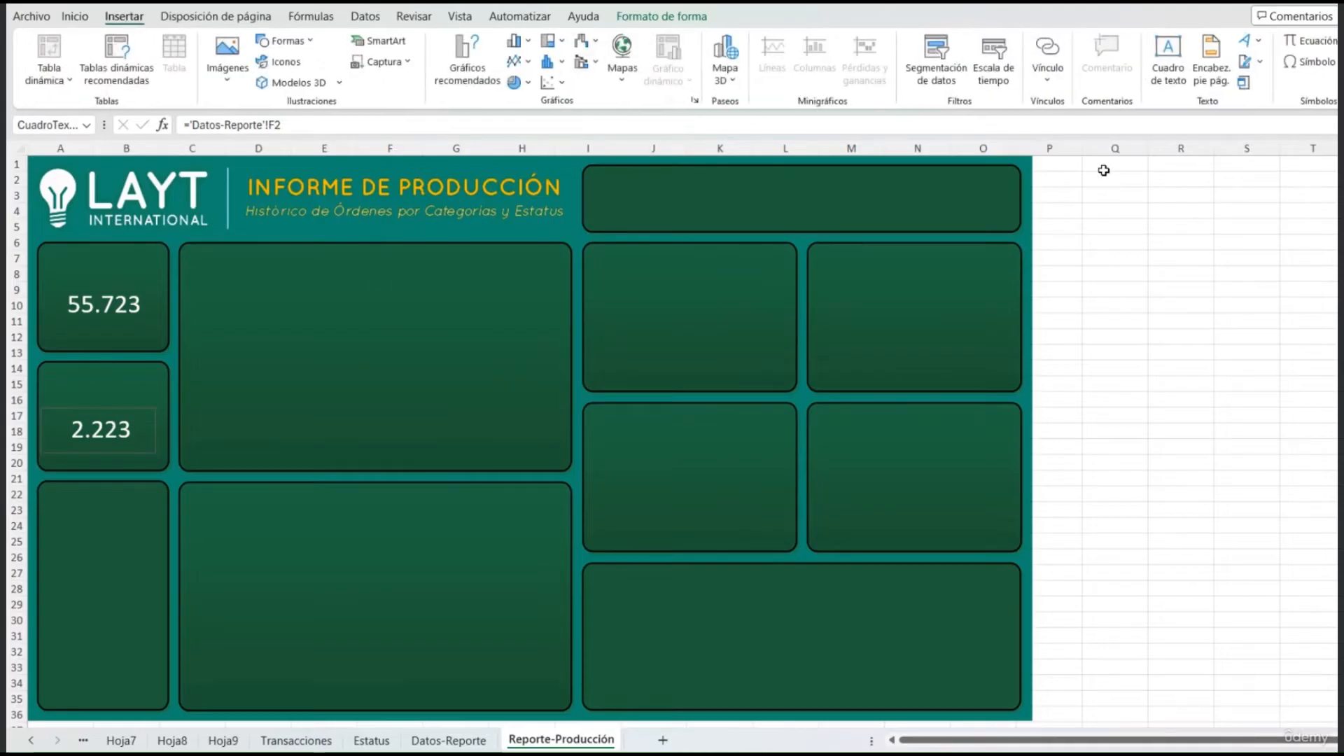
{"action": "left_click", "coordinate": [1176, 77]}
{"action": "left_click_drag", "start_coordinate": [56, 250], "coordinate": [144, 272]}
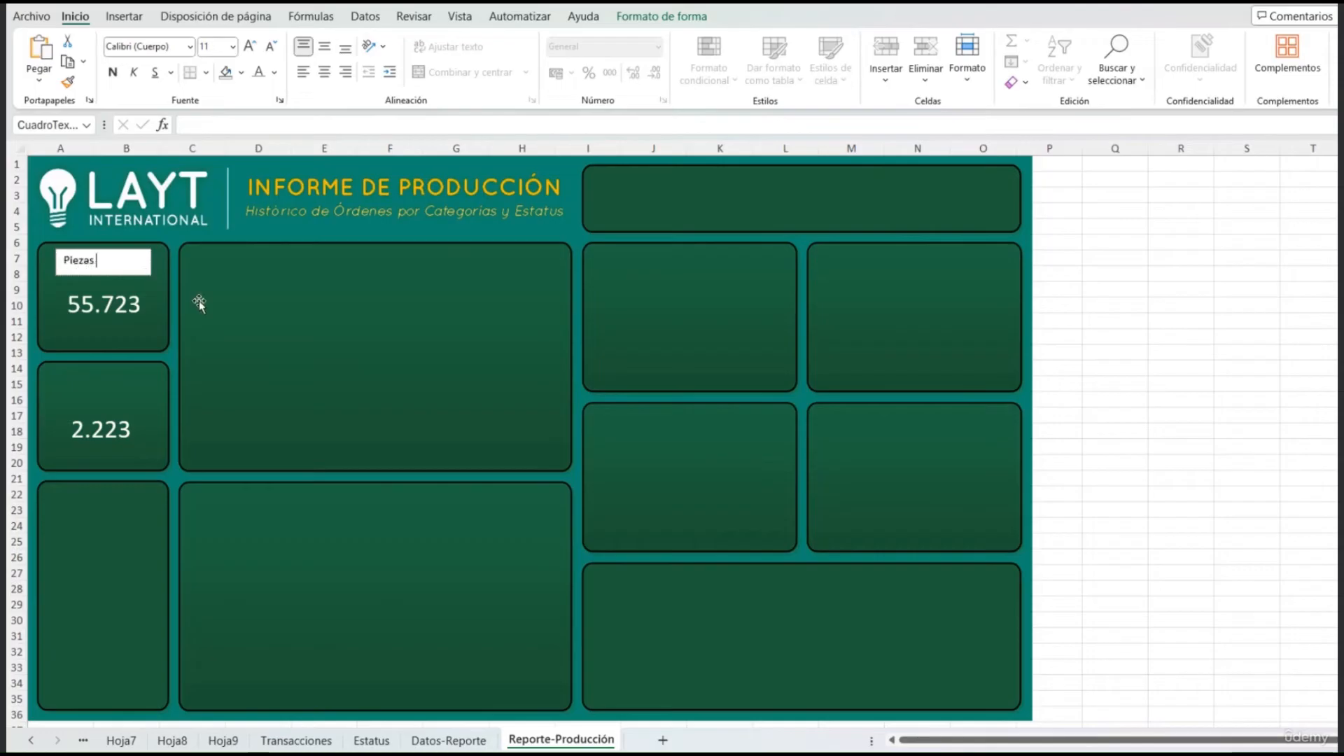
Step: Format the "Piezas totales" label text at size 12 in white
{"action": "triple_click", "coordinate": [116, 261]}
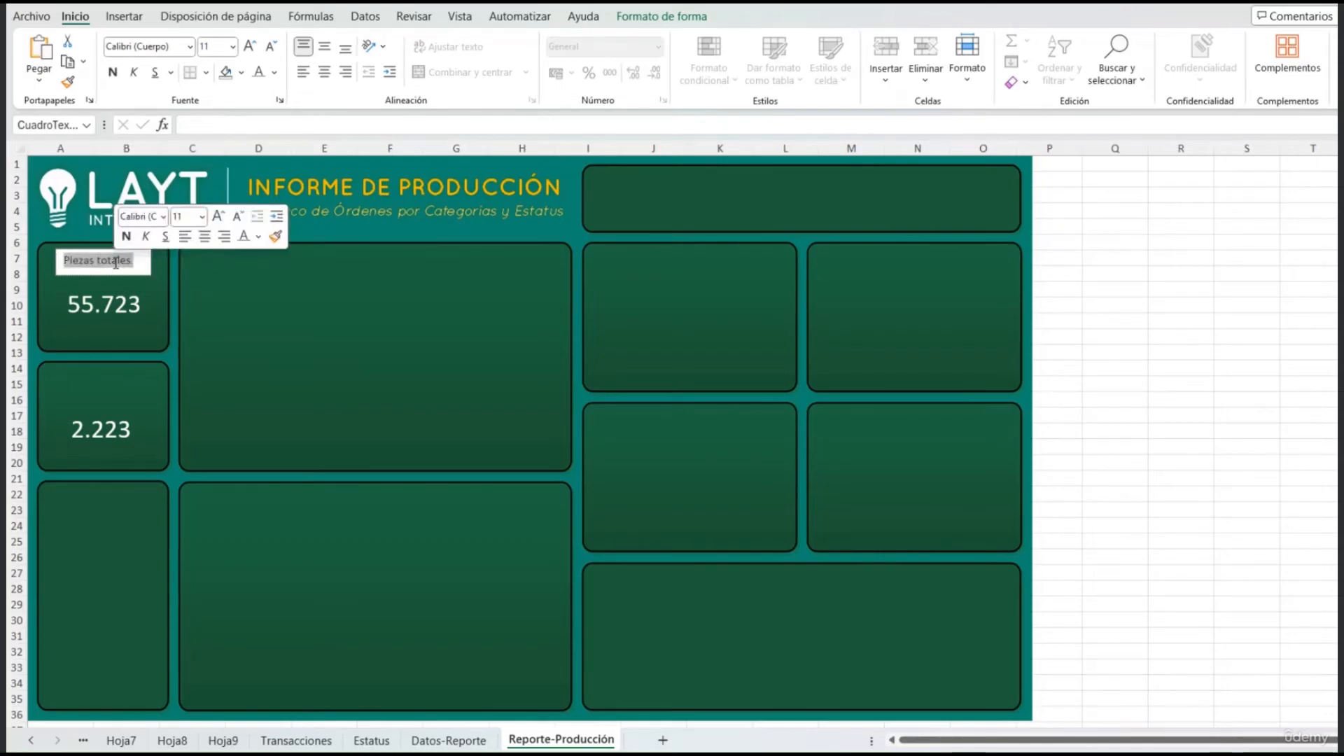
{"action": "left_click", "coordinate": [252, 49]}
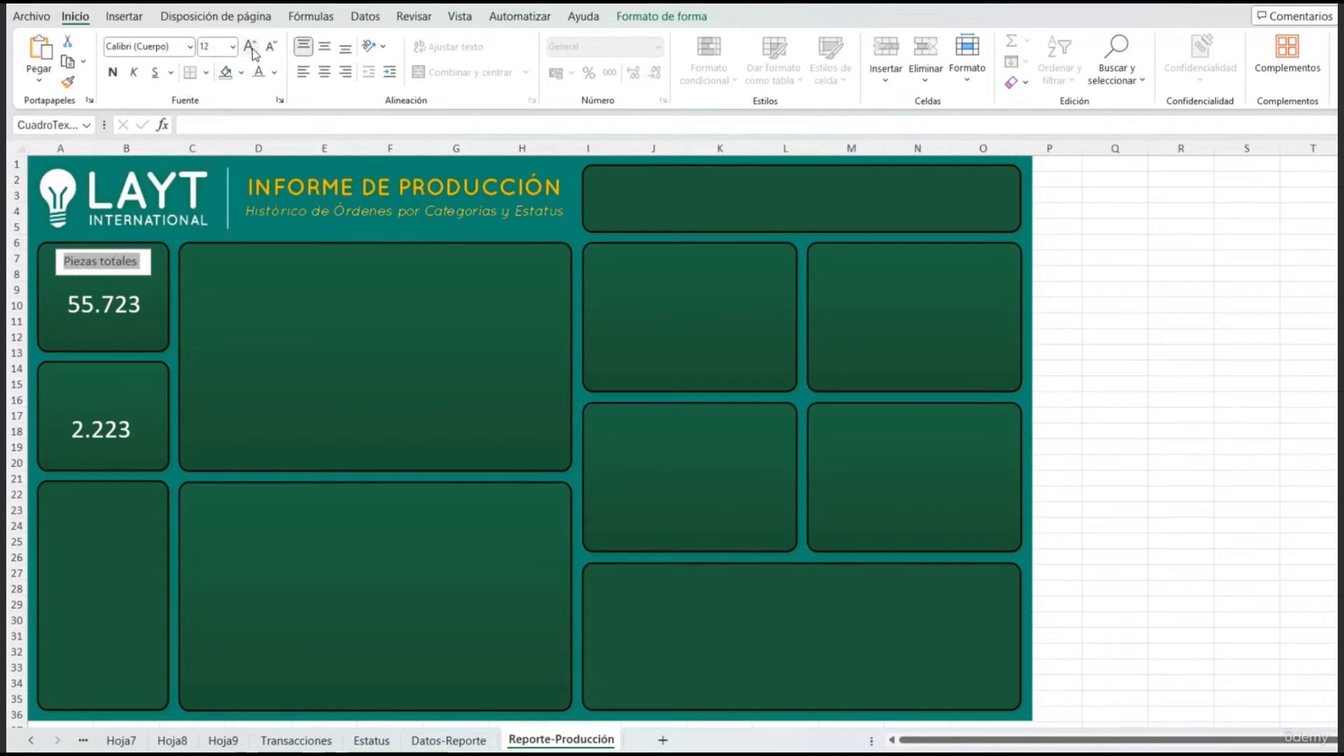
{"action": "left_click", "coordinate": [251, 51]}
{"action": "left_click", "coordinate": [270, 46]}
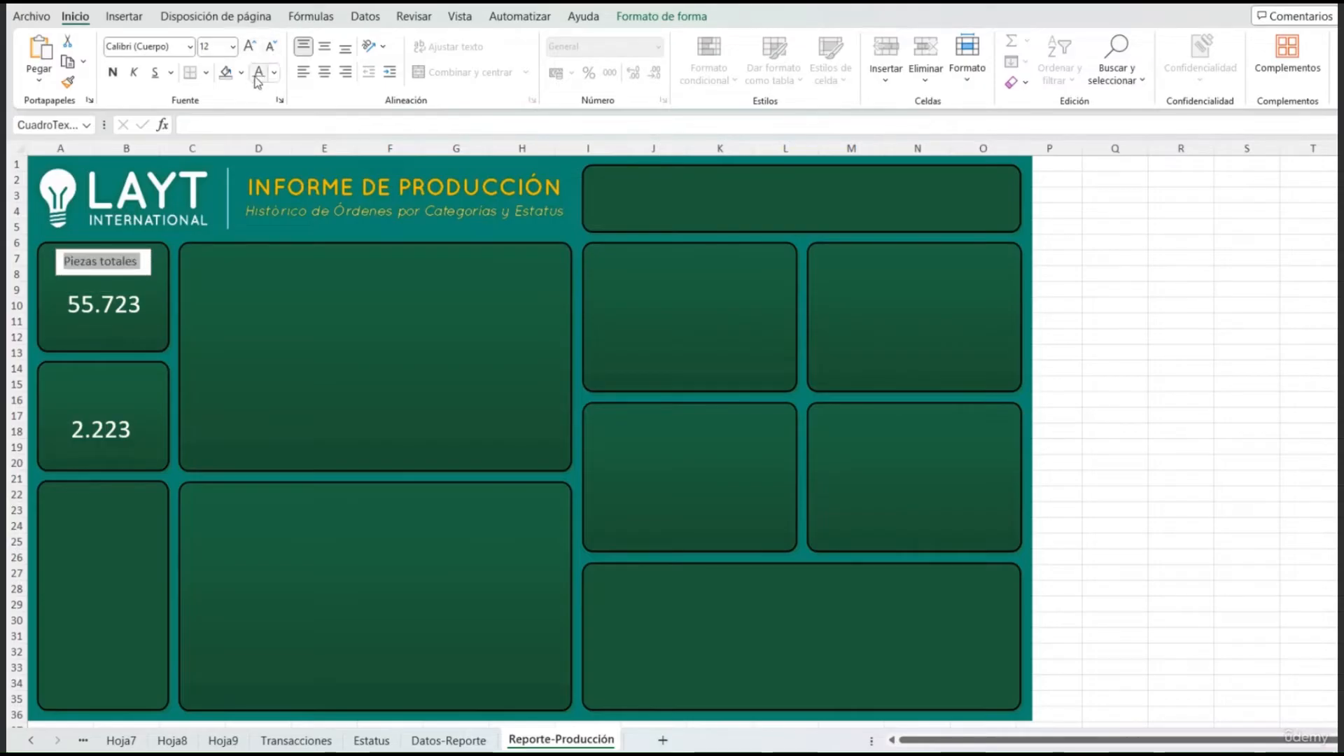
{"action": "left_click", "coordinate": [261, 79]}
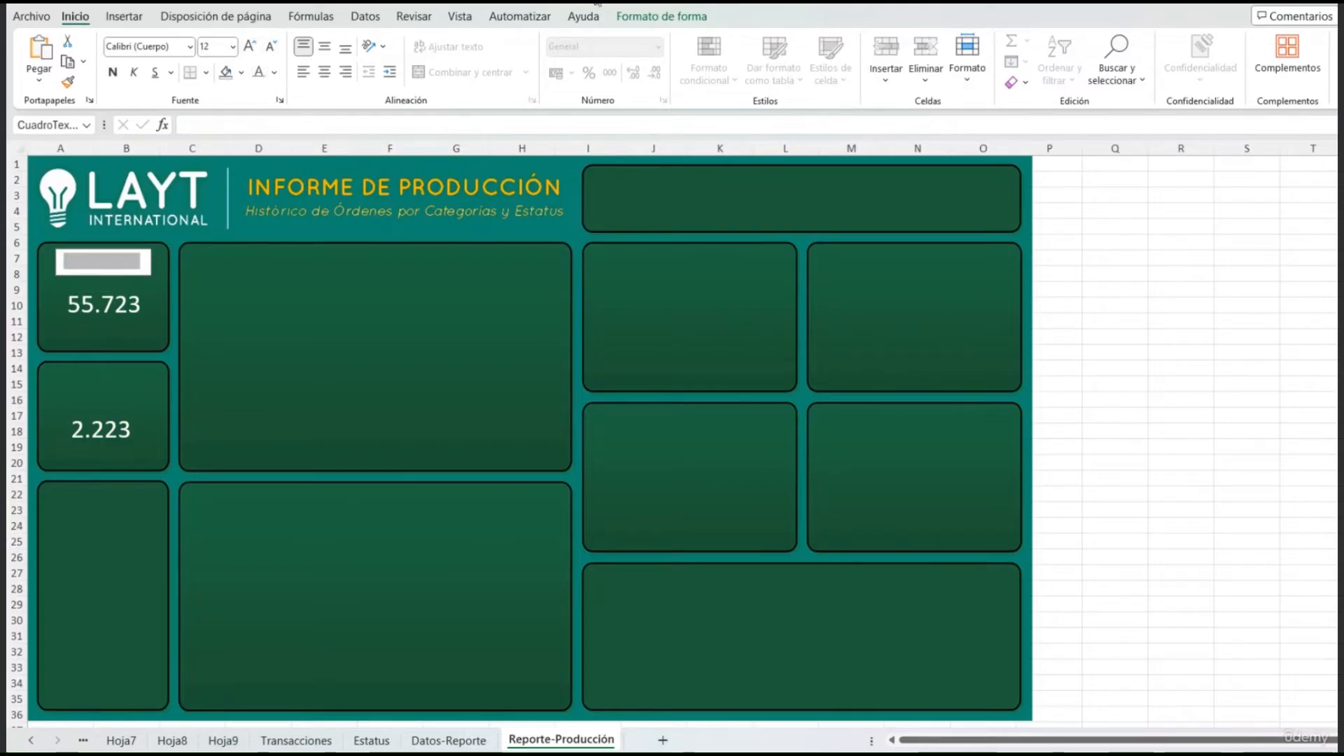
Step: Remove the fill and the outline from the "Piezas totales" text box
{"action": "left_click", "coordinate": [662, 16]}
{"action": "left_click", "coordinate": [690, 40]}
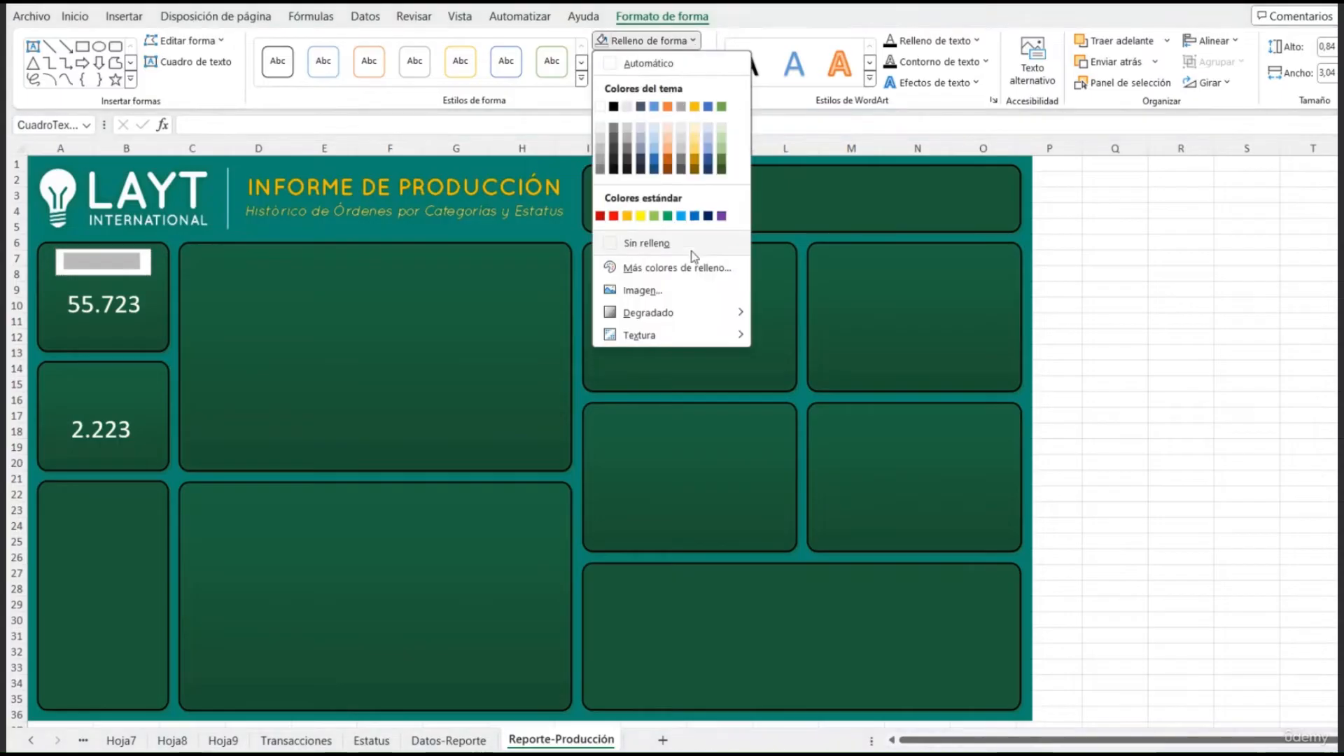
{"action": "left_click", "coordinate": [678, 243]}
{"action": "left_click", "coordinate": [651, 62]}
{"action": "left_click", "coordinate": [712, 265]}
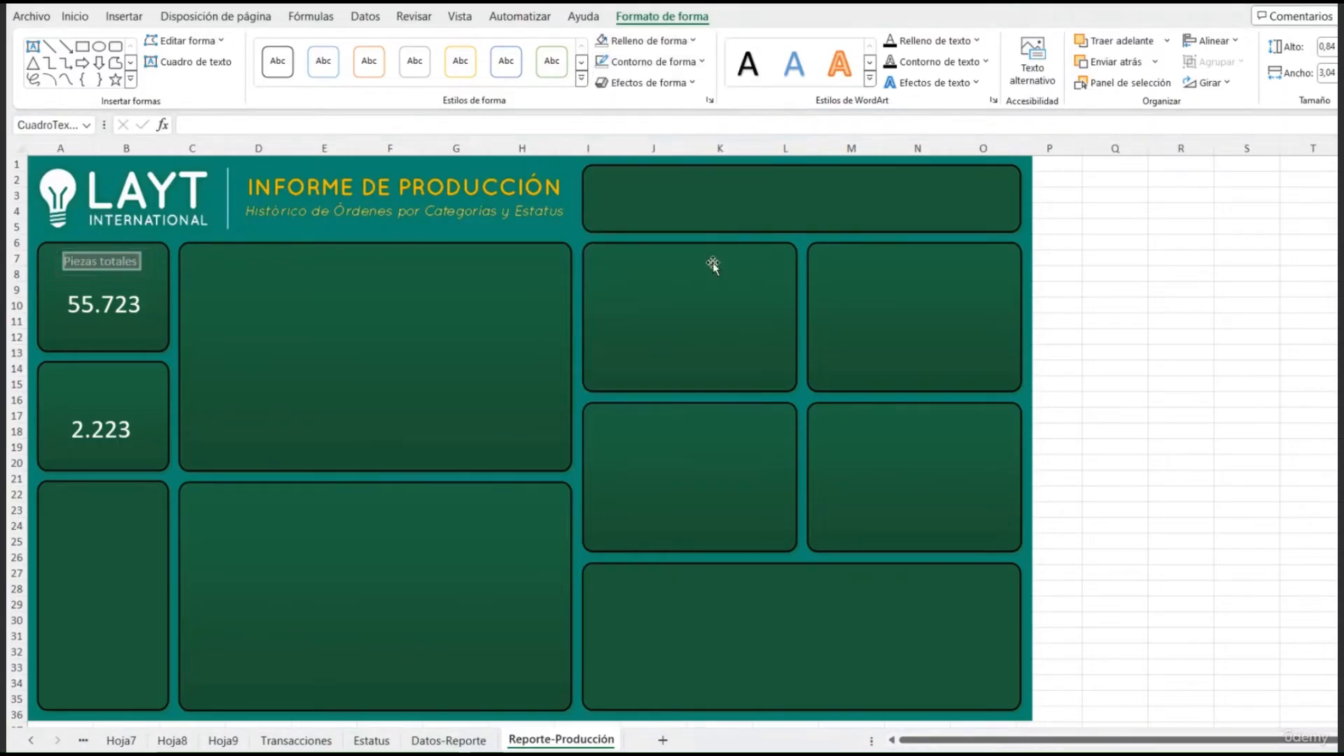
Step: Shift the "Piezas totales" label slightly down and its figure slightly up within the first card
{"action": "left_click", "coordinate": [222, 288]}
{"action": "left_click_drag", "start_coordinate": [133, 260], "coordinate": [137, 266]}
{"action": "left_click_drag", "start_coordinate": [132, 311], "coordinate": [132, 306]}
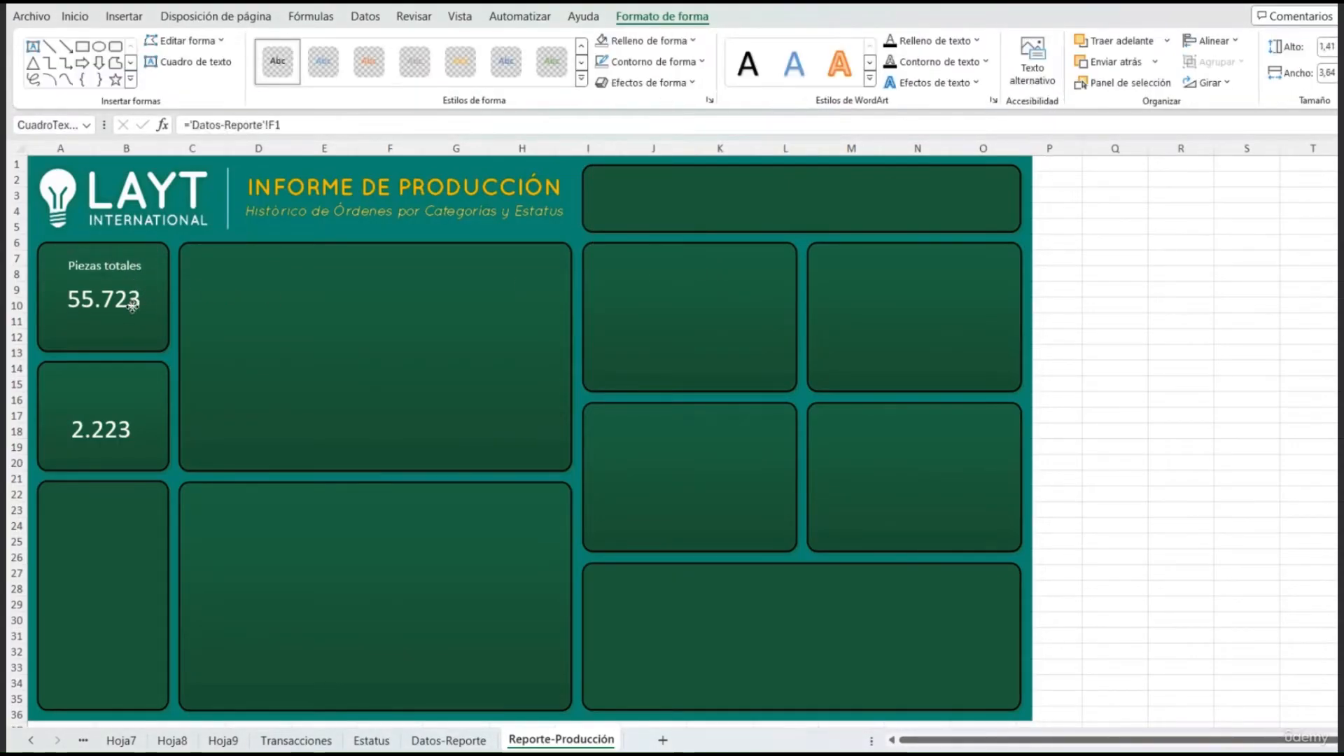
Step: Increase the font size of the "Piezas totales" label to 16
{"action": "left_click", "coordinate": [105, 265]}
{"action": "left_click", "coordinate": [74, 16]}
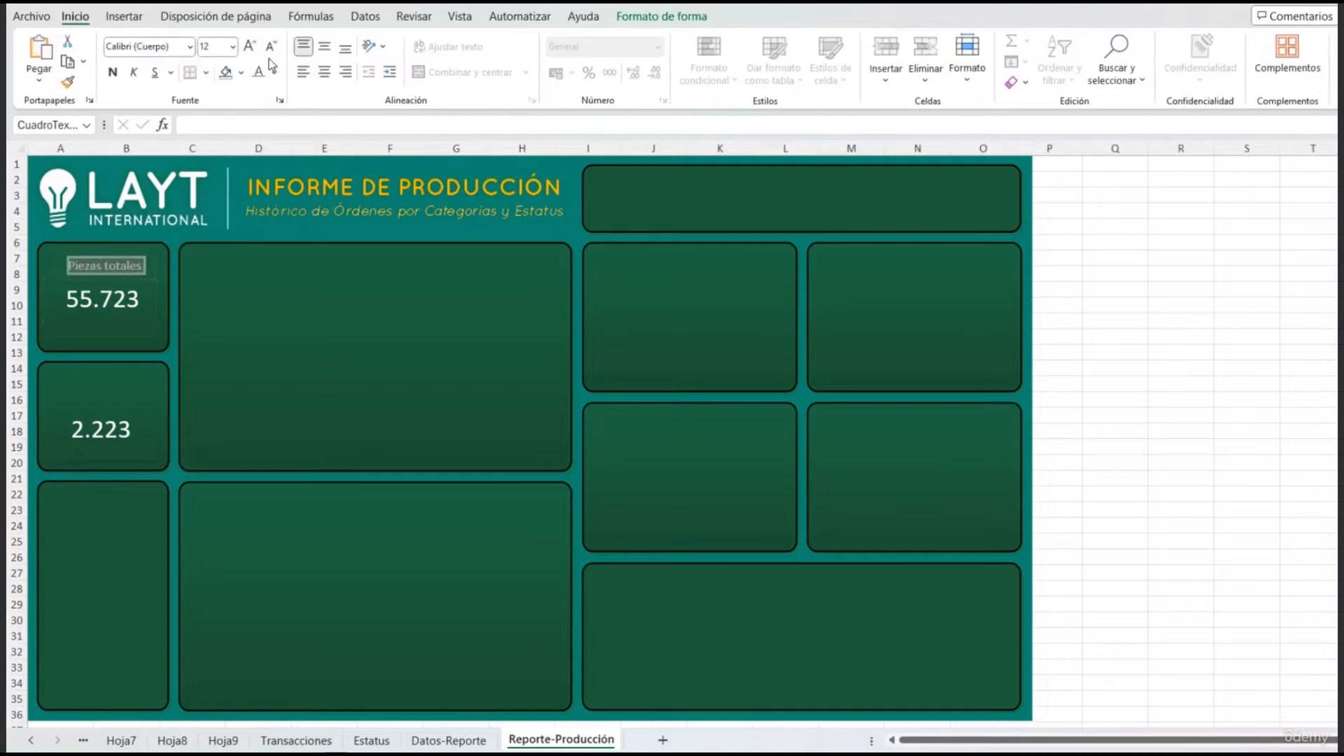
{"action": "left_click", "coordinate": [249, 48]}
{"action": "left_click", "coordinate": [148, 242]}
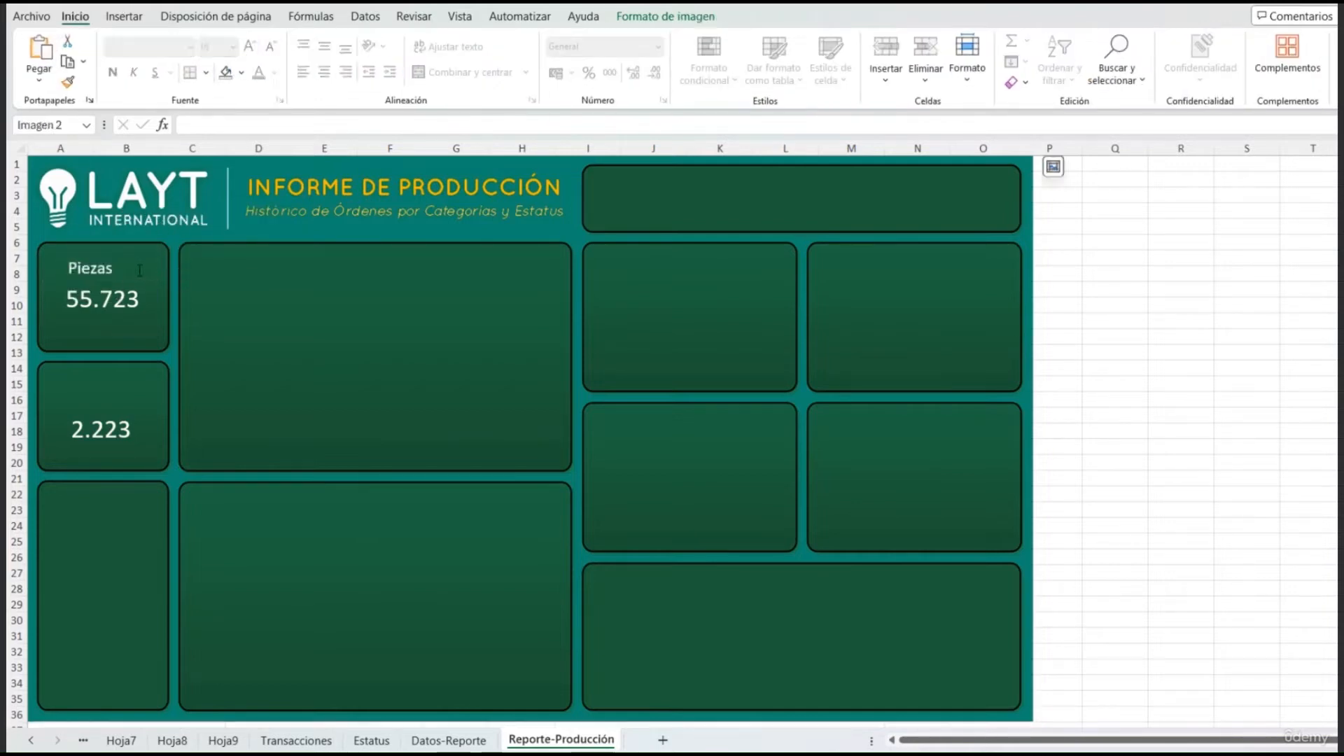
Step: Widen the "Piezas totales" text box on both sides to about the card's width and centre its text
{"action": "left_click", "coordinate": [148, 265]}
{"action": "left_click_drag", "start_coordinate": [153, 268], "coordinate": [170, 267]}
{"action": "left_click_drag", "start_coordinate": [56, 266], "coordinate": [40, 266]}
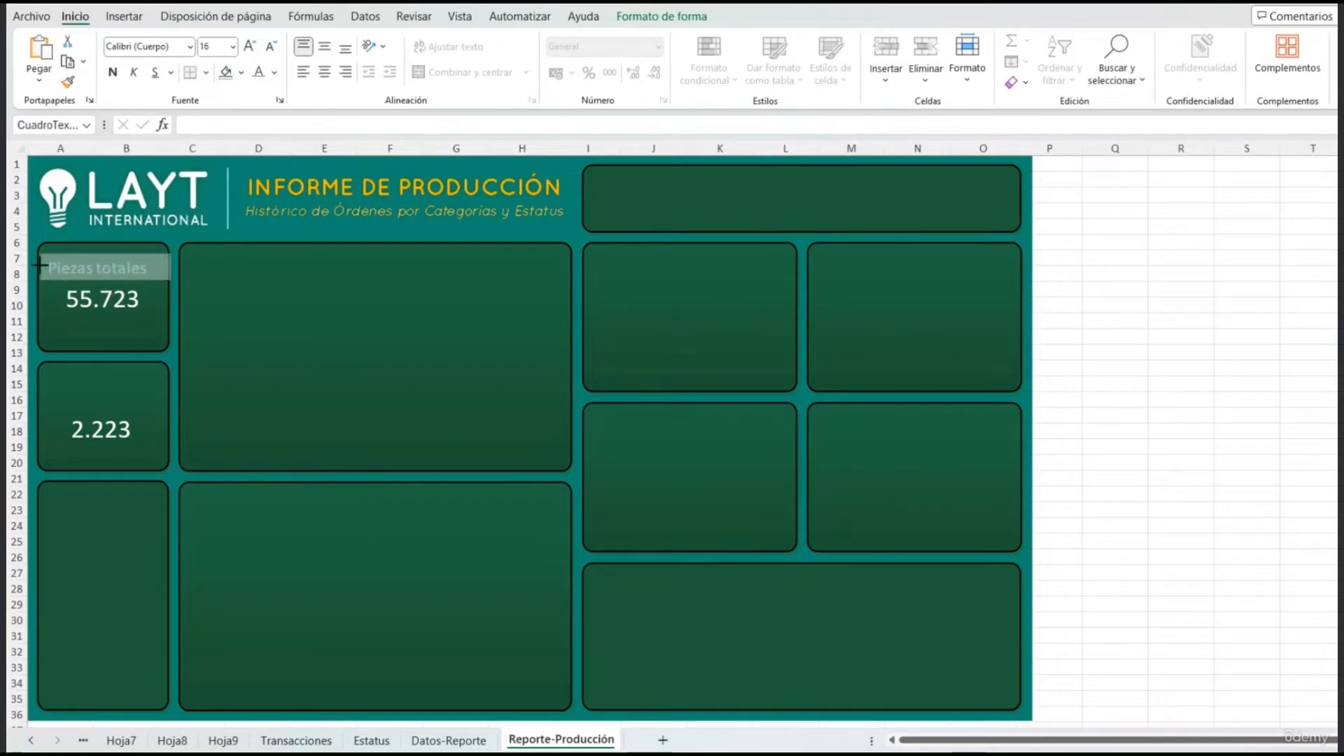
{"action": "left_click", "coordinate": [324, 71]}
Step: Adjust the vertical positions of the "Piezas totales" label and its figure so they sit close together mid-card
{"action": "left_click_drag", "start_coordinate": [128, 254], "coordinate": [126, 250]}
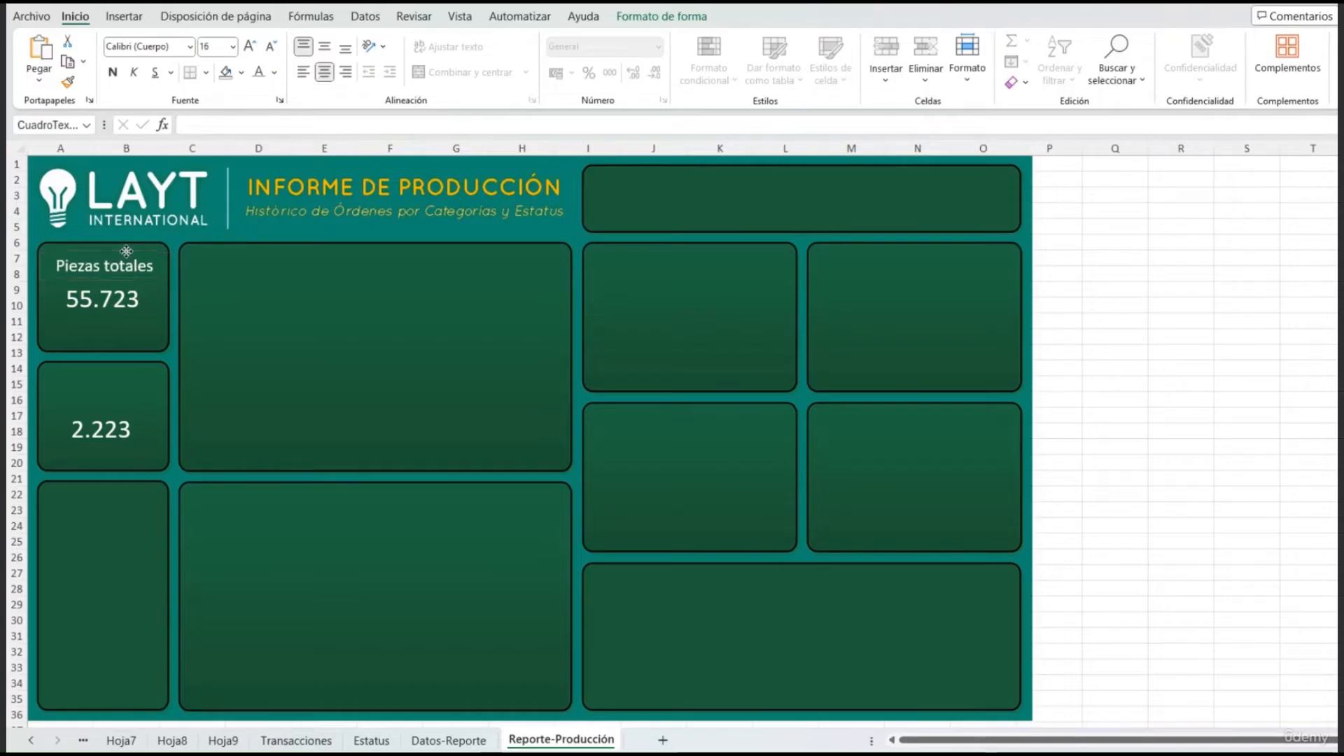
{"action": "left_click_drag", "start_coordinate": [125, 307], "coordinate": [127, 294]}
{"action": "left_click", "coordinate": [248, 334]}
{"action": "left_click", "coordinate": [132, 308]}
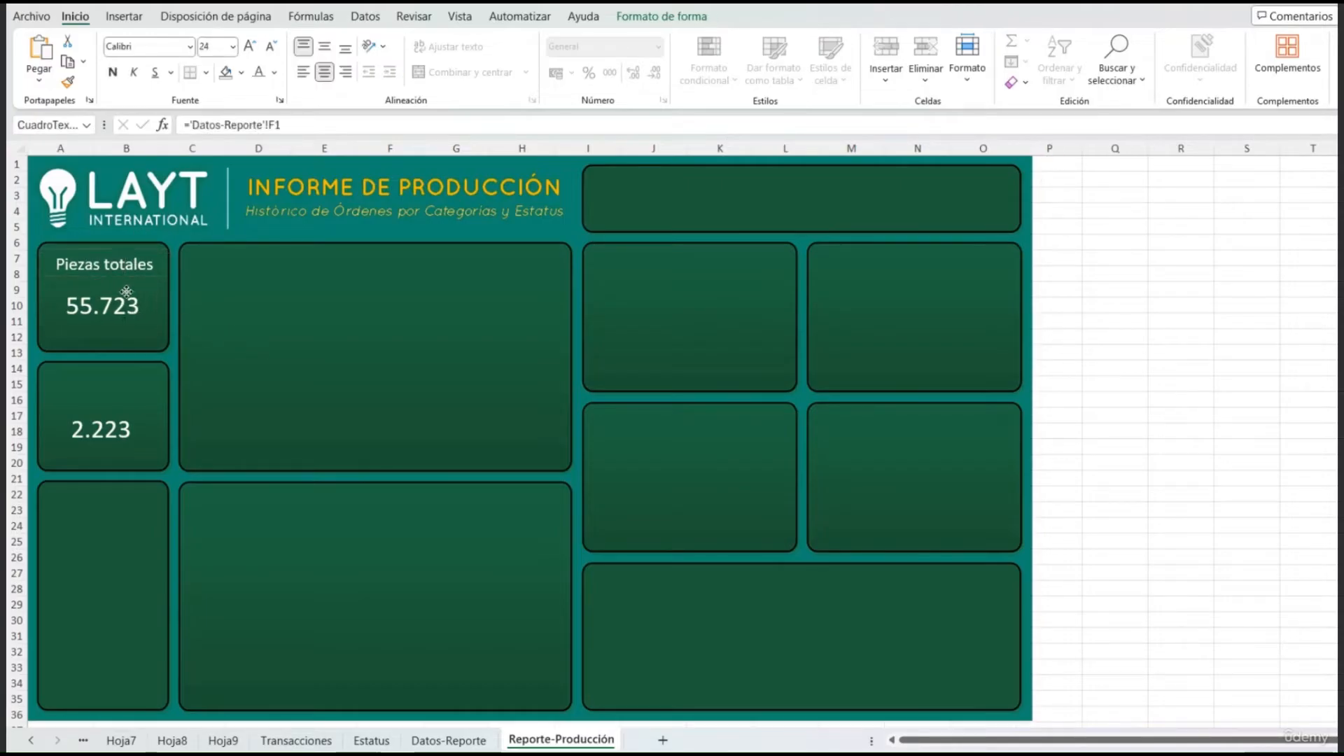
{"action": "left_click", "coordinate": [134, 262]}
{"action": "left_click_drag", "start_coordinate": [144, 250], "coordinate": [144, 261]}
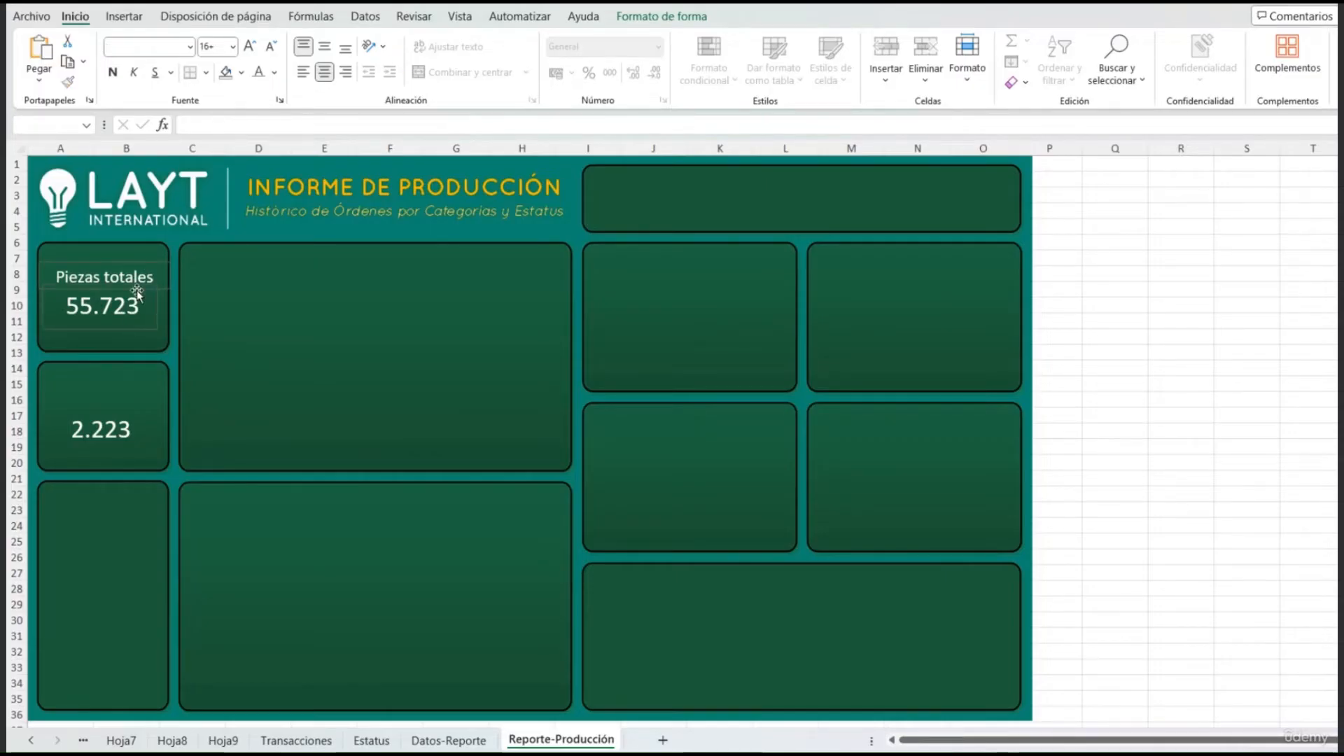
Step: Group the "Piezas totales" label with its figure and nudge the group within the first card
{"action": "right_click", "coordinate": [136, 290]}
{"action": "mouse_move", "coordinate": [234, 425]}
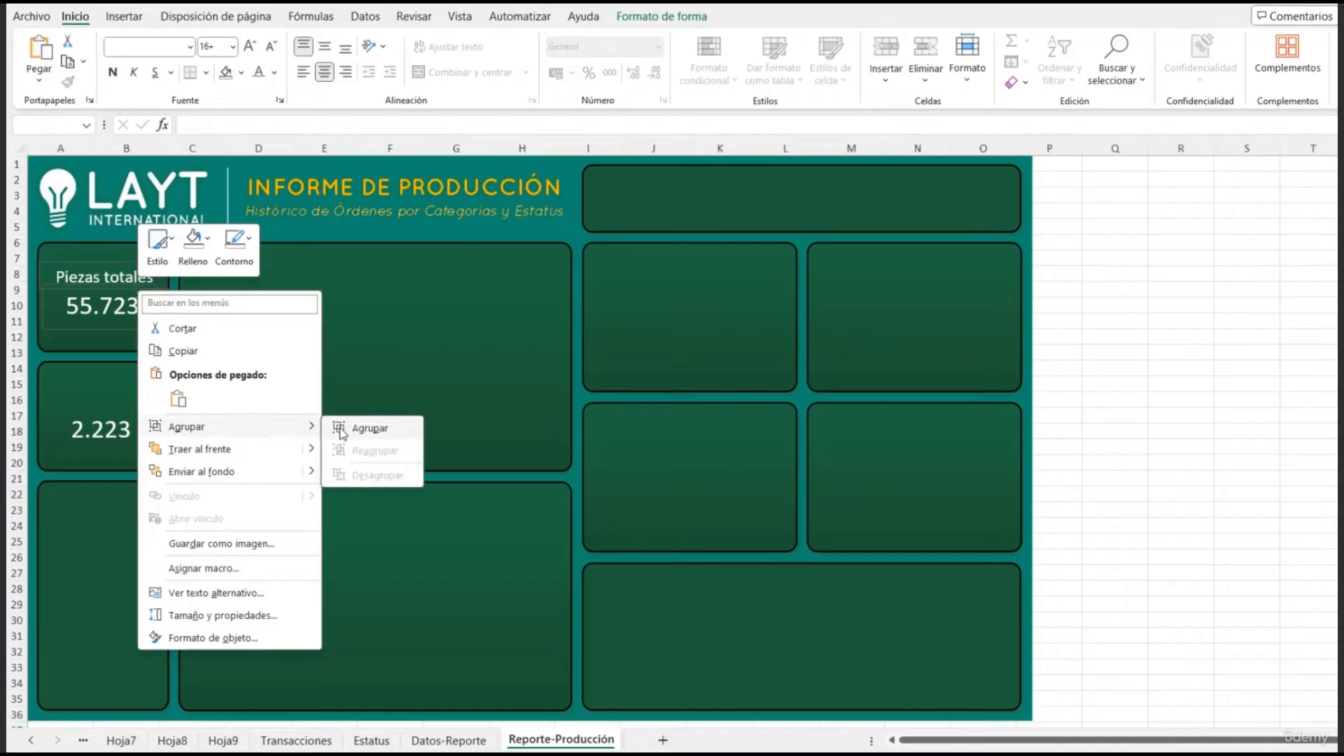
{"action": "left_click", "coordinate": [365, 426]}
{"action": "left_click_drag", "start_coordinate": [146, 327], "coordinate": [129, 319]}
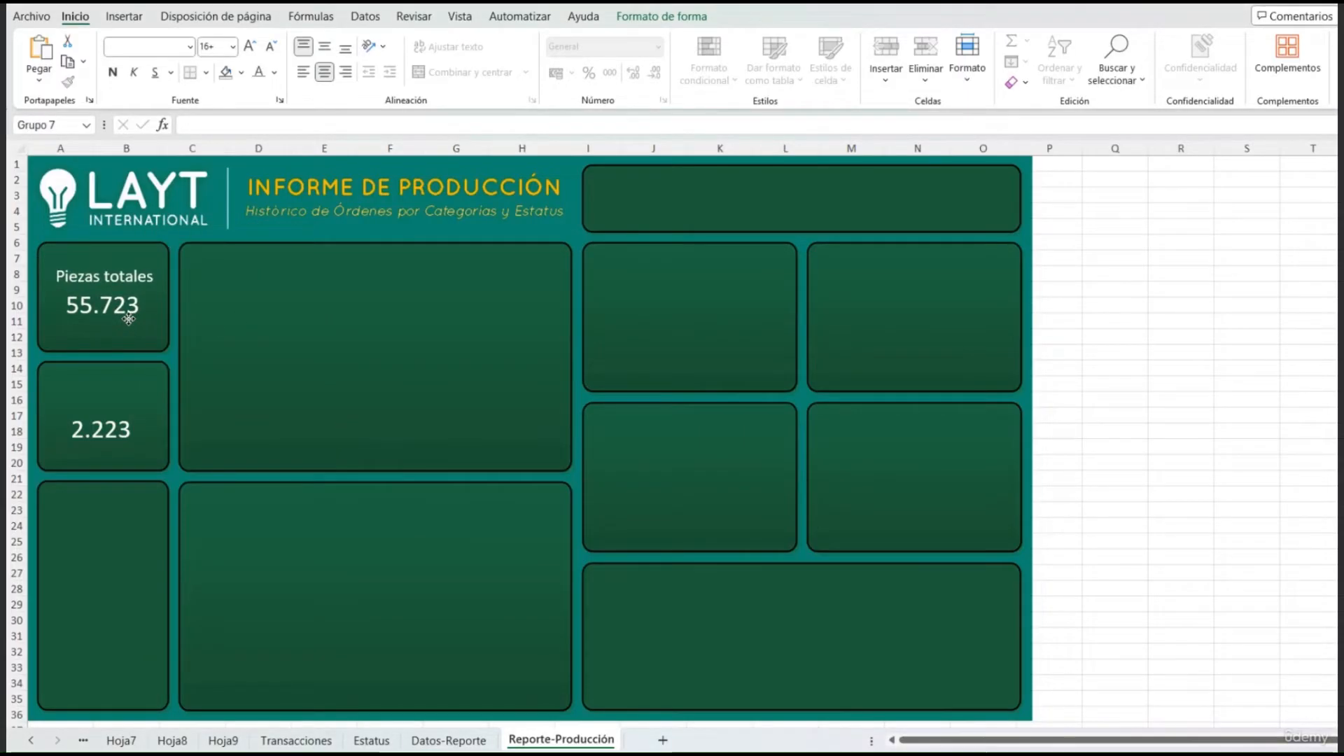
Step: Ungroup the "Piezas totales" label and its figure
{"action": "right_click", "coordinate": [142, 297]}
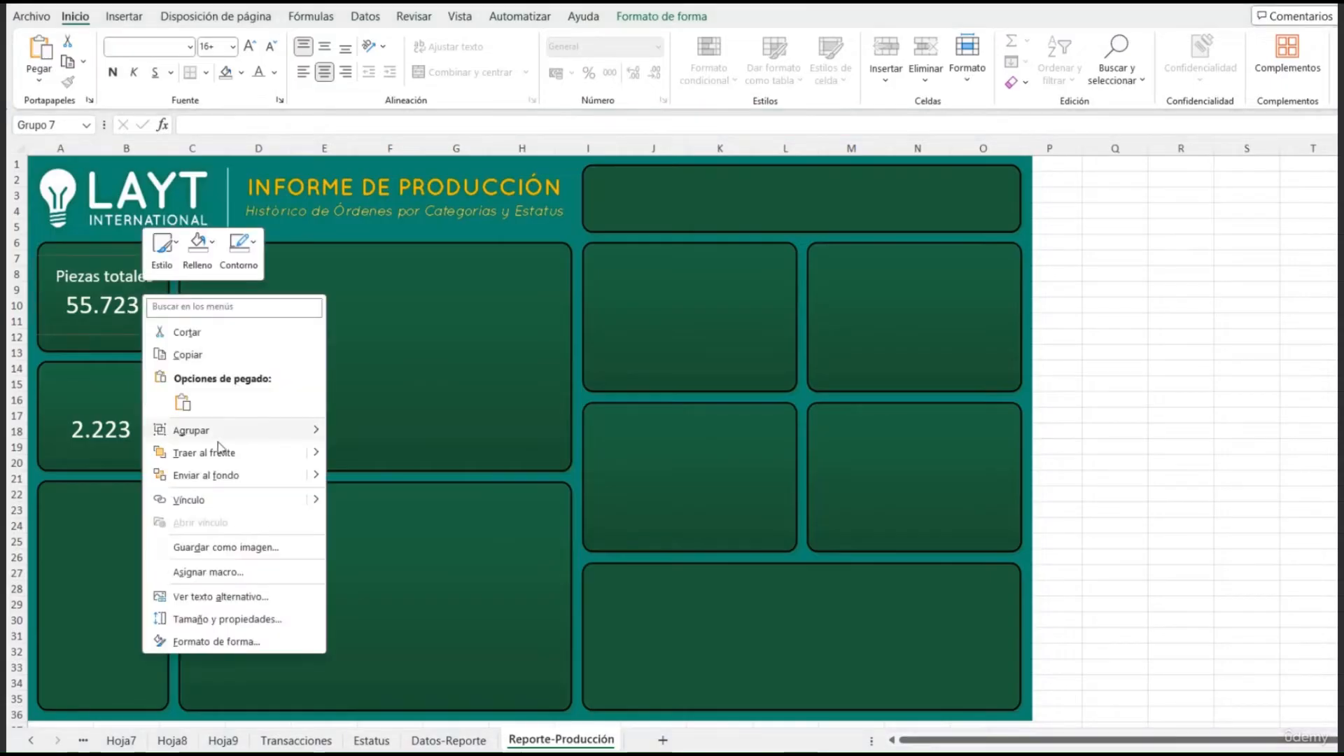
{"action": "mouse_move", "coordinate": [226, 432]}
{"action": "left_click", "coordinate": [359, 480]}
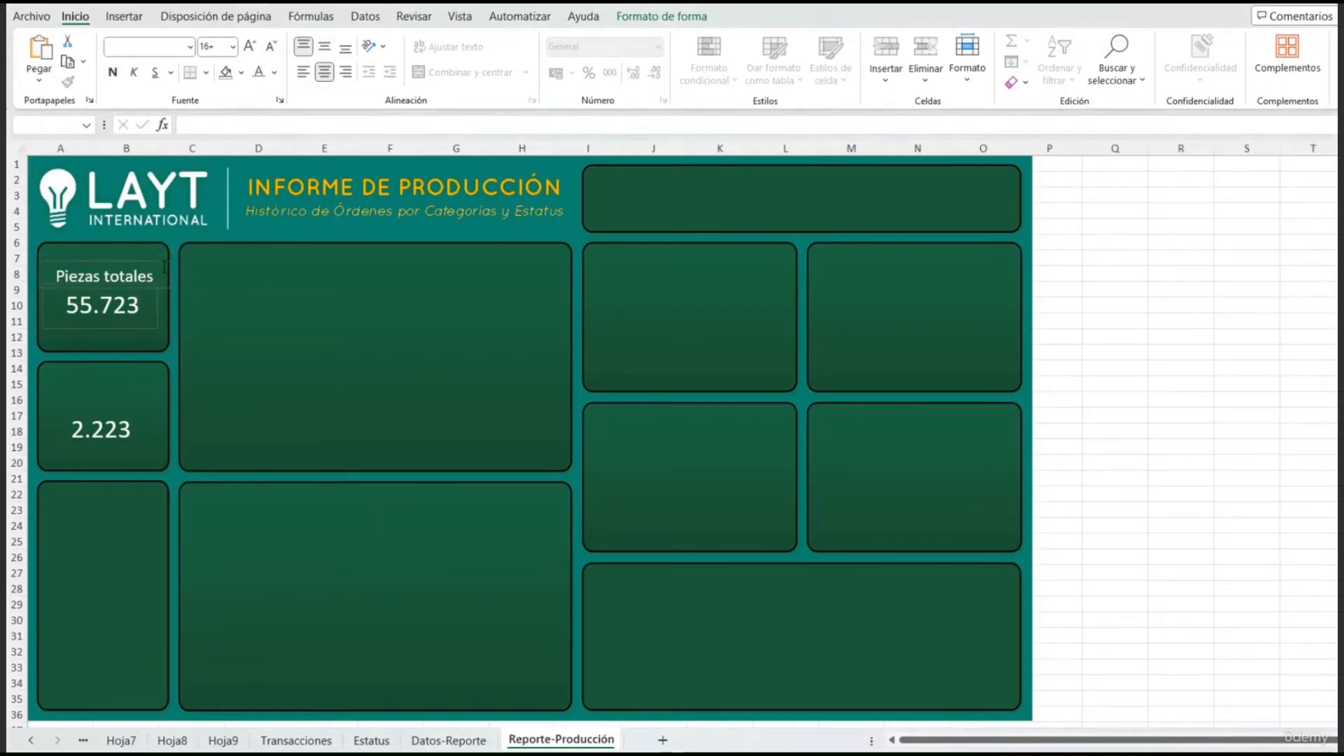
Step: Duplicate the "Piezas totales" label and place the copy above the figure in the second card
{"action": "left_click", "coordinate": [151, 262]}
{"action": "key", "text": "ctrl+c"}
{"action": "key", "text": "ctrl+v"}
{"action": "left_click_drag", "start_coordinate": [171, 276], "coordinate": [156, 379]}
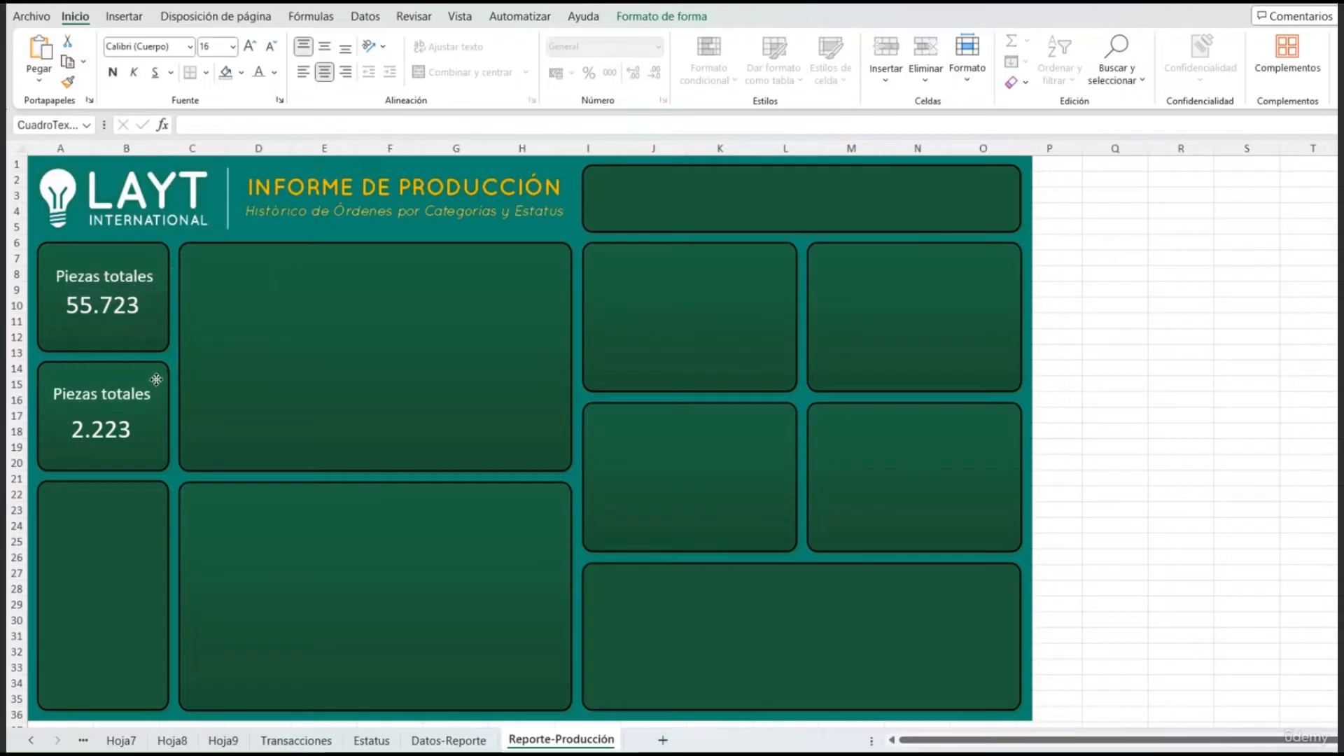
Step: Change the second card's label text to "Órdenes totales"
{"action": "double_click", "coordinate": [77, 393]}
{"action": "double_click", "coordinate": [77, 393]}
{"action": "type", "text": "Órdenes"}
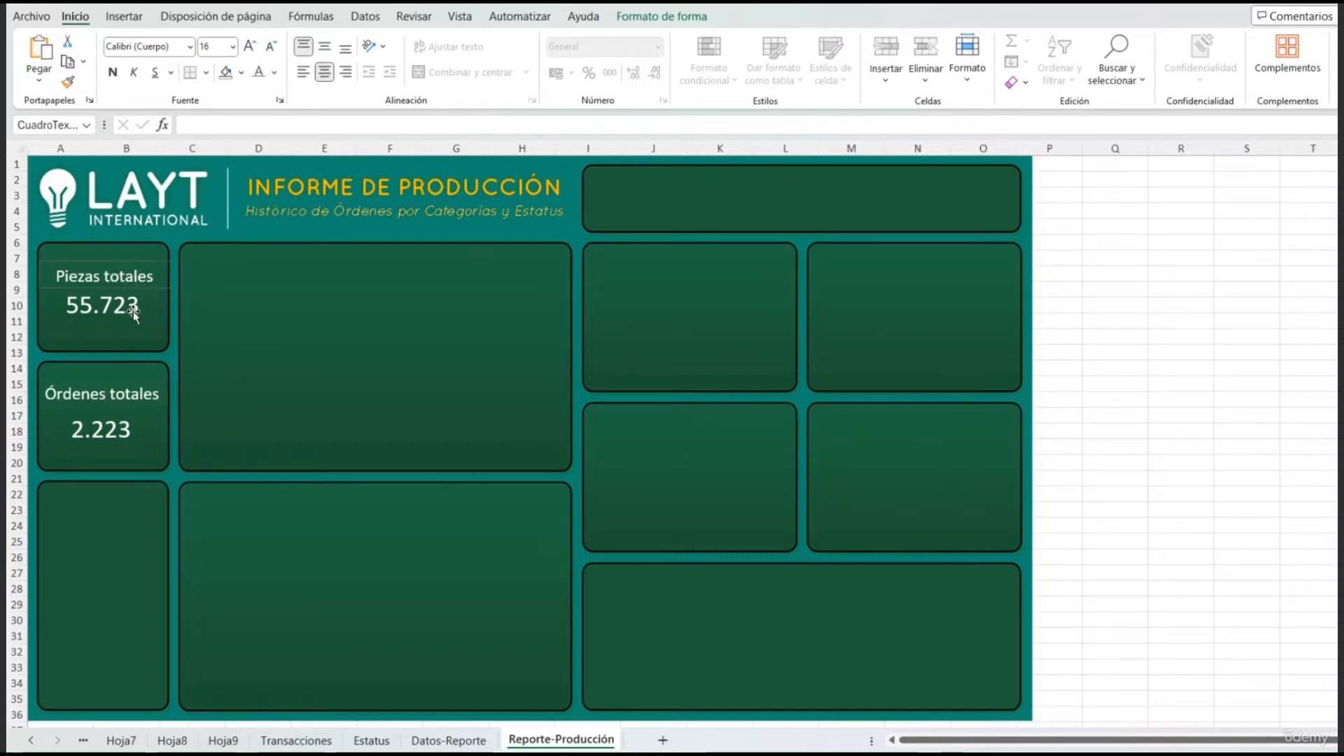
Step: Group the "Piezas totales" label and its figure in the first card again
{"action": "left_click", "coordinate": [133, 312]}
{"action": "right_click", "coordinate": [133, 312]}
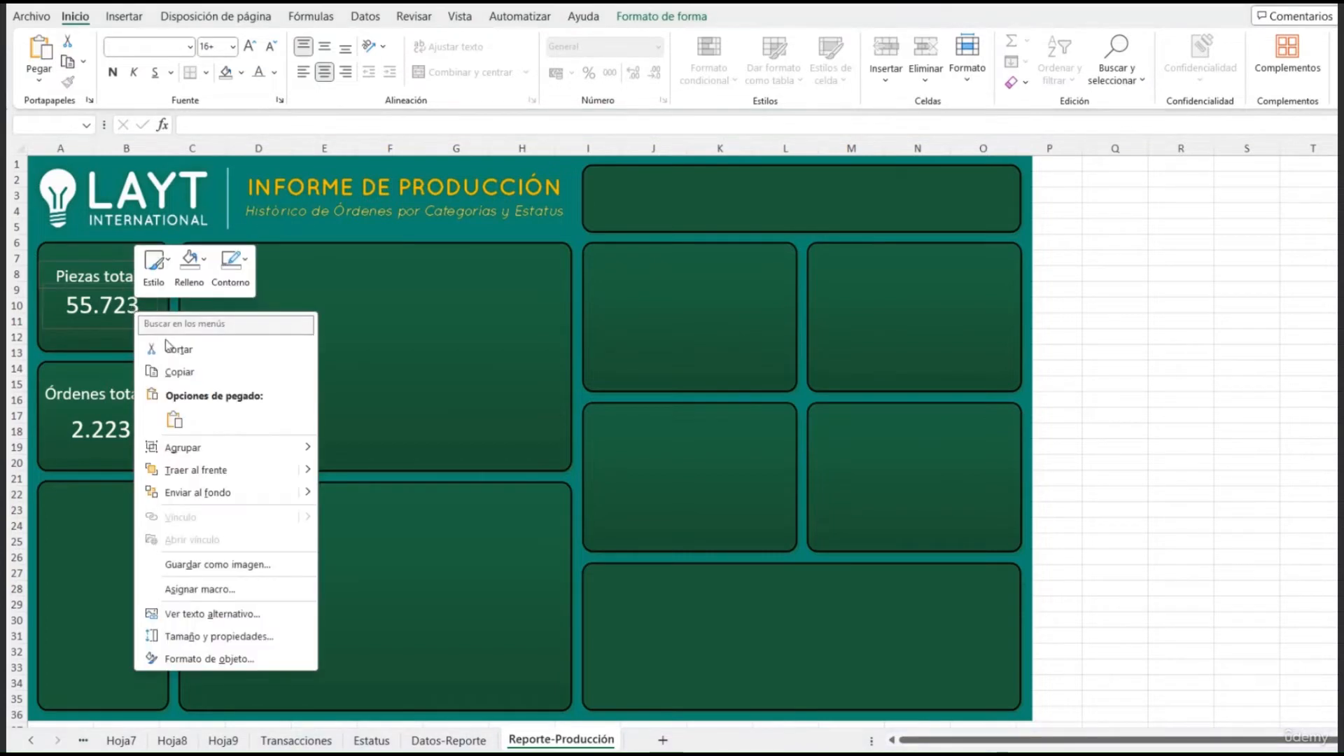
{"action": "mouse_move", "coordinate": [213, 451]}
{"action": "left_click", "coordinate": [348, 448]}
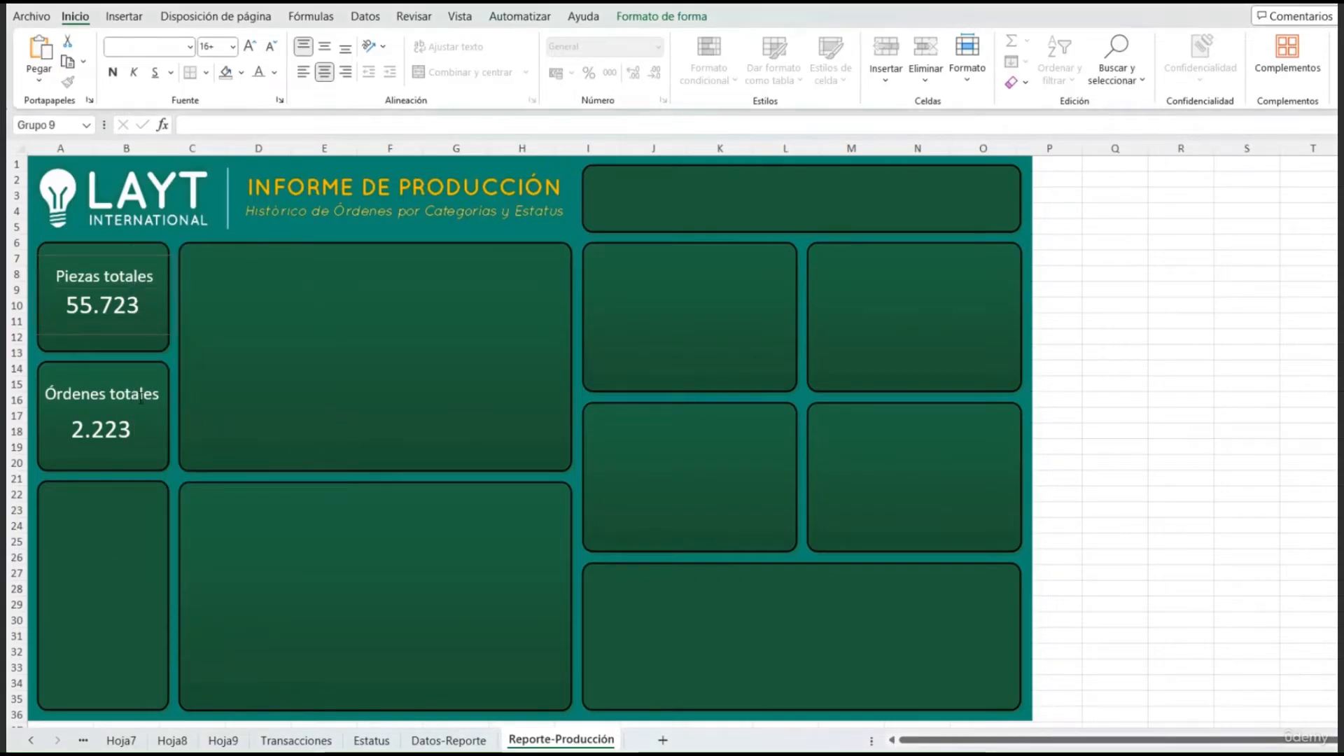
Step: Move the "Órdenes totales" label slightly closer to its figure and group the two text boxes
{"action": "left_click", "coordinate": [115, 428]}
{"action": "left_click_drag", "start_coordinate": [126, 377], "coordinate": [128, 381]}
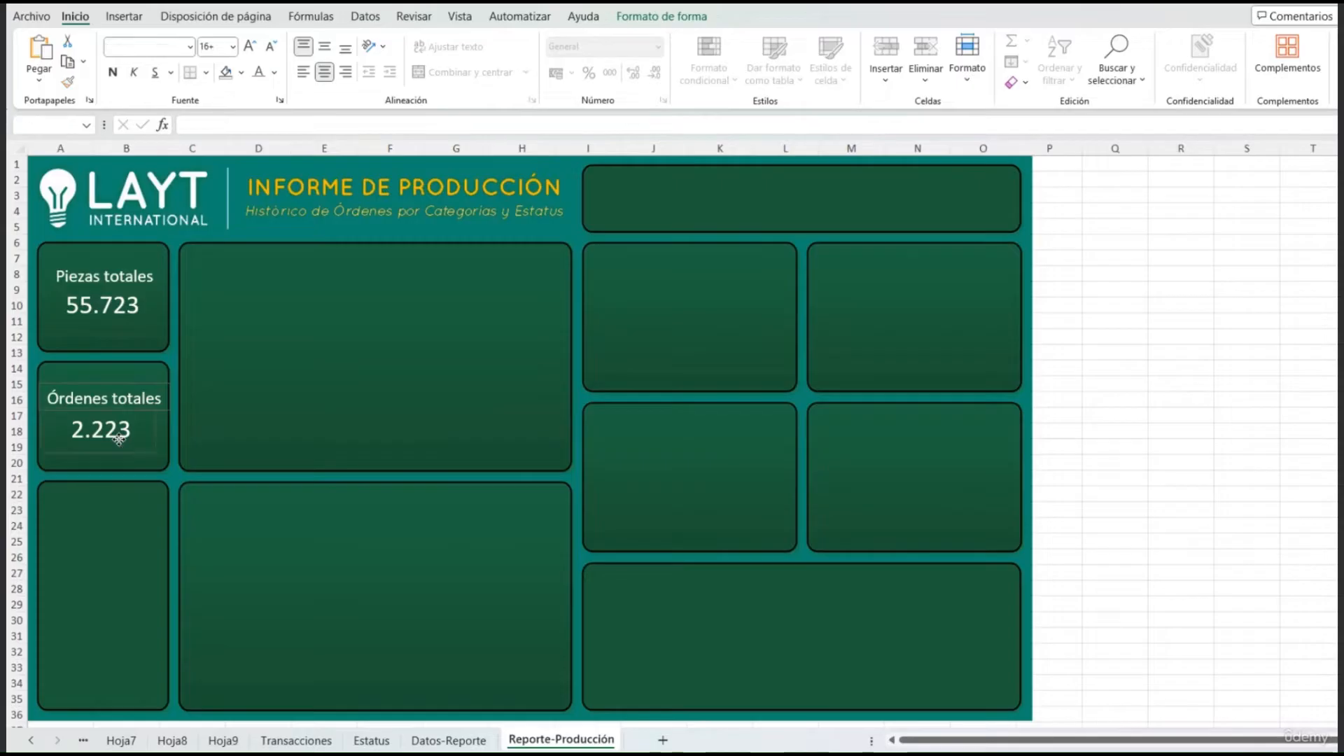
{"action": "right_click", "coordinate": [119, 438]}
{"action": "mouse_move", "coordinate": [210, 218]}
{"action": "left_click", "coordinate": [323, 218]}
{"action": "left_click", "coordinate": [137, 406]}
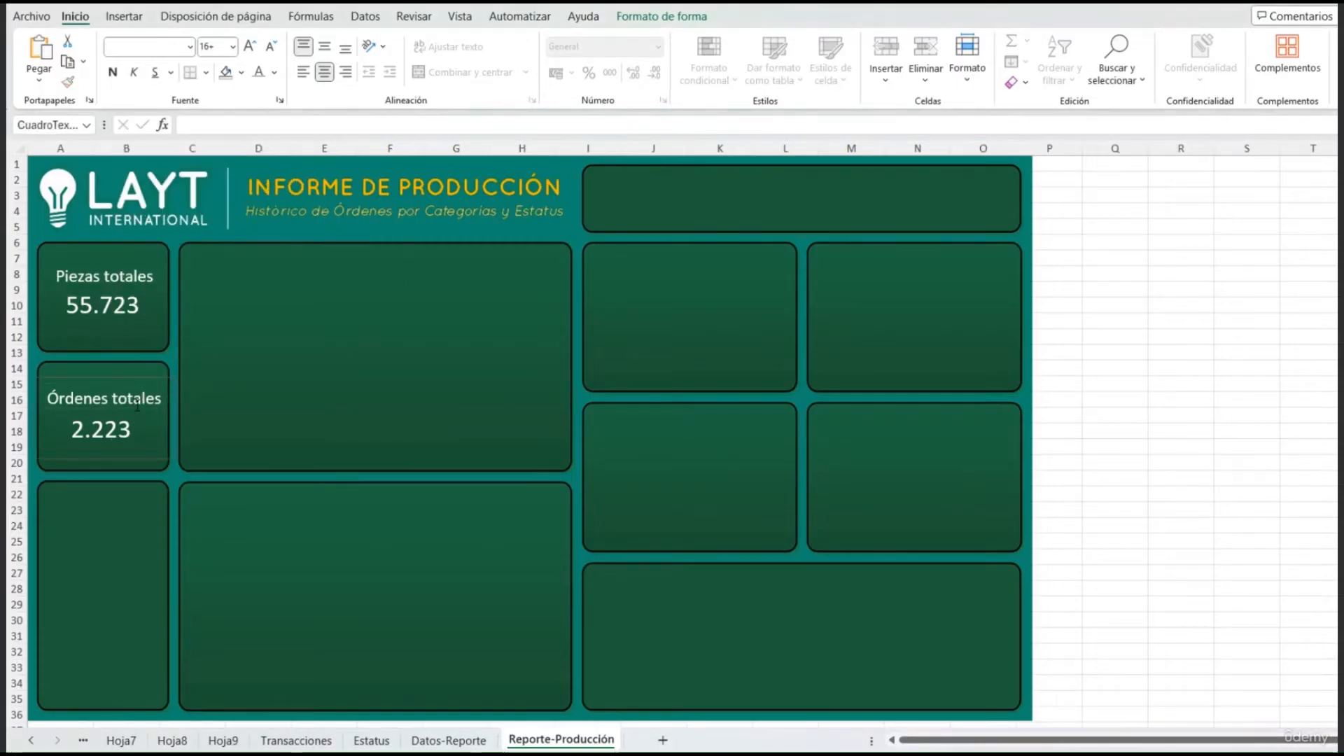
{"action": "left_click", "coordinate": [212, 385]}
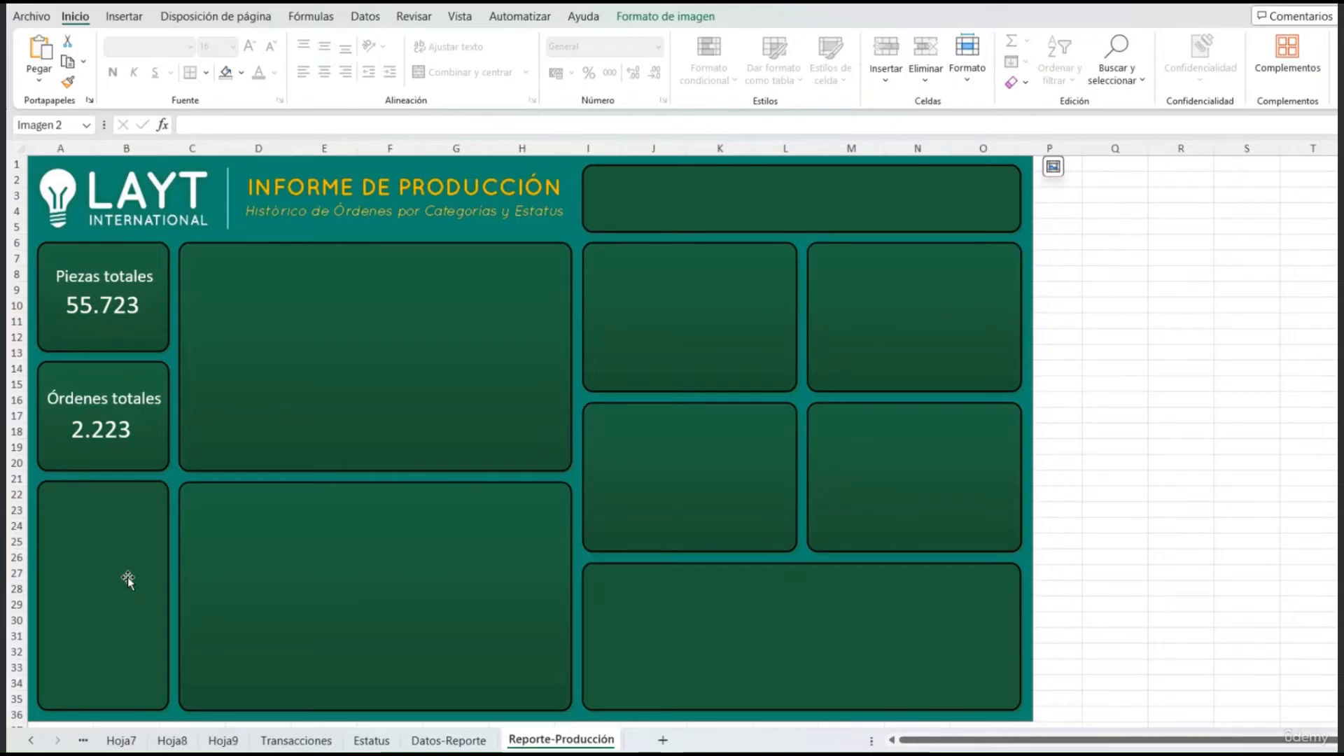
Step: Insert a pivot table based on TablaTransacciones from the Transacciones sheet, placed at cell H1 of the existing Datos-Reporte sheet
{"action": "left_click", "coordinate": [302, 740]}
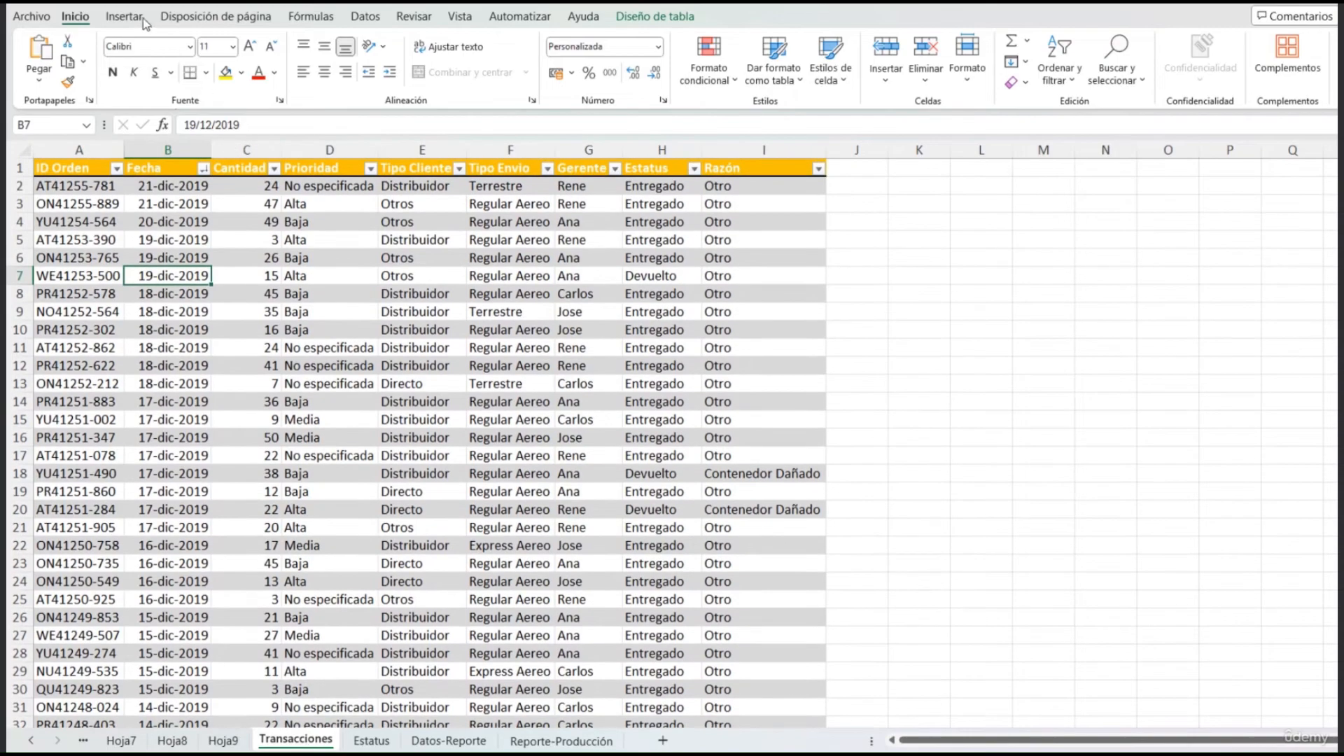
{"action": "left_click", "coordinate": [124, 16]}
{"action": "left_click", "coordinate": [49, 49]}
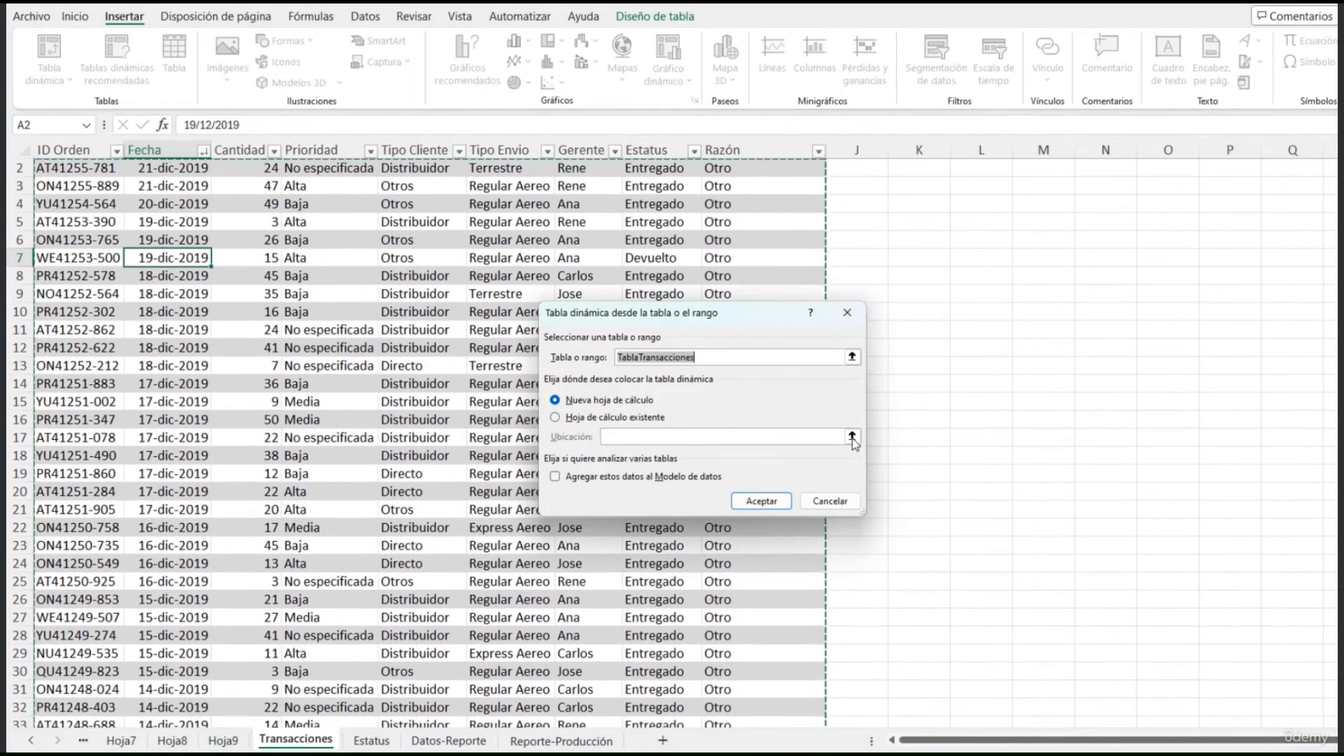
{"action": "left_click", "coordinate": [554, 417]}
{"action": "left_click", "coordinate": [851, 436]}
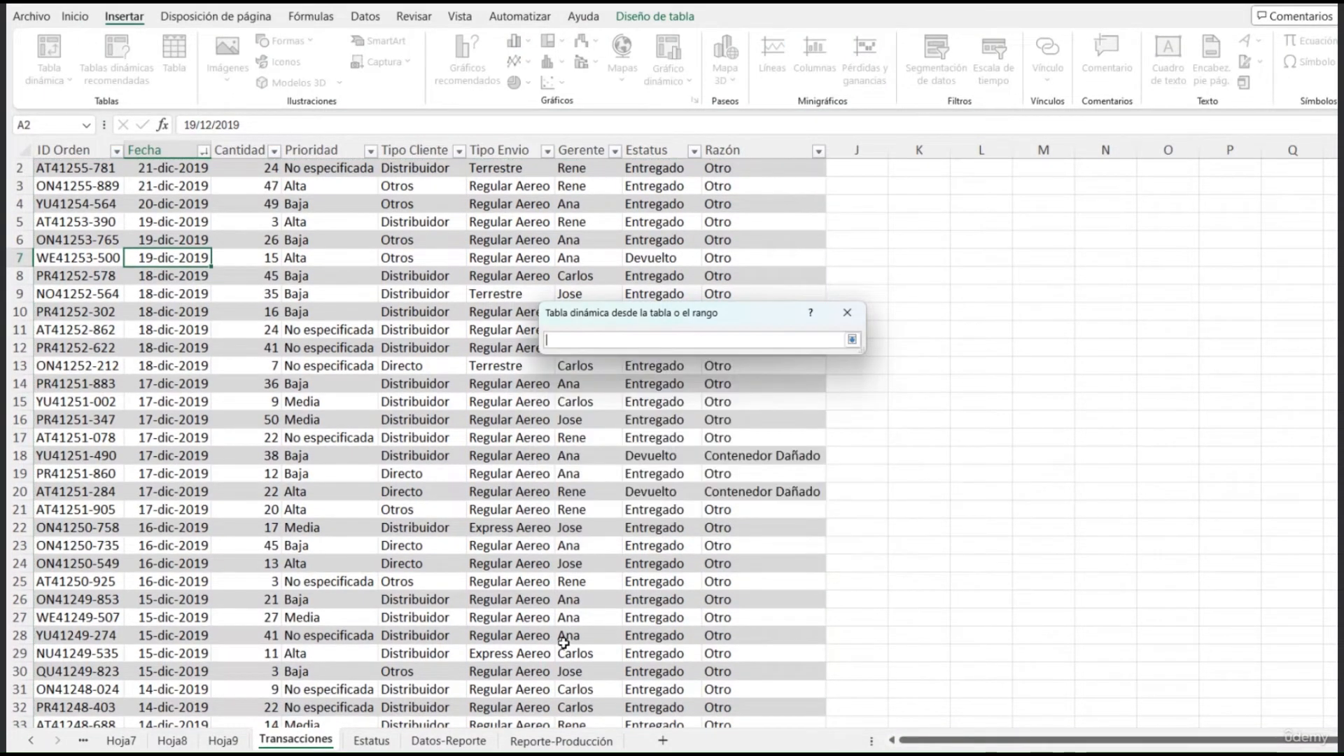
{"action": "left_click", "coordinate": [456, 744]}
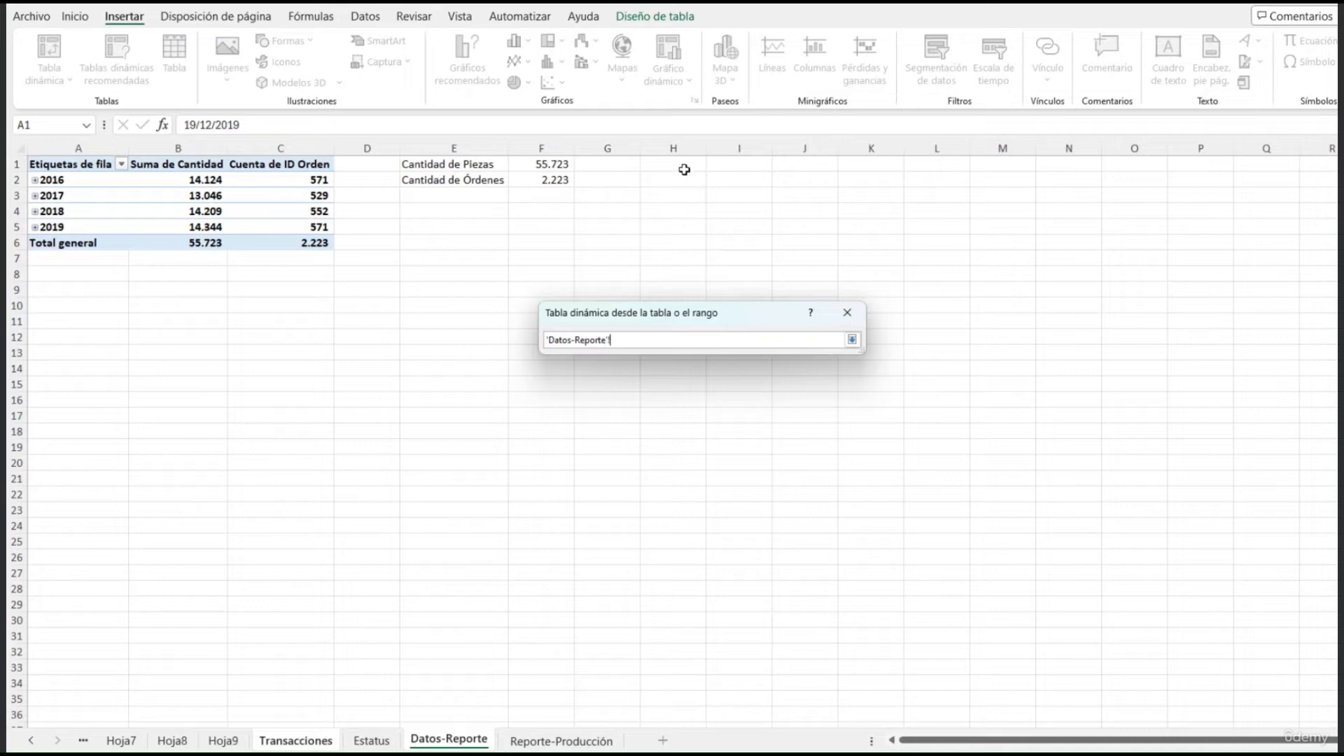
{"action": "left_click", "coordinate": [678, 164]}
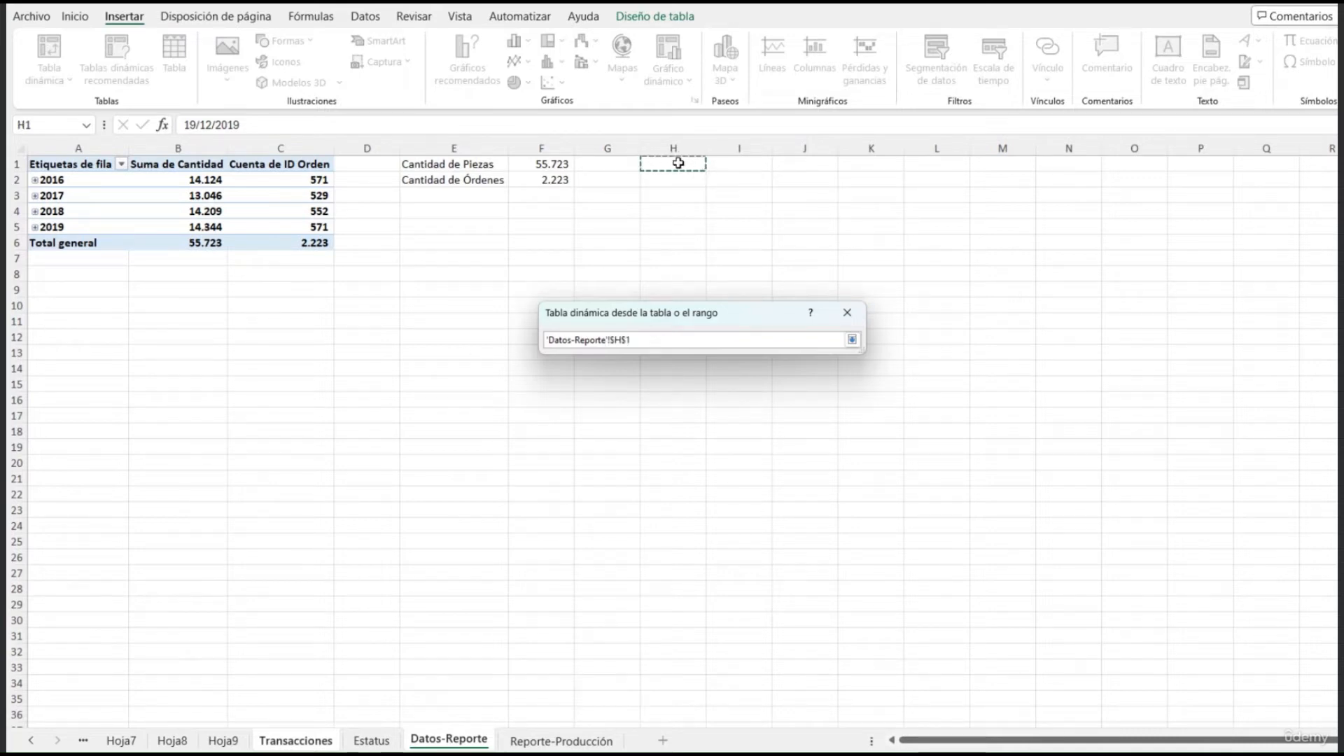
{"action": "key", "text": "Return"}
{"action": "left_click", "coordinate": [763, 500]}
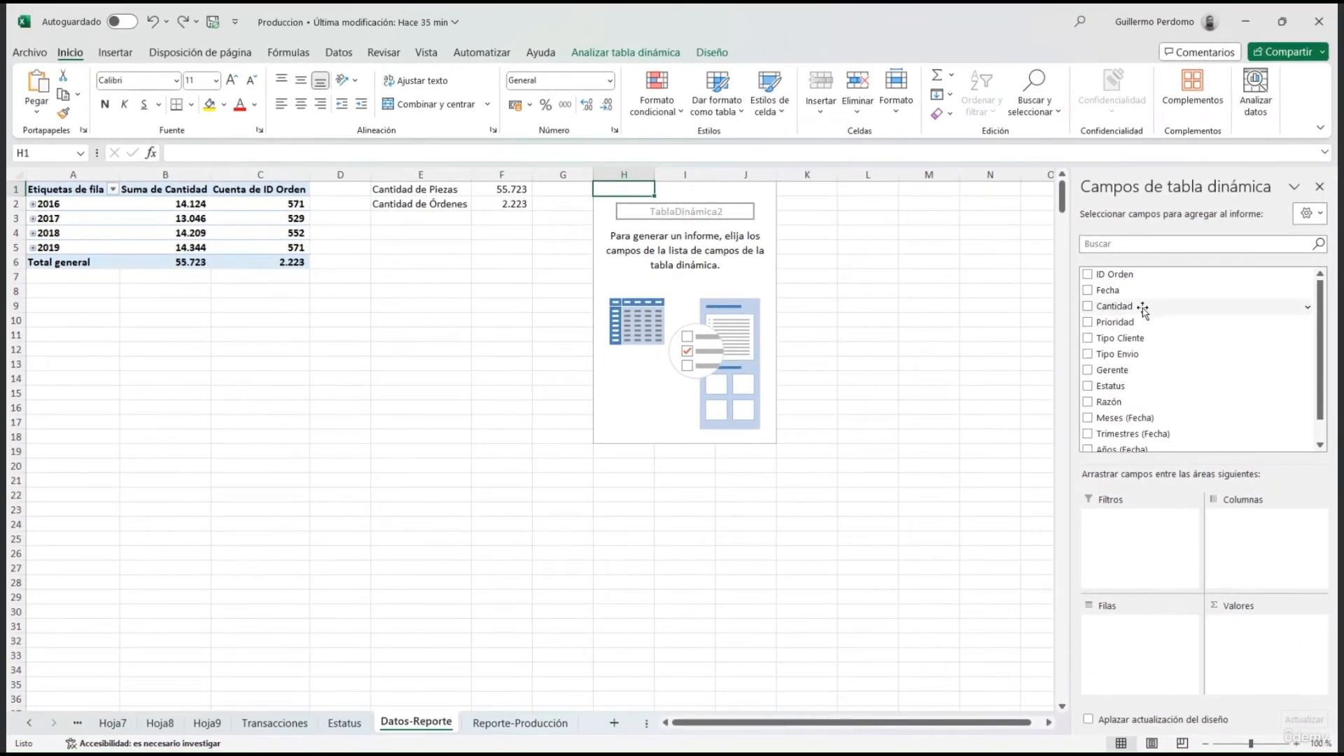
Step: Set up the new pivot table with Estatus as rows and the count of ID Orden as values, shown as percentages of the total
{"action": "left_click_drag", "start_coordinate": [1119, 274], "coordinate": [1282, 644]}
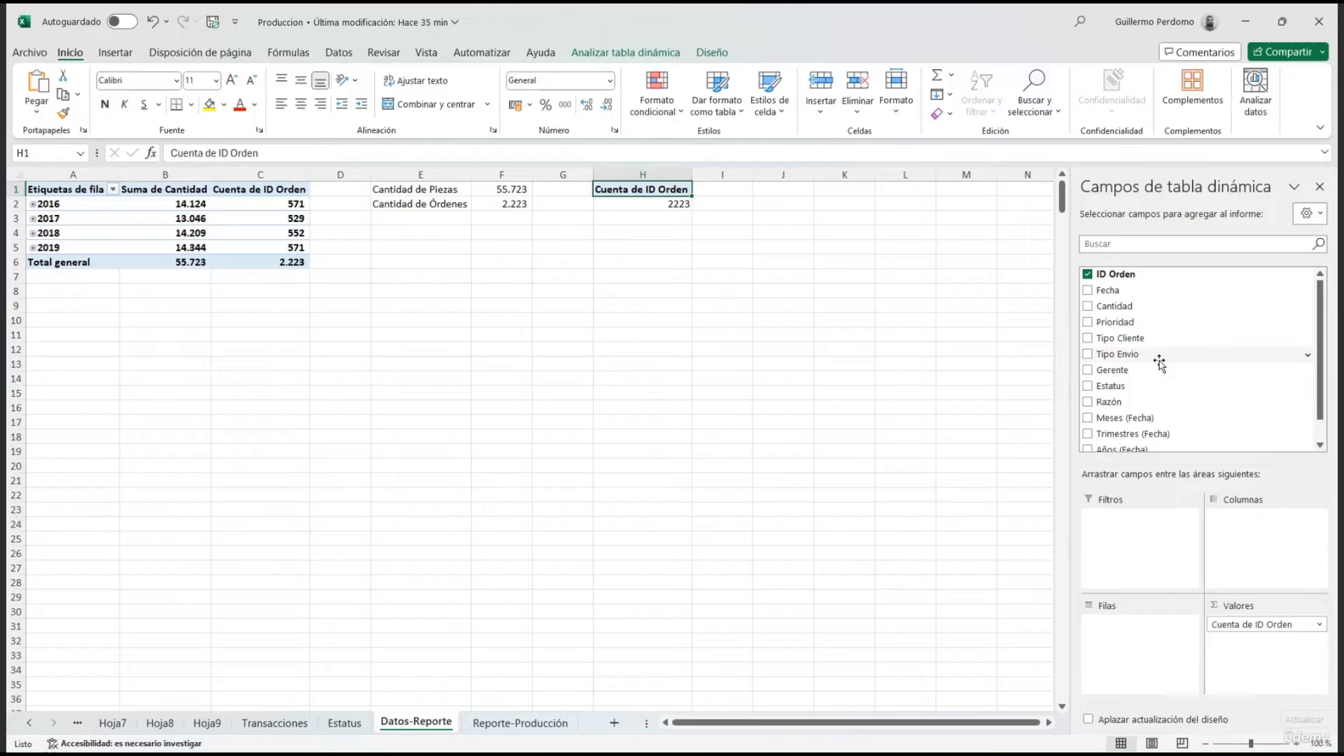
{"action": "left_click_drag", "start_coordinate": [1119, 385], "coordinate": [1131, 639]}
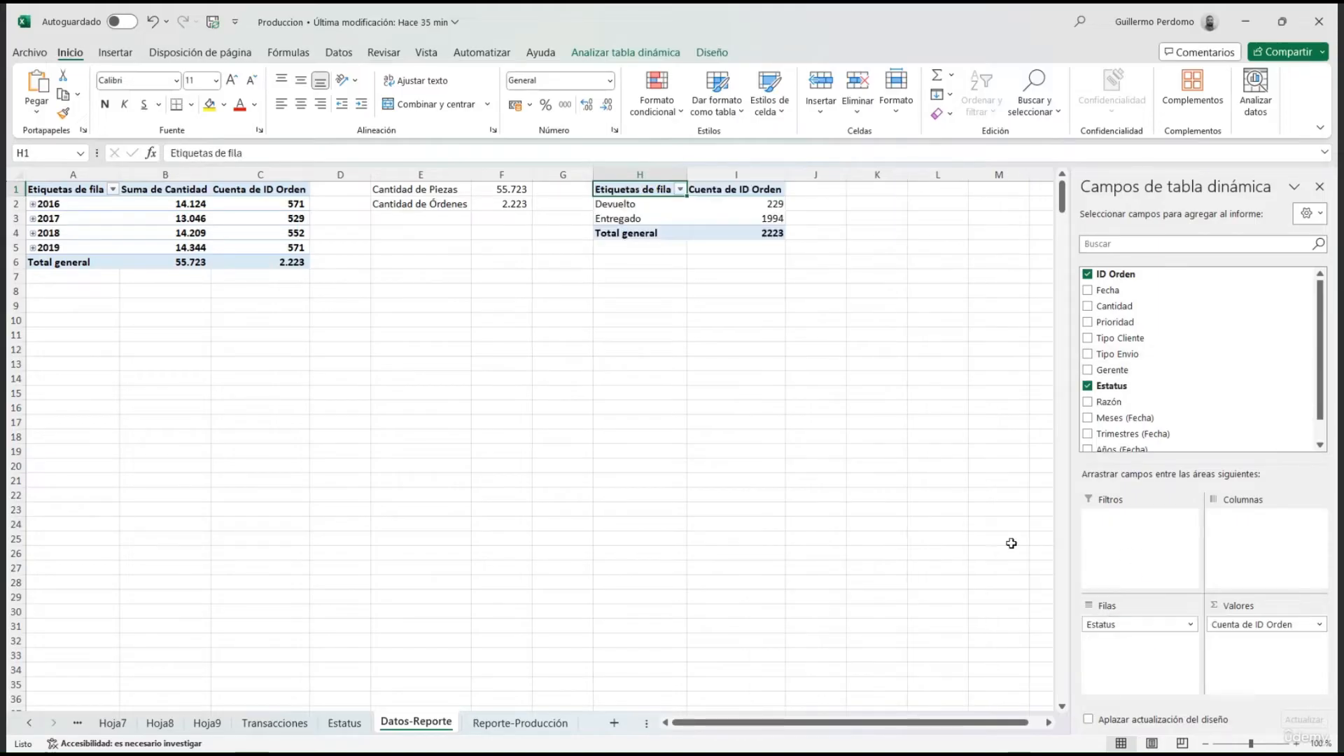
{"action": "right_click", "coordinate": [754, 221]}
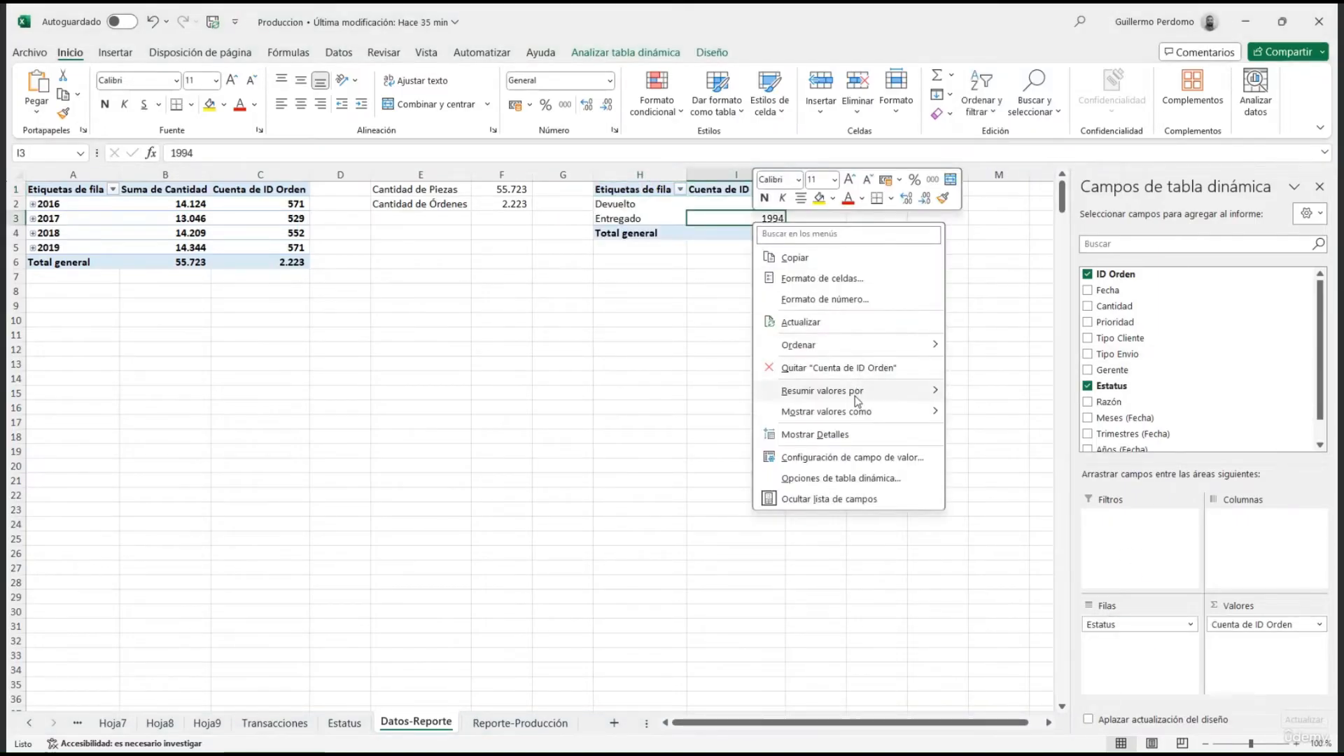
{"action": "mouse_move", "coordinate": [857, 413]}
{"action": "left_click", "coordinate": [1014, 437]}
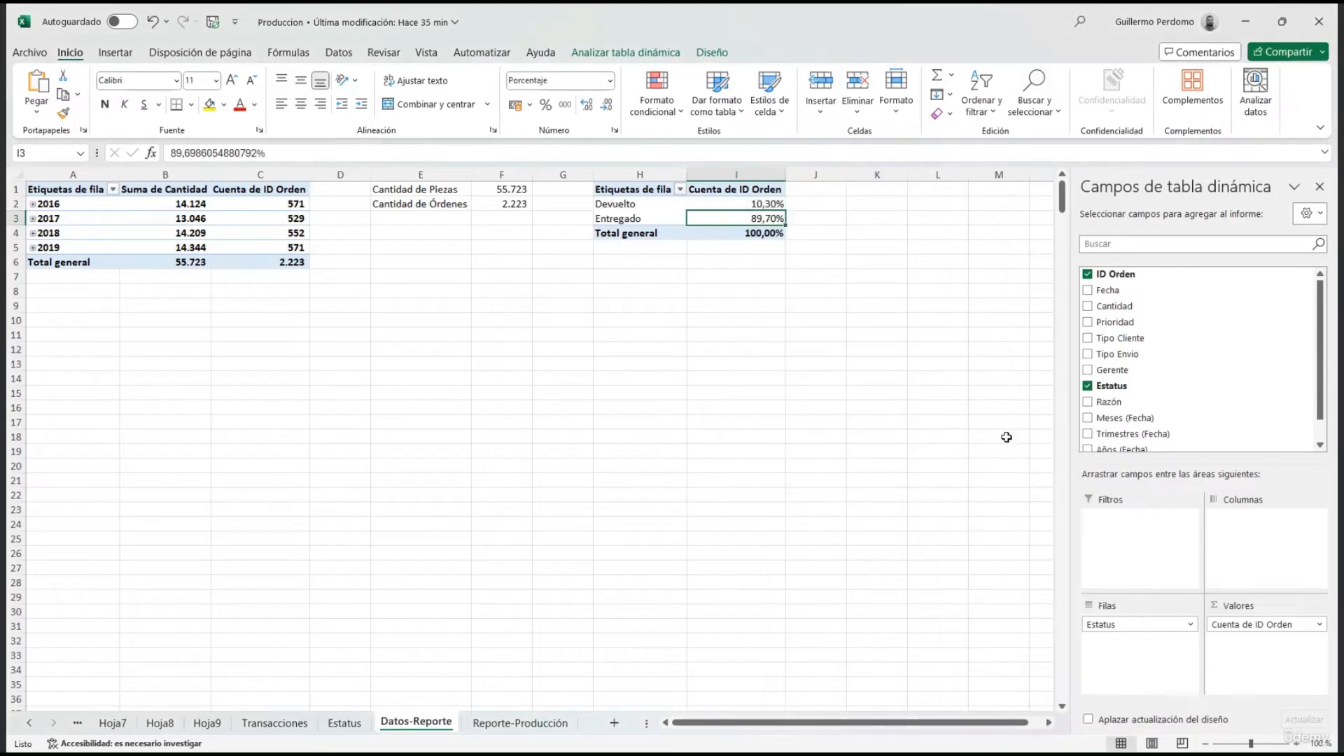
Step: Enter the label "% Órdenes Entregadas" in K1 and link L1 to the pivot table's Entregado value in I3
{"action": "left_click", "coordinate": [861, 191]}
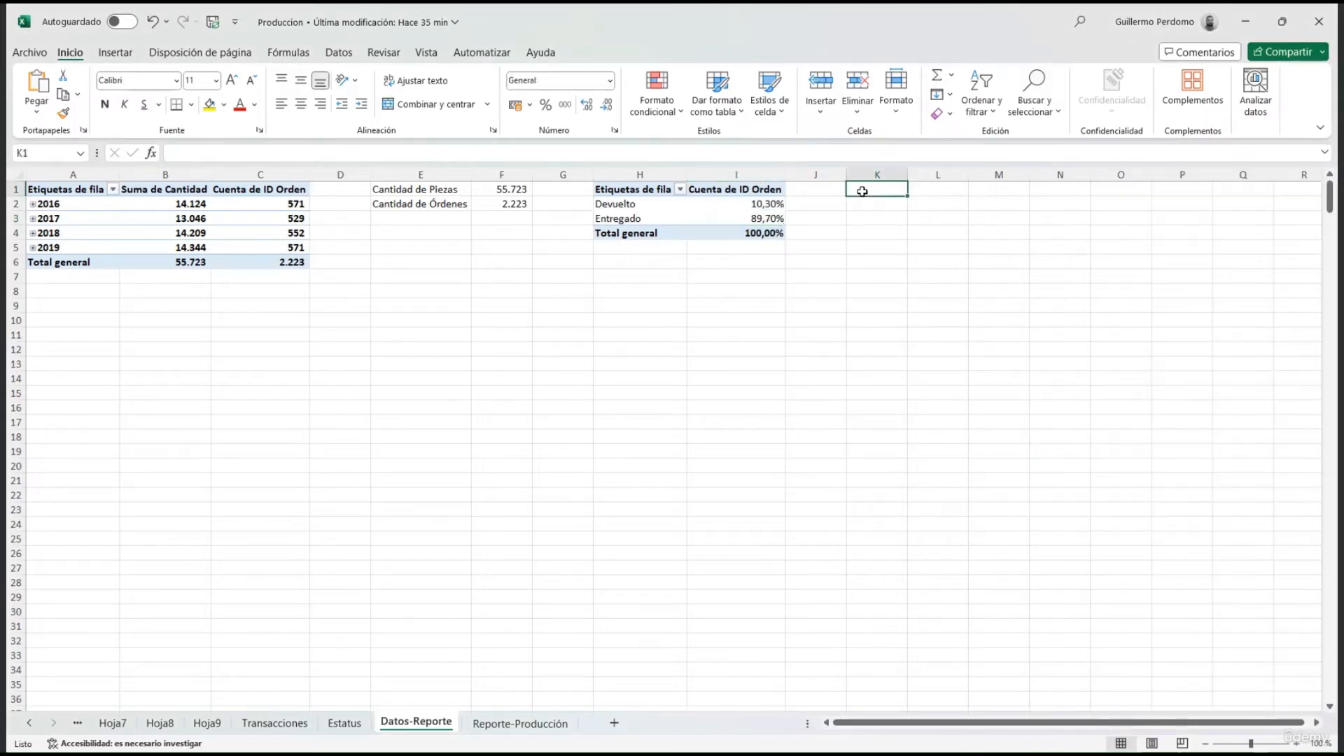
{"action": "type", "text": "% Ór"}
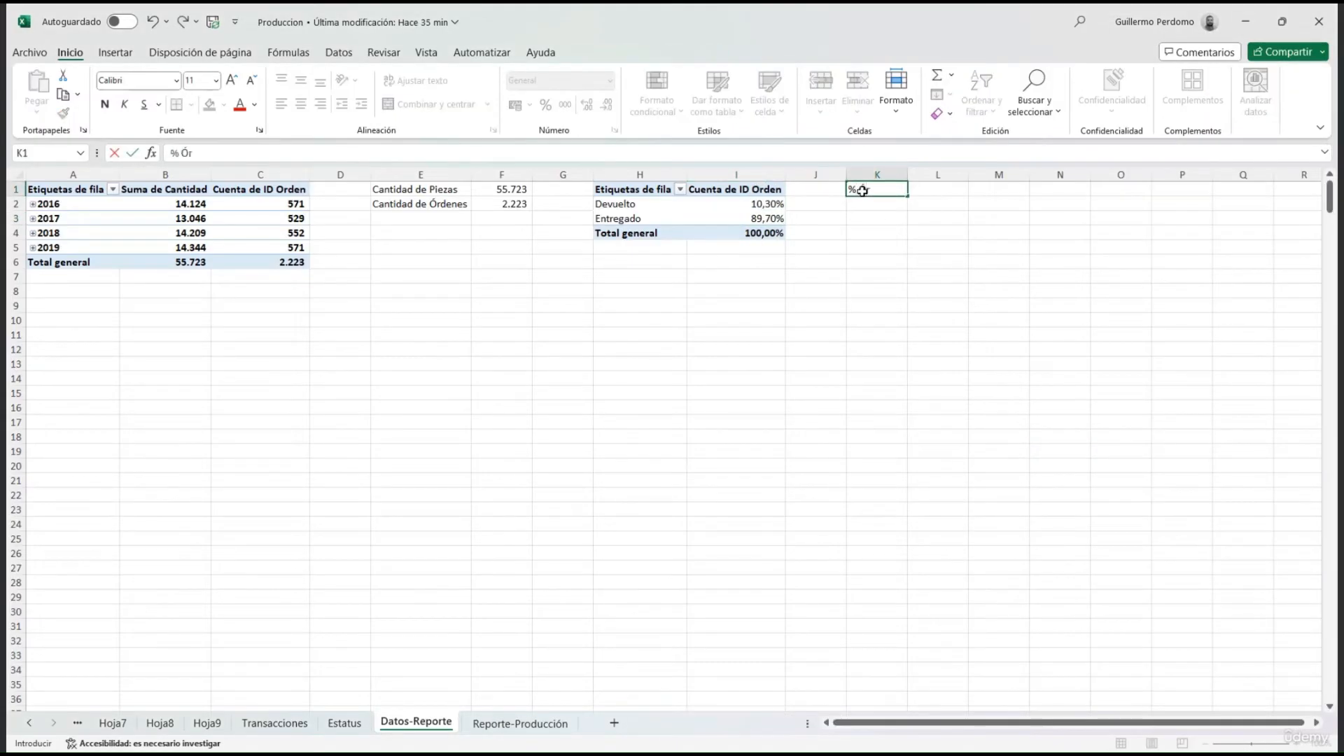
{"action": "type", "text": "denes Entregadas"}
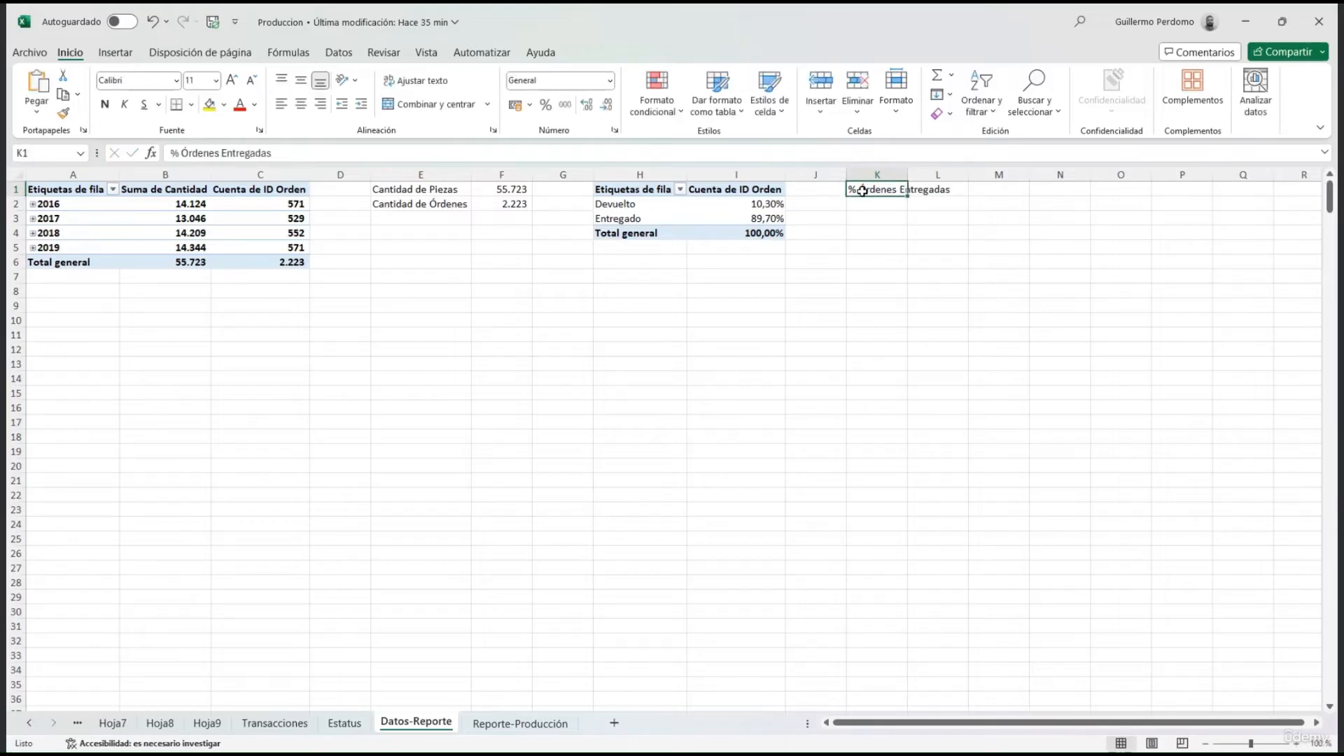
{"action": "left_click", "coordinate": [938, 189]}
{"action": "type", "text": "="}
{"action": "left_click", "coordinate": [756, 220]}
{"action": "key", "text": "Return"}
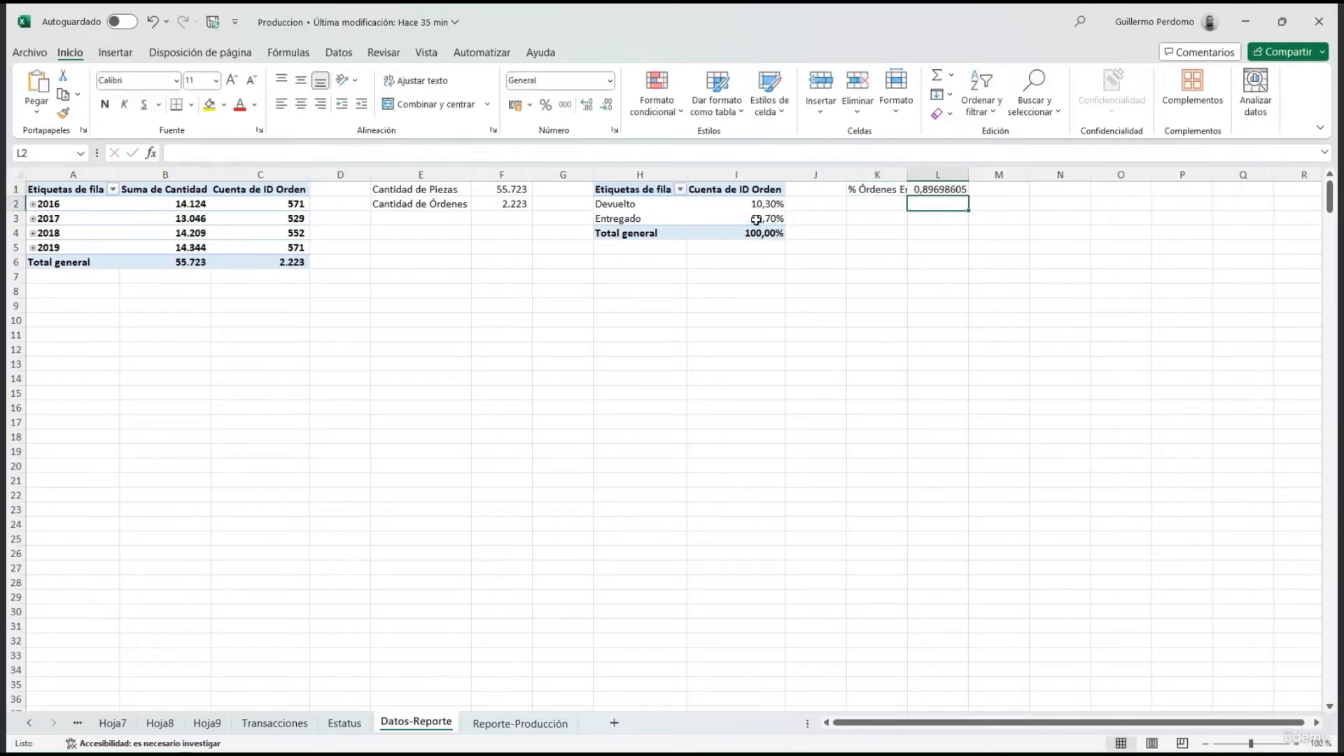
Step: Format L1 as a percentage and fit column K's width to its label
{"action": "left_click", "coordinate": [938, 189]}
{"action": "left_click", "coordinate": [545, 104]}
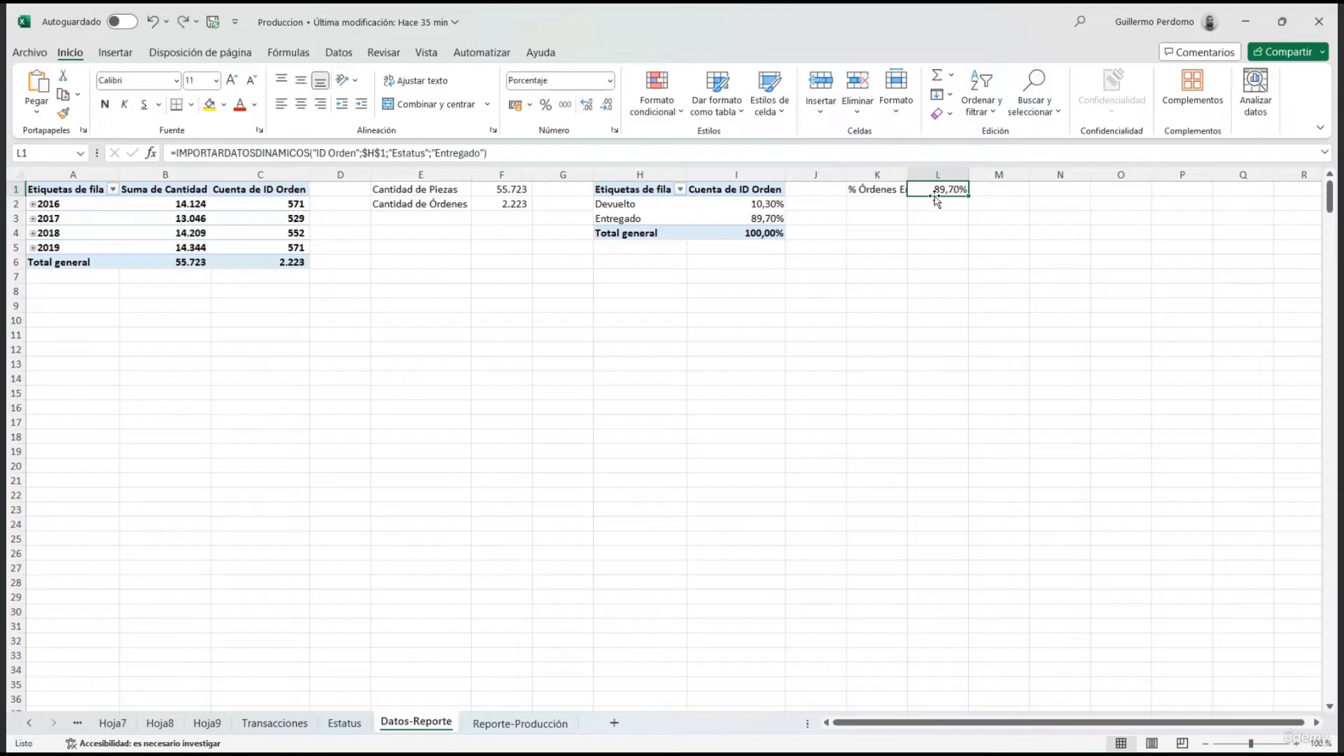
{"action": "double_click", "coordinate": [907, 175]}
Step: Insert a doughnut (Anillos) pivot chart based on the Estatus pivot table
{"action": "left_click", "coordinate": [727, 219]}
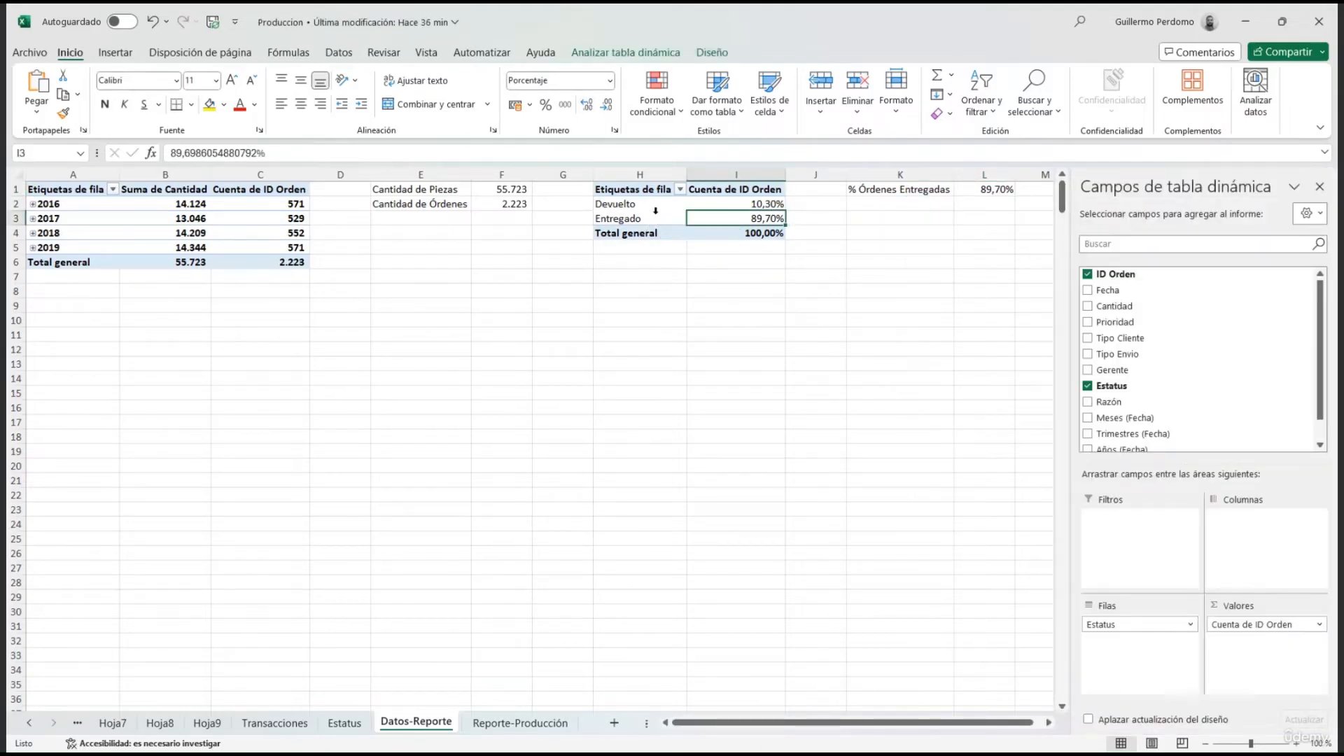
{"action": "left_click", "coordinate": [625, 53]}
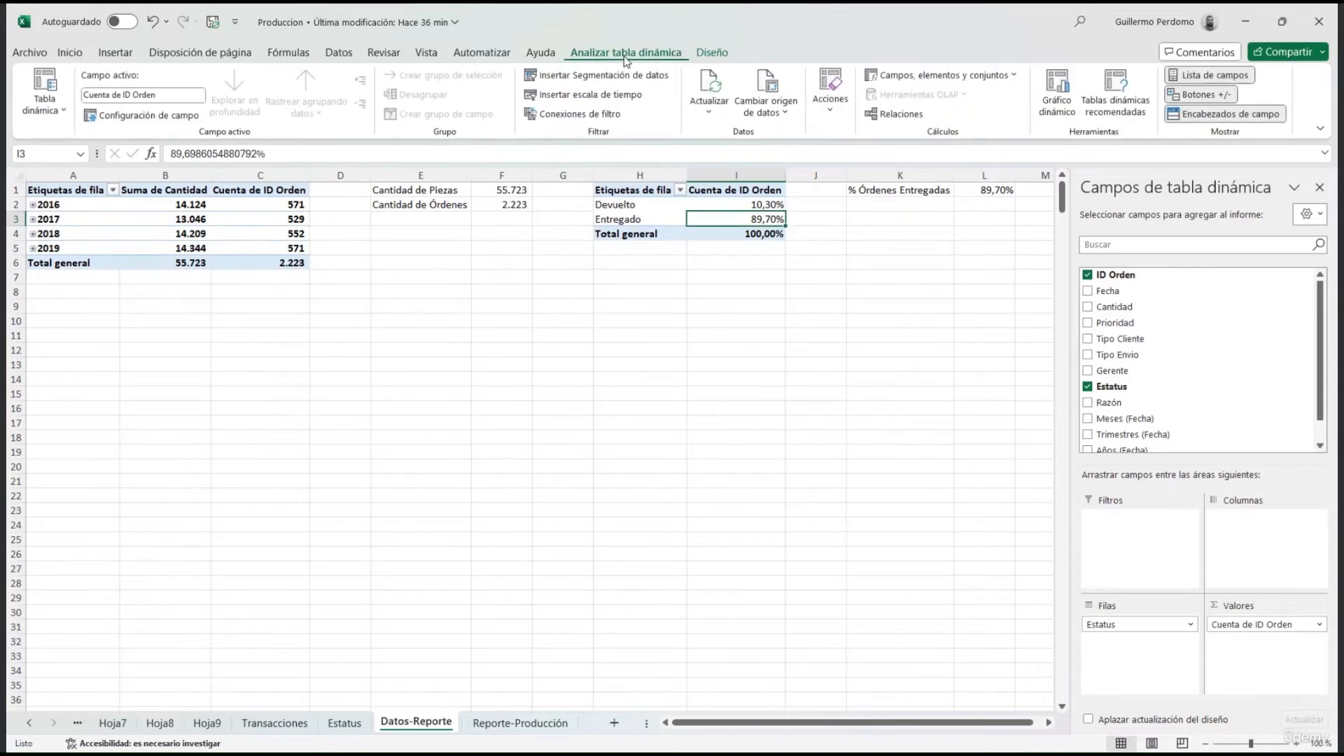
{"action": "left_click", "coordinate": [1057, 91]}
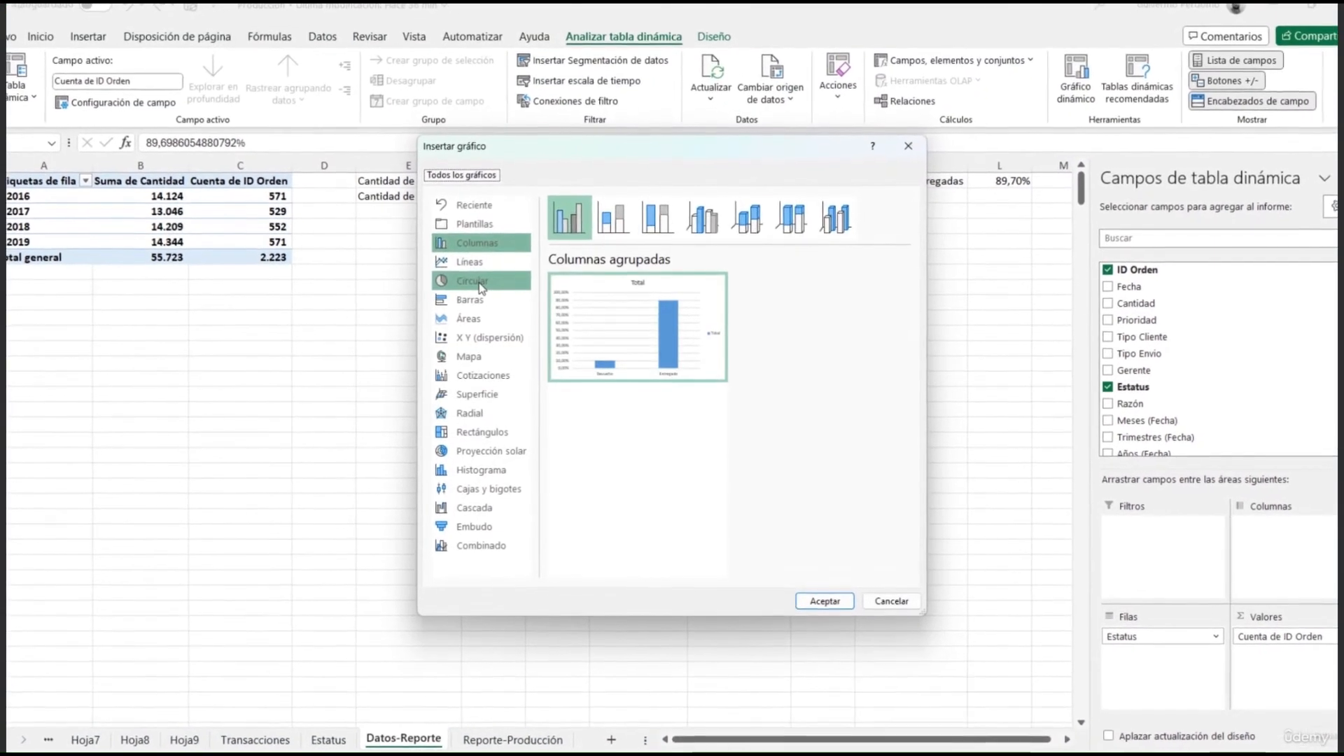
{"action": "left_click", "coordinate": [481, 284]}
{"action": "left_click", "coordinate": [748, 228]}
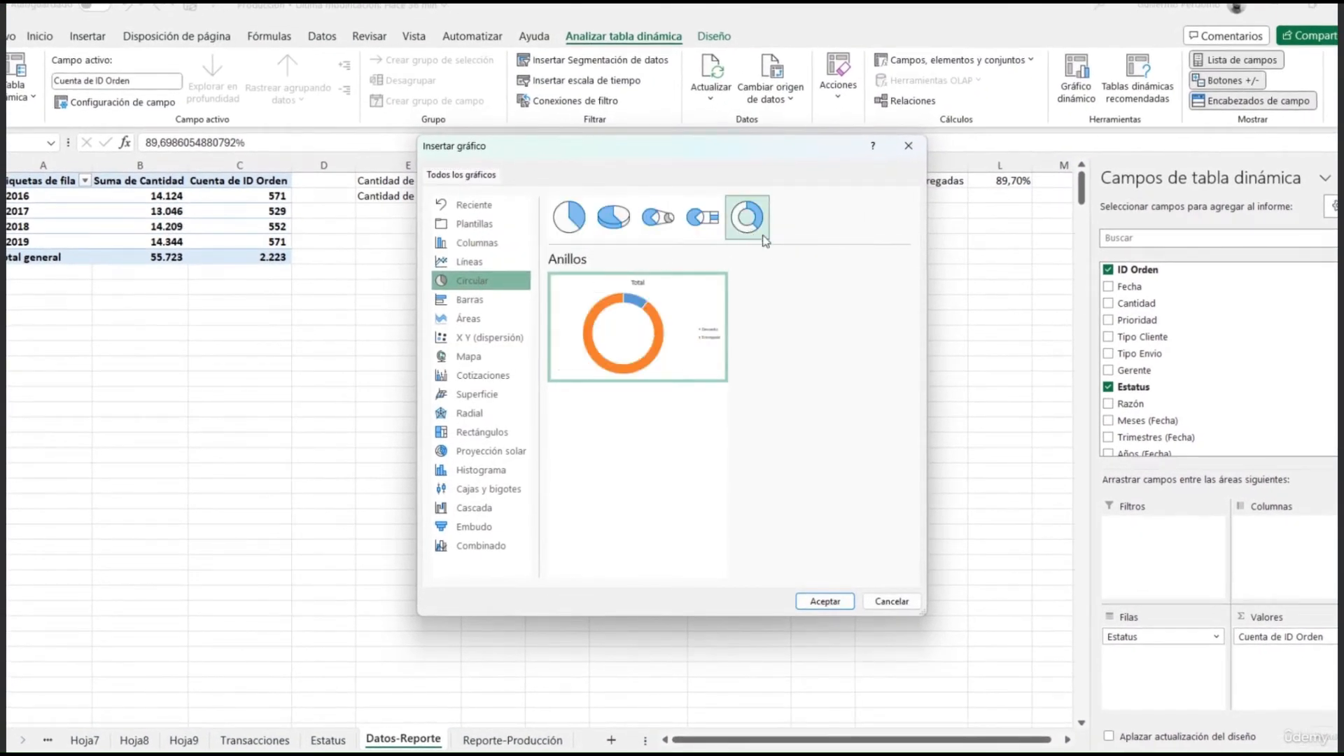
{"action": "left_click", "coordinate": [819, 601]}
Step: Remove the title, the legend and the field buttons from the doughnut chart
{"action": "left_click", "coordinate": [540, 374]}
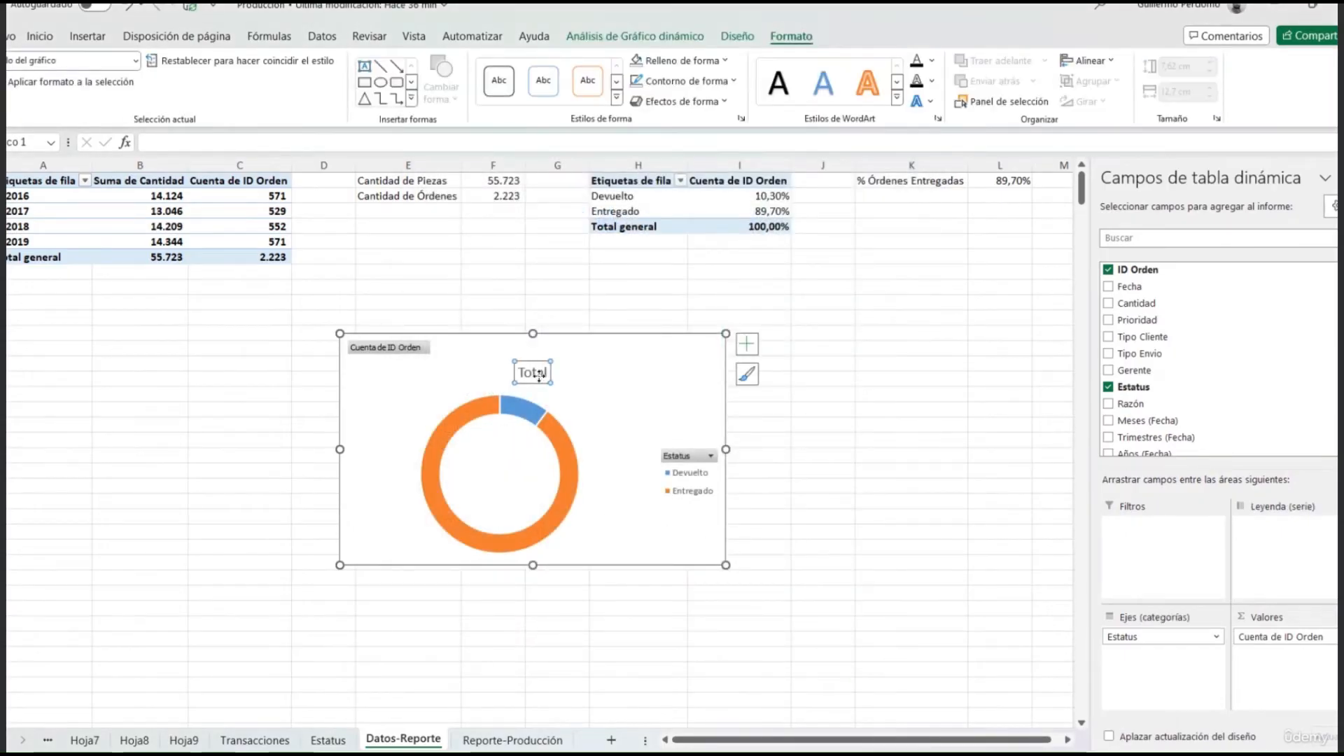
{"action": "key", "text": "Delete"}
{"action": "left_click", "coordinate": [692, 478]}
{"action": "key", "text": "Delete"}
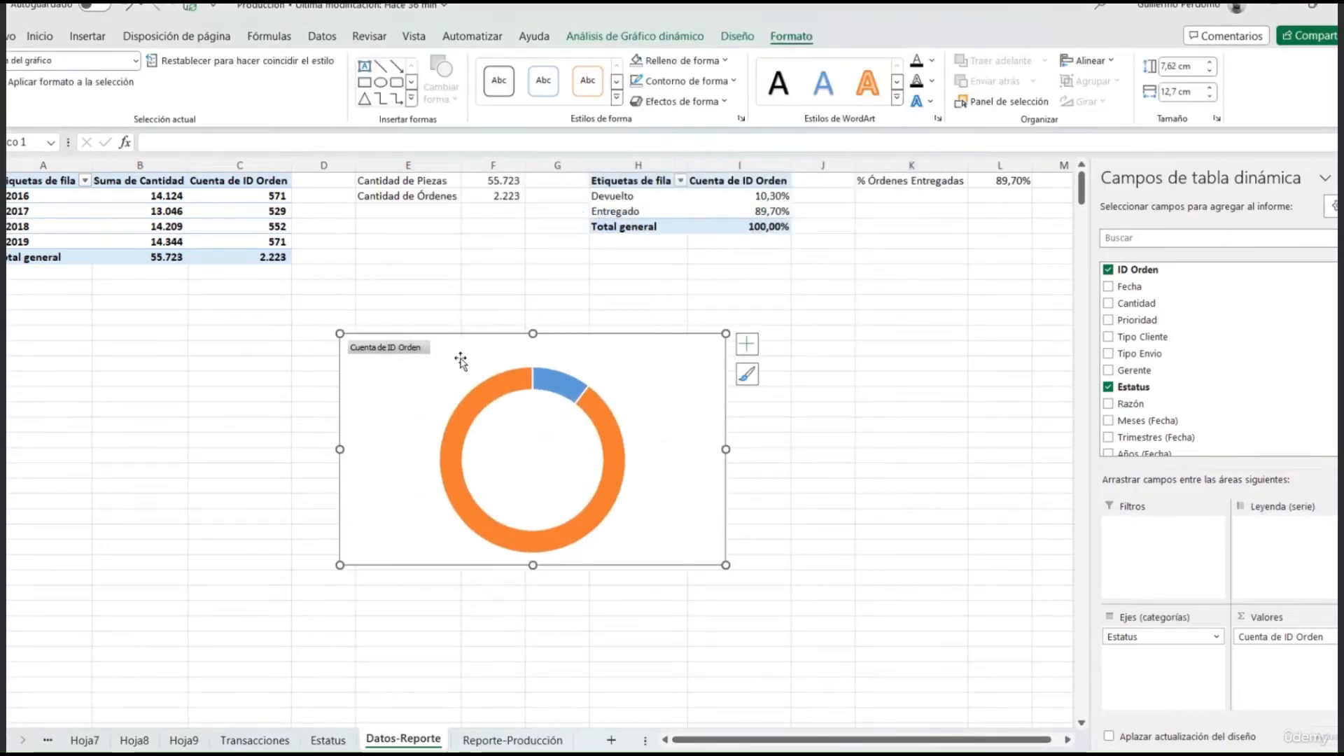
{"action": "right_click", "coordinate": [405, 354]}
{"action": "left_click", "coordinate": [500, 531]}
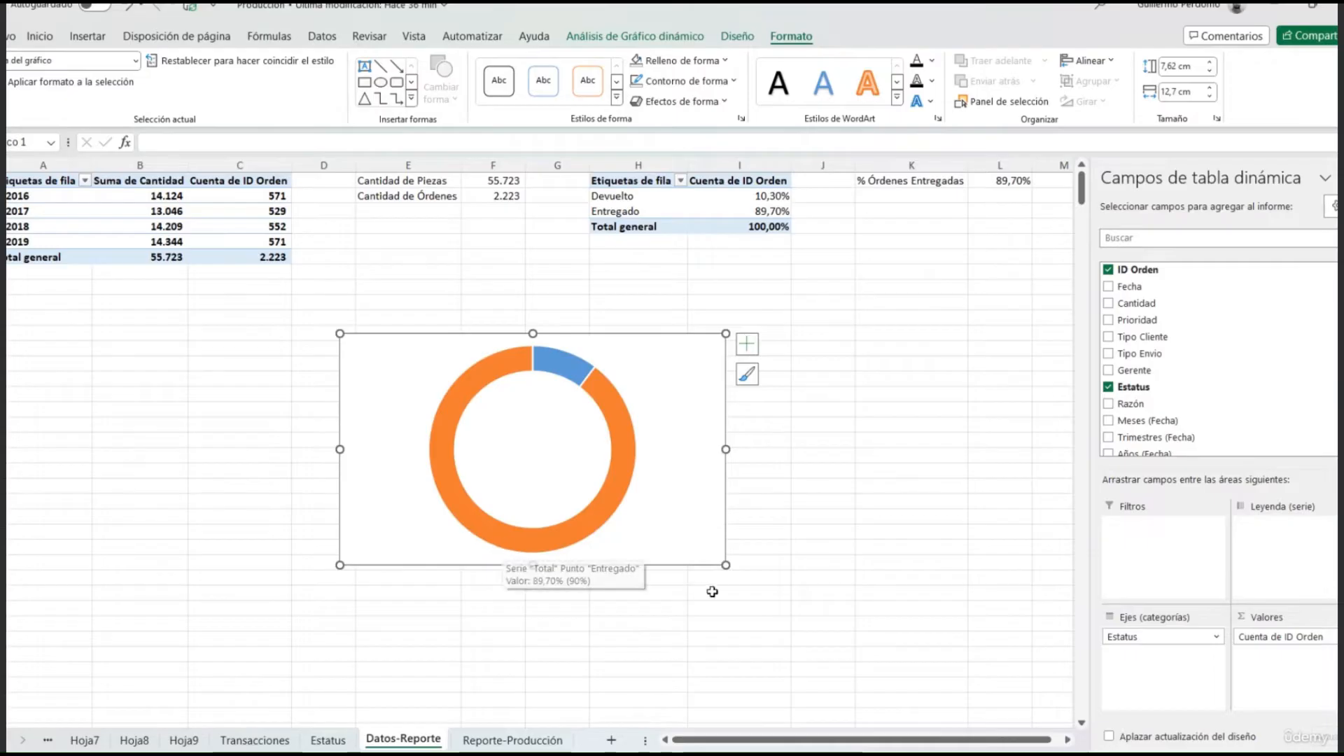
Step: Move the doughnut chart to the Reporte-Producción sheet, shrink it, and place it over the lower part of the card below "Órdenes totales"
{"action": "key", "text": "ctrl+x"}
{"action": "left_click", "coordinate": [513, 740]}
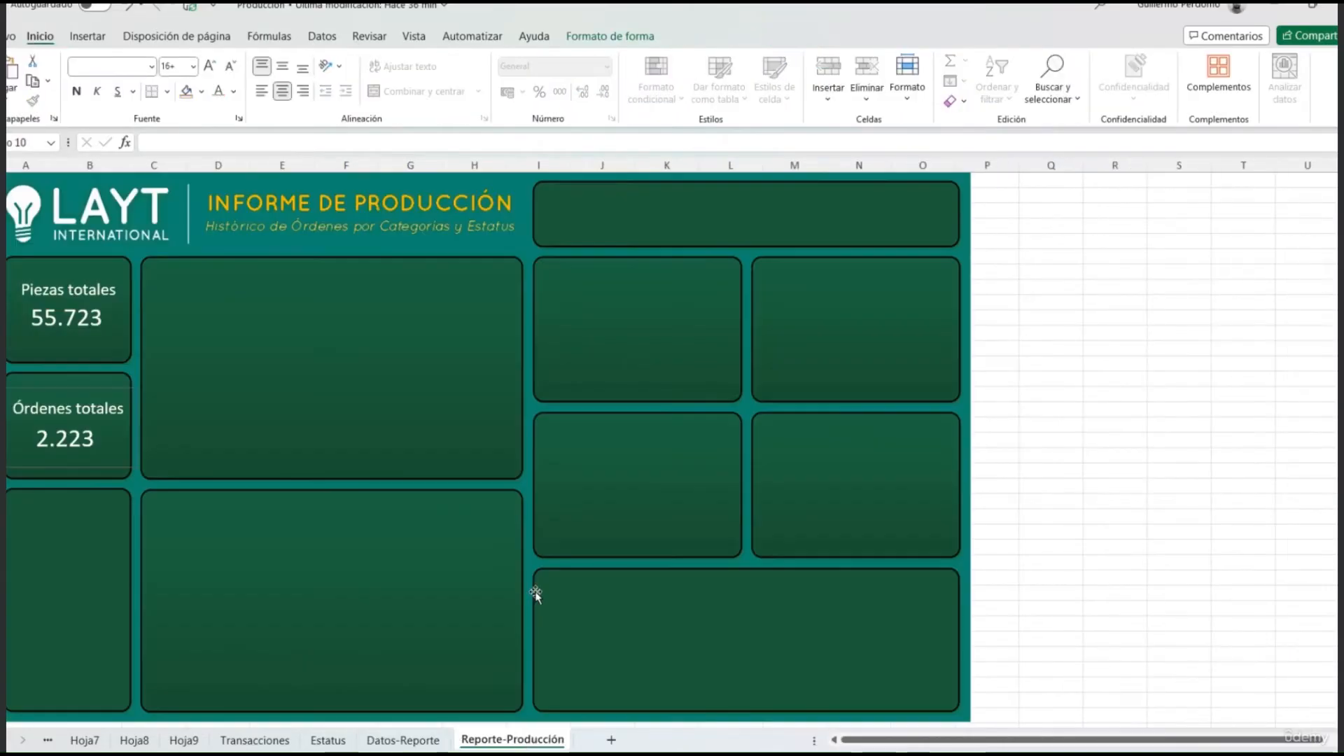
{"action": "key", "text": "ctrl+v"}
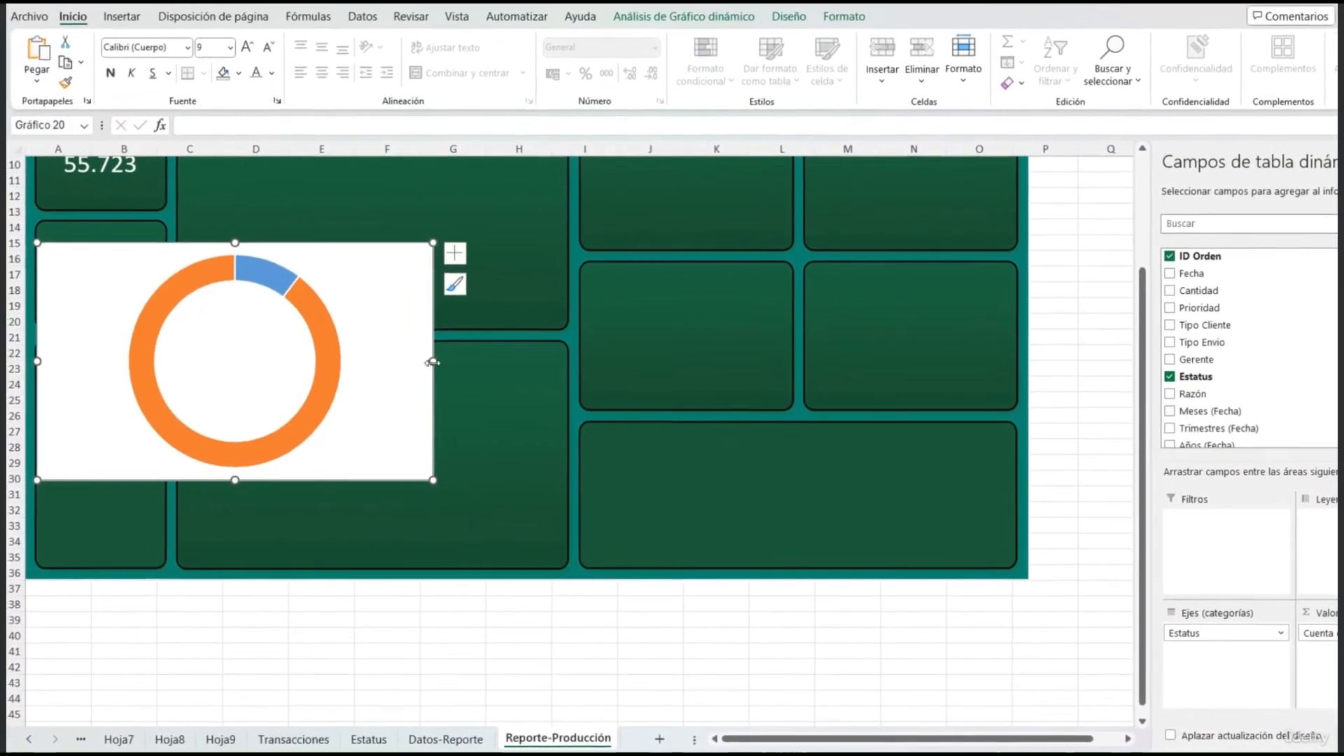
{"action": "left_click_drag", "start_coordinate": [411, 366], "coordinate": [271, 363]}
{"action": "left_click_drag", "start_coordinate": [273, 483], "coordinate": [183, 420]}
{"action": "mouse_move", "coordinate": [164, 260]}
{"action": "left_mouse_down"}
{"action": "mouse_move", "coordinate": [160, 391]}
{"action": "mouse_move", "coordinate": [140, 386]}
{"action": "mouse_move", "coordinate": [144, 413]}
{"action": "left_mouse_up"}
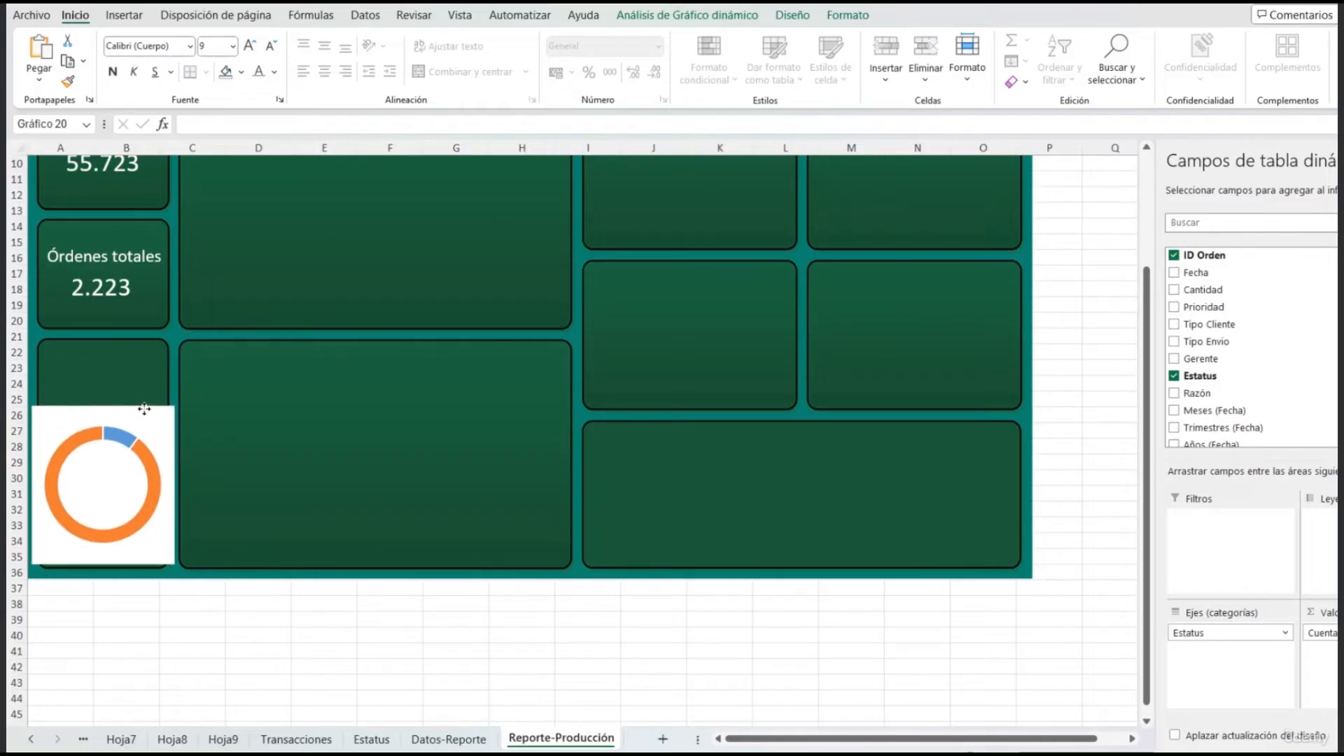
Step: Duplicate the "Órdenes totales" label and figure group and move the copy into the large card beside the doughnut chart
{"action": "left_click", "coordinate": [139, 295]}
{"action": "scroll", "coordinate": [140, 308], "scroll_direction": "up", "scroll_amount": 1}
{"action": "left_click", "coordinate": [99, 340]}
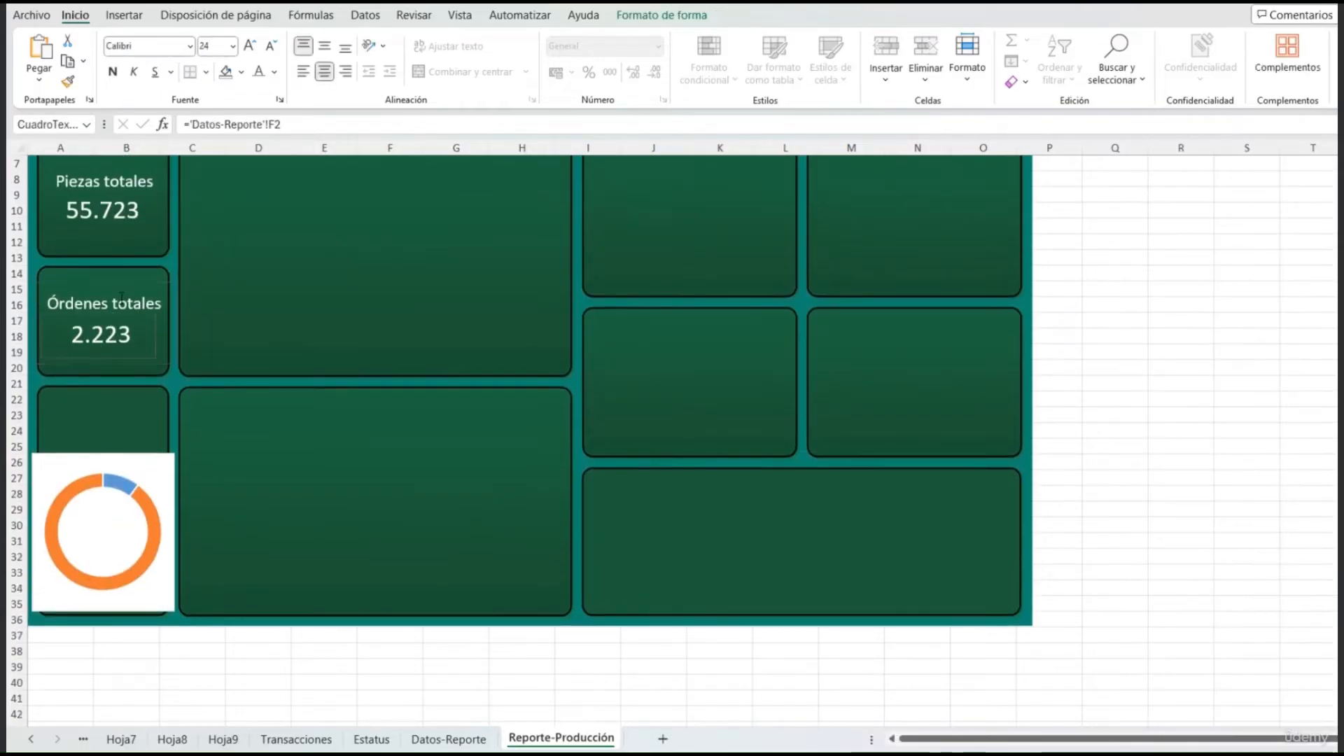
{"action": "left_click", "coordinate": [162, 349]}
{"action": "left_click", "coordinate": [172, 350]}
{"action": "left_click", "coordinate": [133, 344]}
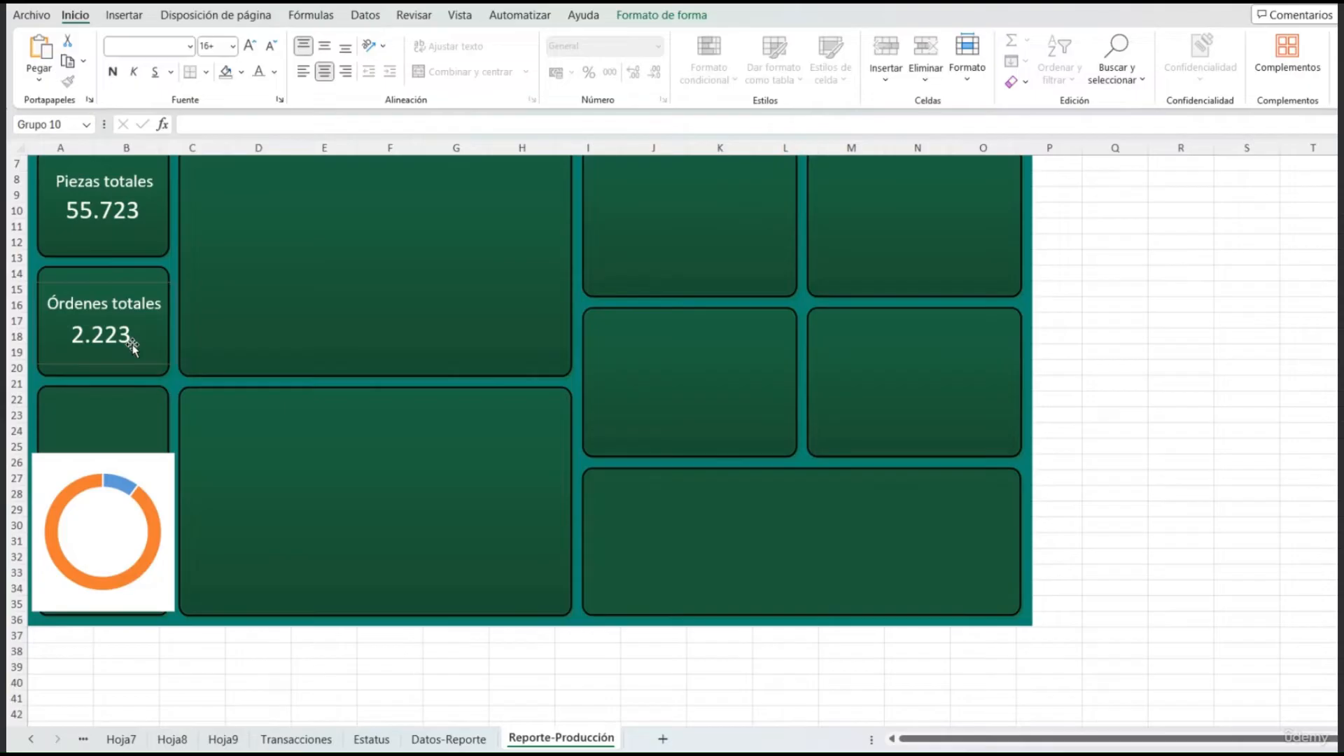
{"action": "key", "text": "ctrl+d"}
{"action": "left_click", "coordinate": [178, 370]}
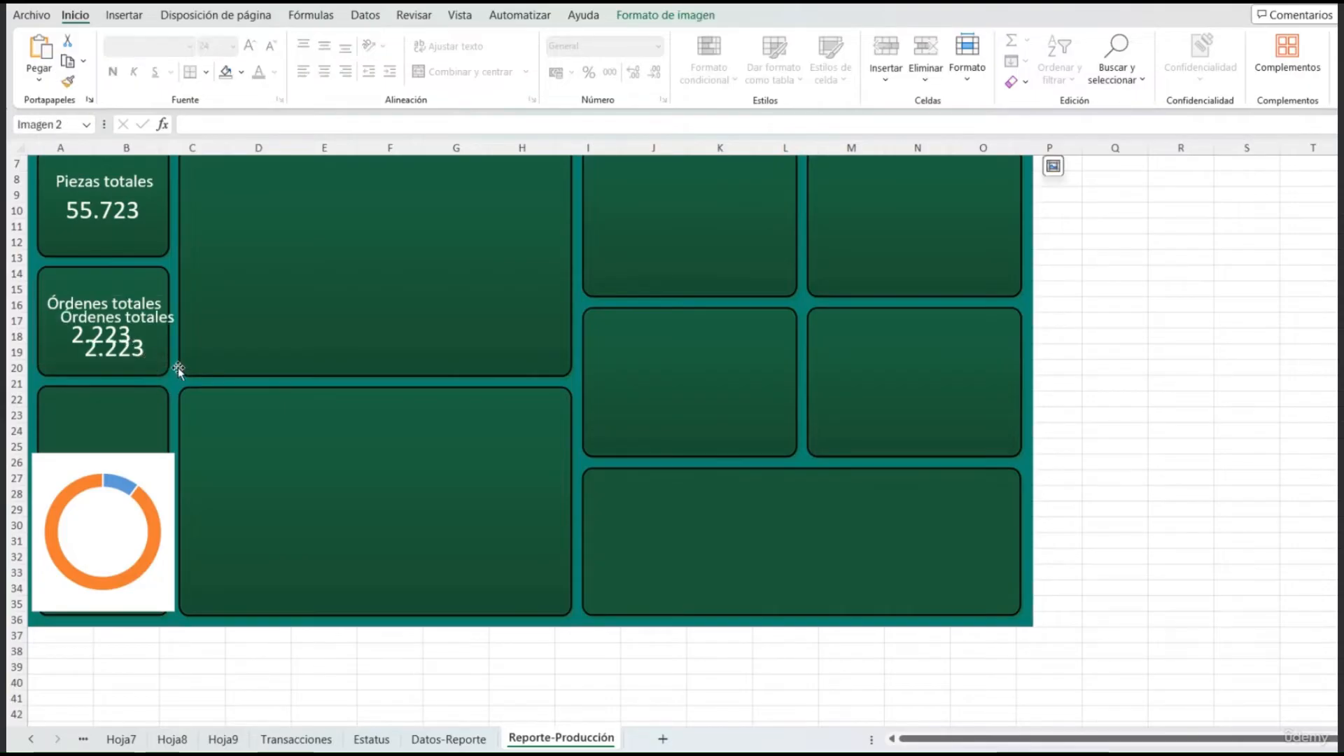
{"action": "left_click", "coordinate": [168, 359]}
{"action": "left_click_drag", "start_coordinate": [166, 335], "coordinate": [361, 490]}
Step: Ungroup the copied "Órdenes totales" label and figure
{"action": "right_click", "coordinate": [361, 490]}
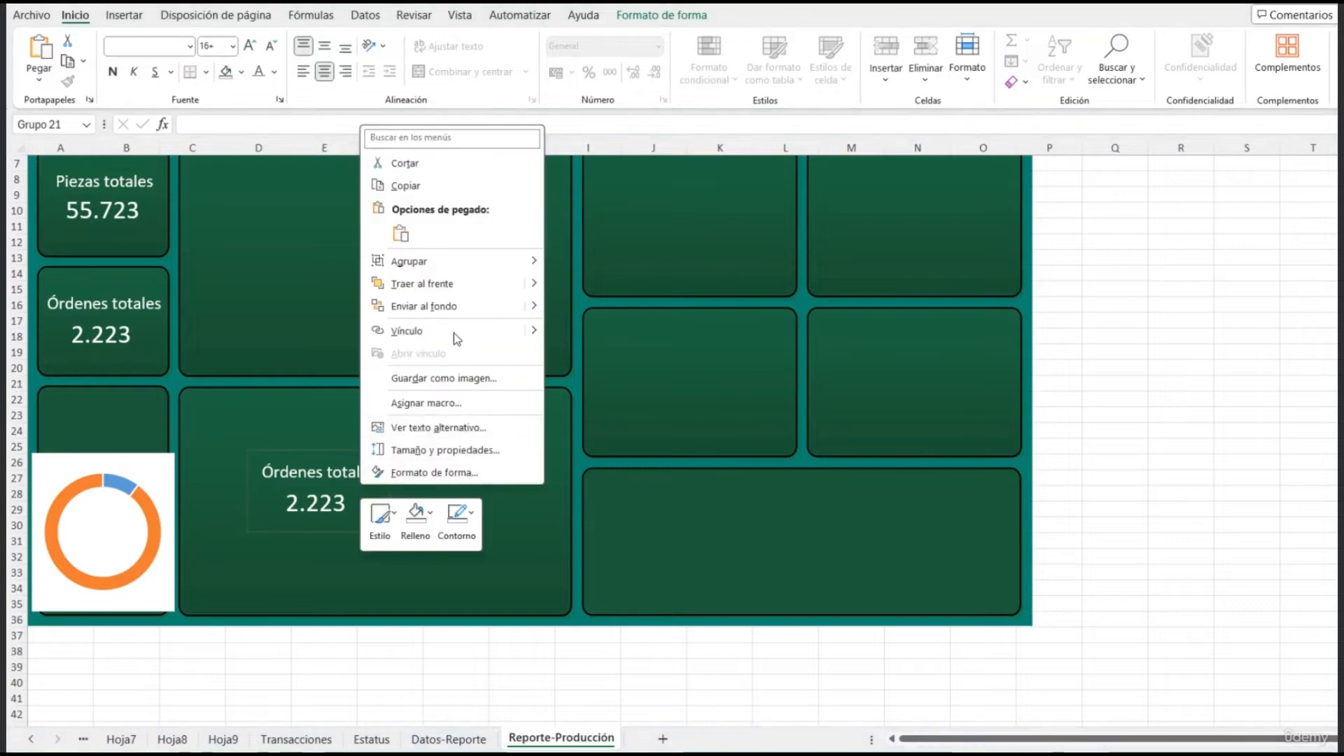
{"action": "mouse_move", "coordinate": [474, 265]}
{"action": "left_click", "coordinate": [574, 309]}
Step: Change the copied label's text to "Órdenes entregadas" and move it up and to the left, clear of the figure
{"action": "left_click", "coordinate": [318, 471]}
{"action": "double_click", "coordinate": [318, 471]}
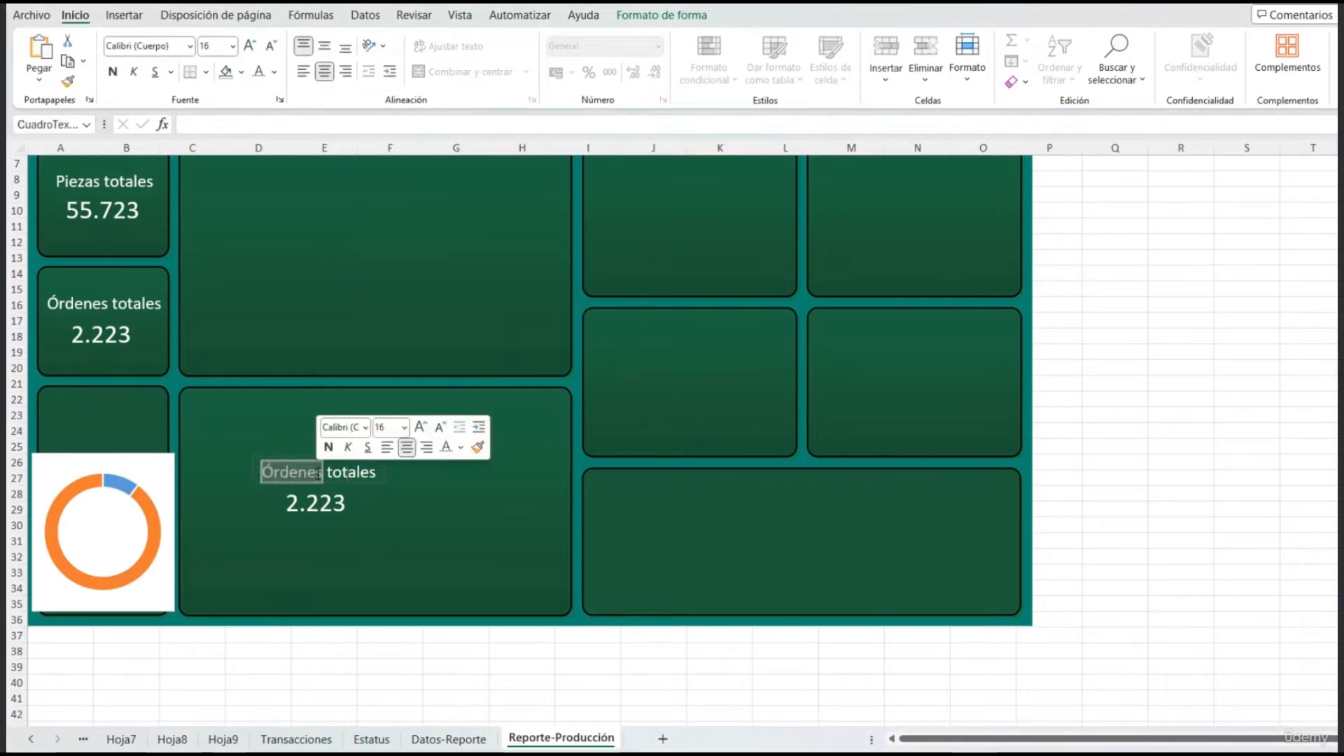
{"action": "left_click", "coordinate": [316, 471]}
{"action": "key", "text": "BackSpace"}
{"action": "key", "text": "BackSpace"}
{"action": "key", "text": "BackSpace"}
{"action": "key", "text": "BackSpace"}
{"action": "key", "text": "BackSpace"}
{"action": "key", "text": "BackSpace"}
{"action": "key", "text": "BackSpace"}
{"action": "key", "text": "BackSpace"}
{"action": "key", "text": "BackSpace"}
{"action": "key", "text": "BackSpace"}
{"action": "key", "text": "BackSpace"}
{"action": "key", "text": "BackSpace"}
{"action": "key", "text": "BackSpace"}
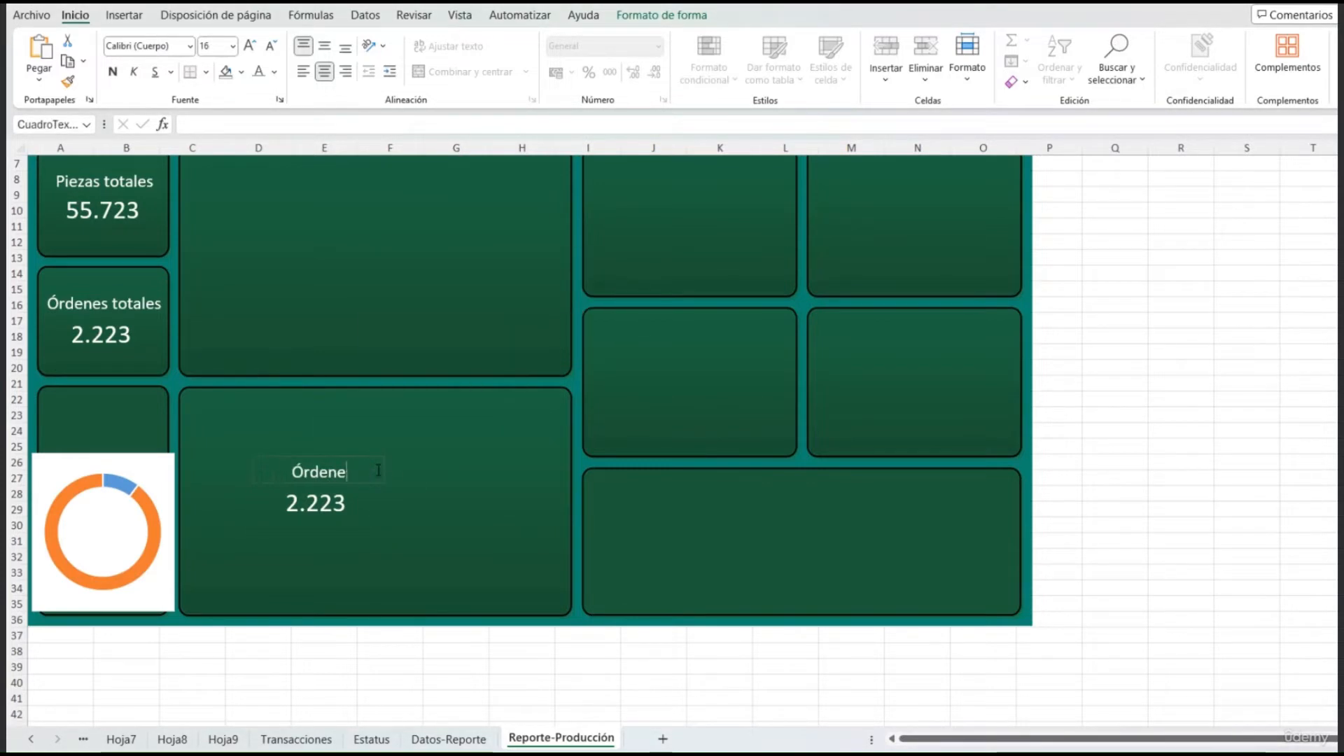
{"action": "type", "text": "denes entregadas"}
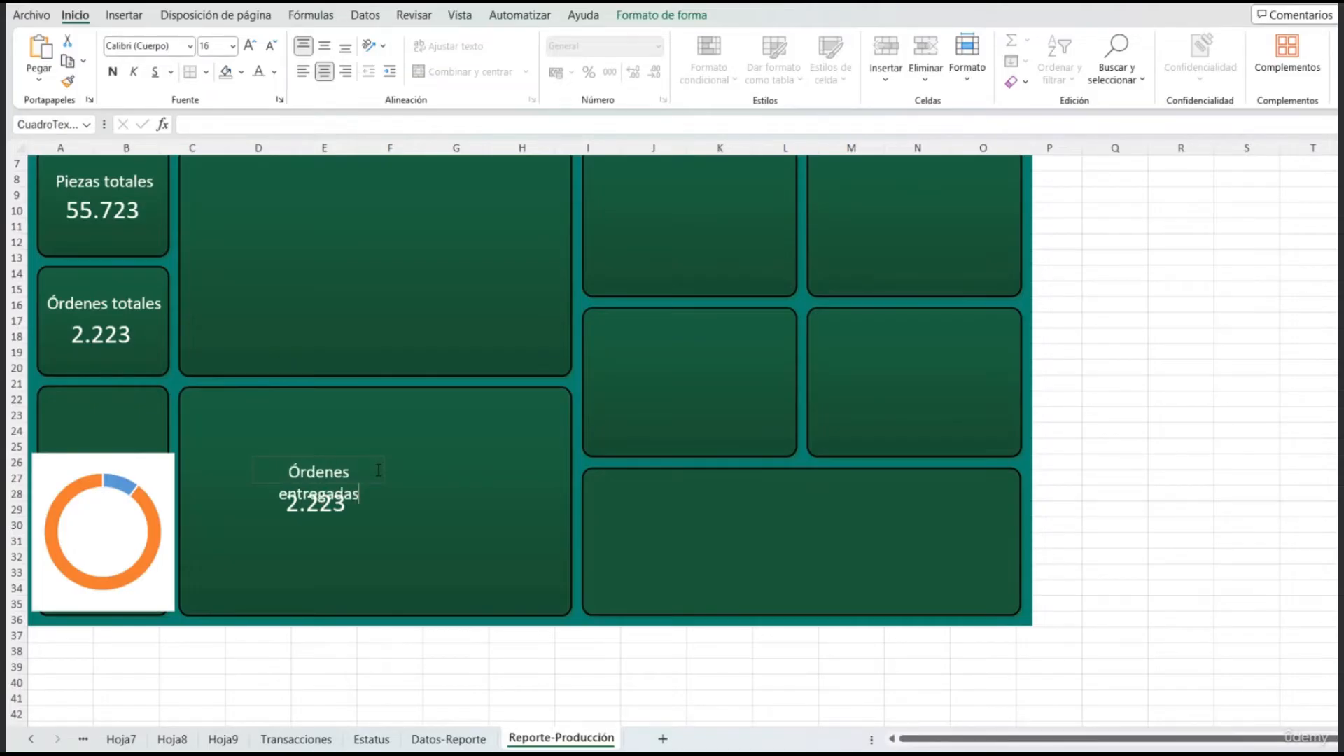
{"action": "left_click_drag", "start_coordinate": [346, 457], "coordinate": [275, 408]}
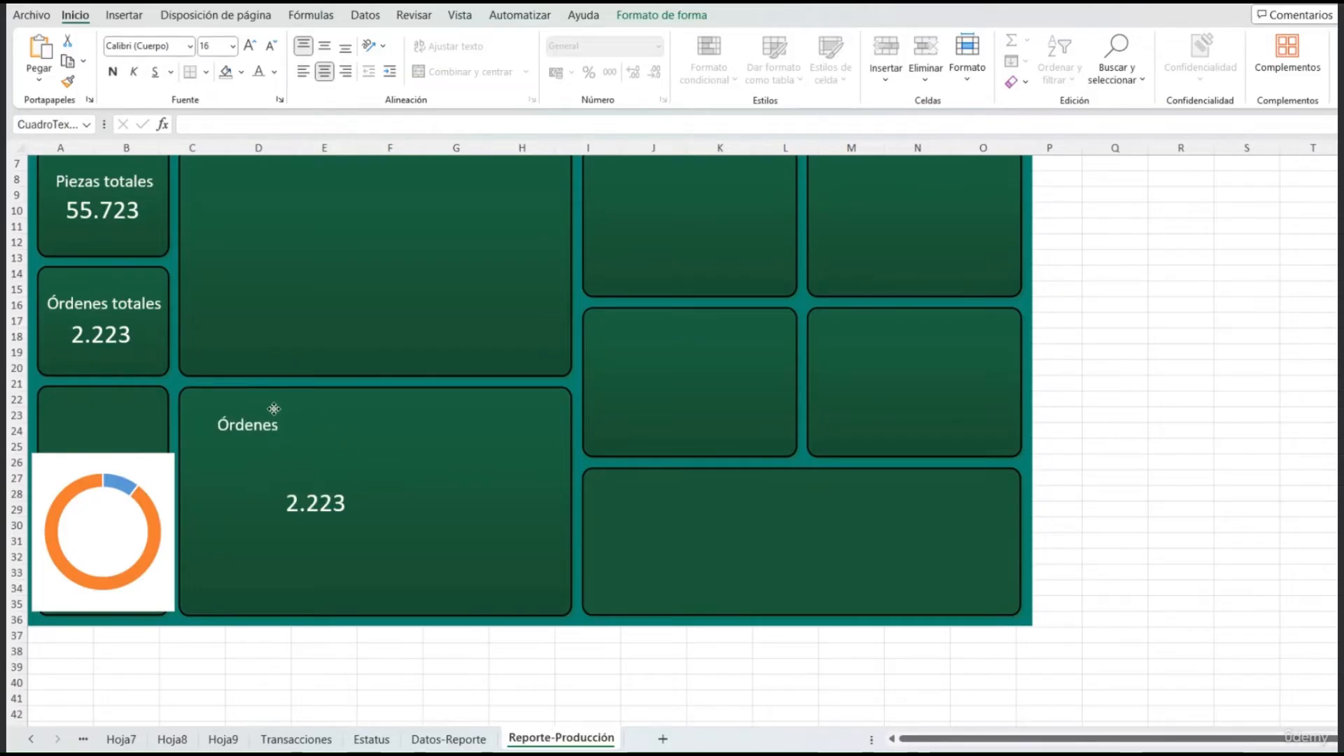
Step: Clear the copied figure in the large card and link its text box to cell L1 of the Datos-Reporte sheet
{"action": "left_click", "coordinate": [343, 504]}
{"action": "key", "text": "Delete"}
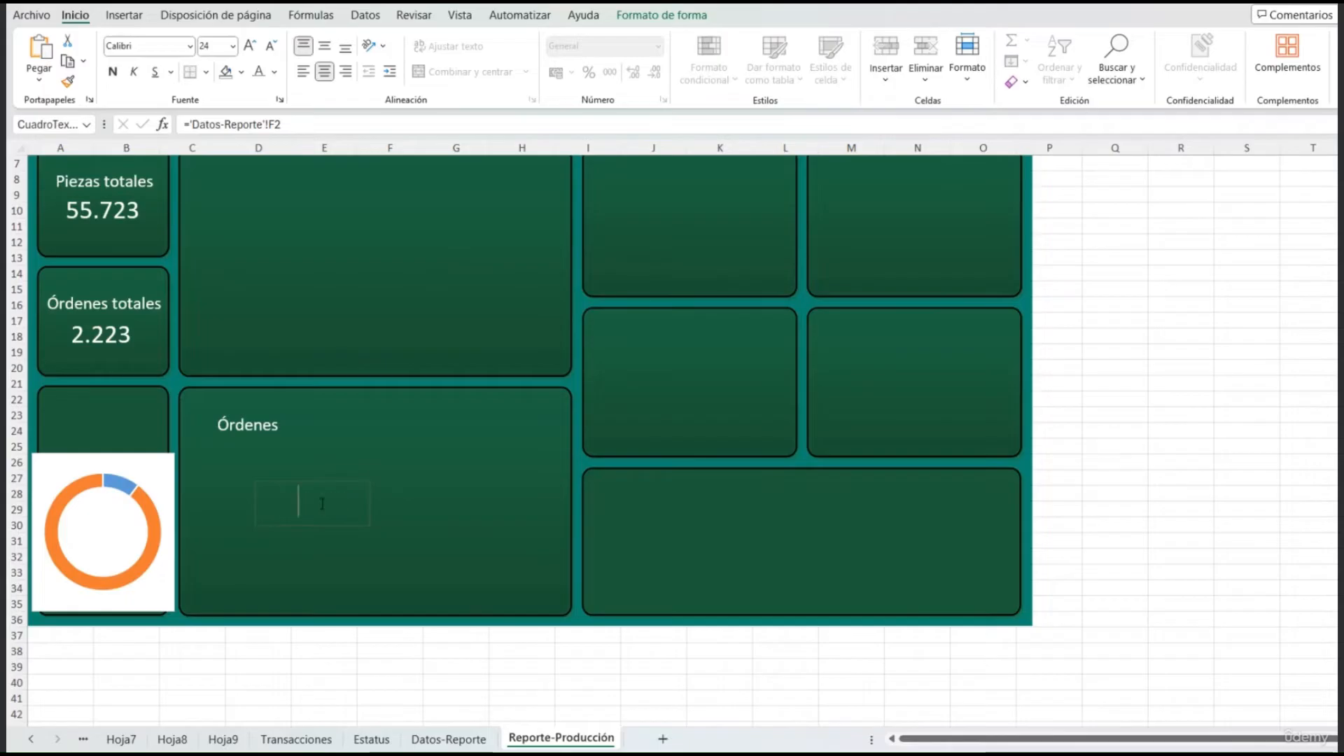
{"action": "left_click", "coordinate": [178, 124]}
{"action": "type", "text": "="}
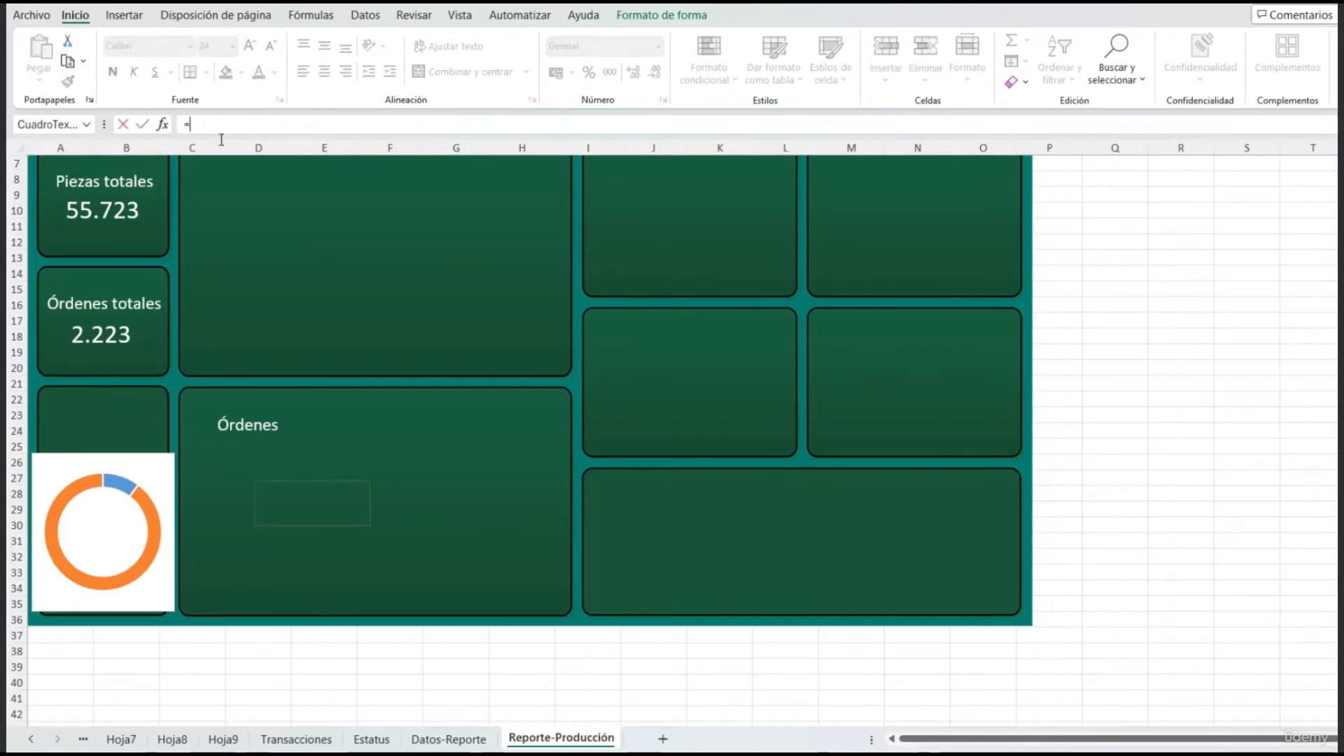
{"action": "left_click", "coordinate": [466, 740]}
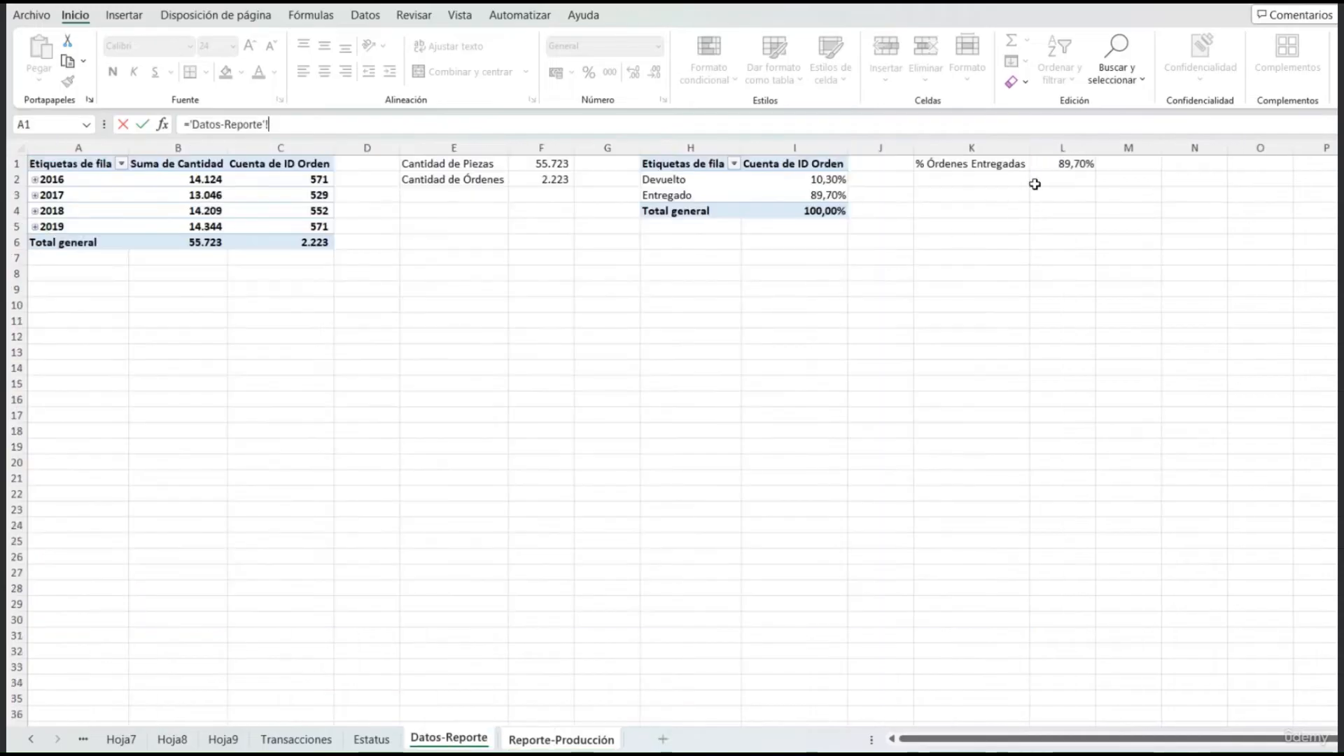
{"action": "left_click", "coordinate": [1065, 164]}
{"action": "key", "text": "Return"}
Step: Ungroup the "Órdenes totales" label and figure, and copy the figure's formatting onto the linked percentage in the large card
{"action": "right_click", "coordinate": [174, 334]}
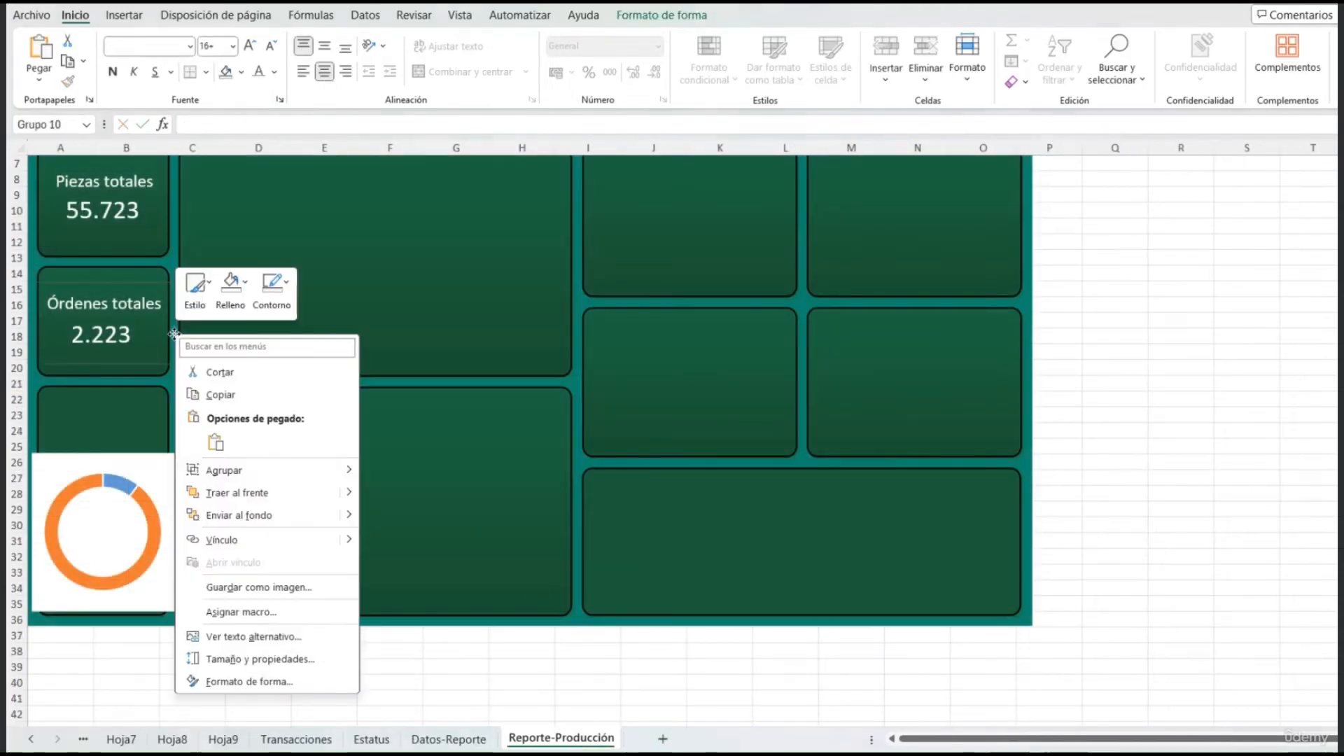
{"action": "mouse_move", "coordinate": [279, 471]}
{"action": "left_click", "coordinate": [390, 518]}
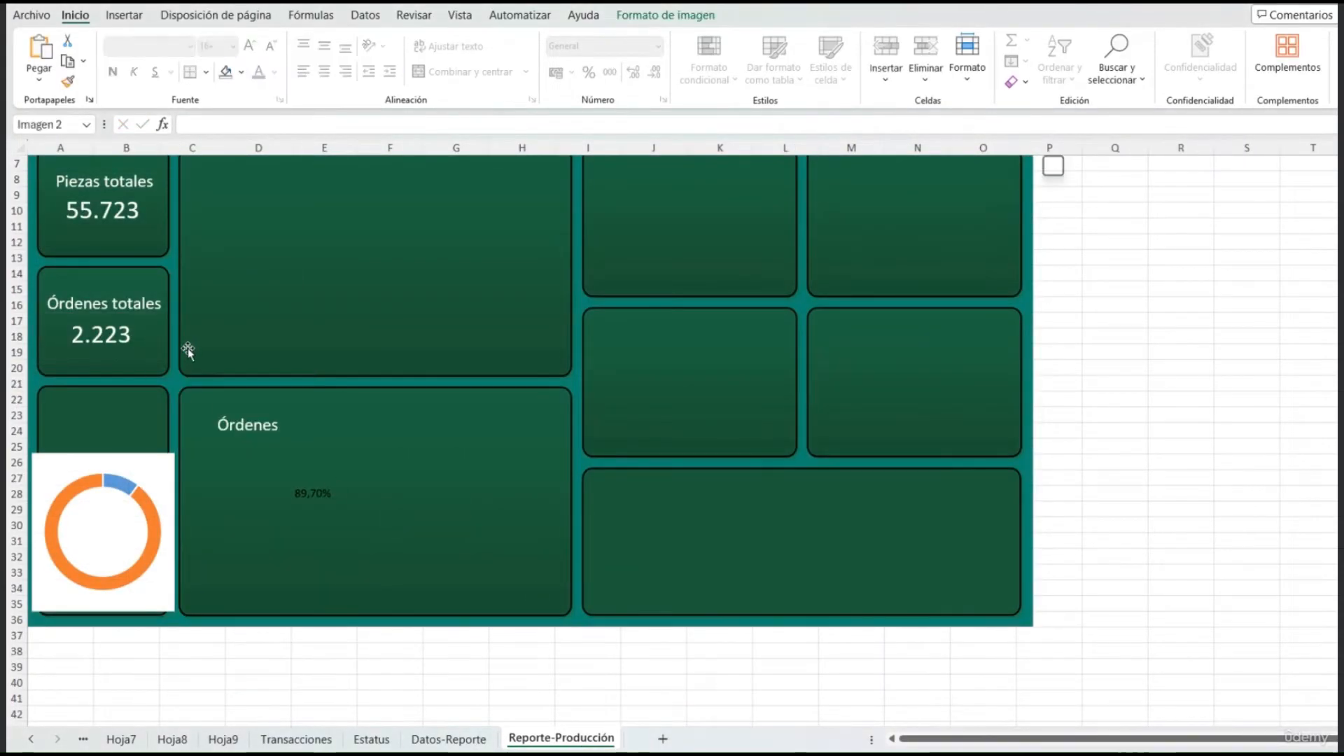
{"action": "left_click", "coordinate": [128, 335]}
{"action": "left_click", "coordinate": [68, 81]}
{"action": "left_click", "coordinate": [322, 498]}
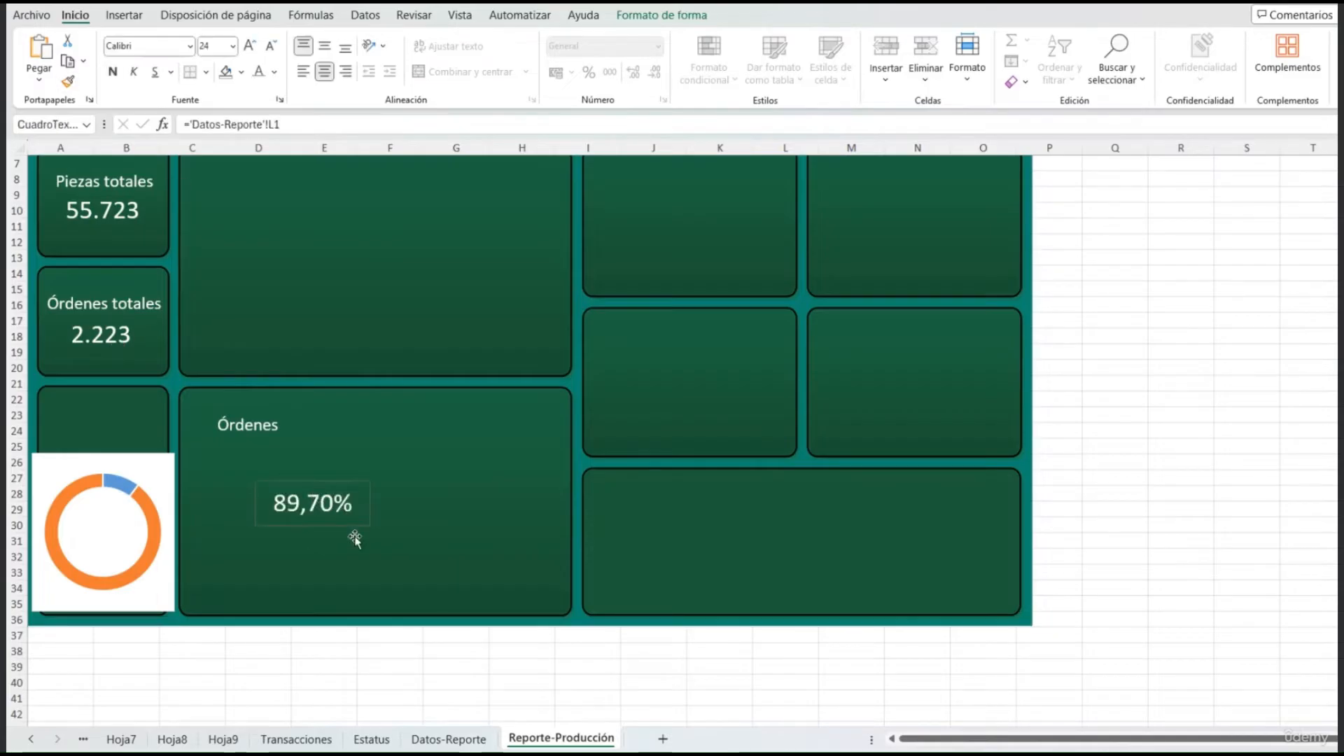
Step: Enlarge the "Órdenes entregadas" text box downward so that both lines of its text fit
{"action": "left_click", "coordinate": [258, 434]}
{"action": "left_click", "coordinate": [310, 426]}
{"action": "left_click", "coordinate": [250, 428]}
{"action": "left_click_drag", "start_coordinate": [248, 441], "coordinate": [247, 468]}
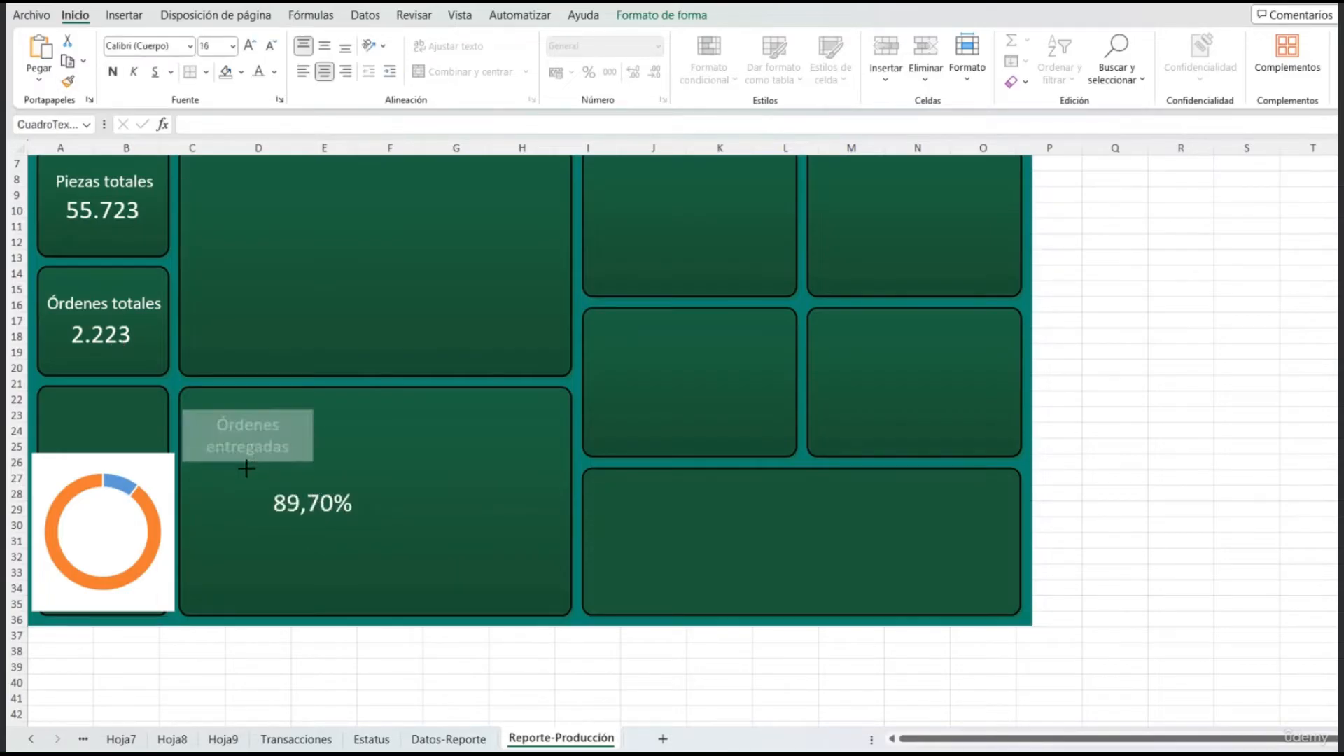
Step: Remove the doughnut chart's fill and outline, and shrink it slightly to fit within its card
{"action": "left_click", "coordinate": [147, 473]}
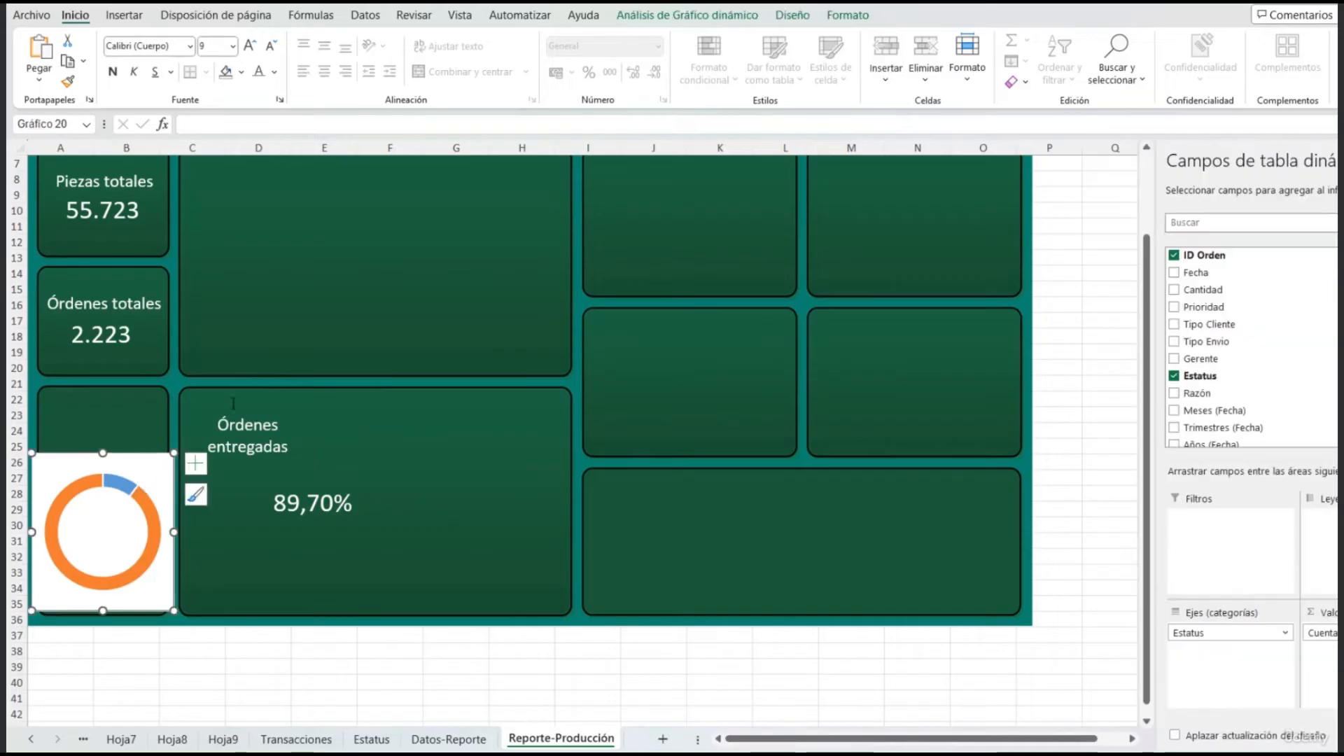
{"action": "left_click", "coordinate": [845, 16]}
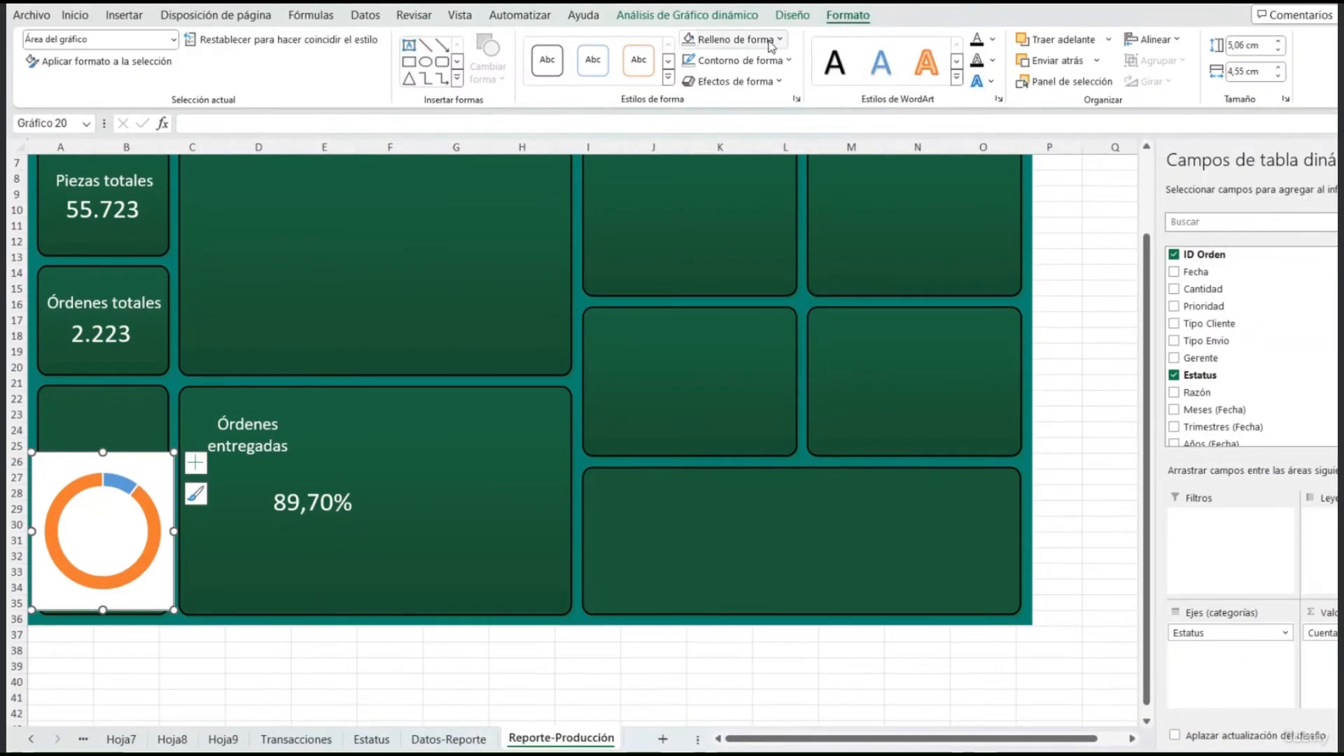
{"action": "left_click", "coordinate": [742, 39]}
{"action": "left_click", "coordinate": [734, 241]}
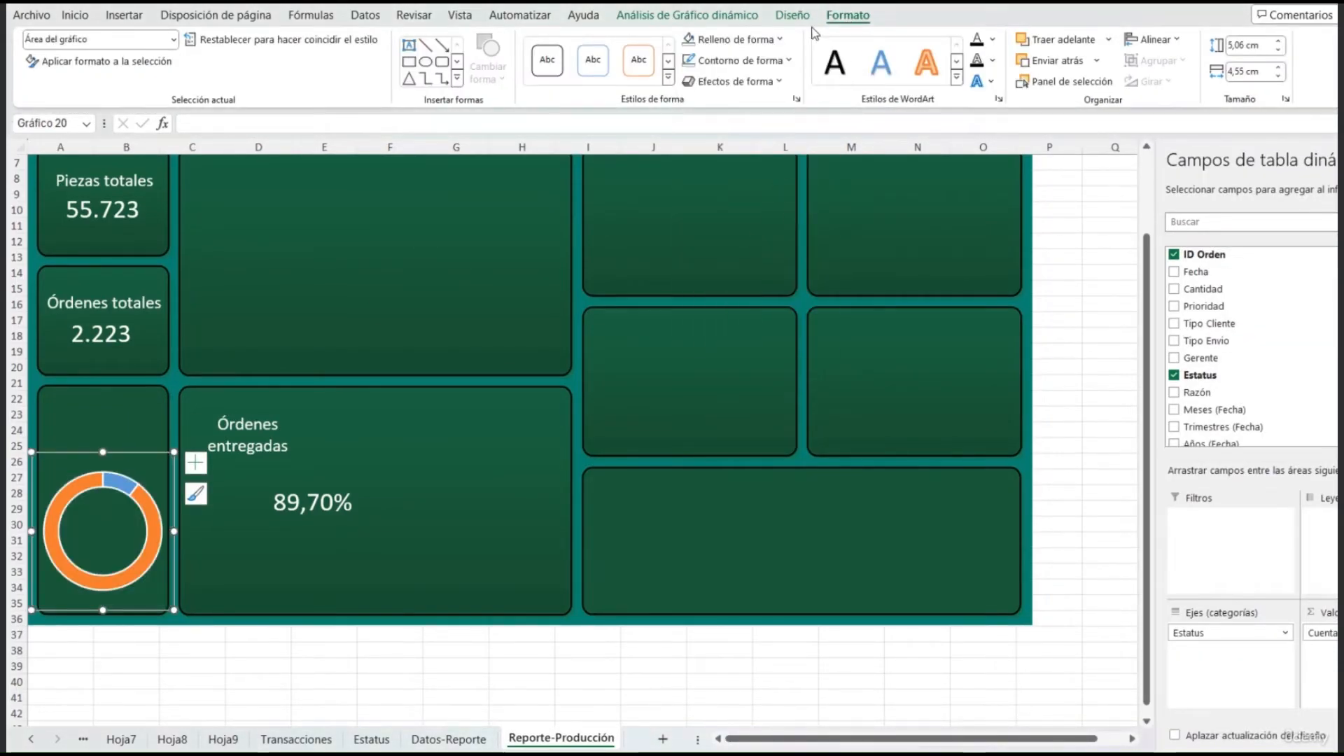
{"action": "left_click", "coordinate": [775, 61]}
{"action": "left_click", "coordinate": [738, 263]}
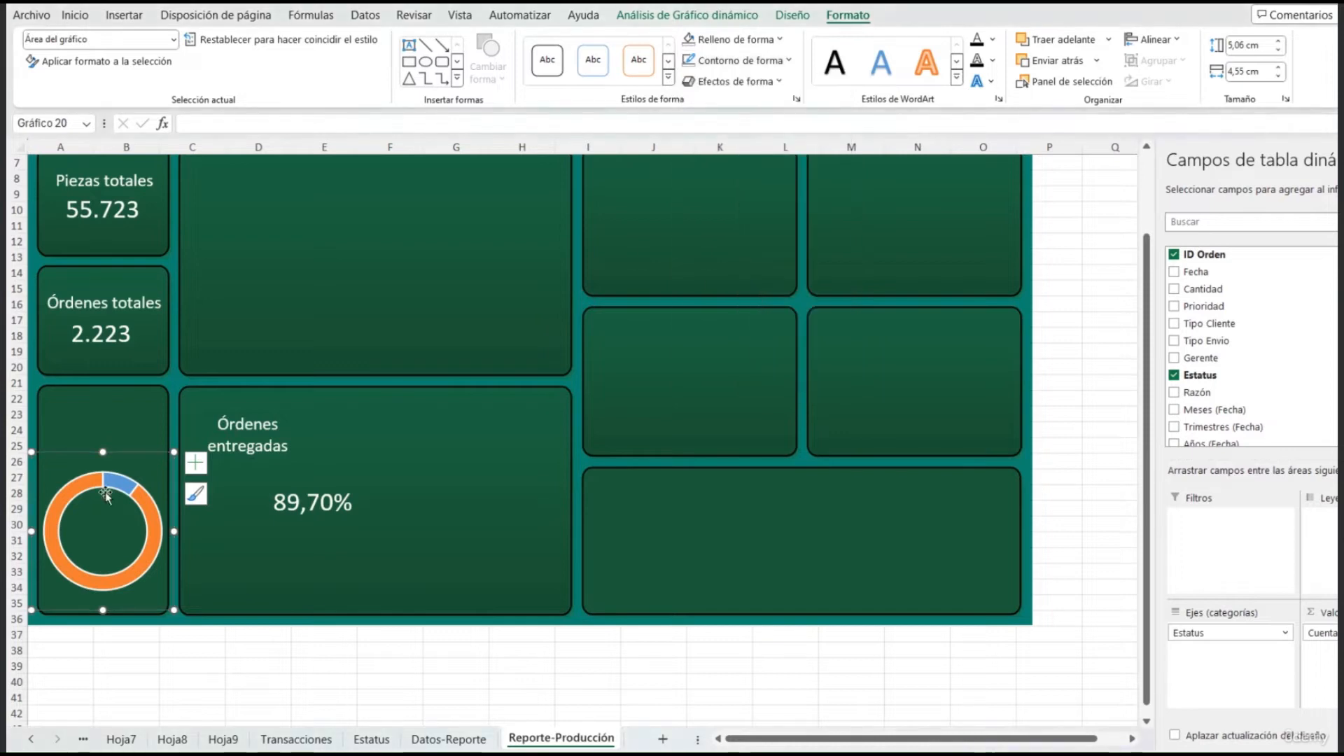
{"action": "left_click_drag", "start_coordinate": [34, 608], "coordinate": [39, 603]}
Step: Move the percentage text box into the centre of the doughnut chart and set its font size to 22
{"action": "left_click", "coordinate": [275, 480]}
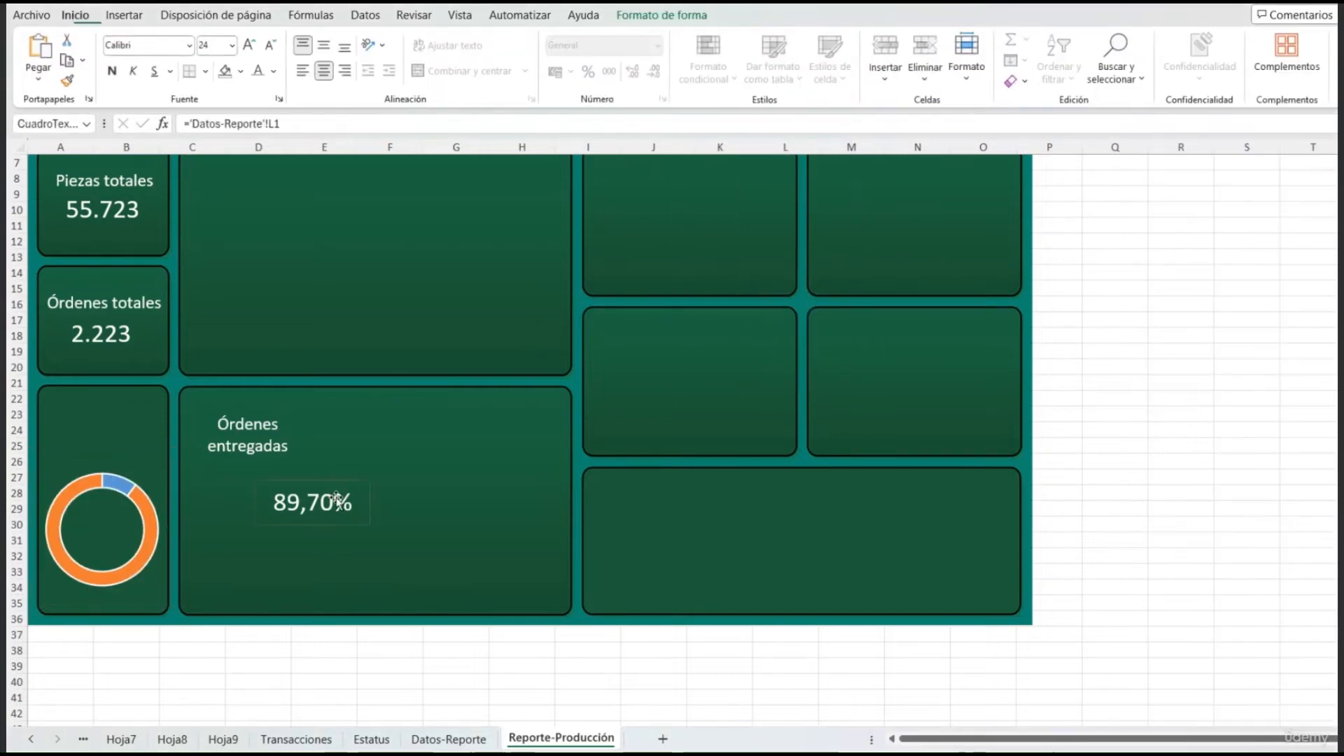
{"action": "left_click_drag", "start_coordinate": [275, 480], "coordinate": [135, 511]}
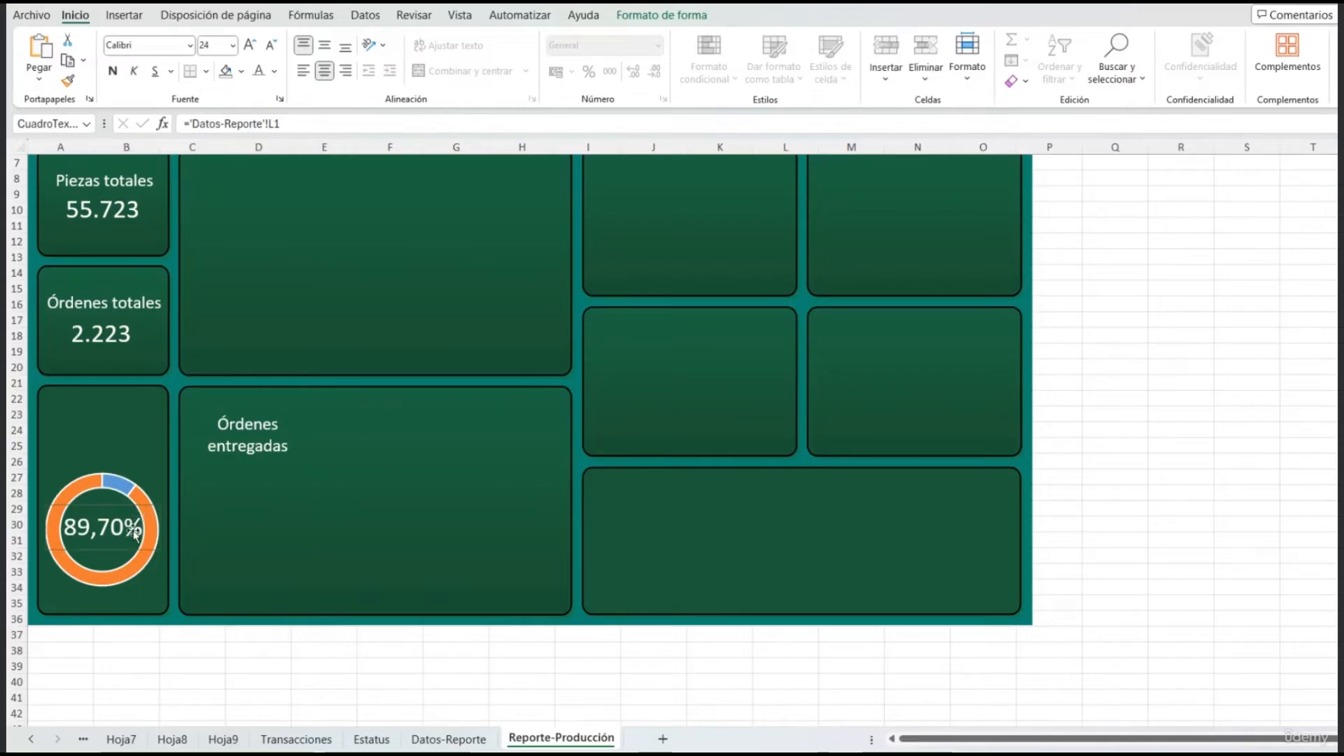
{"action": "left_click", "coordinate": [270, 48]}
{"action": "left_click", "coordinate": [271, 48]}
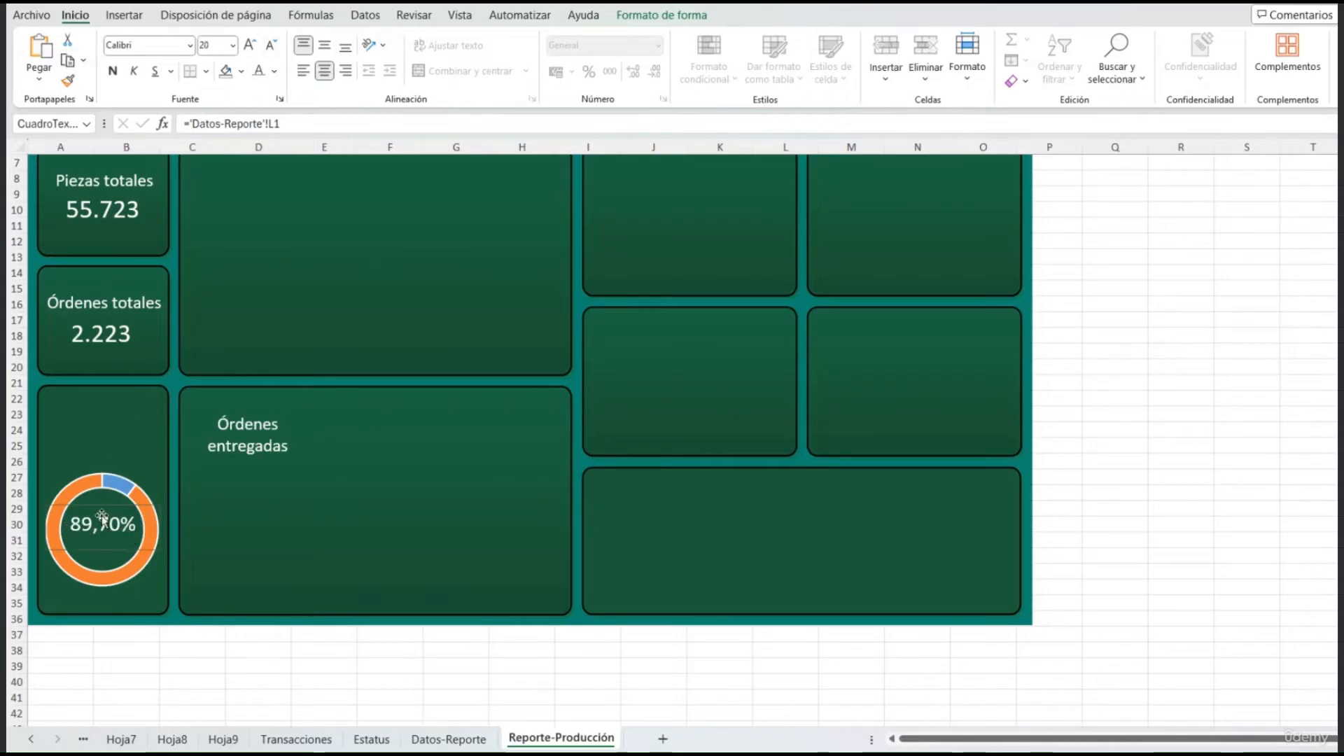
{"action": "left_click", "coordinate": [250, 46]}
{"action": "left_click", "coordinate": [250, 46]}
{"action": "left_click", "coordinate": [221, 50]}
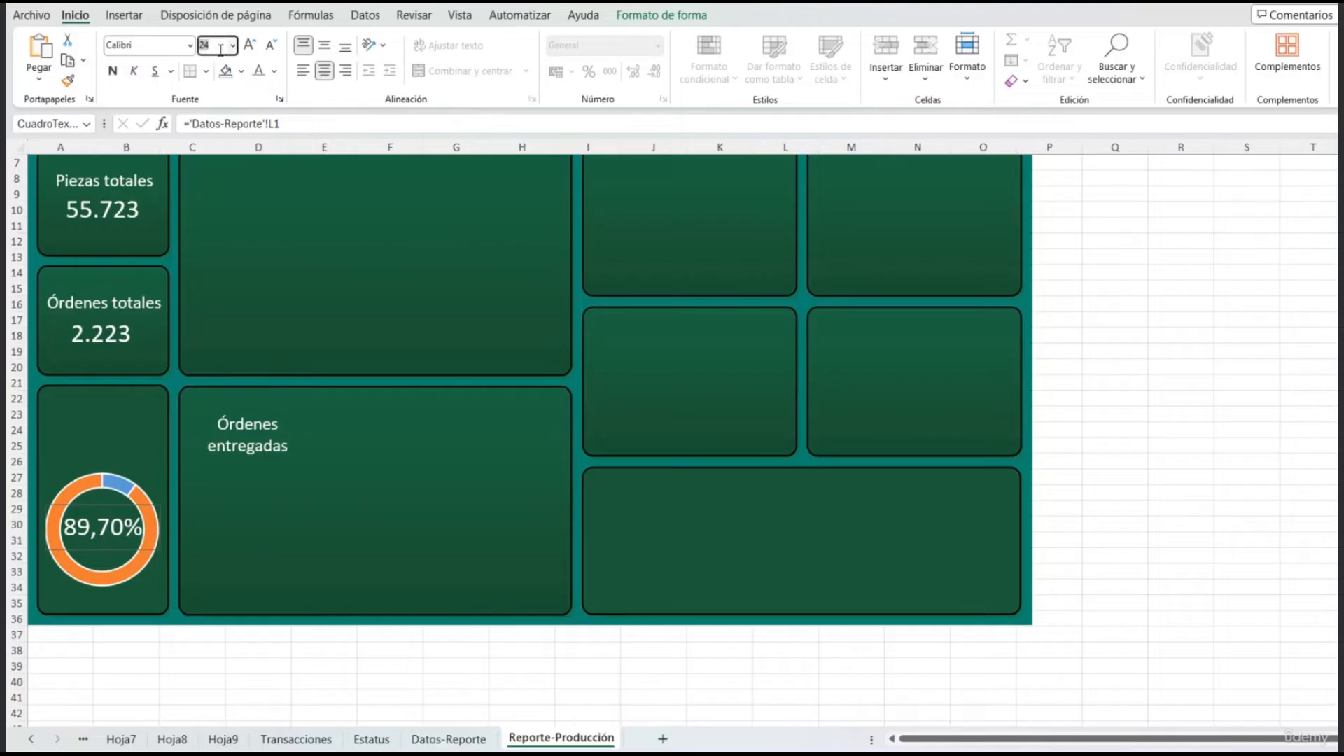
{"action": "type", "text": "22"}
{"action": "key", "text": "Return"}
Step: Move the "Órdenes entregadas" label above the doughnut chart and change its text to "% Órdenes entregadas"
{"action": "left_click_drag", "start_coordinate": [268, 408], "coordinate": [123, 401]}
{"action": "double_click", "coordinate": [86, 418]}
{"action": "left_click", "coordinate": [79, 417]}
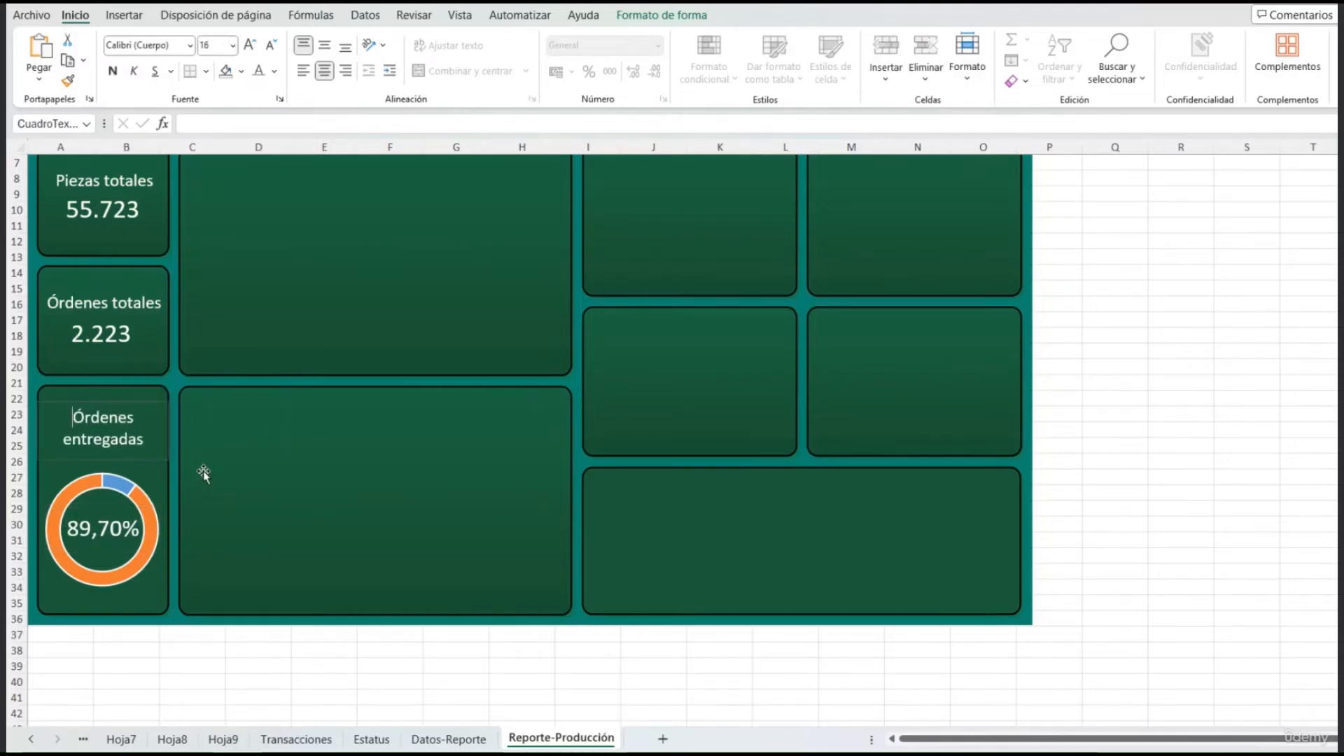
{"action": "type", "text": "%"}
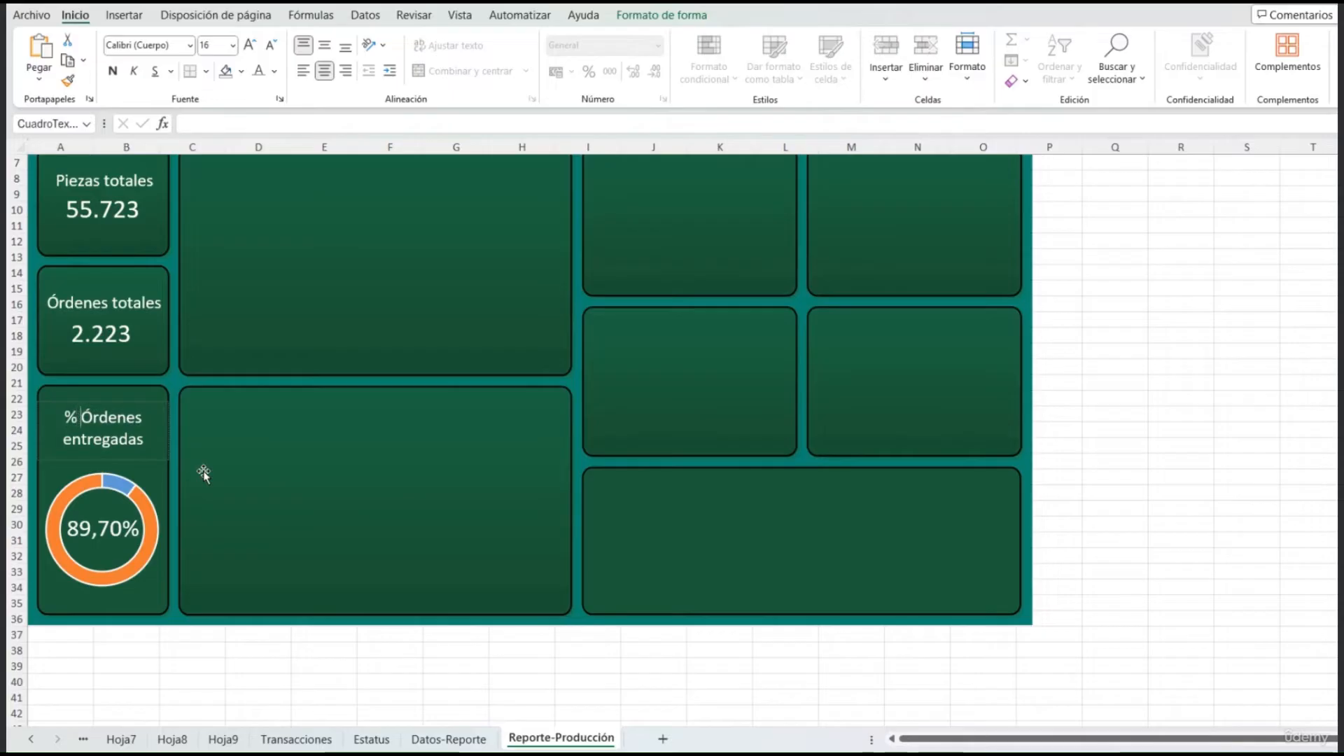
{"action": "key", "text": "Delete"}
{"action": "type", "text": "ó"}
{"action": "key", "text": "ctrl+z"}
{"action": "key", "text": "ctrl+z"}
Step: Nudge the "% Órdenes entregadas" label slightly up and to the left, and group it with the doughnut chart and the percentage
{"action": "left_click", "coordinate": [127, 417]}
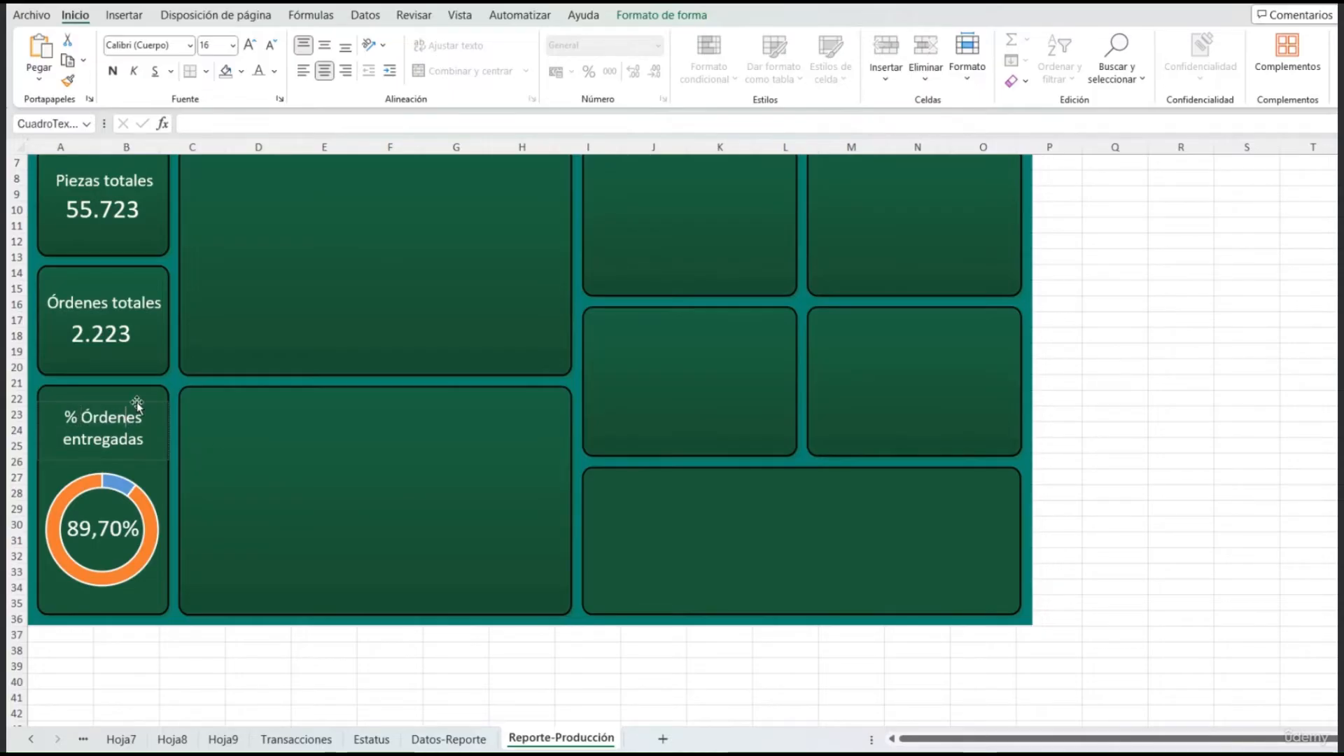
{"action": "left_click_drag", "start_coordinate": [137, 404], "coordinate": [133, 403]}
{"action": "left_click", "coordinate": [117, 479]}
{"action": "left_click", "coordinate": [124, 438]}
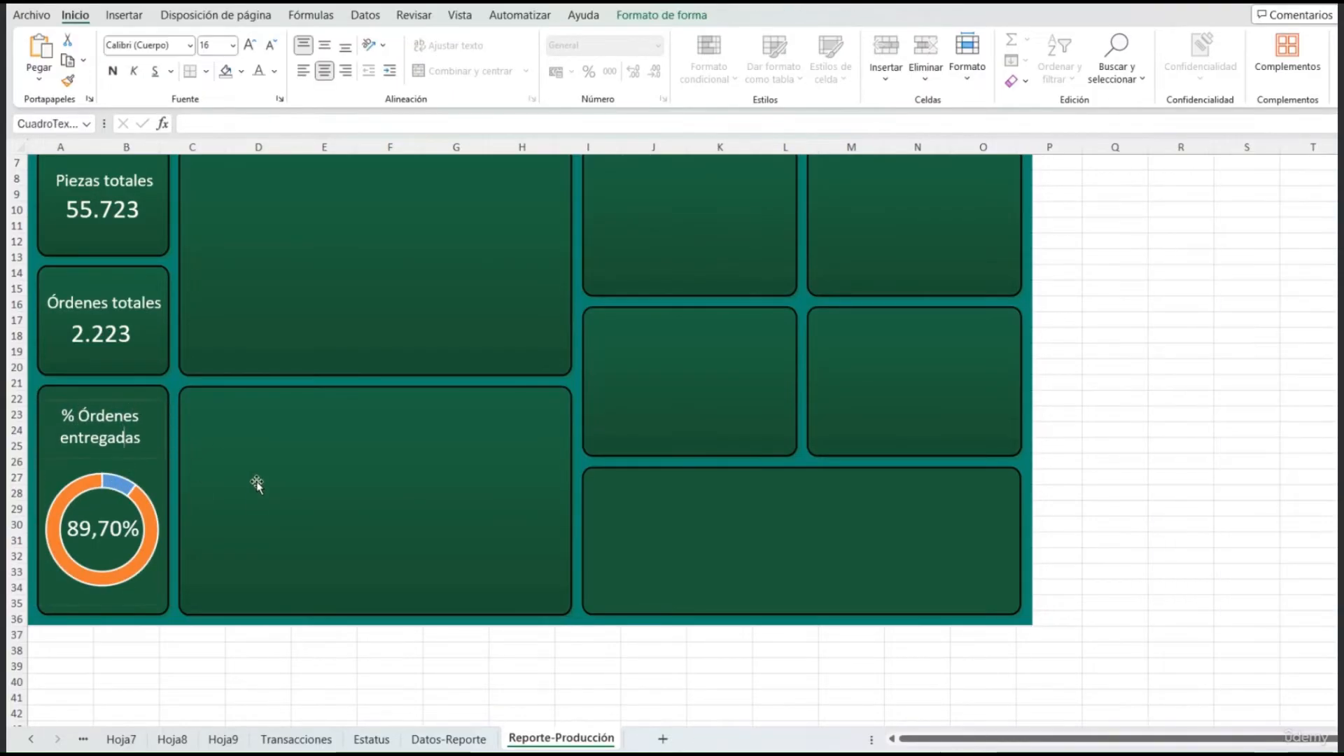
{"action": "left_click", "coordinate": [127, 557]}
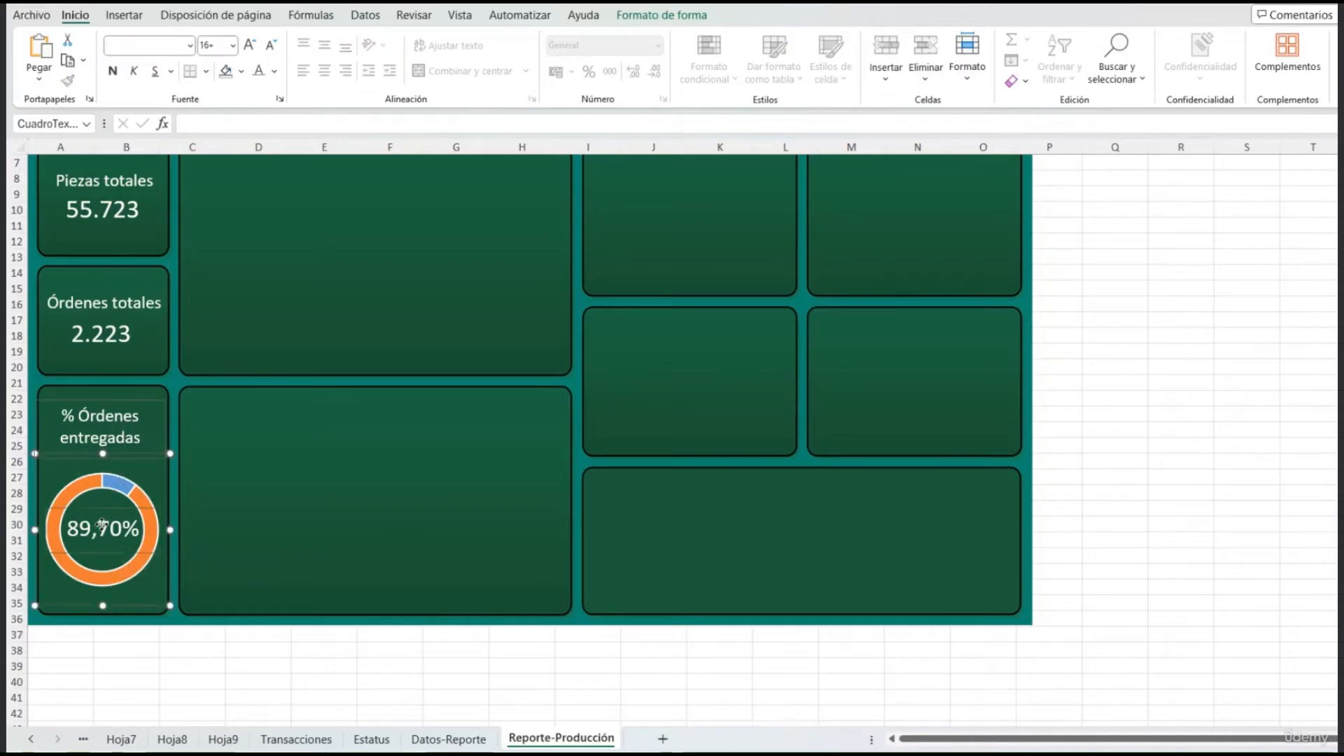
{"action": "right_click", "coordinate": [102, 524]}
{"action": "left_click", "coordinate": [171, 389]}
Step: Group the "Órdenes totales" label with its figure again
{"action": "left_click", "coordinate": [124, 345]}
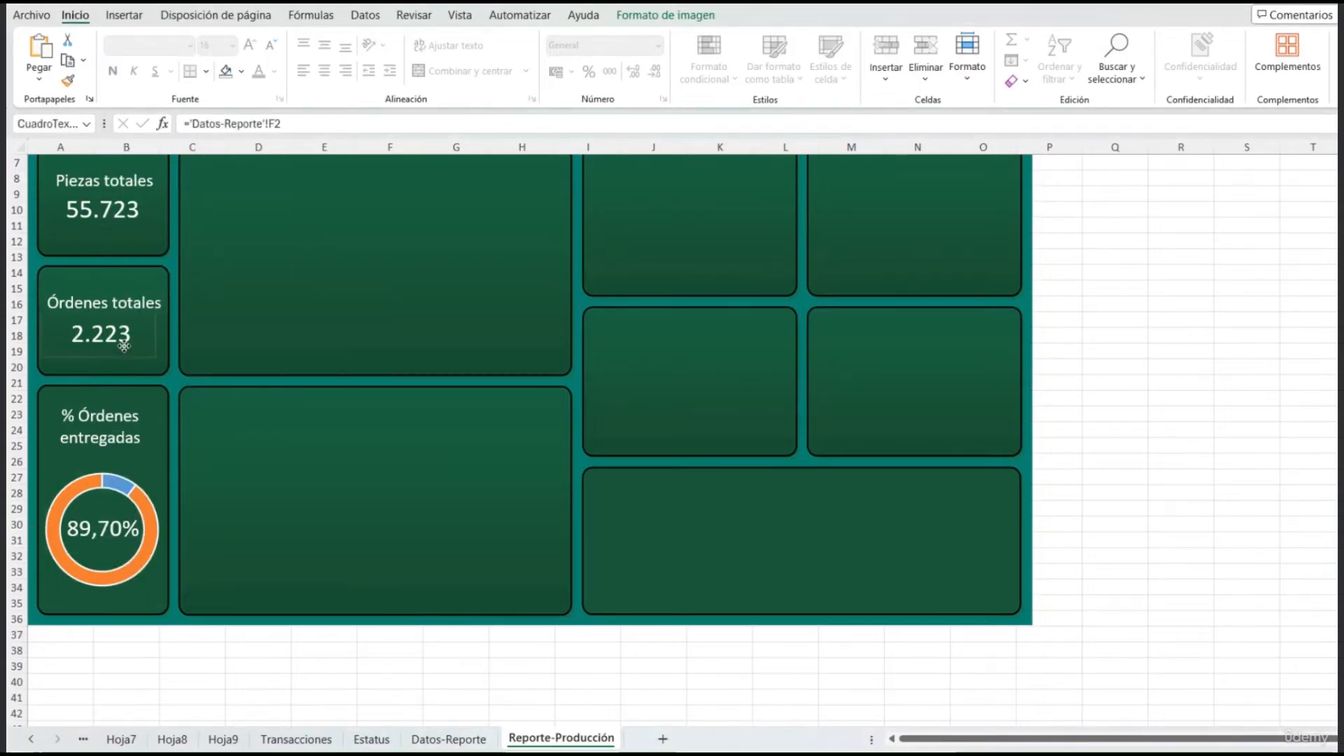
{"action": "right_click", "coordinate": [73, 303]}
{"action": "left_click", "coordinate": [290, 441]}
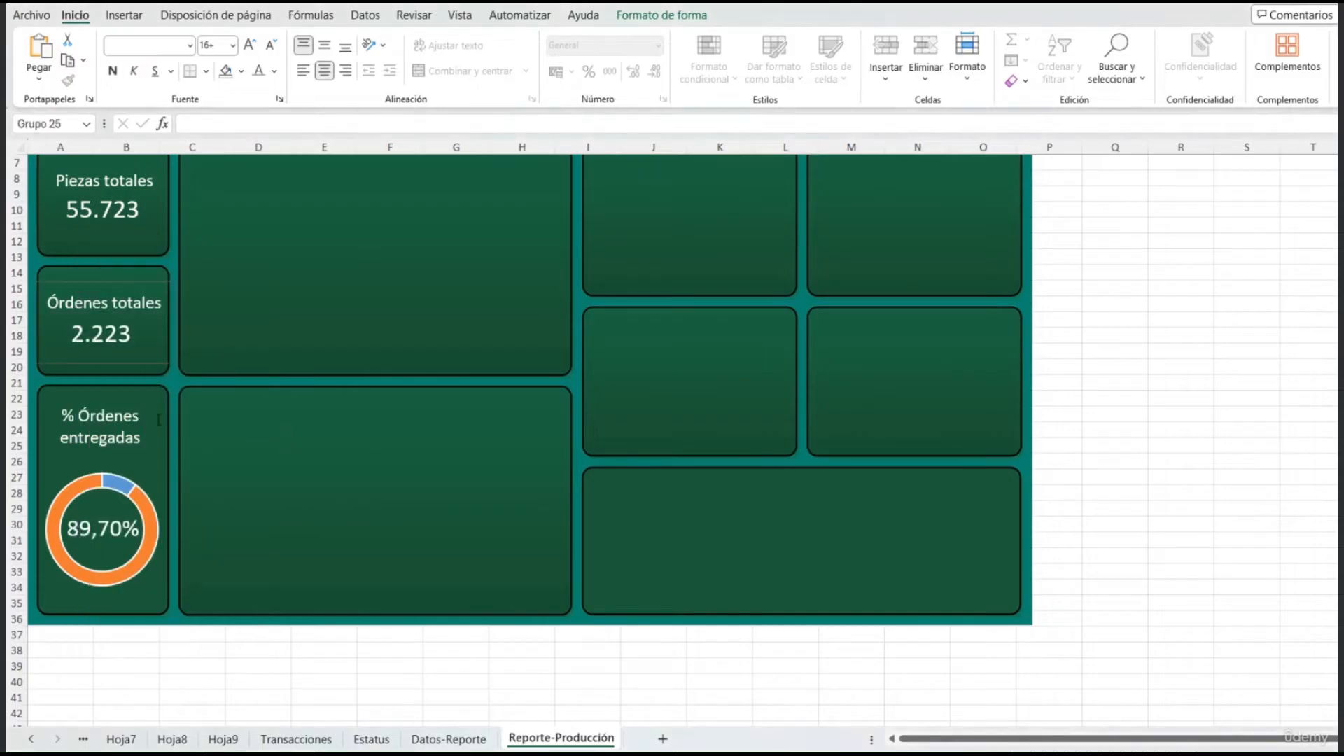
Step: Examine the dashboard's groups and text boxes in the list of sheet objects, selecting CuadroTexto 23 and CuadroTexto 6, and close the list
{"action": "scroll", "coordinate": [243, 476], "scroll_direction": "up", "scroll_amount": 2}
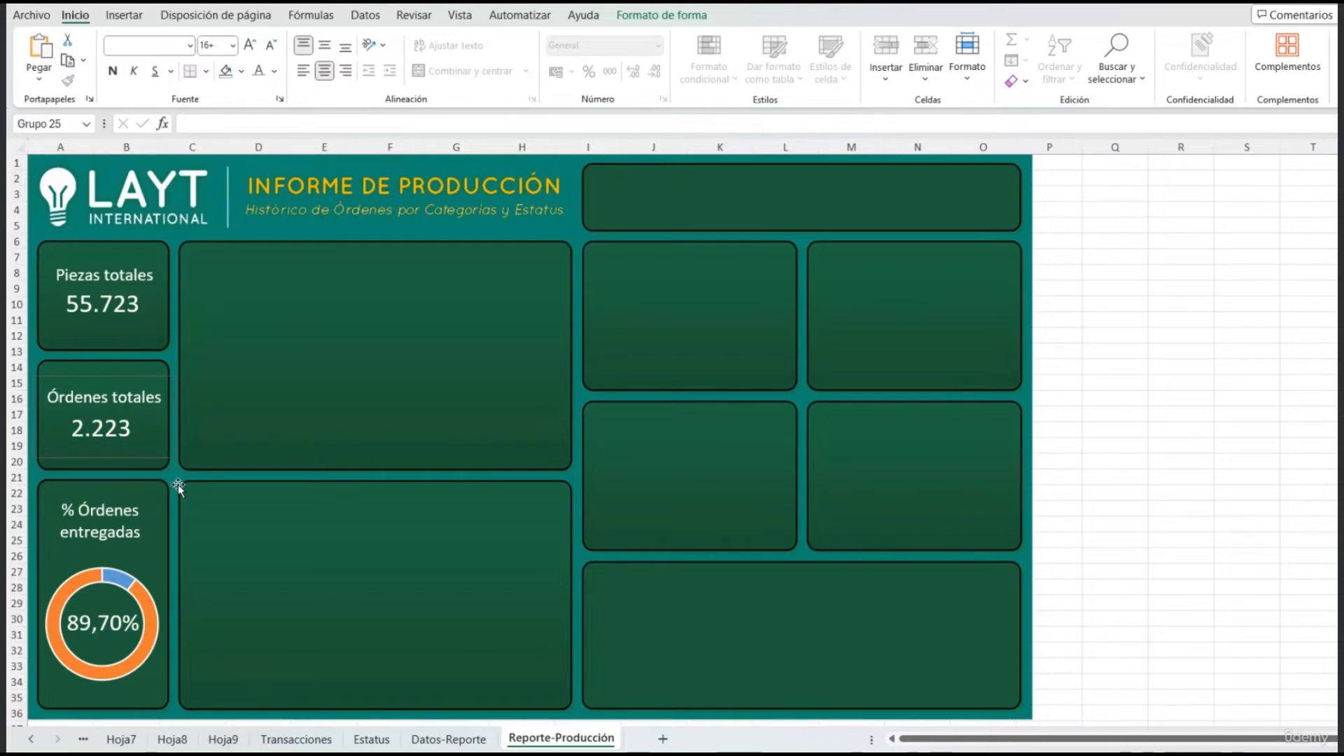
{"action": "left_click", "coordinate": [105, 428]}
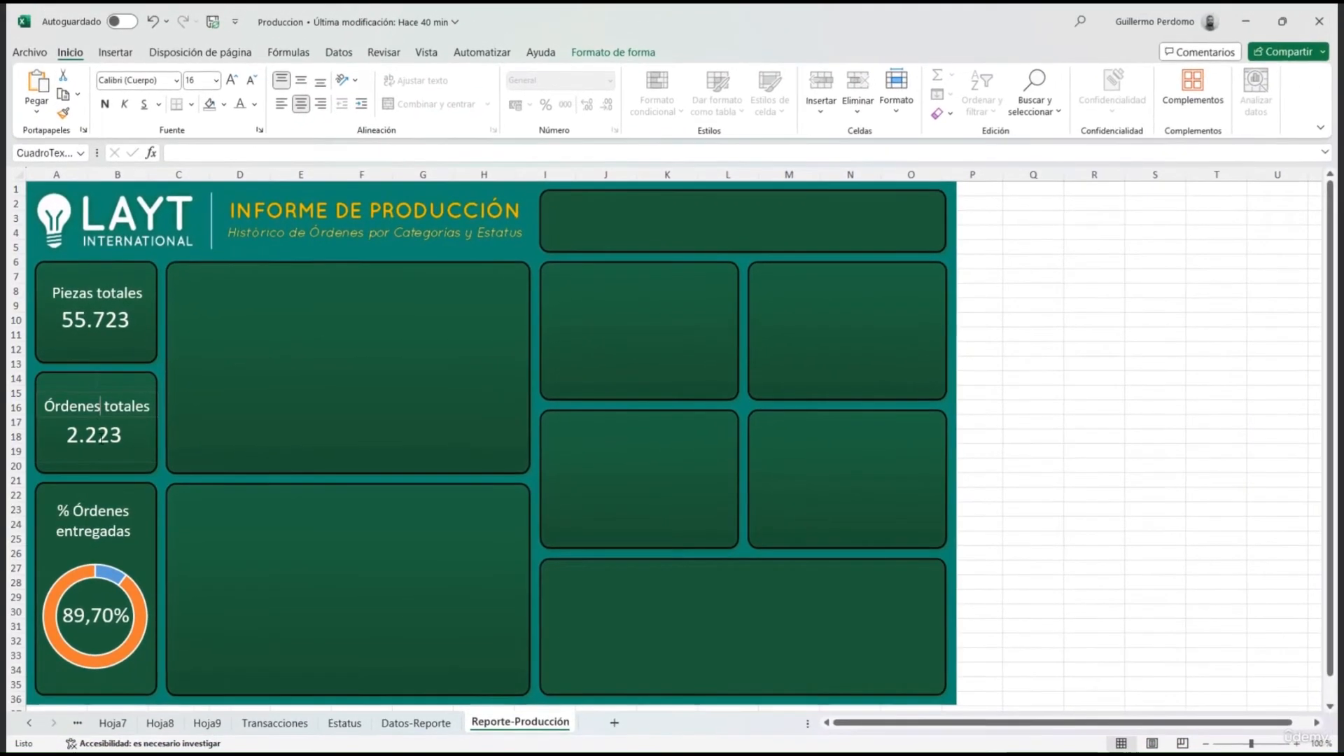
{"action": "left_click", "coordinate": [110, 435]}
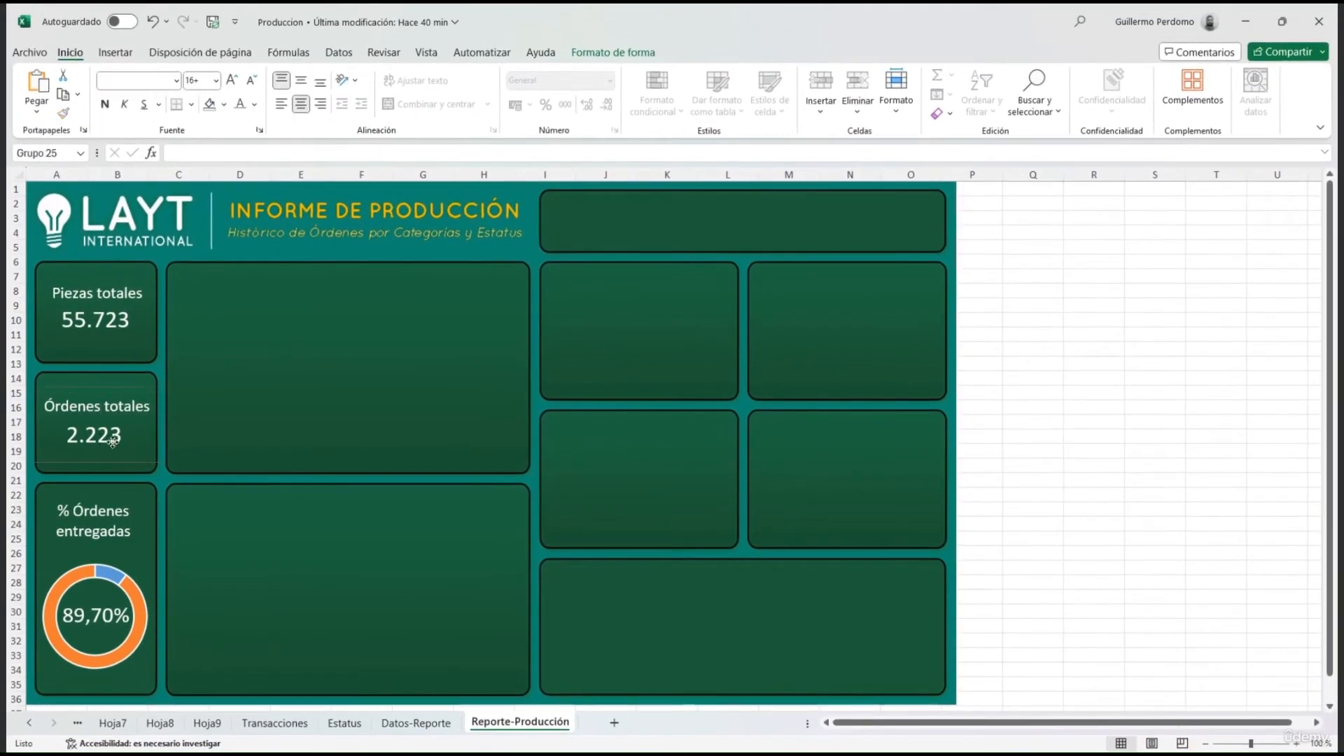
{"action": "left_click", "coordinate": [644, 51]}
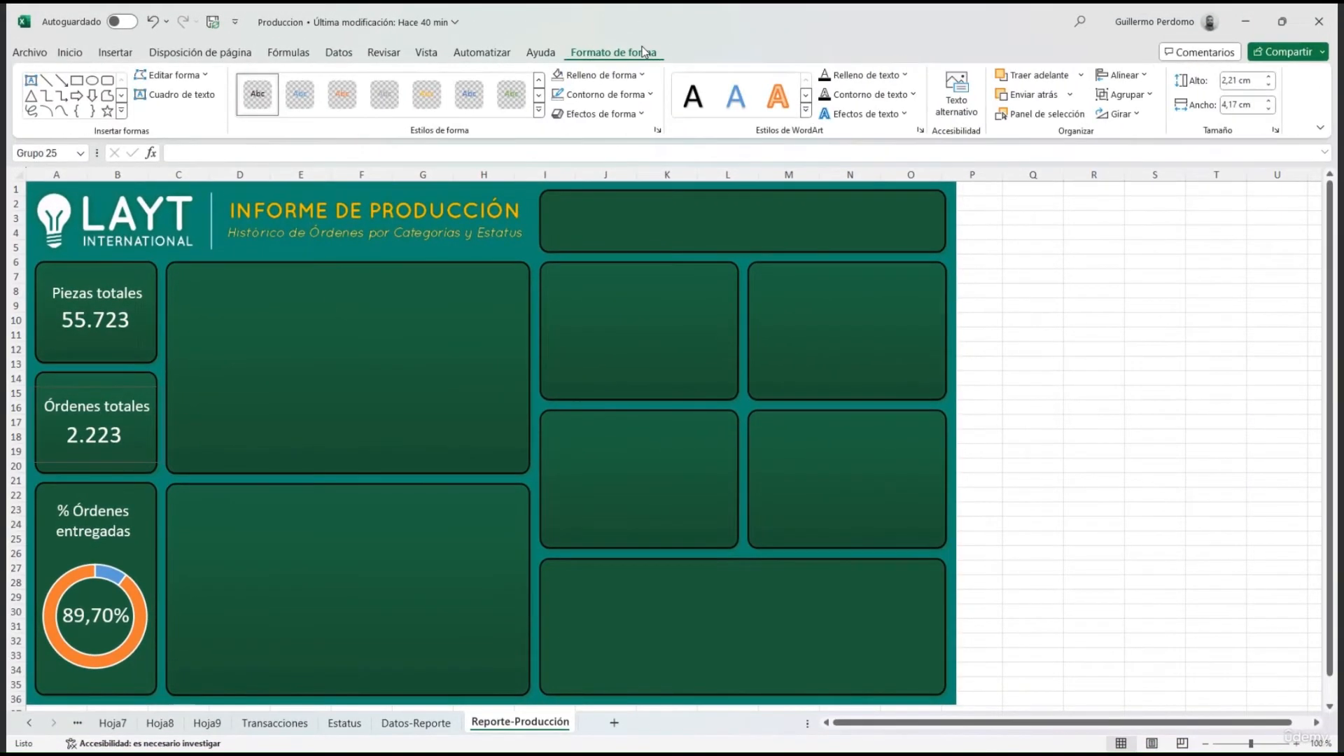
{"action": "left_click", "coordinate": [1047, 116]}
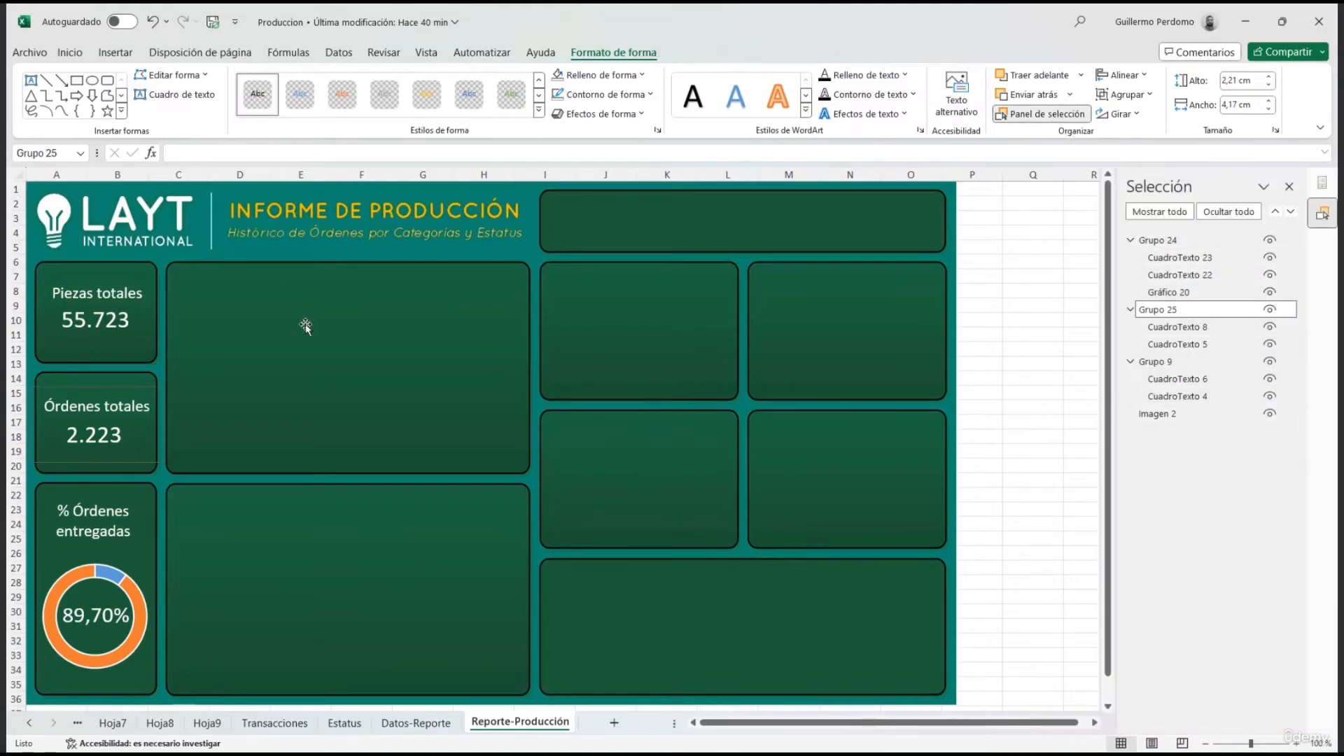
{"action": "left_click", "coordinate": [1180, 275]}
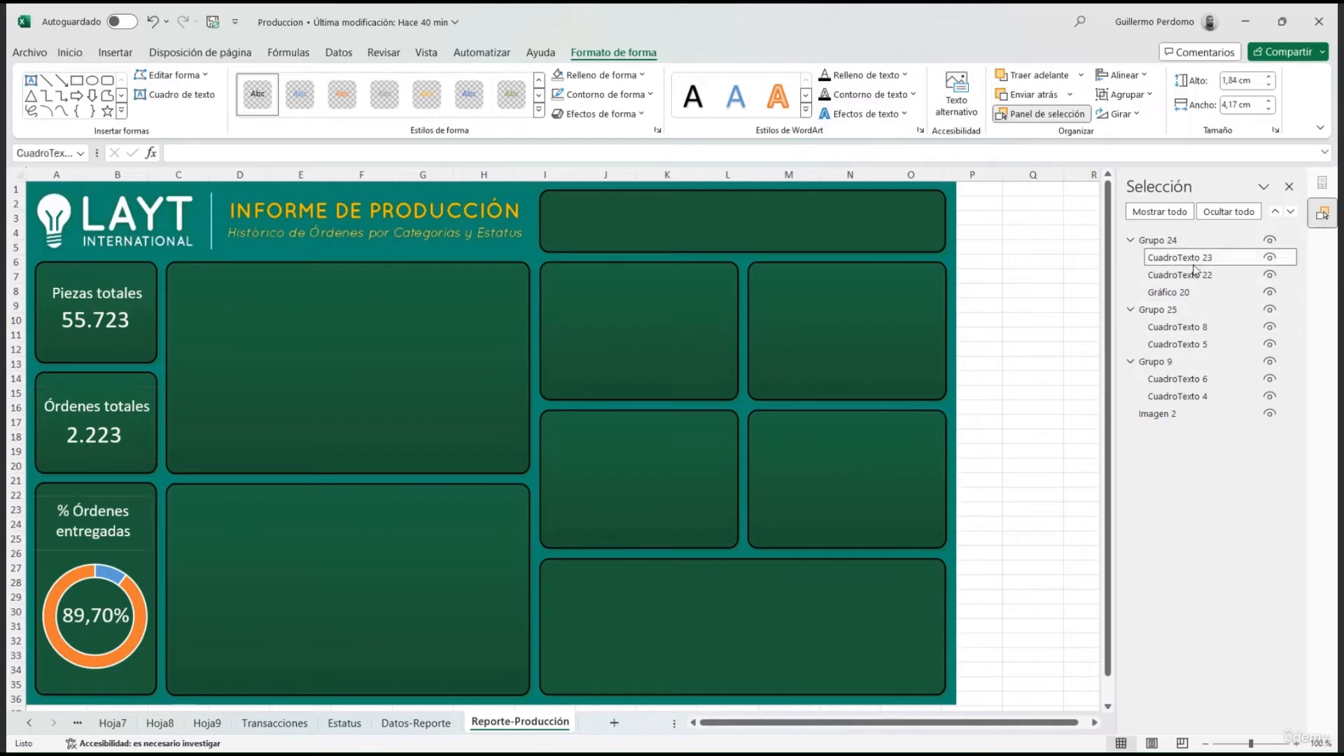
{"action": "left_click", "coordinate": [1259, 379]}
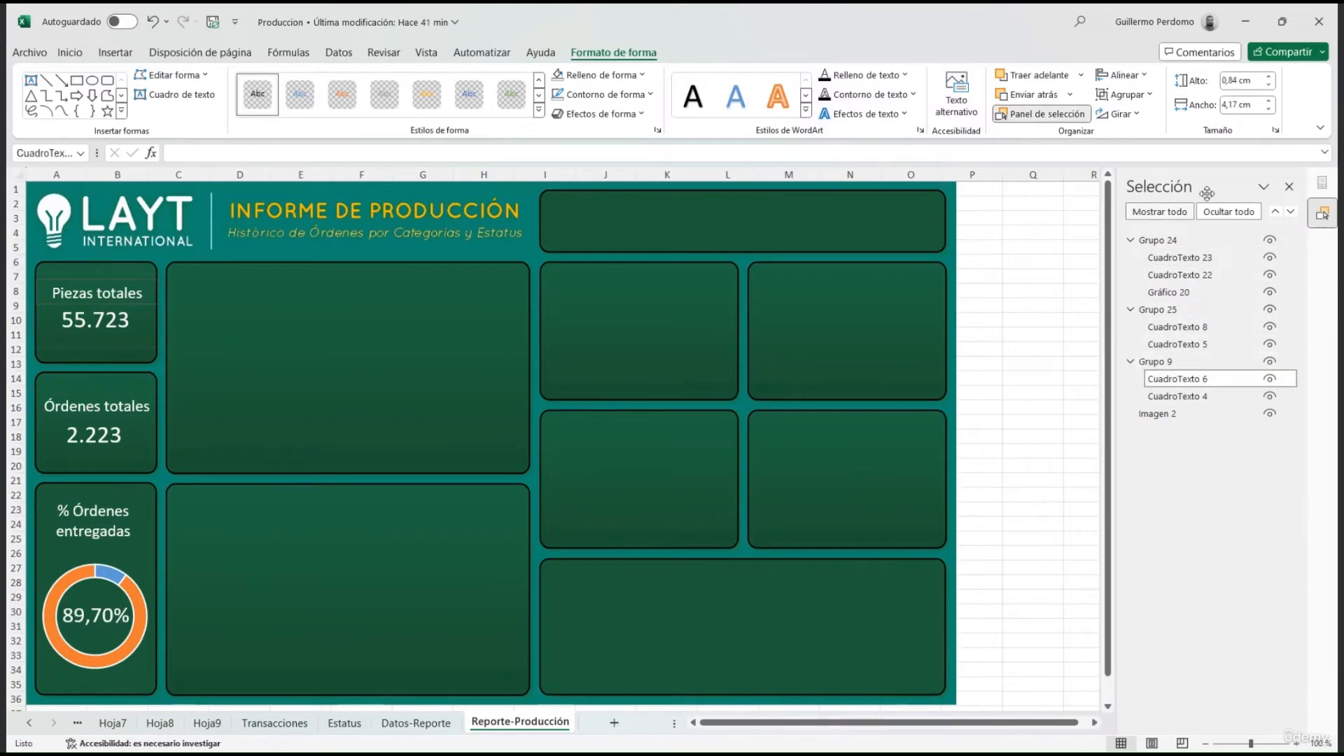
{"action": "left_click", "coordinate": [1288, 186]}
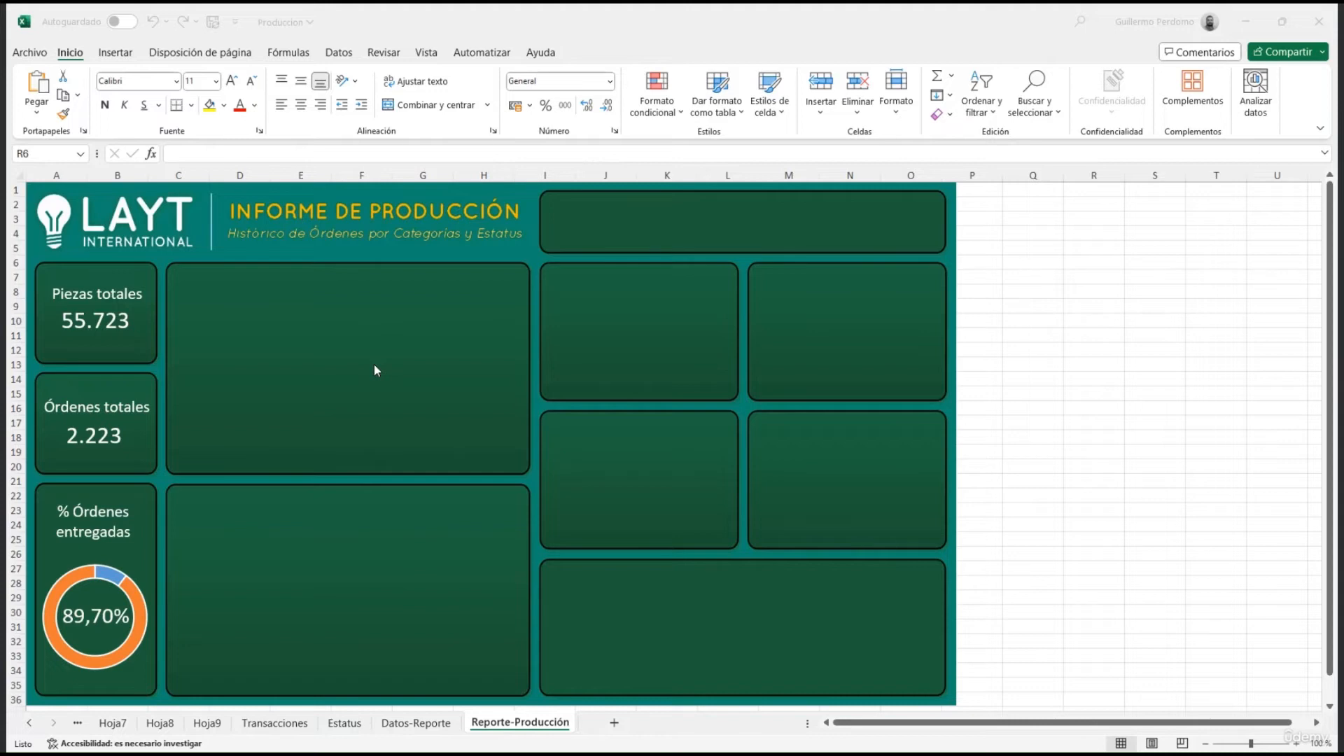
Step: On the Datos-Reporte sheet, expand the 2016 row of the yearly pivot table to view its months, and collapse it
{"action": "left_click", "coordinate": [415, 723]}
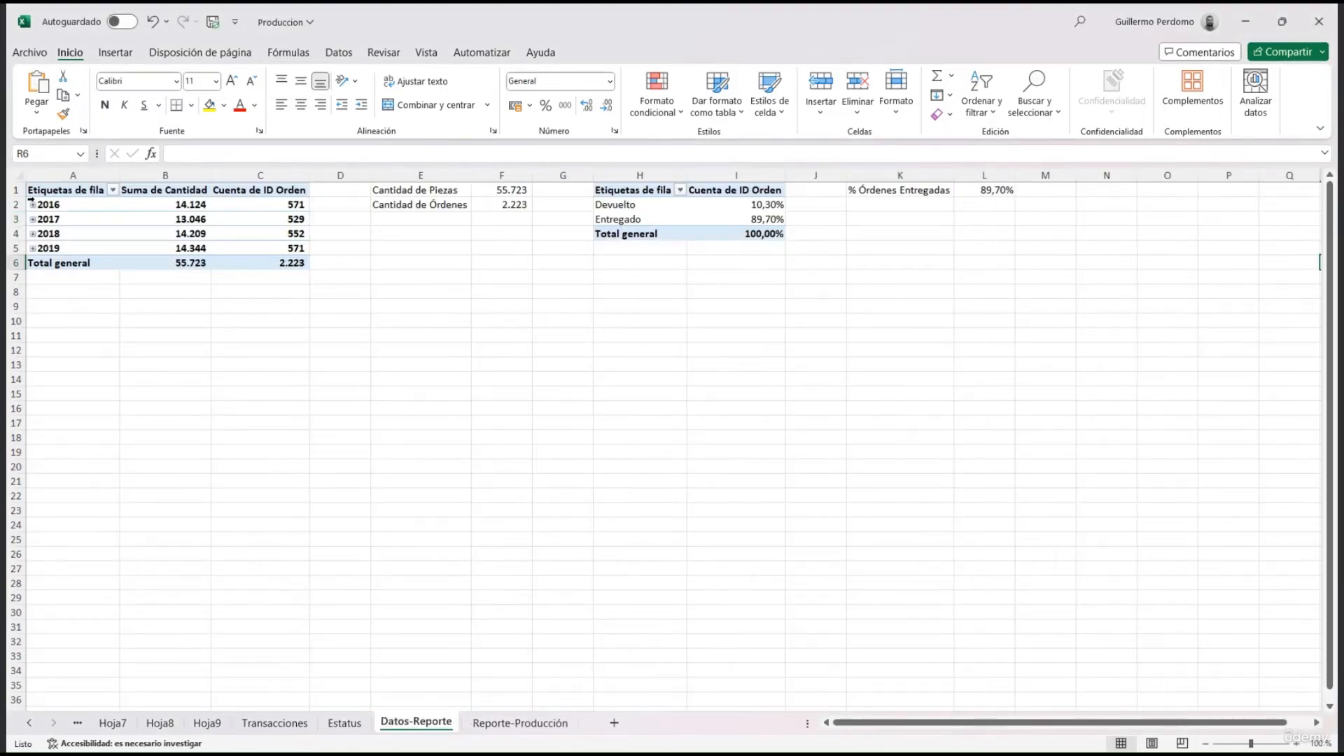
{"action": "left_click", "coordinate": [33, 205]}
{"action": "left_click", "coordinate": [33, 204]}
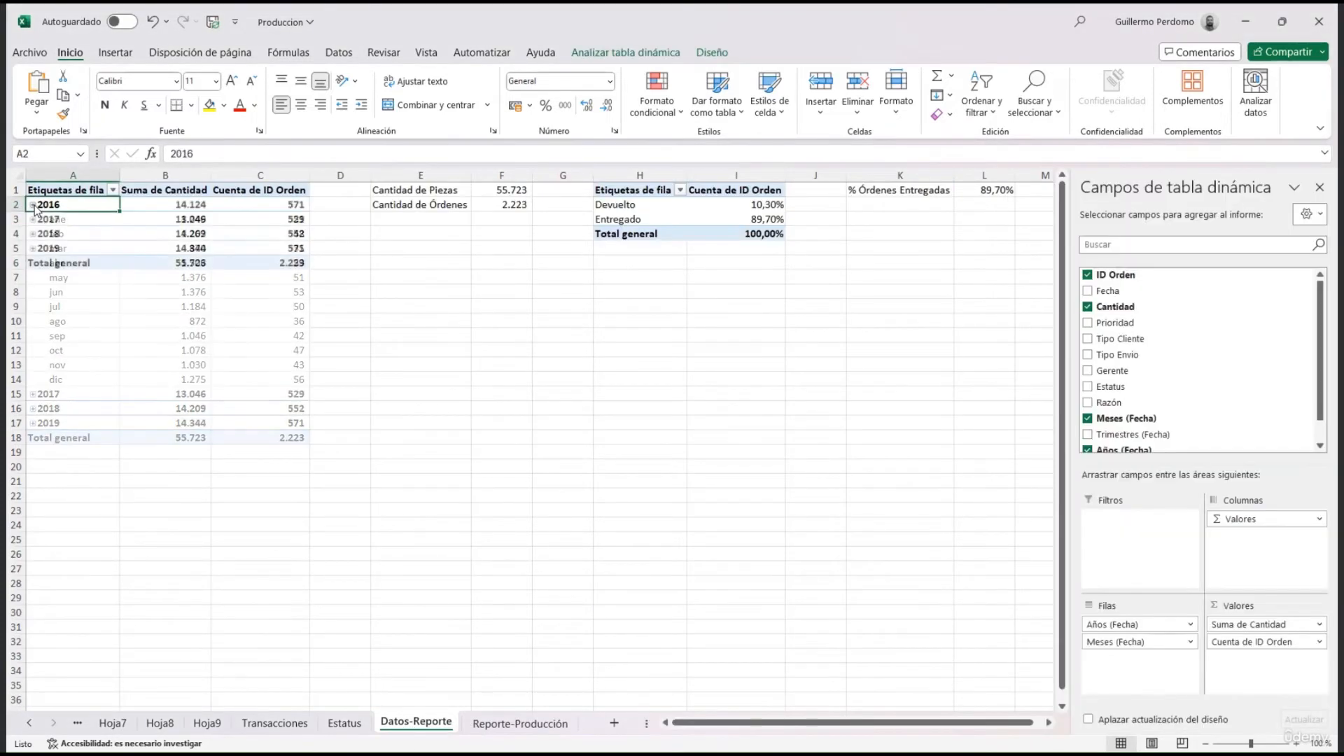
Step: Insert a combo pivot chart with quantity as clustered columns and order count as a line on the secondary axis, widened to about 16.21 cm
{"action": "left_click", "coordinate": [655, 56]}
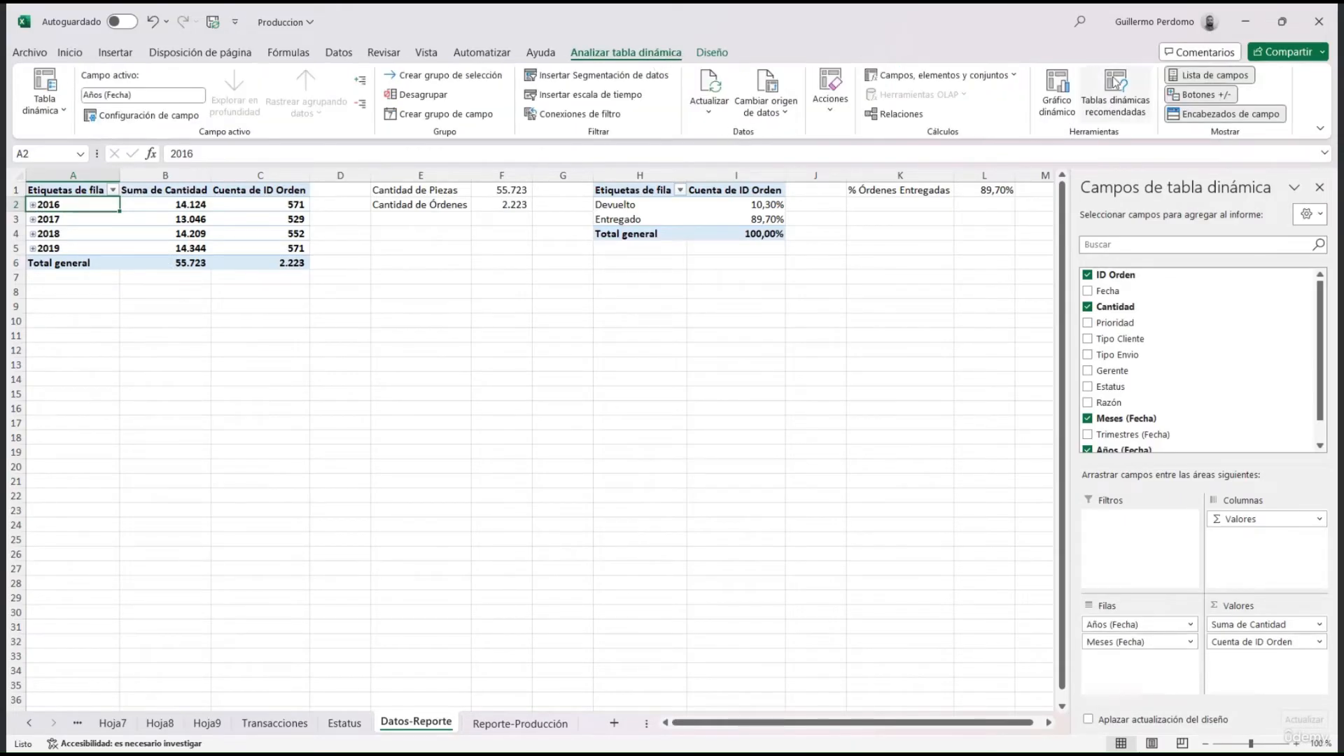
{"action": "left_click", "coordinate": [1057, 88]}
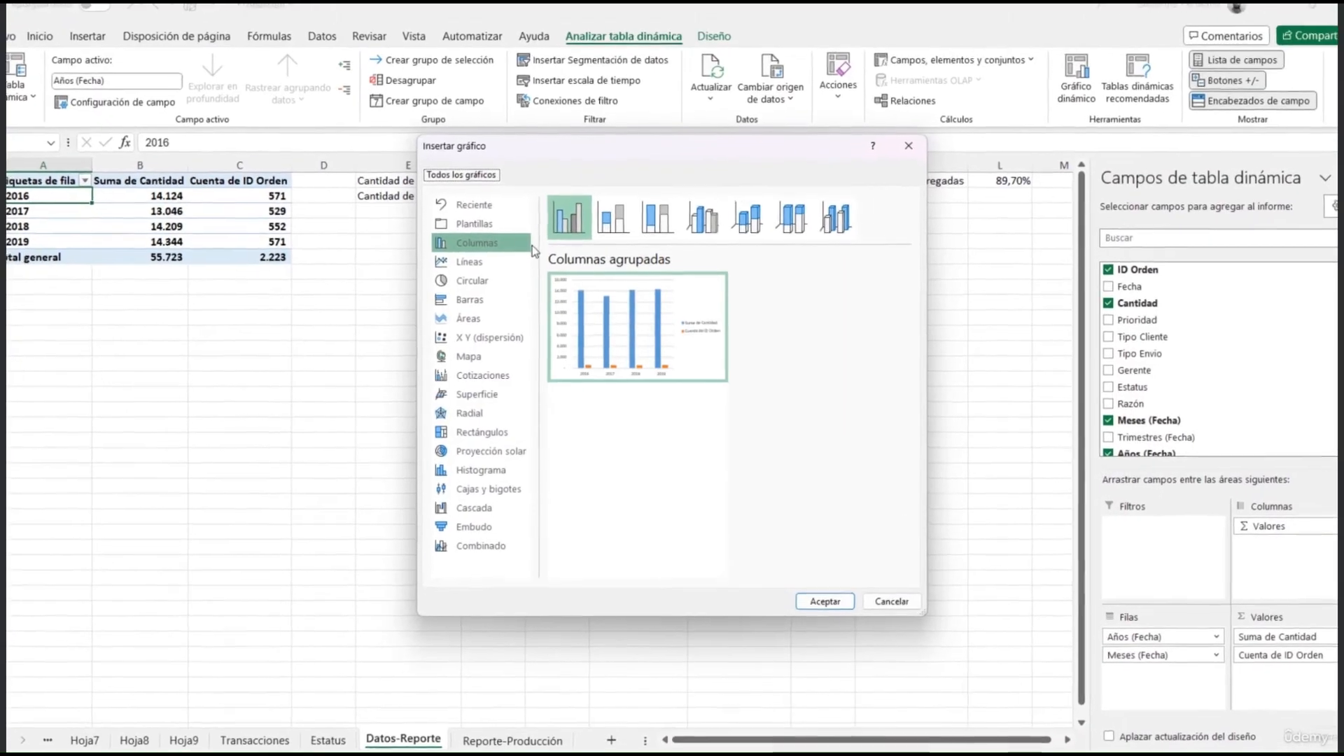
{"action": "left_click", "coordinate": [462, 559]}
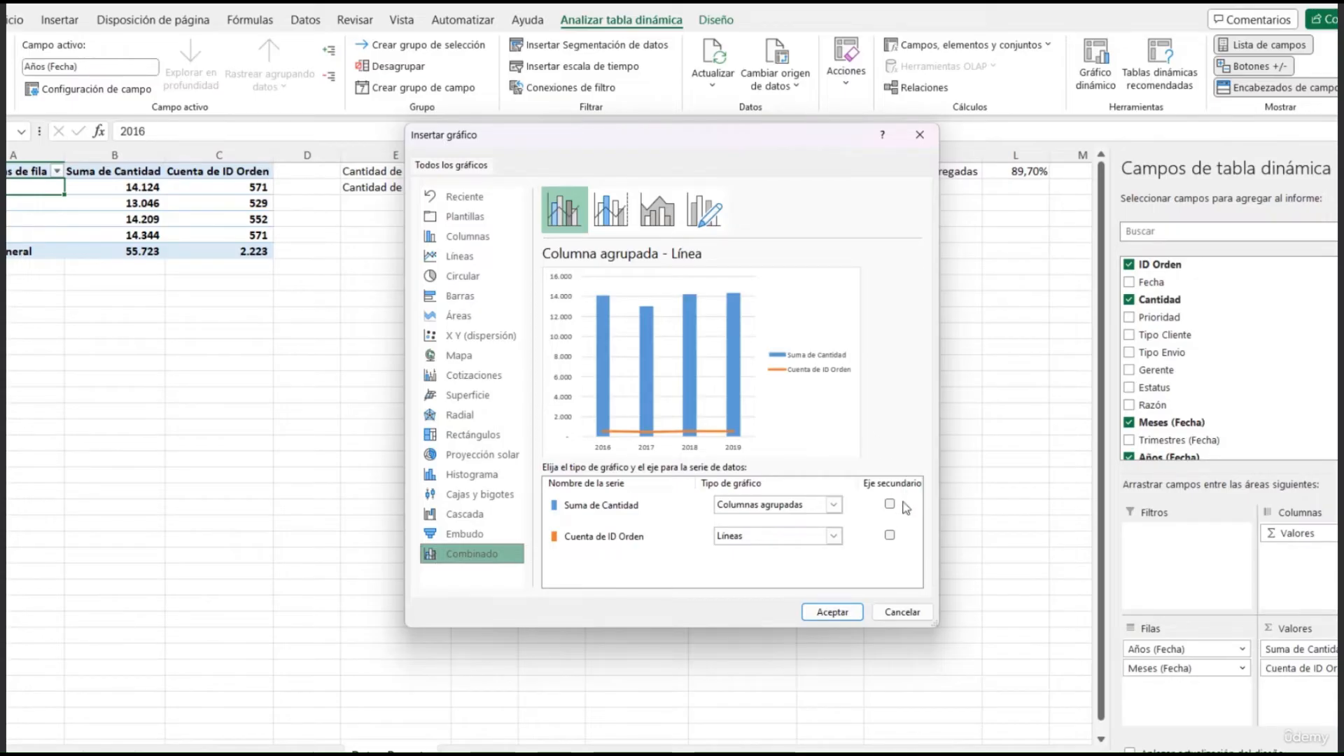
{"action": "left_click", "coordinate": [890, 536]}
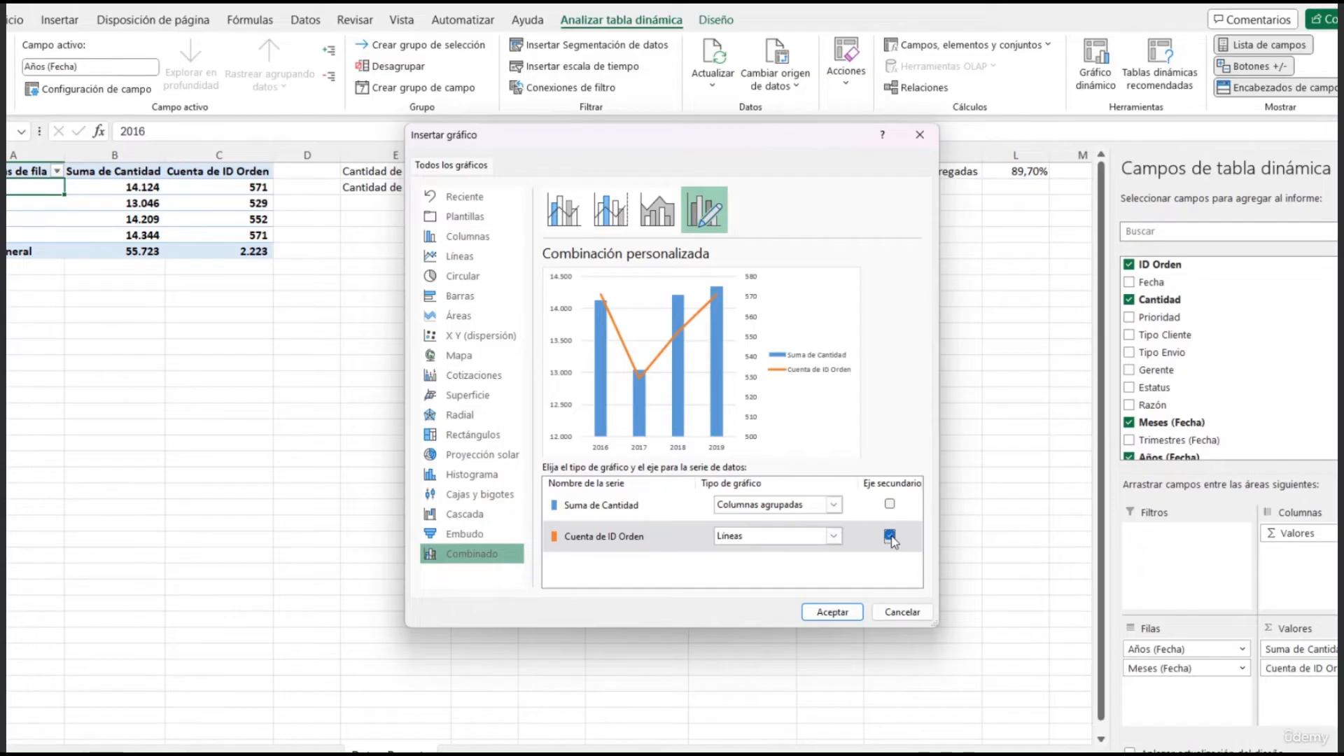
{"action": "left_click", "coordinate": [855, 618]}
{"action": "left_click_drag", "start_coordinate": [727, 576], "coordinate": [840, 574]}
Step: Hide all the field buttons on the combo pivot chart
{"action": "mouse_move", "coordinate": [404, 448]}
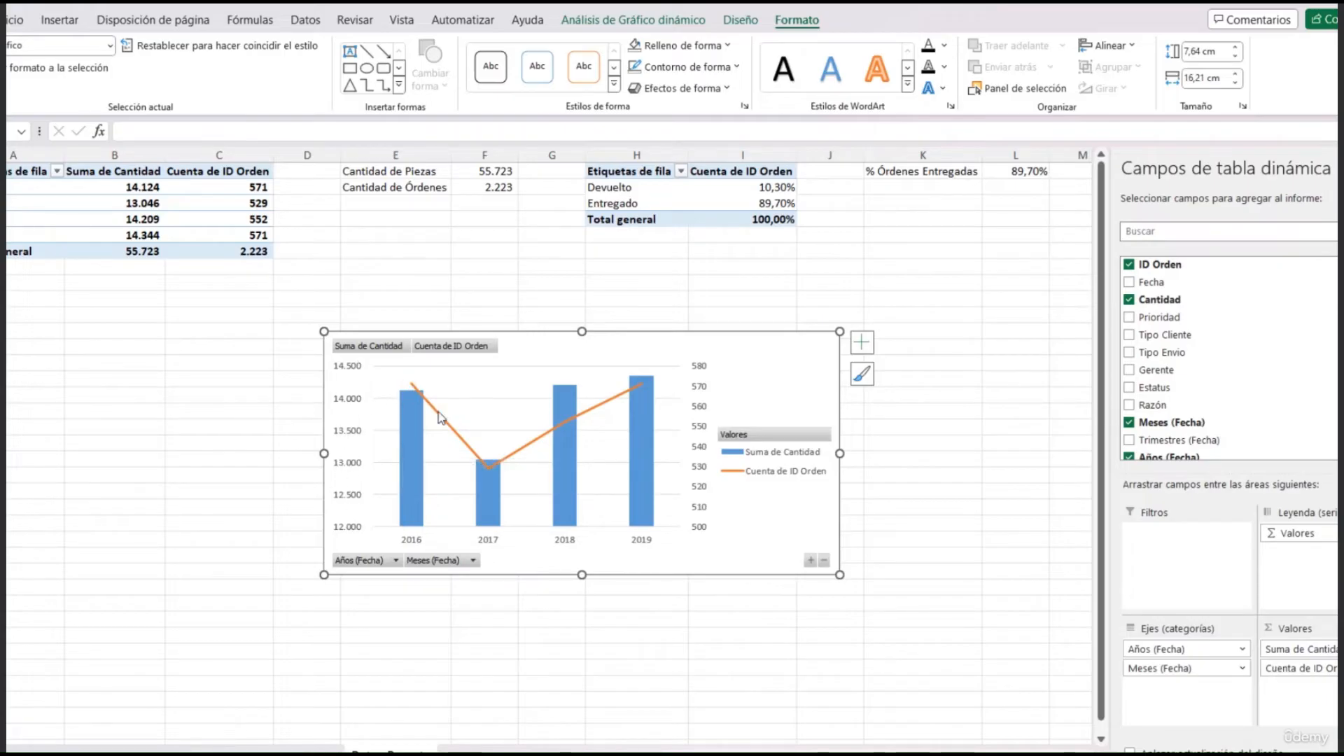
{"action": "mouse_move", "coordinate": [641, 387]}
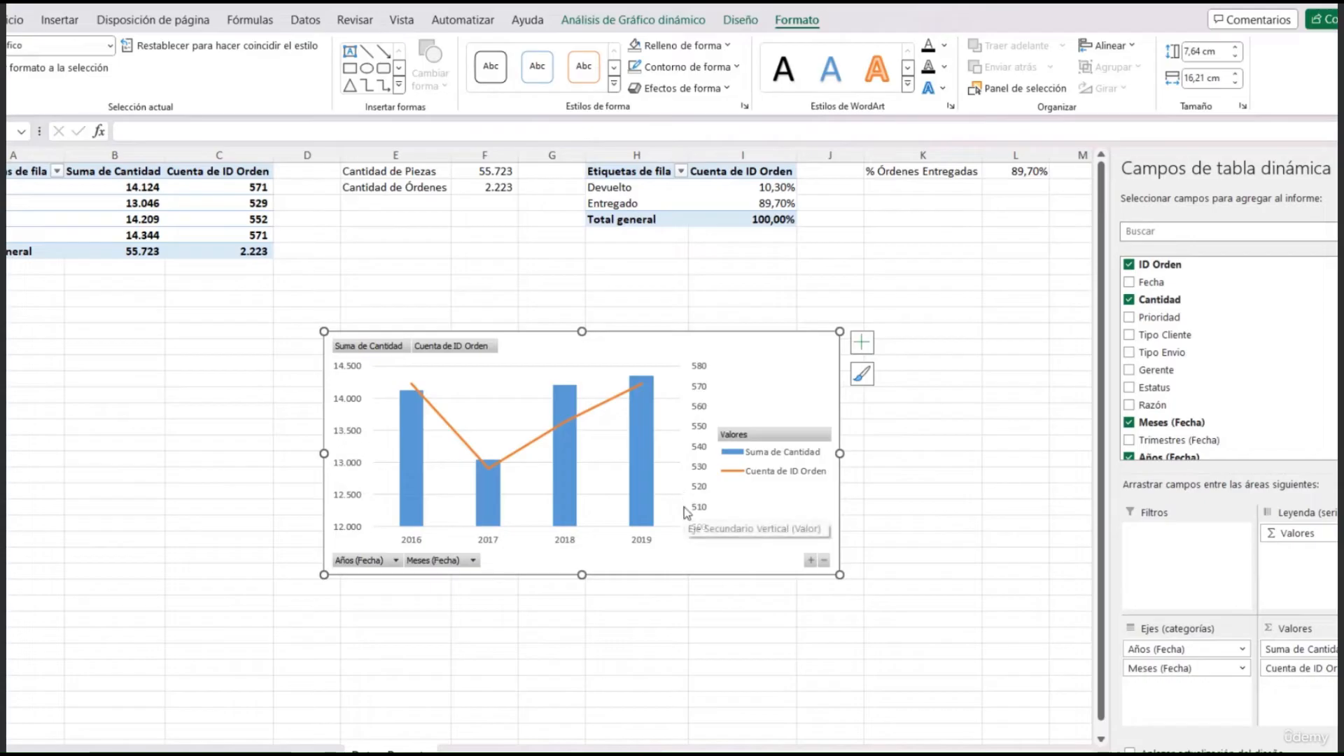
{"action": "right_click", "coordinate": [336, 558]}
{"action": "left_click", "coordinate": [448, 543]}
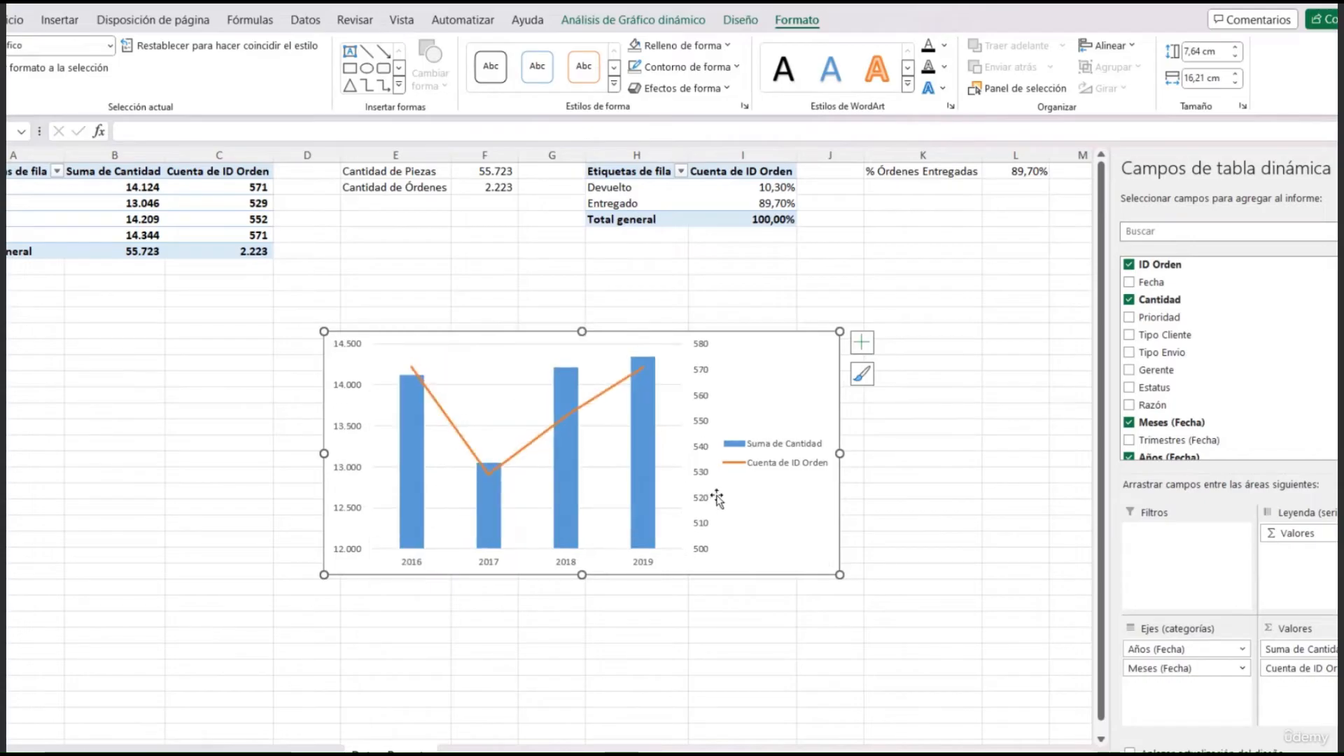
Step: Rename the Suma de Cantidad value field of the combo chart as "Piezas"
{"action": "left_click", "coordinate": [773, 446]}
{"action": "left_click", "coordinate": [929, 491]}
{"action": "left_click", "coordinate": [768, 464]}
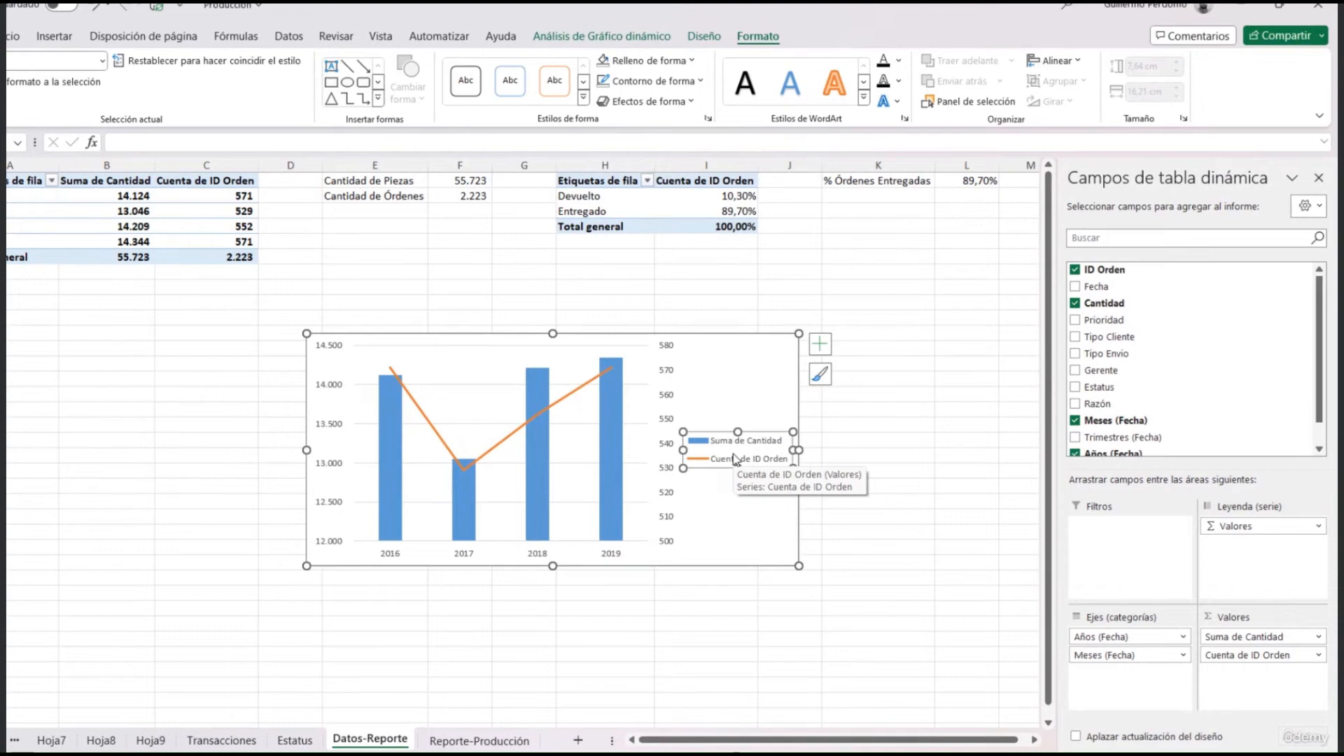
{"action": "left_click", "coordinate": [1306, 636]}
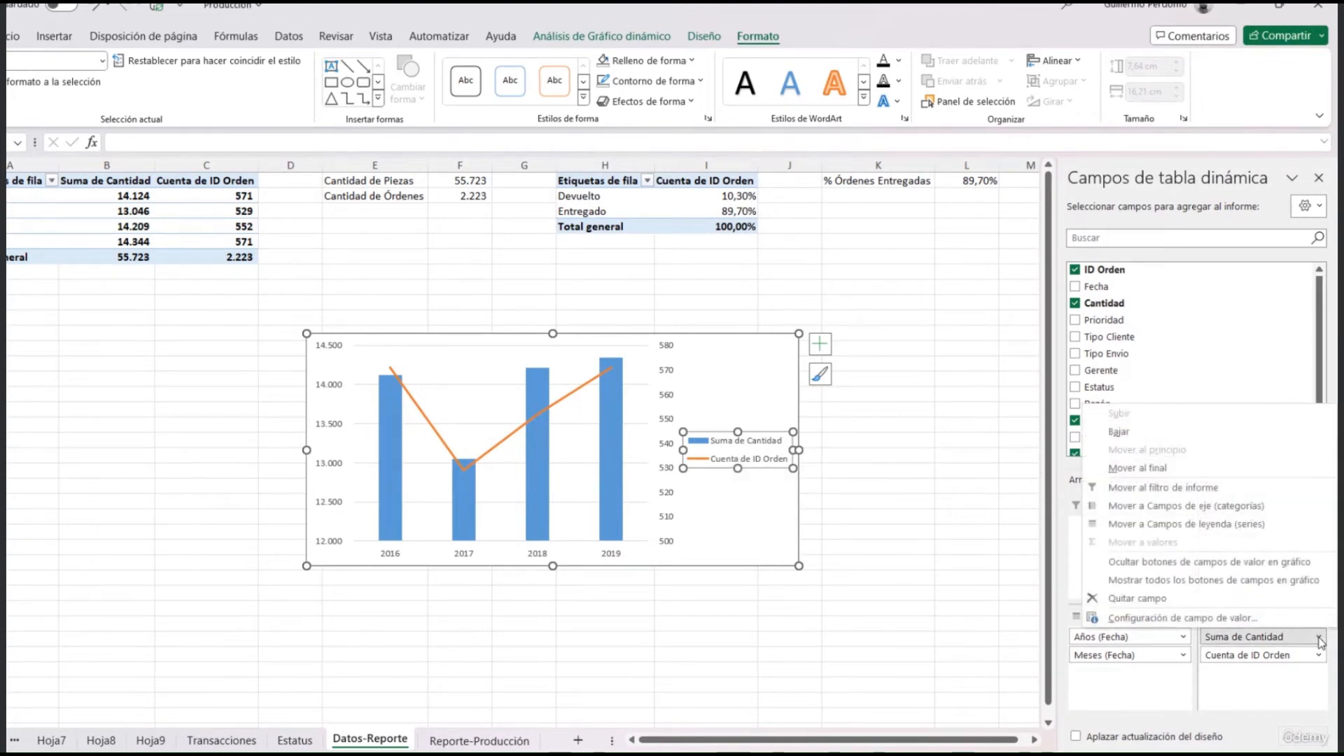
{"action": "left_click", "coordinate": [1183, 618]}
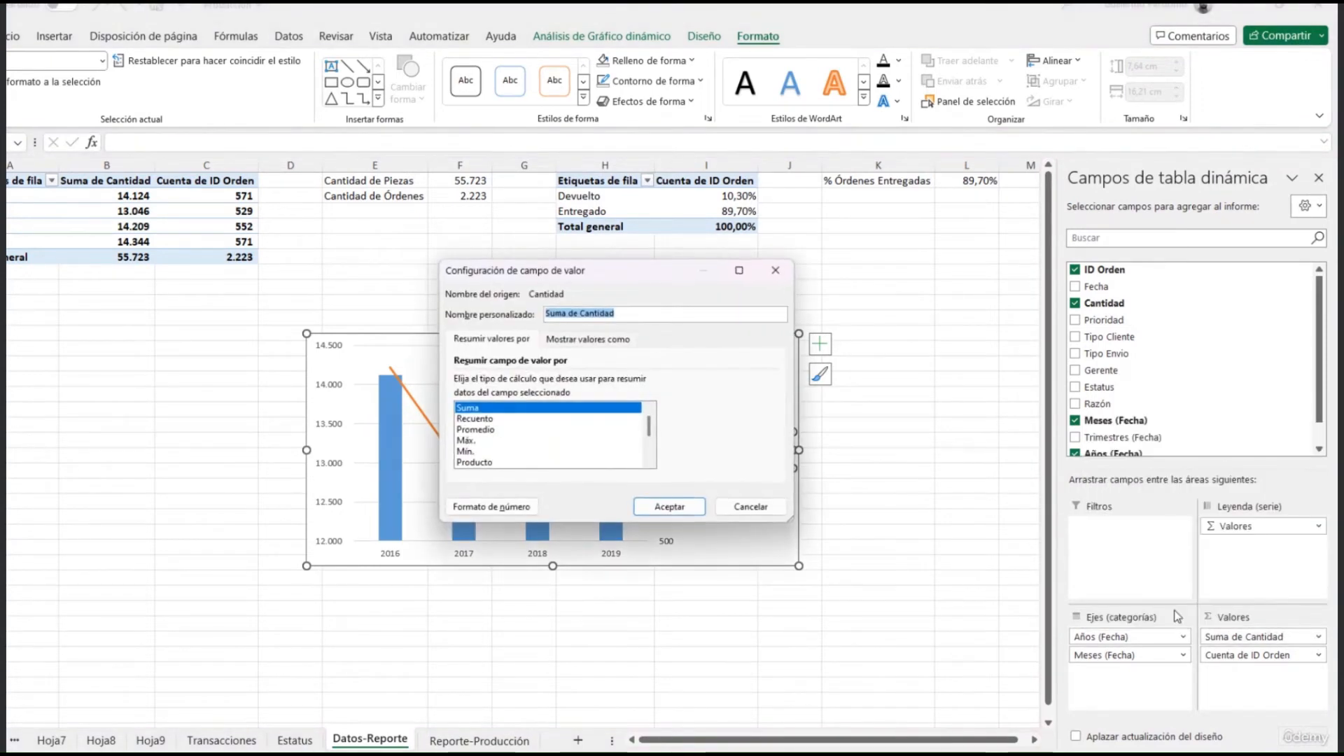
{"action": "type", "text": "Piezas"}
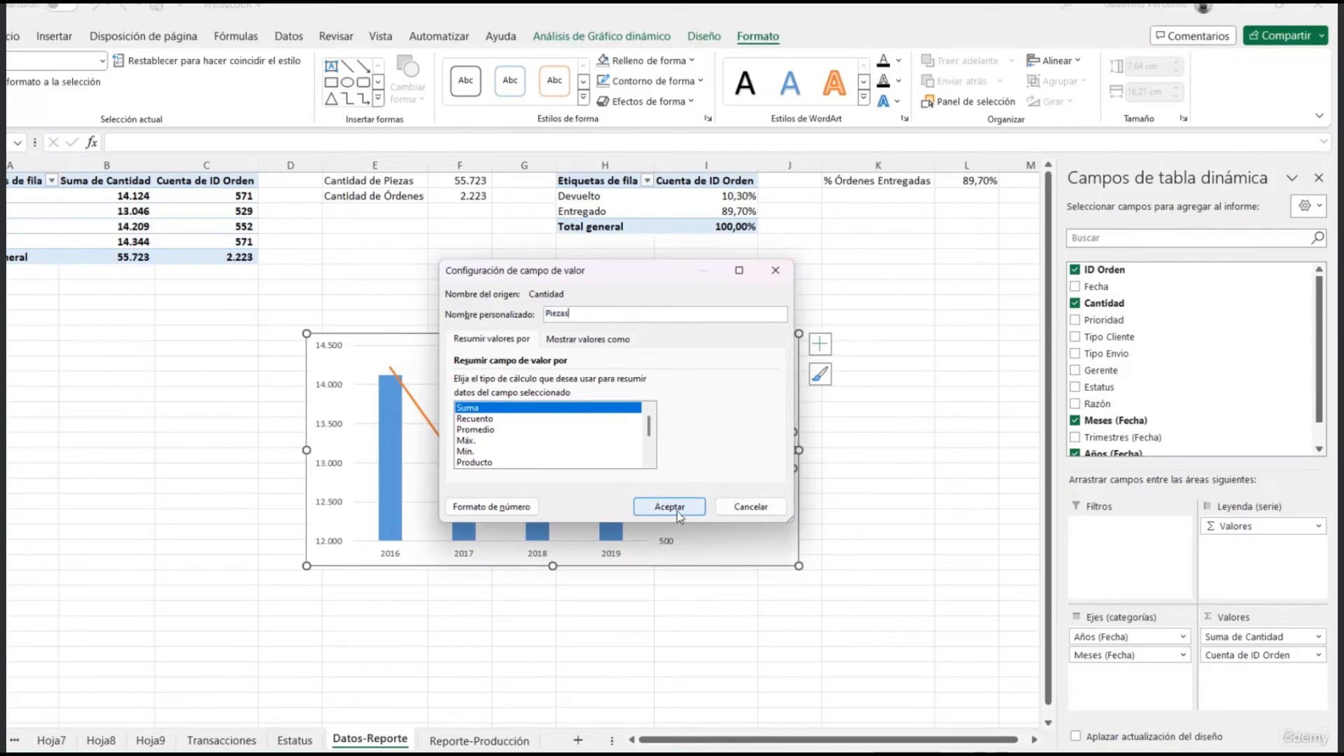
{"action": "left_click", "coordinate": [669, 507]}
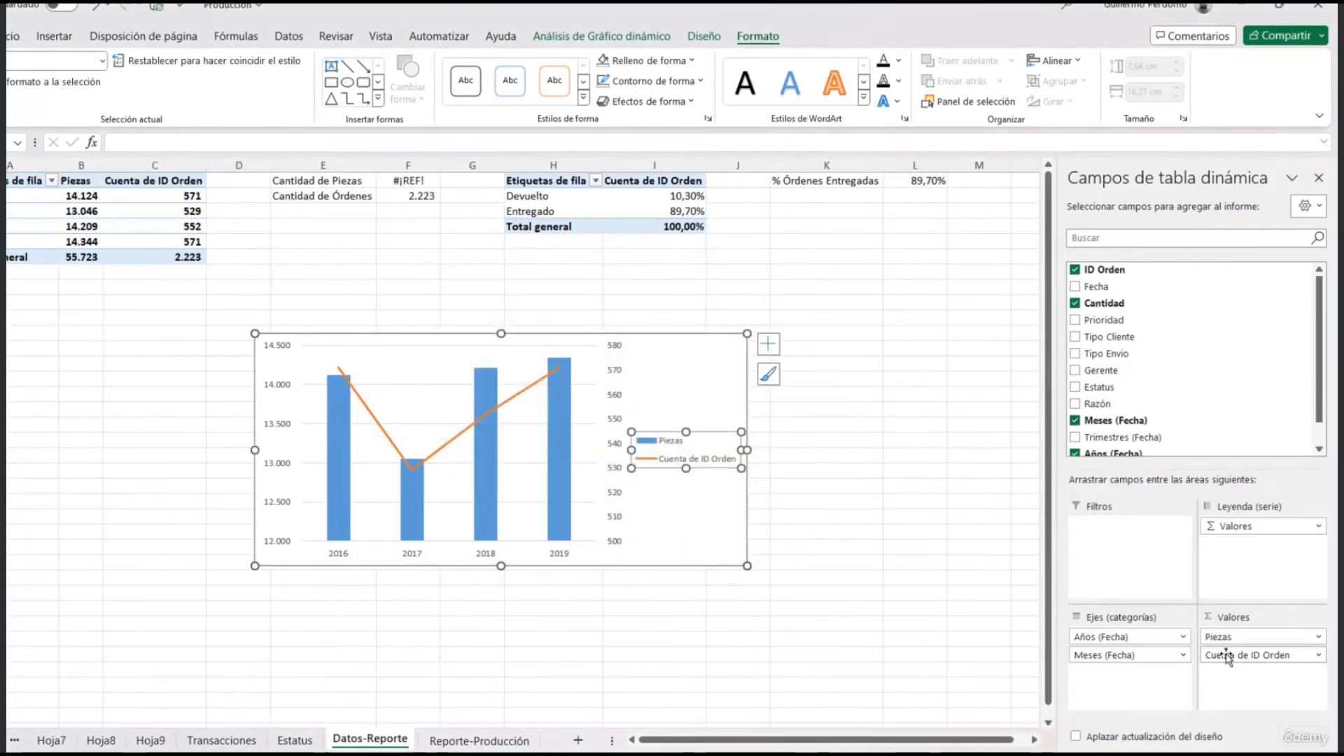
Step: Rename the Cuenta de ID Orden value field as "Órdenes"
{"action": "left_click", "coordinate": [1314, 655]}
{"action": "left_click", "coordinate": [1190, 635]}
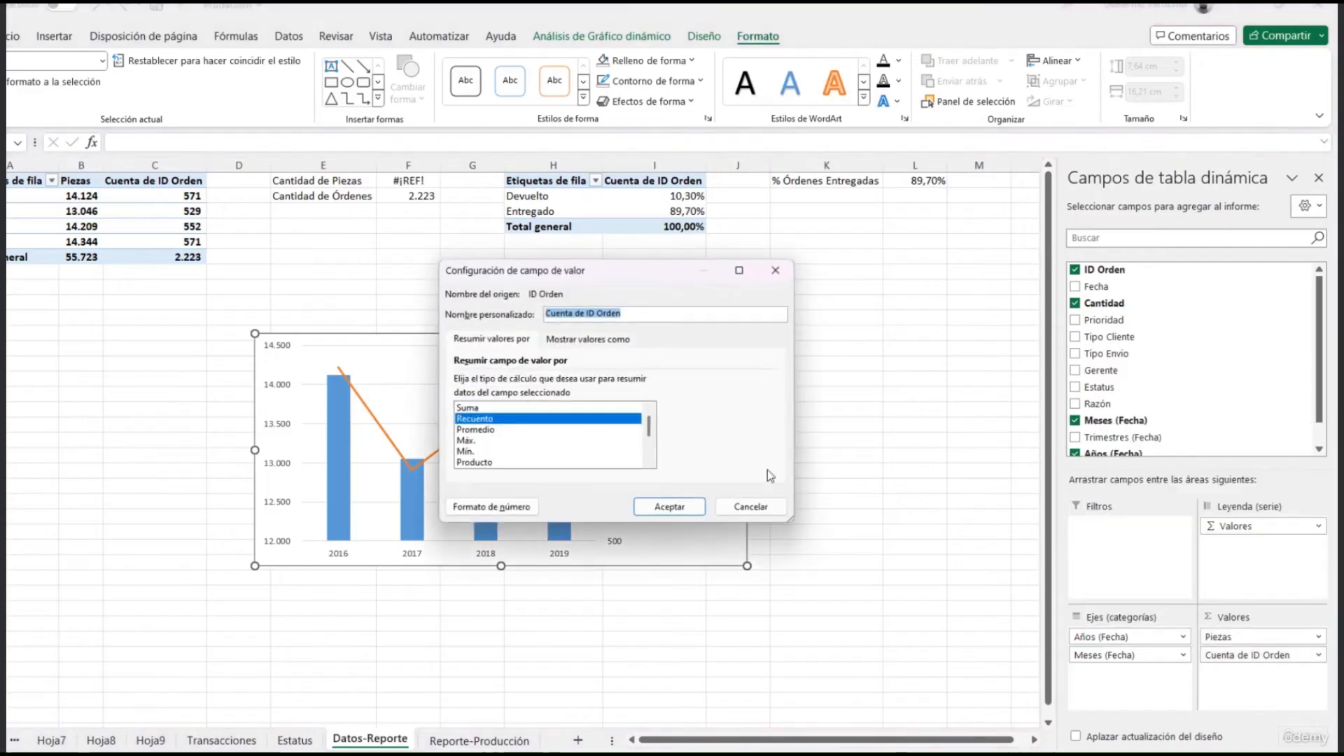
{"action": "type", "text": "Órdenes"}
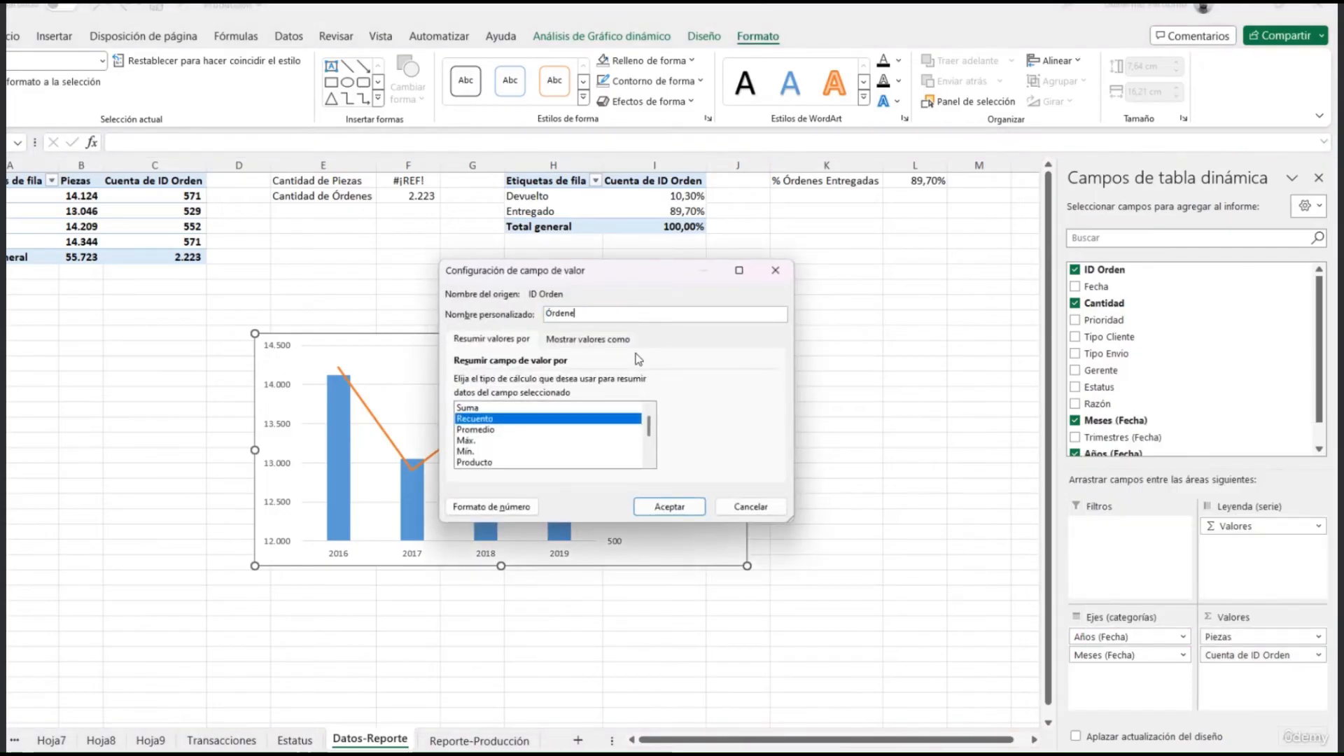
{"action": "left_click", "coordinate": [669, 507]}
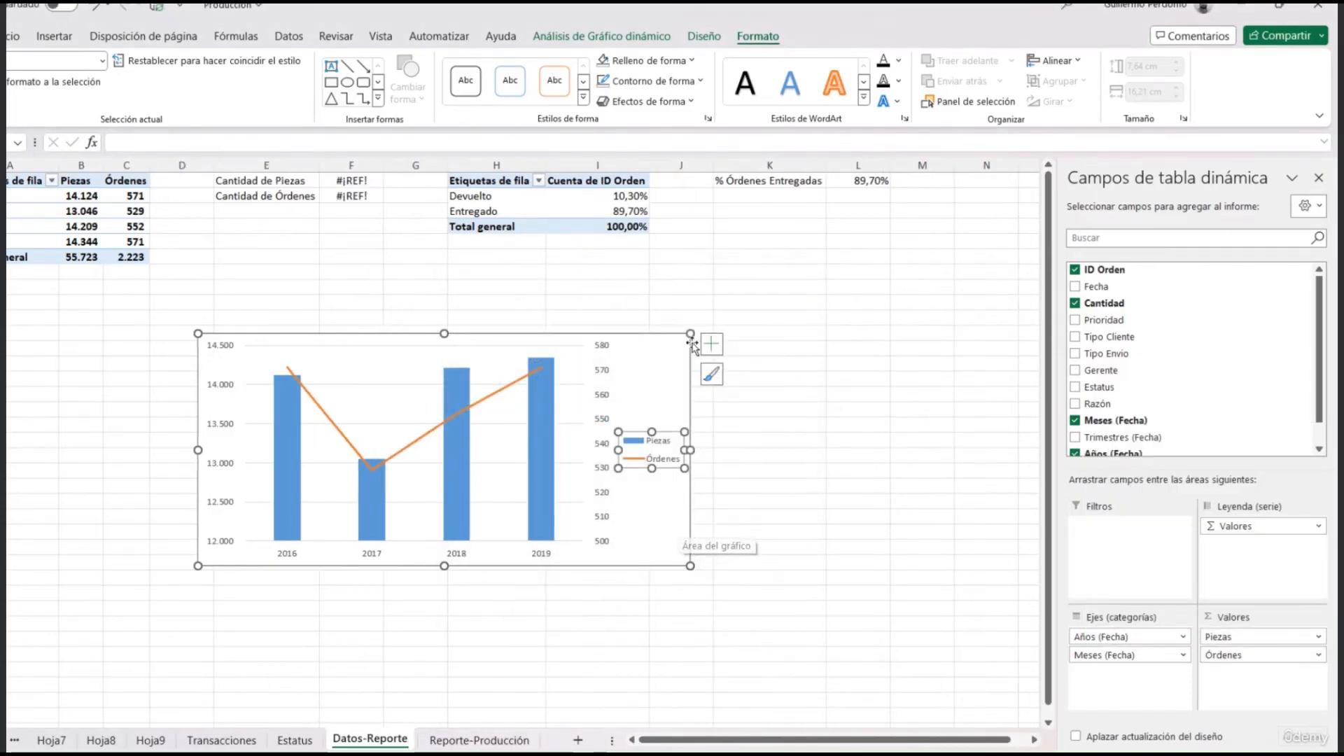
Step: Place the combo chart's legend below the plot area
{"action": "left_click", "coordinate": [710, 344]}
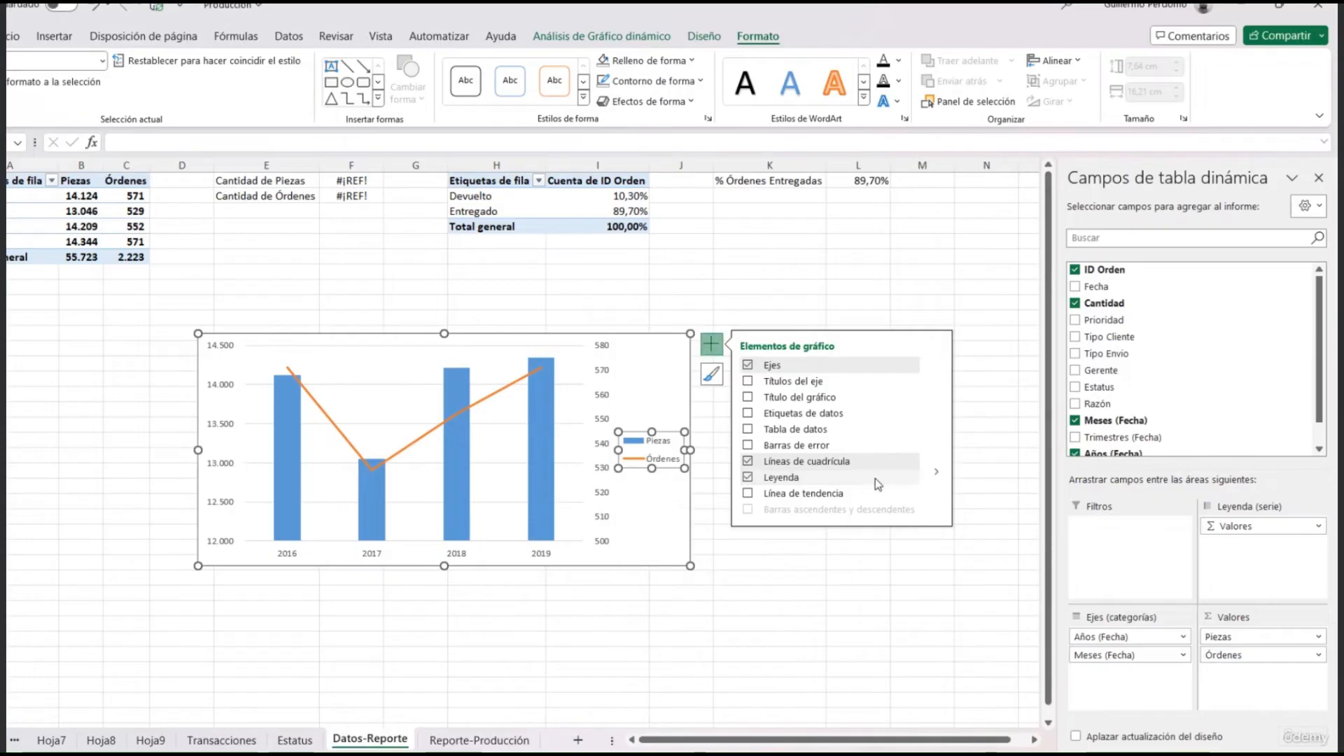
{"action": "left_click", "coordinate": [937, 475]}
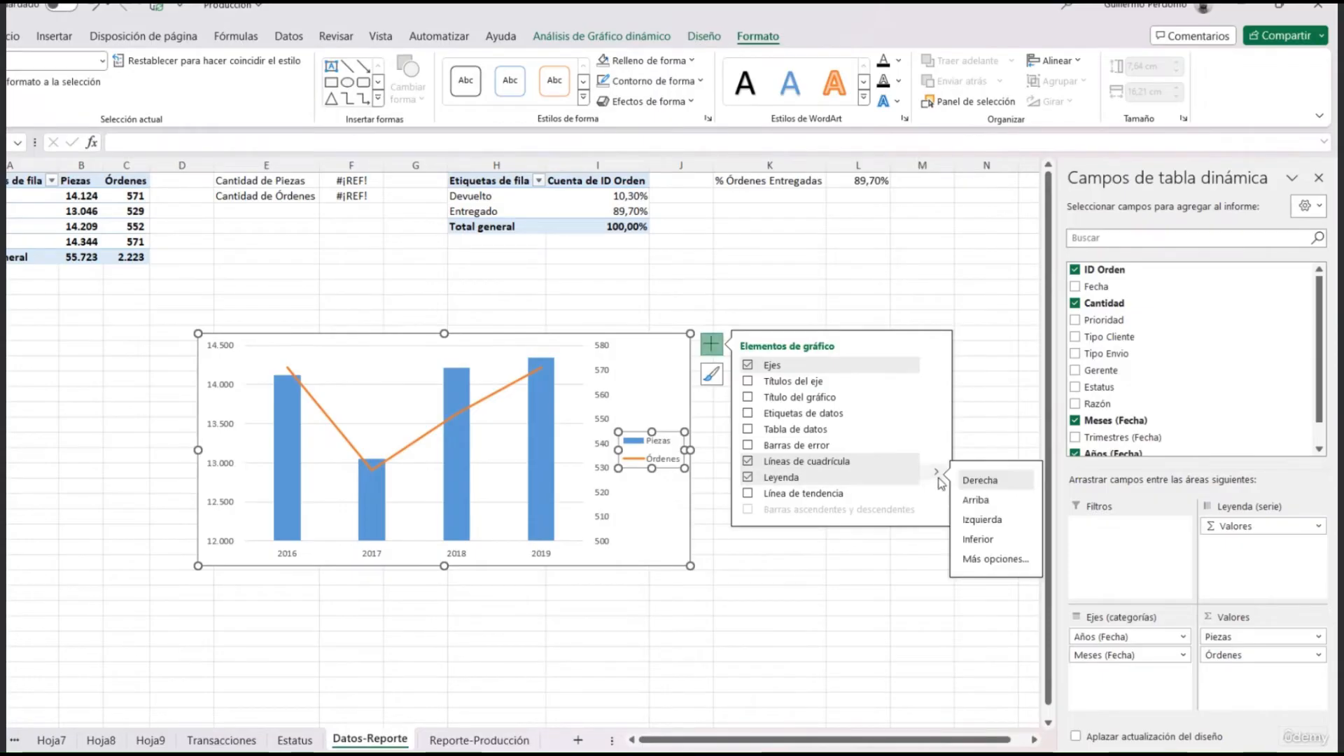
{"action": "left_click", "coordinate": [980, 539]}
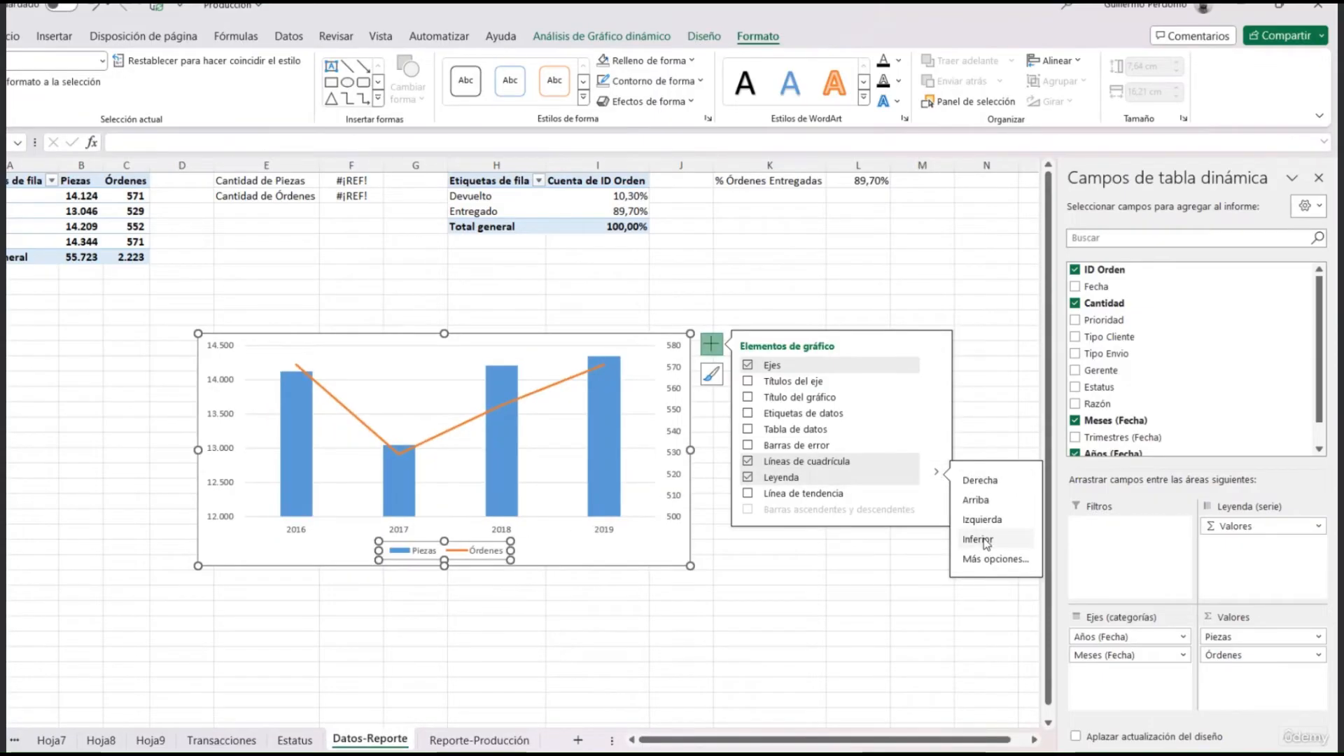
{"action": "left_click", "coordinate": [647, 552]}
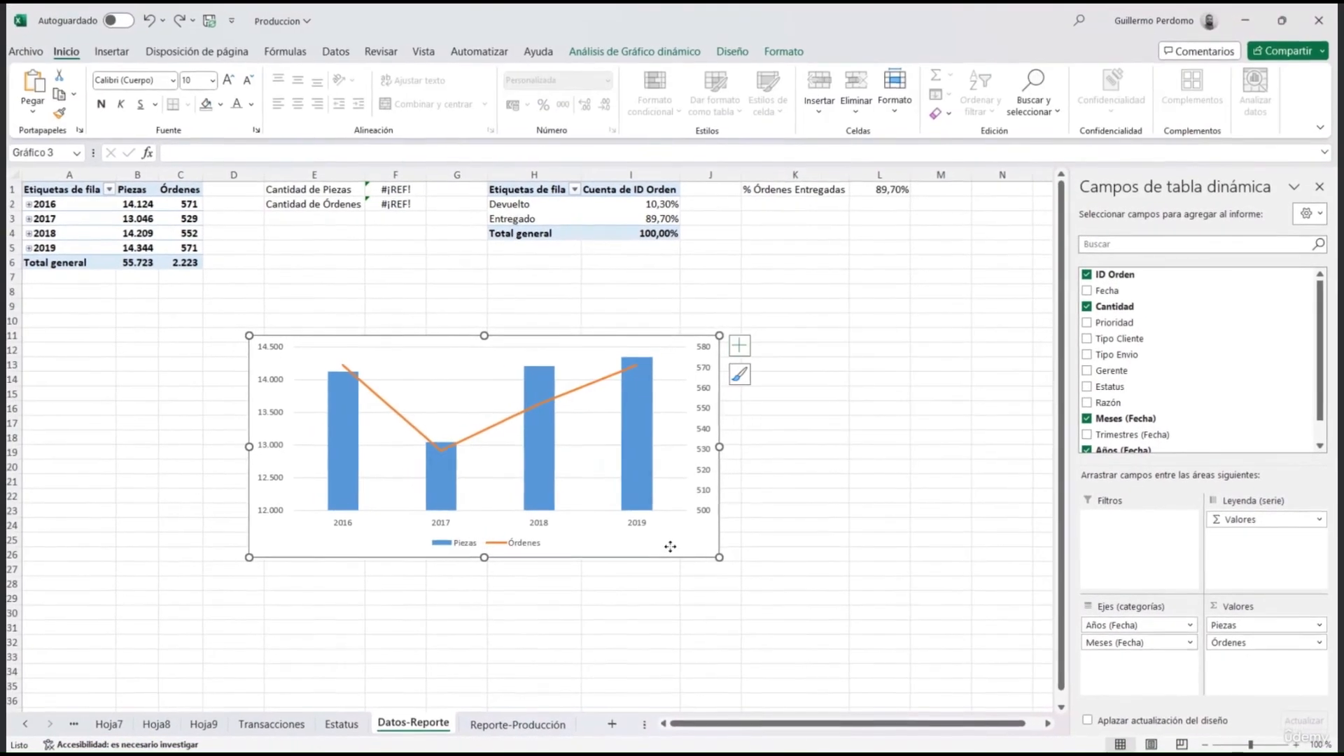
Step: Expand the whole Años field of the yearly pivot table down to its months
{"action": "left_click", "coordinate": [67, 204]}
{"action": "right_click", "coordinate": [67, 205]}
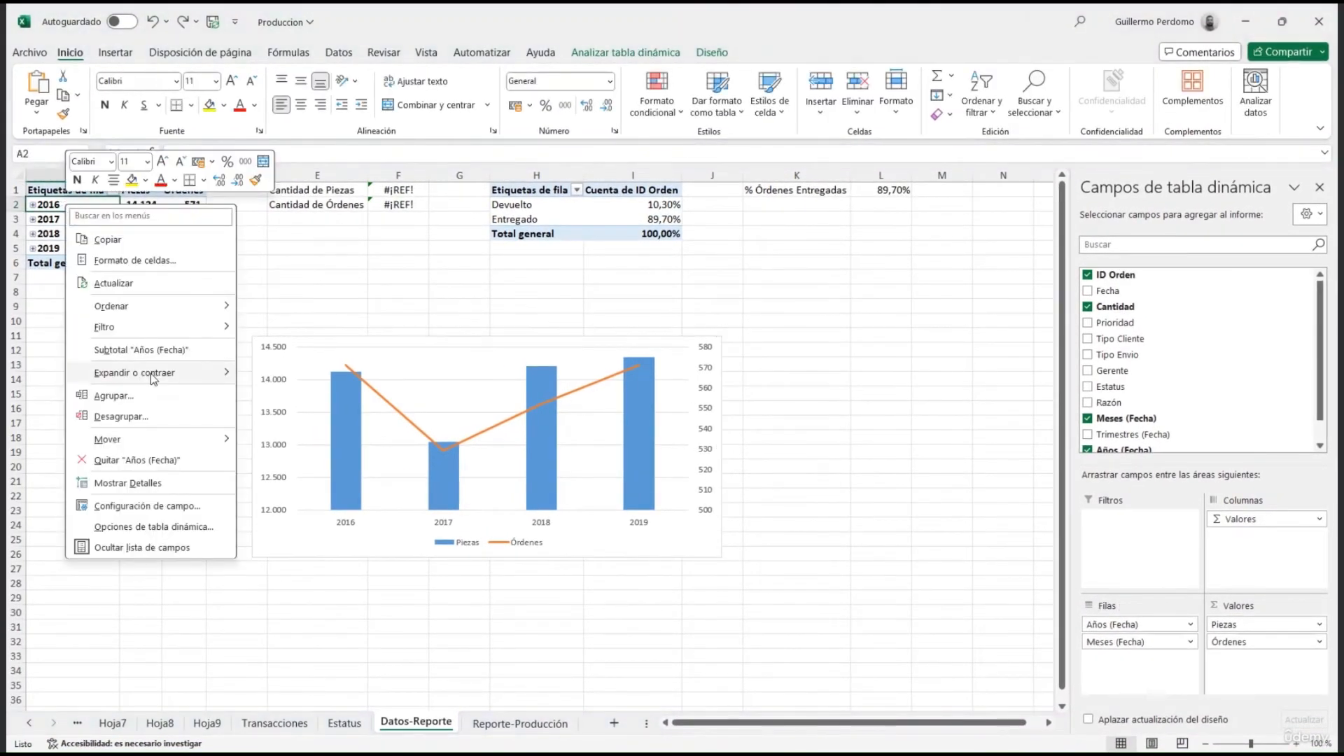
{"action": "mouse_move", "coordinate": [150, 373]}
{"action": "left_click", "coordinate": [295, 415]}
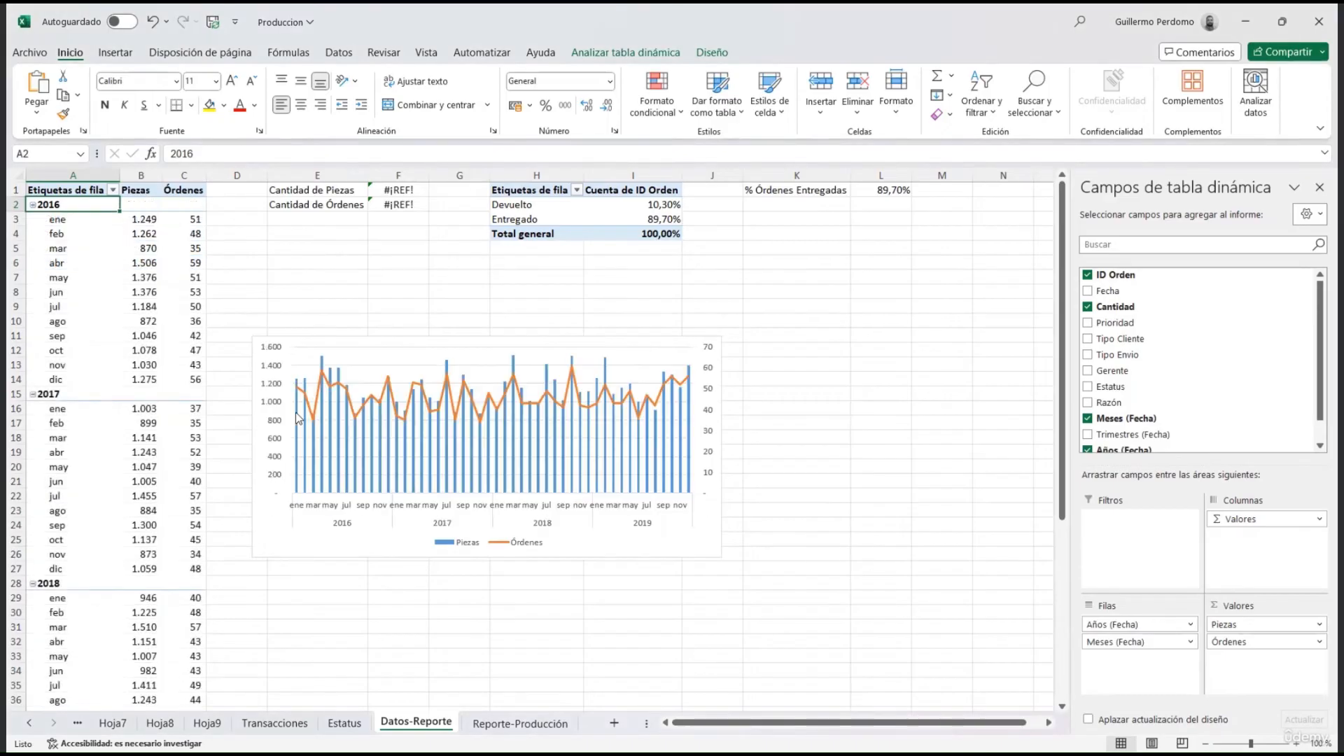
Step: Move the combo chart to the Reporte-Producción sheet and fit it inside the panel beside the total cards
{"action": "left_click", "coordinate": [642, 544]}
{"action": "key", "text": "Delete"}
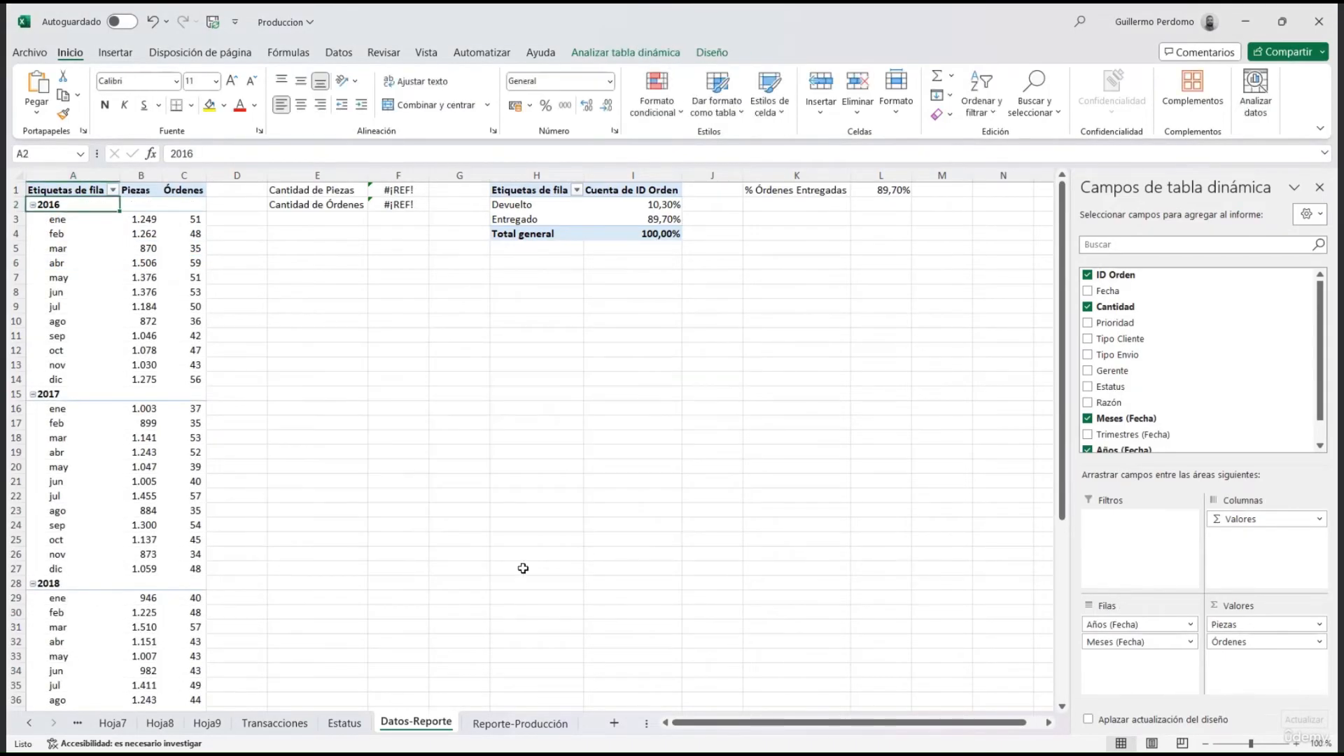
{"action": "left_click", "coordinate": [520, 723]}
{"action": "key", "text": "ctrl+v"}
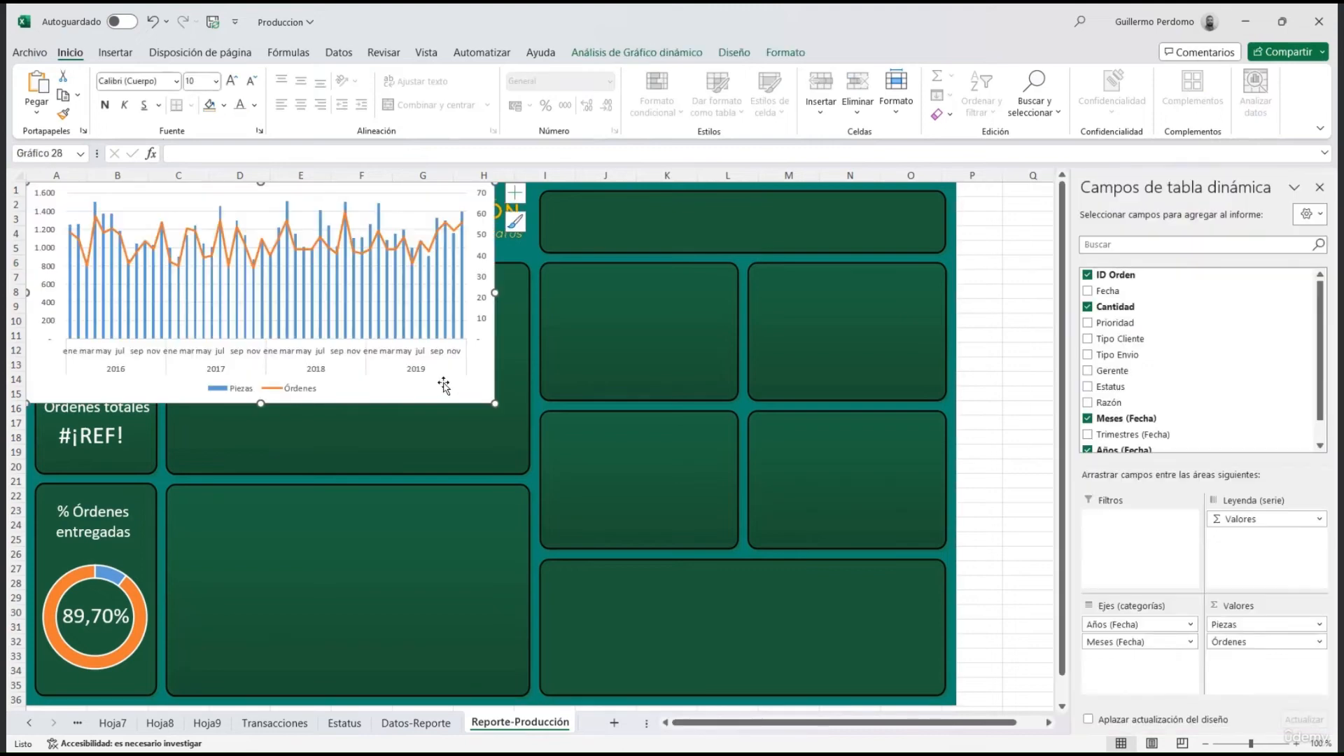
{"action": "left_click_drag", "start_coordinate": [443, 384], "coordinate": [520, 470]}
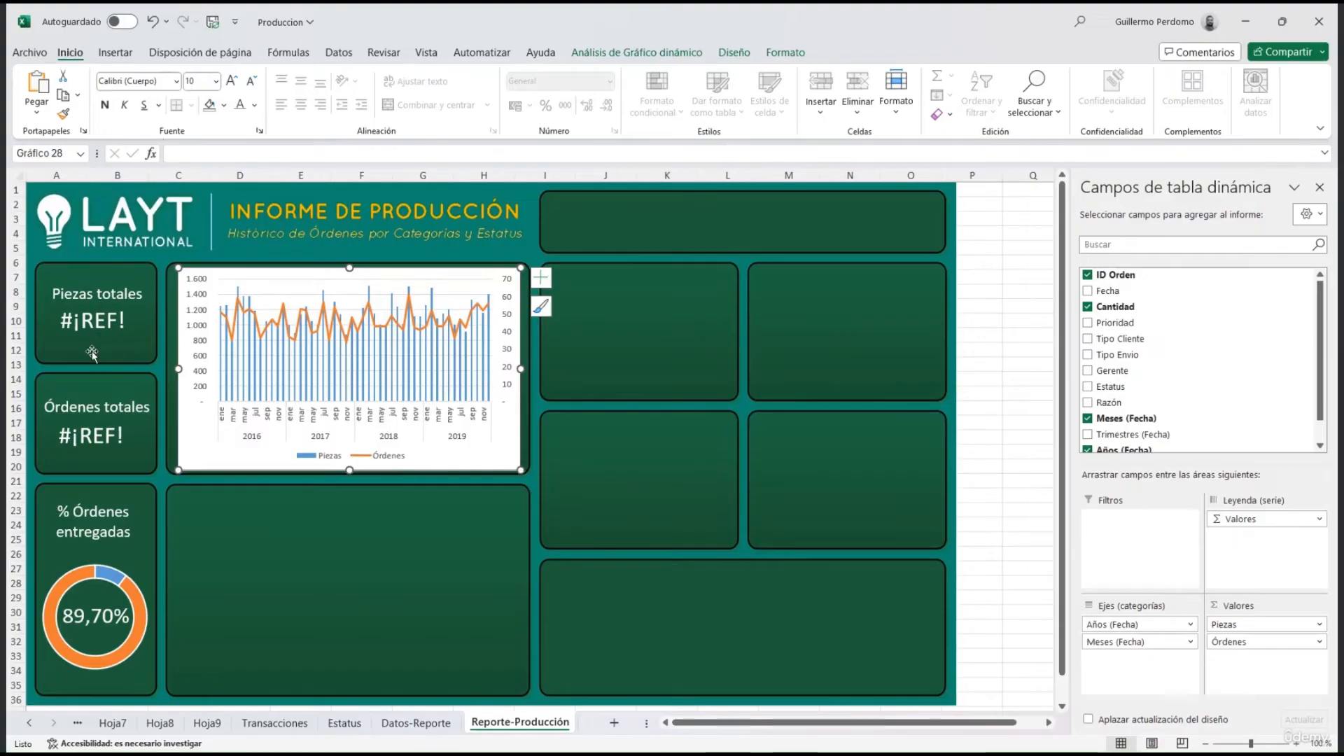
Step: On the Datos-Reporte sheet, change the field name in cell F1's IMPORTARDATOSDINAMICOS formula to "Piezas"
{"action": "left_click", "coordinate": [424, 727]}
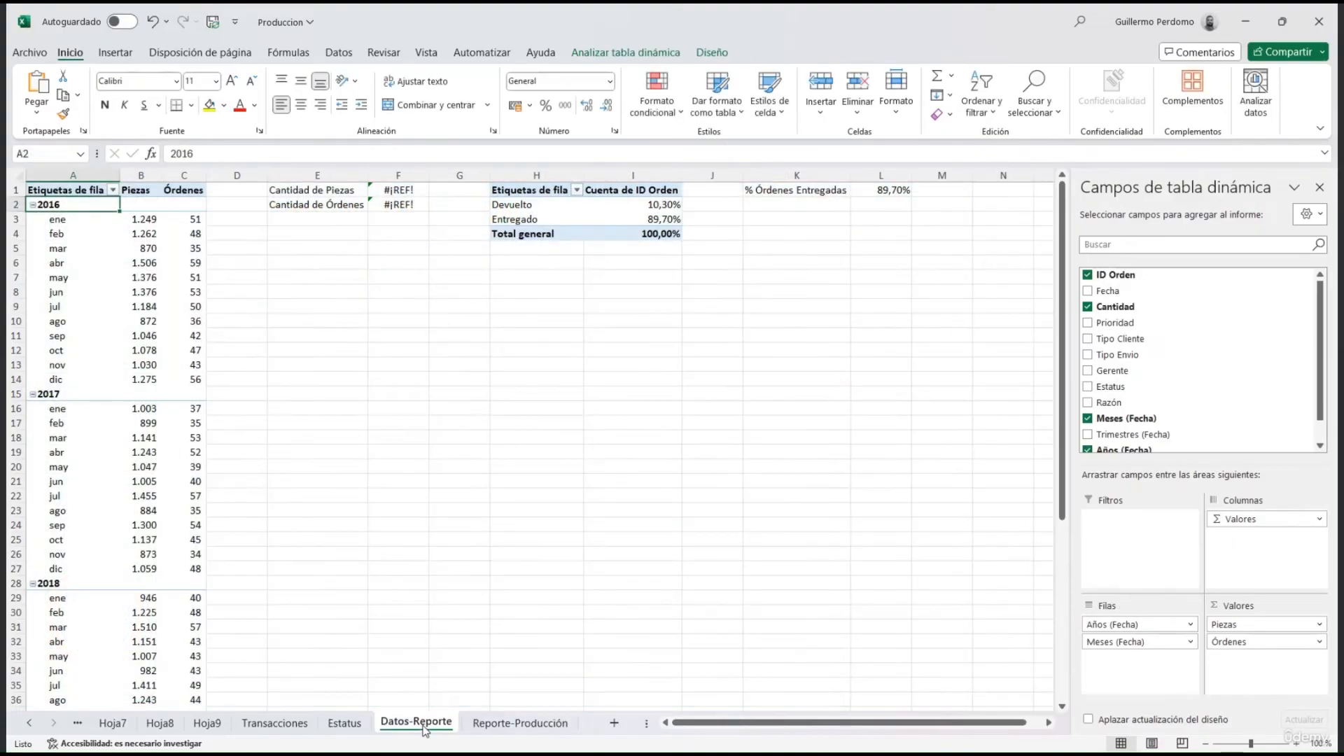
{"action": "left_click", "coordinate": [393, 189]}
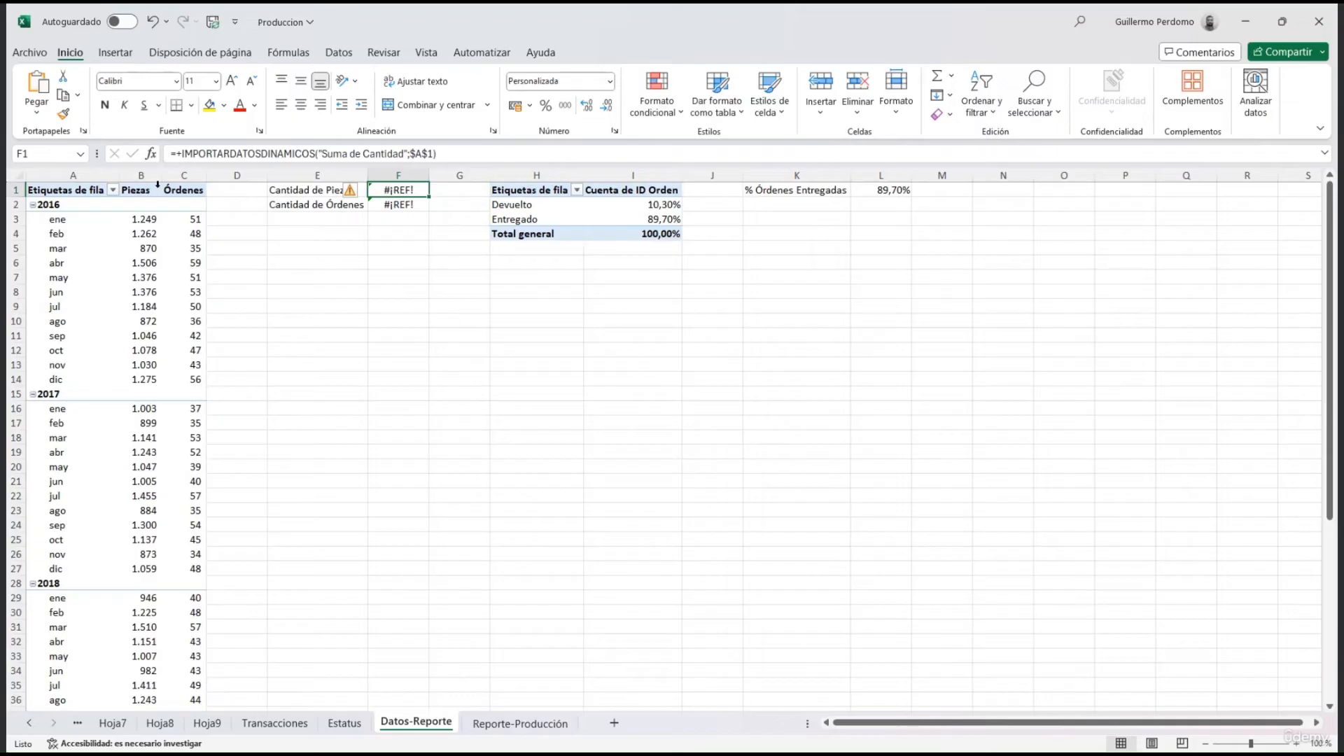
{"action": "left_click", "coordinate": [404, 153]}
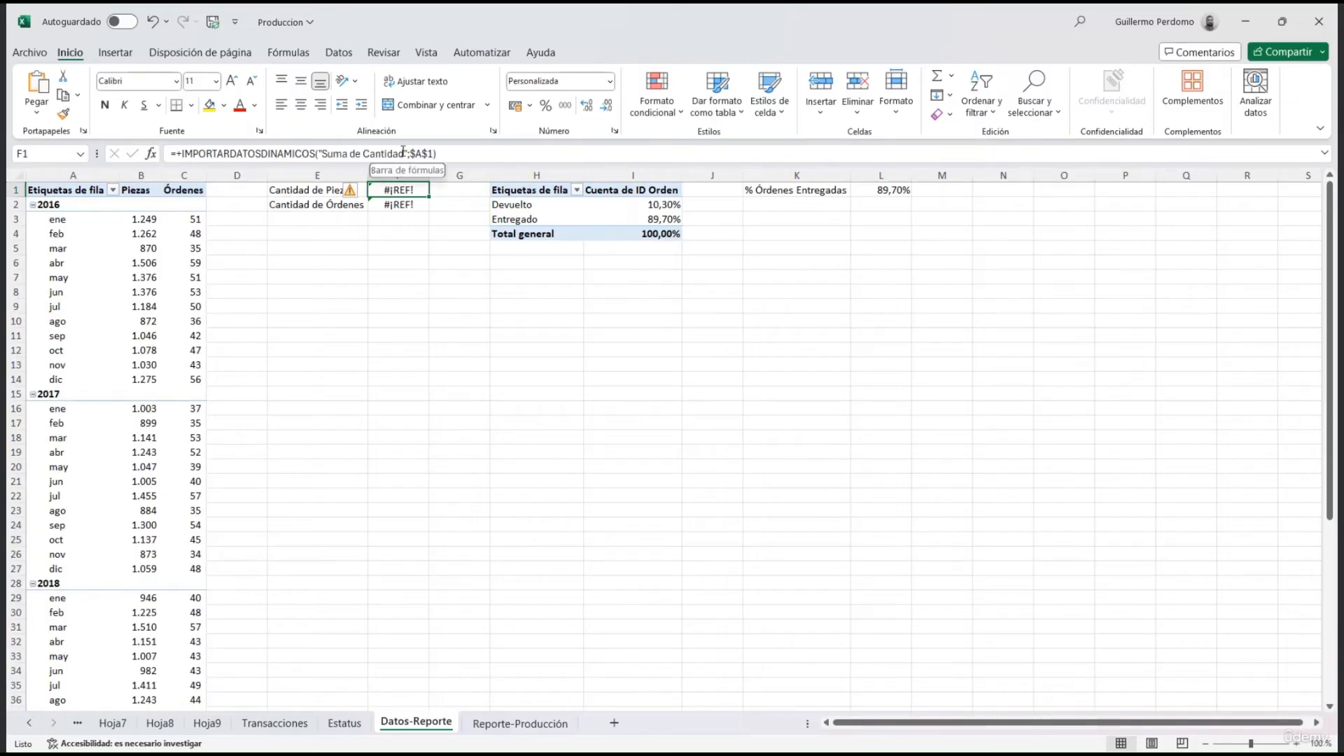
{"action": "key", "text": "BackSpace"}
{"action": "key", "text": "BackSpace"}
{"action": "key", "text": "BackSpace"}
{"action": "key", "text": "BackSpace"}
{"action": "key", "text": "BackSpace"}
{"action": "key", "text": "BackSpace"}
{"action": "key", "text": "BackSpace"}
{"action": "key", "text": "BackSpace"}
{"action": "key", "text": "BackSpace"}
{"action": "key", "text": "BackSpace"}
{"action": "key", "text": "BackSpace"}
{"action": "key", "text": "BackSpace"}
{"action": "key", "text": "BackSpace"}
{"action": "key", "text": "BackSpace"}
{"action": "key", "text": "BackSpace"}
{"action": "key", "text": "BackSpace"}
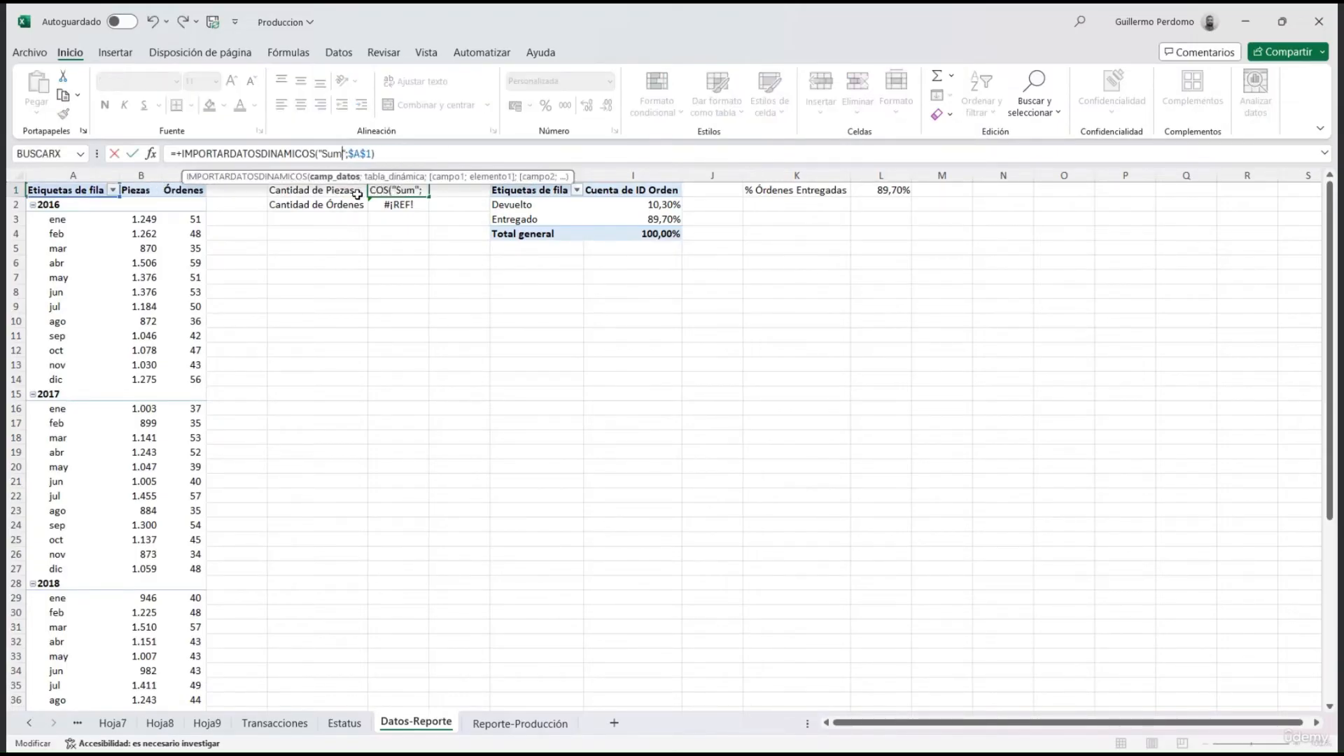
{"action": "type", "text": "Piezas"}
{"action": "key", "text": "Return"}
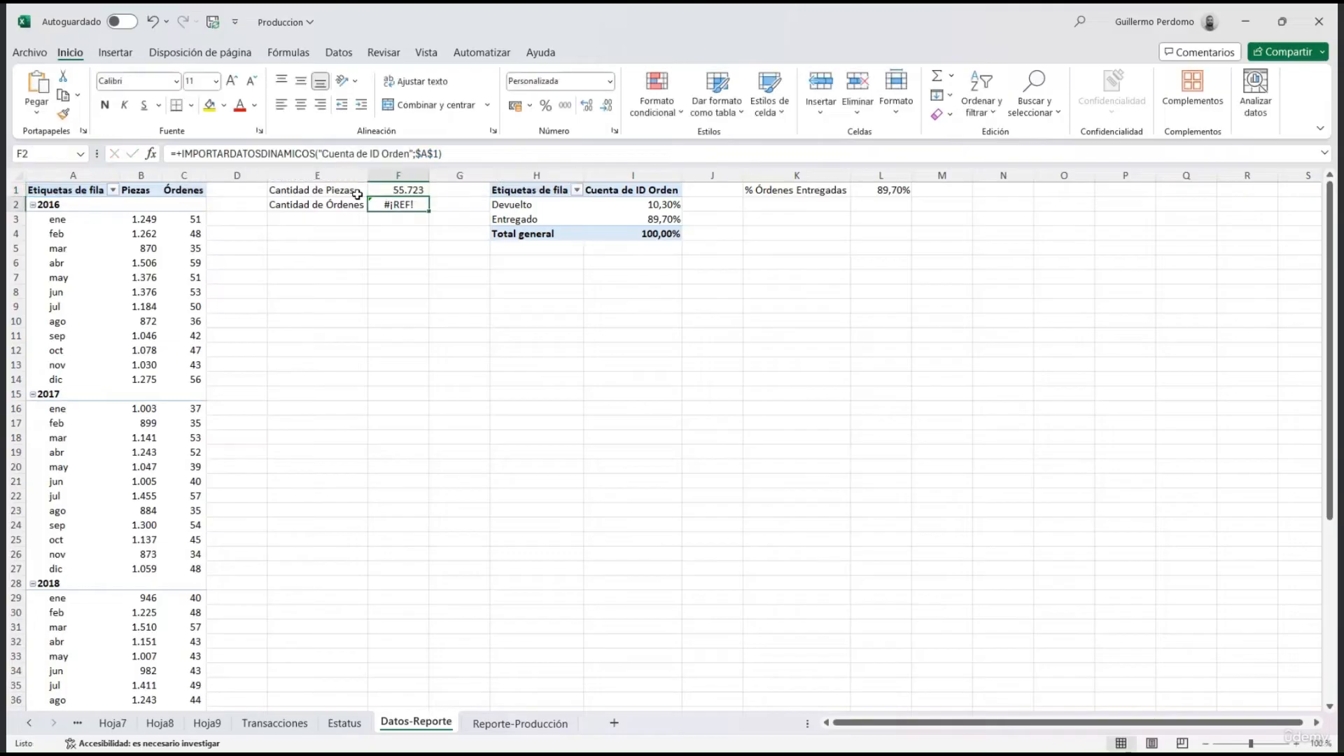
Step: Change the field name in cell F2's IMPORTARDATOSDINAMICOS formula to "Órdenes" and check the total cards on Reporte-Producción
{"action": "left_click", "coordinate": [417, 153]}
{"action": "key", "text": "BackSpace"}
{"action": "key", "text": "BackSpace"}
{"action": "key", "text": "BackSpace"}
{"action": "key", "text": "BackSpace"}
{"action": "key", "text": "BackSpace"}
{"action": "key", "text": "BackSpace"}
{"action": "key", "text": "BackSpace"}
{"action": "key", "text": "BackSpace"}
{"action": "key", "text": "BackSpace"}
{"action": "key", "text": "BackSpace"}
{"action": "key", "text": "BackSpace"}
{"action": "key", "text": "BackSpace"}
{"action": "key", "text": "BackSpace"}
{"action": "key", "text": "BackSpace"}
{"action": "key", "text": "BackSpace"}
{"action": "key", "text": "BackSpace"}
{"action": "key", "text": "BackSpace"}
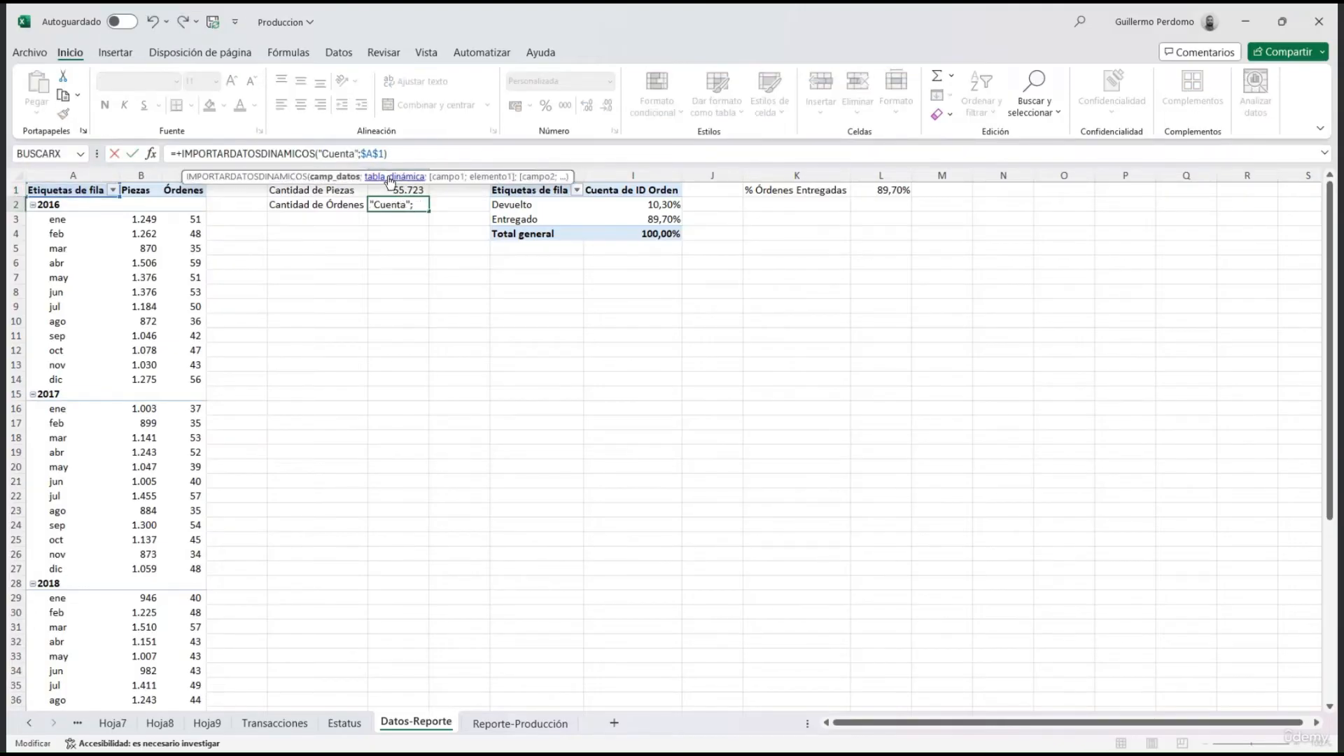
{"action": "key", "text": "BackSpace"}
{"action": "type", "text": "Órdenes"}
{"action": "key", "text": "Return"}
{"action": "left_click", "coordinate": [490, 721]}
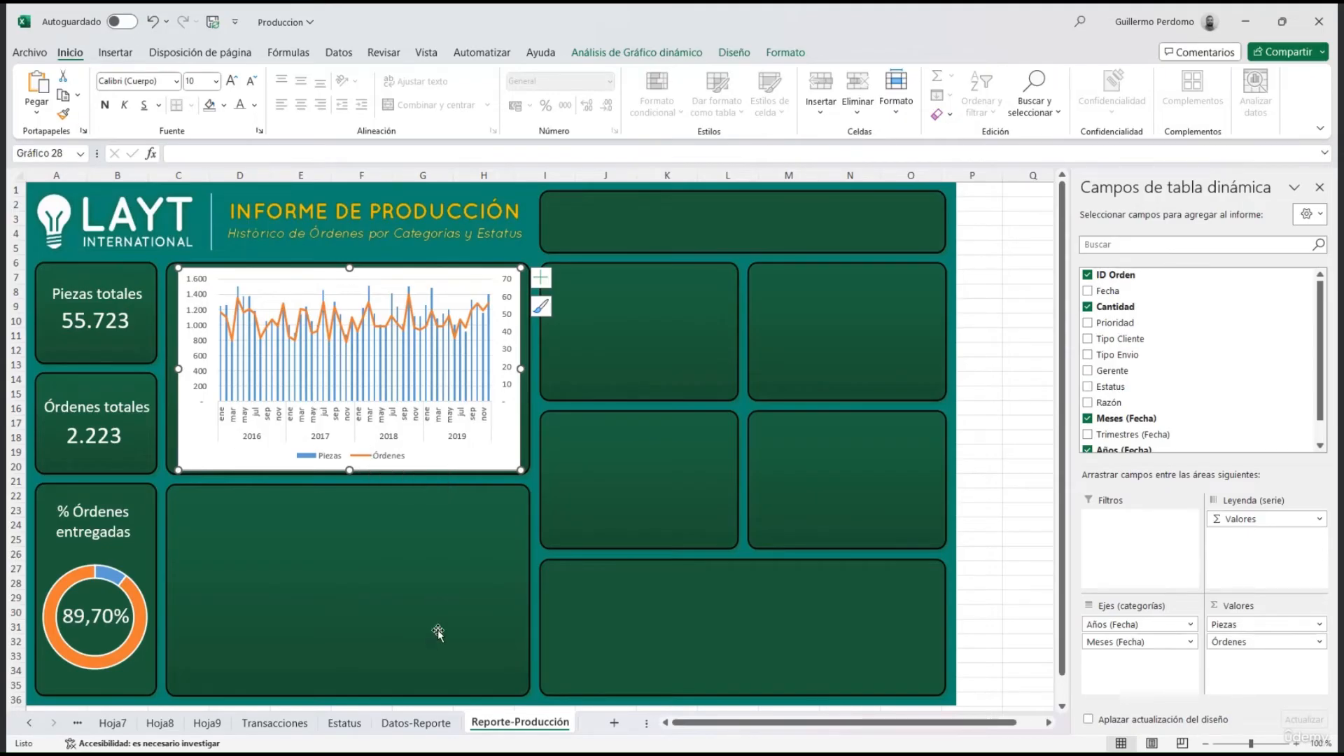
Step: Create a pivot table from TablaTransacciones on the existing Datos-Reporte sheet, placed at cell N1
{"action": "left_click", "coordinate": [274, 723]}
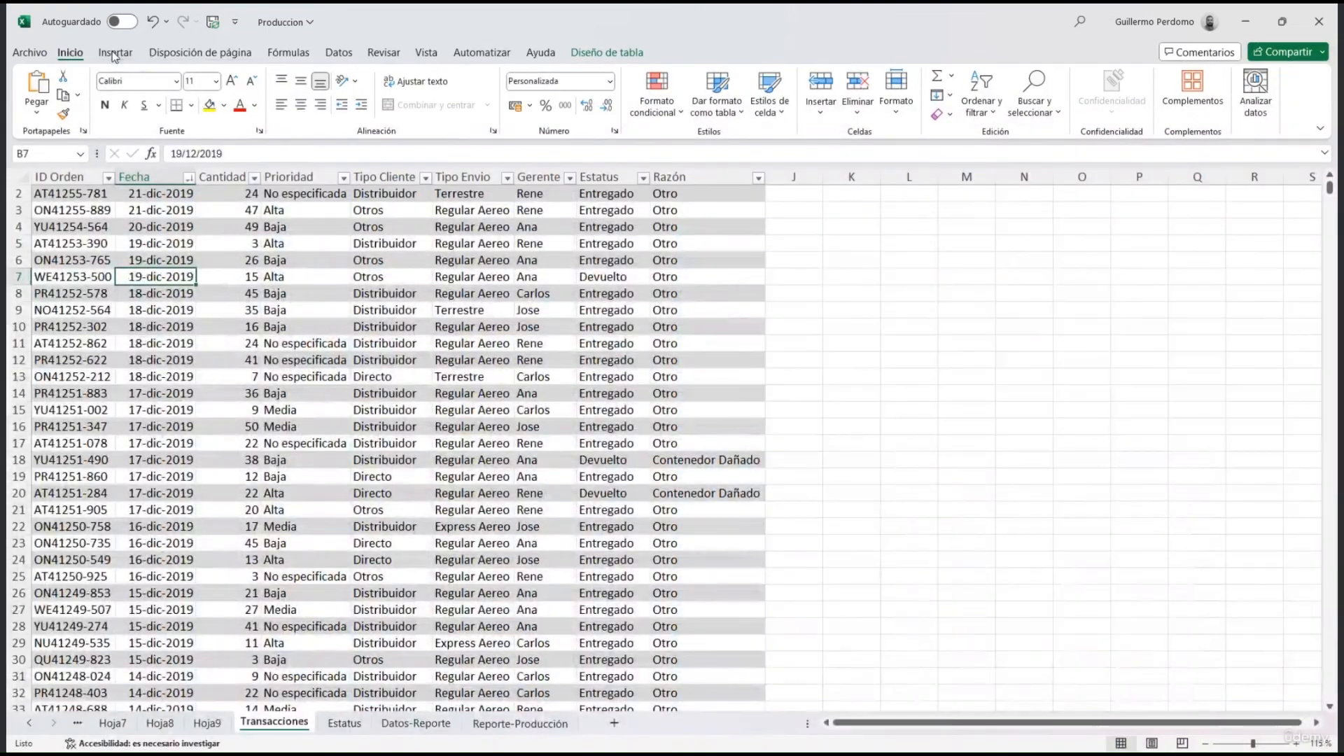
{"action": "left_click", "coordinate": [114, 53]}
{"action": "left_click", "coordinate": [46, 86]}
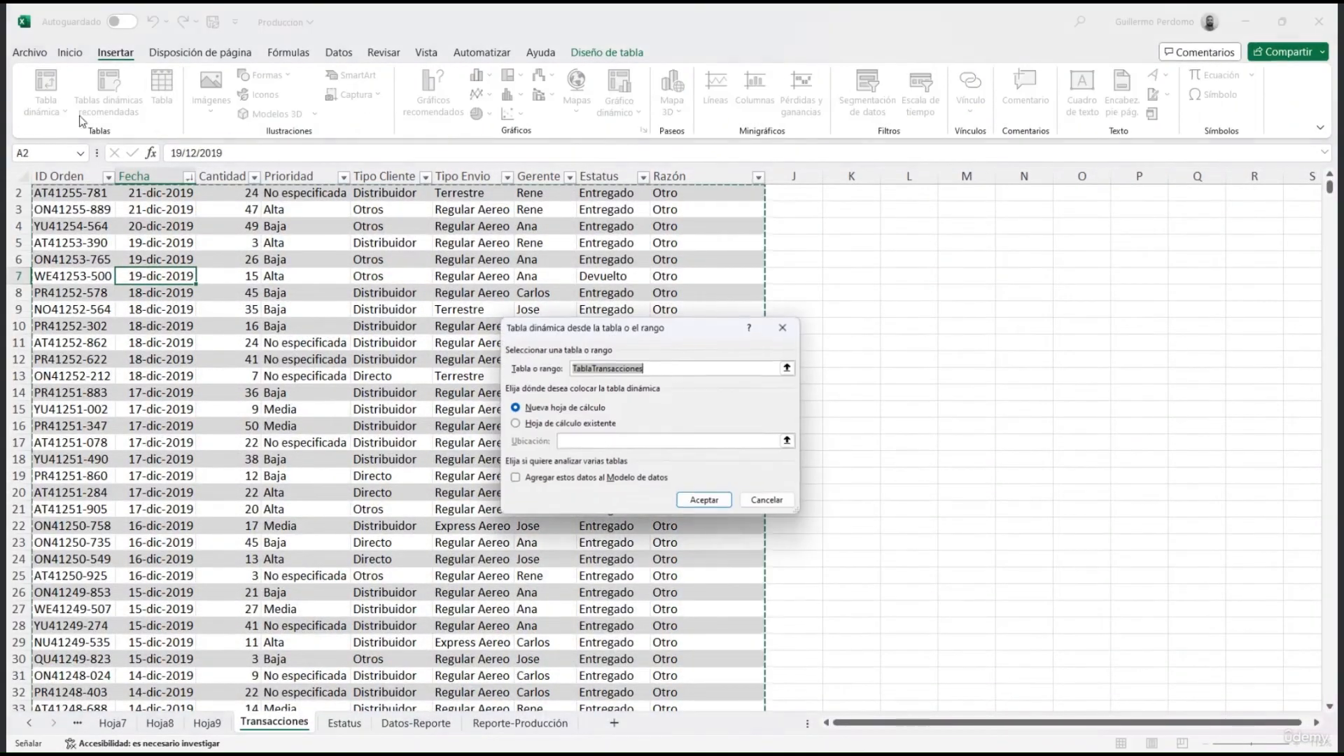
{"action": "left_click", "coordinate": [529, 425]}
{"action": "left_click", "coordinate": [789, 443]}
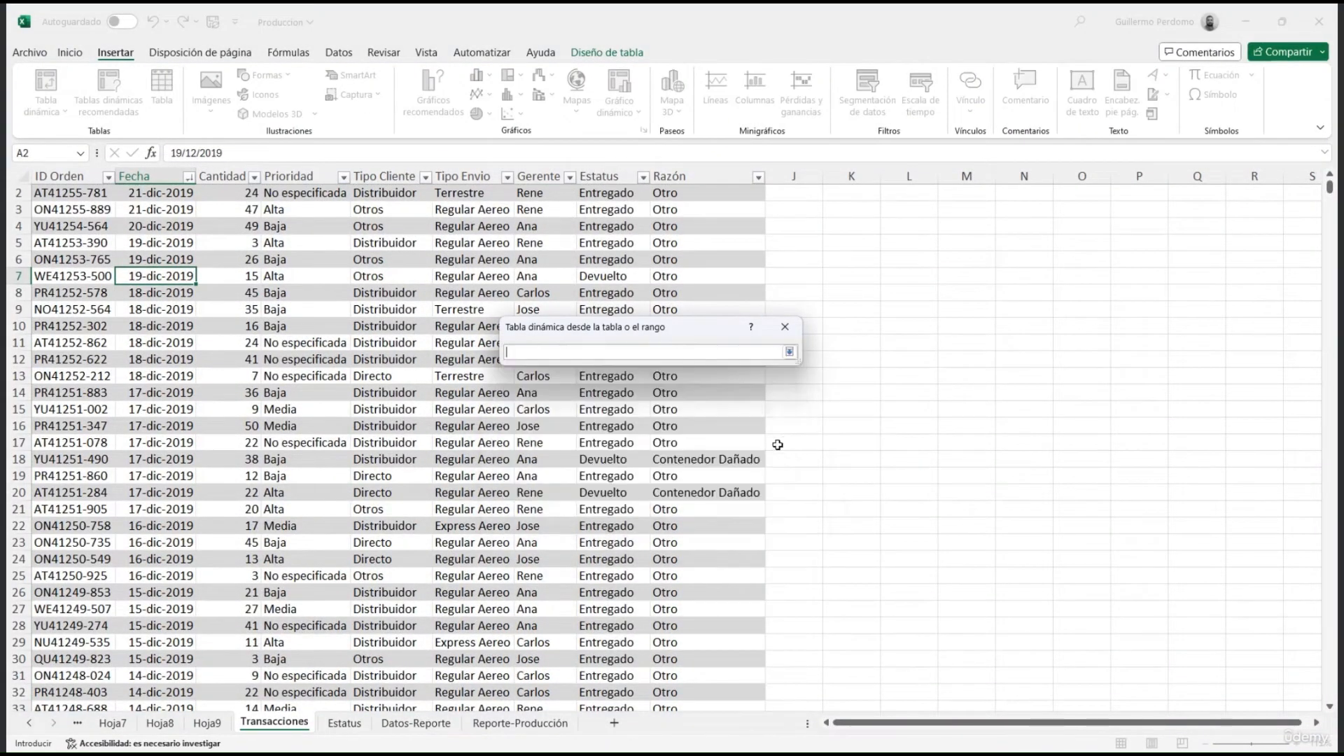
{"action": "left_click", "coordinate": [415, 722]}
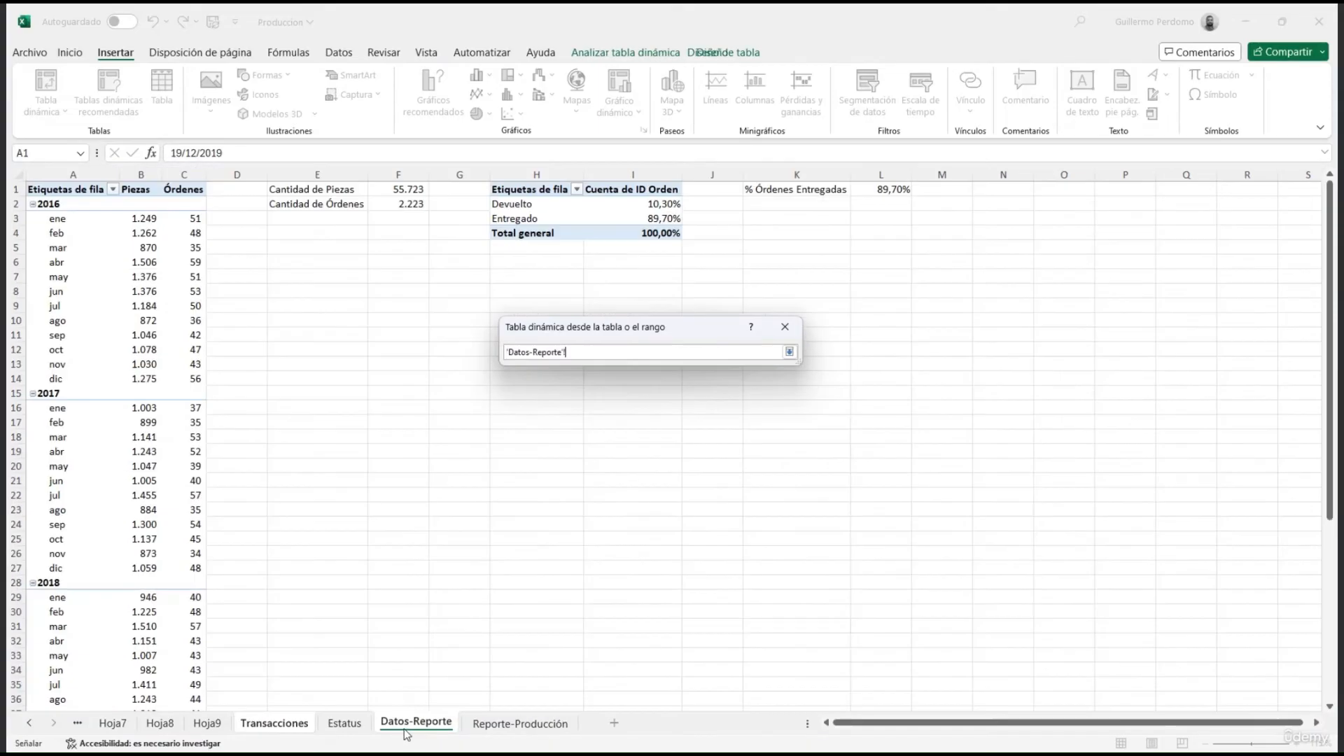
{"action": "left_click", "coordinate": [1020, 194]}
{"action": "key", "text": "Return"}
{"action": "left_click", "coordinate": [713, 503]}
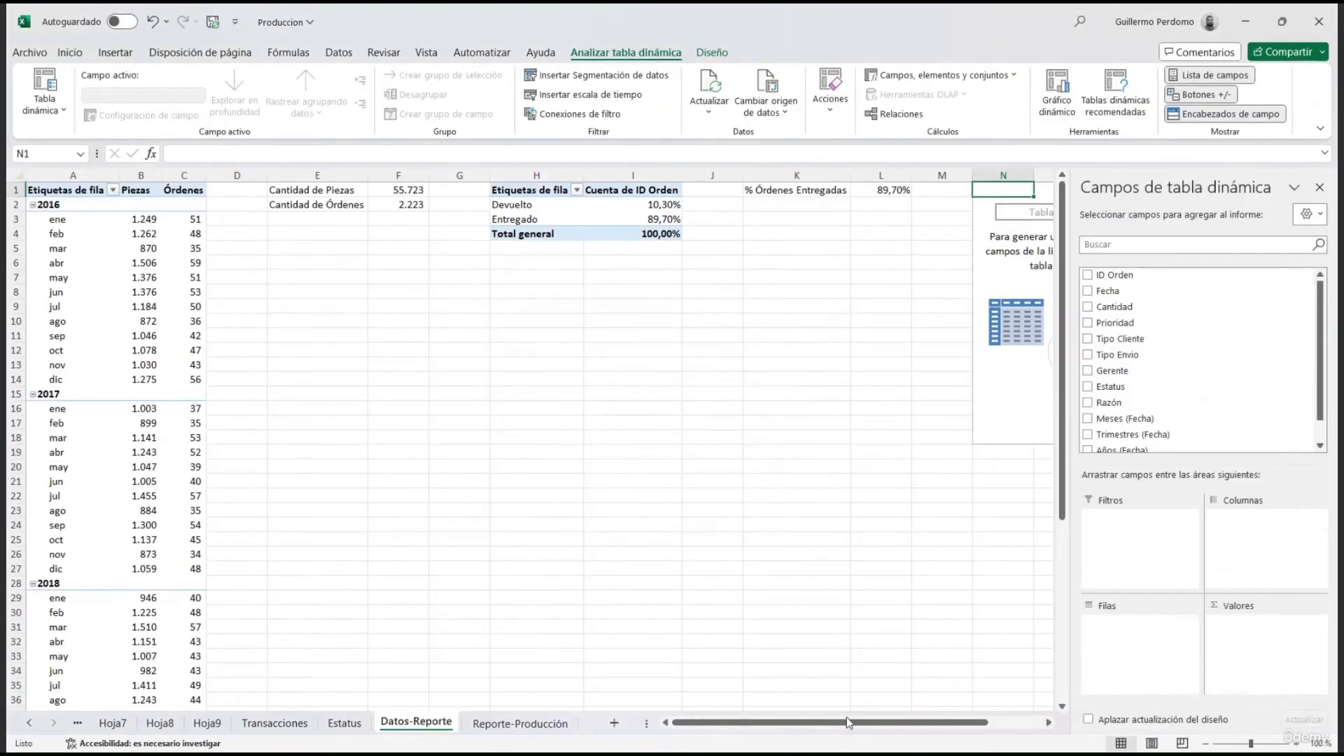
Step: Set up the new pivot table to count ID Orden by month, keeping only Meses (Fecha) as the row field
{"action": "left_click_drag", "start_coordinate": [847, 723], "coordinate": [903, 723]}
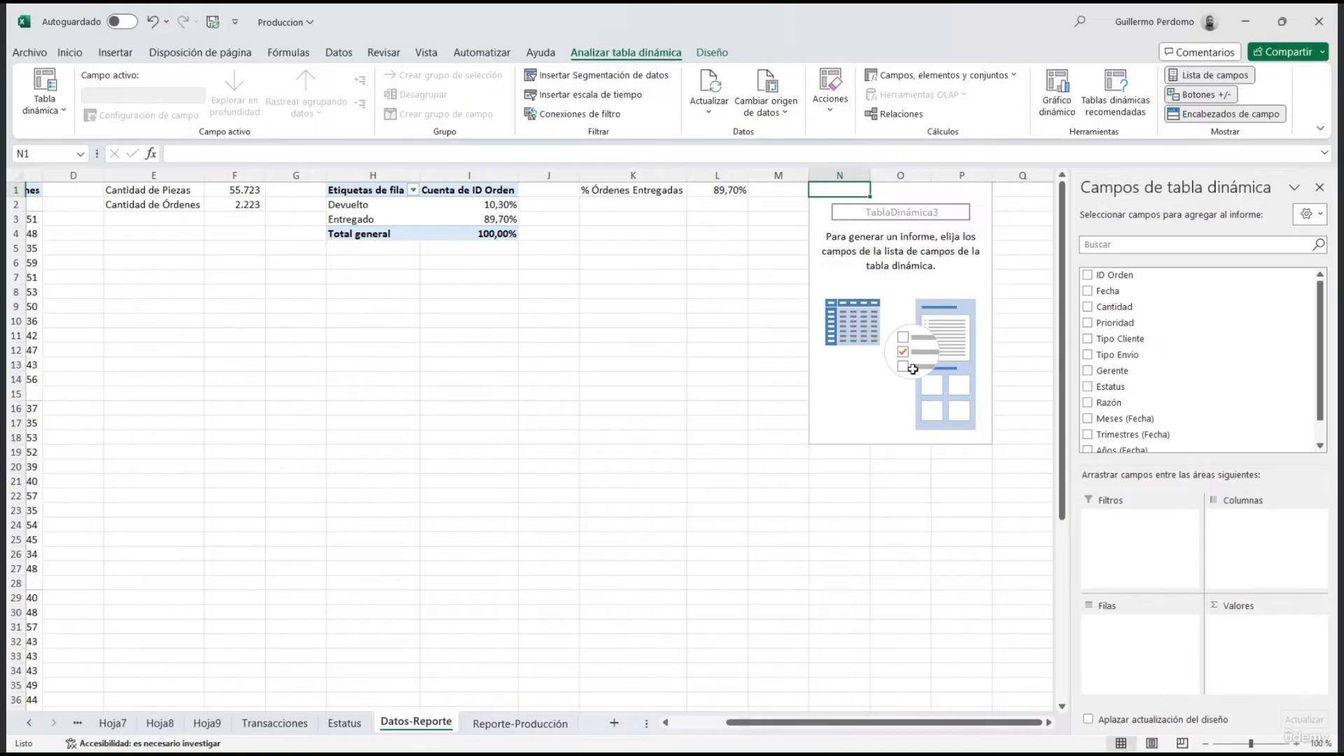
{"action": "left_click_drag", "start_coordinate": [1135, 274], "coordinate": [1247, 630]}
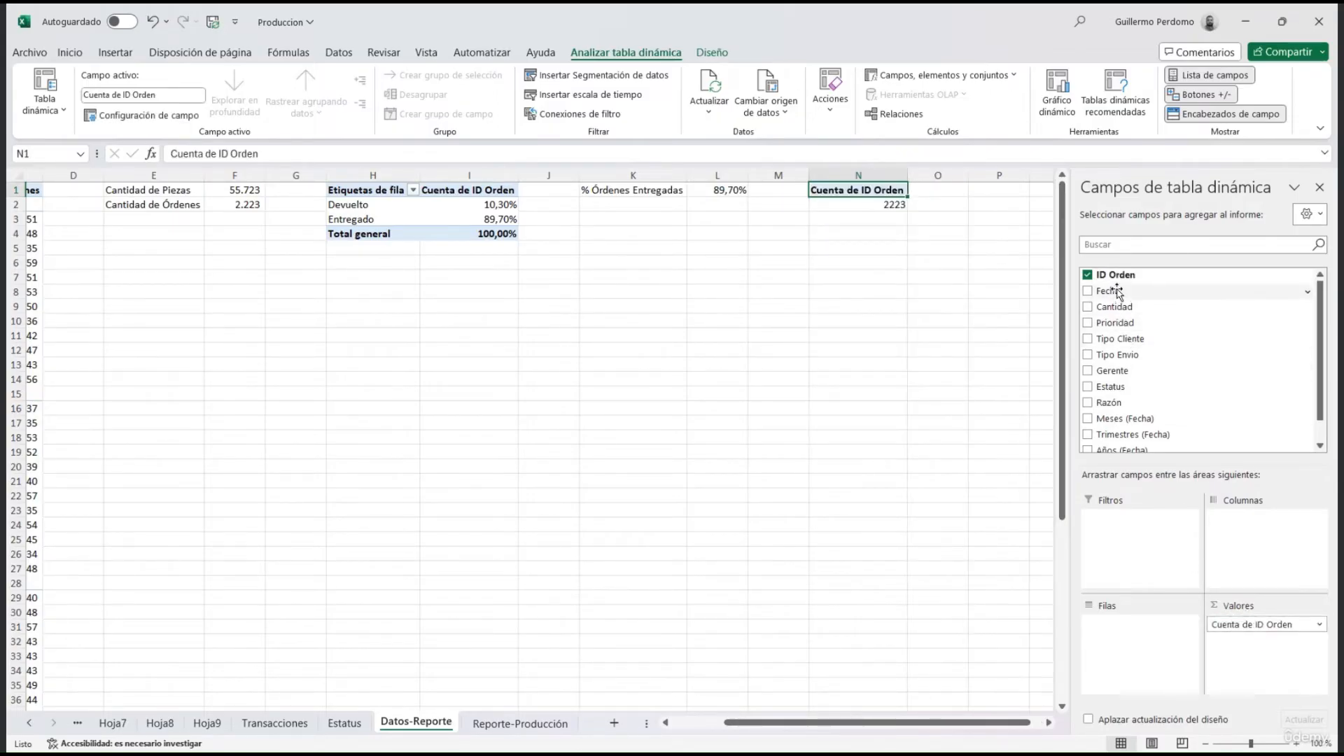
{"action": "left_click_drag", "start_coordinate": [1119, 292], "coordinate": [1126, 641]}
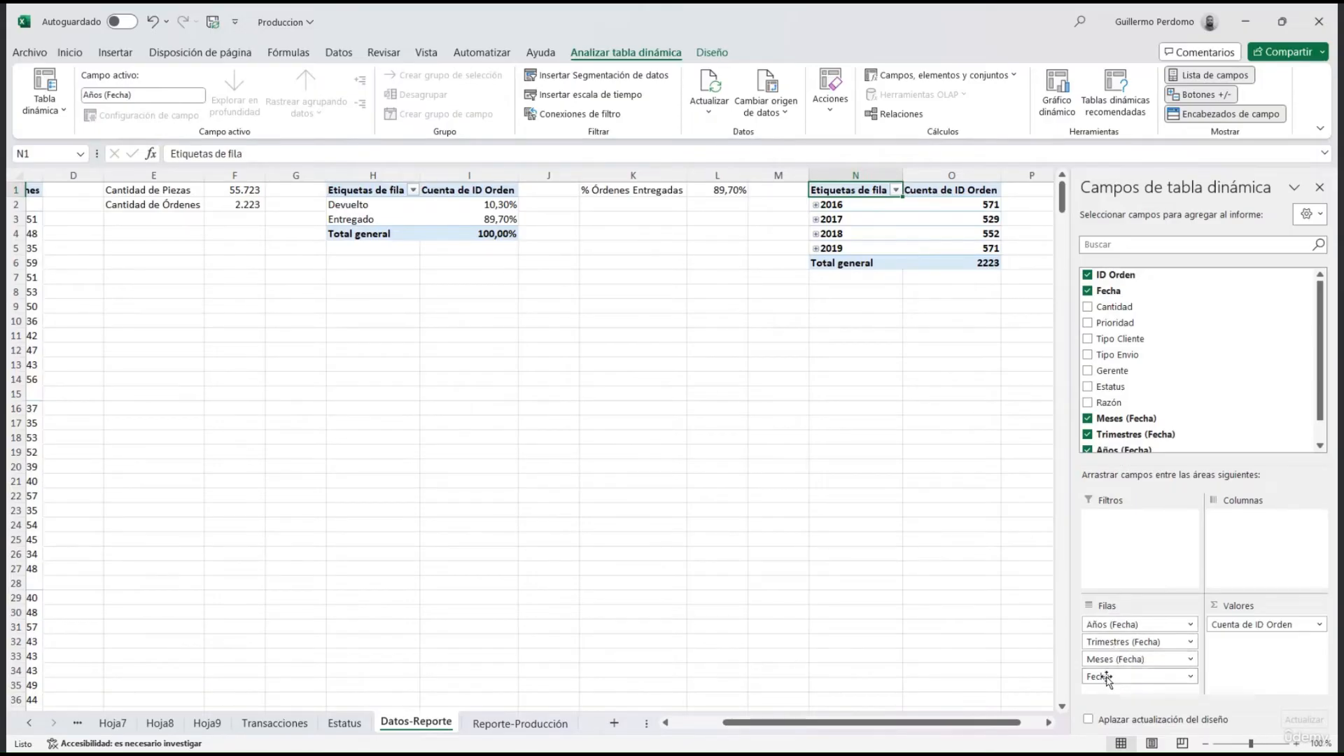
{"action": "left_click_drag", "start_coordinate": [1106, 678], "coordinate": [1016, 622]}
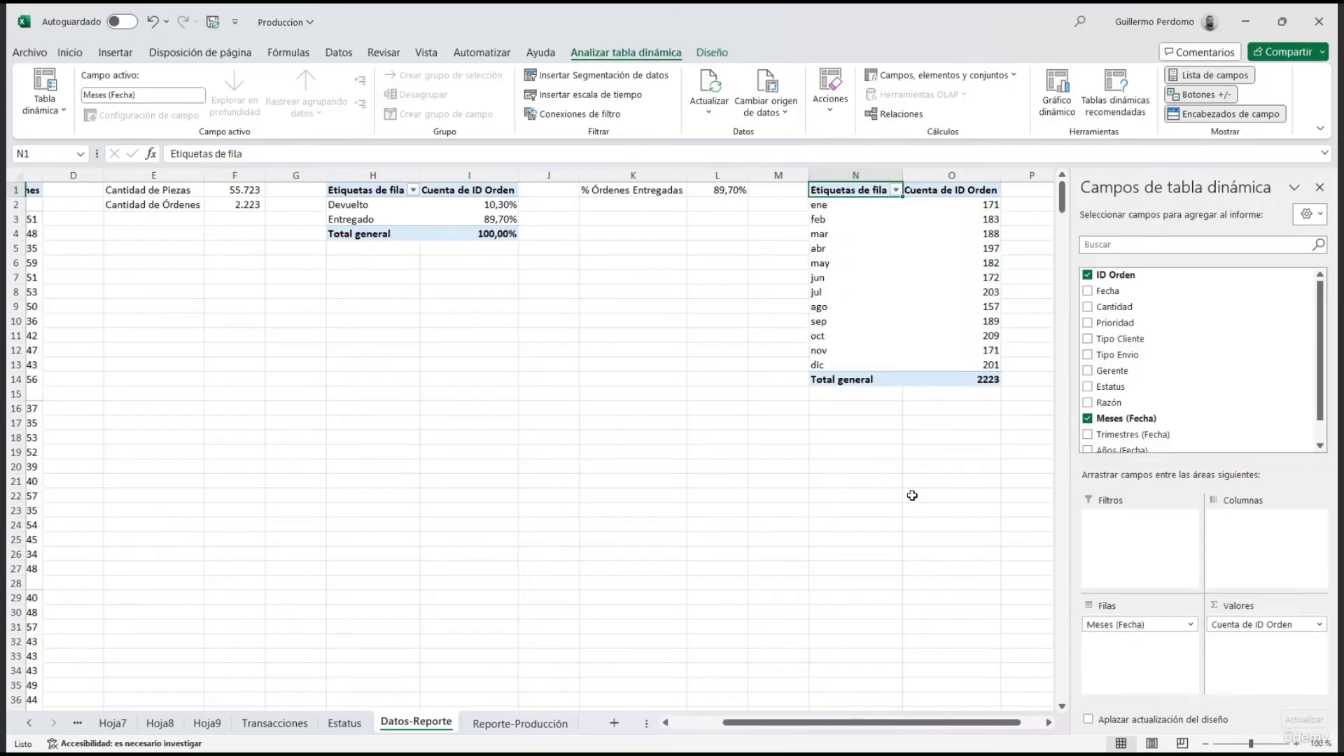
{"action": "left_click", "coordinate": [958, 206]}
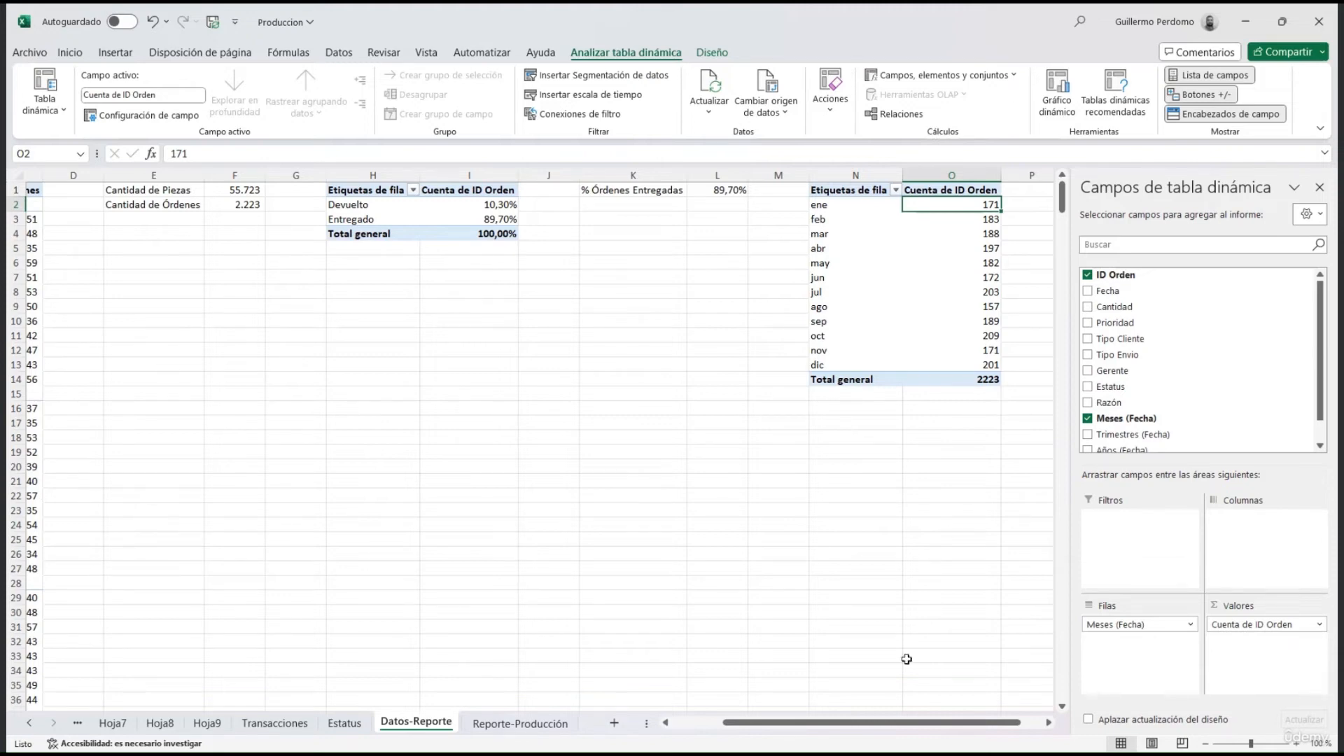
Step: Remove the Años field from the pieces and orders pivot table and check the combo chart on Reporte-Producción
{"action": "left_click_drag", "start_coordinate": [924, 724], "coordinate": [850, 717]}
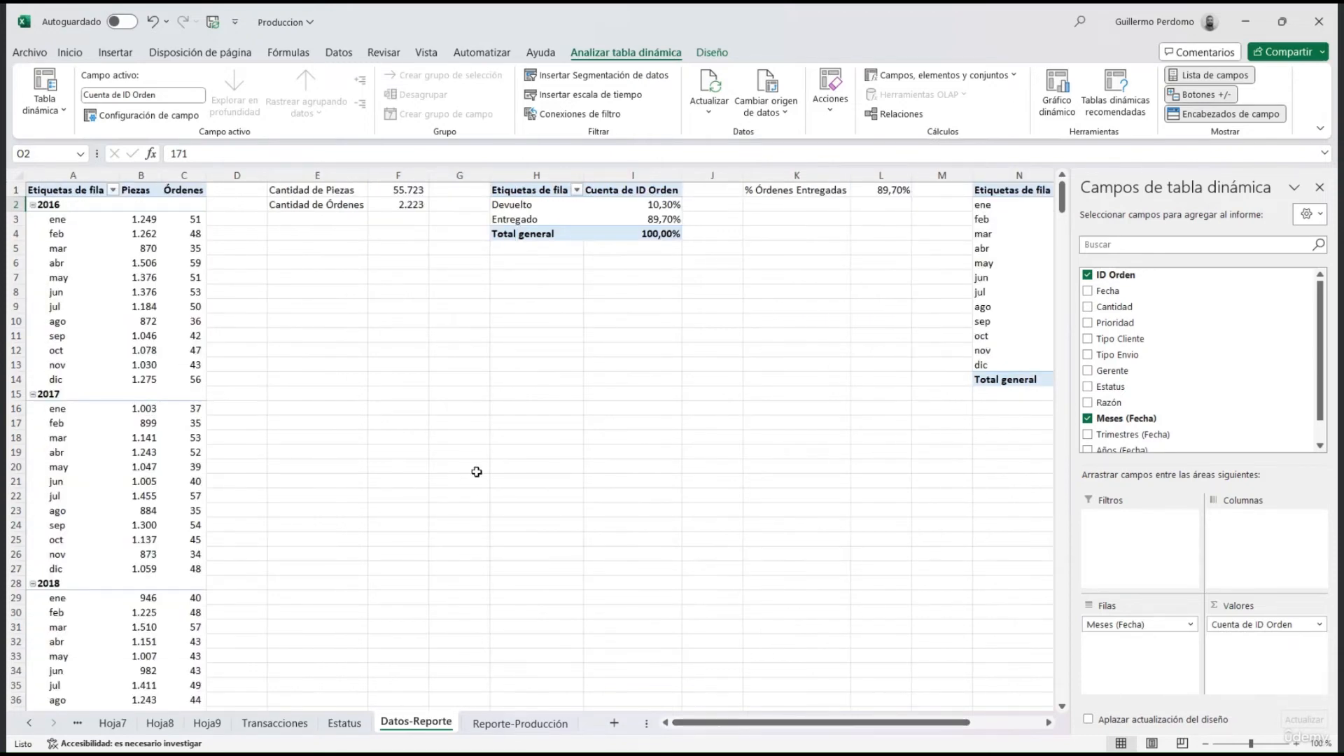
{"action": "left_click", "coordinate": [77, 210]}
{"action": "left_click_drag", "start_coordinate": [1098, 624], "coordinate": [1035, 630]}
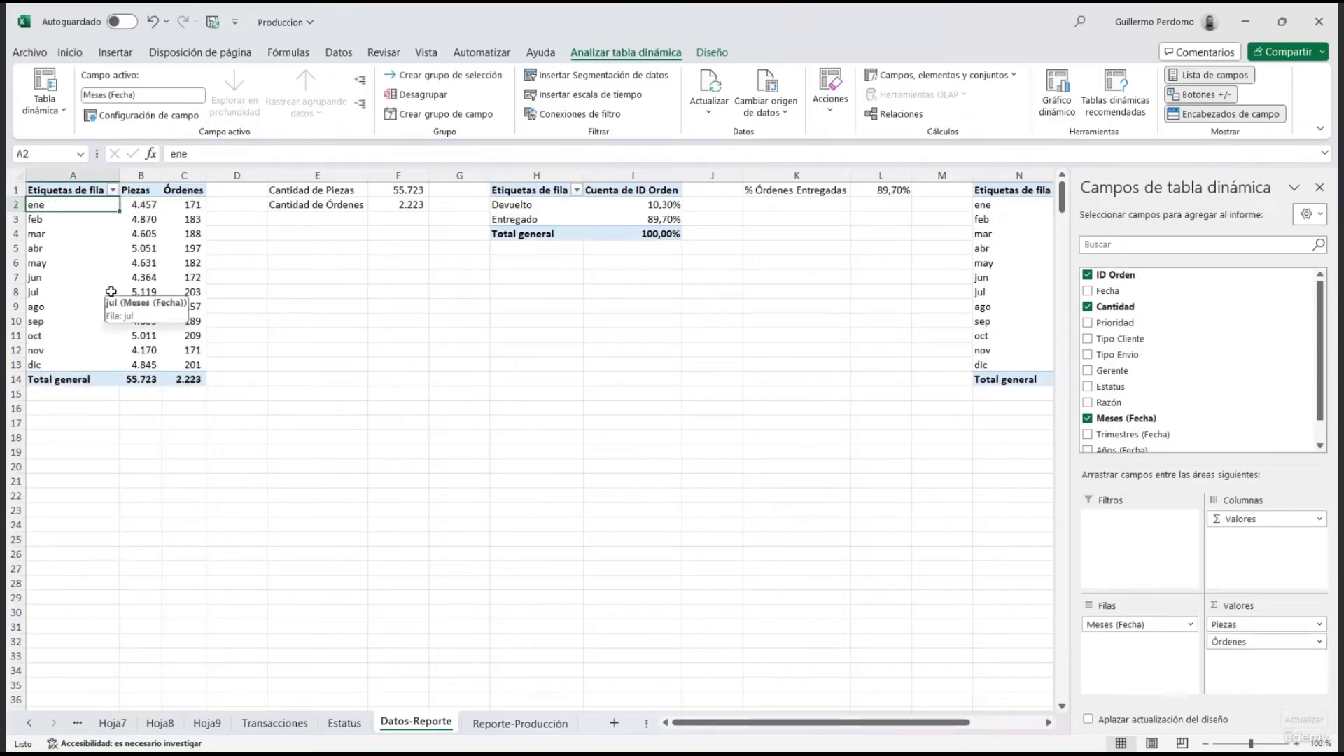
{"action": "left_click", "coordinate": [520, 723]}
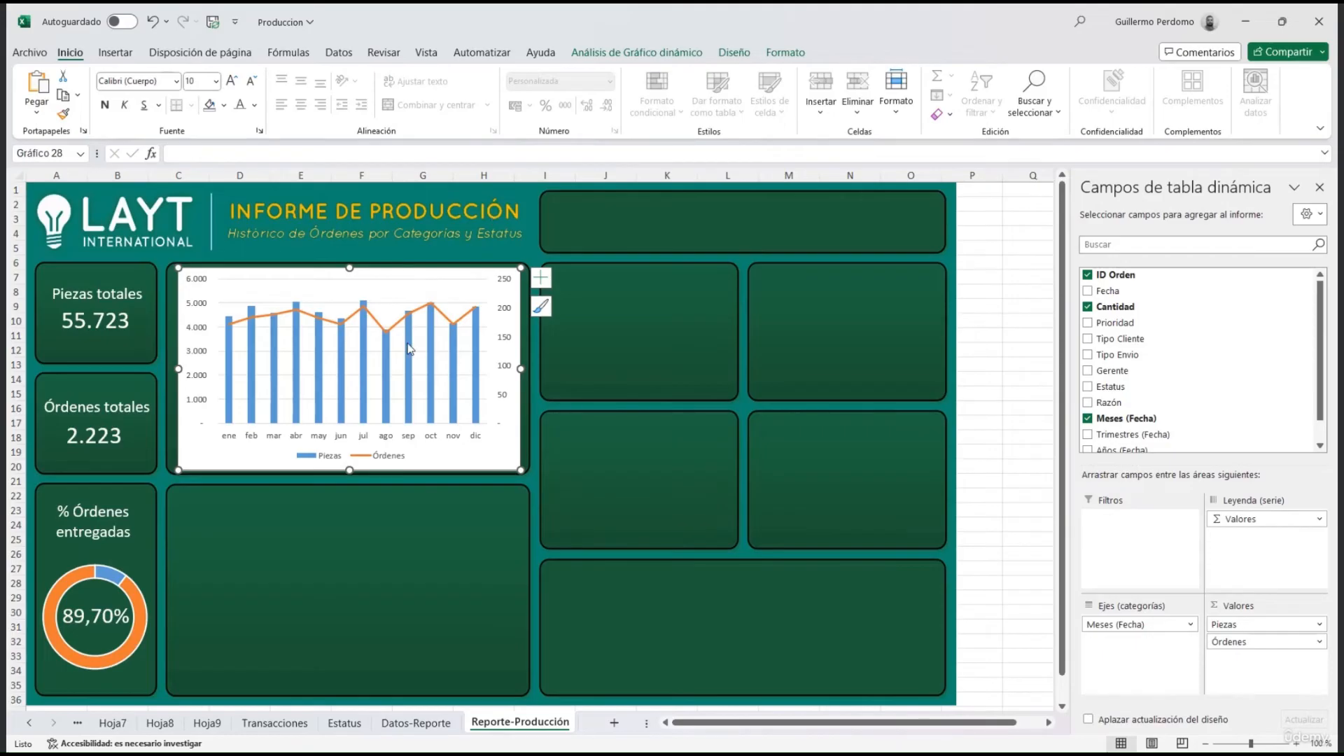
{"action": "mouse_move", "coordinate": [409, 350]}
Step: On Datos-Reporte, add Estatus as the column field of the monthly order-count pivot table at N1
{"action": "left_click", "coordinate": [415, 722]}
{"action": "scroll", "coordinate": [858, 282], "scroll_direction": "right", "scroll_amount": 3}
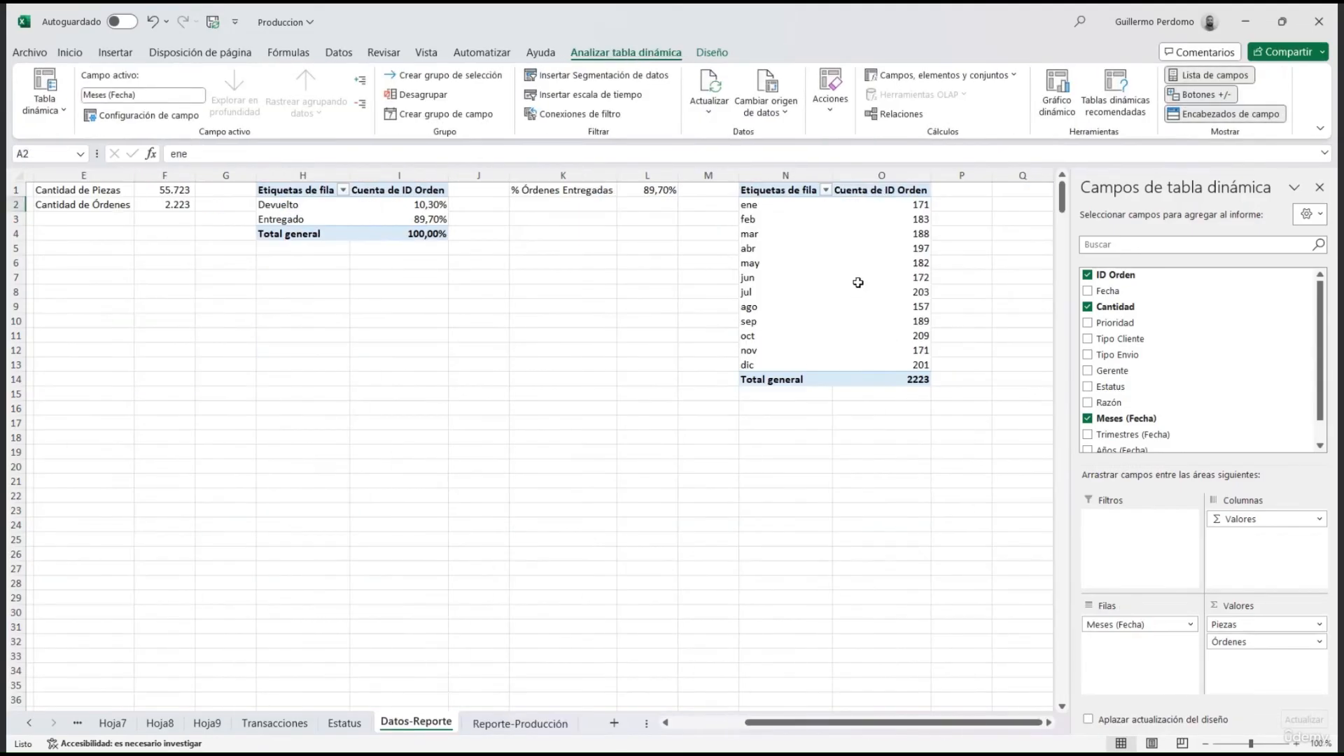
{"action": "left_click", "coordinate": [858, 282]}
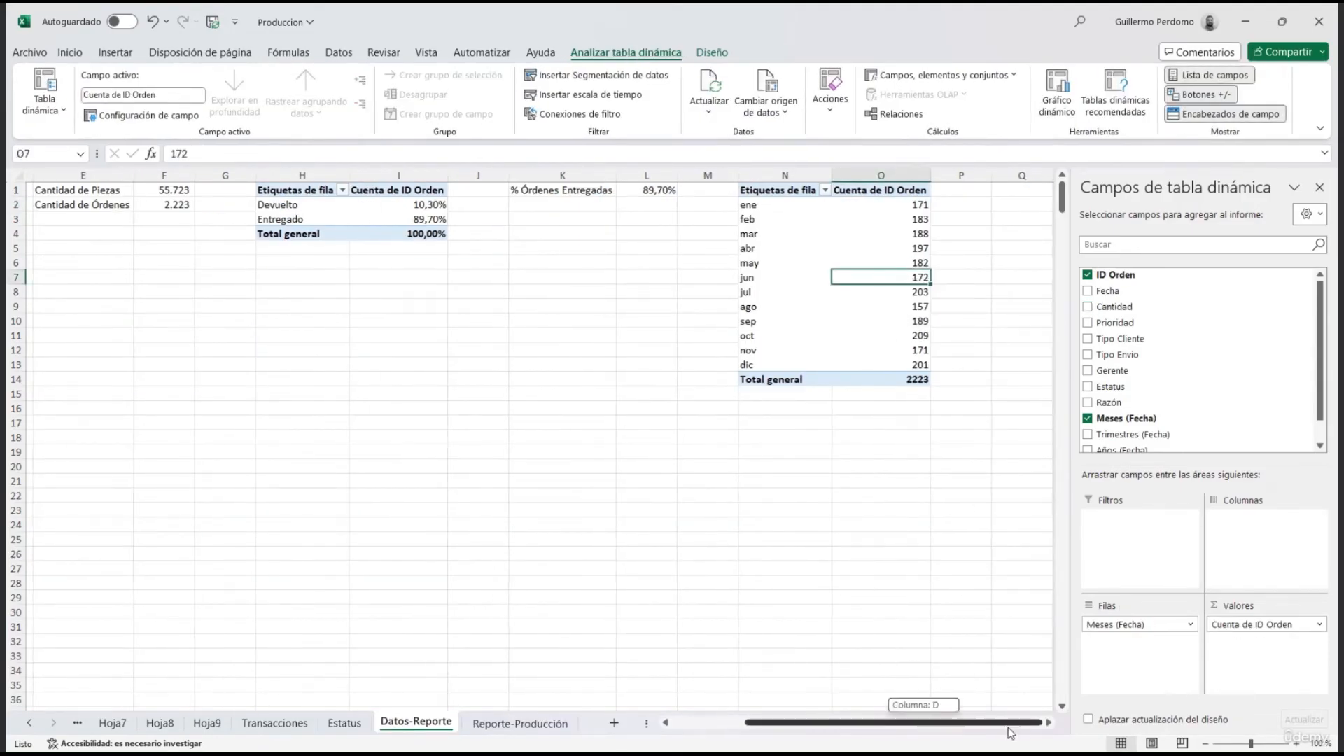
{"action": "left_click_drag", "start_coordinate": [1132, 389], "coordinate": [1228, 522]}
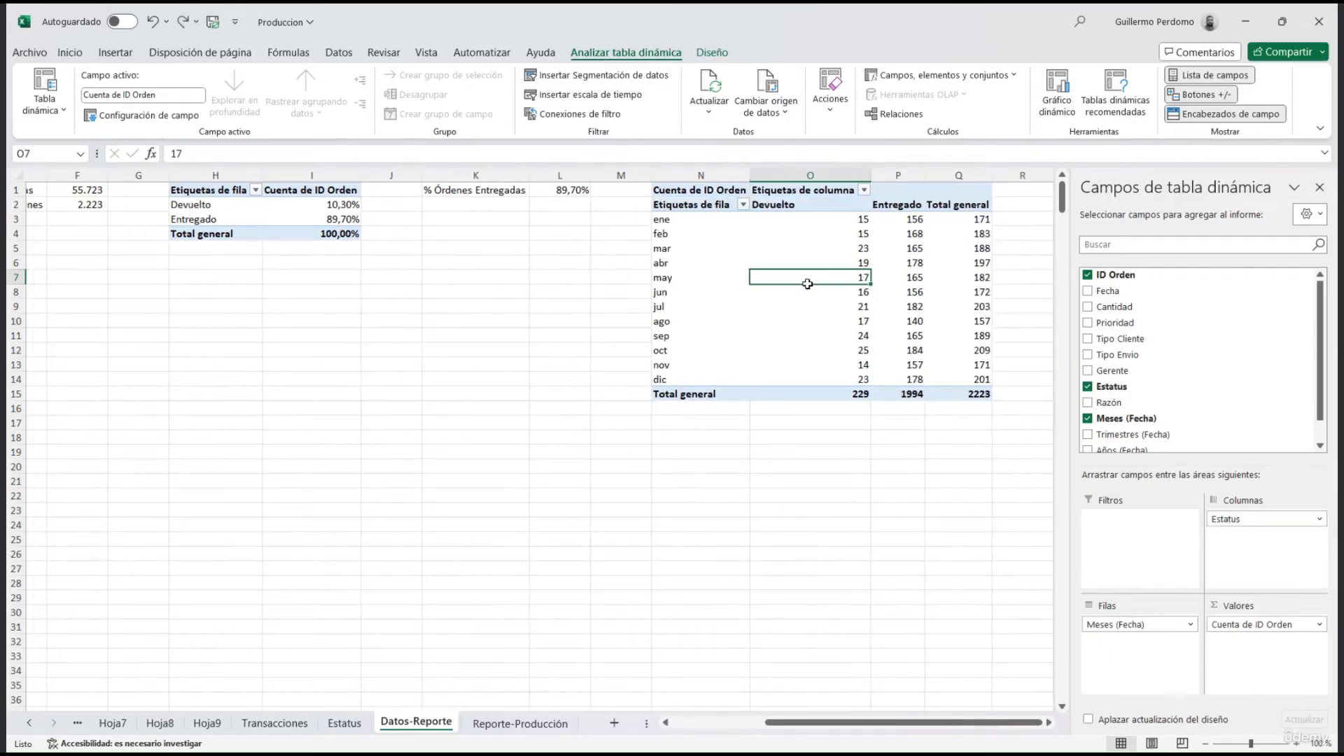
Step: Insert a 100% stacked column pivot chart from the monthly status table, place it below the table and enlarge it to about 8.48 by 13.79 cm
{"action": "left_click", "coordinate": [1053, 87]}
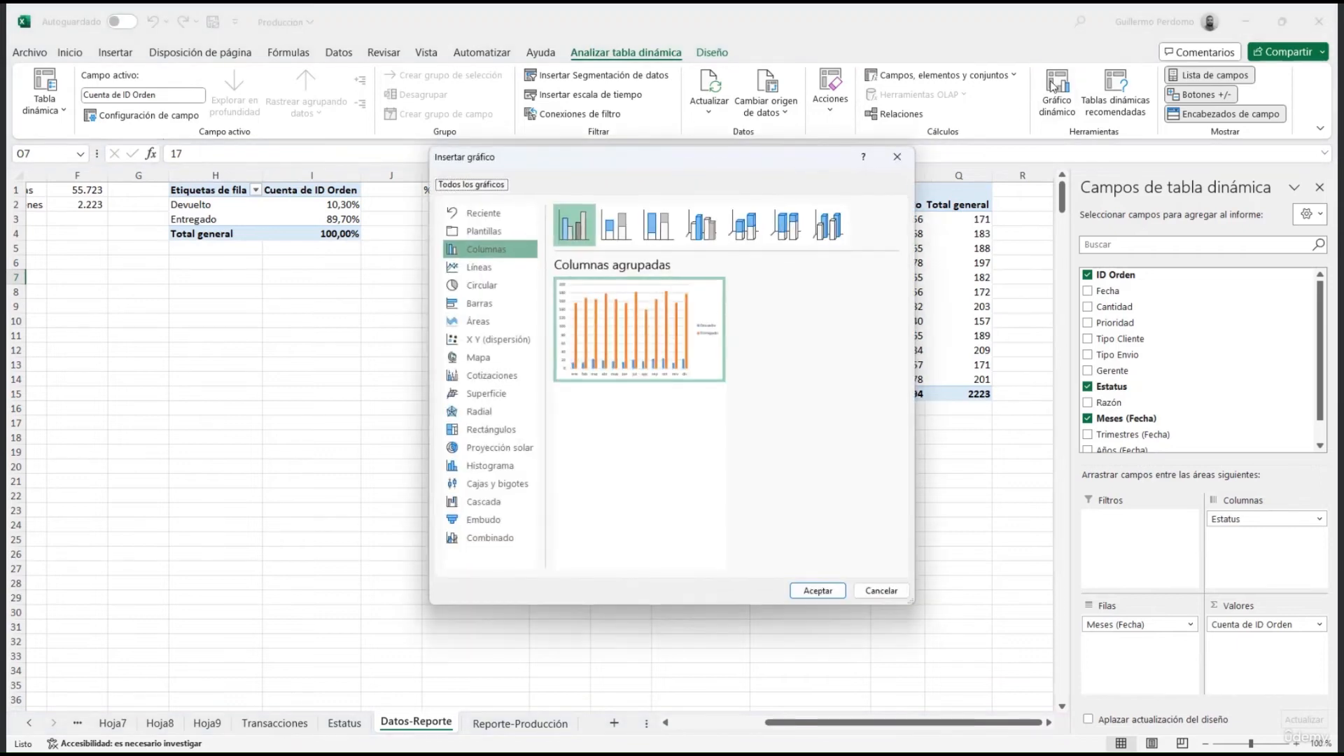
{"action": "left_click", "coordinate": [658, 225]}
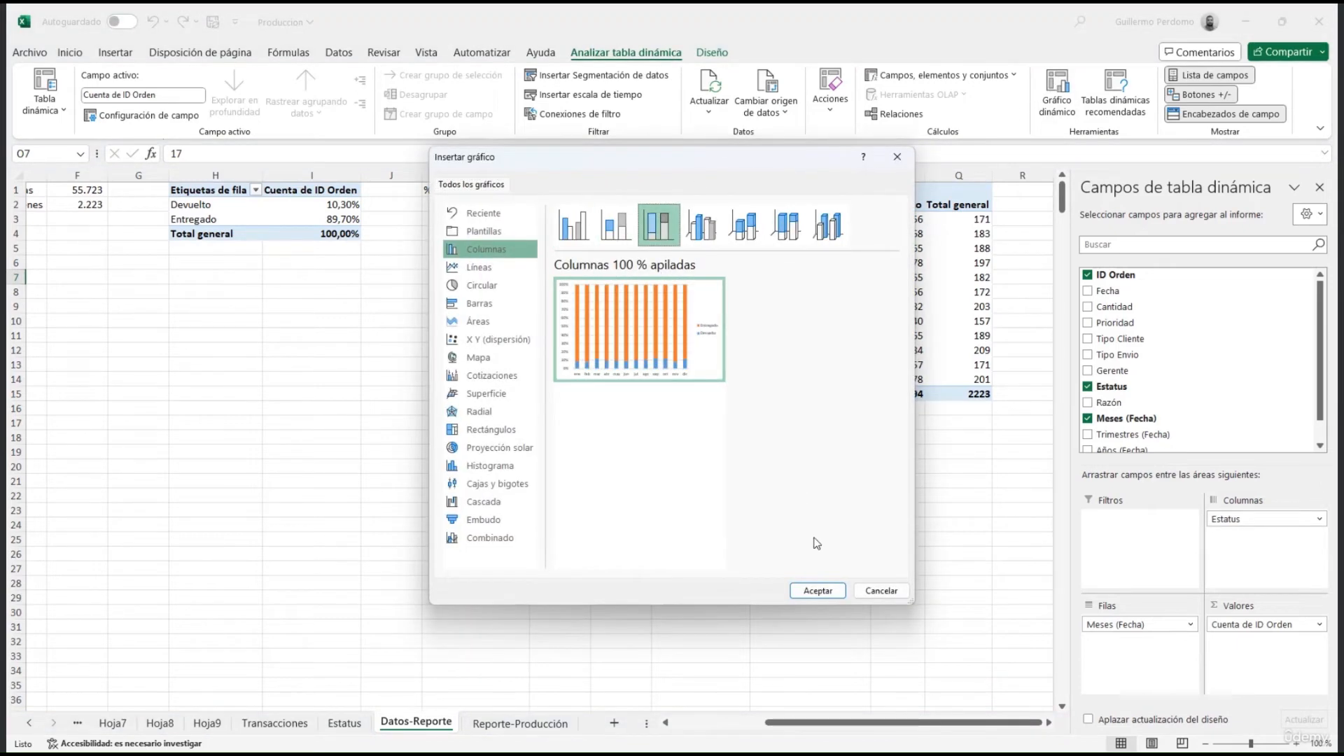
{"action": "left_click", "coordinate": [818, 590]}
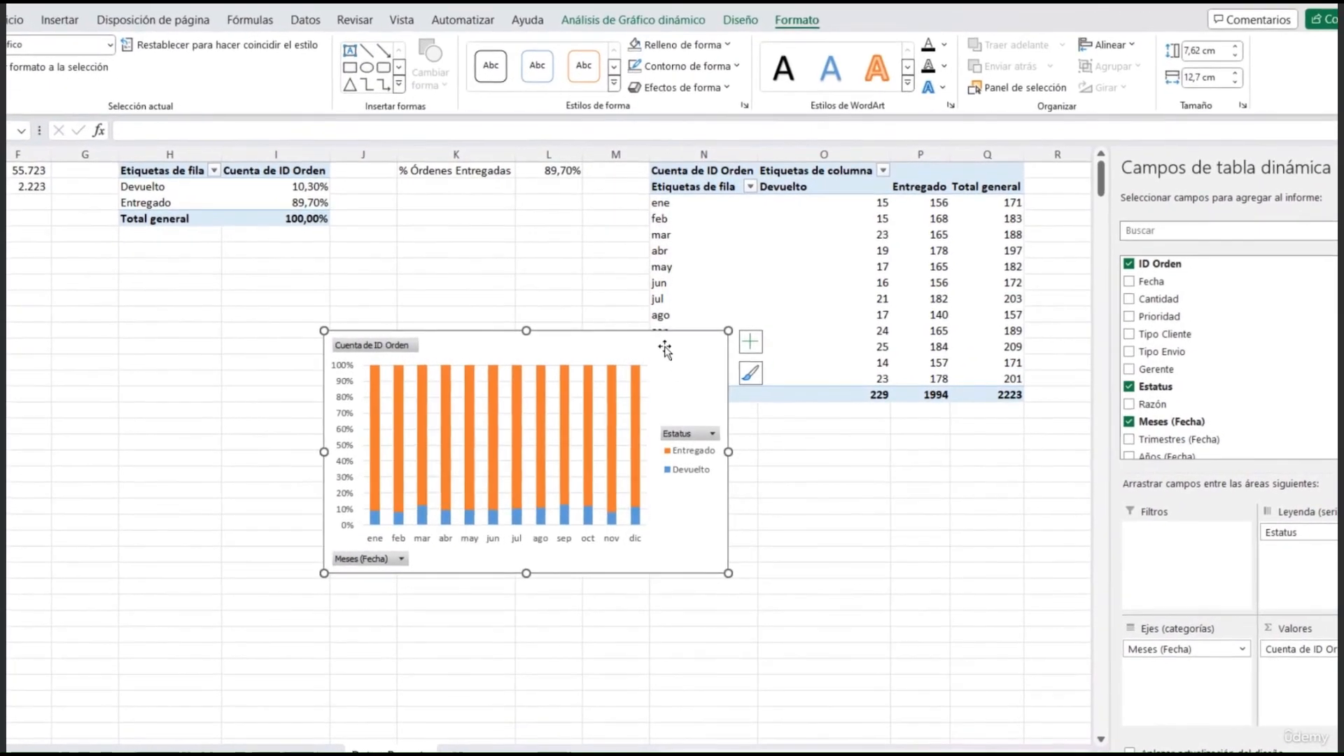
{"action": "left_click_drag", "start_coordinate": [664, 349], "coordinate": [962, 445]}
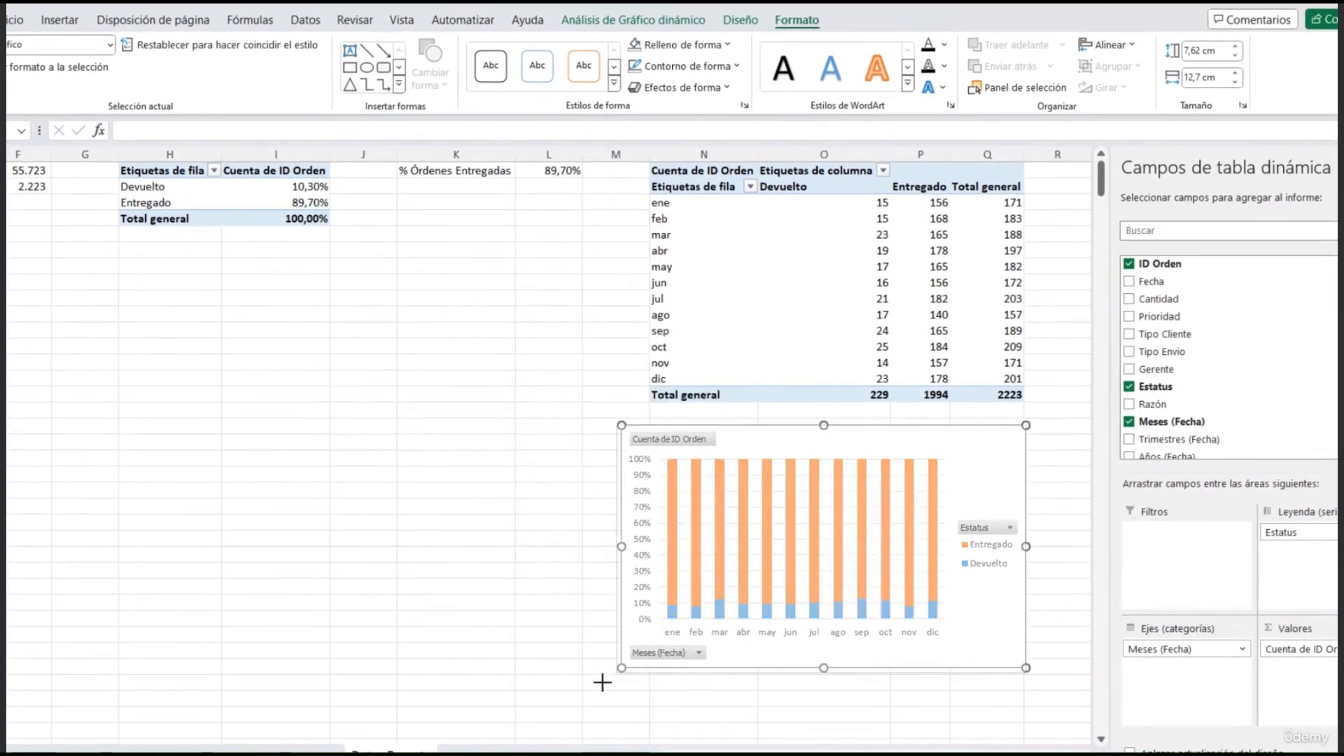
{"action": "left_click_drag", "start_coordinate": [602, 682], "coordinate": [588, 695]}
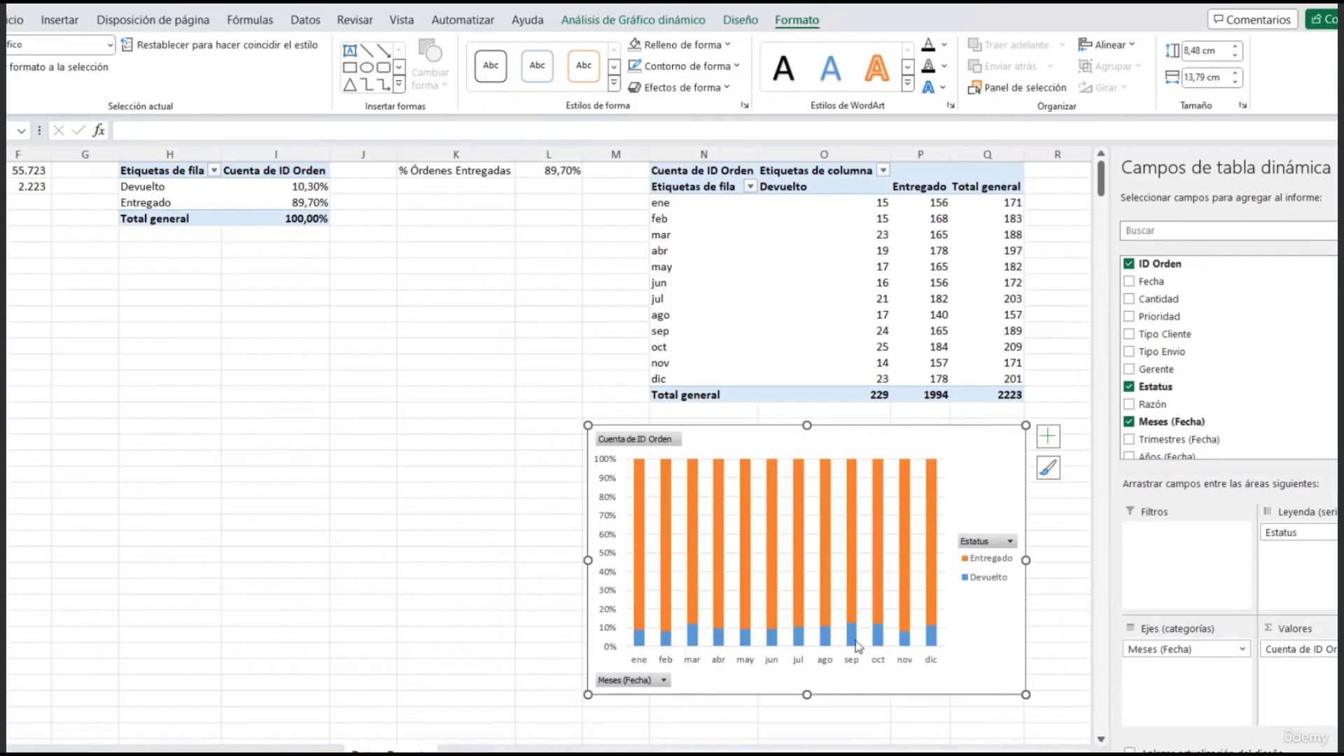
Step: Sort the Estatus column labels from Z to A and review the Entregado and Devuelto columns
{"action": "mouse_move", "coordinate": [905, 640]}
{"action": "left_click", "coordinate": [883, 170]}
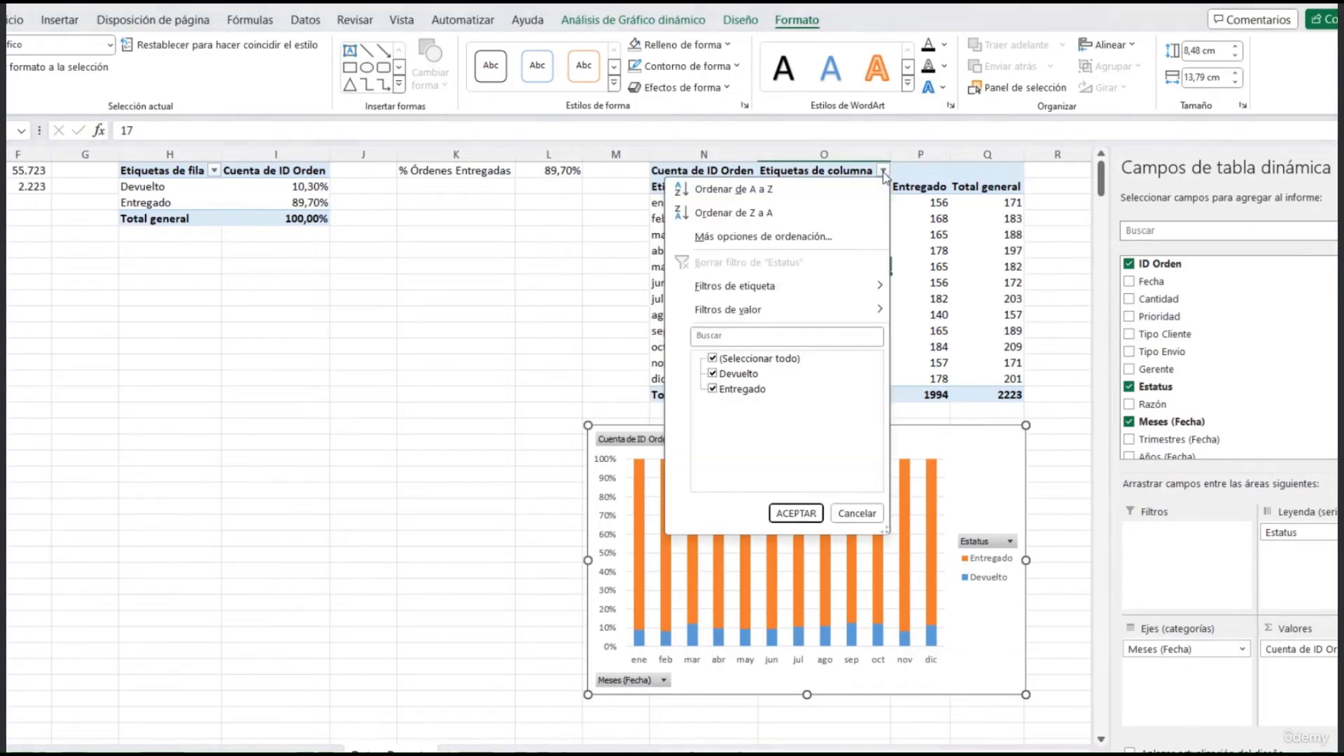
{"action": "left_click", "coordinate": [835, 212]}
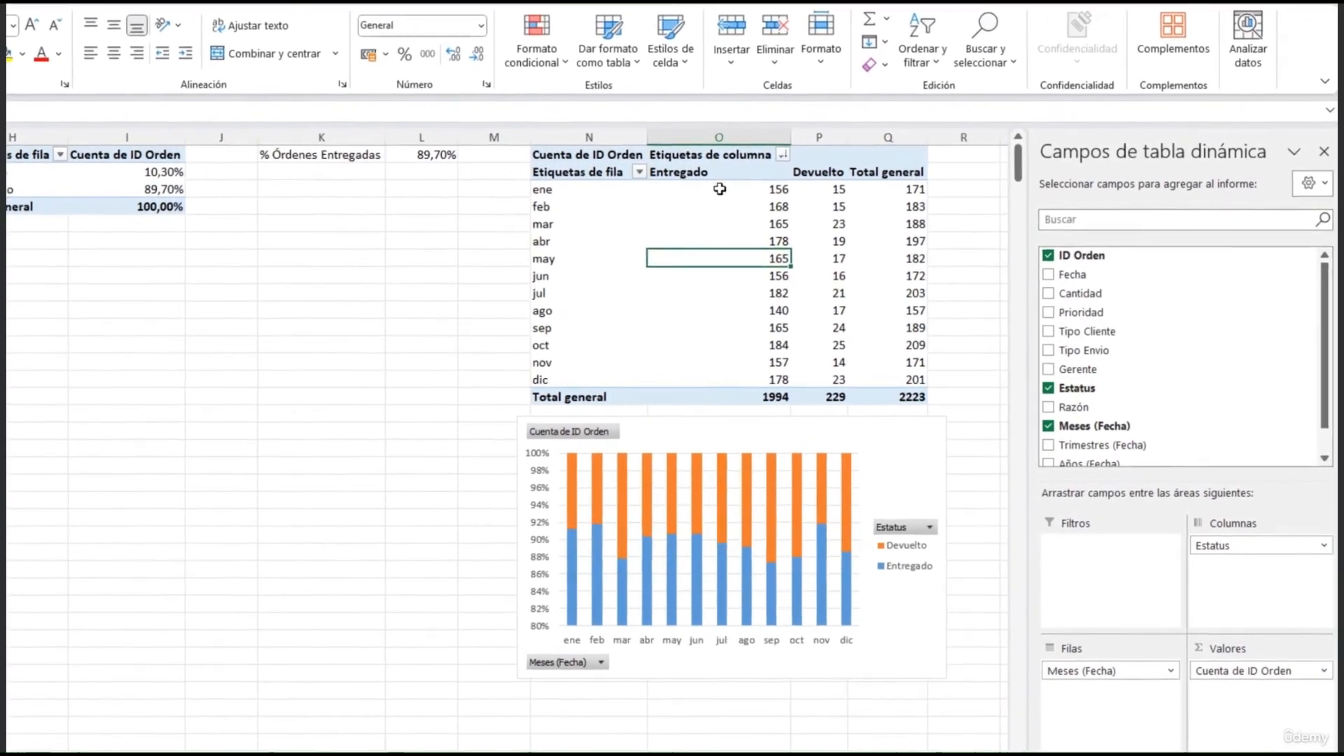
{"action": "left_click_drag", "start_coordinate": [725, 189], "coordinate": [737, 395]}
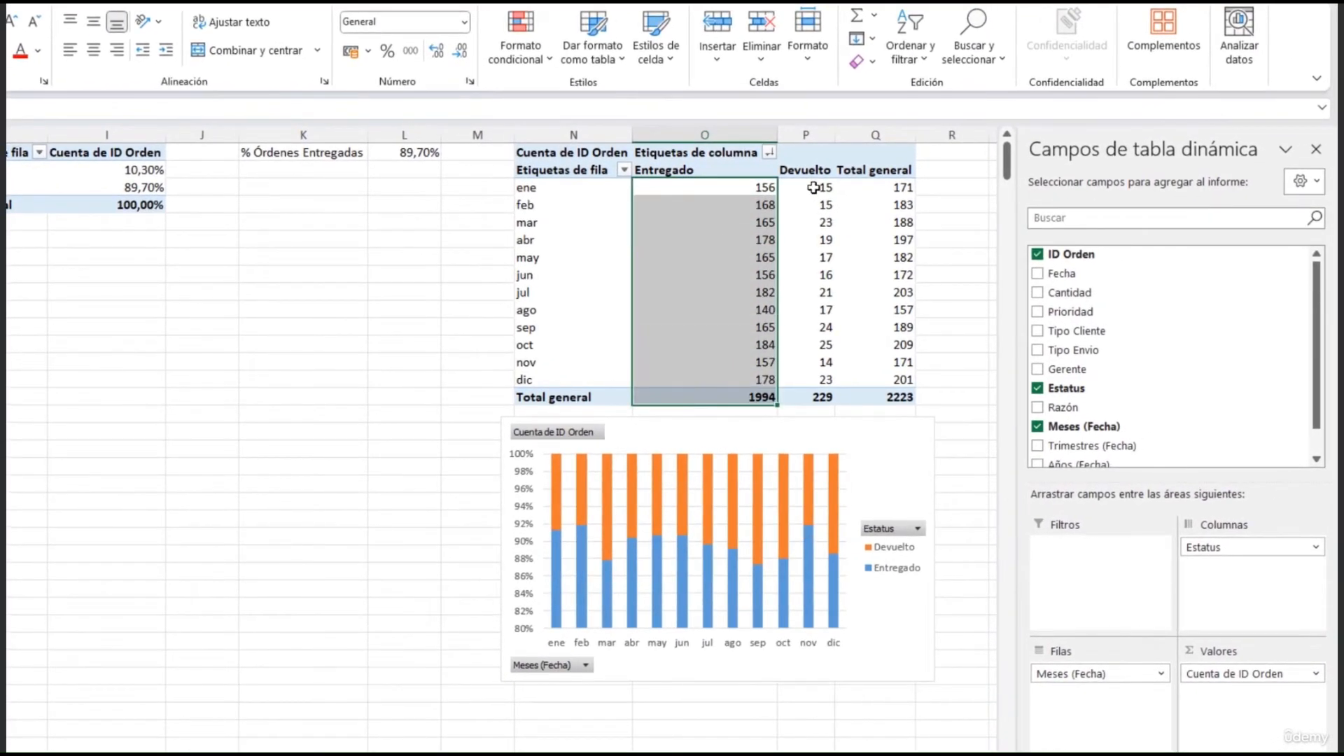
{"action": "left_click_drag", "start_coordinate": [817, 187], "coordinate": [818, 397]}
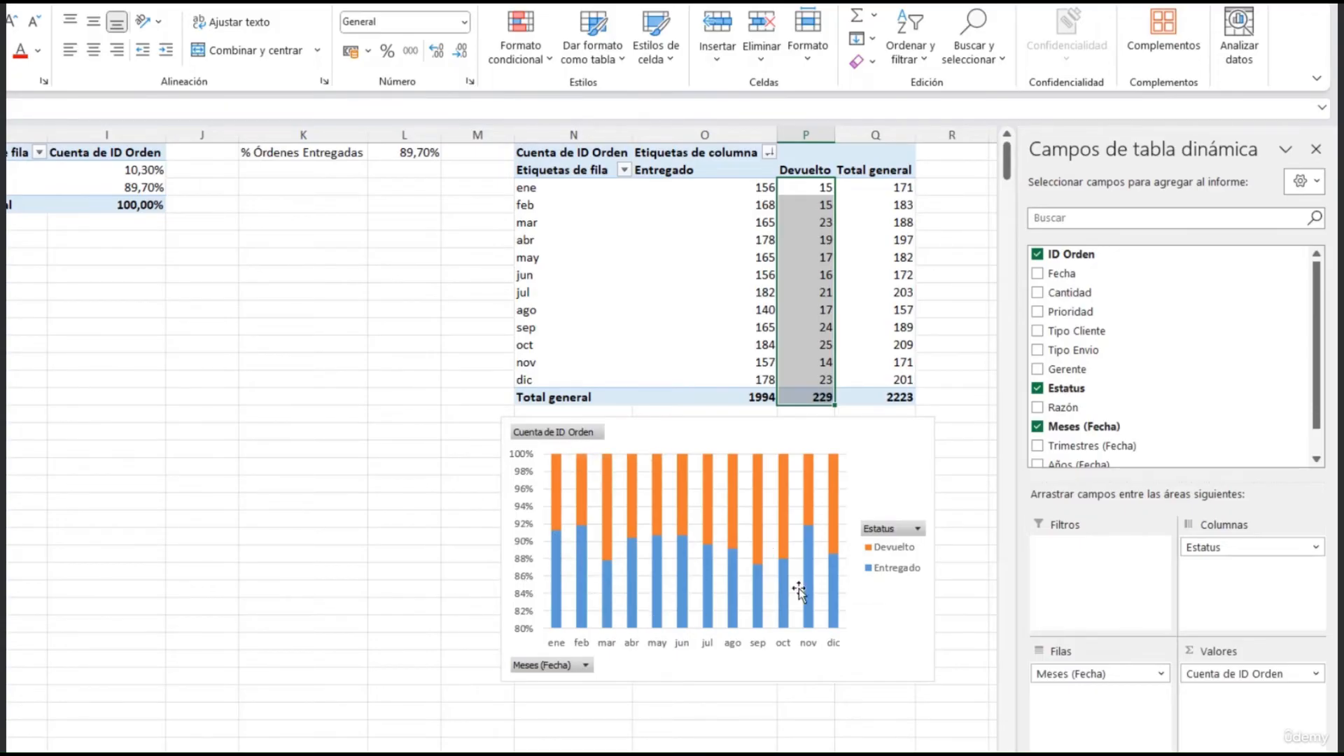
Step: Set the stacked chart's vertical axis limits to a minimum of 0 and a maximum of 1
{"action": "left_click", "coordinate": [521, 496]}
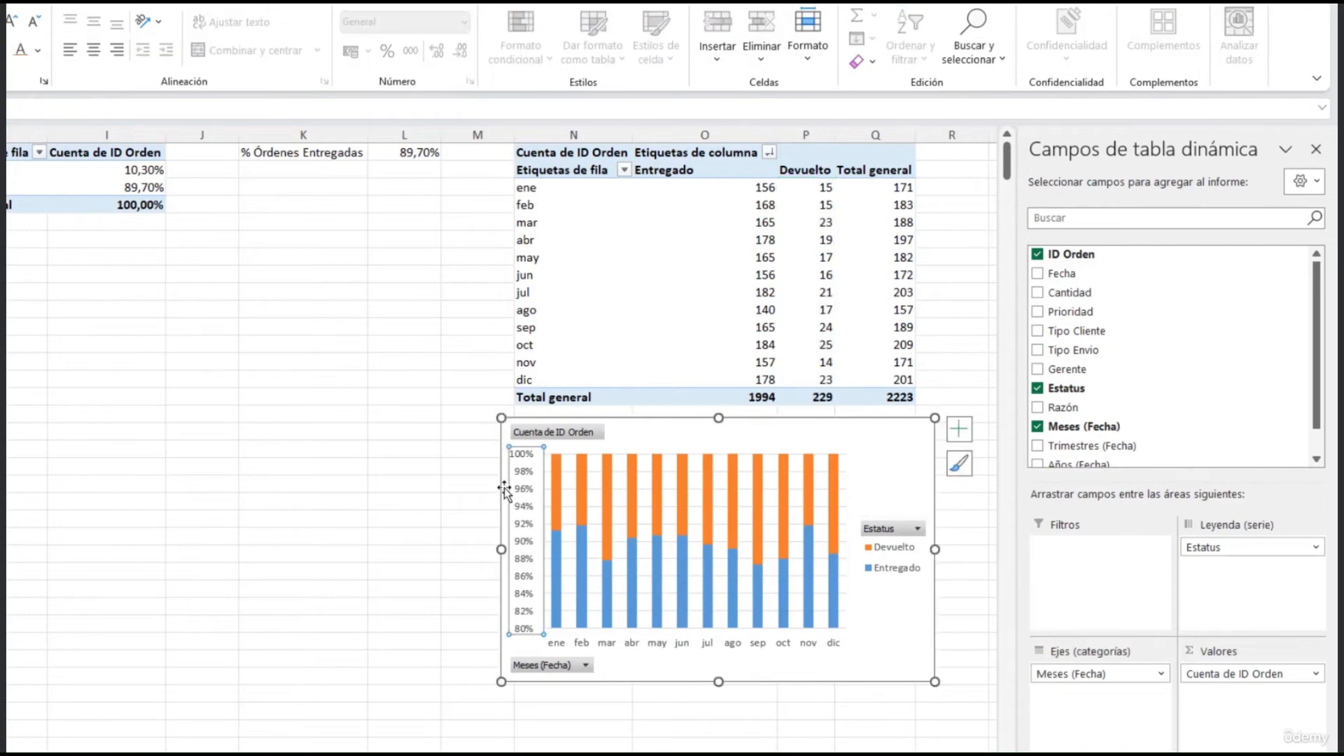
{"action": "double_click", "coordinate": [536, 576]}
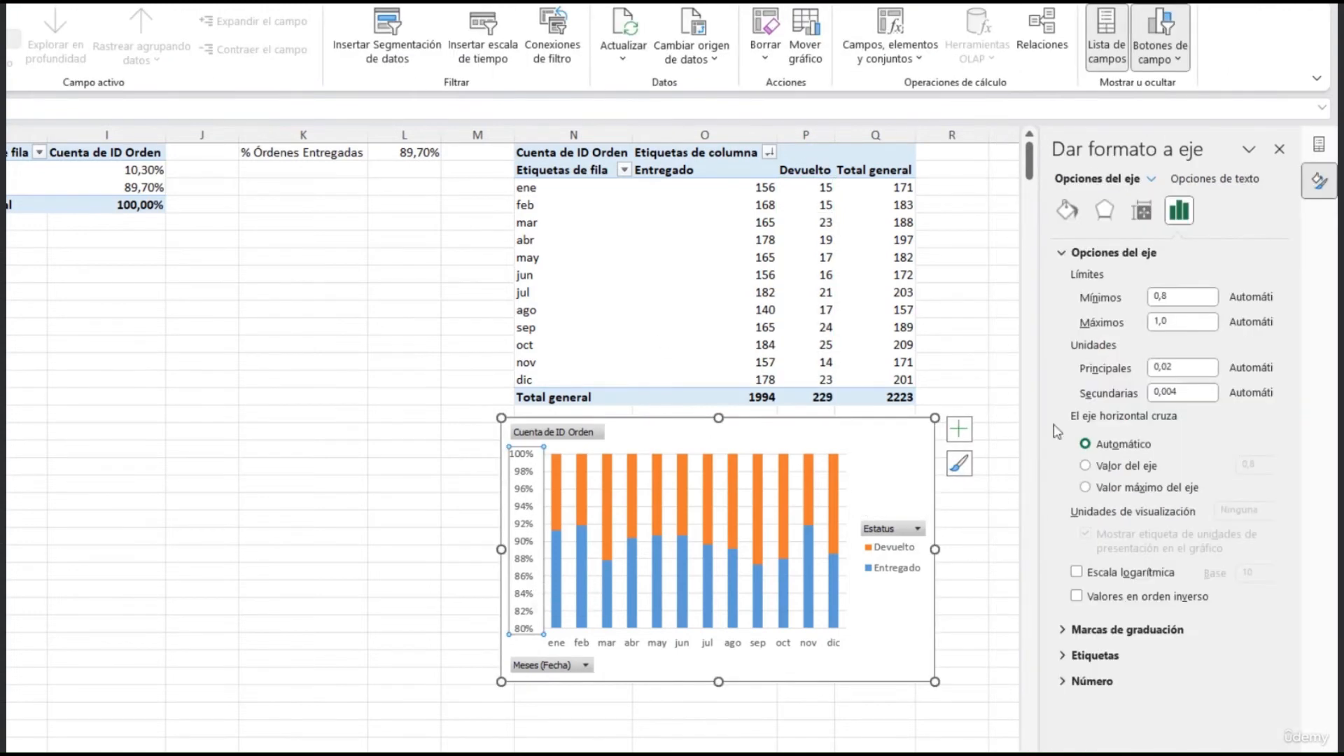
{"action": "left_click", "coordinate": [1157, 301]}
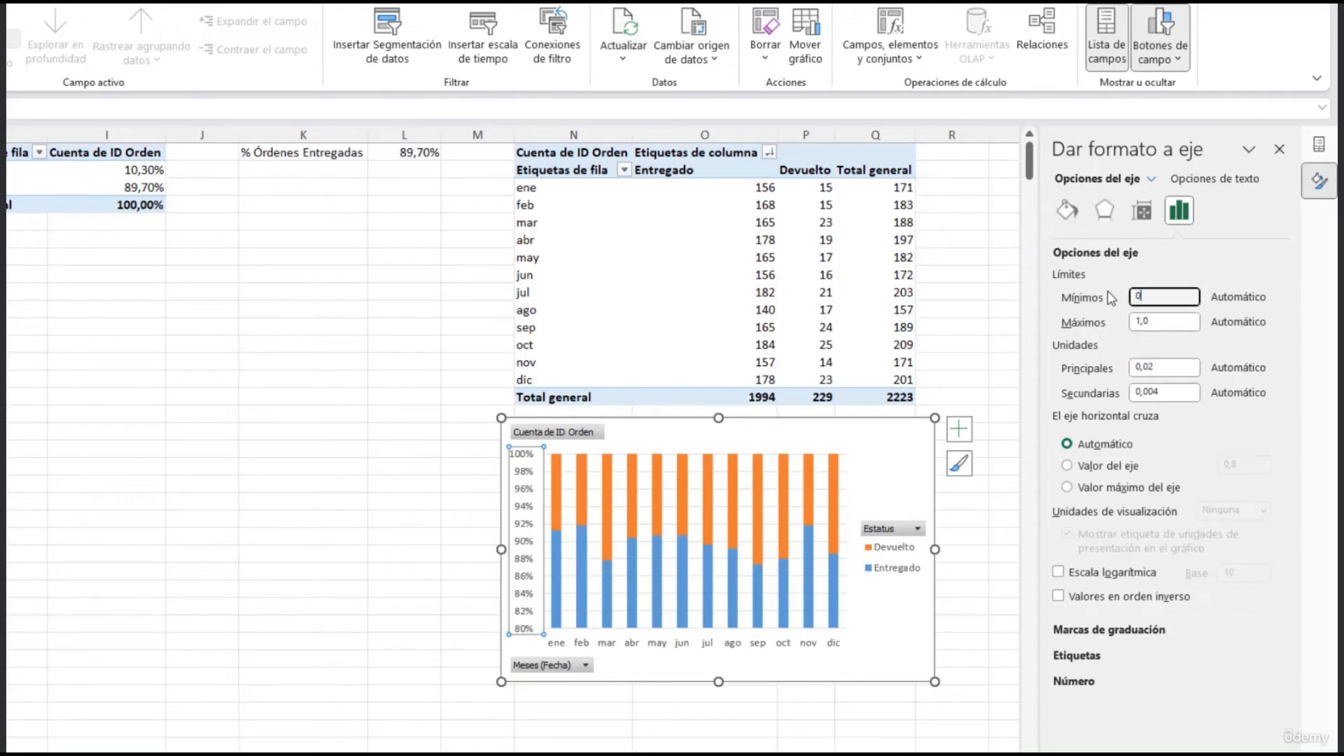
{"action": "key", "text": "Tab"}
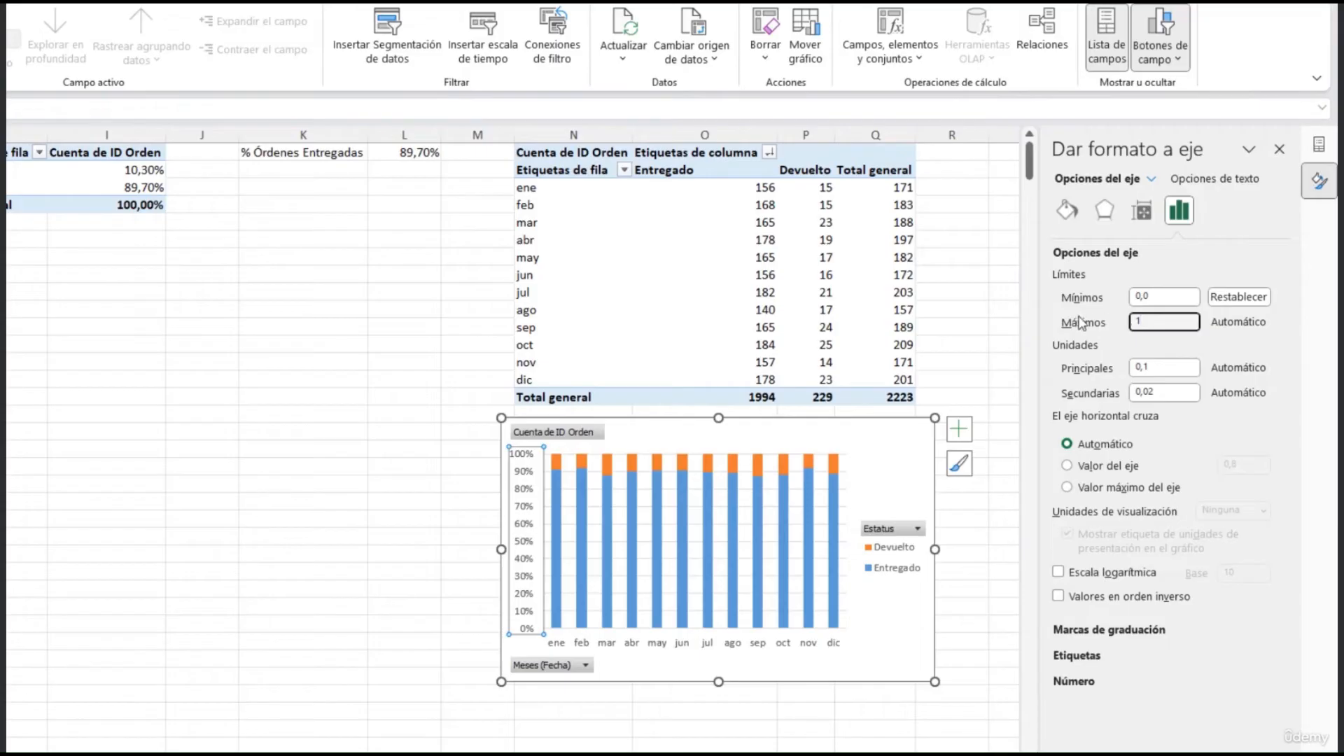
{"action": "type", "text": "1"}
{"action": "left_click", "coordinate": [1161, 301]}
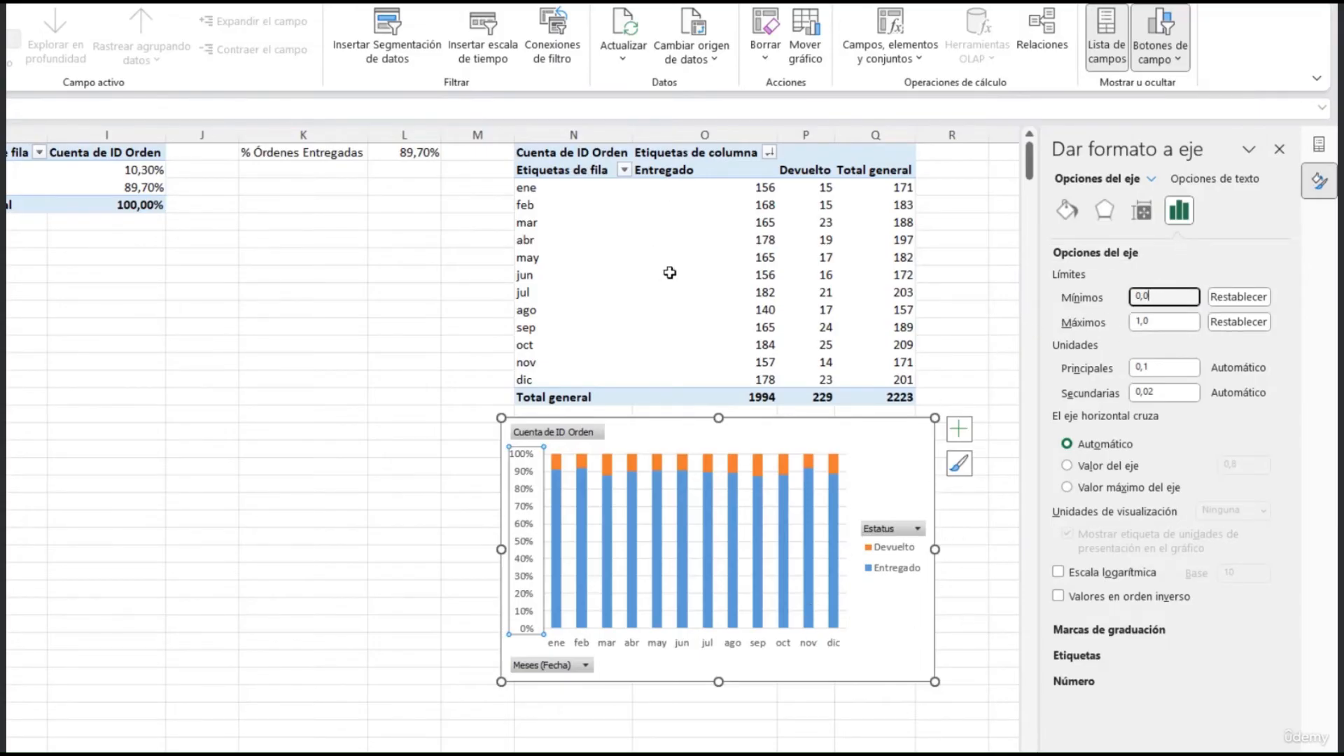
Step: Hide all field buttons on the stacked column chart and place its legend at the bottom
{"action": "right_click", "coordinate": [564, 432]}
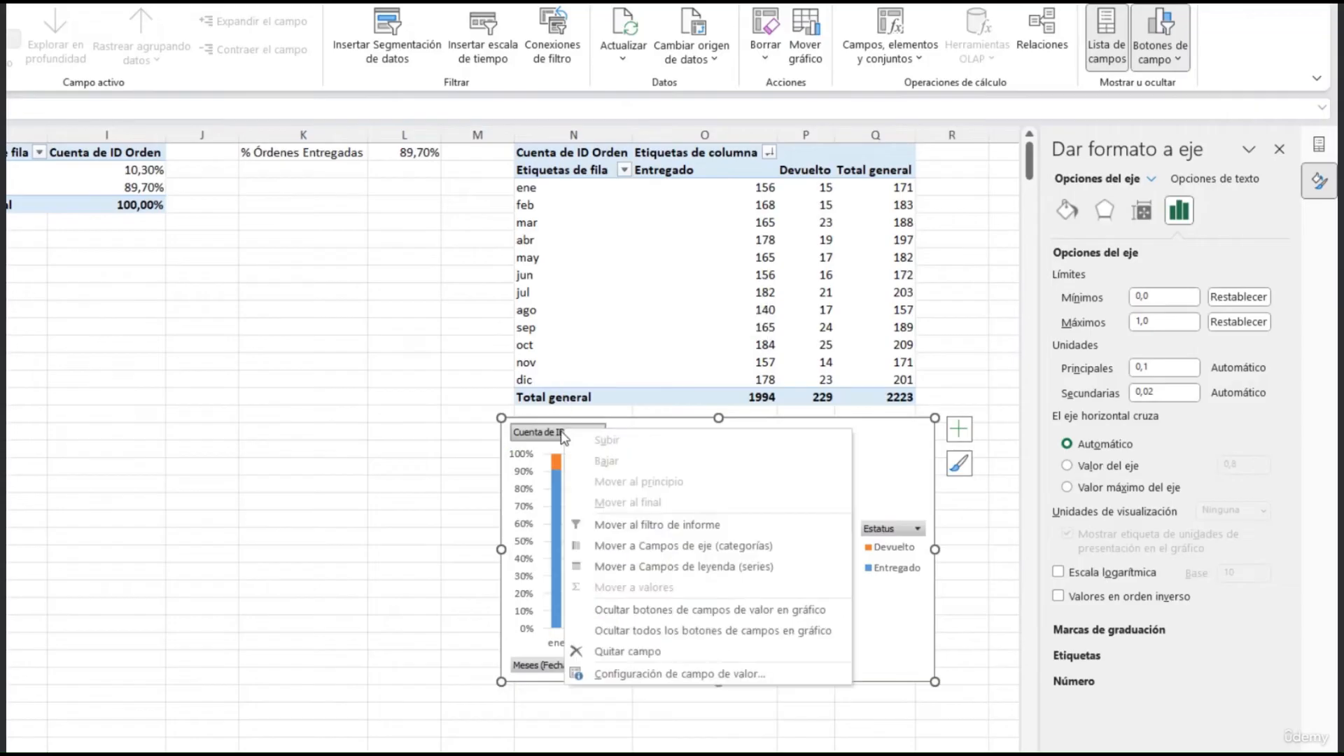
{"action": "left_click", "coordinate": [699, 630]}
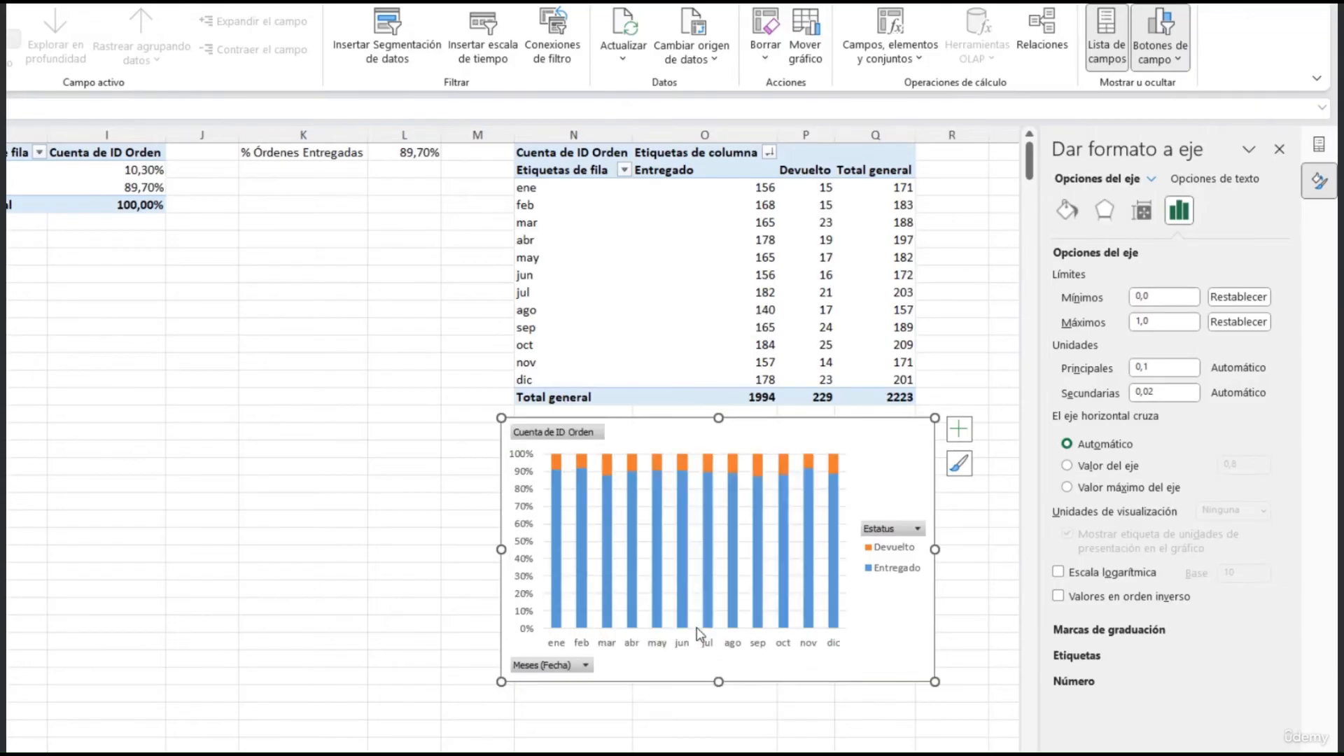
{"action": "left_click", "coordinate": [903, 567]}
{"action": "left_click", "coordinate": [958, 429]}
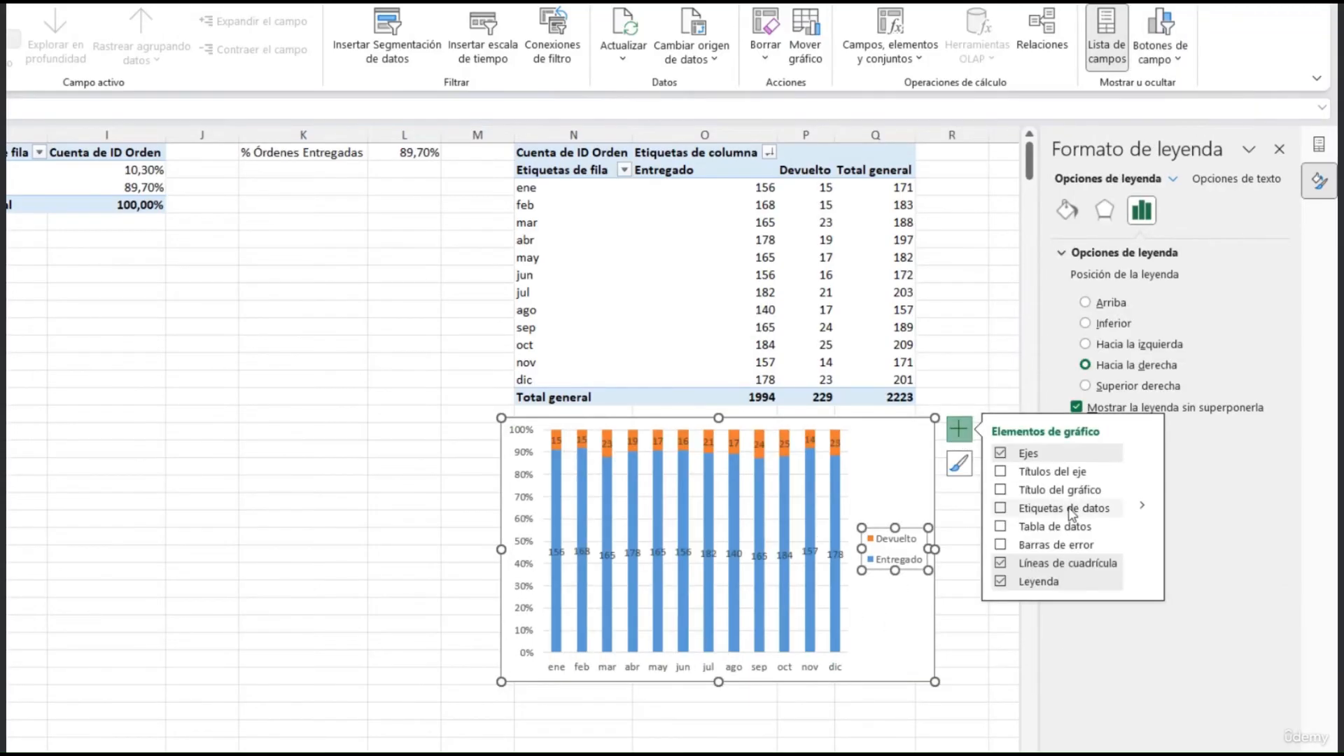
{"action": "mouse_move", "coordinate": [1163, 594]}
{"action": "left_click", "coordinate": [1192, 652]}
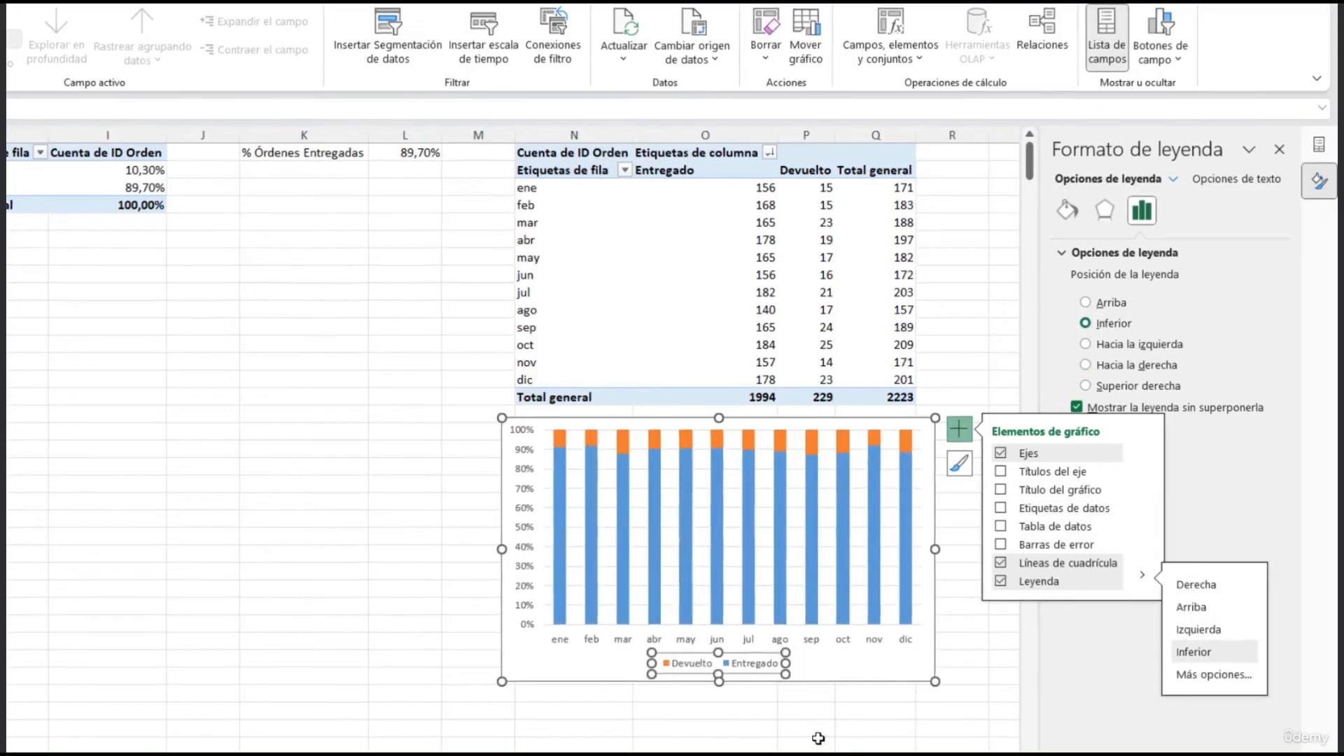
{"action": "left_click", "coordinate": [856, 674]}
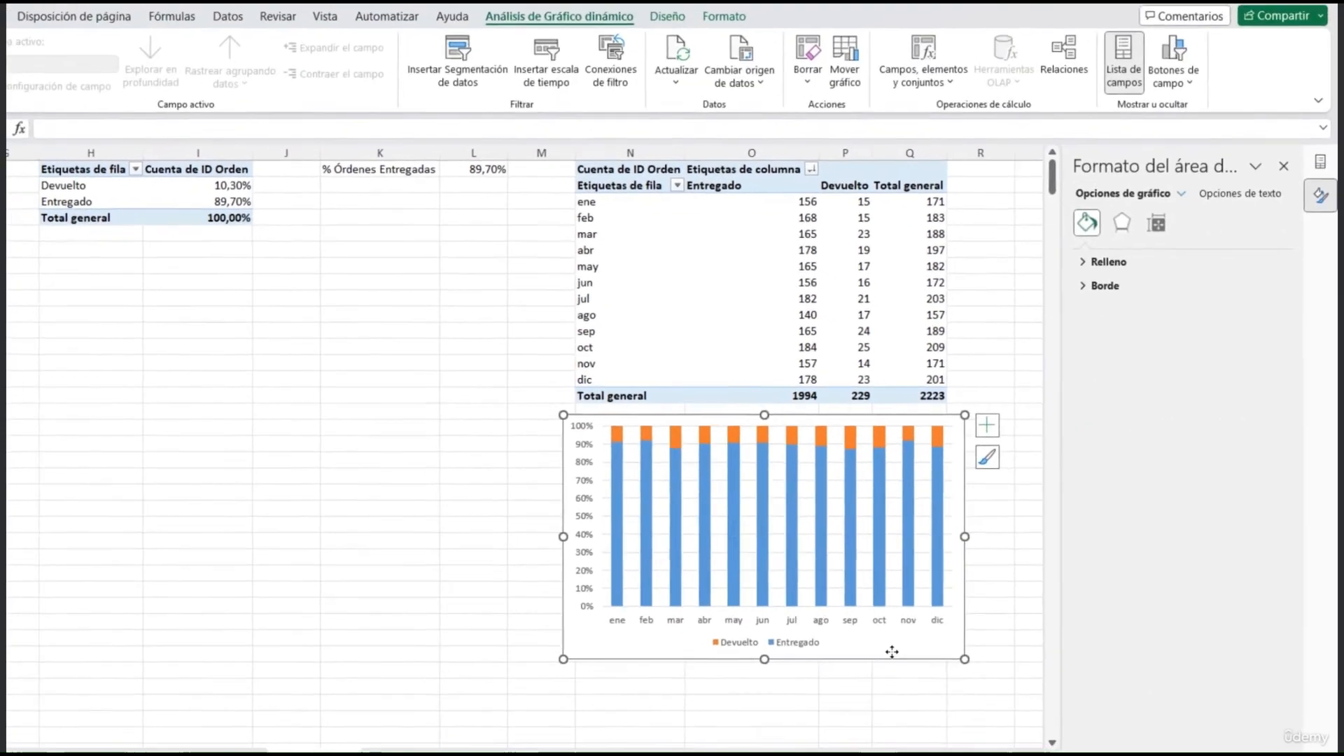
Step: Move the 100% stacked column chart to the Reporte-Producción sheet and fit it inside the panel beneath the combo chart
{"action": "key", "text": "ctrl+x"}
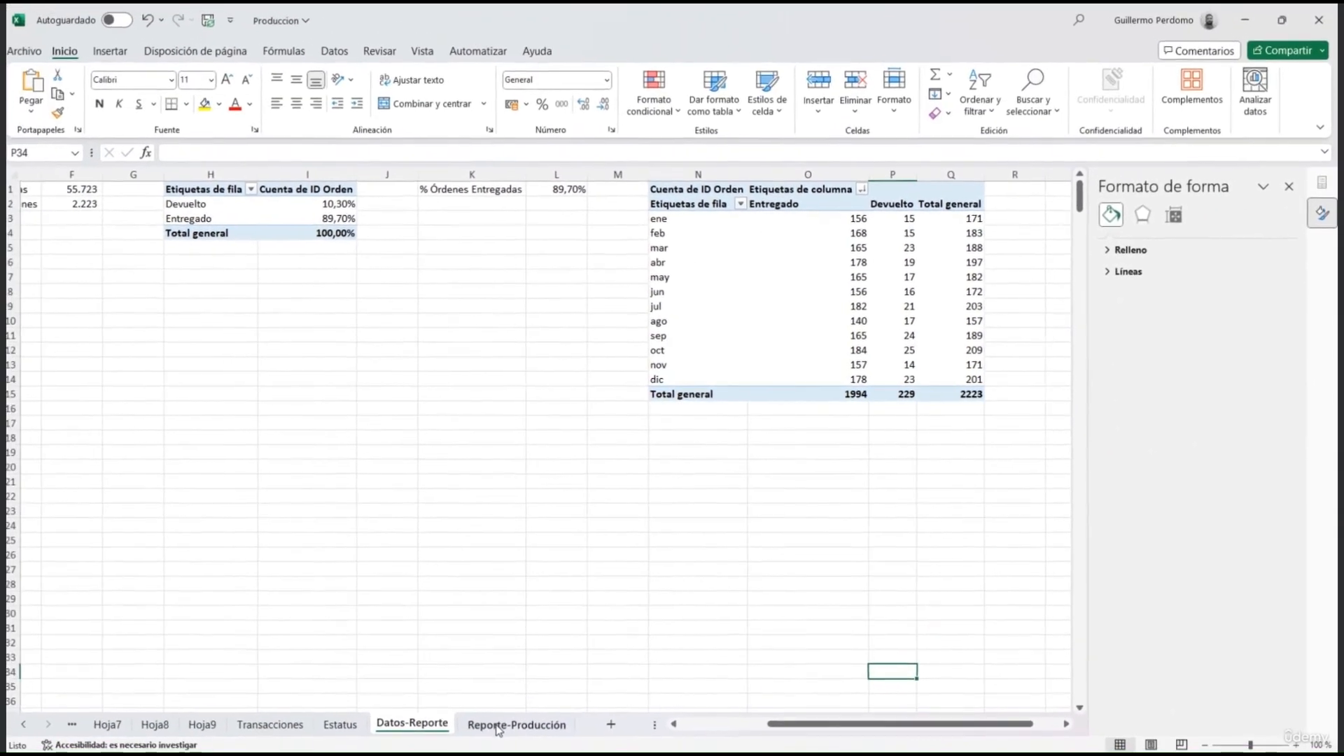
{"action": "left_click", "coordinate": [518, 723]}
{"action": "key", "text": "ctrl+v"}
{"action": "left_click", "coordinate": [310, 342]}
{"action": "left_click_drag", "start_coordinate": [329, 388], "coordinate": [468, 687]}
{"action": "scroll", "coordinate": [493, 669], "scroll_direction": "down", "scroll_amount": 1}
{"action": "left_click_drag", "start_coordinate": [536, 661], "coordinate": [495, 639]}
{"action": "scroll", "coordinate": [408, 446], "scroll_direction": "up", "scroll_amount": 1}
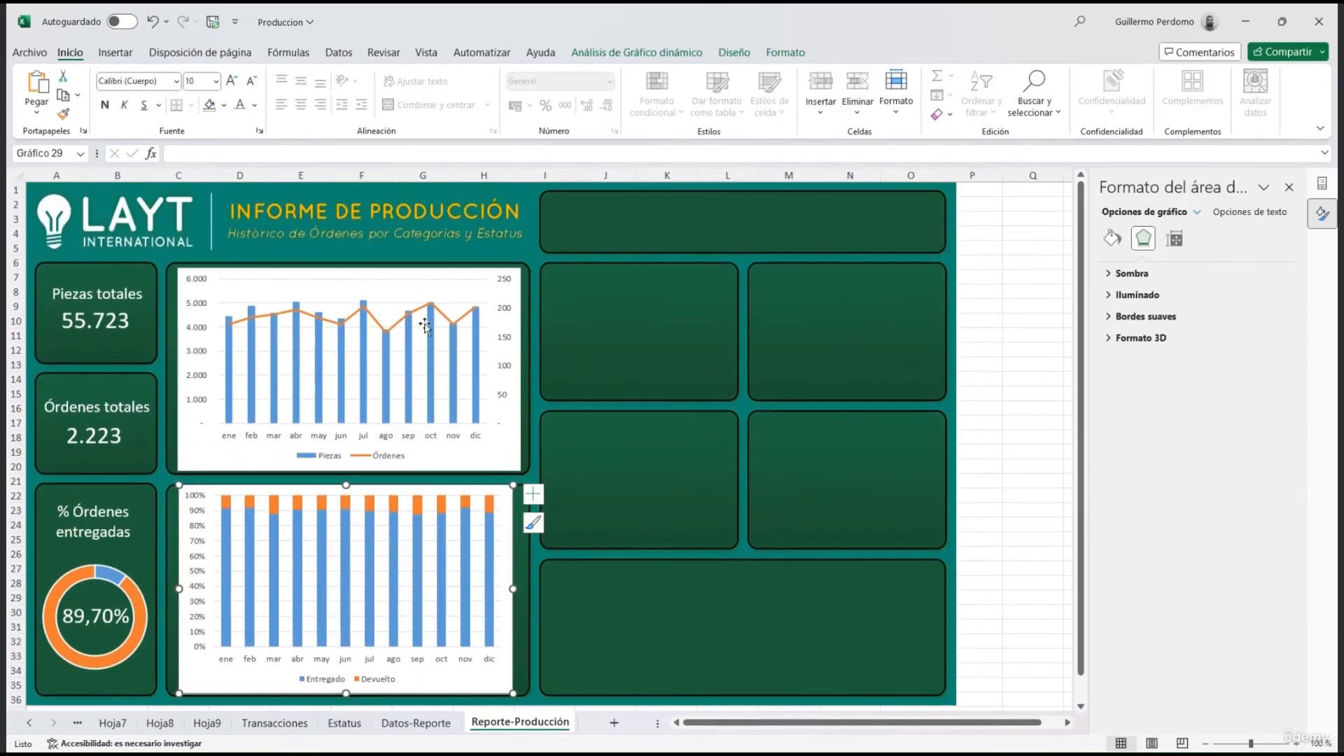
Step: Remove the fill and outline from the monthly Piezas and Órdenes combo chart
{"action": "left_click", "coordinate": [392, 270]}
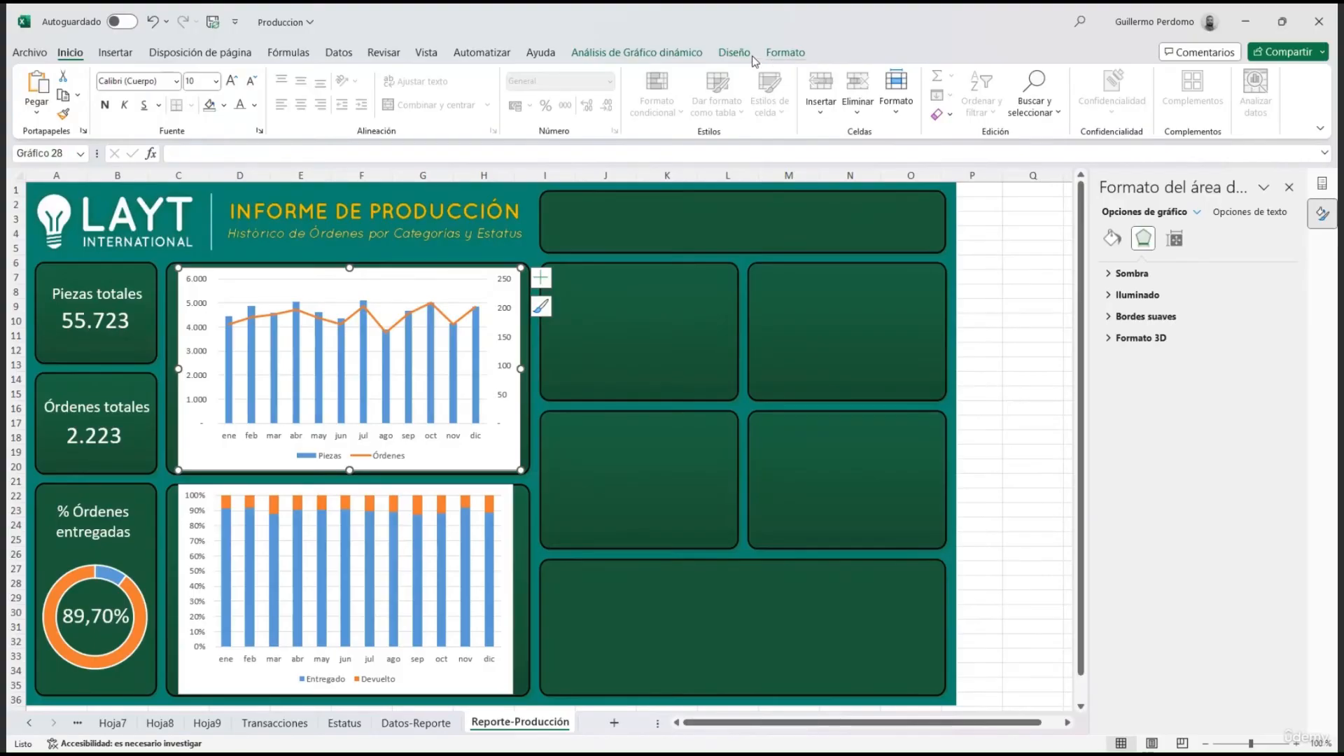
{"action": "left_click", "coordinate": [743, 54]}
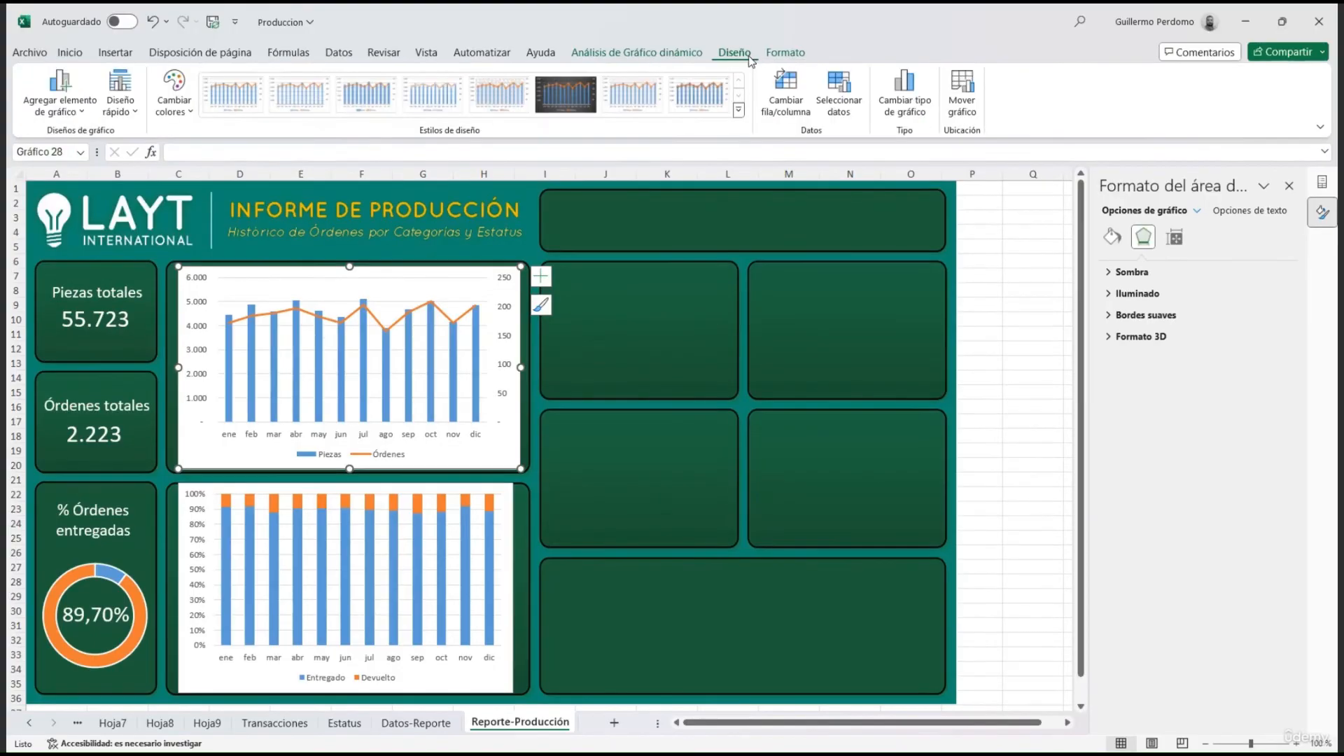
{"action": "left_click", "coordinate": [784, 53]}
{"action": "left_click", "coordinate": [725, 75]}
{"action": "left_click", "coordinate": [681, 263]}
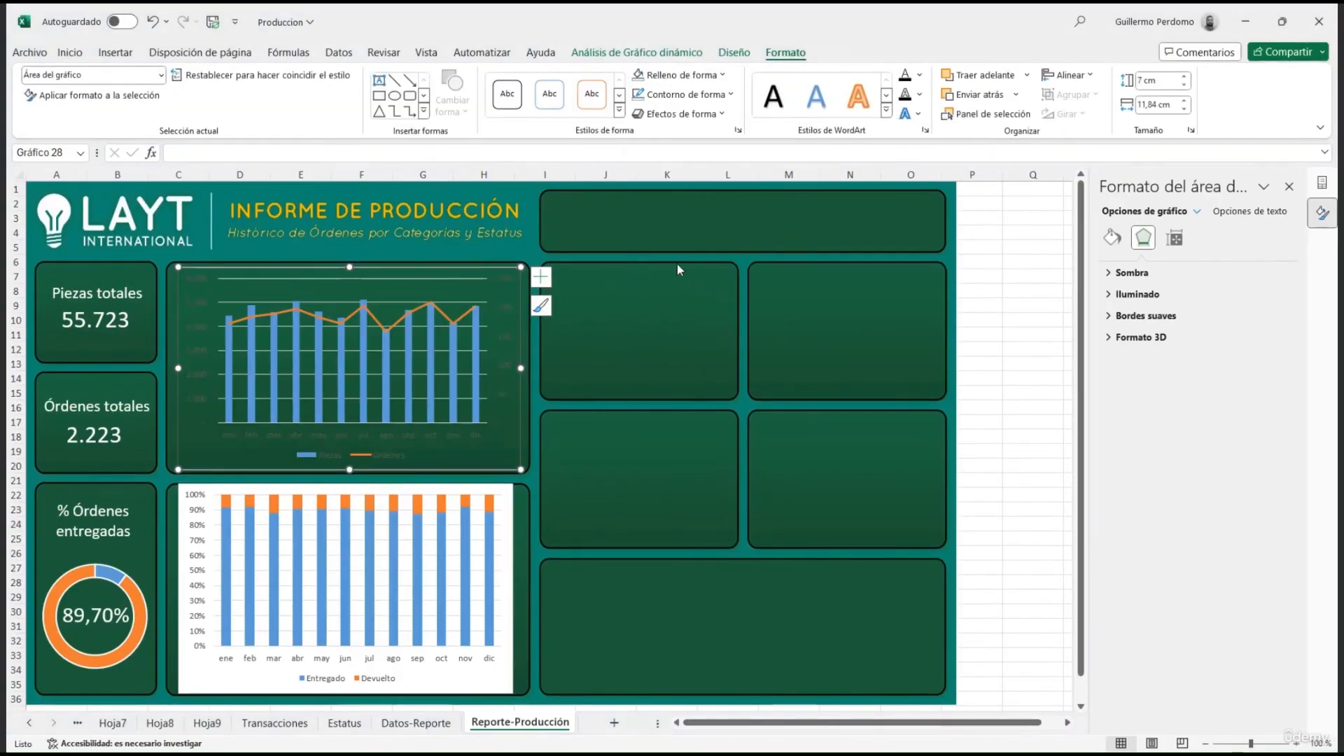
{"action": "left_click", "coordinate": [722, 96]}
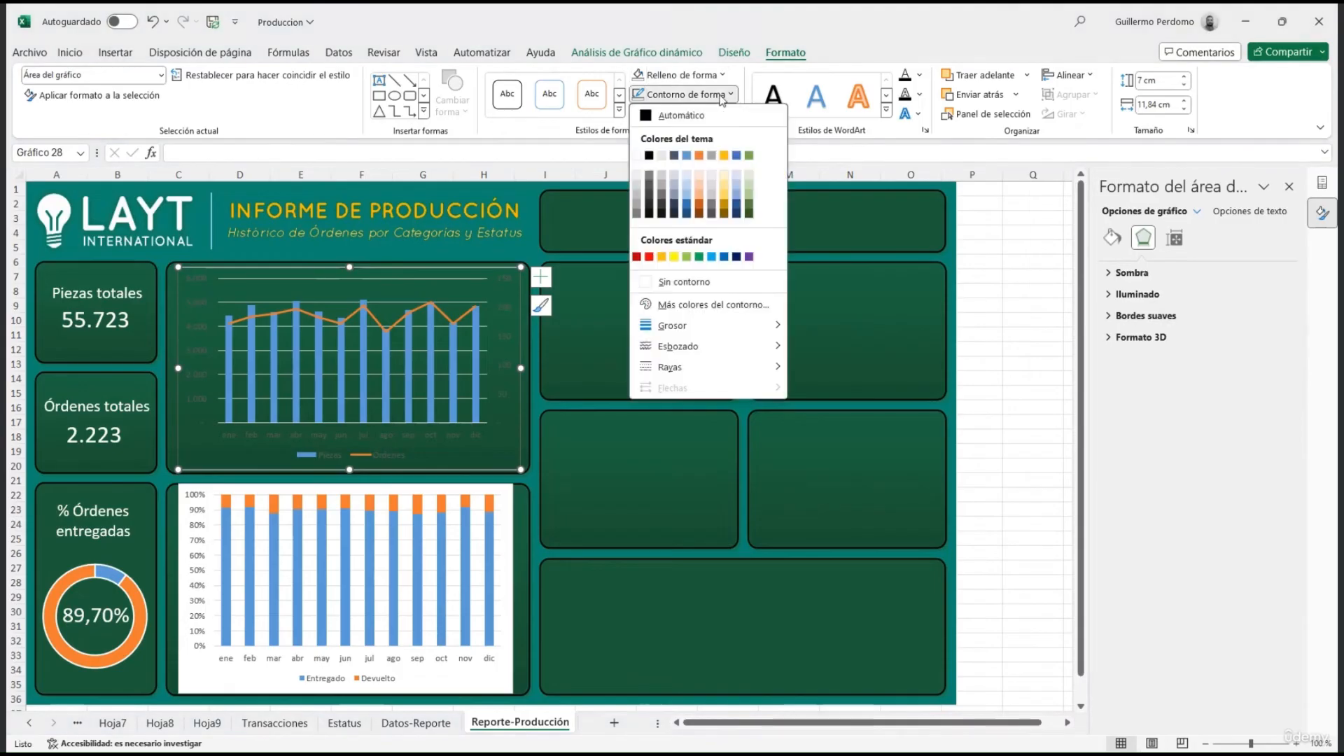
{"action": "left_click", "coordinate": [683, 282]}
Step: Apply a white font to the combo chart's vertical axis, month labels, legend and secondary axis
{"action": "left_click", "coordinate": [203, 345]}
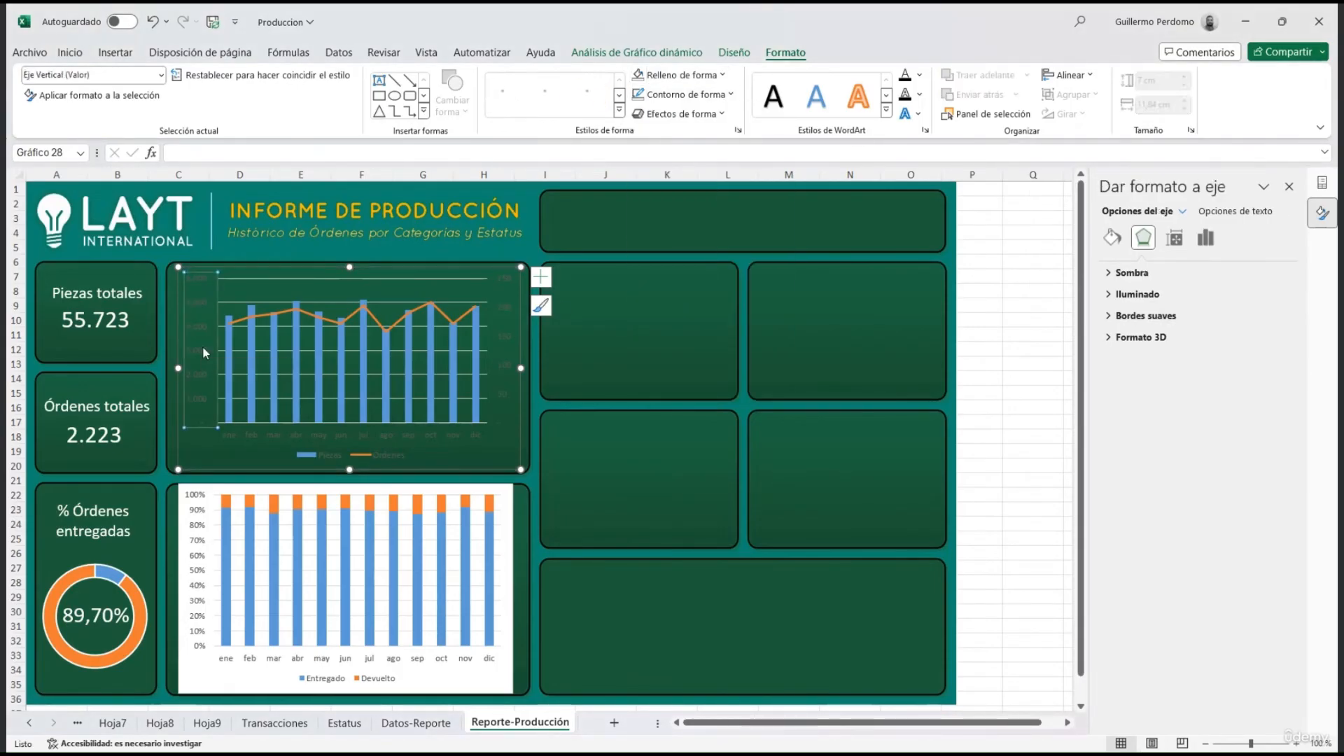
{"action": "left_click", "coordinate": [70, 52]}
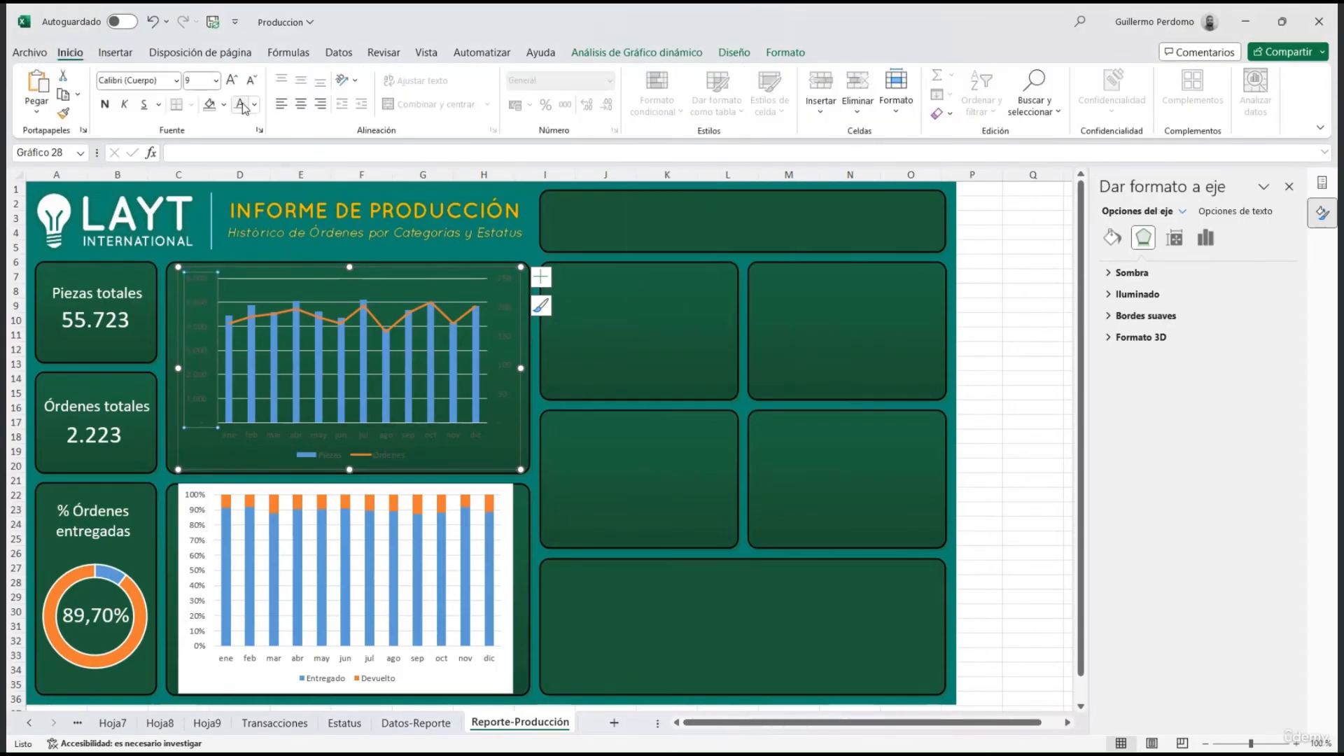
{"action": "left_click", "coordinate": [240, 104]}
{"action": "left_click", "coordinate": [328, 437]}
{"action": "left_click", "coordinate": [240, 103]}
{"action": "left_click", "coordinate": [328, 455]}
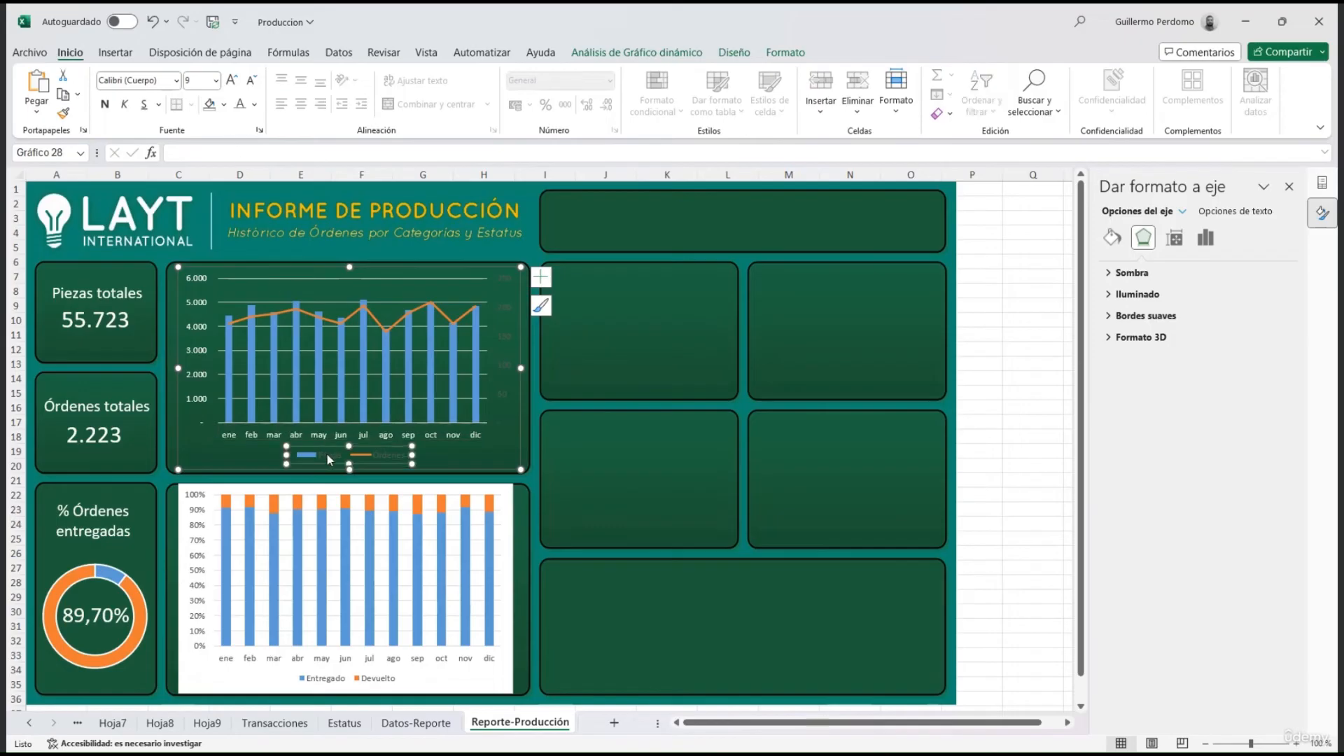
{"action": "left_click", "coordinate": [240, 104]}
{"action": "left_click", "coordinate": [504, 310]}
{"action": "left_click", "coordinate": [241, 104]}
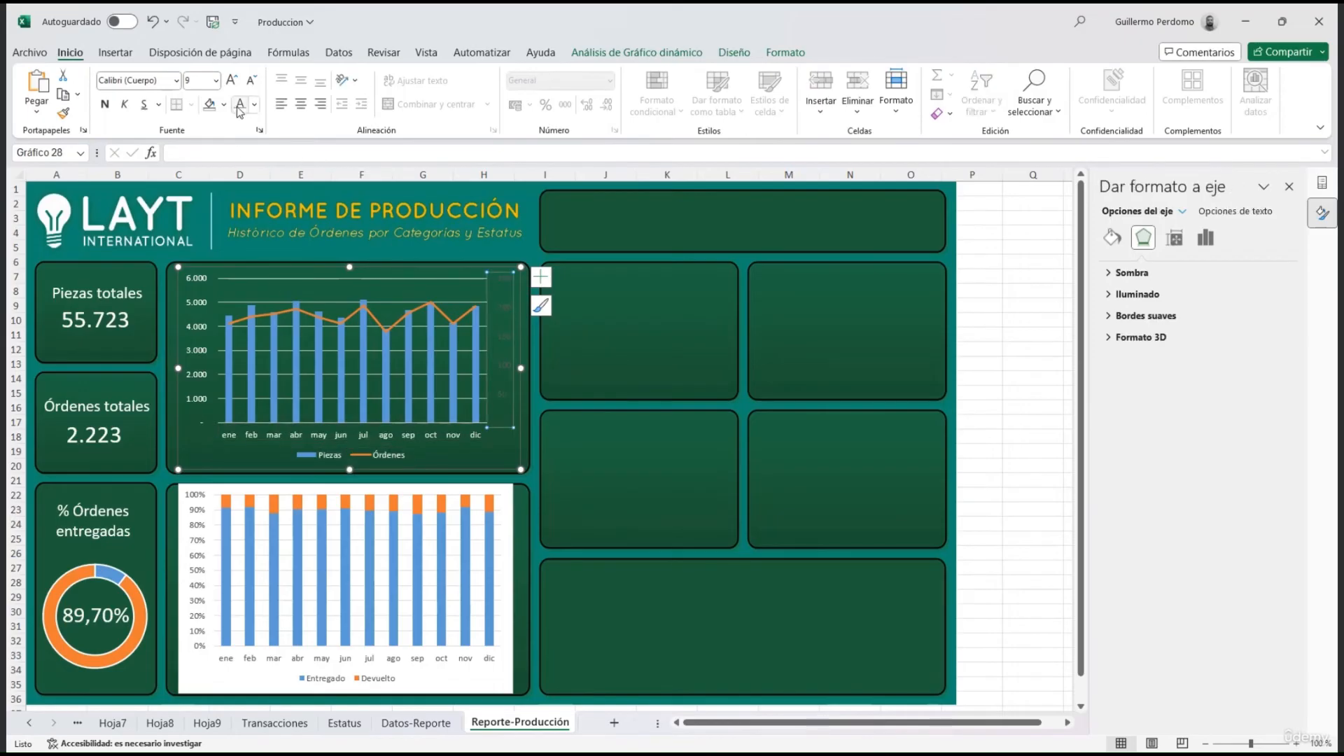
Step: Remove the fill and outline from the 100% stacked column chart
{"action": "left_click", "coordinate": [478, 517]}
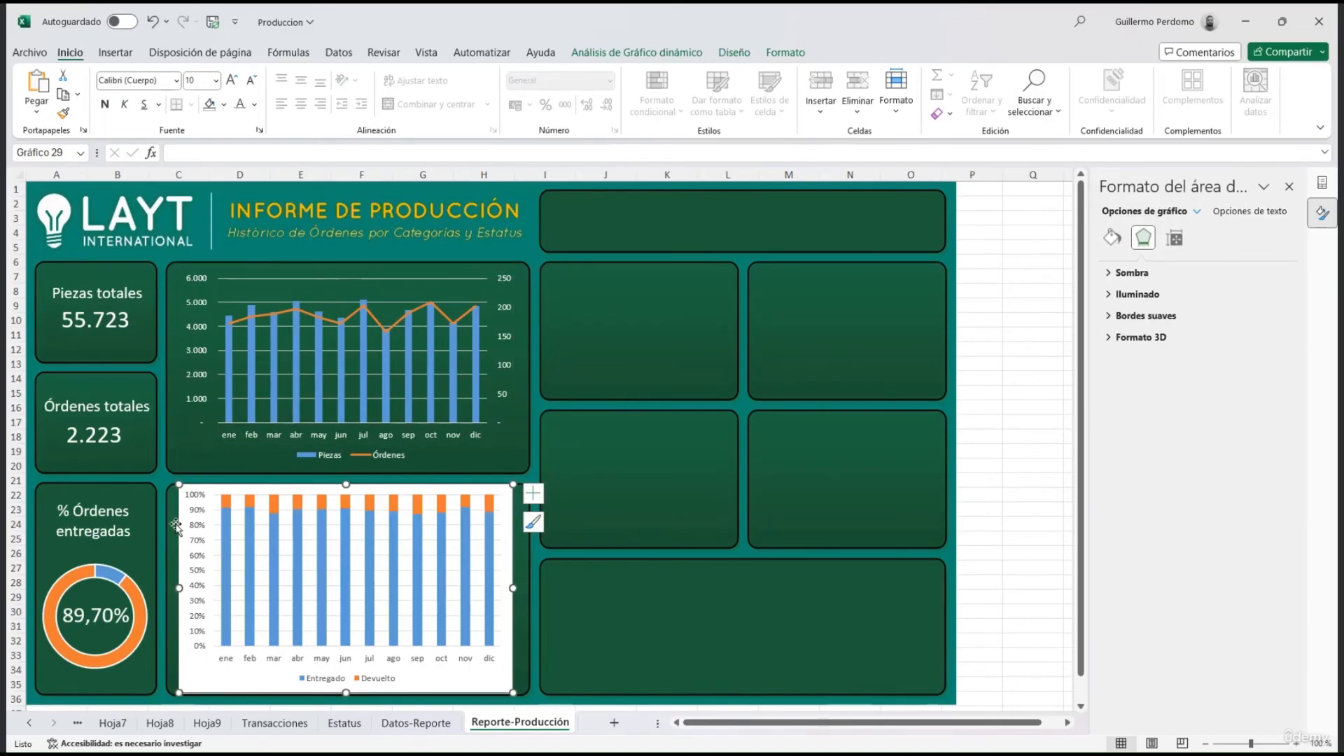
{"action": "left_click", "coordinate": [785, 53]}
{"action": "left_click", "coordinate": [679, 75]}
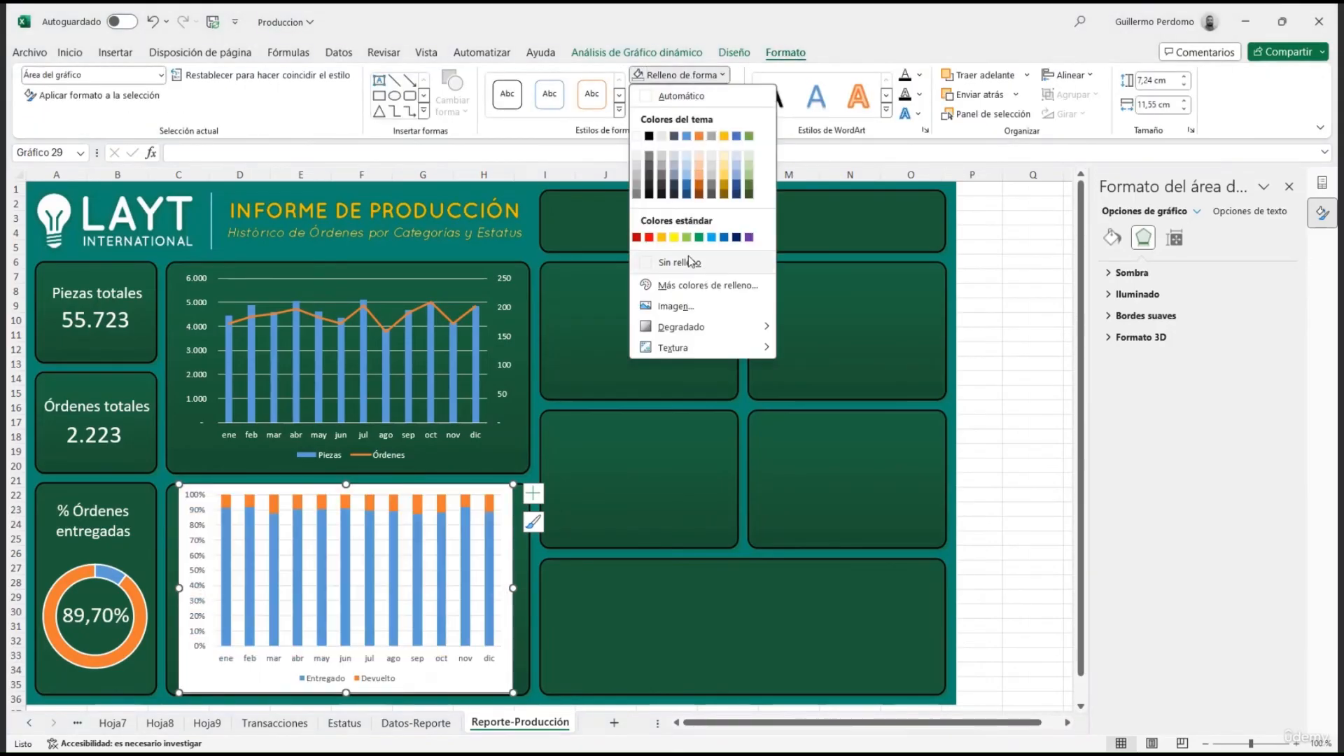
{"action": "left_click", "coordinate": [692, 262]}
{"action": "left_click", "coordinate": [683, 94]}
{"action": "left_click", "coordinate": [672, 282]}
Step: Apply a white font to the stacked chart's legend, month labels and percentage axis
{"action": "left_click", "coordinate": [392, 677]}
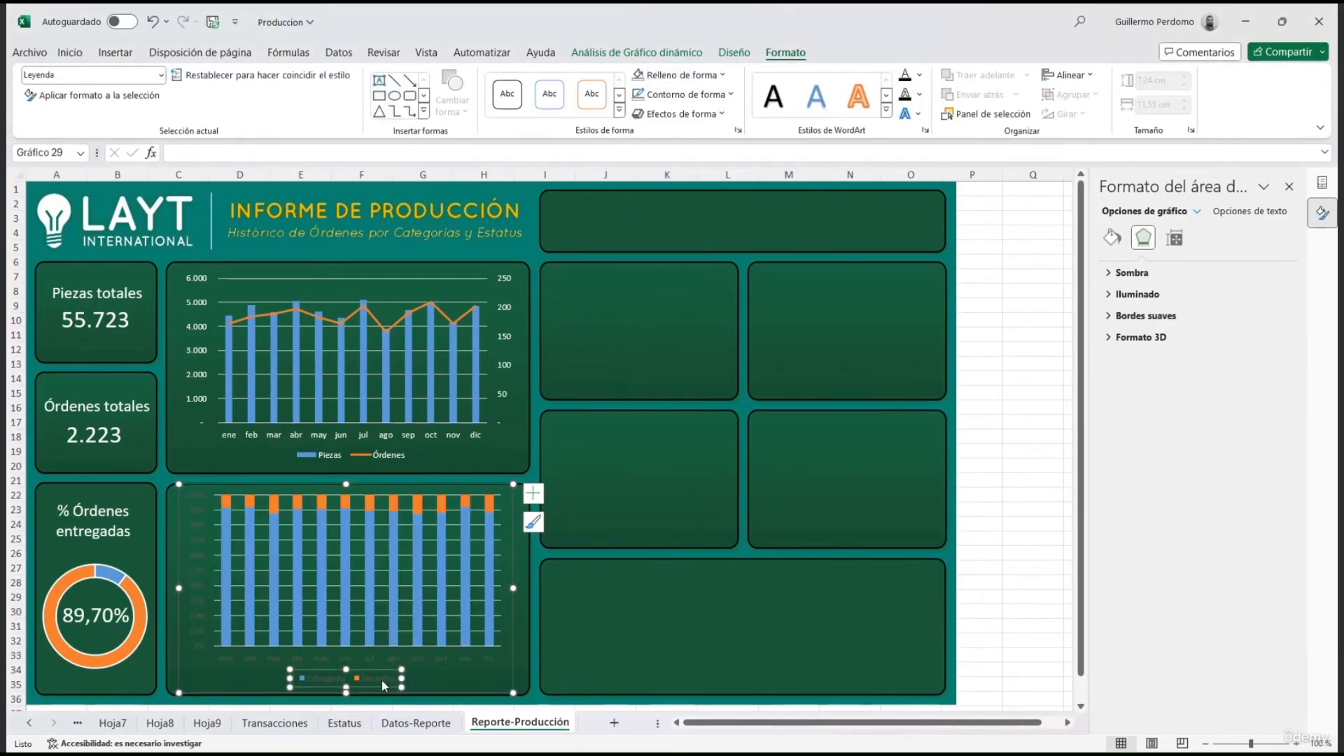
{"action": "left_click", "coordinate": [70, 52]}
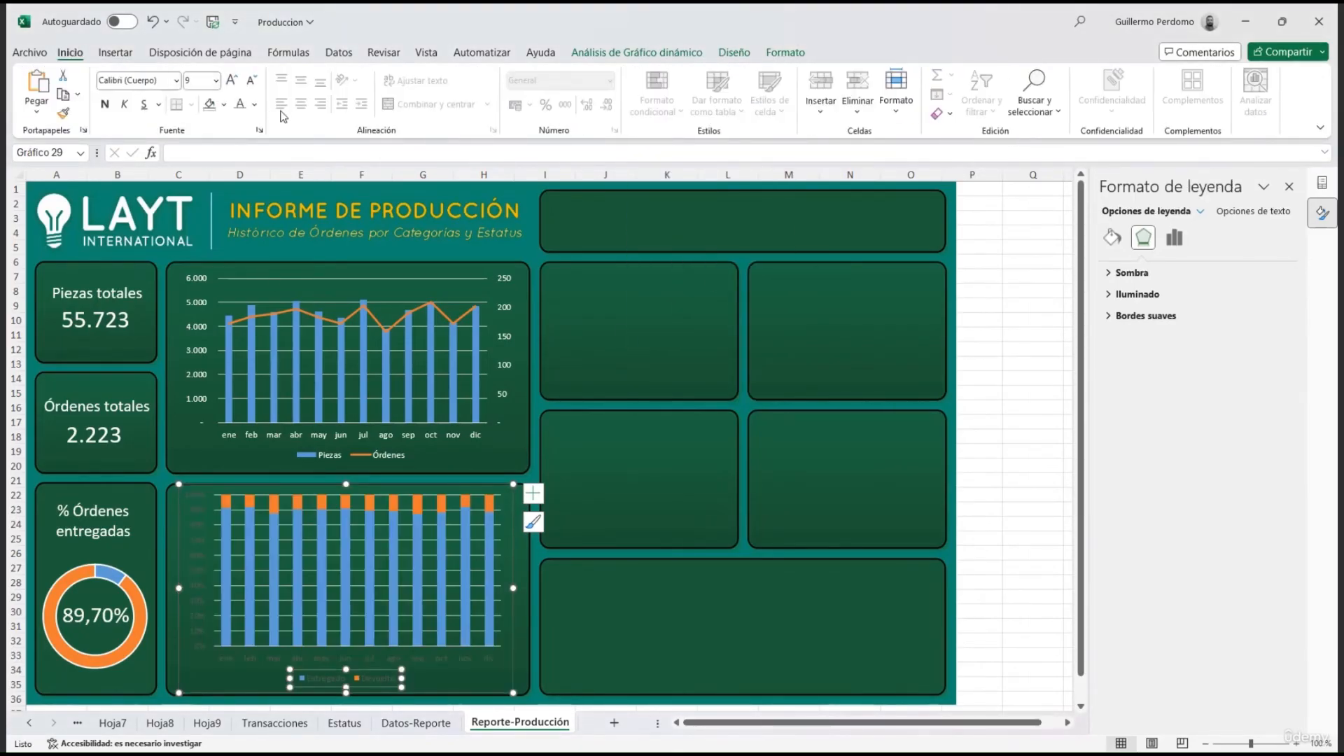
{"action": "left_click", "coordinate": [410, 661]}
{"action": "left_click", "coordinate": [240, 104]}
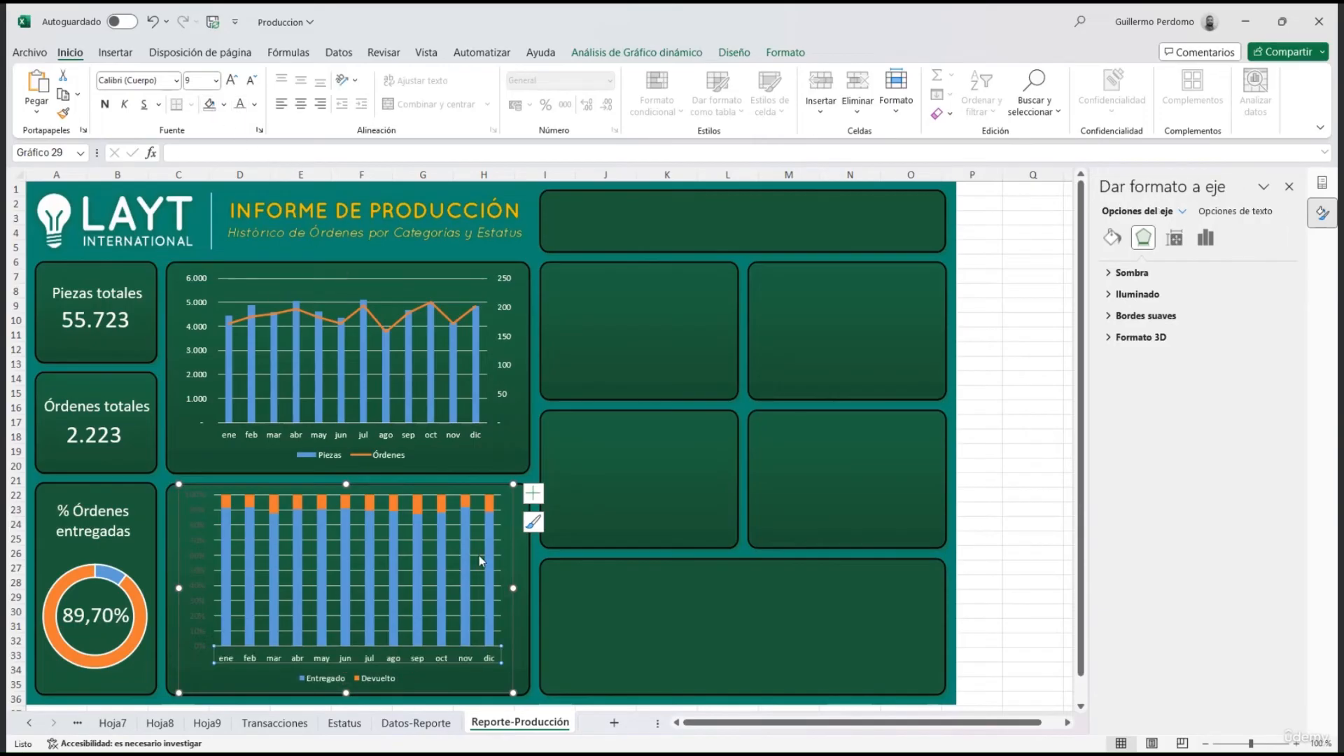
{"action": "left_click", "coordinate": [195, 540]}
{"action": "left_click", "coordinate": [240, 103]}
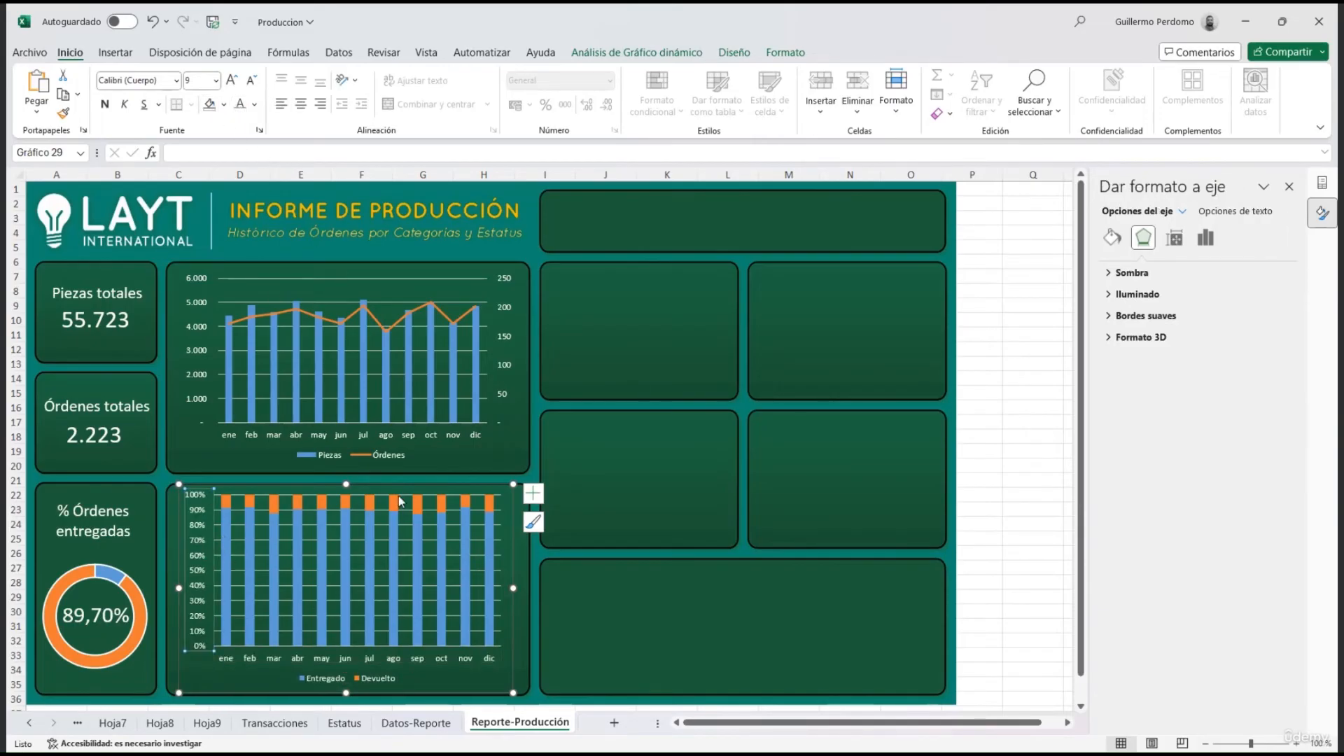
Step: Reposition and resize the stacked column chart so it fills its dashboard panel
{"action": "left_click_drag", "start_coordinate": [419, 490], "coordinate": [416, 496]}
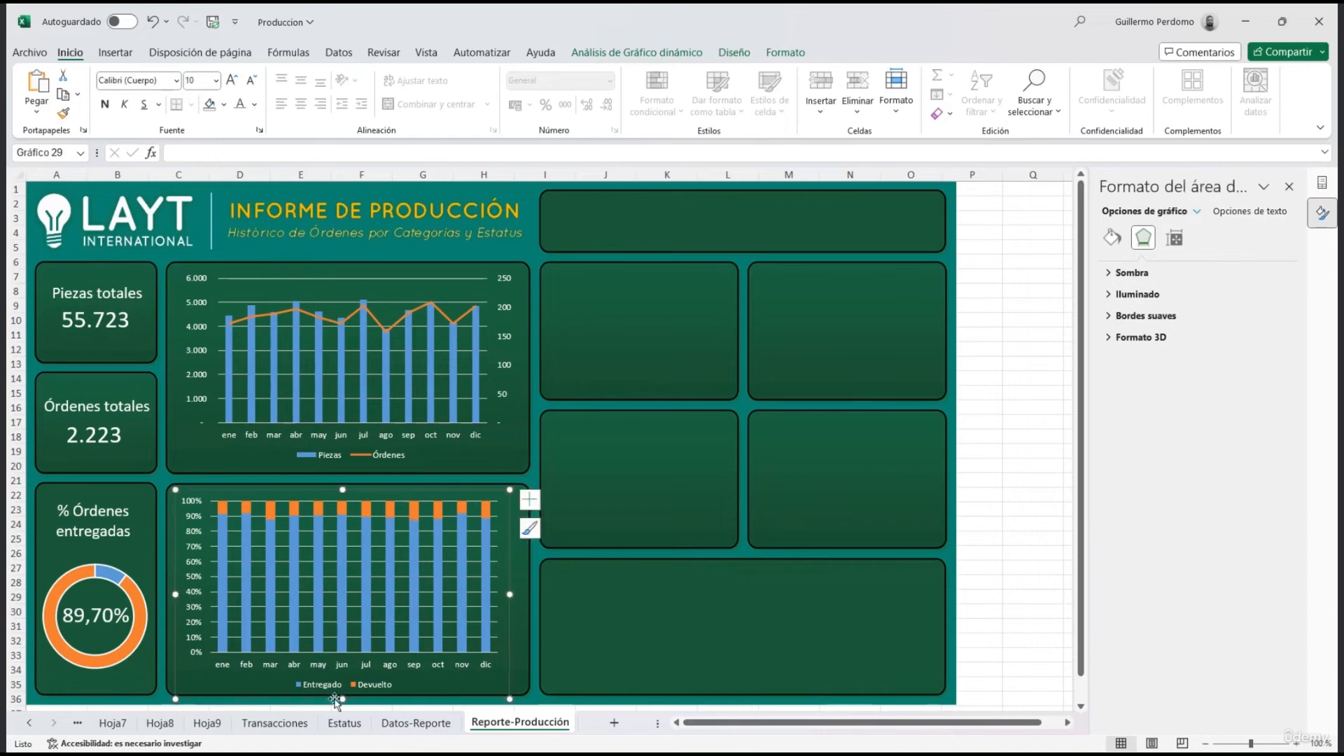
{"action": "left_click_drag", "start_coordinate": [342, 699], "coordinate": [342, 691]}
{"action": "left_click_drag", "start_coordinate": [385, 495], "coordinate": [379, 491]}
{"action": "left_click_drag", "start_coordinate": [503, 685], "coordinate": [529, 695]}
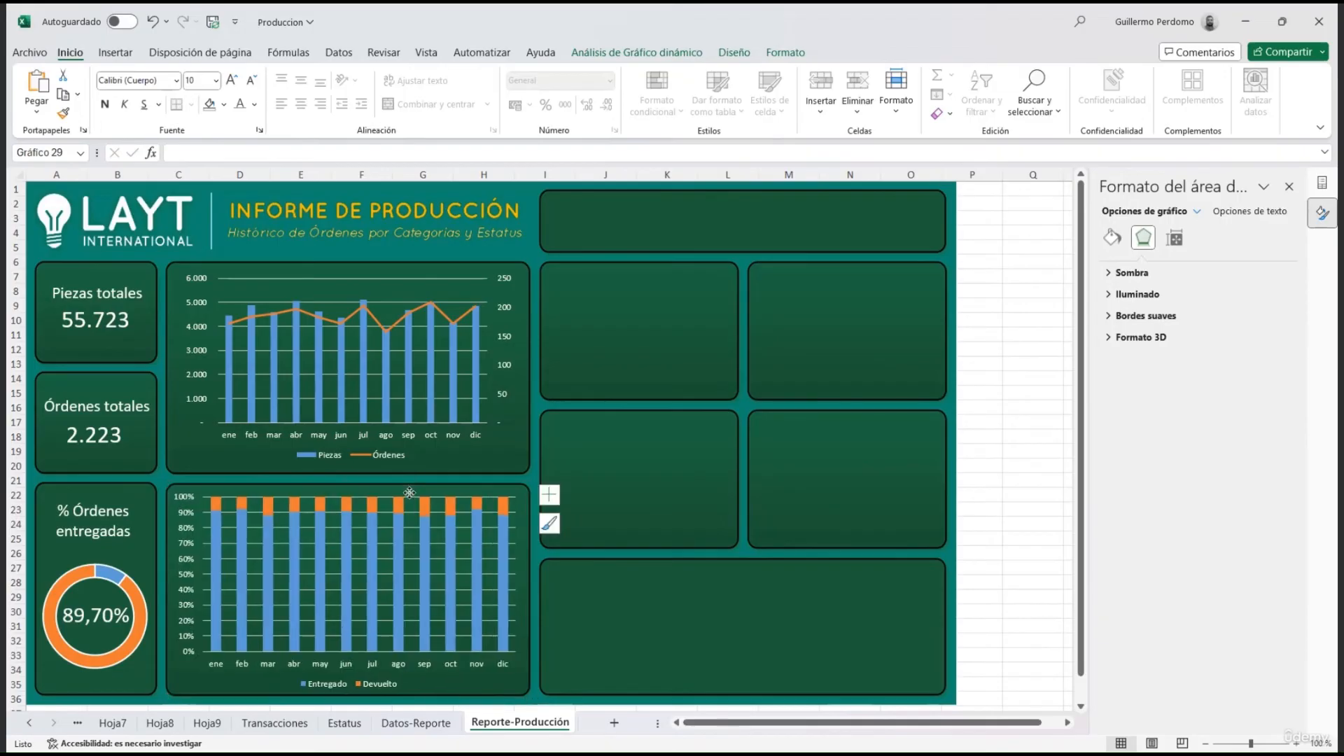
Step: Enlarge the combo chart so it fills the dashboard panel above the stacked chart
{"action": "left_click", "coordinate": [498, 437]}
{"action": "left_click_drag", "start_coordinate": [498, 436], "coordinate": [528, 475]}
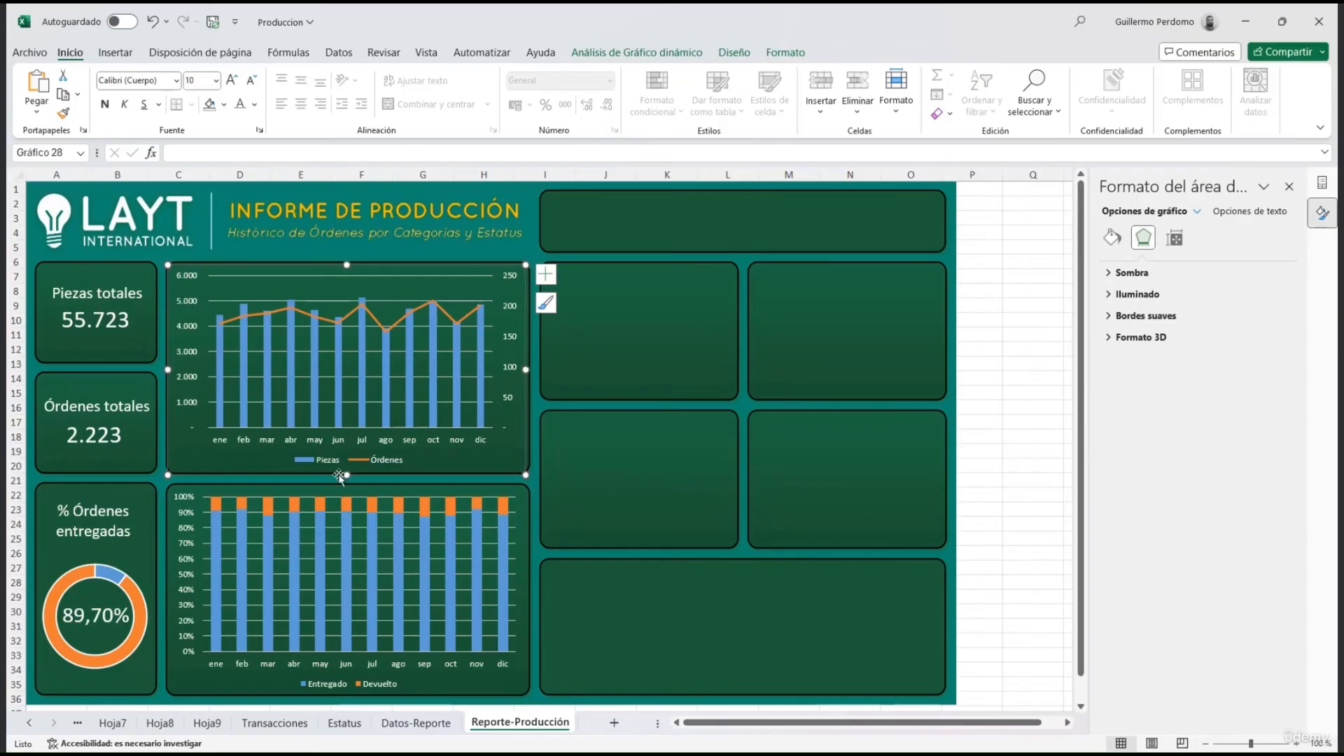
{"action": "left_click", "coordinate": [536, 413]}
{"action": "left_click", "coordinate": [435, 384]}
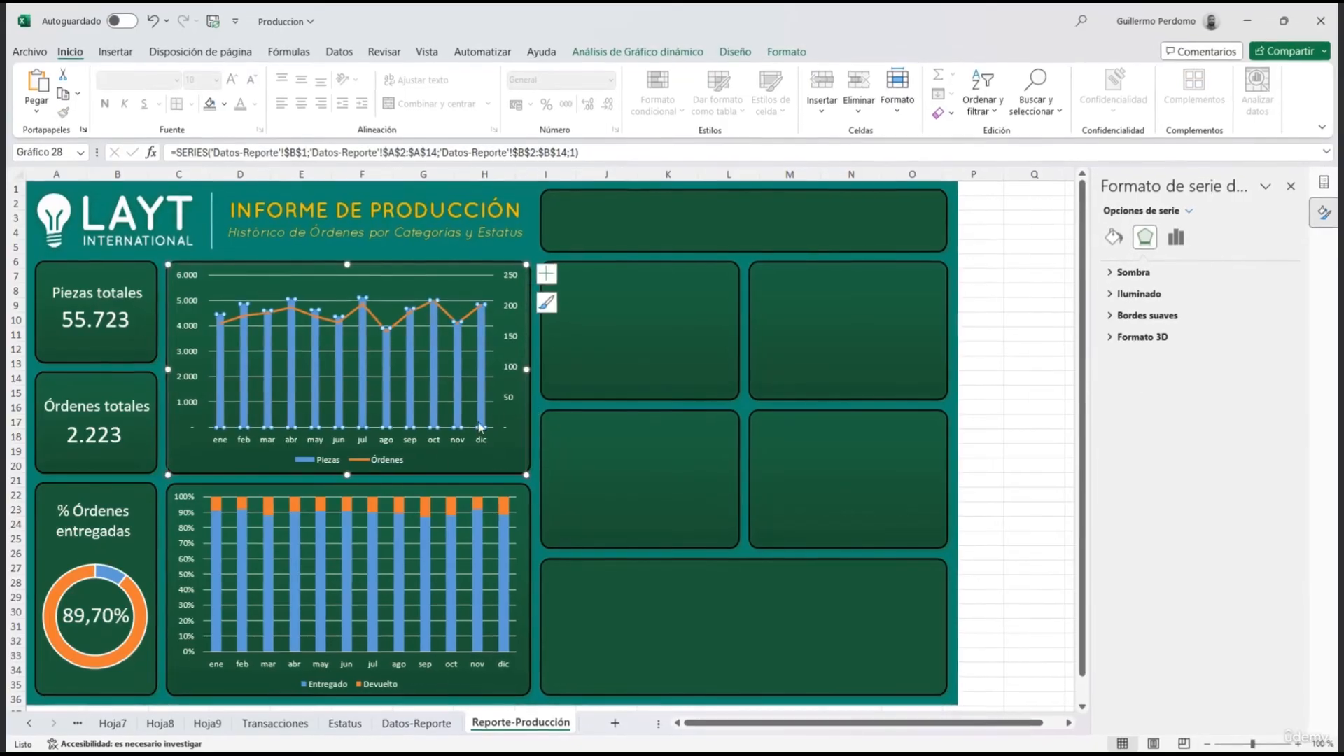
{"action": "left_click", "coordinate": [524, 473]}
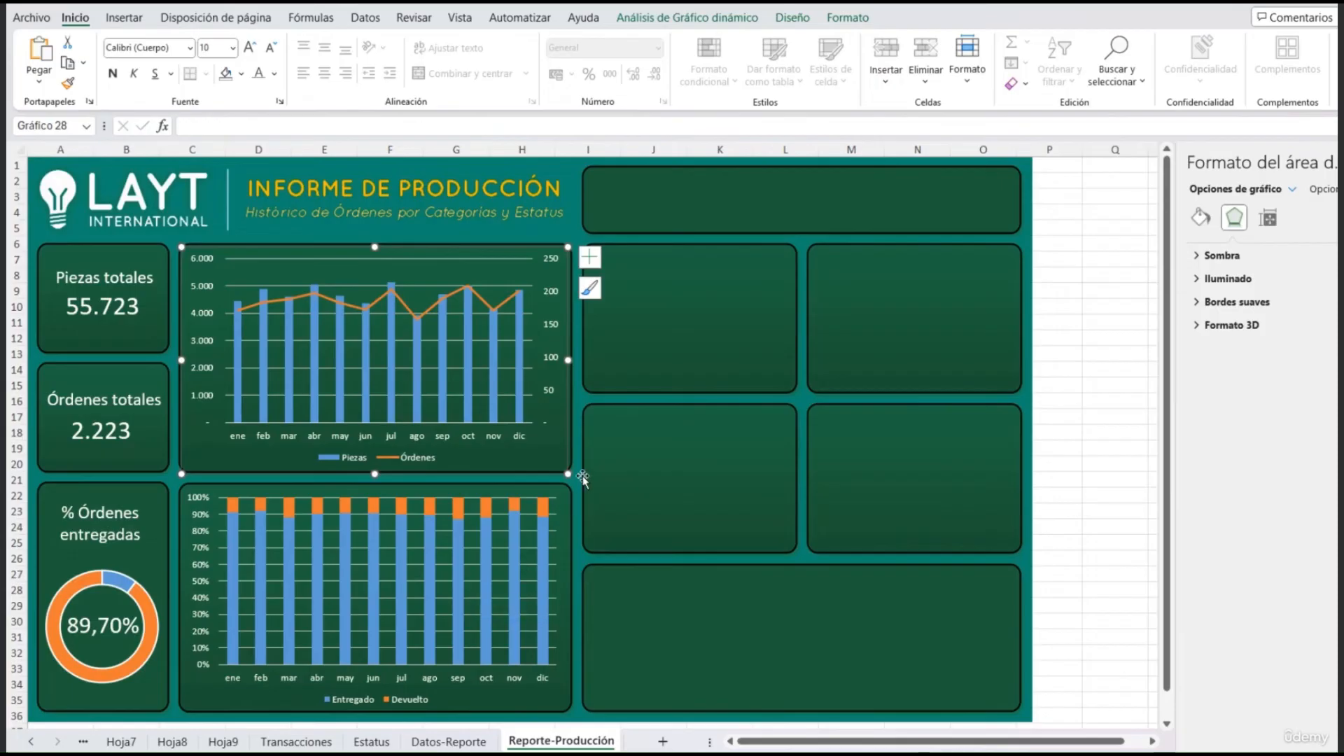
{"action": "left_click", "coordinate": [580, 401]}
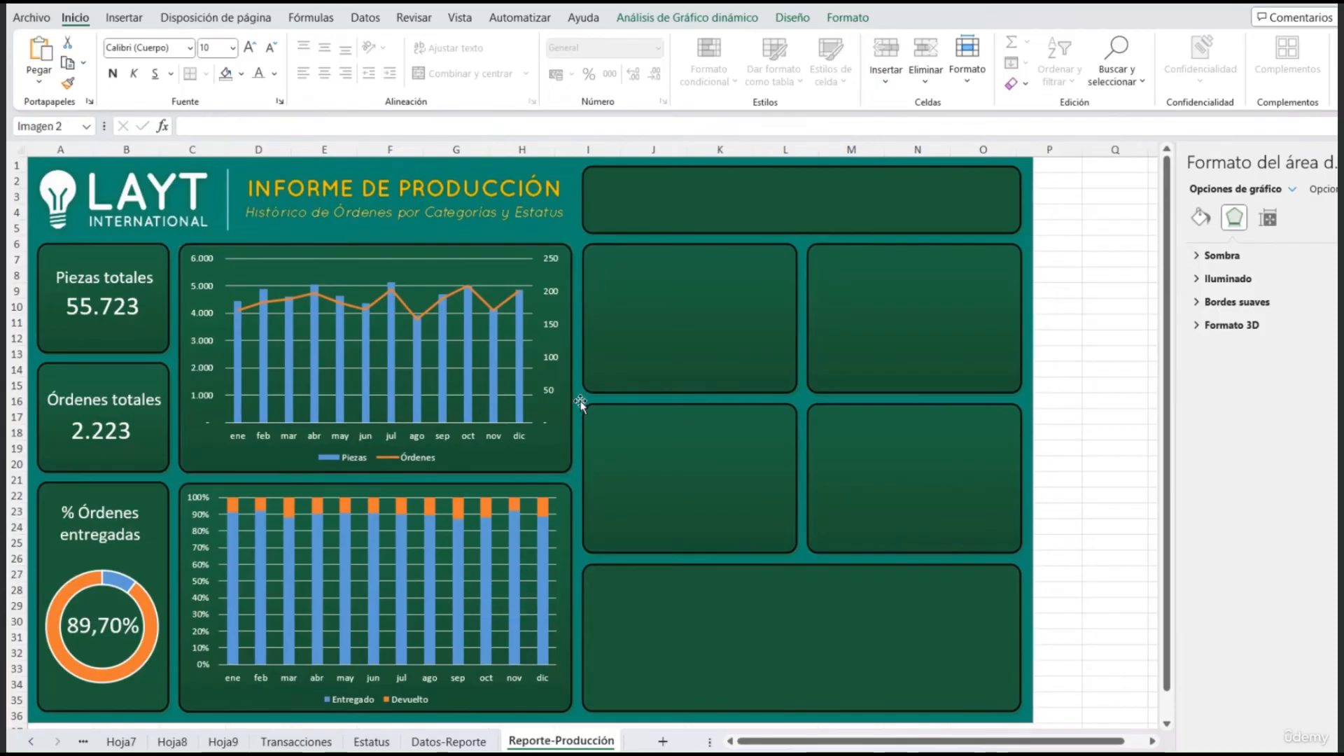
Step: Insert an Años (Fecha) slicer from the combo chart and move it off the charts onto the empty panels
{"action": "left_click", "coordinate": [543, 441]}
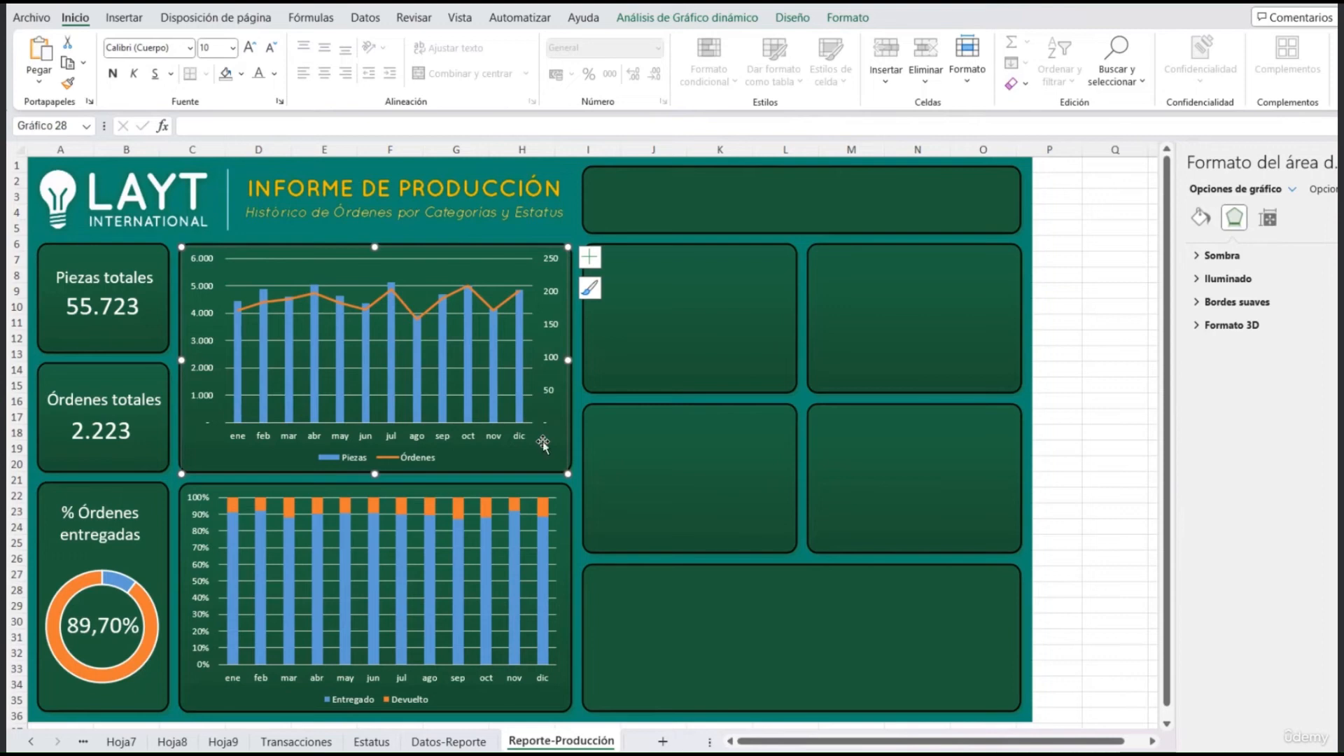
{"action": "left_click", "coordinate": [713, 19]}
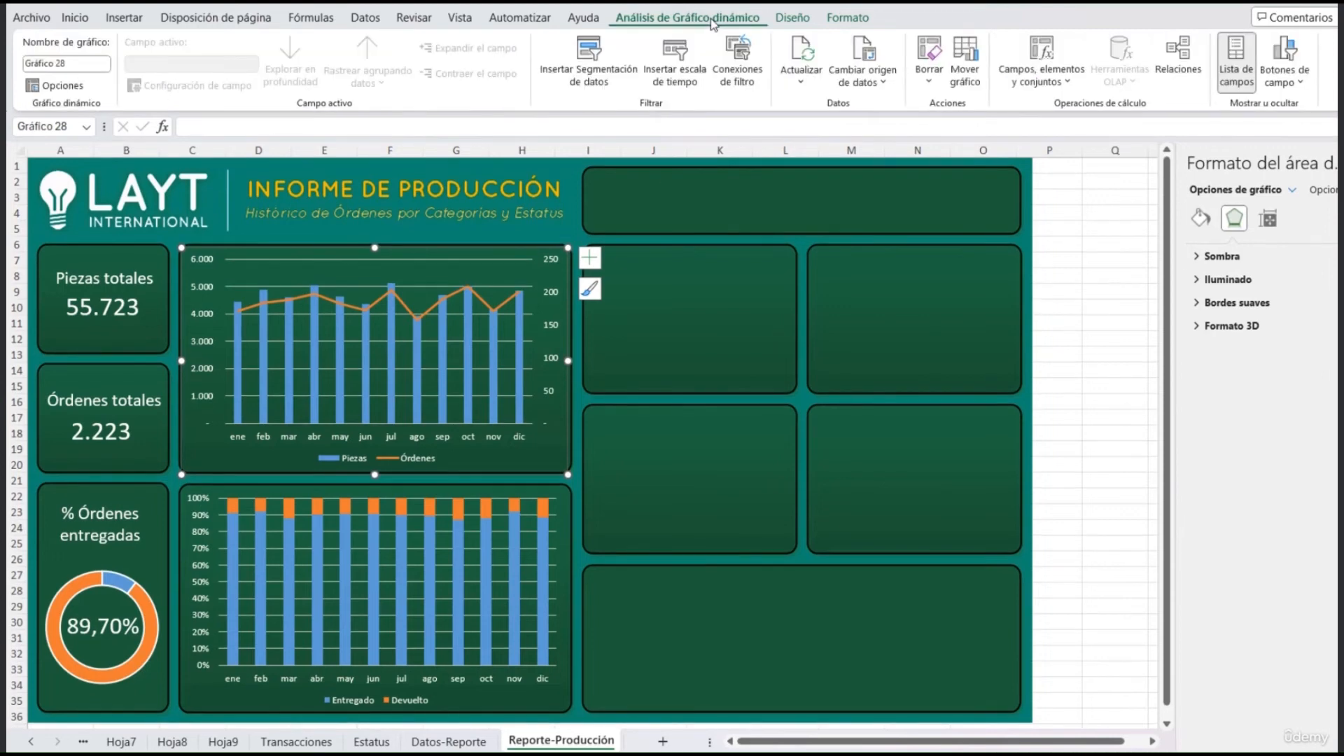
{"action": "left_click", "coordinate": [588, 60]}
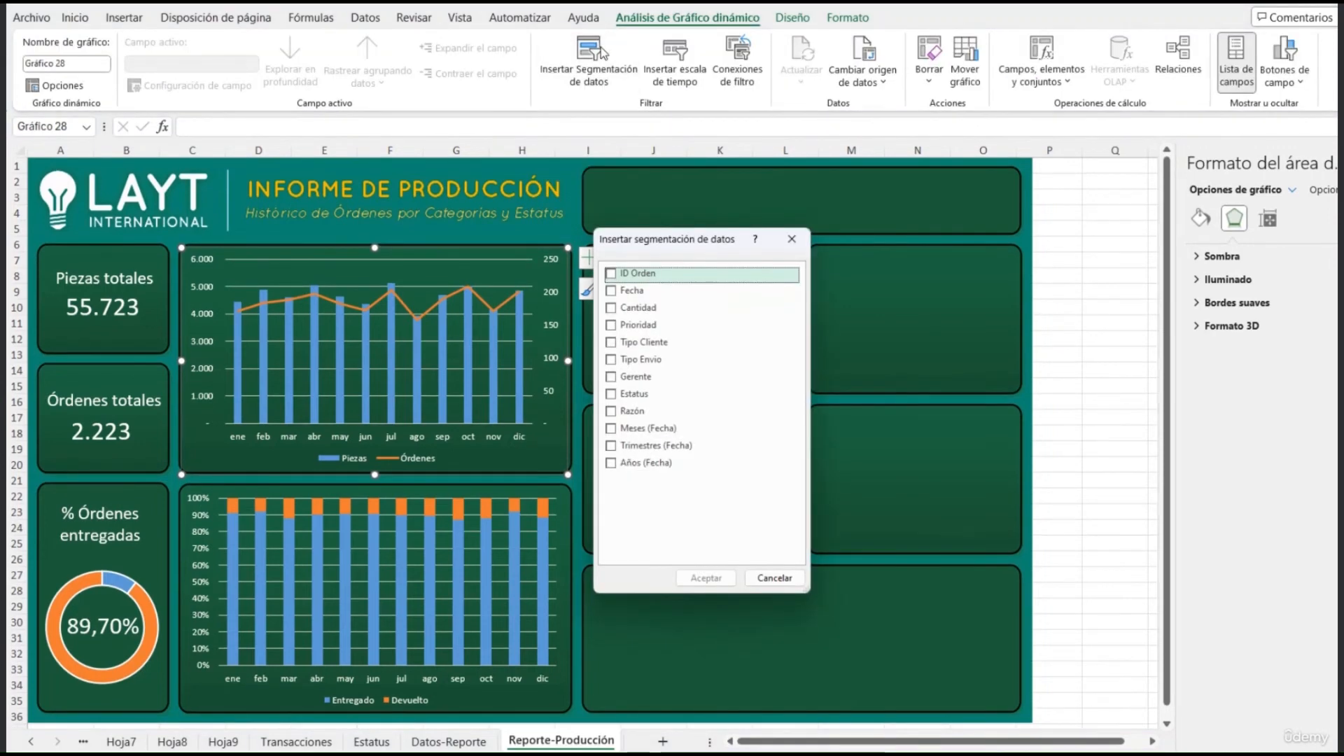
{"action": "left_click", "coordinate": [638, 466]}
{"action": "left_click", "coordinate": [706, 578]}
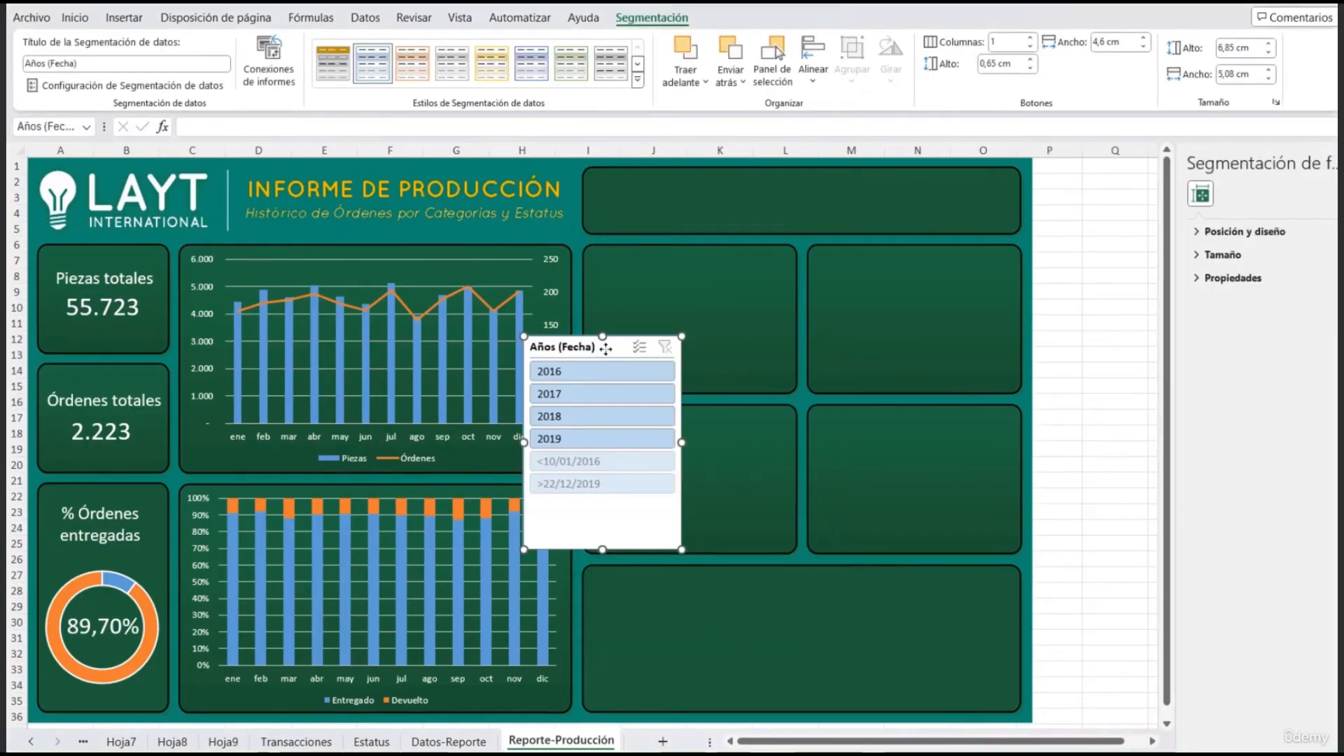
{"action": "left_click_drag", "start_coordinate": [606, 348], "coordinate": [683, 267]}
Step: Set the slicer's header title to Años and hide items that contain no data
{"action": "left_click", "coordinate": [183, 86]}
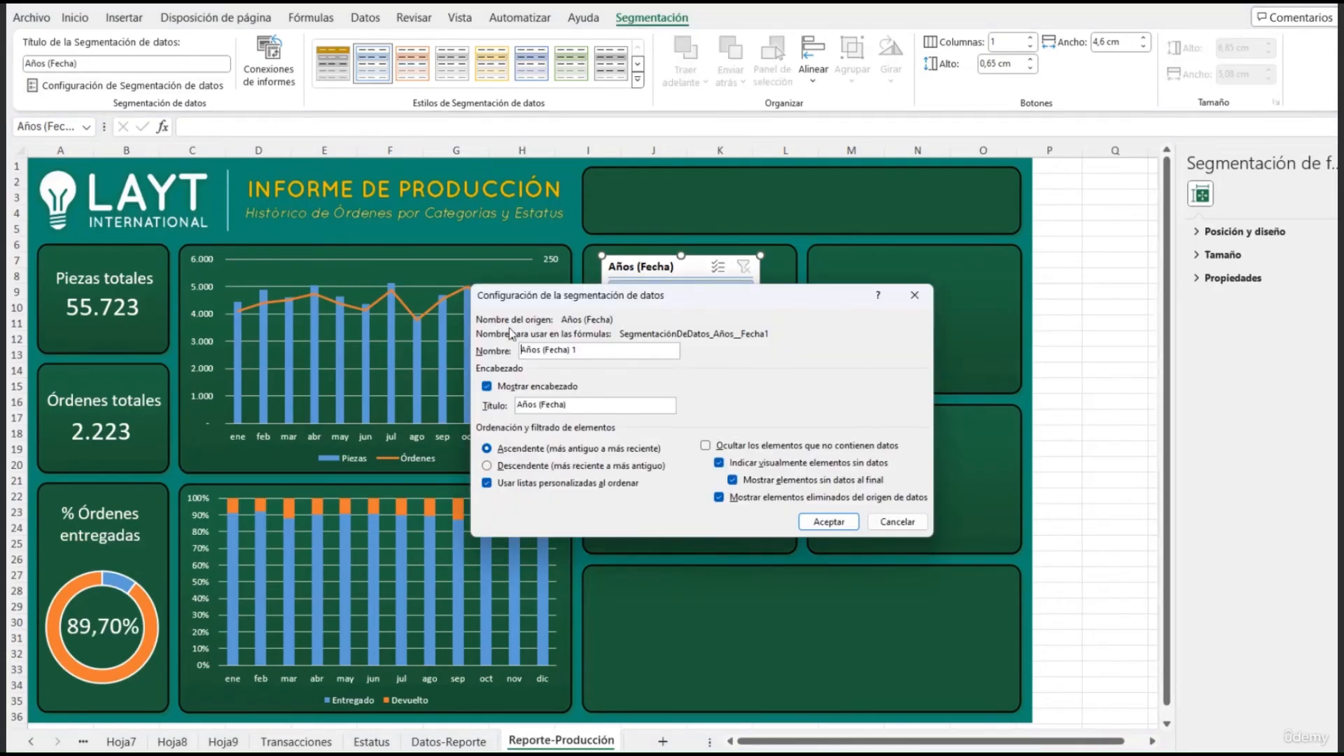
{"action": "left_click", "coordinate": [570, 405]}
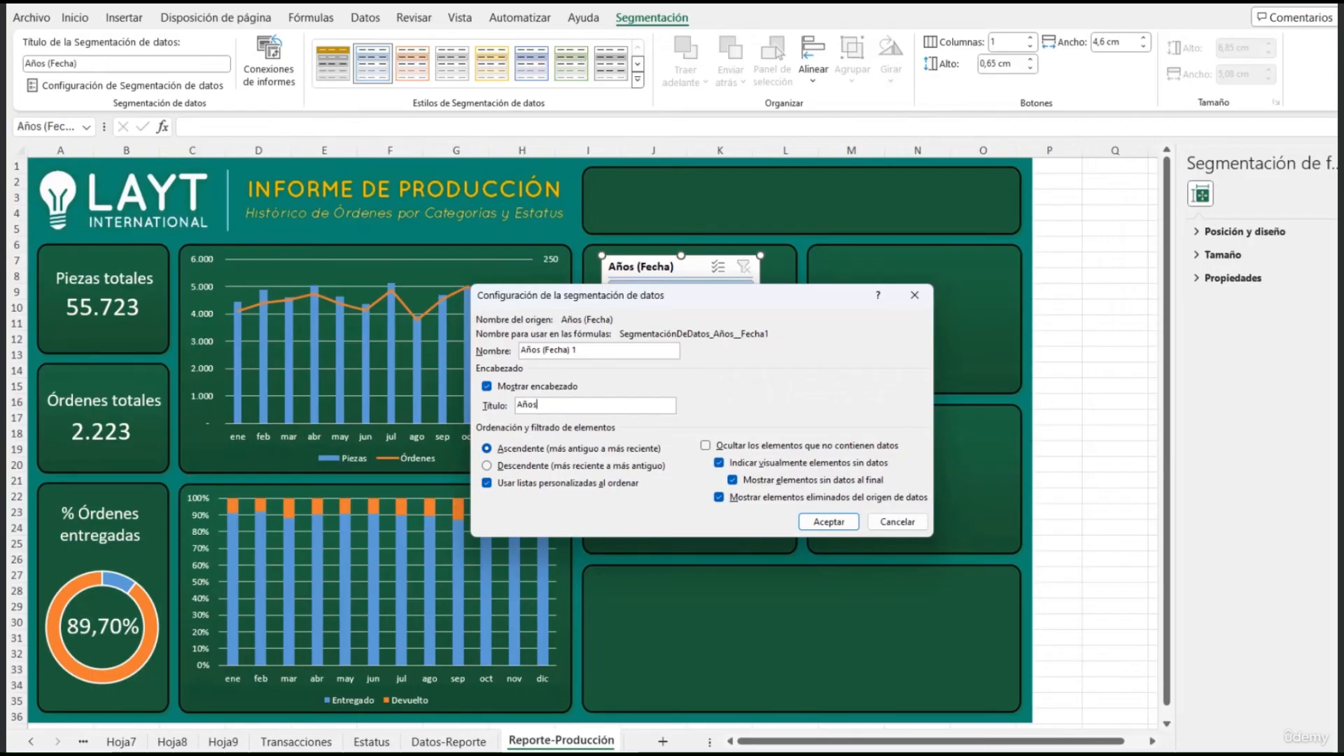
{"action": "left_click", "coordinate": [705, 446]}
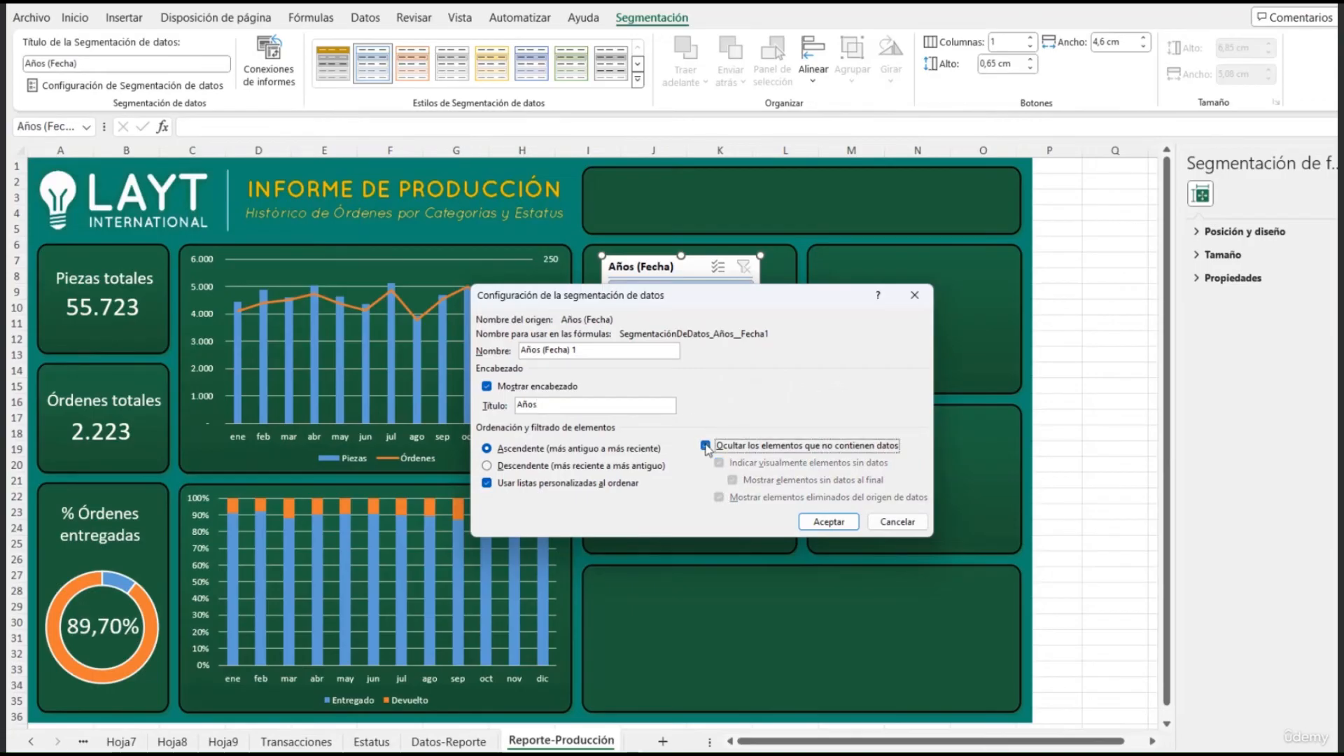
{"action": "left_click", "coordinate": [829, 521]}
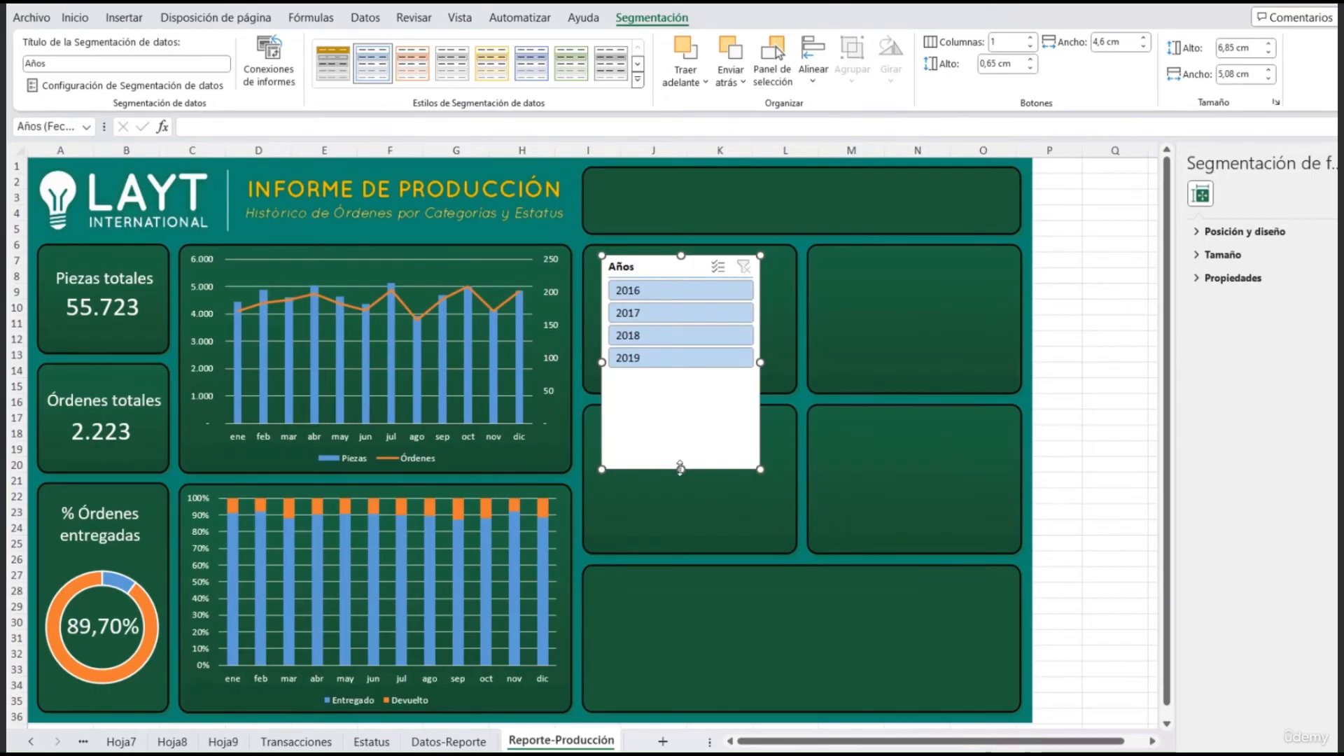
Step: Move the Años slicer to the empty panel beside the report title and arrange its buttons in 4 columns
{"action": "left_click_drag", "start_coordinate": [645, 273], "coordinate": [897, 188]}
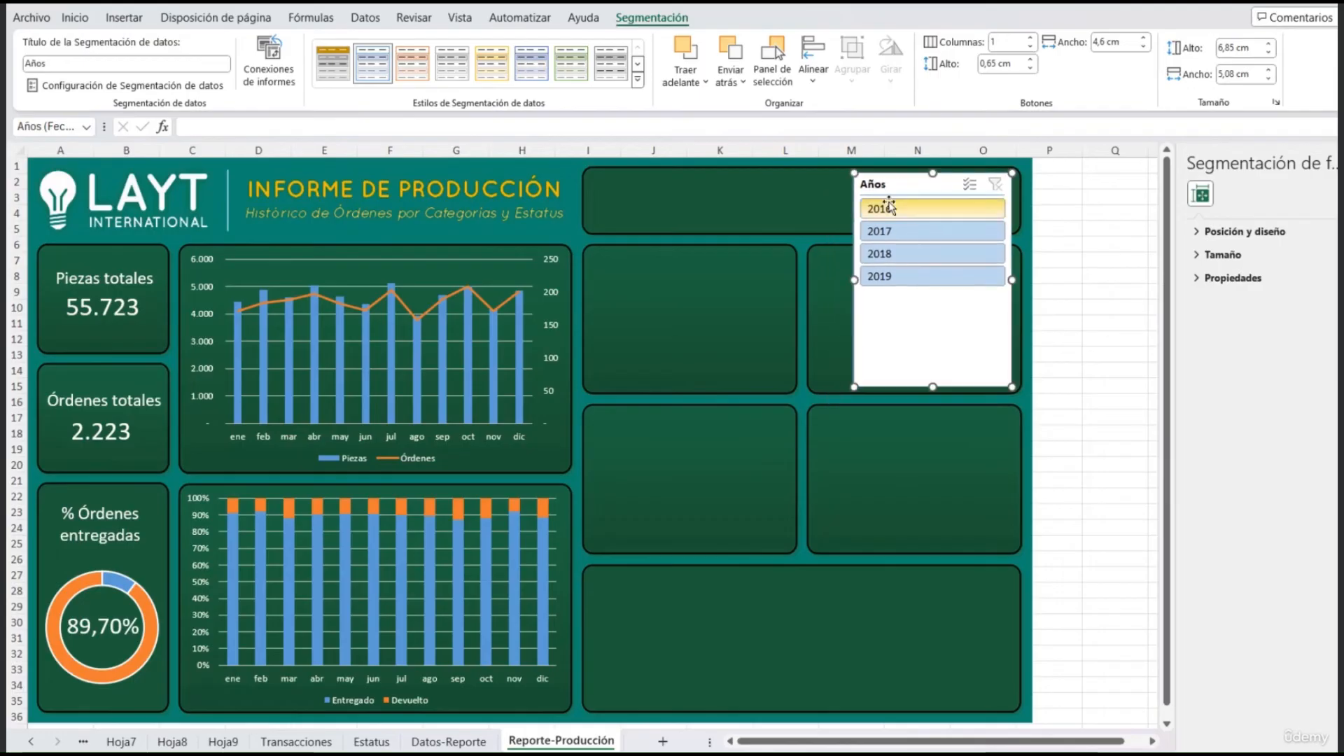
{"action": "left_click", "coordinate": [1013, 53]}
{"action": "type", "text": "4"}
{"action": "key", "text": "Return"}
Step: Resize the Años slicer to about 1.8 by 6.69 cm within the header panel and apply the custom (Personalizada) slicer style
{"action": "left_click_drag", "start_coordinate": [853, 280], "coordinate": [802, 278]}
{"action": "left_click_drag", "start_coordinate": [907, 386], "coordinate": [916, 231]}
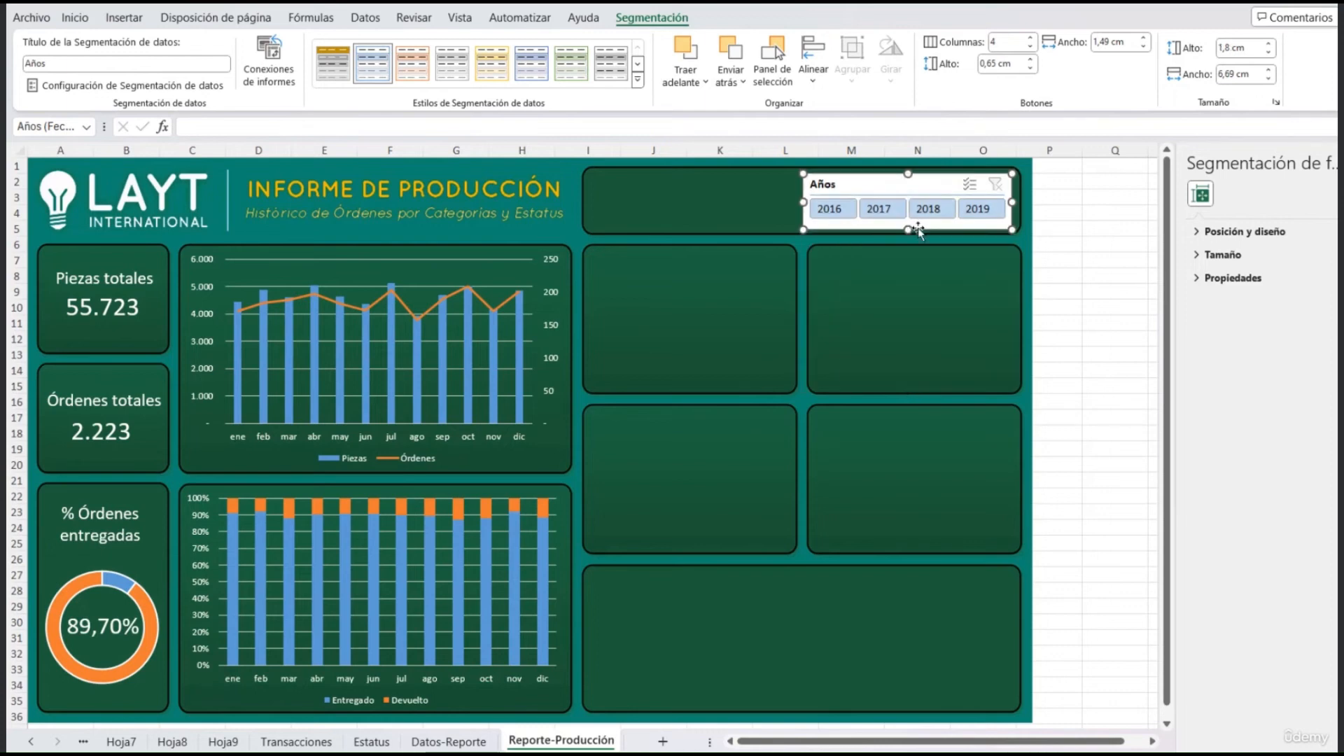
{"action": "left_click_drag", "start_coordinate": [917, 184], "coordinate": [917, 182]}
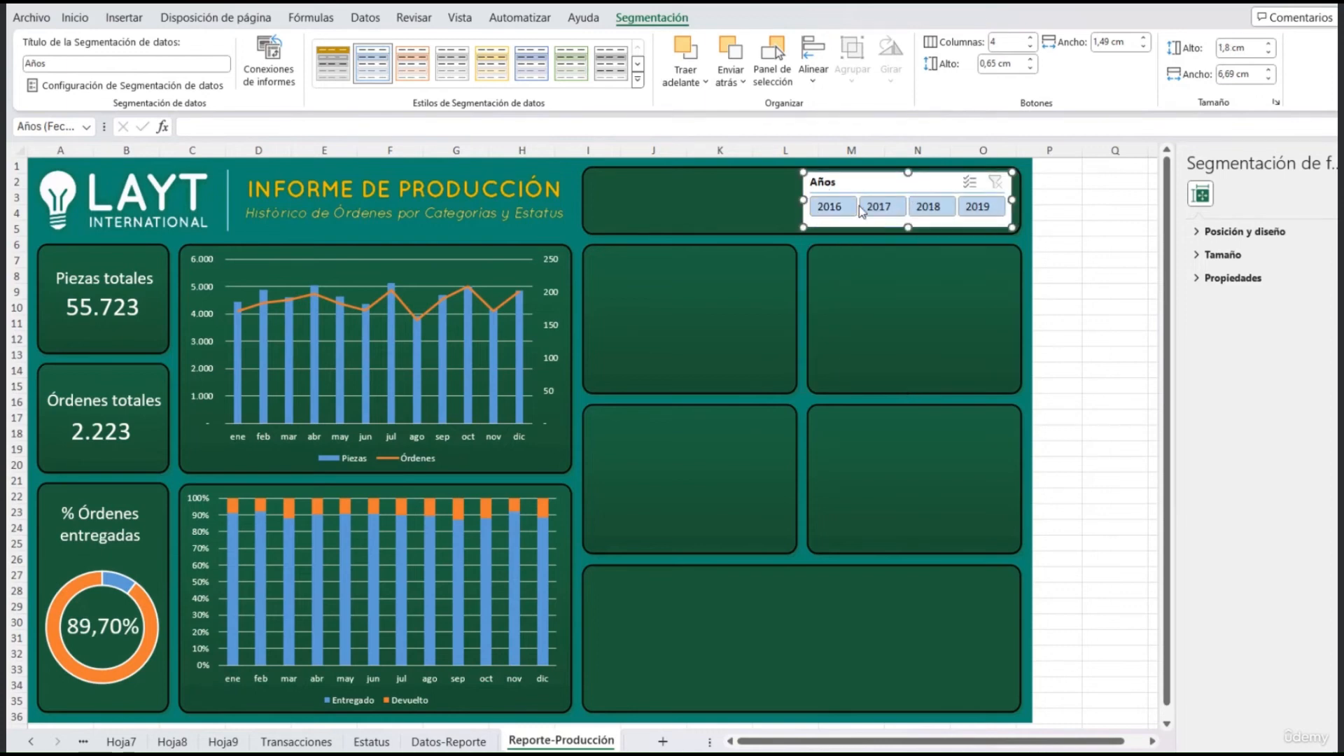
{"action": "left_click", "coordinate": [638, 80]}
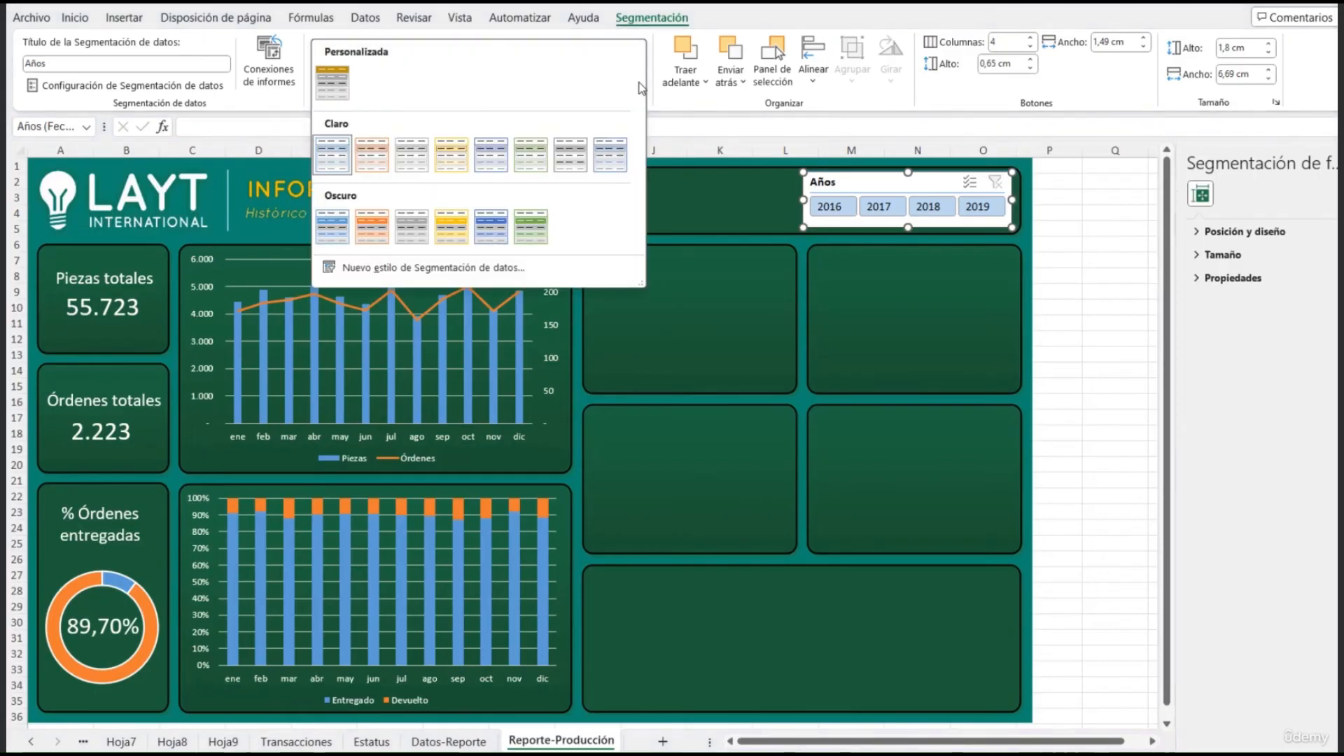
{"action": "left_click", "coordinate": [332, 82]}
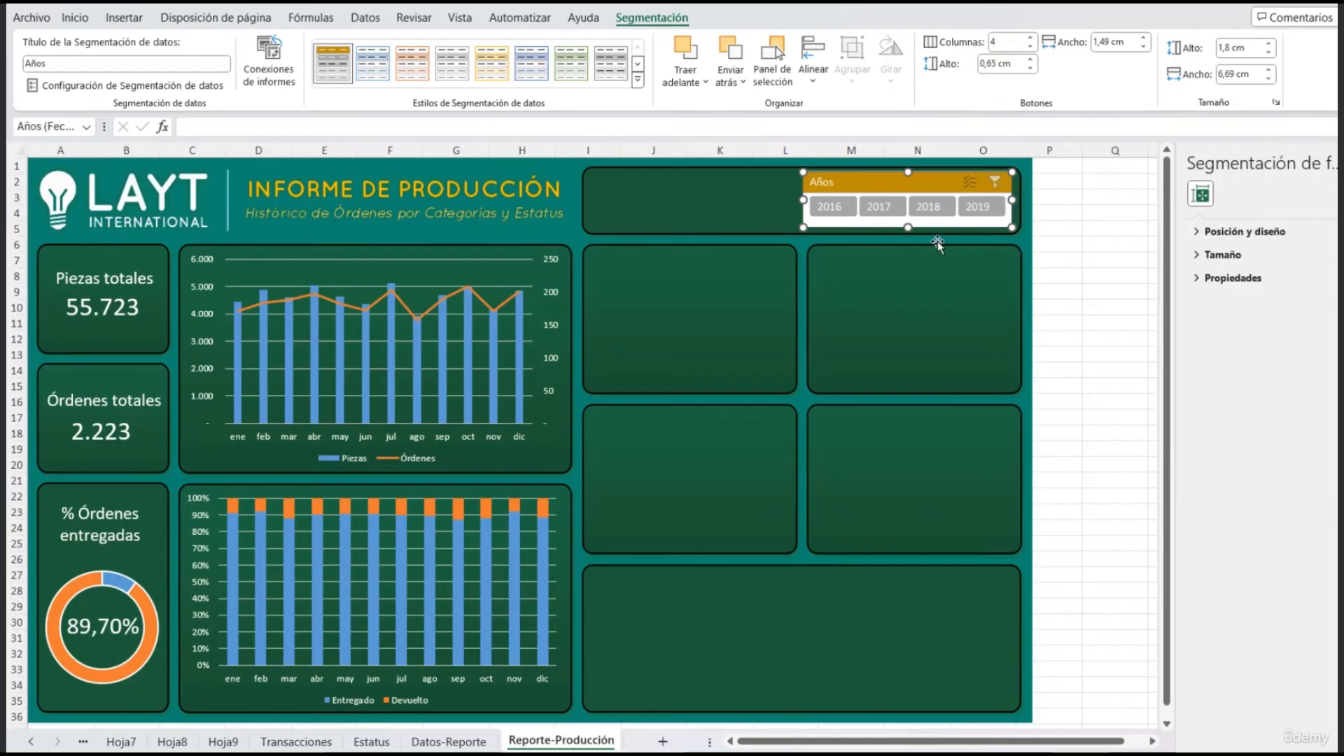
Step: Nudge the Años slicer within the header panel and test it by filtering by 2016, 2017 and 2018
{"action": "left_click_drag", "start_coordinate": [854, 184], "coordinate": [857, 183]}
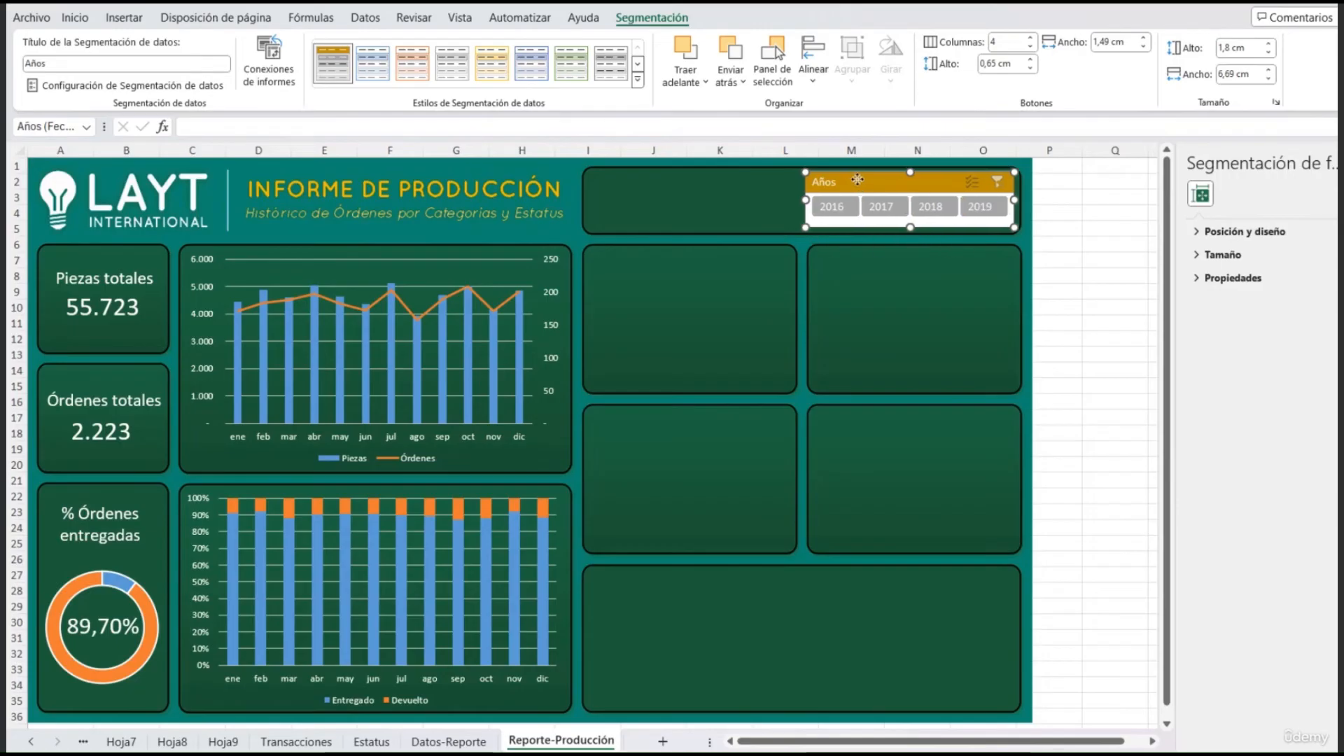
{"action": "left_click", "coordinate": [828, 207]}
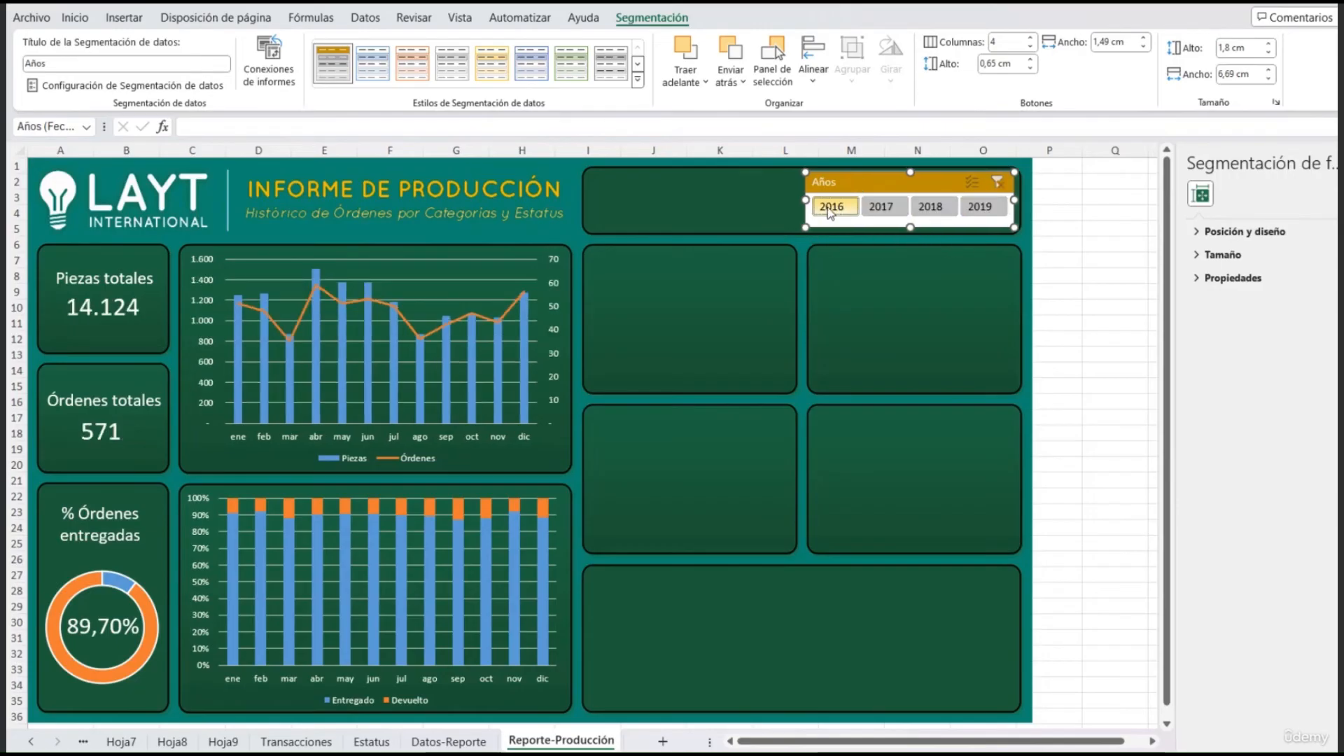
{"action": "left_click", "coordinate": [893, 209]}
{"action": "left_click", "coordinate": [930, 207]}
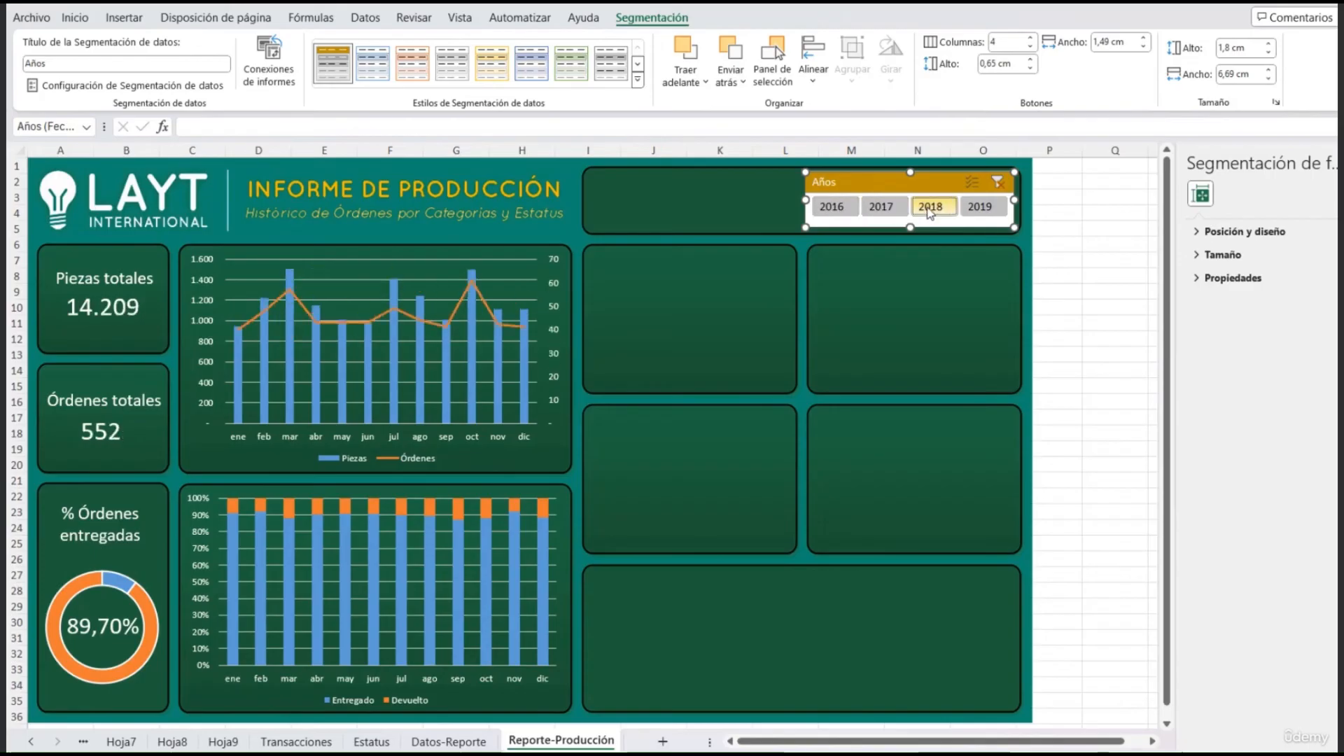
{"action": "left_click", "coordinate": [883, 208]}
{"action": "left_click", "coordinate": [833, 210]}
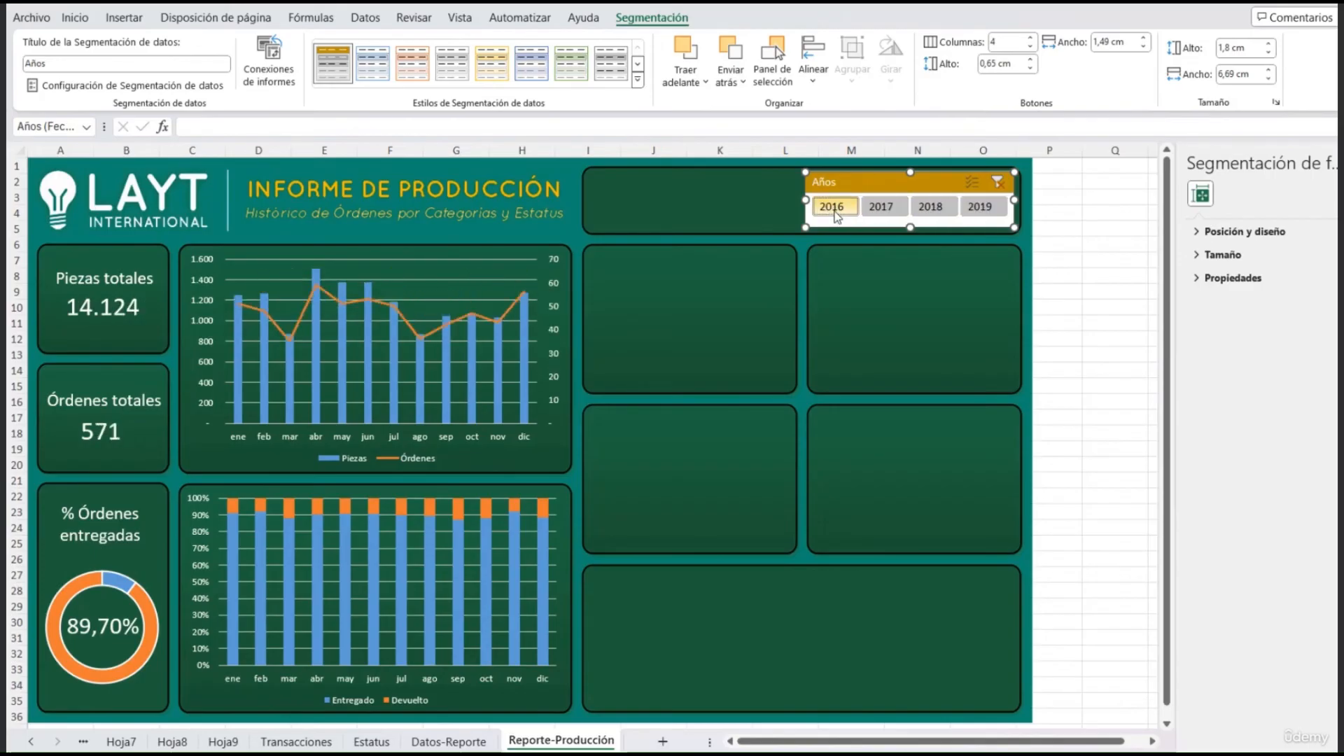
{"action": "left_click", "coordinate": [885, 214]}
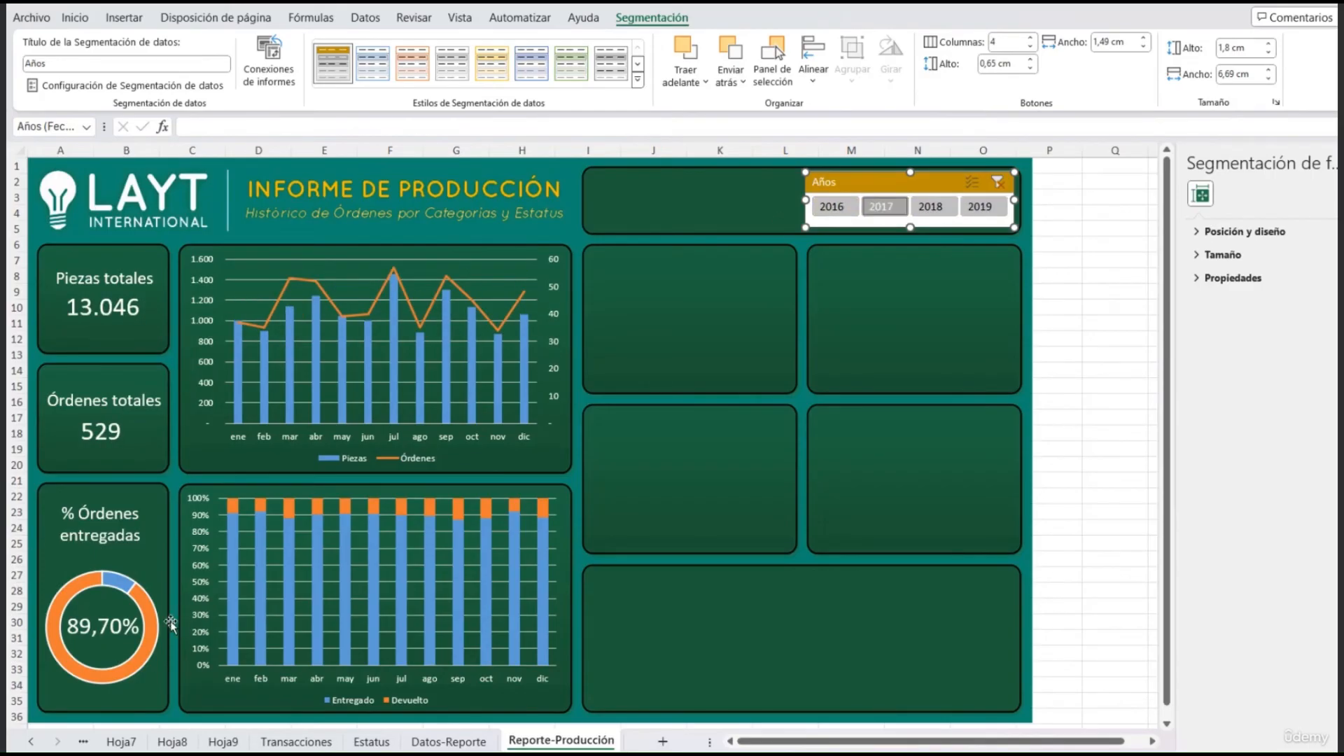
Step: Connect the Años slicer to TablaDinámica2 and TablaDinámica3 on the Datos-Reporte sheet, keeping TablaDinámica1 connected
{"action": "left_click", "coordinate": [273, 74]}
{"action": "left_click_drag", "start_coordinate": [666, 405], "coordinate": [596, 311]}
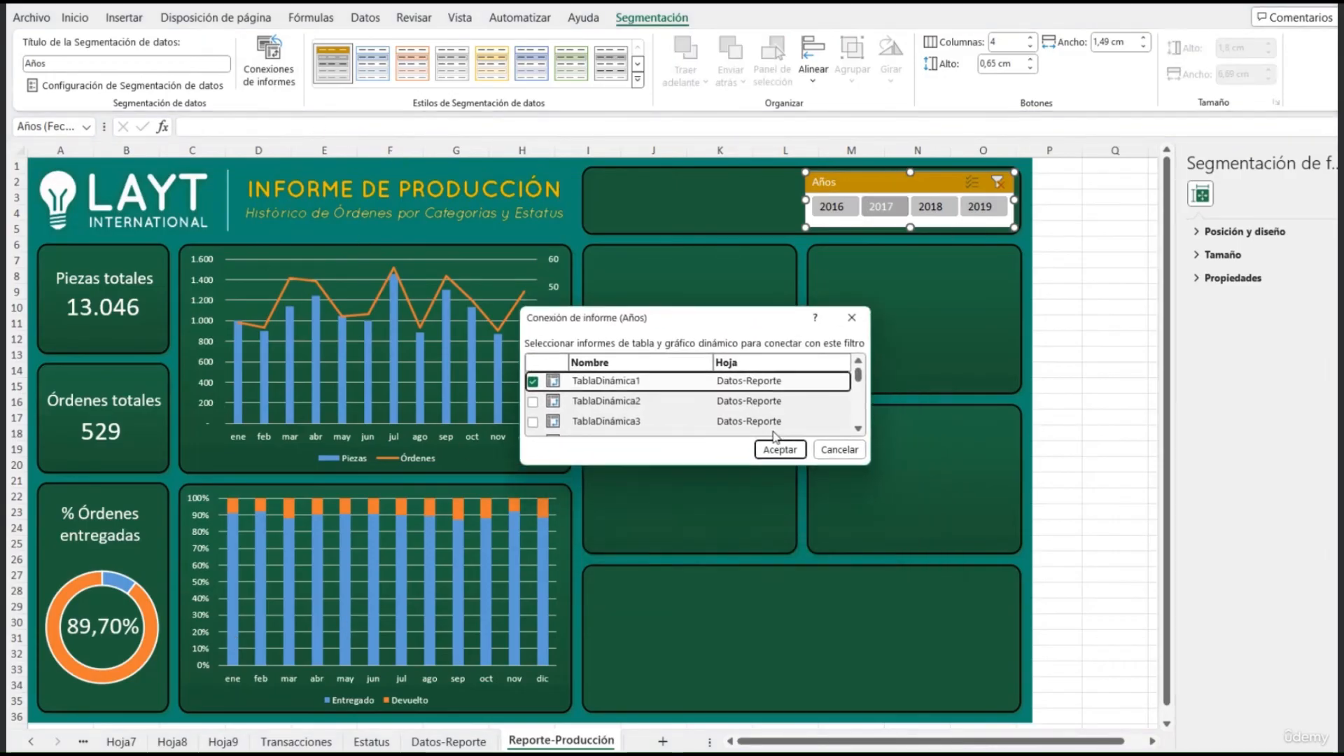
{"action": "left_click_drag", "start_coordinate": [867, 465], "coordinate": [1073, 616]}
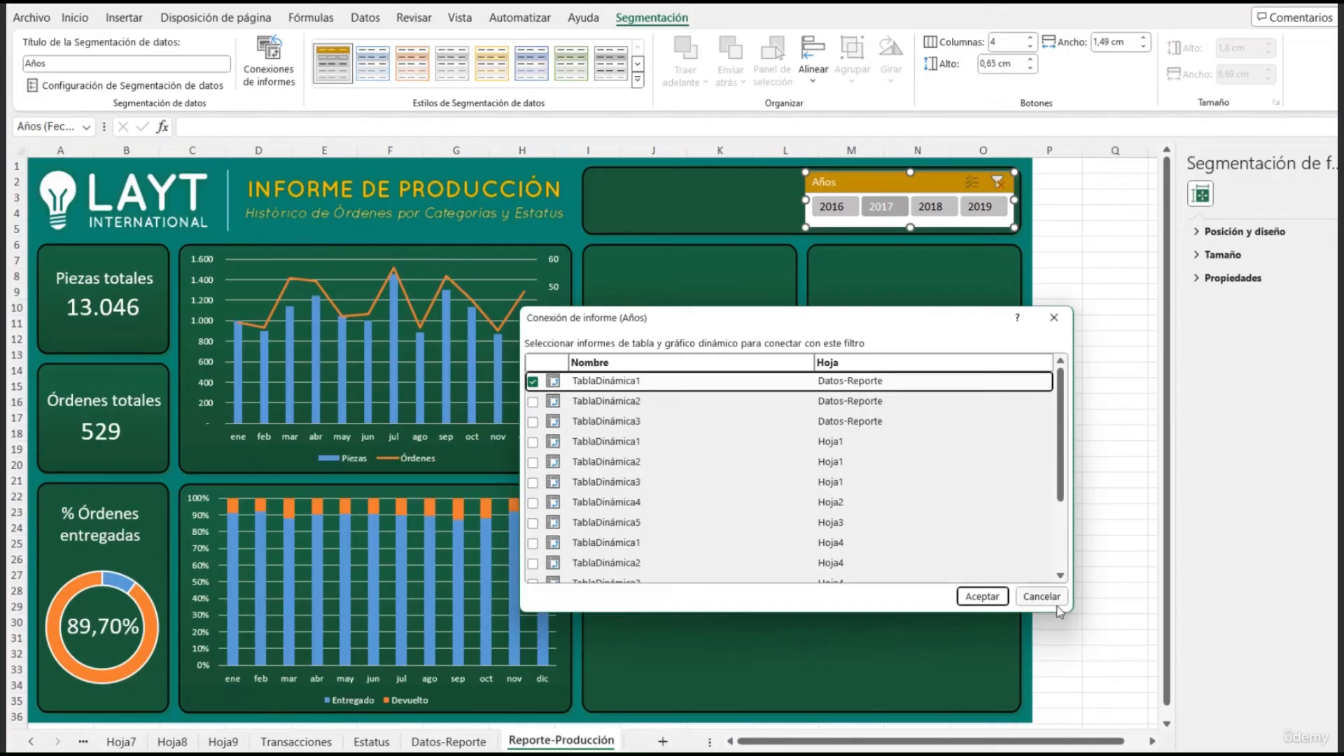
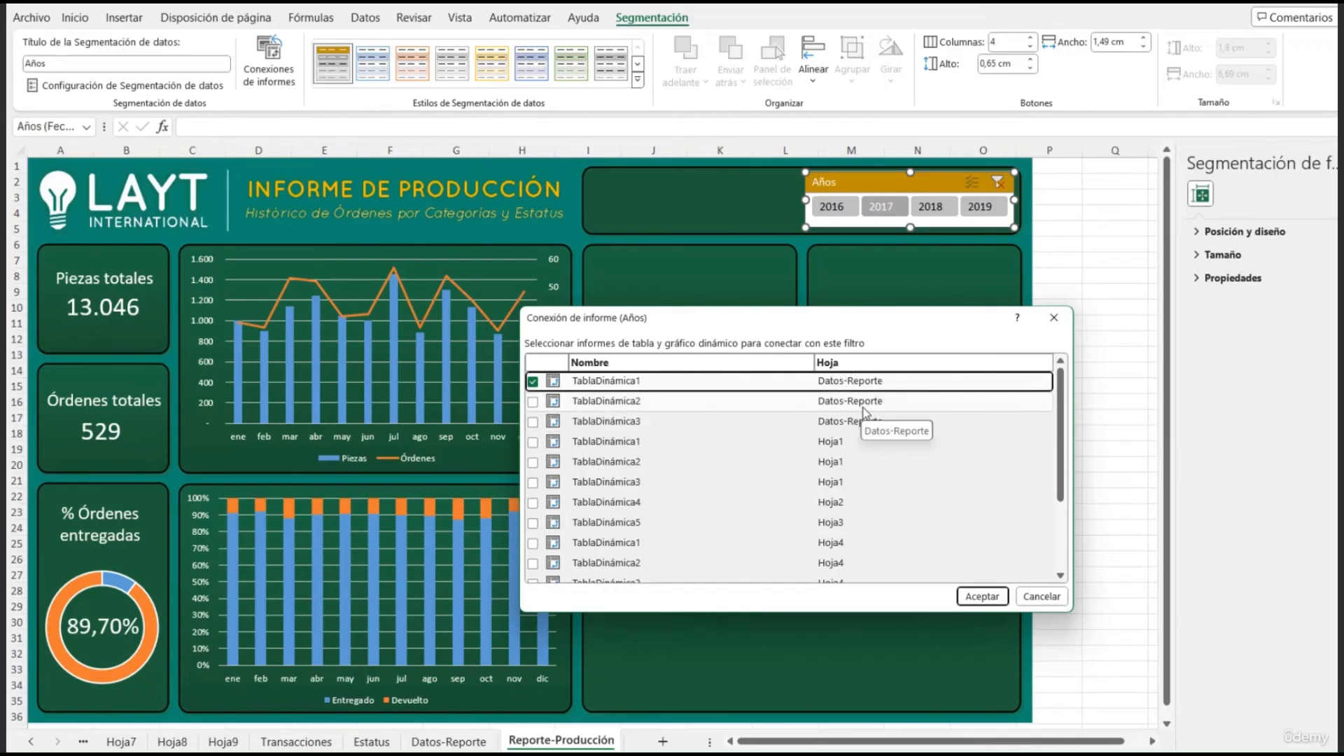
{"action": "left_click", "coordinate": [533, 401]}
{"action": "left_click", "coordinate": [533, 422]}
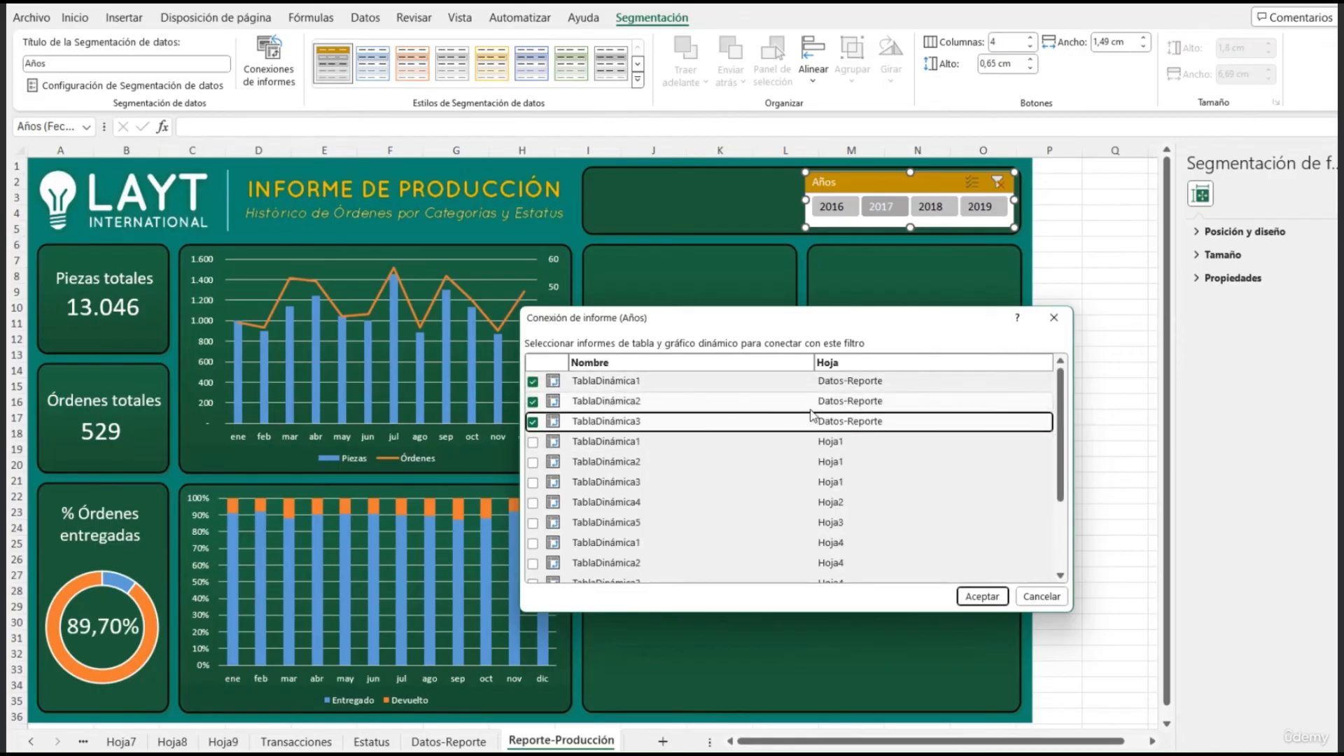
{"action": "left_click", "coordinate": [992, 598]}
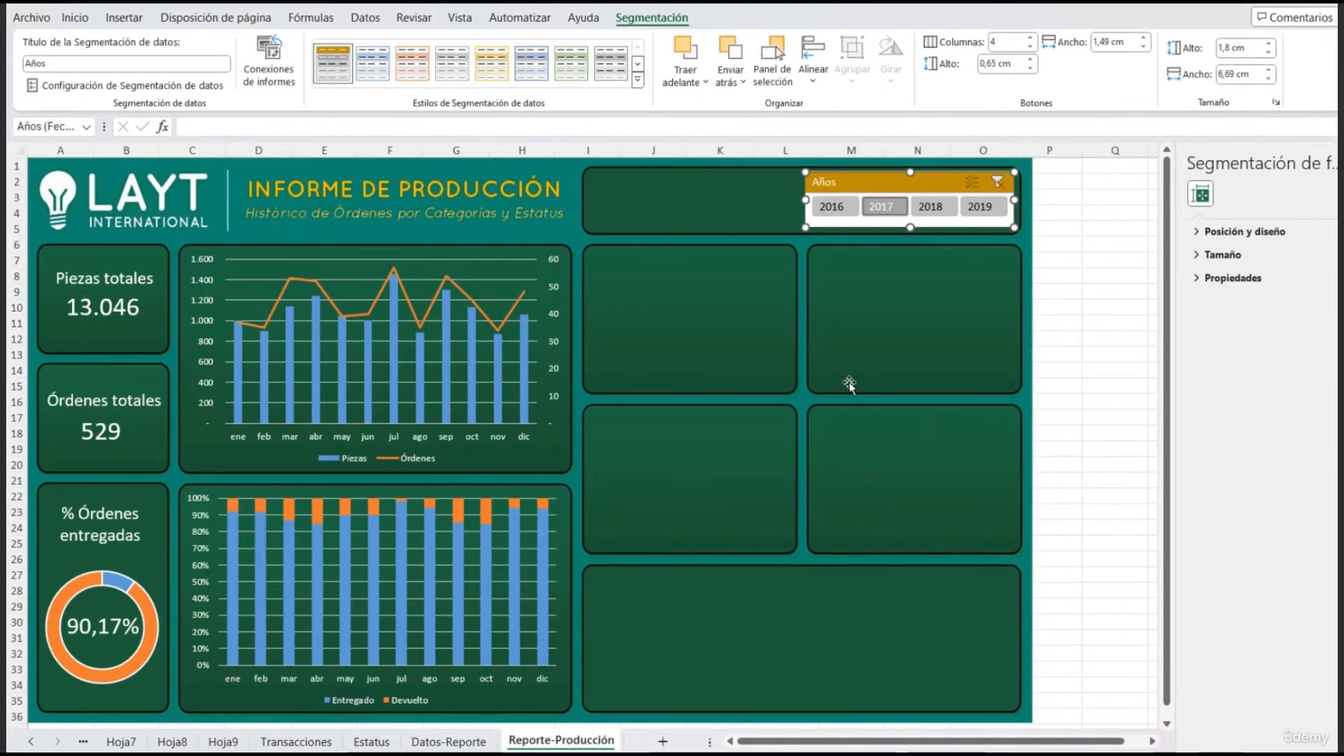
Step: Filter the whole report by 2016, 2018 and finally 2019 with the Años slicer
{"action": "left_click", "coordinate": [885, 207]}
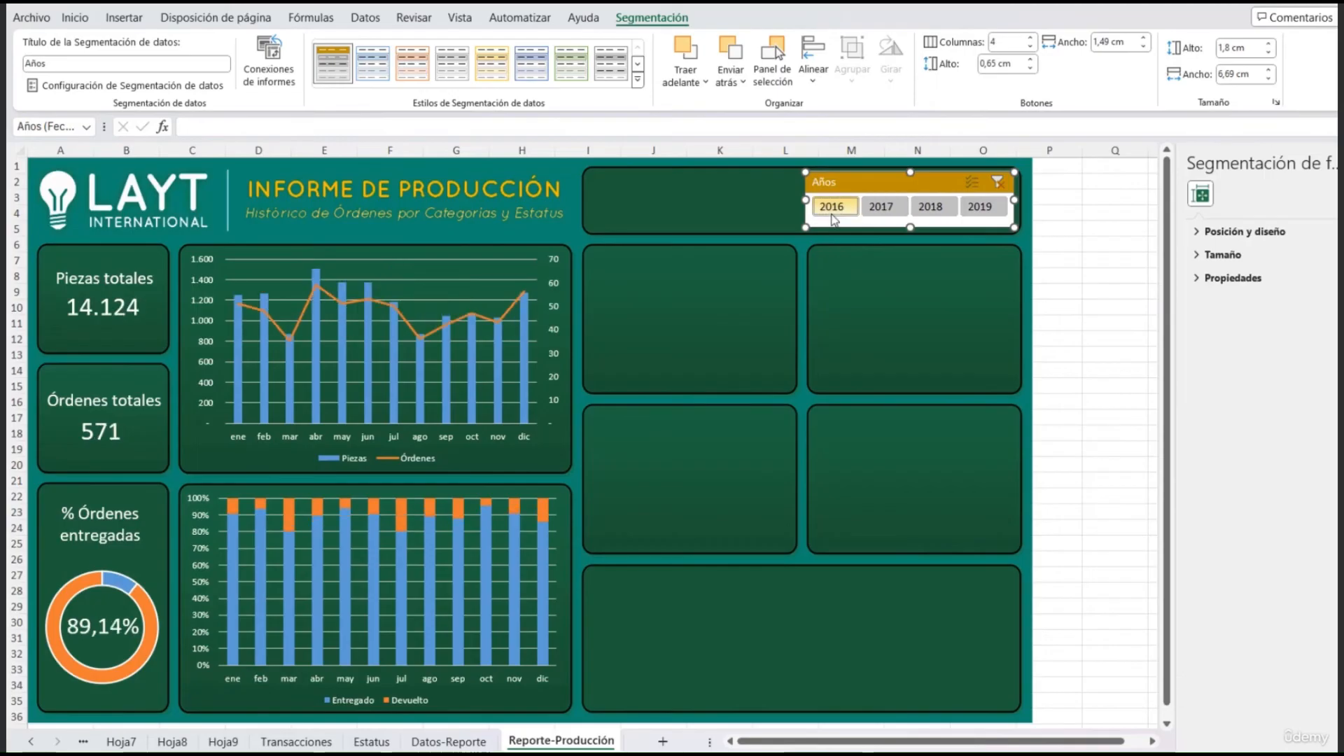
{"action": "left_click", "coordinate": [930, 207]}
{"action": "left_click", "coordinate": [984, 207]}
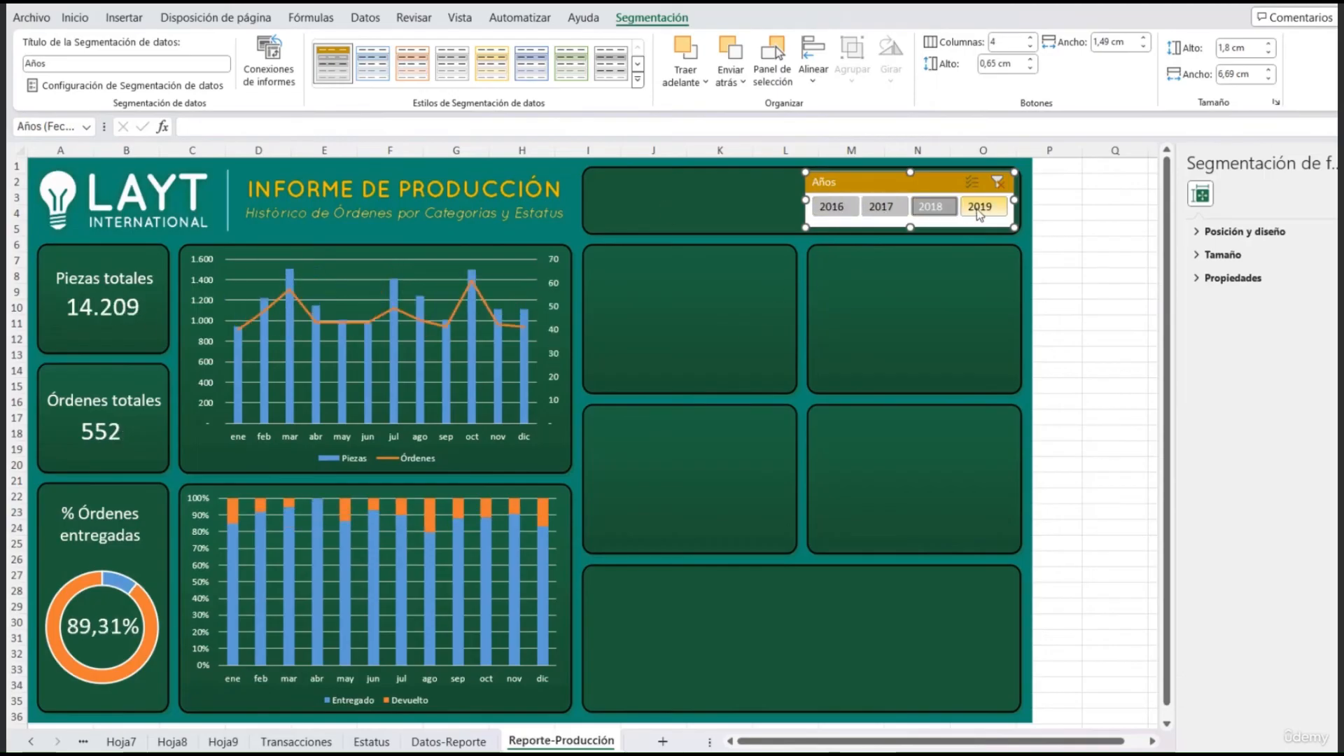
Step: Insert an Estatus slicer from the combo chart and move it into the header area beside the Años slicer
{"action": "left_click", "coordinate": [501, 253]}
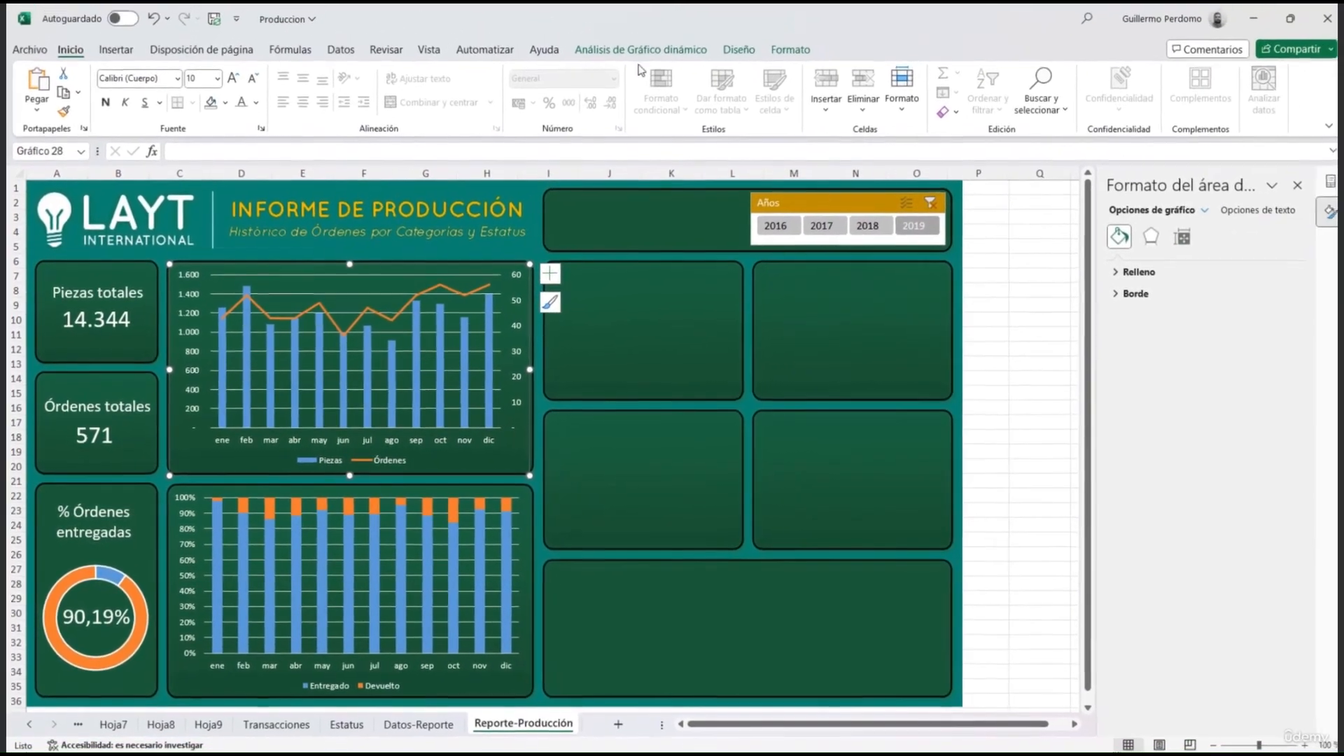
{"action": "left_click", "coordinate": [640, 49]}
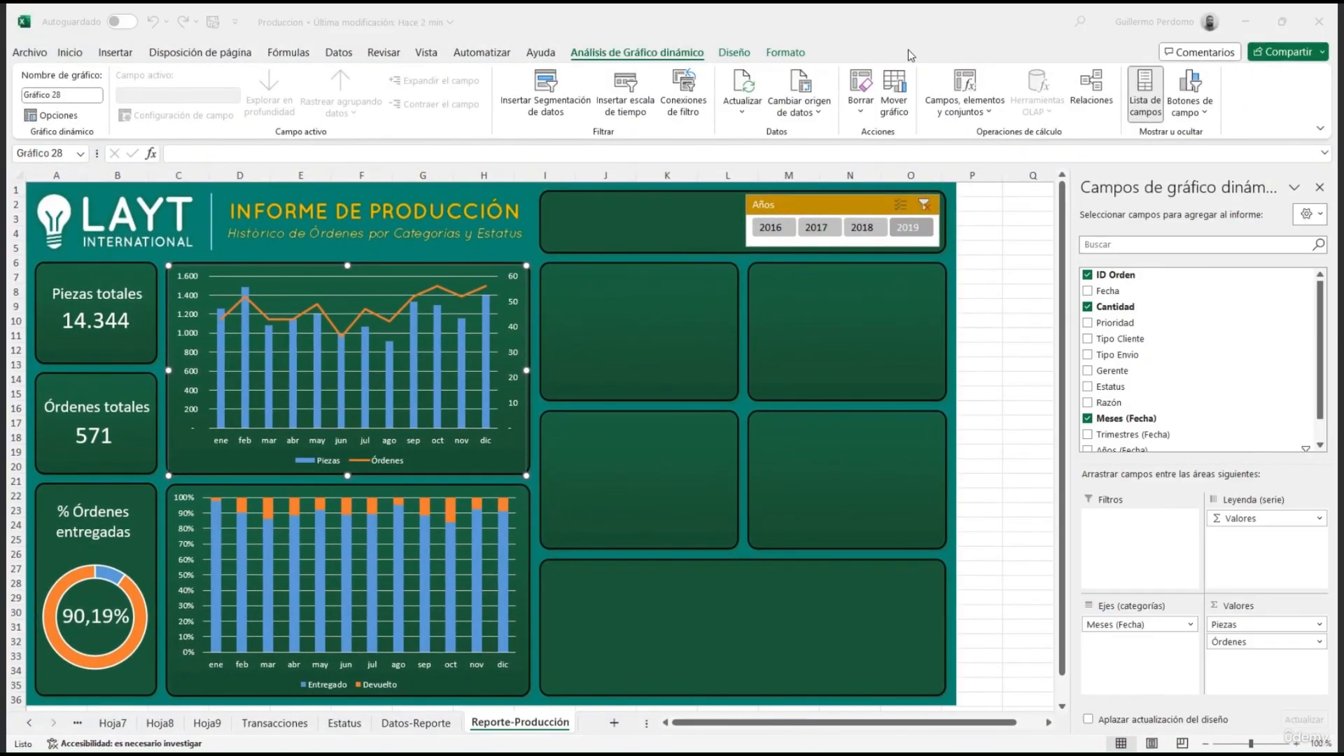
{"action": "left_click", "coordinate": [559, 105]}
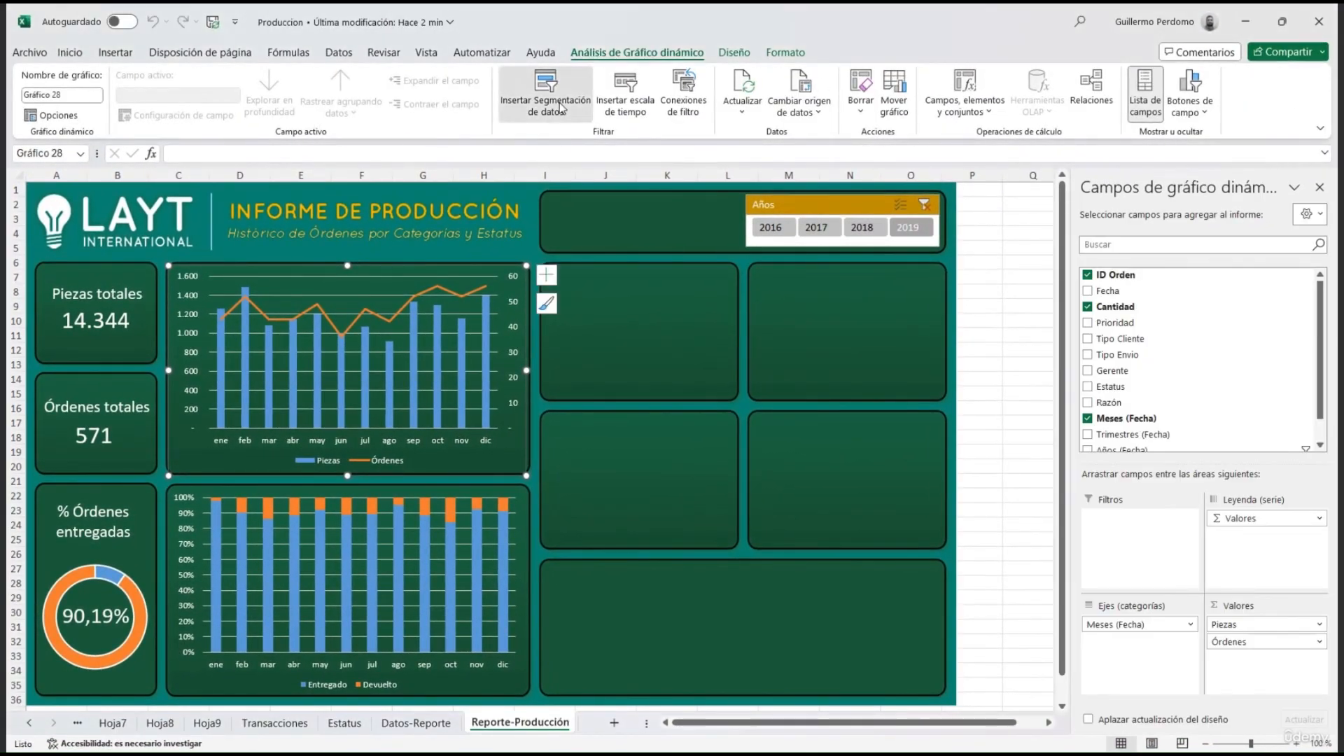
{"action": "left_click", "coordinate": [571, 395]}
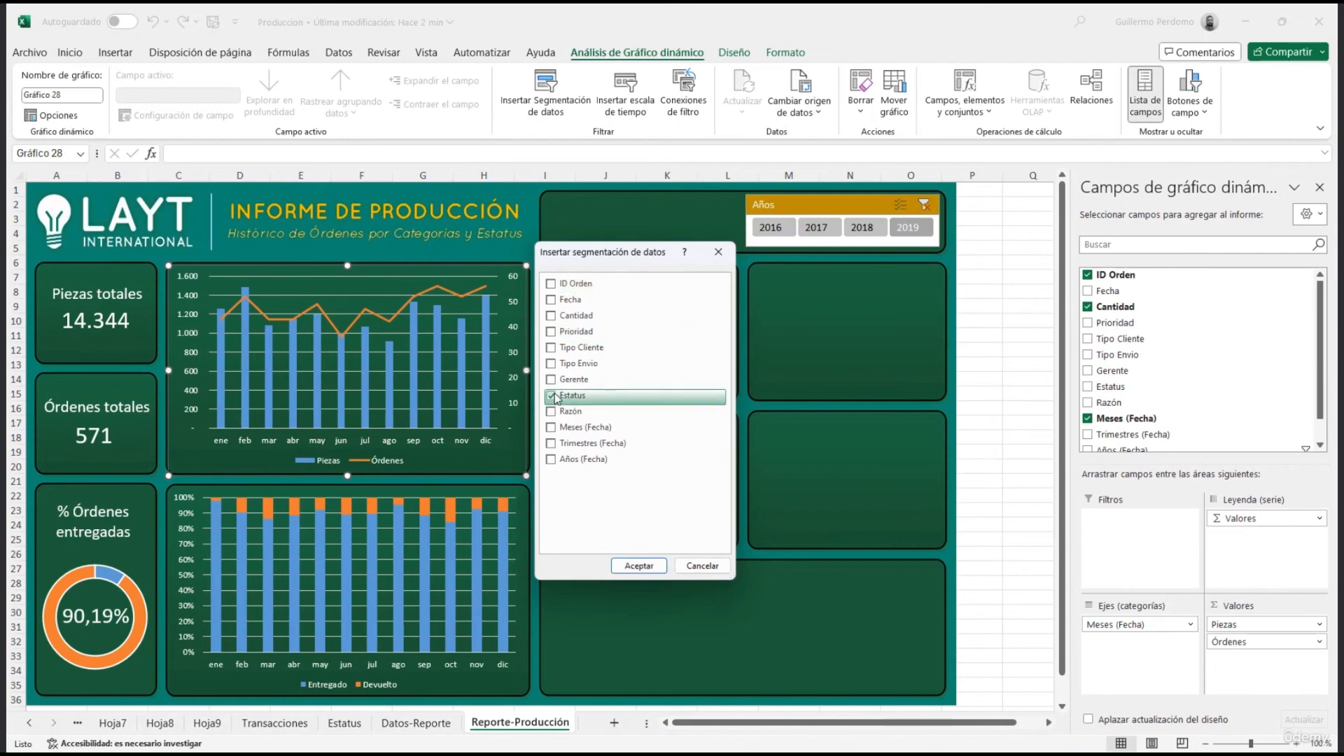
{"action": "left_click", "coordinate": [636, 565]}
{"action": "left_click_drag", "start_coordinate": [549, 360], "coordinate": [615, 217]}
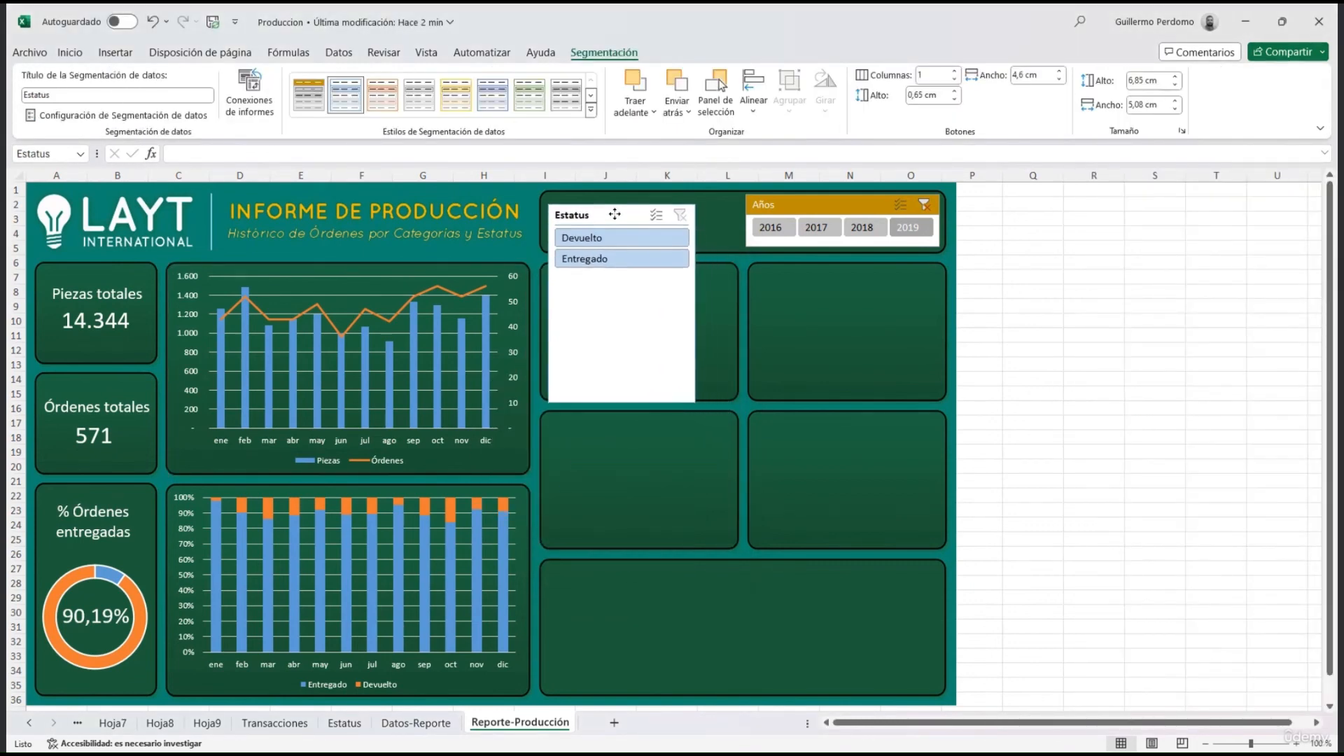
Step: Apply the same custom gold-header slicer style to the Estatus slicer as the Años slicer uses
{"action": "left_click", "coordinate": [593, 95]}
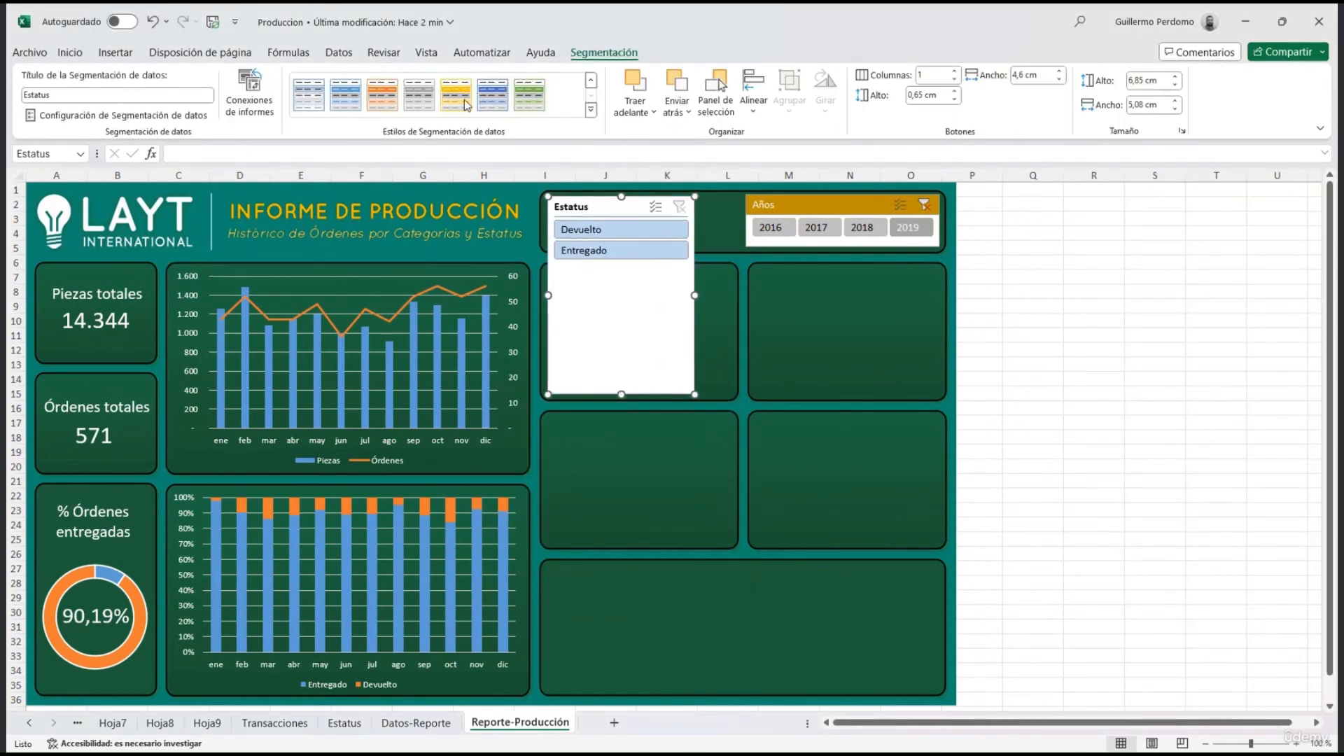
{"action": "left_click", "coordinate": [593, 111]}
{"action": "left_click", "coordinate": [308, 109]}
Step: Arrange the Estatus slicer's buttons in 2 columns and resize it to about 1.85 by 6.3 cm within the header panel
{"action": "left_click_drag", "start_coordinate": [622, 394], "coordinate": [622, 270]}
{"action": "left_click", "coordinate": [929, 77]}
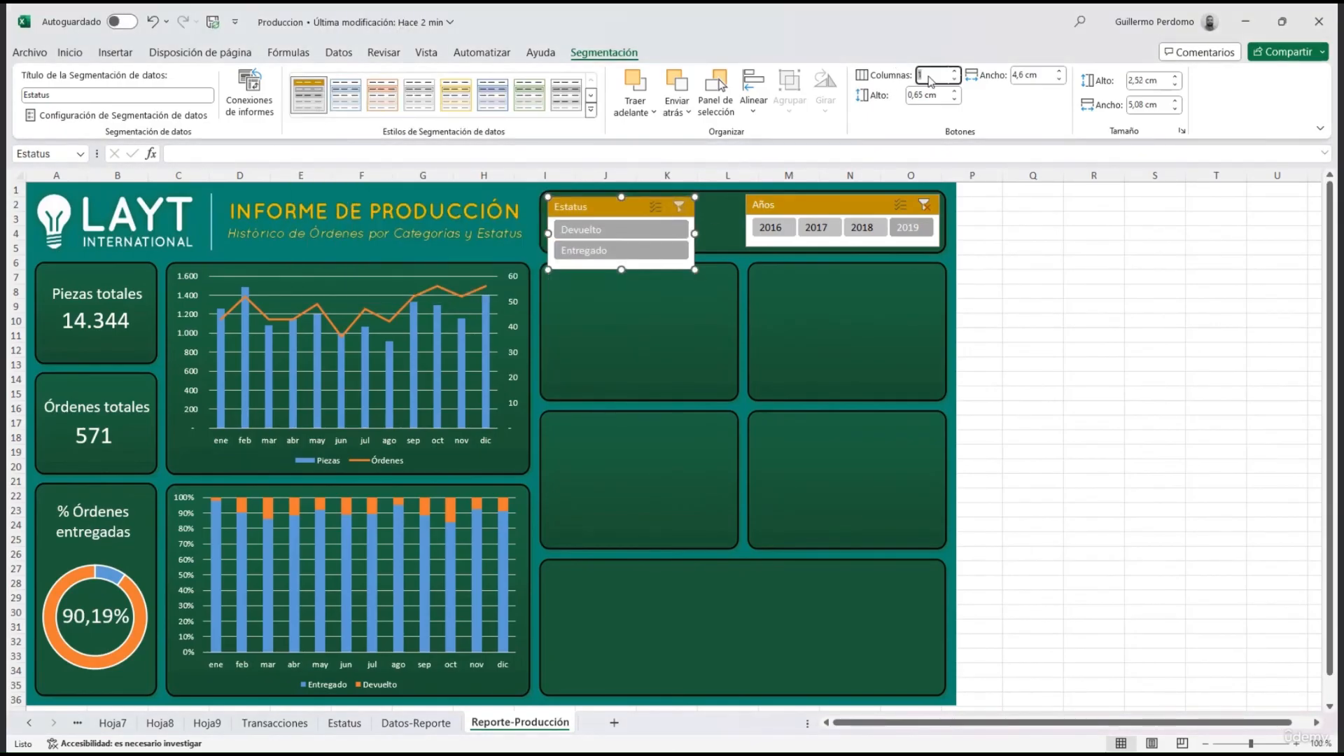
{"action": "type", "text": "2"}
{"action": "key", "text": "Return"}
{"action": "left_click_drag", "start_coordinate": [696, 234], "coordinate": [732, 234]}
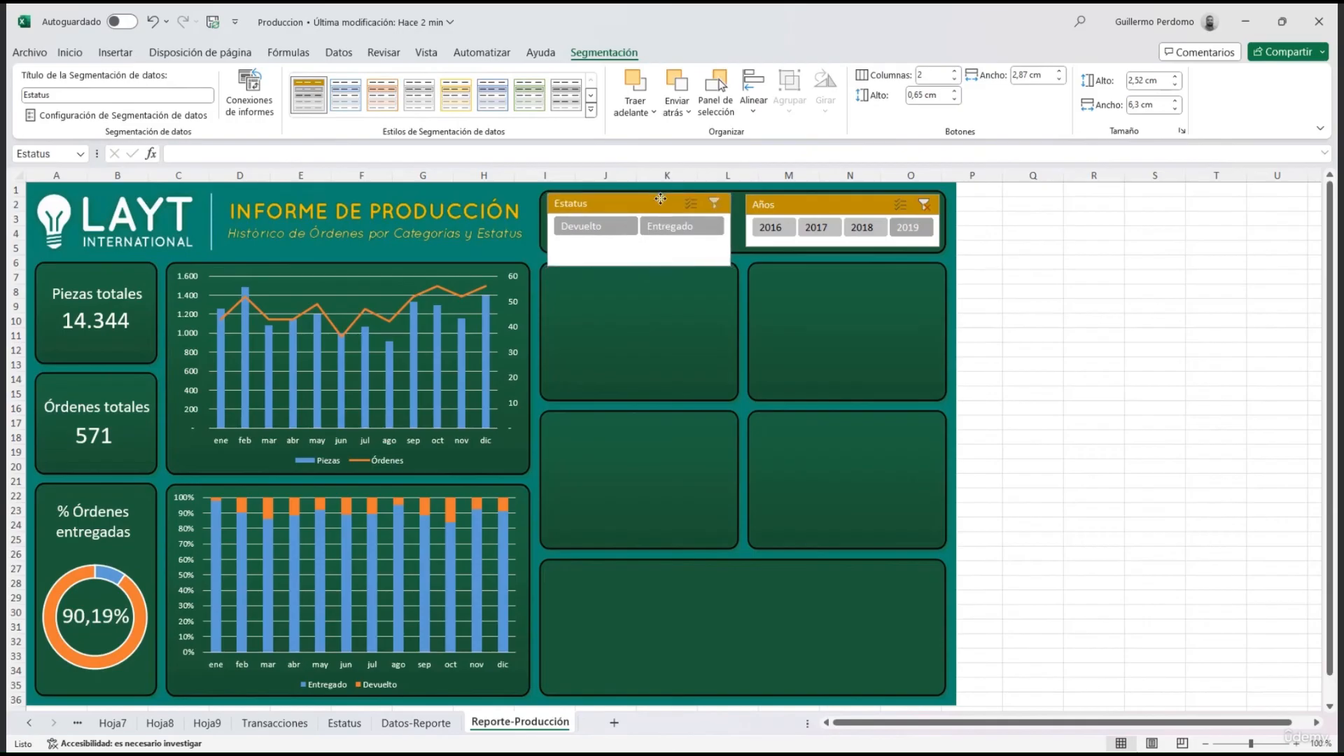
{"action": "left_click_drag", "start_coordinate": [640, 270], "coordinate": [641, 245]}
Step: Filter the combo chart by Devuelto and finally by Entregado with the Estatus slicer
{"action": "left_click", "coordinate": [595, 236]}
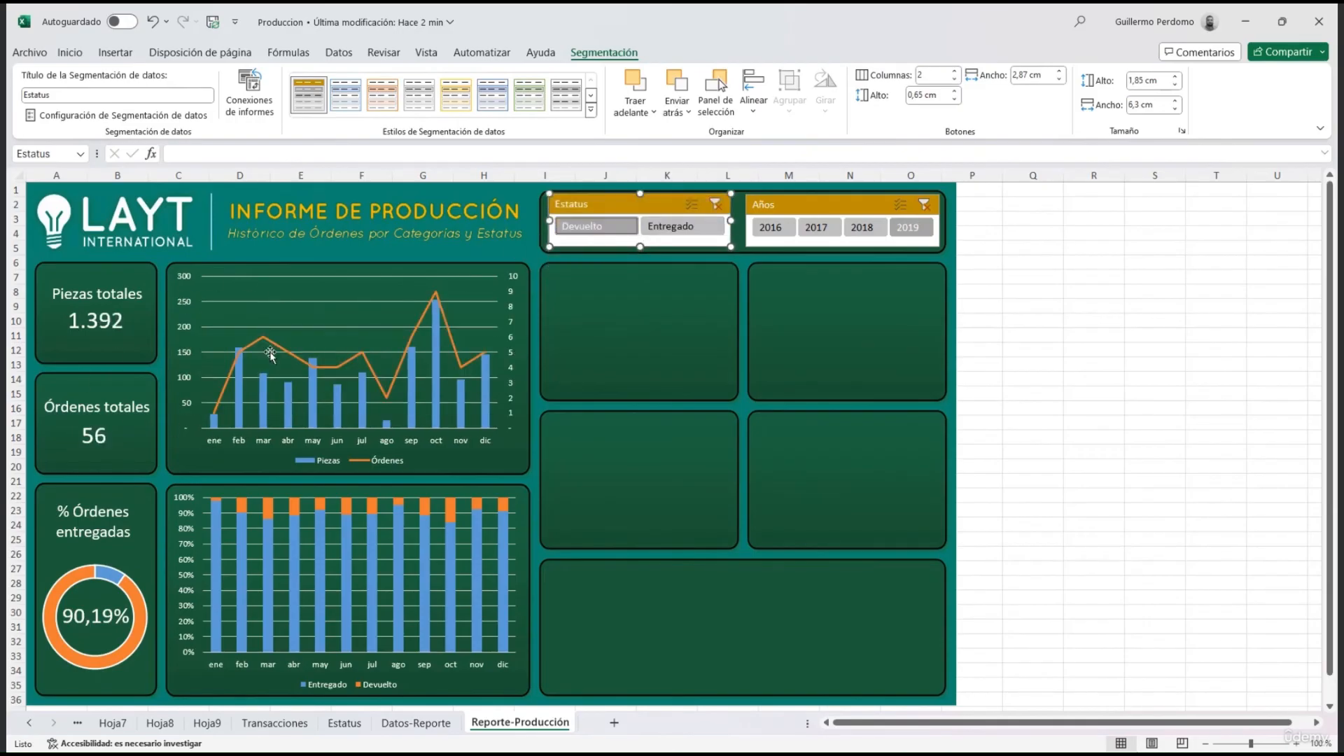
{"action": "left_click", "coordinate": [684, 226]}
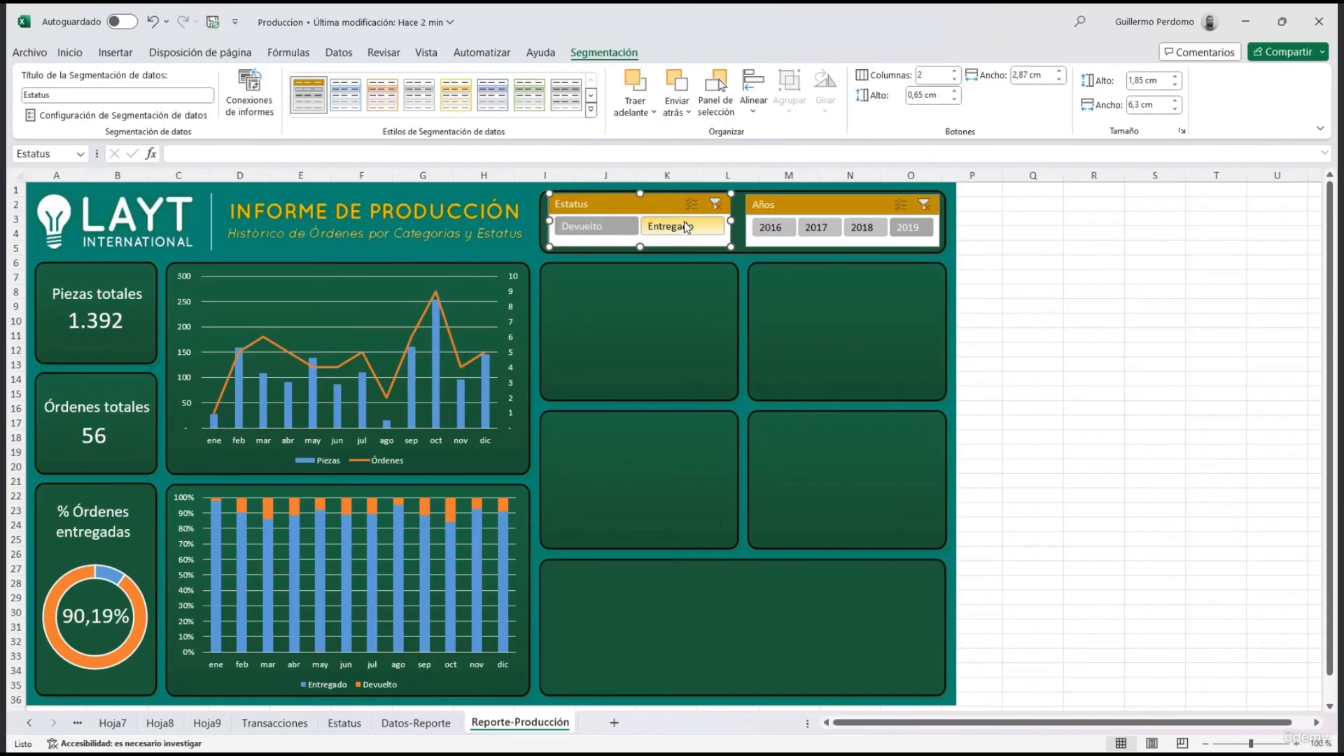
Step: Review the report connections of the Años and Estatus slicers without changing them, and nudge the Estatus slicer into line in the header panel
{"action": "left_click", "coordinate": [756, 204]}
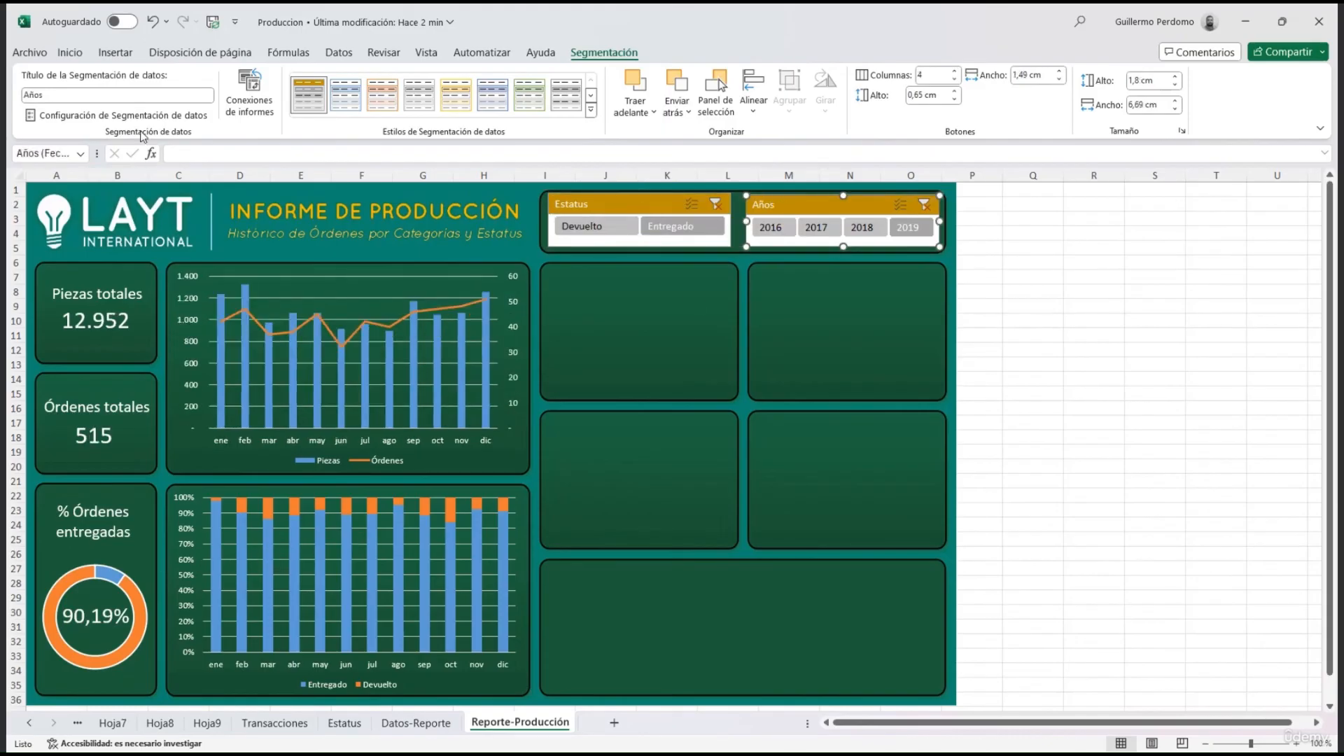
{"action": "left_click", "coordinate": [250, 95]}
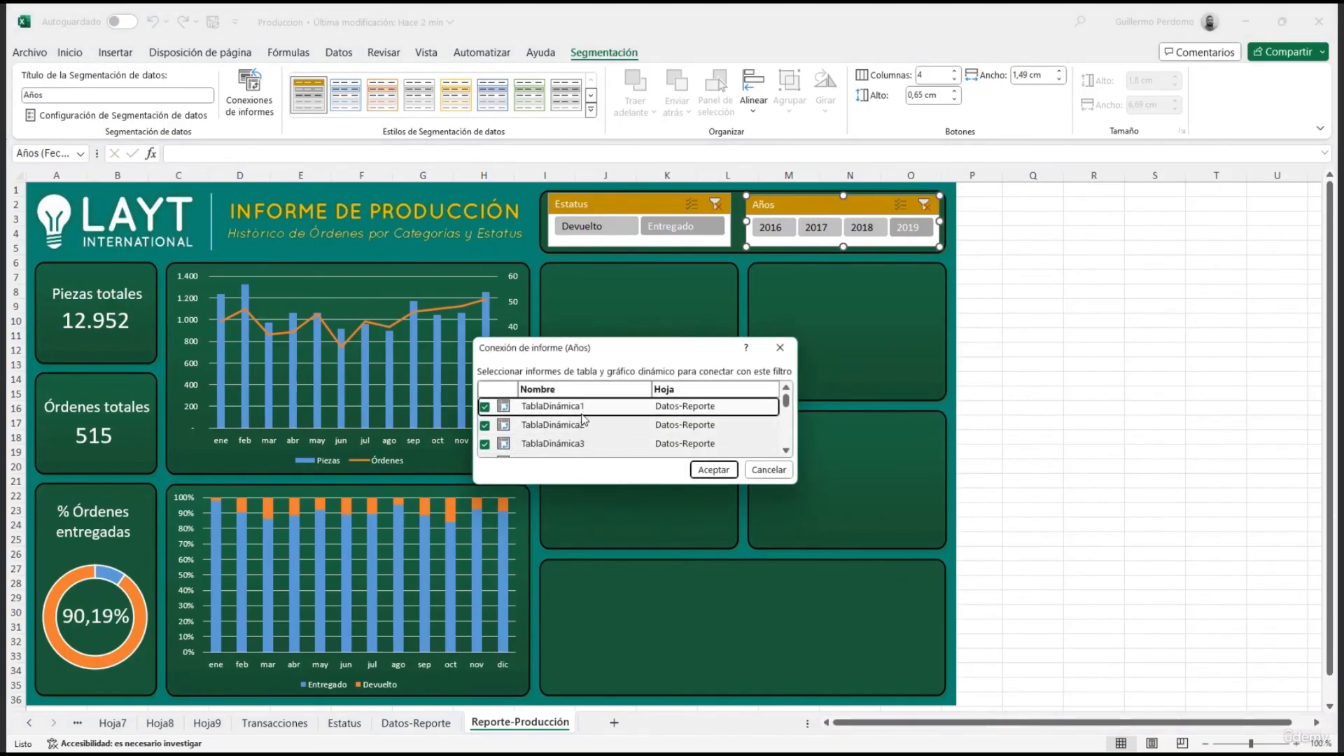
{"action": "left_click", "coordinate": [768, 469]}
{"action": "left_click", "coordinate": [602, 204]}
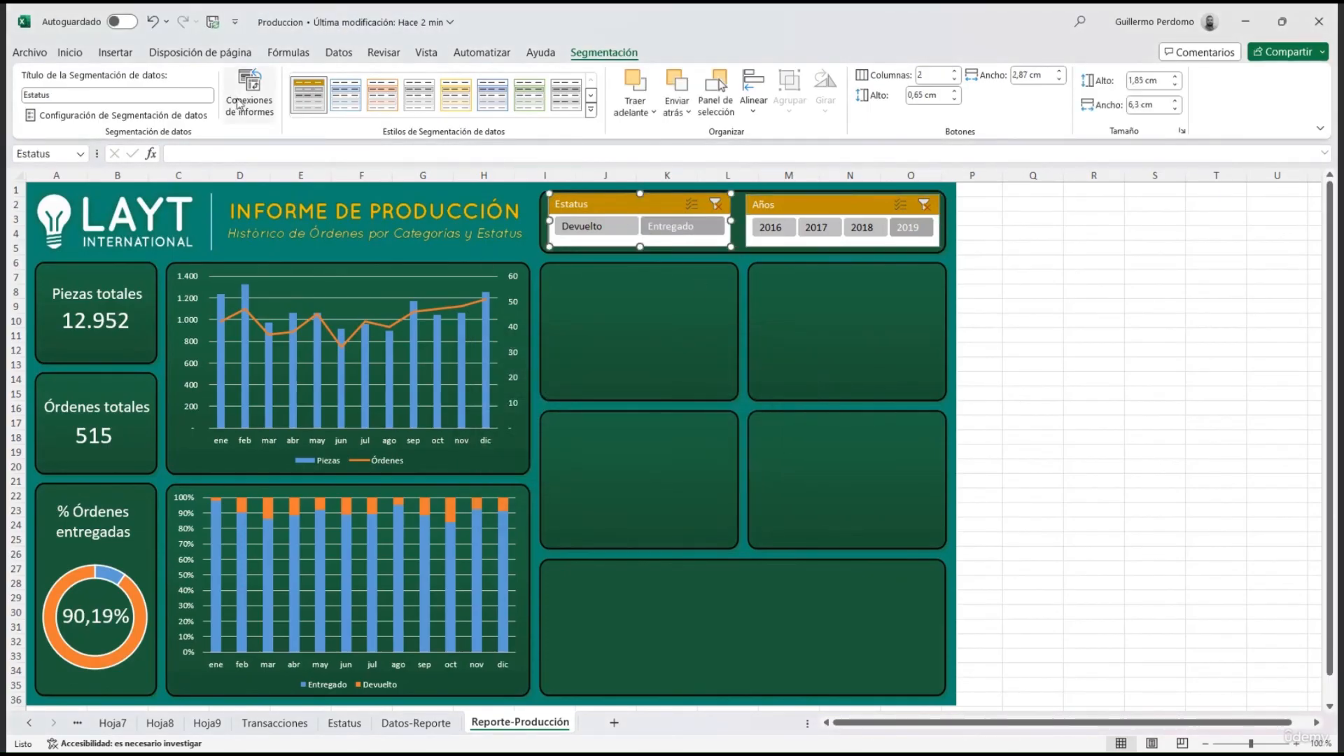
{"action": "left_click", "coordinate": [238, 105]}
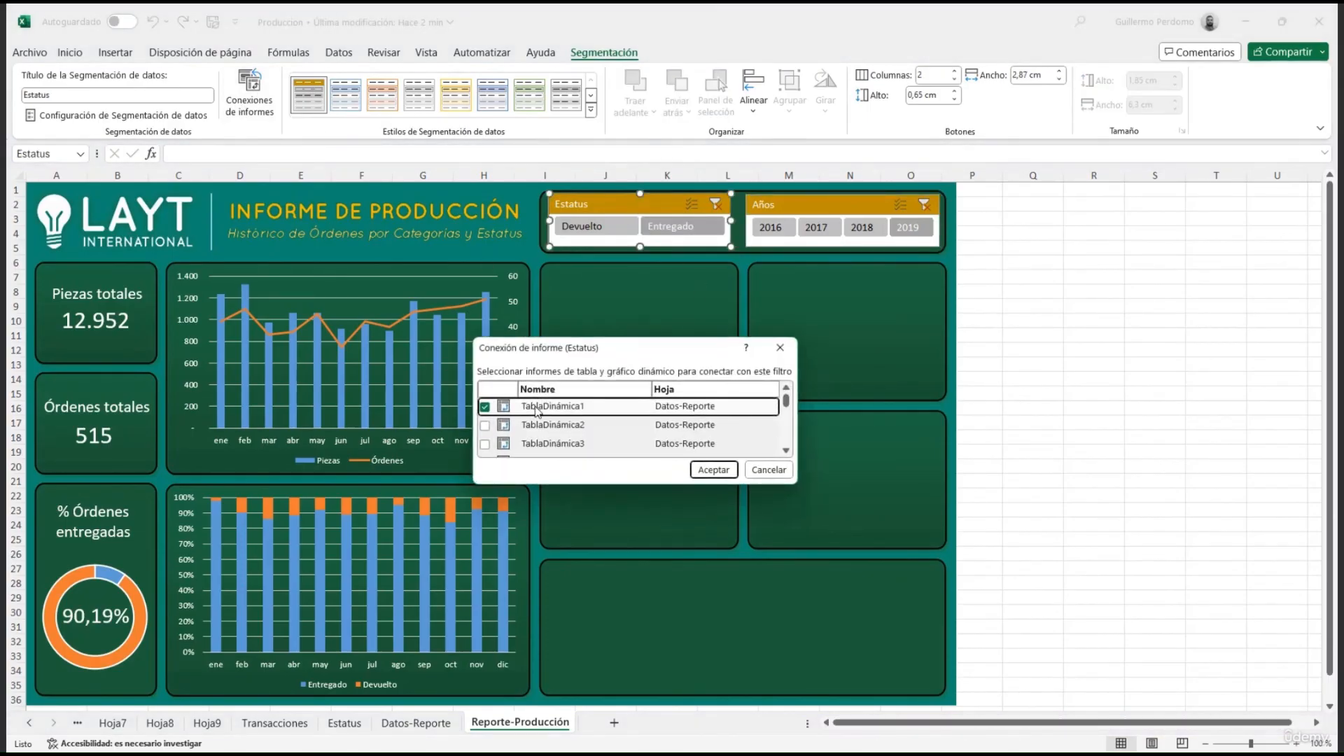
{"action": "left_click", "coordinate": [769, 470]}
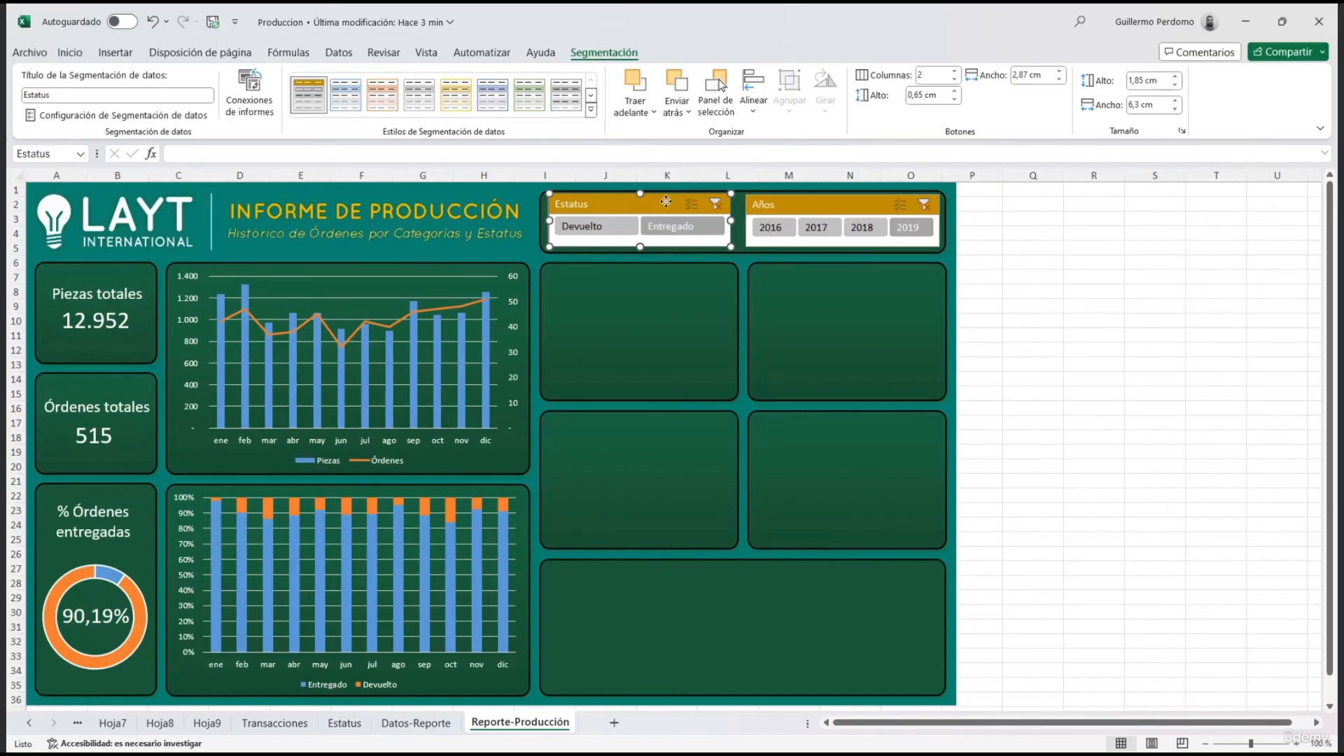
{"action": "left_click_drag", "start_coordinate": [666, 201], "coordinate": [668, 204]}
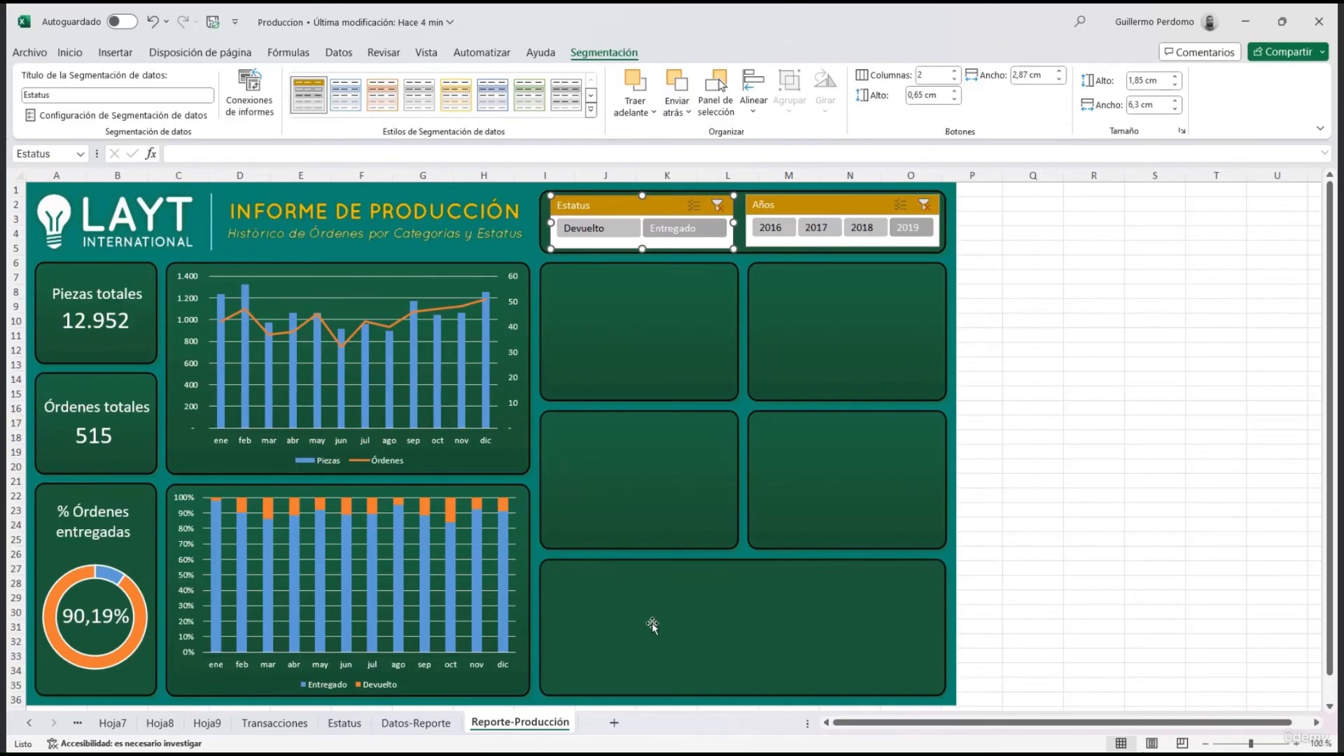
Step: Insert a Gerente slicer from the combo chart and move it to the wide empty panel below the others
{"action": "left_click", "coordinate": [523, 515]}
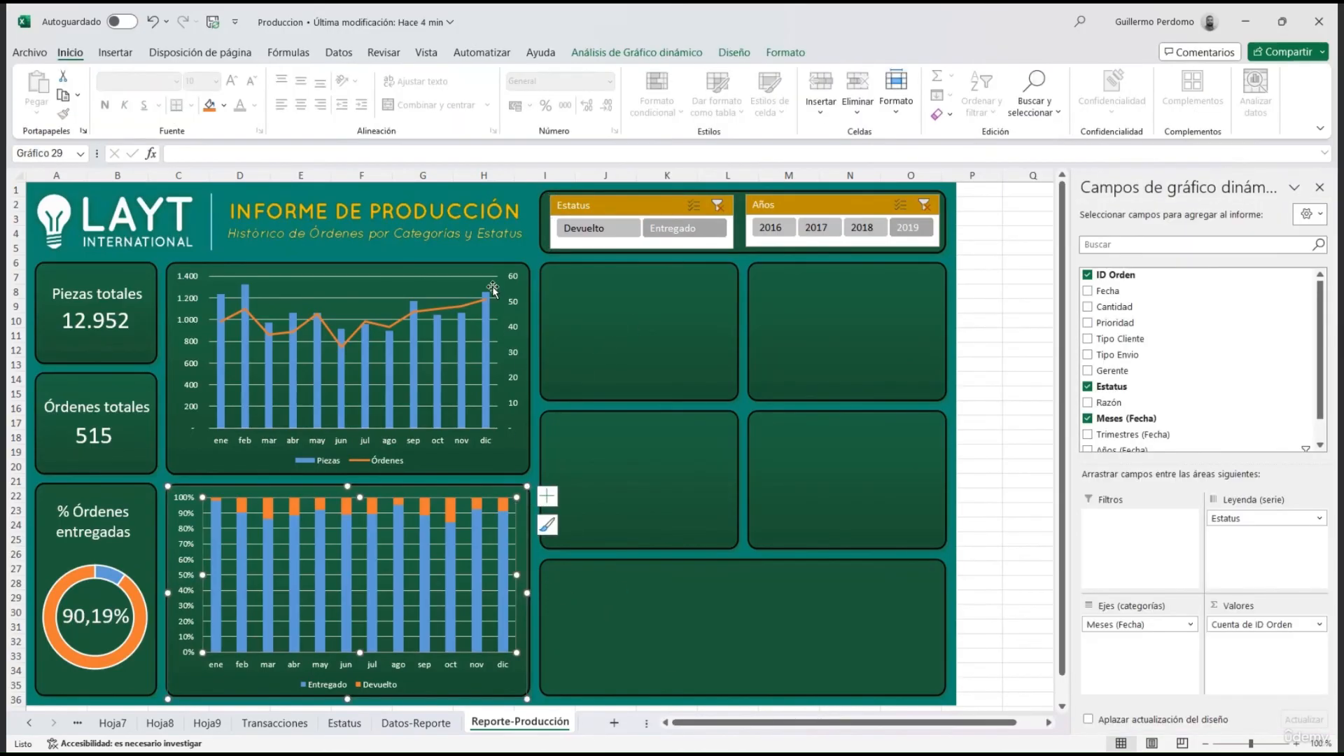
{"action": "left_click", "coordinate": [492, 288]}
{"action": "left_click", "coordinate": [616, 54]}
{"action": "left_click", "coordinate": [569, 92]}
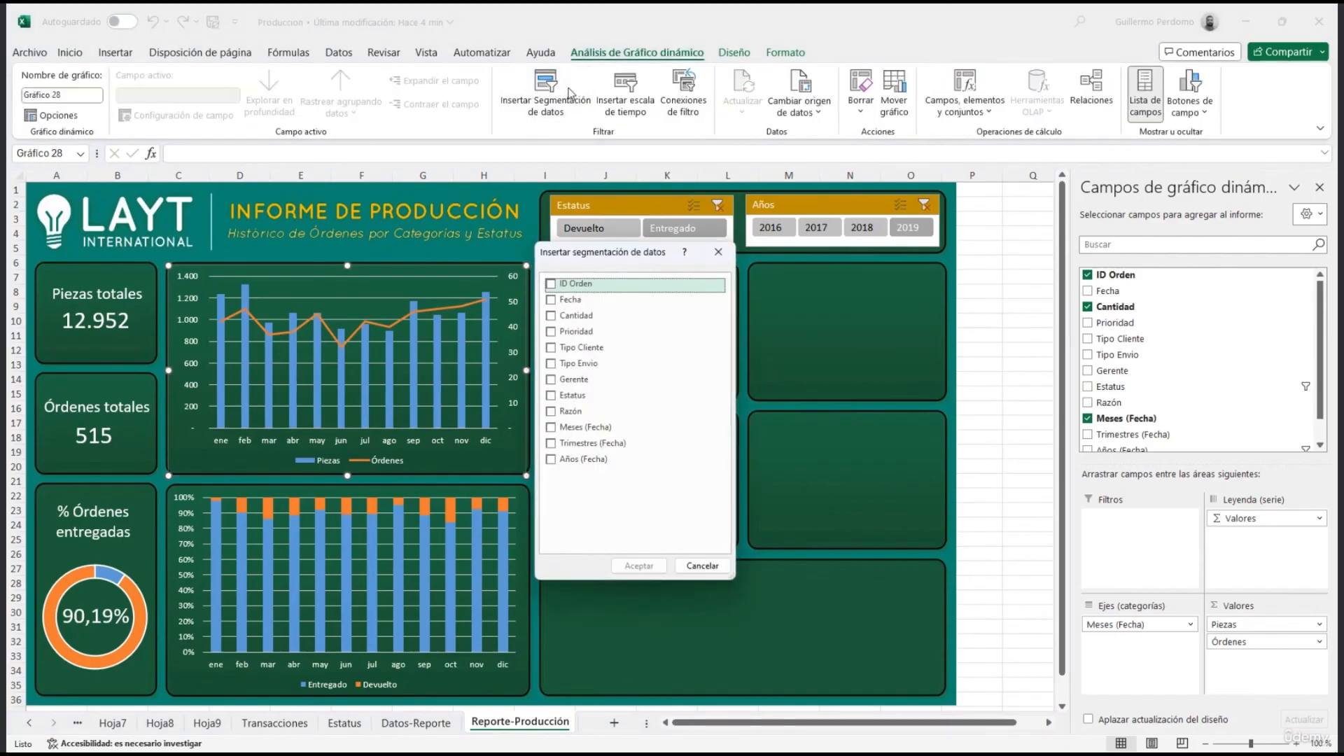
{"action": "left_click", "coordinate": [550, 378]}
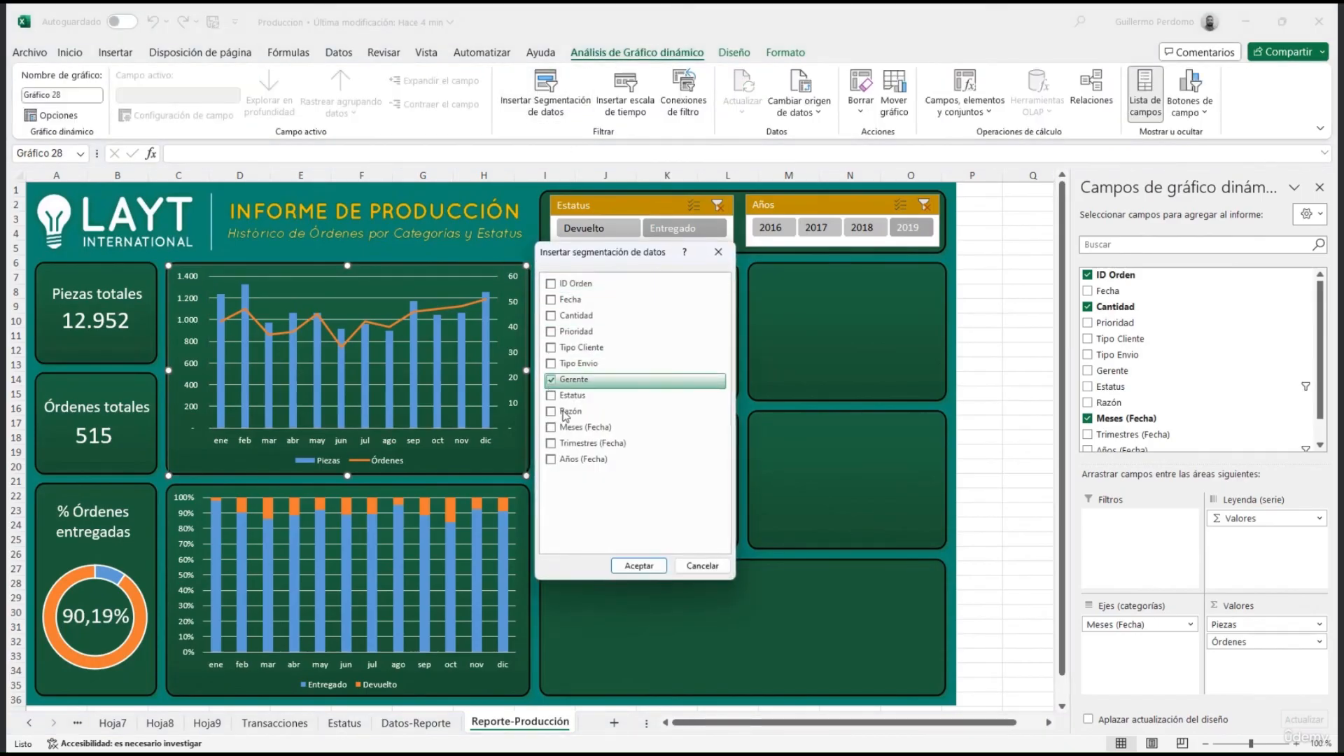
{"action": "left_click", "coordinate": [639, 566]}
{"action": "left_click_drag", "start_coordinate": [552, 359], "coordinate": [623, 576]}
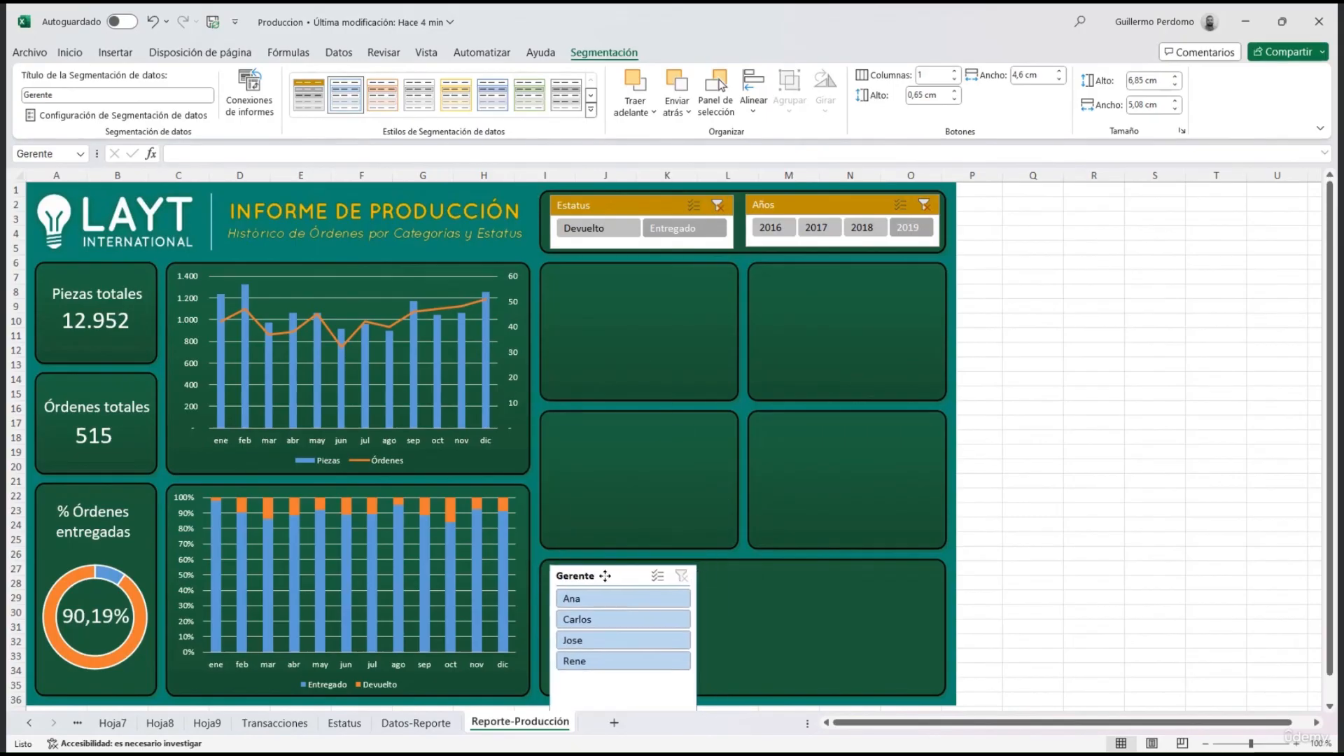
Step: Widen the Gerente slicer to about 6.61 cm, shorten it to fit its four buttons and place it inside the wide lower panel
{"action": "left_click_drag", "start_coordinate": [695, 660], "coordinate": [738, 660]}
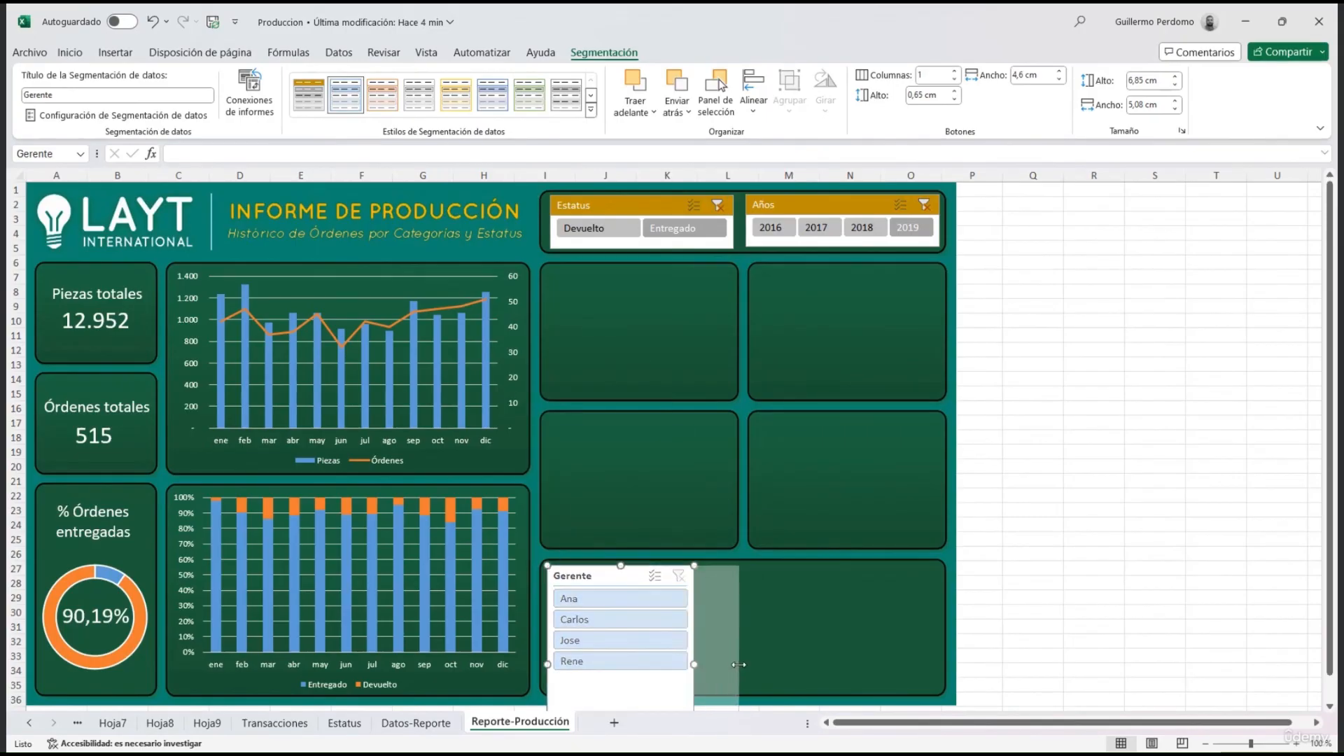
{"action": "left_click_drag", "start_coordinate": [642, 632], "coordinate": [648, 601]}
{"action": "left_click_drag", "start_coordinate": [658, 543], "coordinate": [645, 493]}
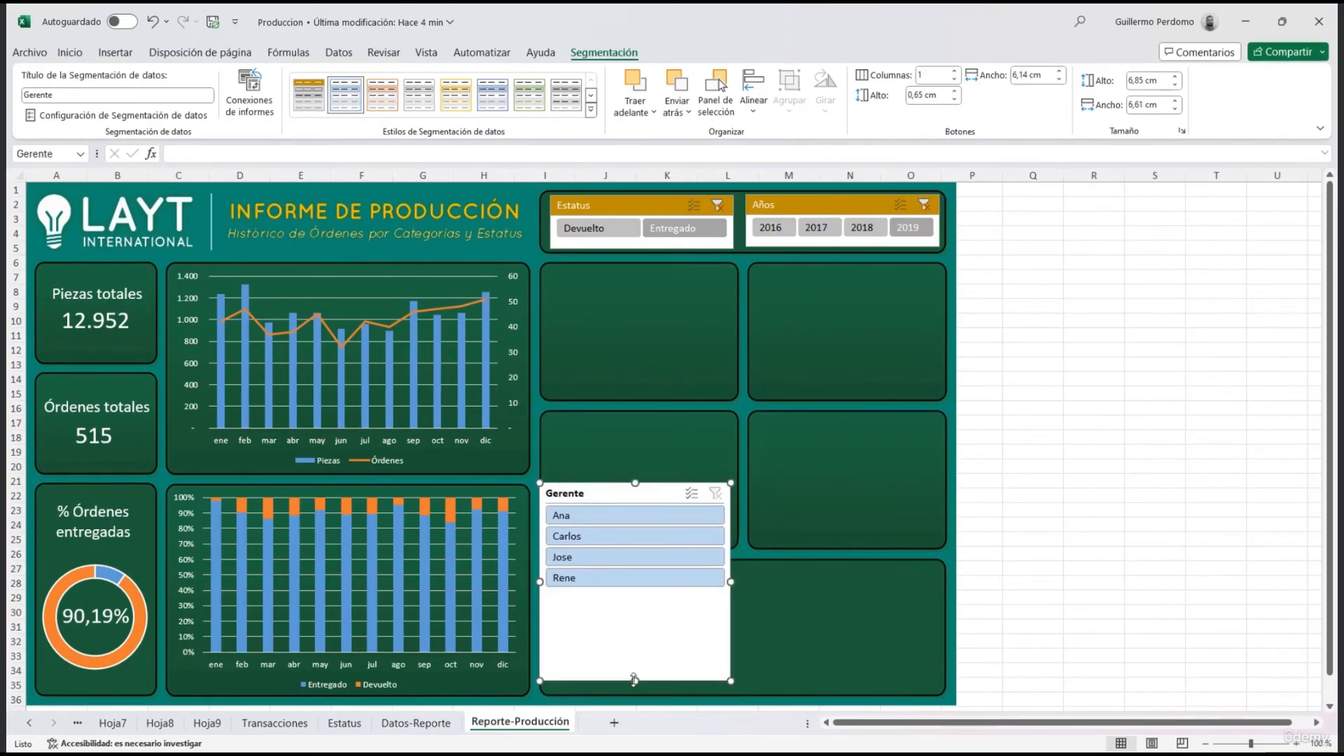
{"action": "left_click_drag", "start_coordinate": [635, 681], "coordinate": [635, 596]}
{"action": "left_click_drag", "start_coordinate": [656, 494], "coordinate": [663, 579]}
{"action": "left_click", "coordinate": [663, 504]}
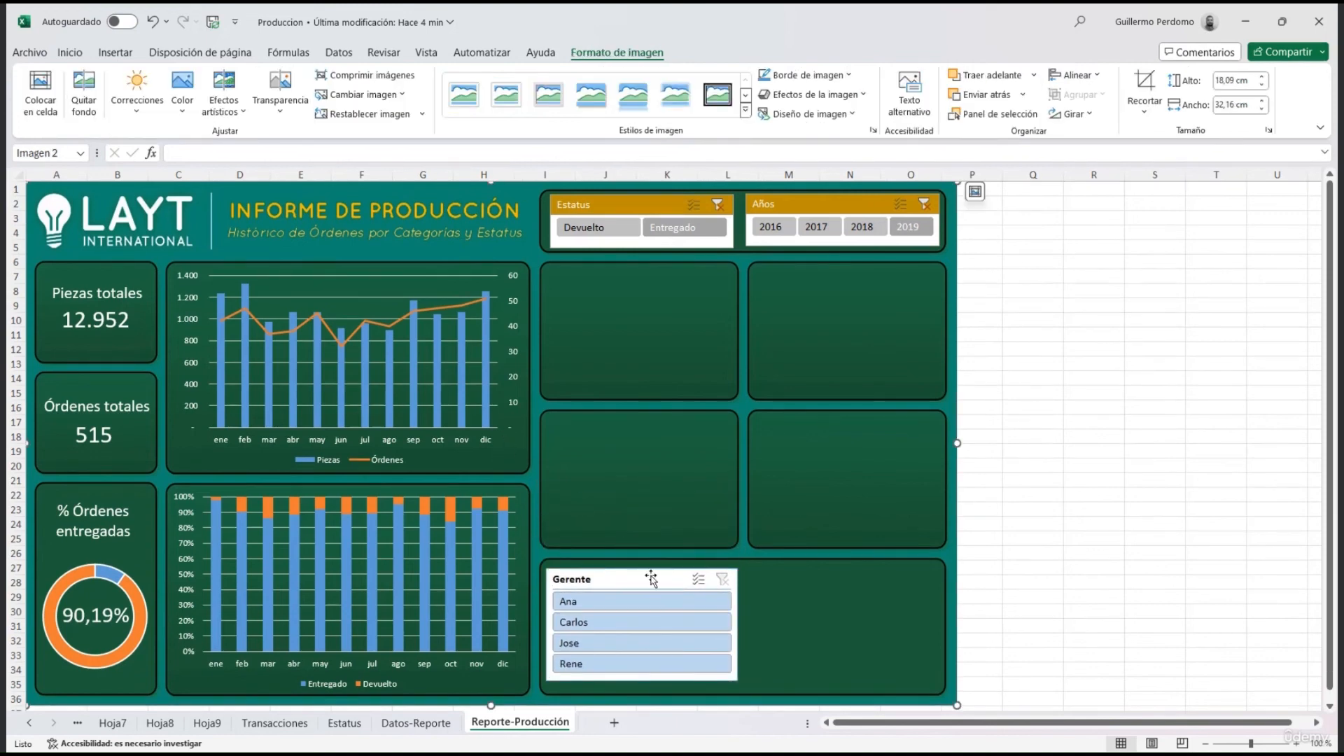
Step: Filter the Gerente slicer to its first manager, and insert a Tipo Cliente slicer from the pieces and orders combo chart
{"action": "left_click", "coordinate": [654, 601]}
{"action": "left_click", "coordinate": [488, 468]}
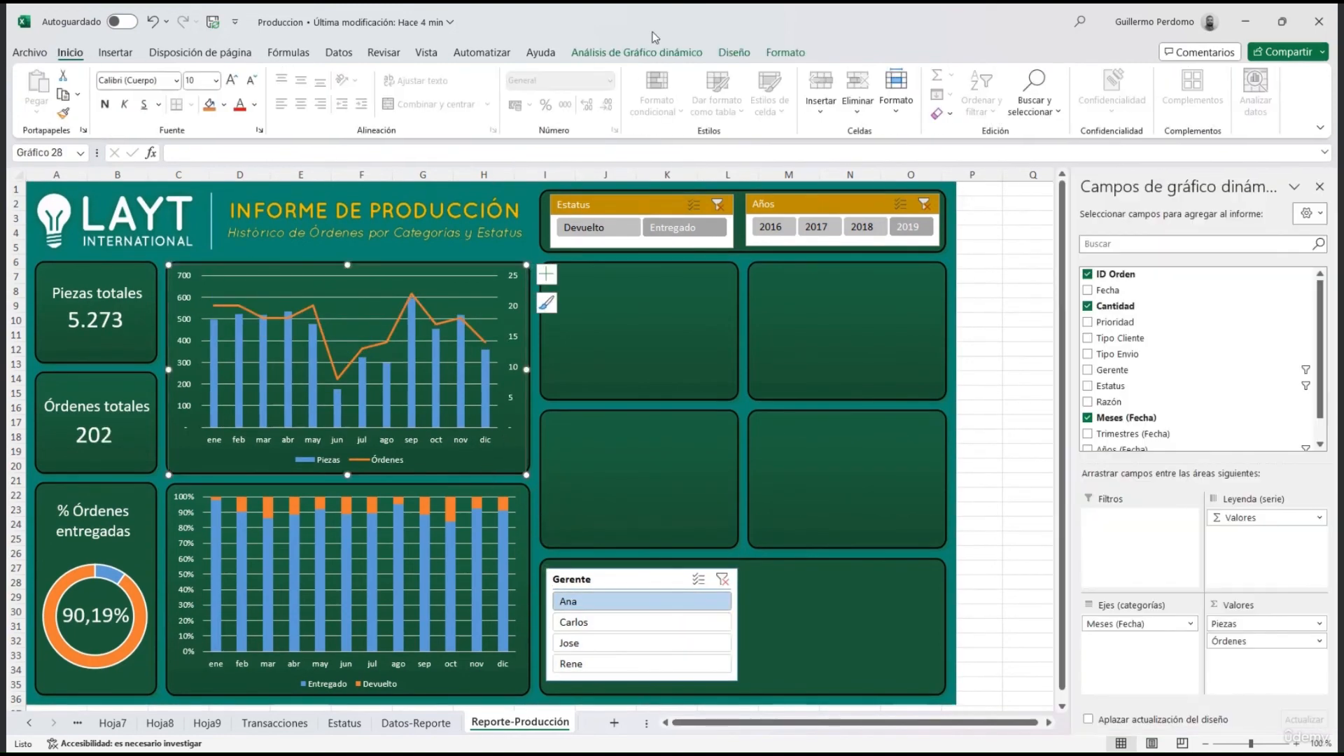
{"action": "left_click", "coordinate": [654, 52]}
{"action": "left_click", "coordinate": [549, 95]}
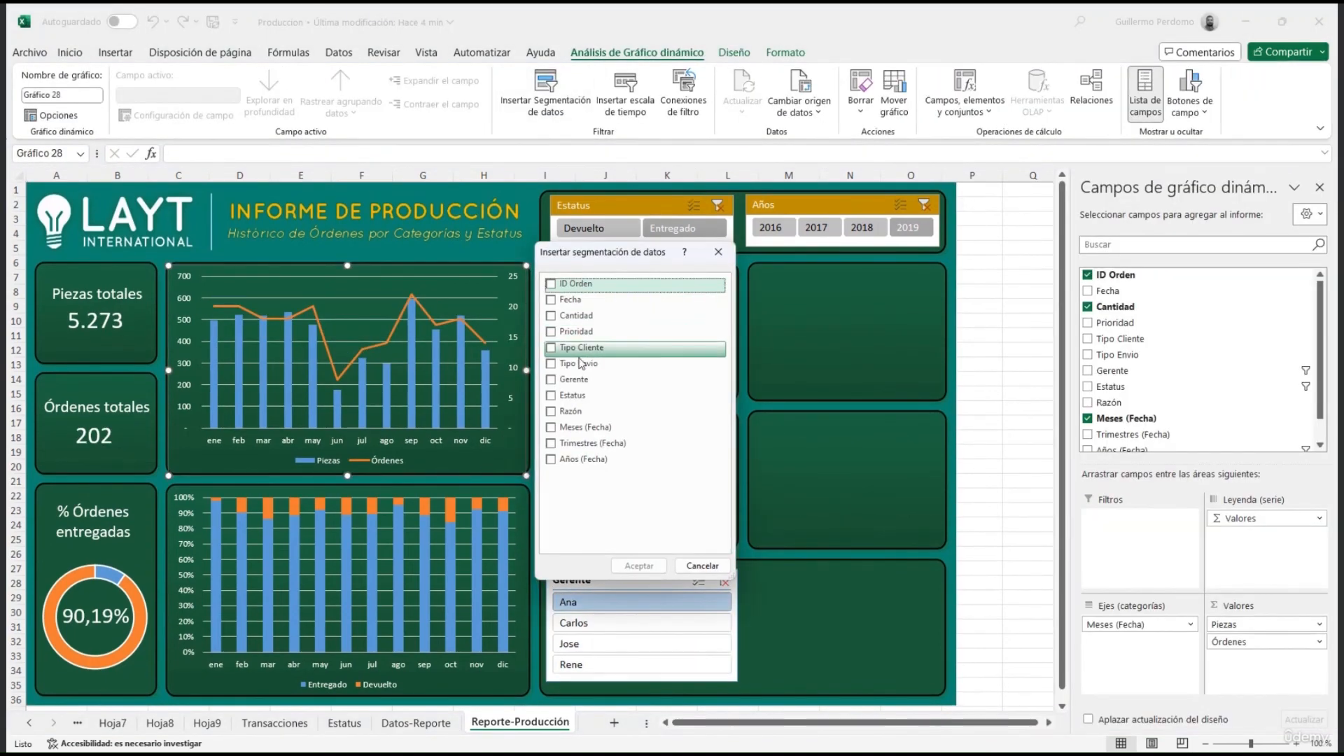
{"action": "left_click", "coordinate": [550, 348]}
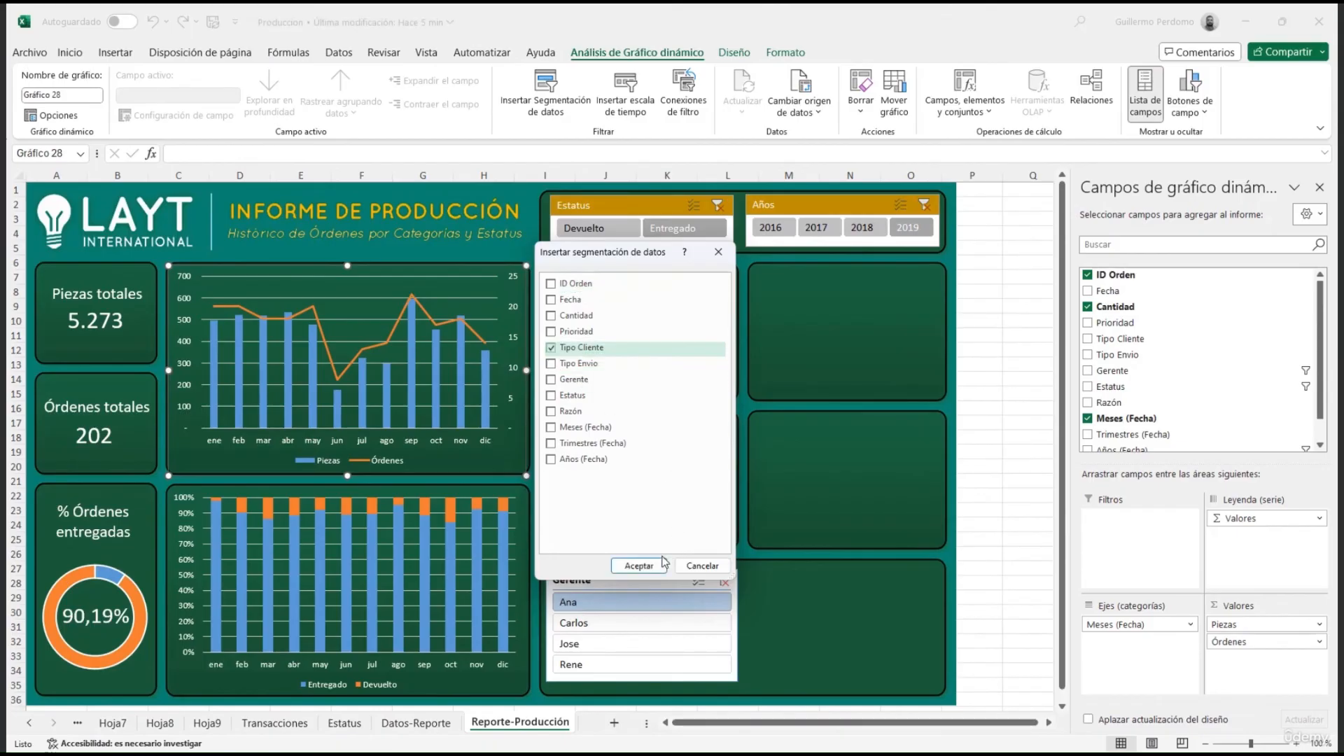
{"action": "left_click", "coordinate": [639, 566]}
Step: Place the Tipo Cliente slicer beside the Gerente slicer in the lower panel, widened to about 5.87 cm and shortened to match its neighbour
{"action": "left_click_drag", "start_coordinate": [534, 355], "coordinate": [816, 493]}
{"action": "left_click_drag", "start_coordinate": [831, 683], "coordinate": [830, 611]}
{"action": "left_click_drag", "start_coordinate": [803, 492], "coordinate": [803, 569]}
{"action": "left_click_drag", "start_coordinate": [905, 625], "coordinate": [928, 623]}
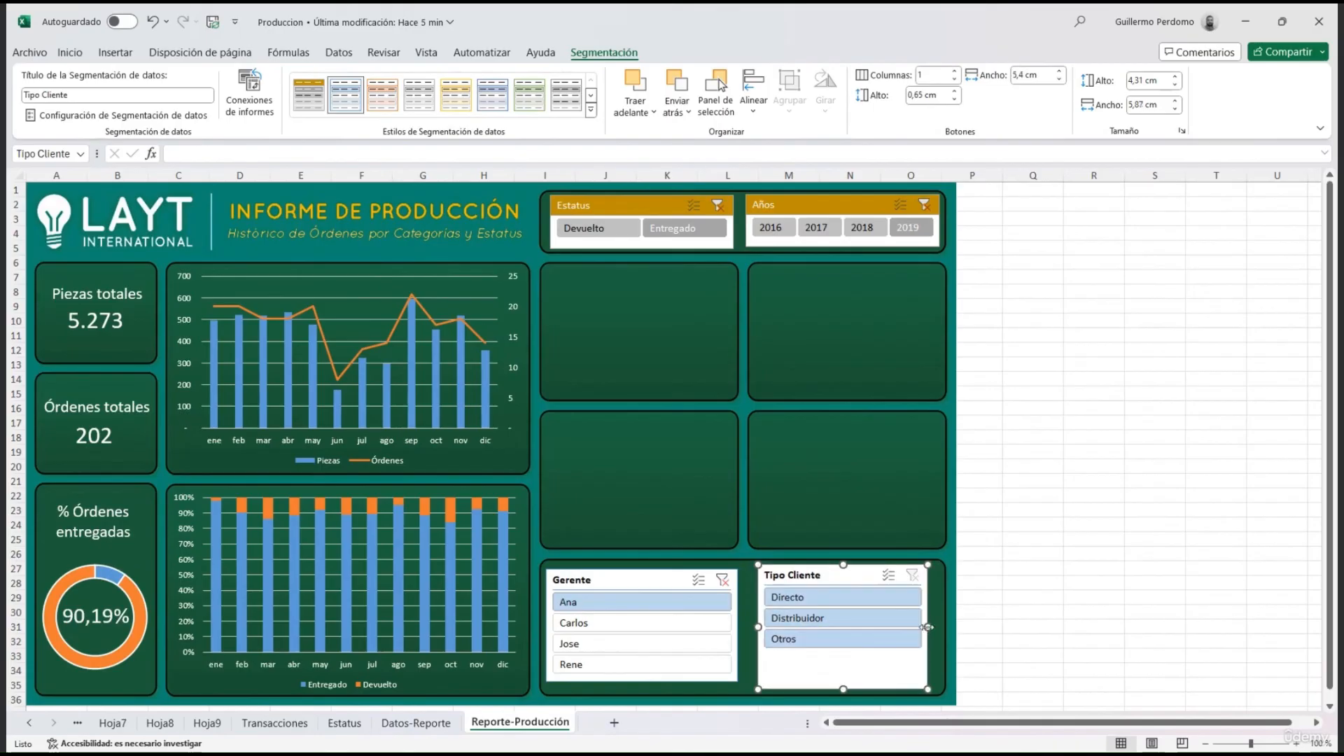
{"action": "left_click_drag", "start_coordinate": [843, 688], "coordinate": [840, 680]}
{"action": "left_click_drag", "start_coordinate": [805, 575], "coordinate": [805, 579]}
Step: Nudge the Gerente slicer into line and apply the custom gold-header slicer style to both the Gerente and Tipo Cliente slicers
{"action": "left_click_drag", "start_coordinate": [630, 580], "coordinate": [634, 579]}
{"action": "left_click", "coordinate": [592, 110]}
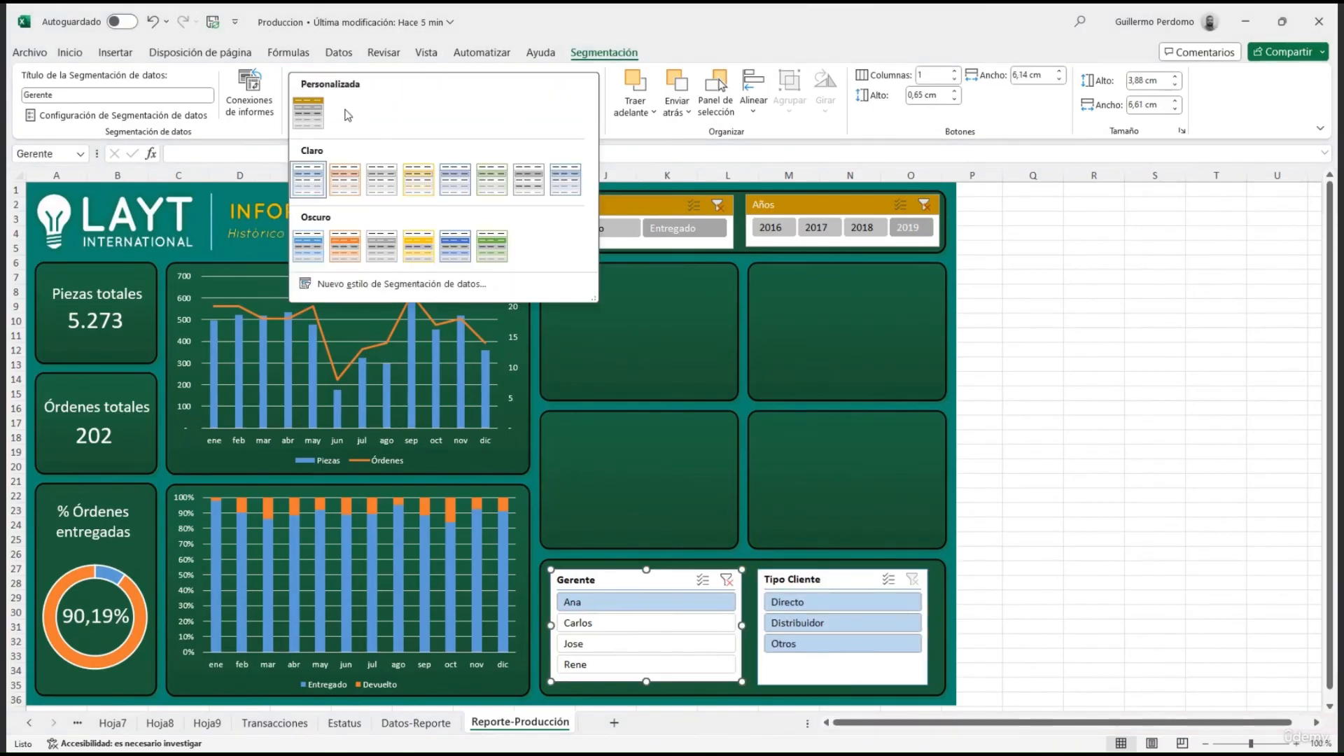
{"action": "left_click", "coordinate": [309, 112]}
{"action": "left_click", "coordinate": [782, 581]}
{"action": "left_click", "coordinate": [309, 94]}
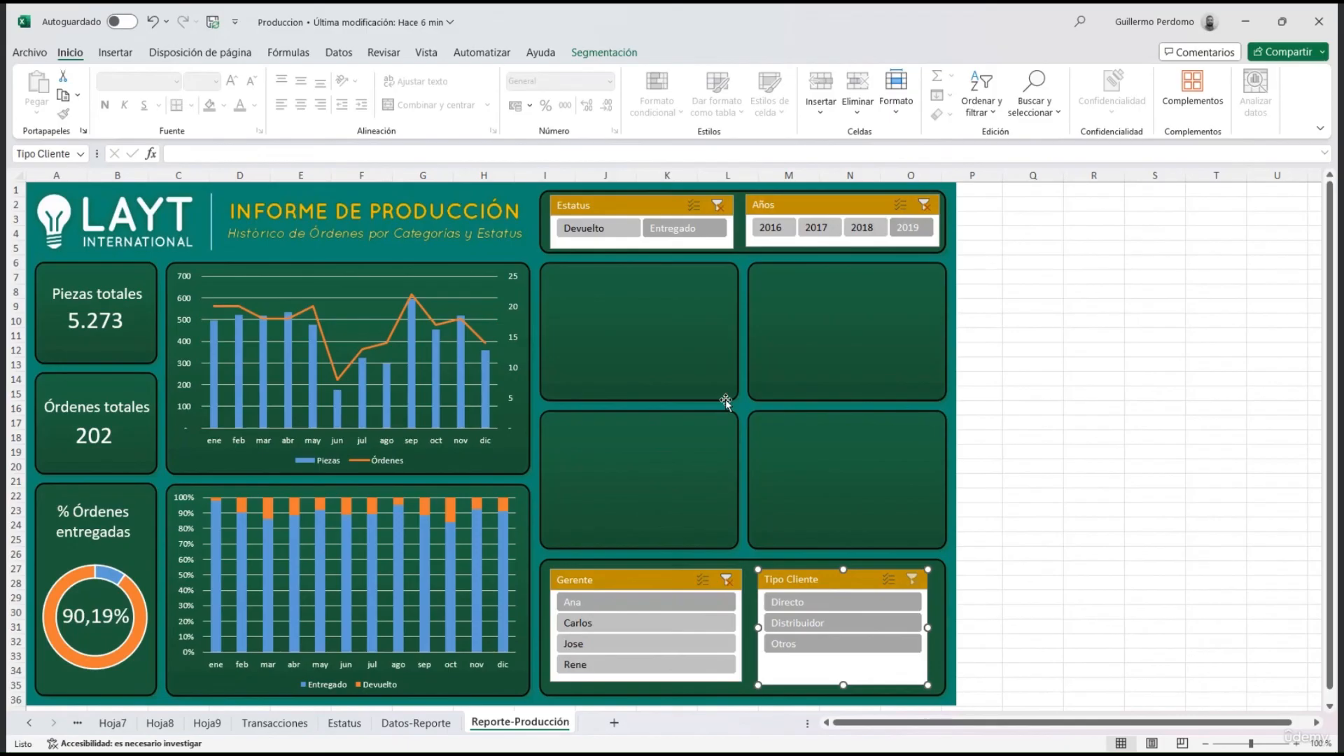
Step: Create a pivot table from TablaTransacciones at cell S1 of the Datos-Reporte sheet, counting ID Orden by Gerente in rows
{"action": "left_click", "coordinate": [274, 722]}
{"action": "left_click", "coordinate": [125, 55]}
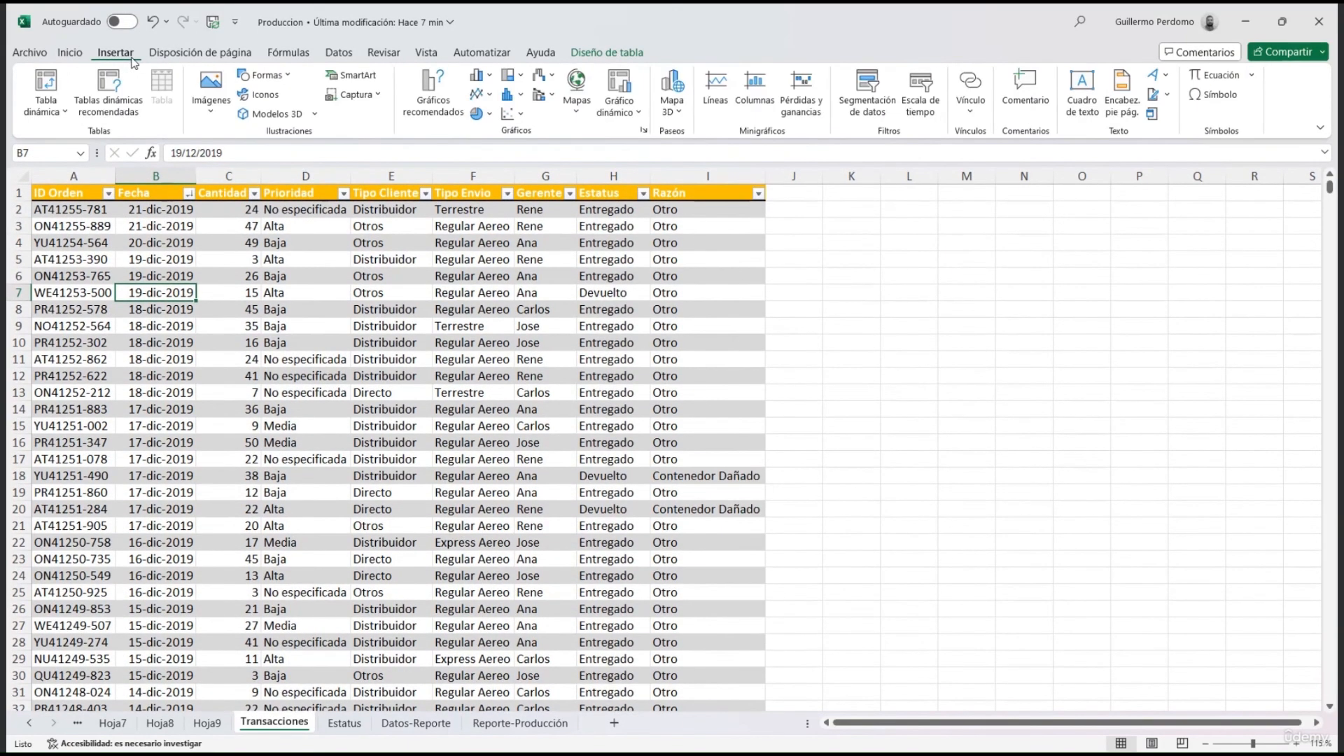
{"action": "left_click", "coordinate": [46, 87]}
{"action": "left_click", "coordinate": [548, 420]}
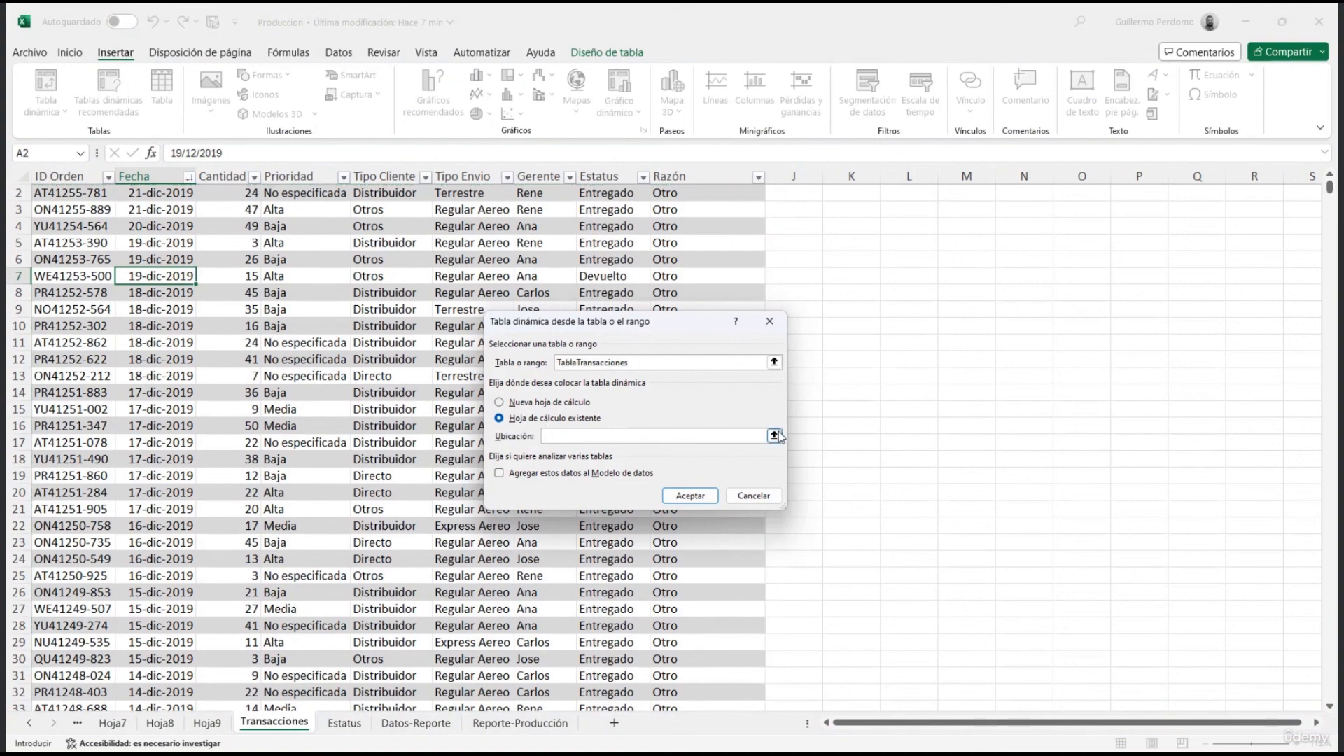
{"action": "left_click", "coordinate": [774, 435]}
{"action": "left_click", "coordinate": [415, 723]}
{"action": "left_click_drag", "start_coordinate": [918, 725], "coordinate": [935, 725]}
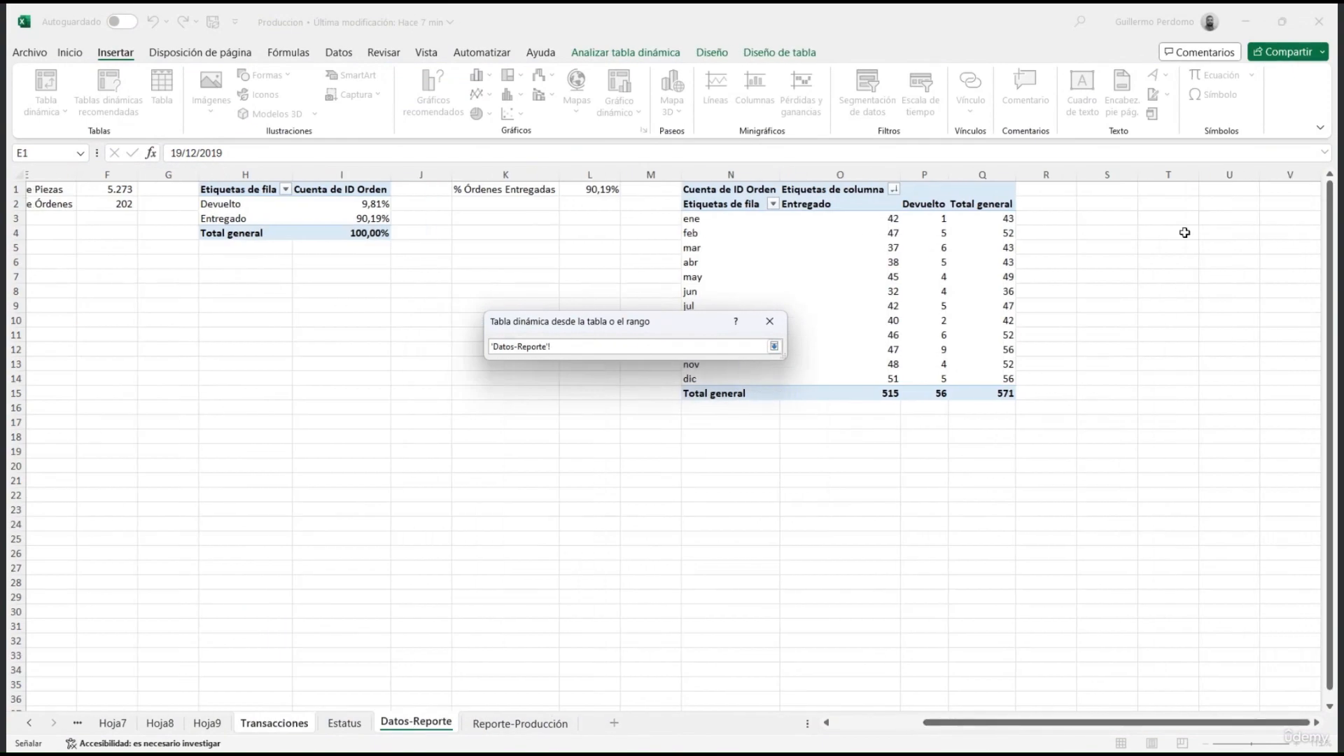
{"action": "left_click", "coordinate": [1120, 188]}
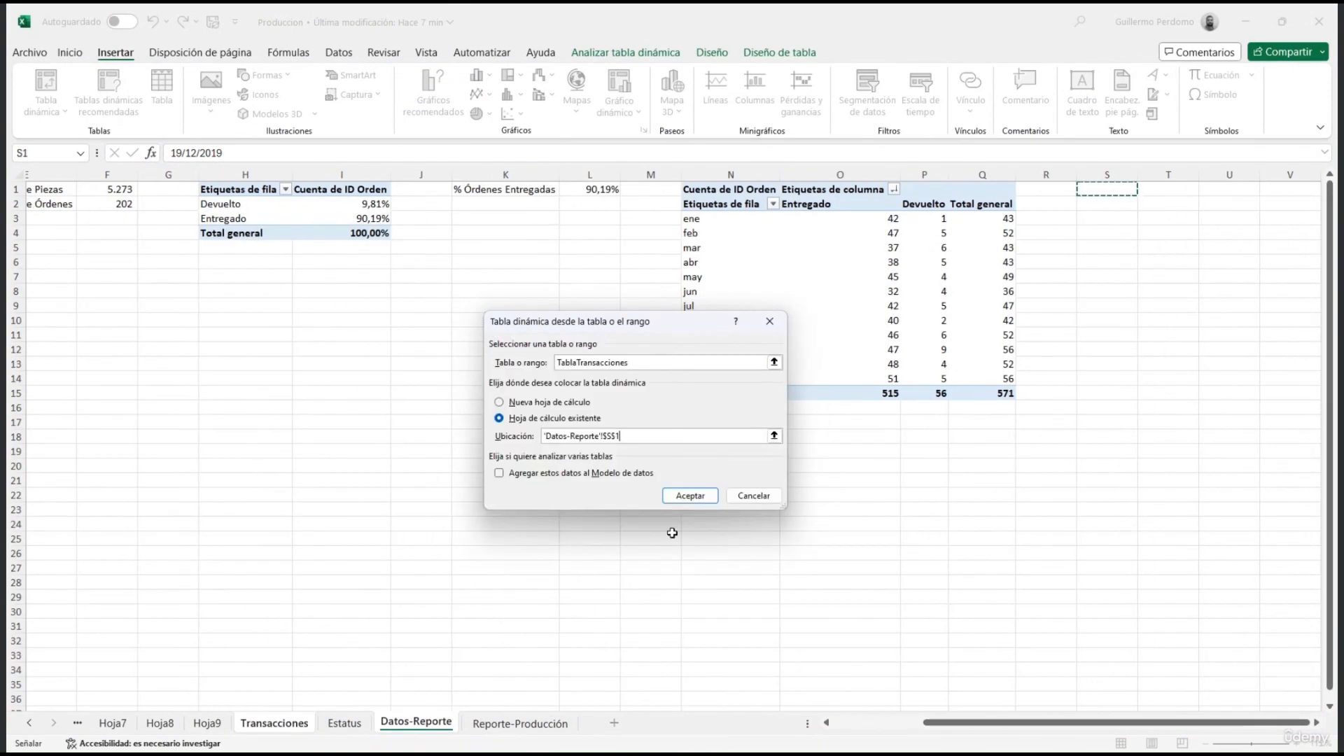
{"action": "left_click", "coordinate": [690, 496]}
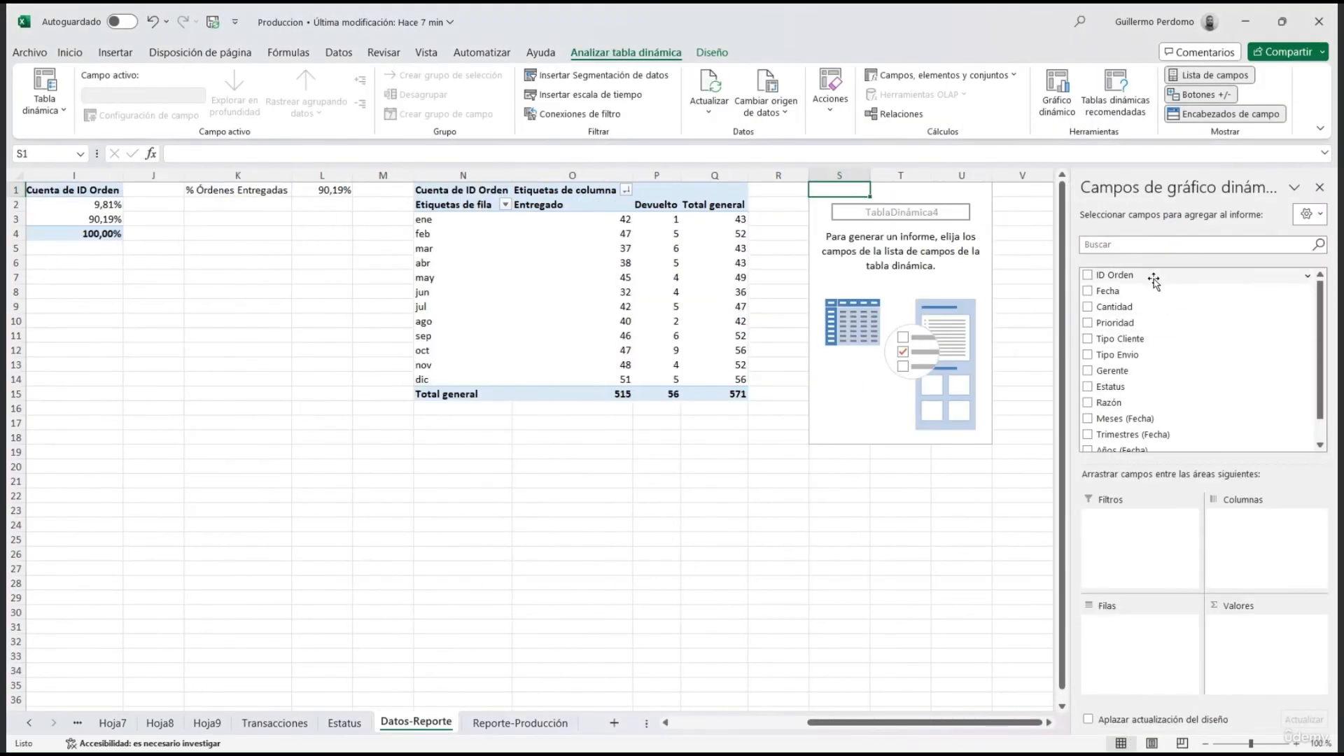
{"action": "left_click_drag", "start_coordinate": [1153, 280], "coordinate": [1275, 632]}
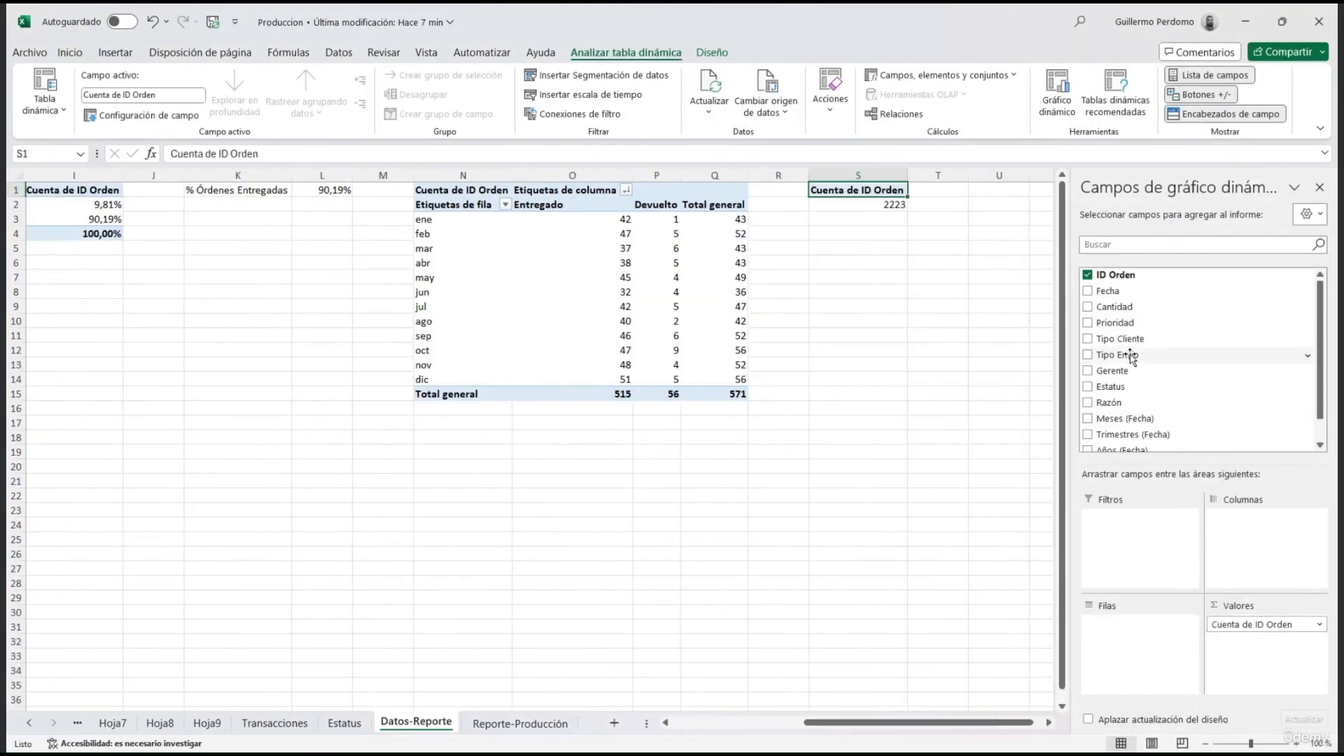
{"action": "left_click_drag", "start_coordinate": [1119, 370], "coordinate": [1140, 625]}
Step: Insert a doughnut (Anillos) pivot chart from the Gerente pivot table
{"action": "left_click", "coordinate": [833, 204]}
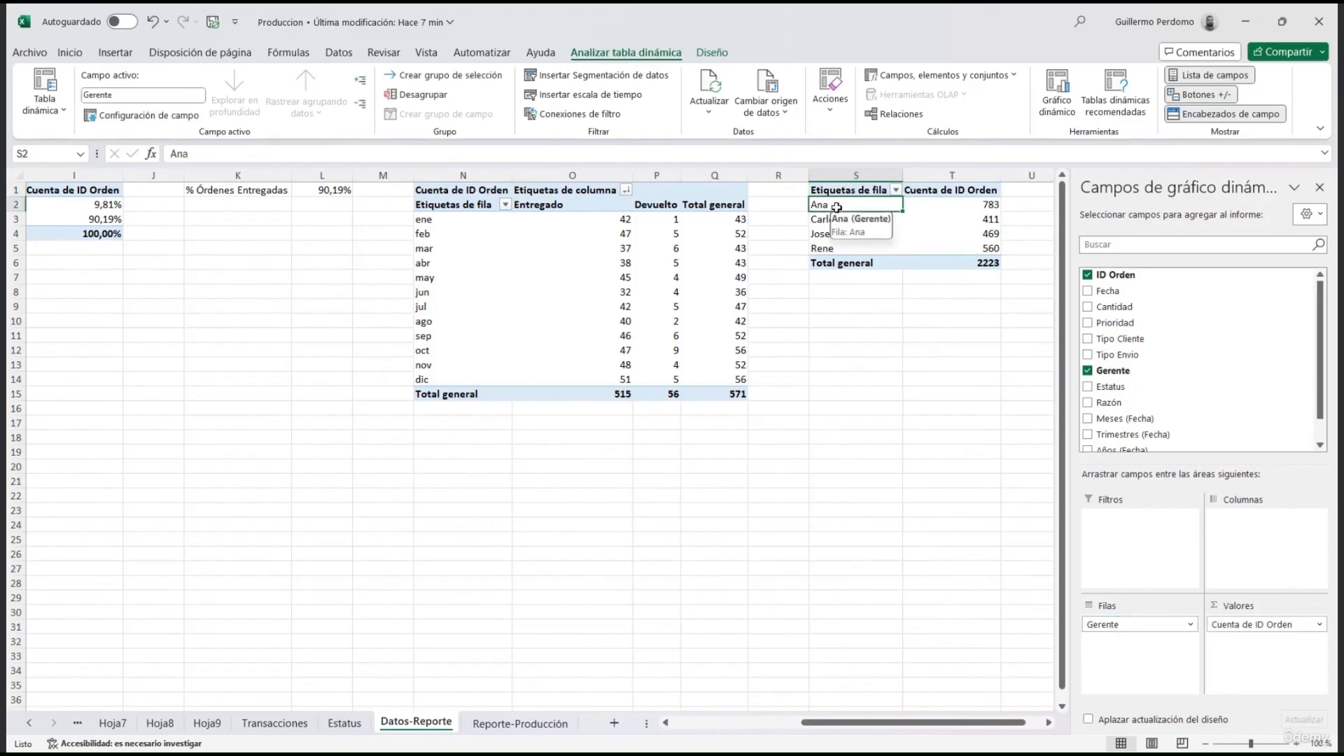
{"action": "left_click", "coordinate": [1050, 97]}
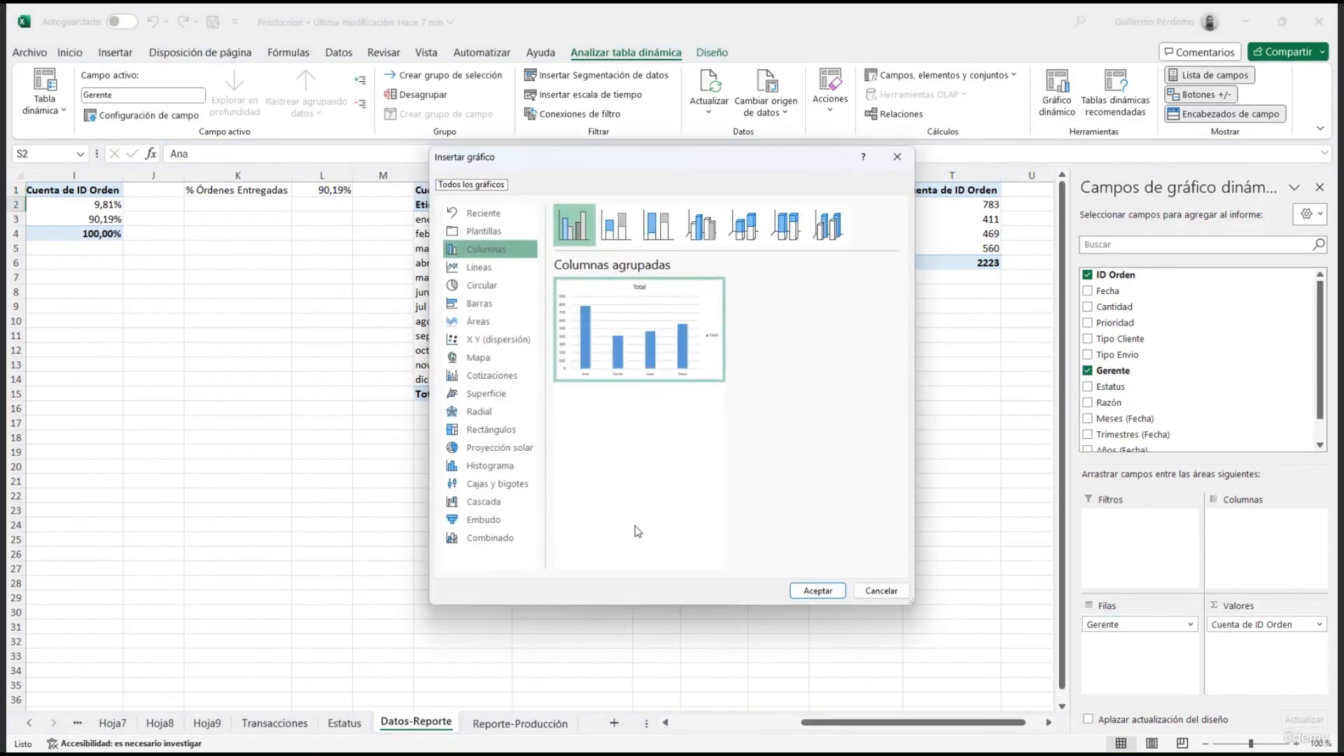
{"action": "left_click", "coordinate": [482, 285]}
{"action": "left_click", "coordinate": [754, 229]}
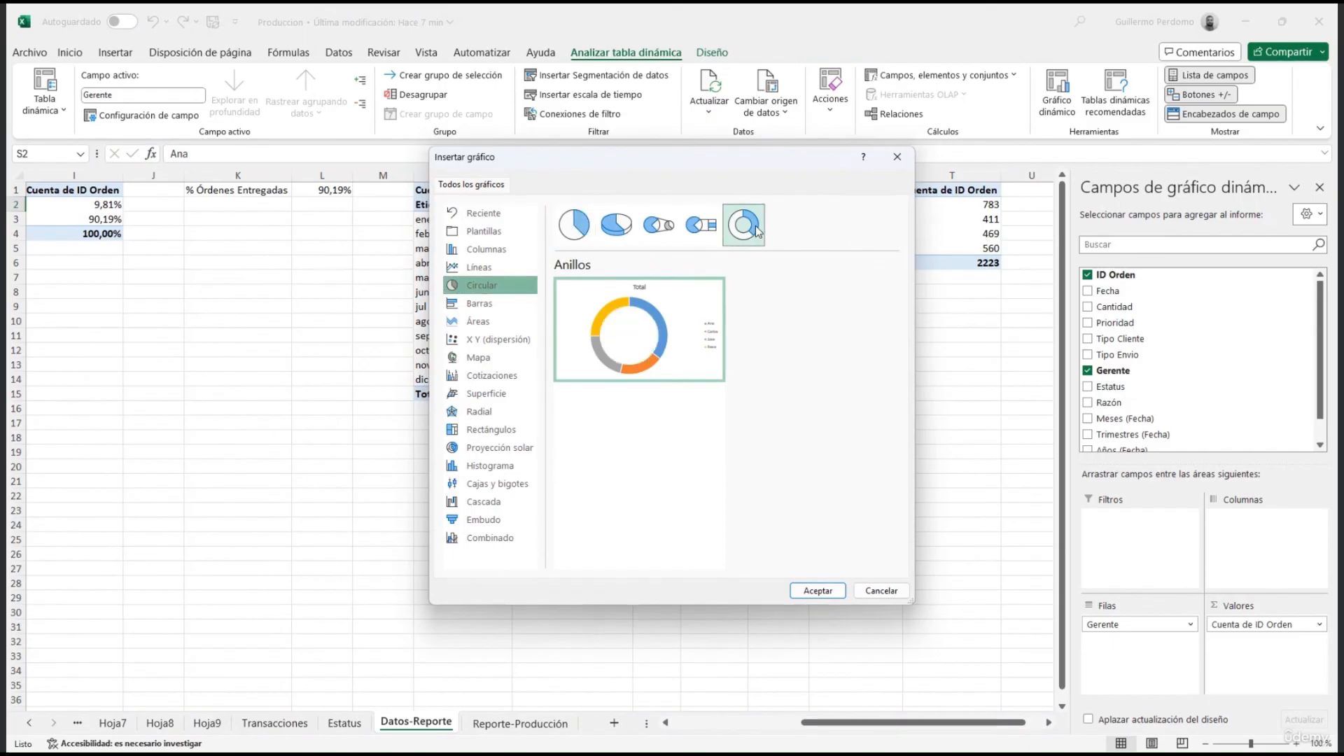
{"action": "left_click", "coordinate": [818, 591]}
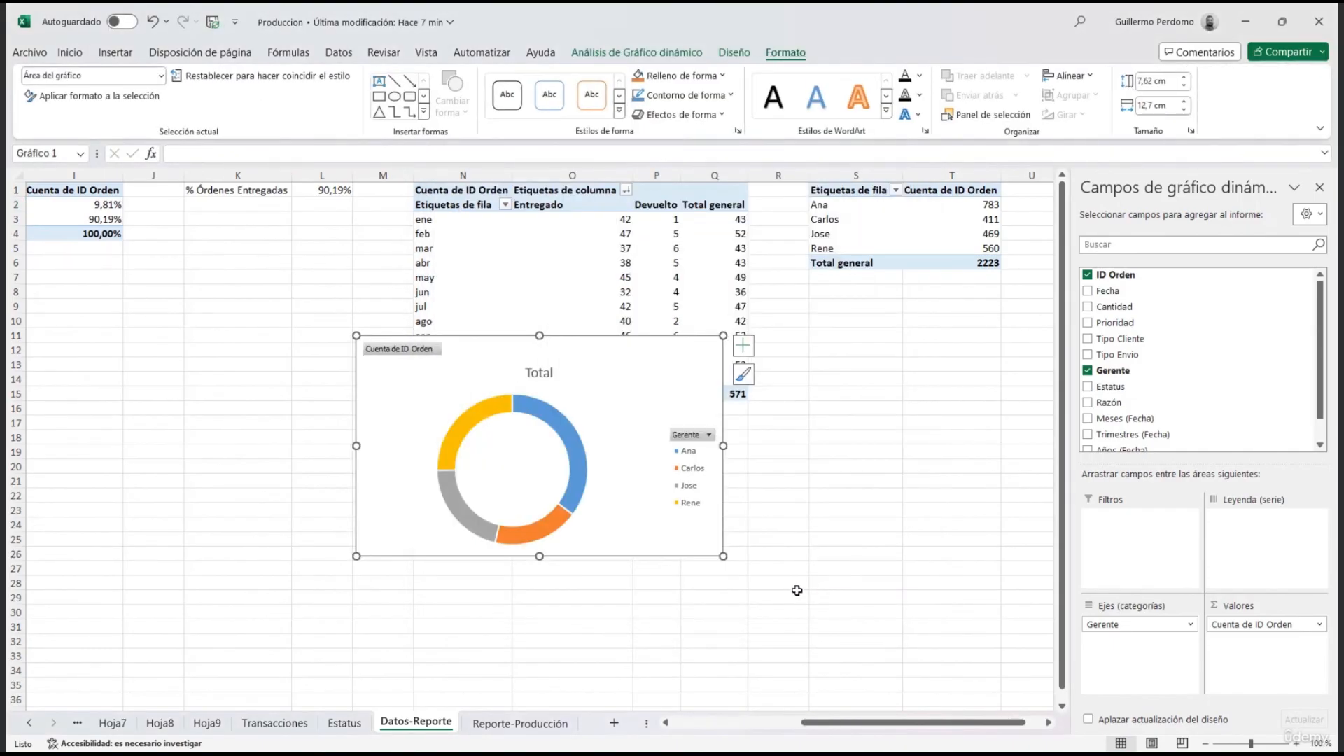
Step: Hide all field buttons on the Gerente doughnut chart and delete its title
{"action": "right_click", "coordinate": [384, 350]}
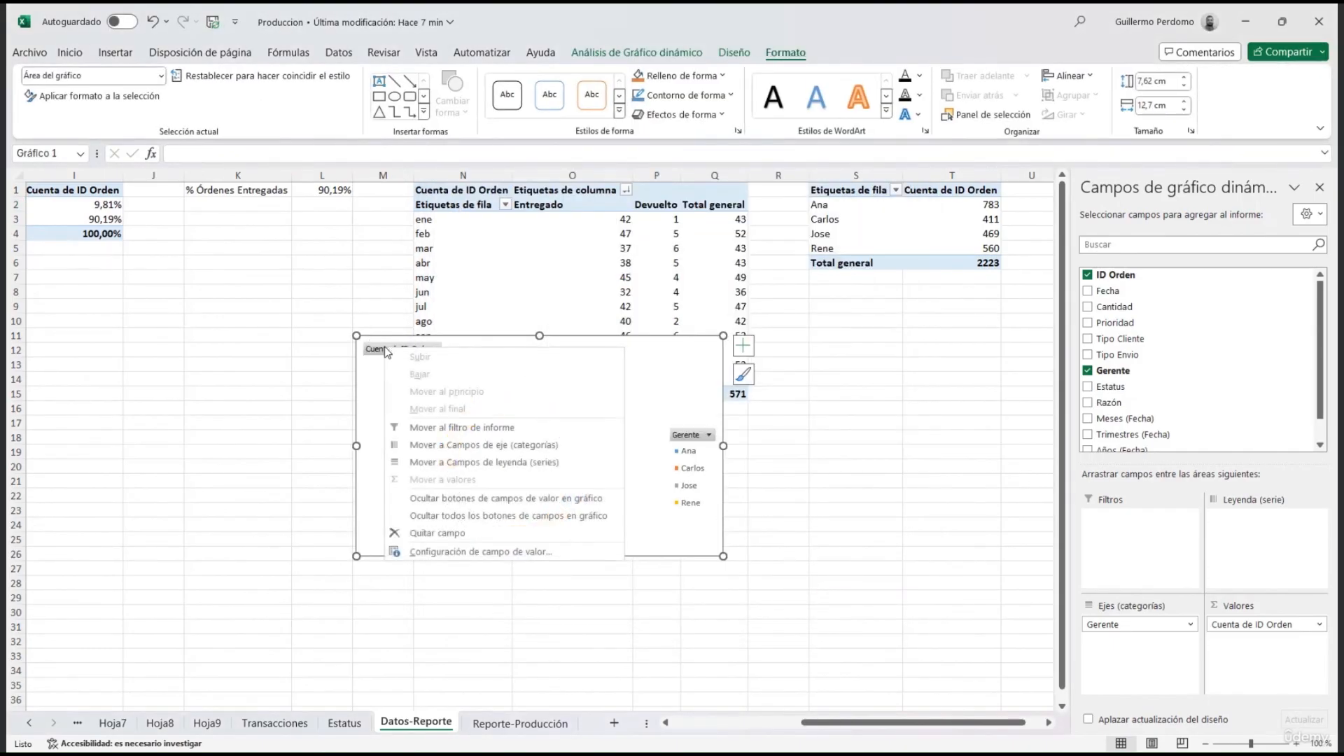
{"action": "left_click", "coordinate": [481, 516]}
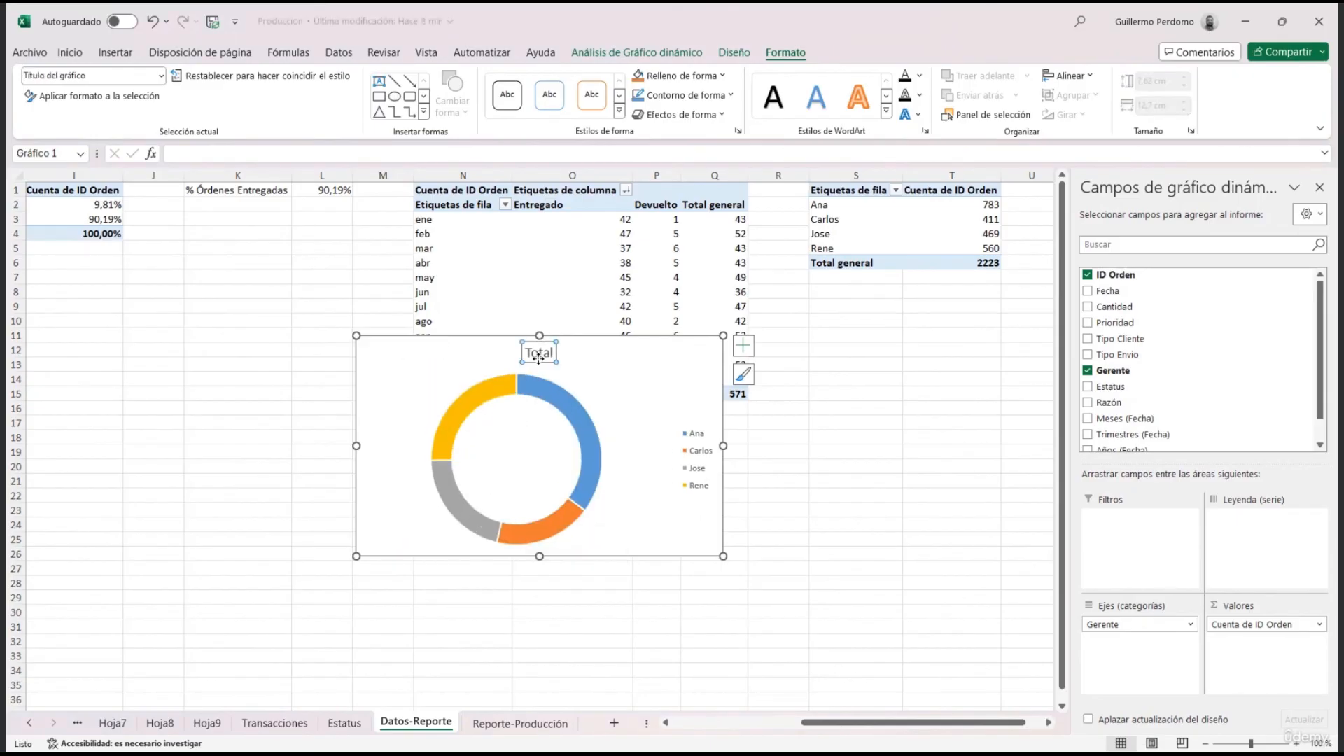
{"action": "left_click", "coordinate": [544, 361]}
{"action": "key", "text": "Delete"}
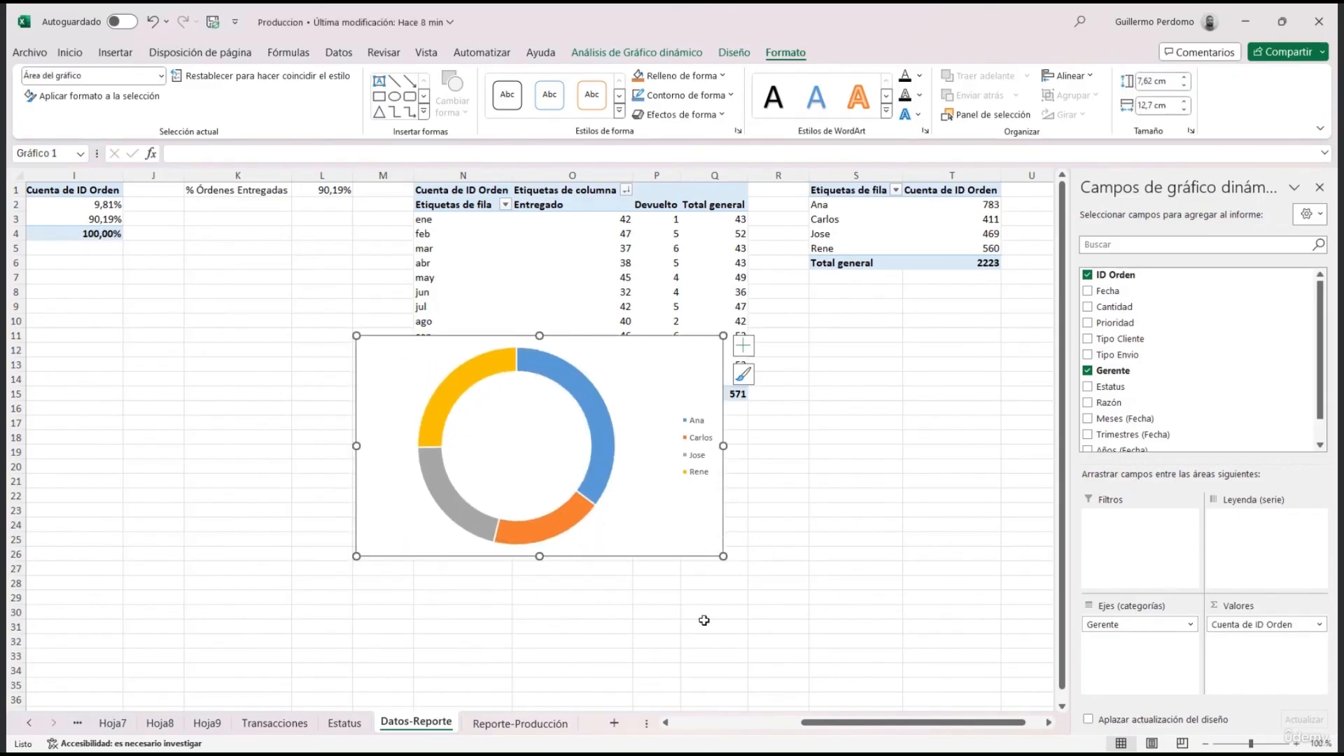
Step: Move the Gerente doughnut chart to the Reporte-Producción sheet and shrink it to fit the empty panel below the Estatus slicer
{"action": "key", "text": "ctrl+x"}
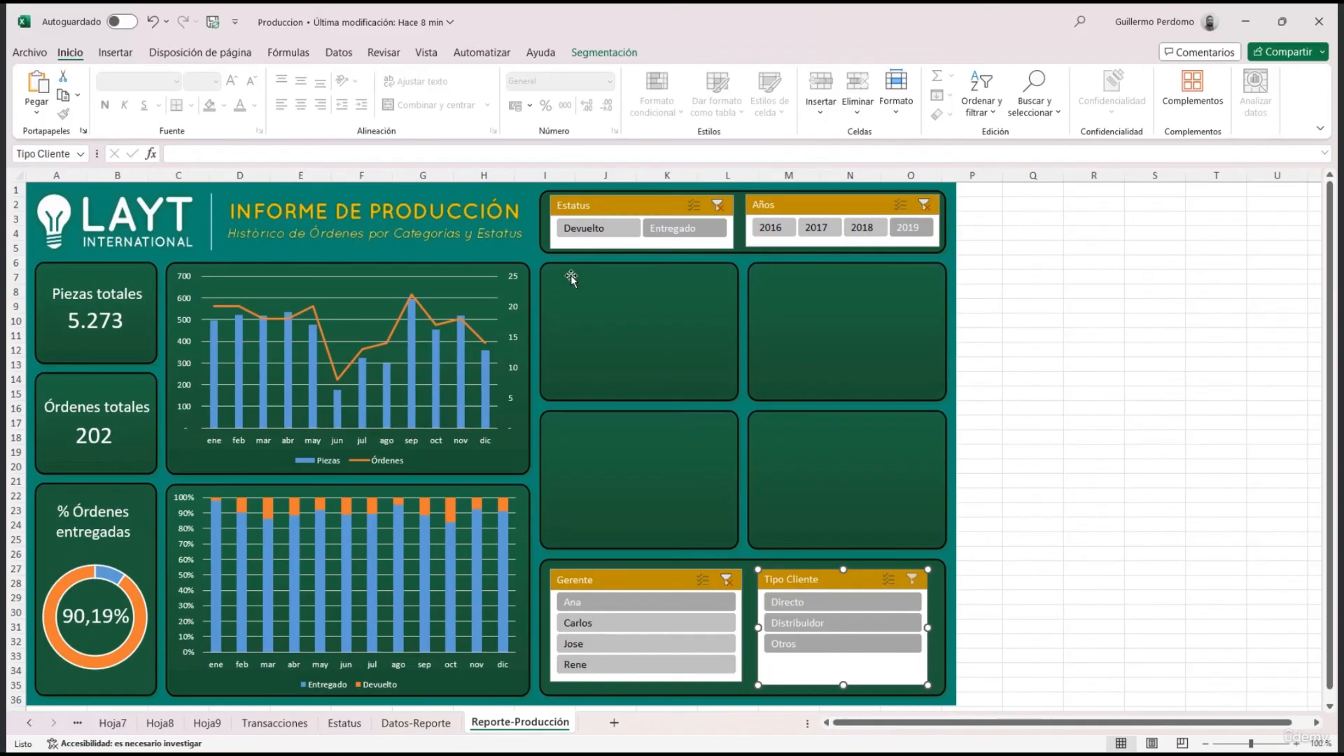
{"action": "left_click", "coordinate": [571, 278]}
{"action": "key", "text": "ctrl+v"}
{"action": "left_click_drag", "start_coordinate": [319, 240], "coordinate": [837, 324]}
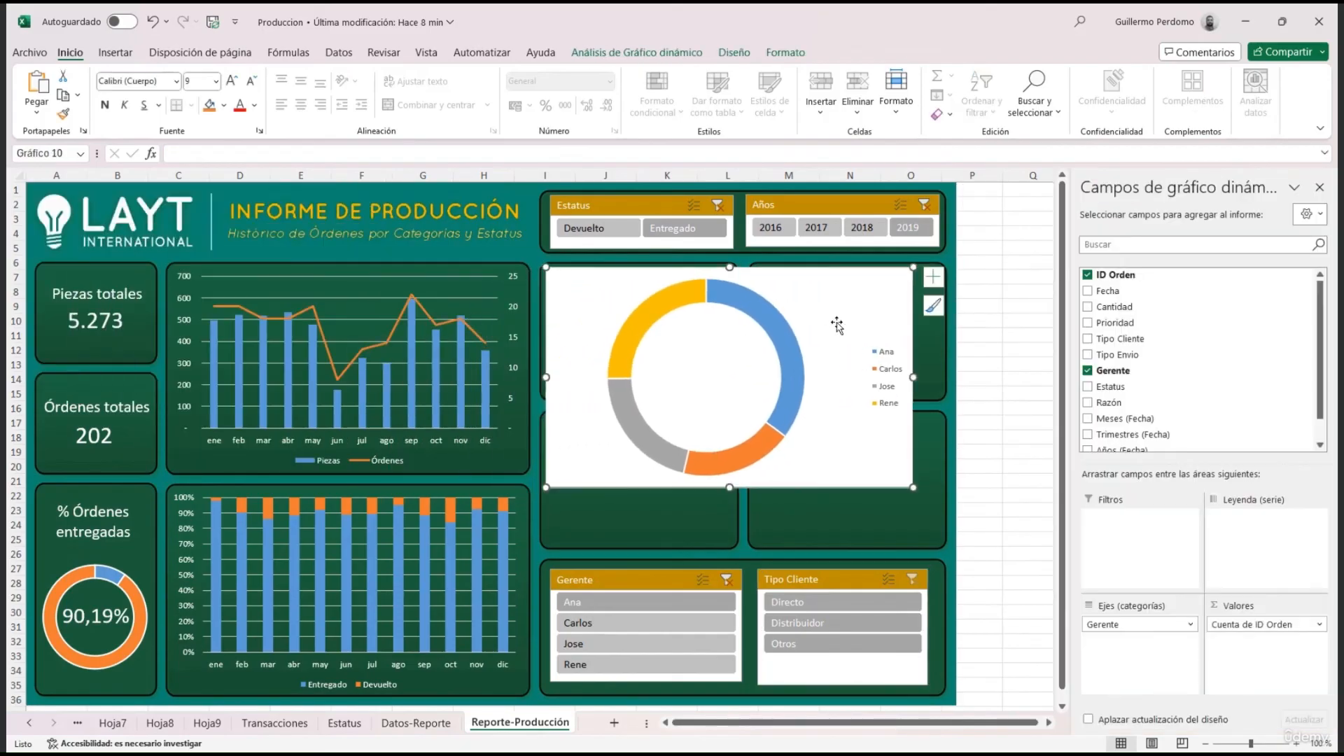
{"action": "left_click_drag", "start_coordinate": [915, 488], "coordinate": [732, 389]}
Step: Create another pivot table from TablaTransacciones at cell V1 of the existing Datos-Reporte sheet
{"action": "left_click", "coordinate": [275, 723]}
{"action": "scroll", "coordinate": [386, 414], "scroll_direction": "up", "scroll_amount": 1}
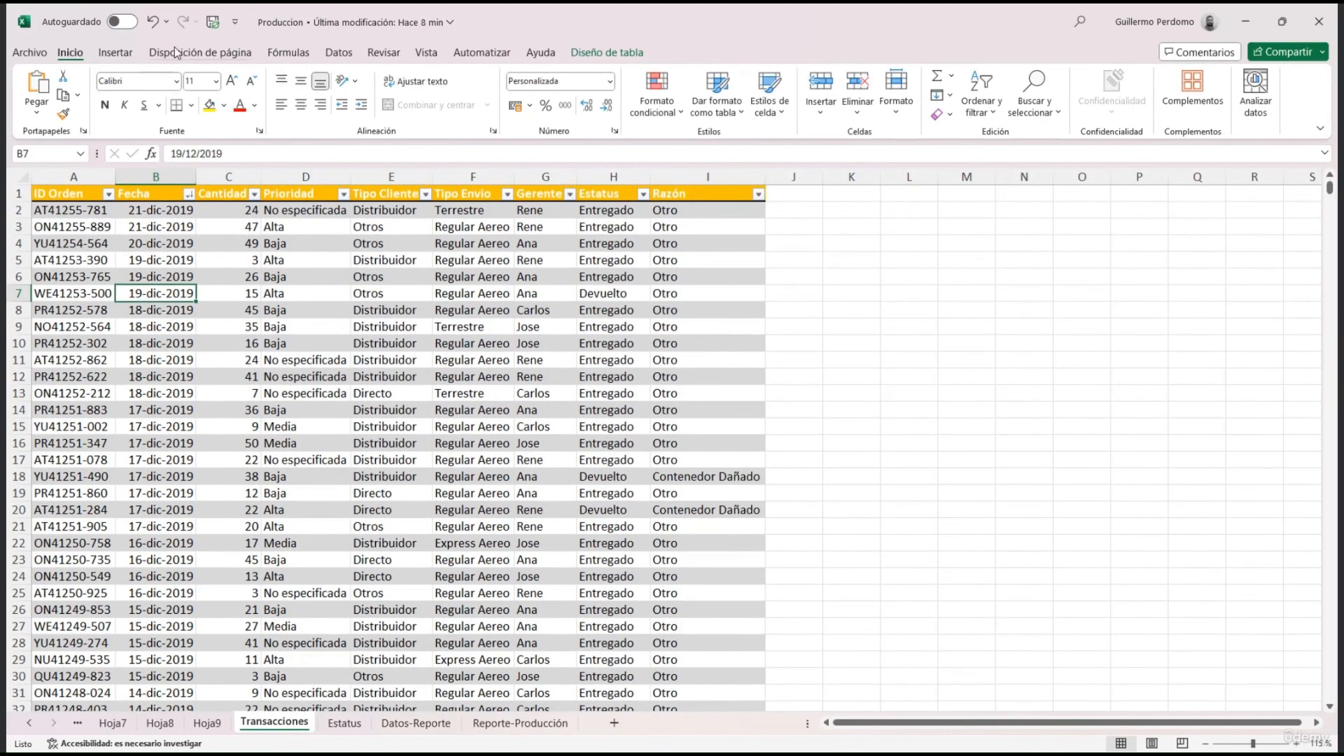
{"action": "left_click", "coordinate": [115, 53]}
{"action": "left_click", "coordinate": [64, 83]}
{"action": "left_click", "coordinate": [499, 418]}
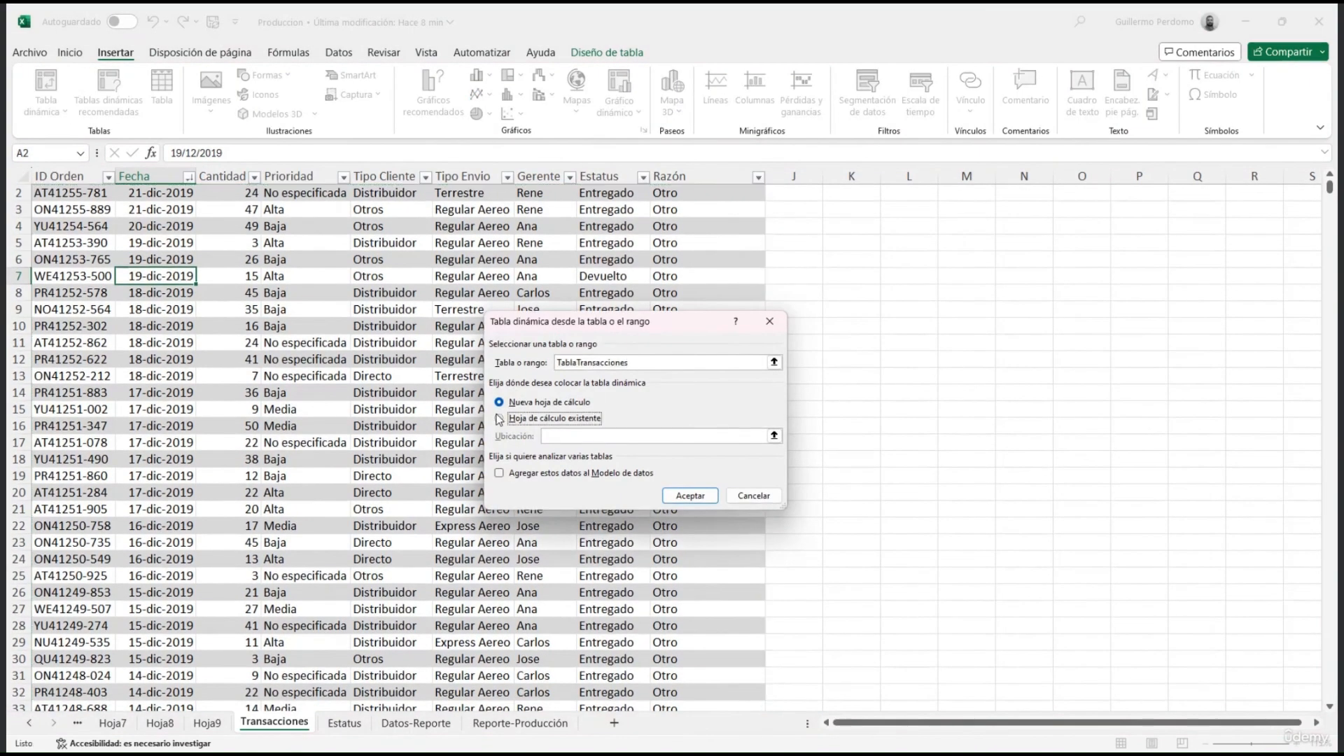
{"action": "left_click", "coordinate": [774, 435]}
{"action": "left_click", "coordinate": [416, 723]}
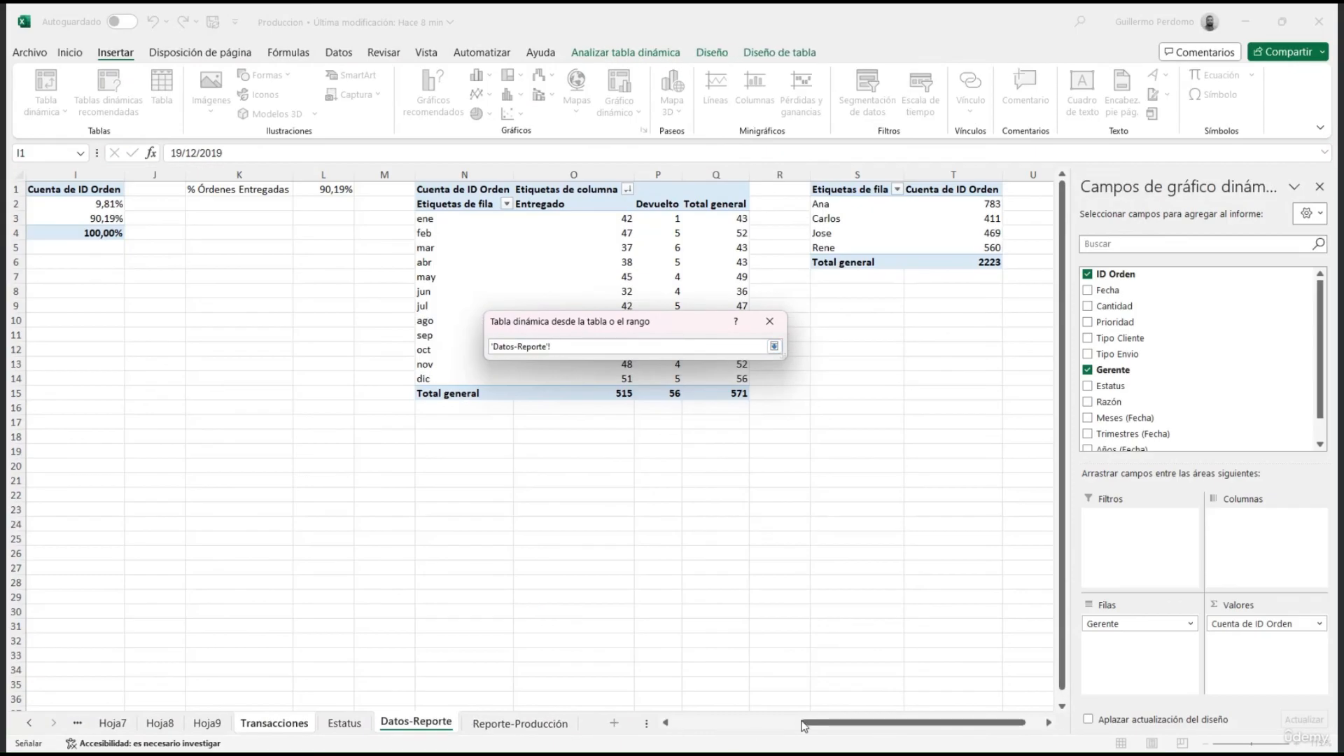
{"action": "left_click_drag", "start_coordinate": [805, 725], "coordinate": [819, 725]}
{"action": "key", "text": "Return"}
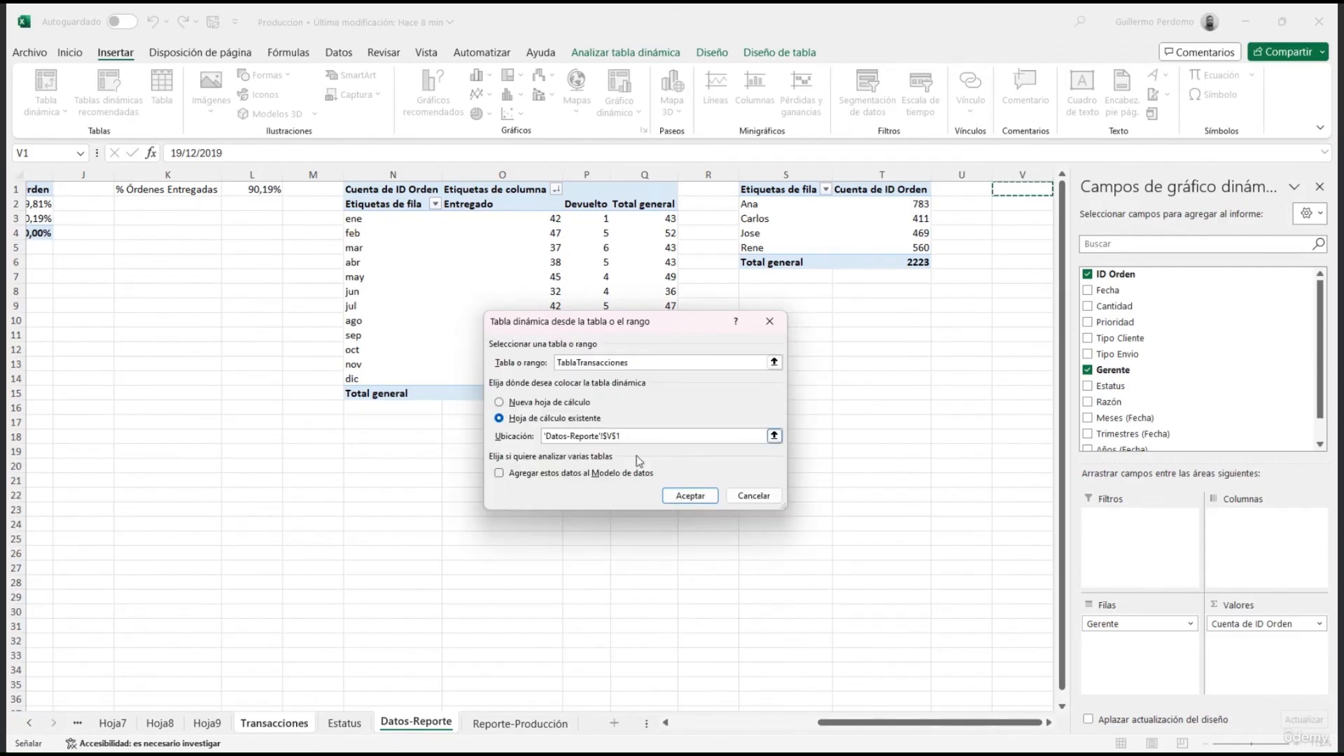
{"action": "left_click", "coordinate": [686, 492]}
Step: Set the pivot table at V1 to count ID Orden as values with Tipo Cliente in rows
{"action": "left_click_drag", "start_coordinate": [1145, 343], "coordinate": [1212, 514]}
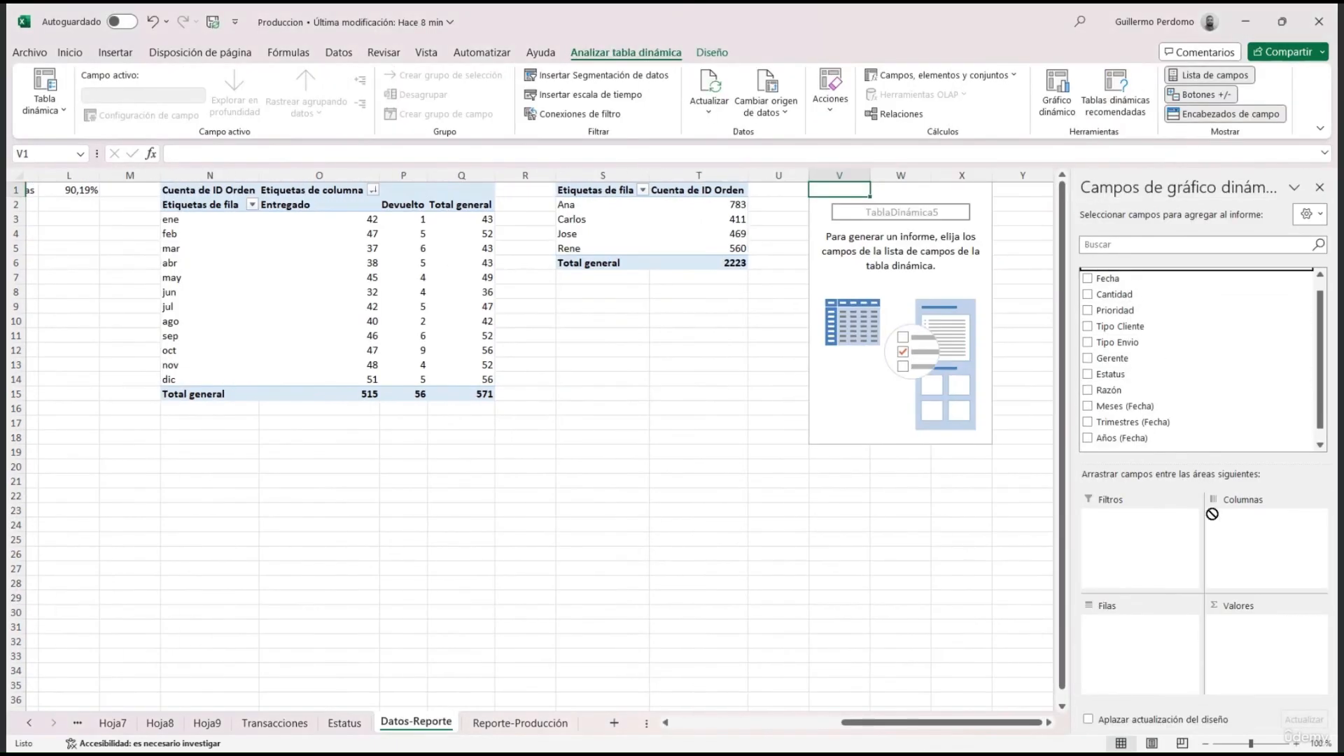
{"action": "left_click_drag", "start_coordinate": [1236, 637], "coordinate": [1236, 633]}
{"action": "left_click_drag", "start_coordinate": [1164, 328], "coordinate": [1141, 640]}
Step: Insert a doughnut (Anillos) pivot chart from the Tipo Cliente pivot table
{"action": "left_click", "coordinate": [866, 216]}
{"action": "left_click", "coordinate": [1057, 89]}
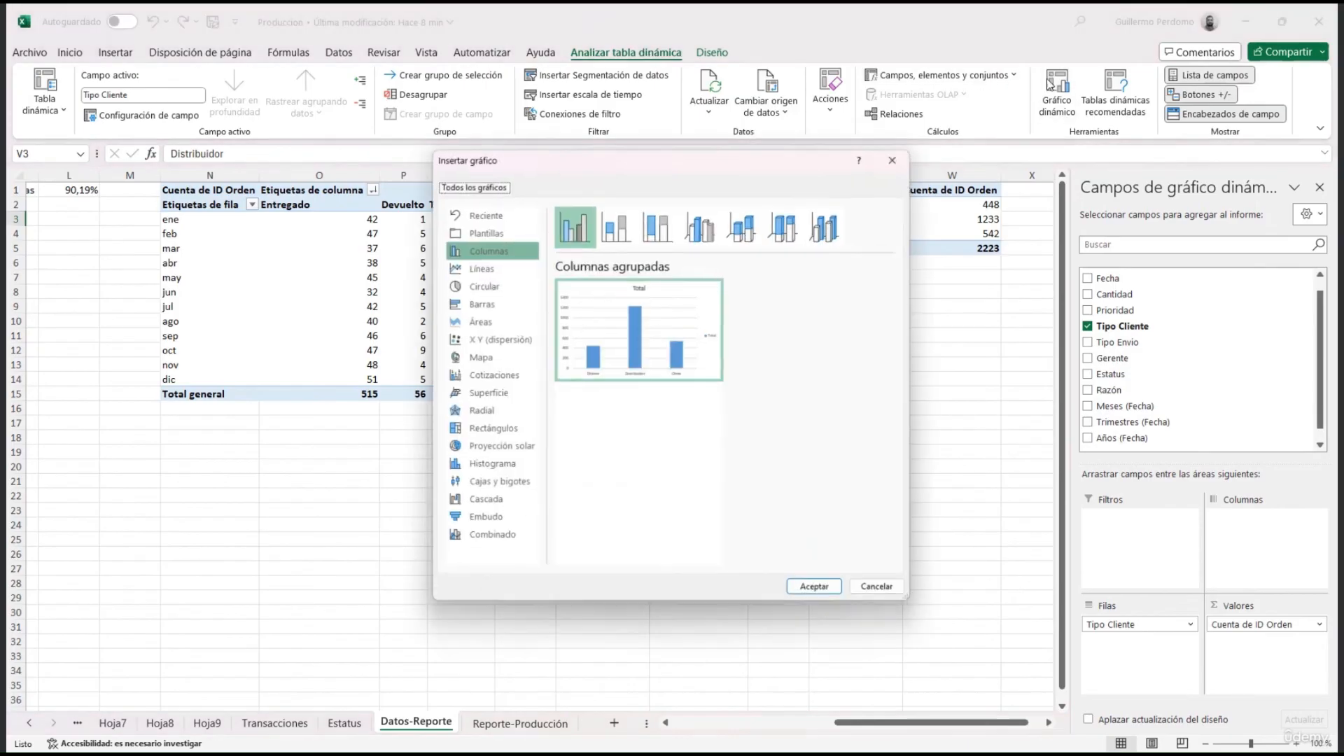
{"action": "left_click", "coordinate": [490, 285]}
{"action": "left_click", "coordinate": [743, 224]}
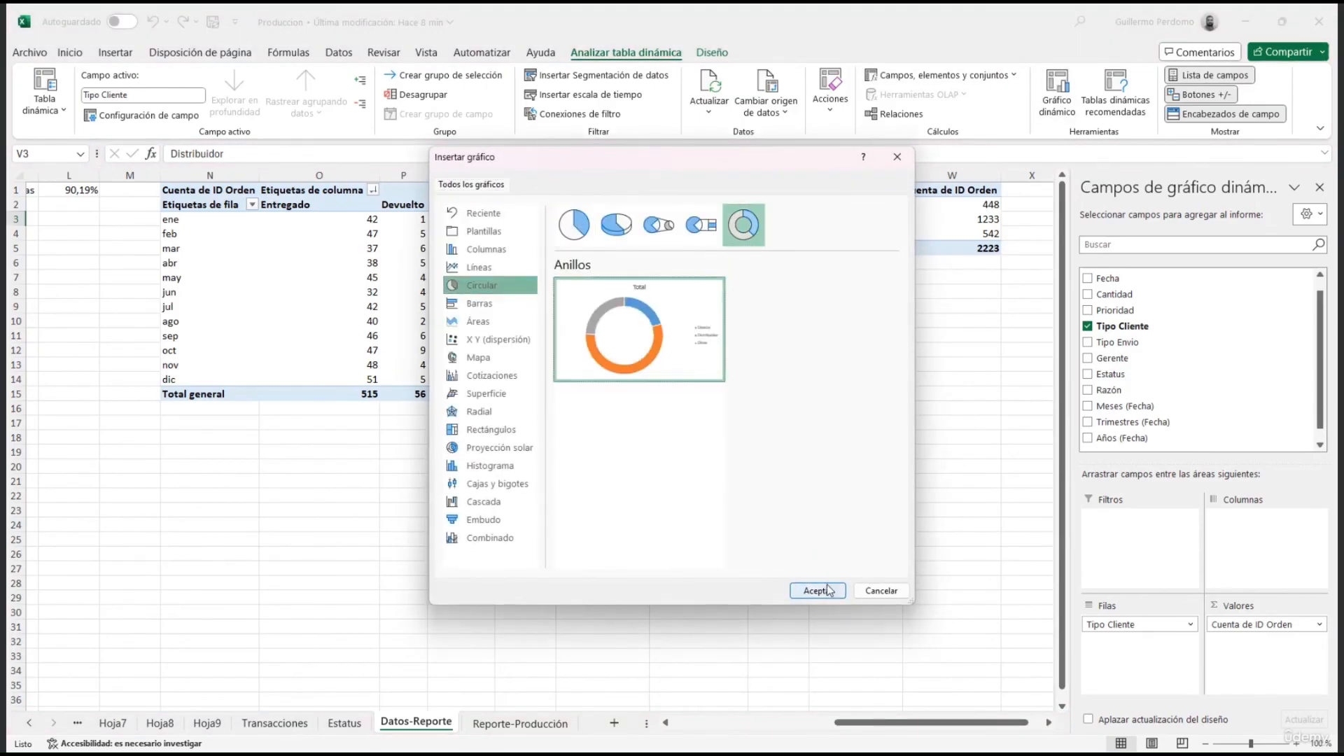
{"action": "left_click", "coordinate": [817, 590]}
Step: Hide all field buttons on the Tipo Cliente doughnut chart and delete its title
{"action": "right_click", "coordinate": [424, 350]}
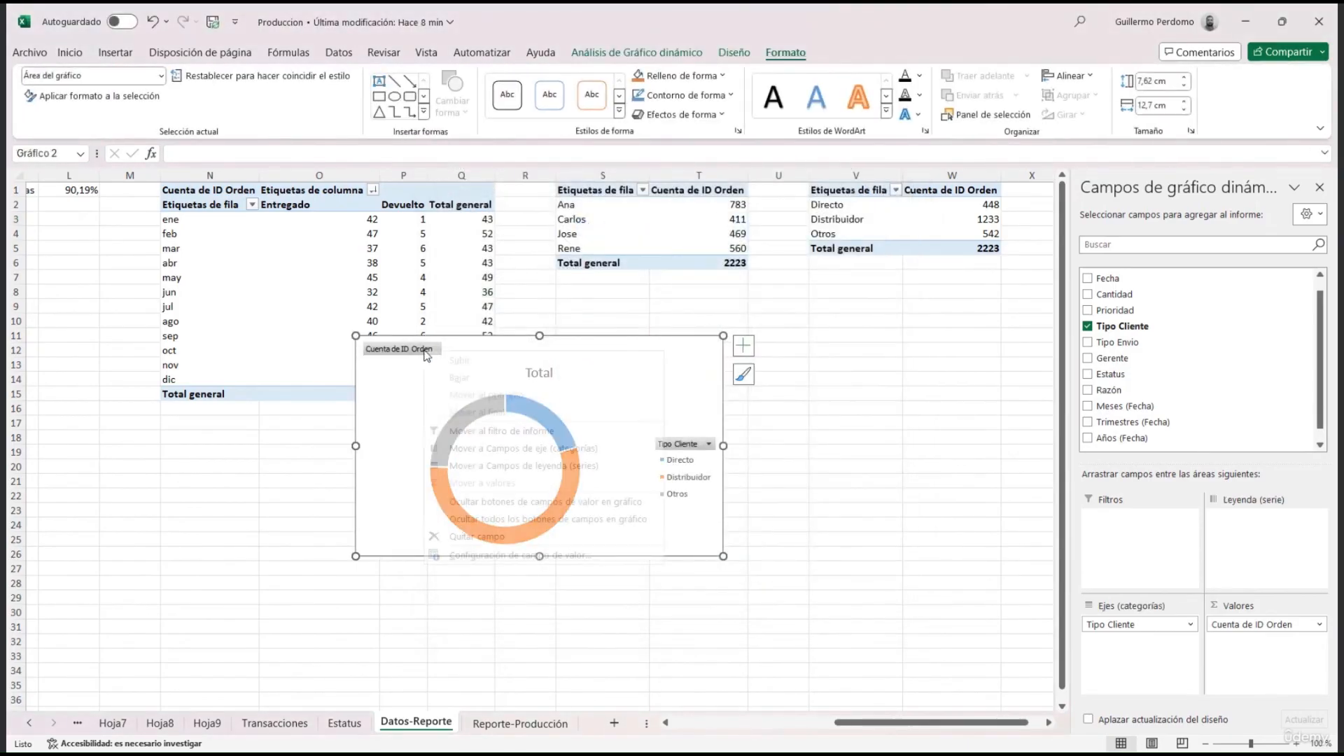
{"action": "left_click", "coordinate": [482, 521]}
{"action": "left_click", "coordinate": [553, 354]}
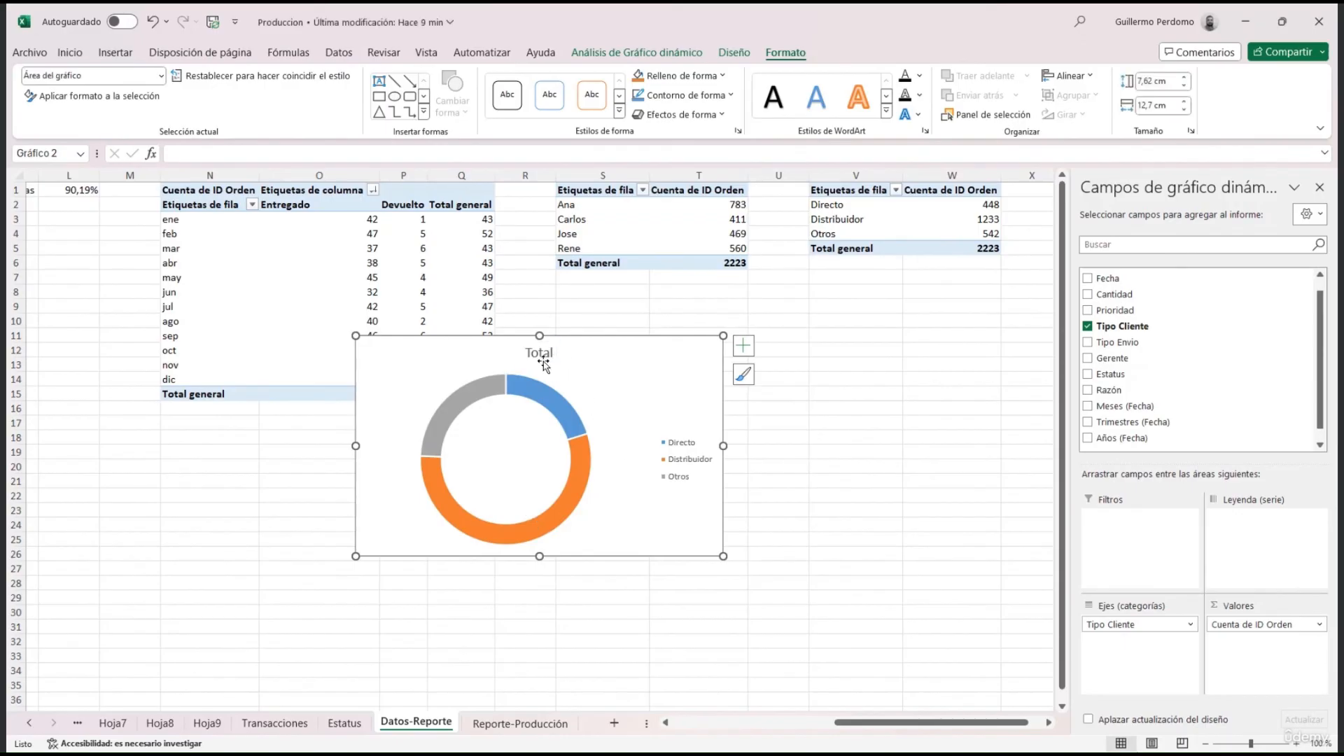
{"action": "key", "text": "Delete"}
Step: Move the Tipo Cliente doughnut chart to the Reporte-Producción sheet and shrink it to fit the empty panel below the Años slicer
{"action": "key", "text": "ctrl+x"}
{"action": "left_click", "coordinate": [520, 723]}
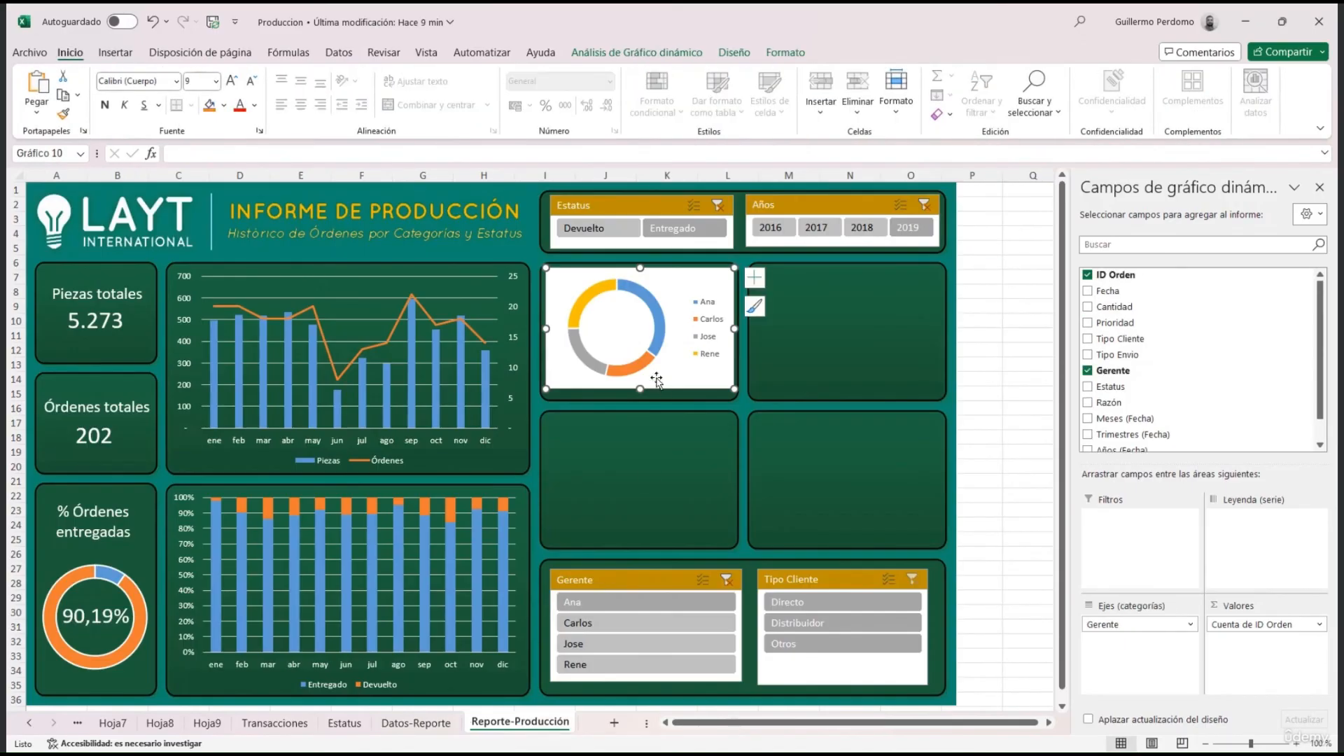
{"action": "key", "text": "ctrl+v"}
{"action": "left_click_drag", "start_coordinate": [390, 238], "coordinate": [993, 322]}
{"action": "left_click_drag", "start_coordinate": [996, 485], "coordinate": [821, 397]}
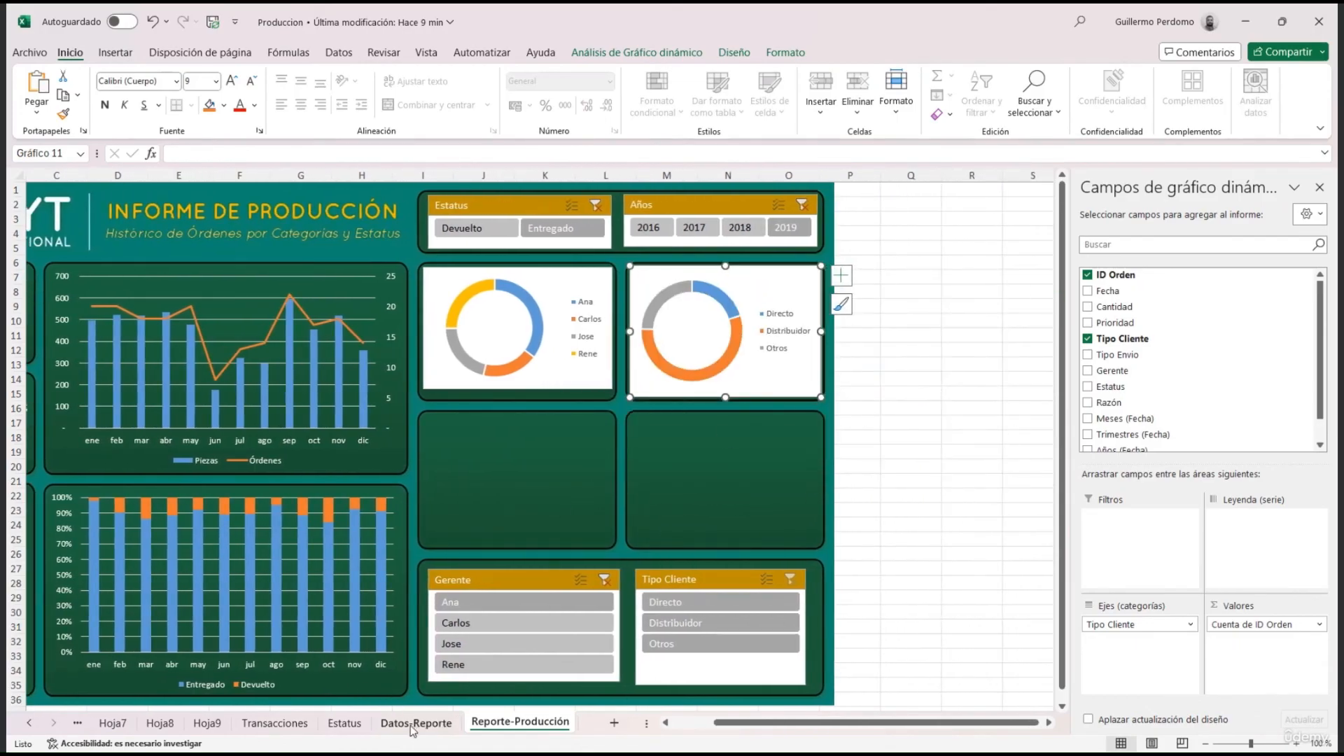
Step: Create a pivot table from TablaTransacciones at Y1 of the Datos-Reporte sheet, counting ID Orden as values with Prioridad in rows
{"action": "left_click", "coordinate": [275, 723]}
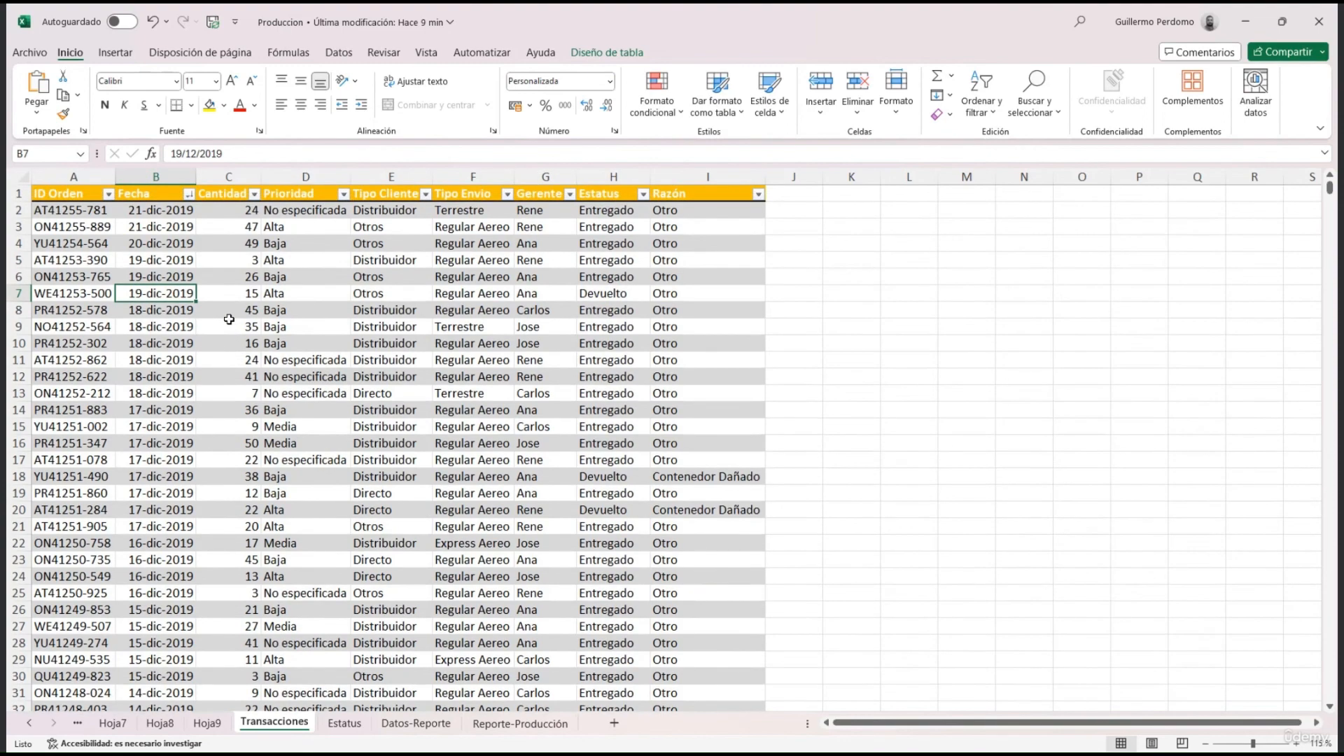
{"action": "left_click", "coordinate": [119, 54]}
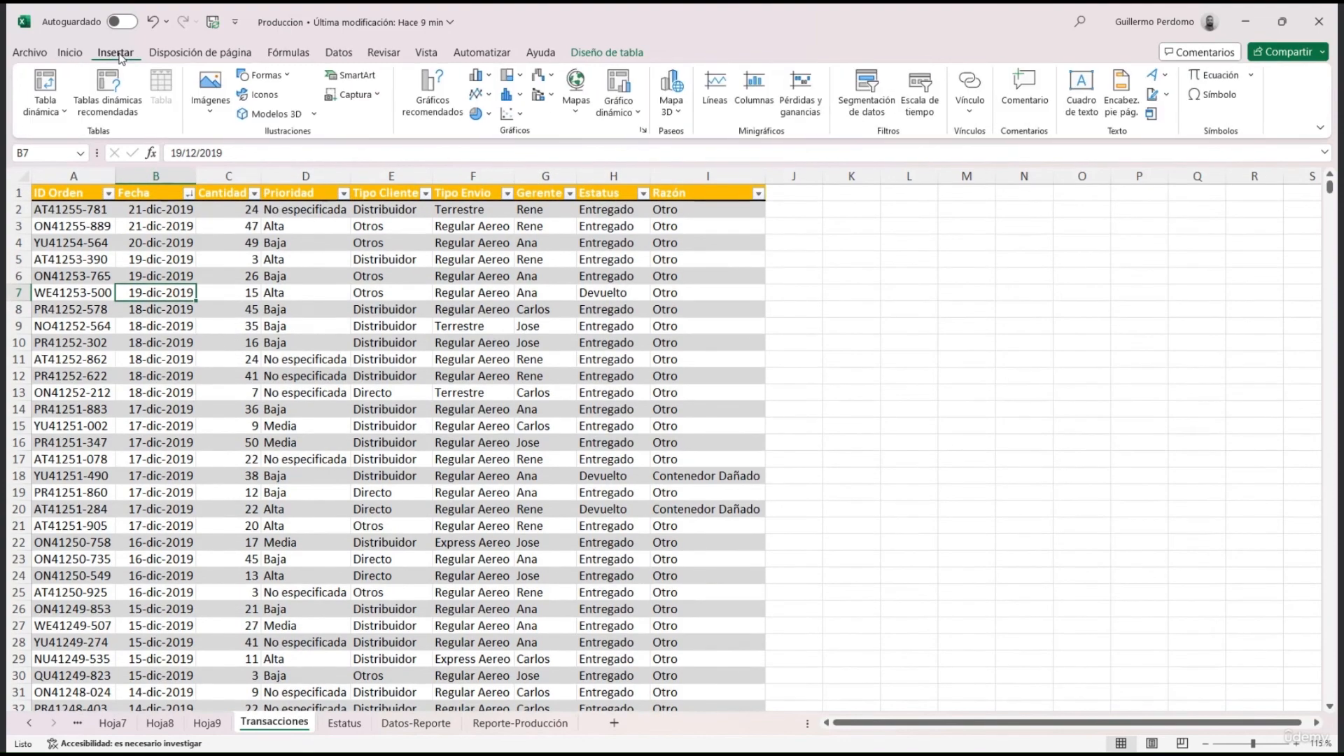
{"action": "left_click", "coordinate": [45, 82]}
{"action": "left_click", "coordinate": [534, 419]}
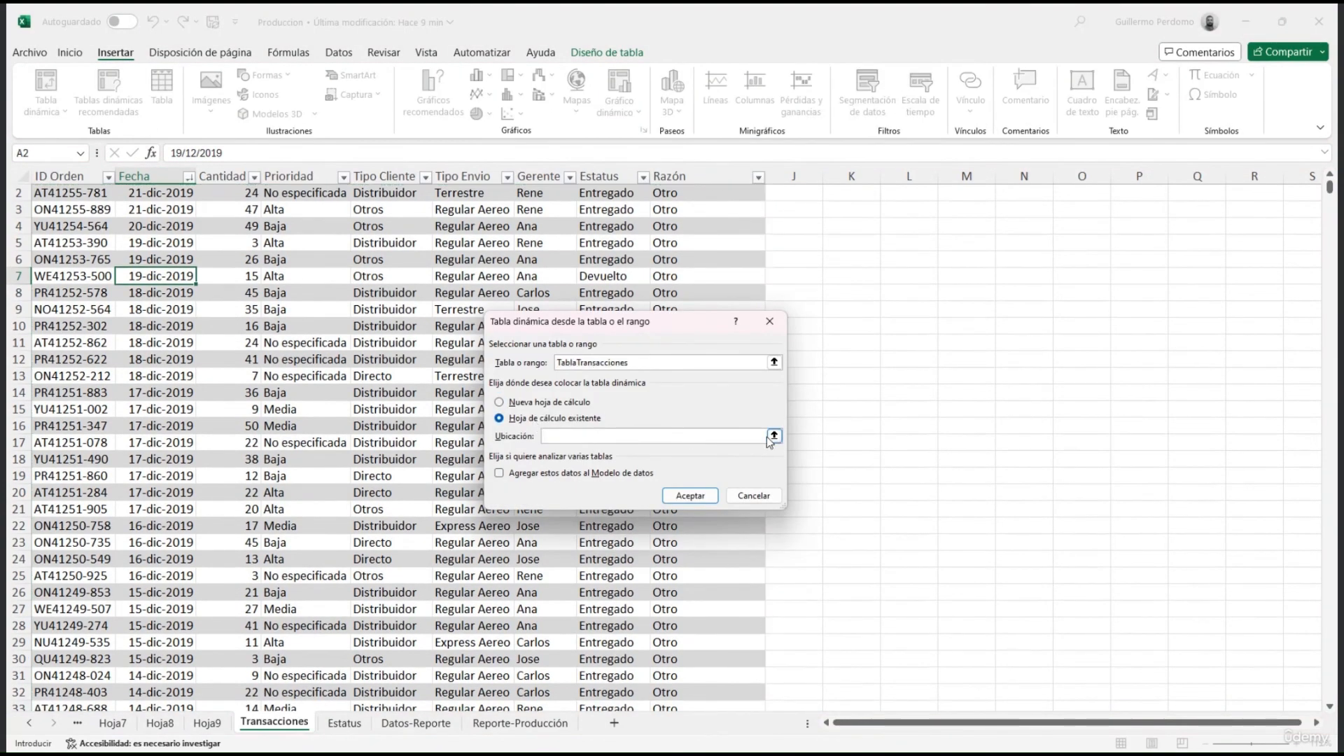
{"action": "left_click", "coordinate": [773, 435]}
{"action": "left_click", "coordinate": [415, 723]}
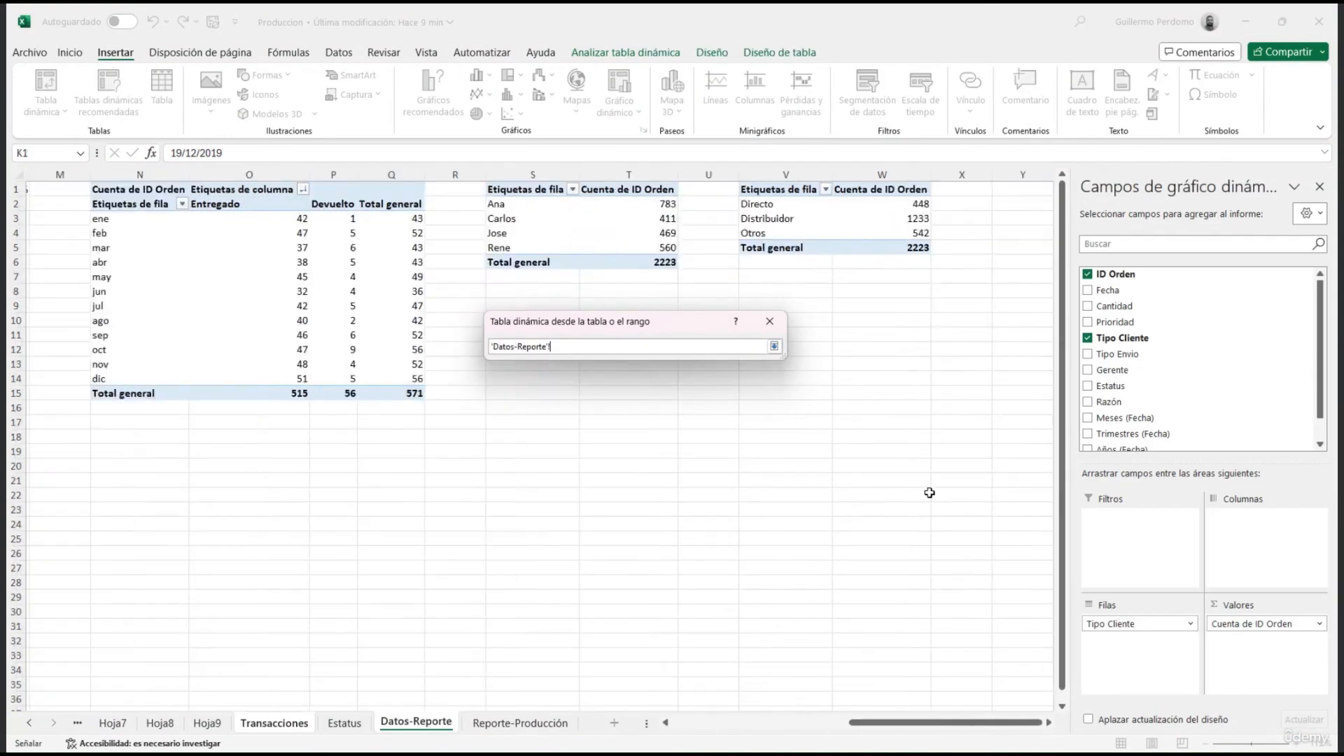
{"action": "key", "text": "Return"}
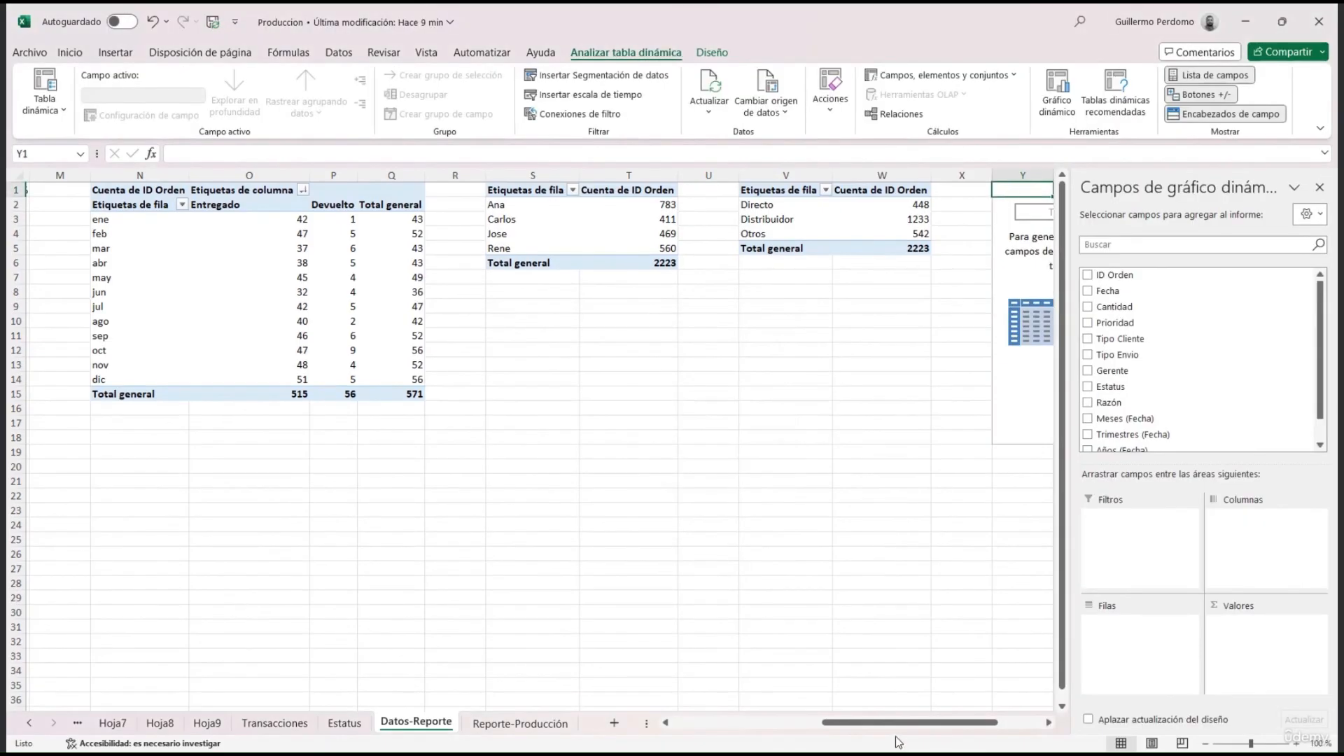
{"action": "left_click_drag", "start_coordinate": [1134, 280], "coordinate": [1259, 630]}
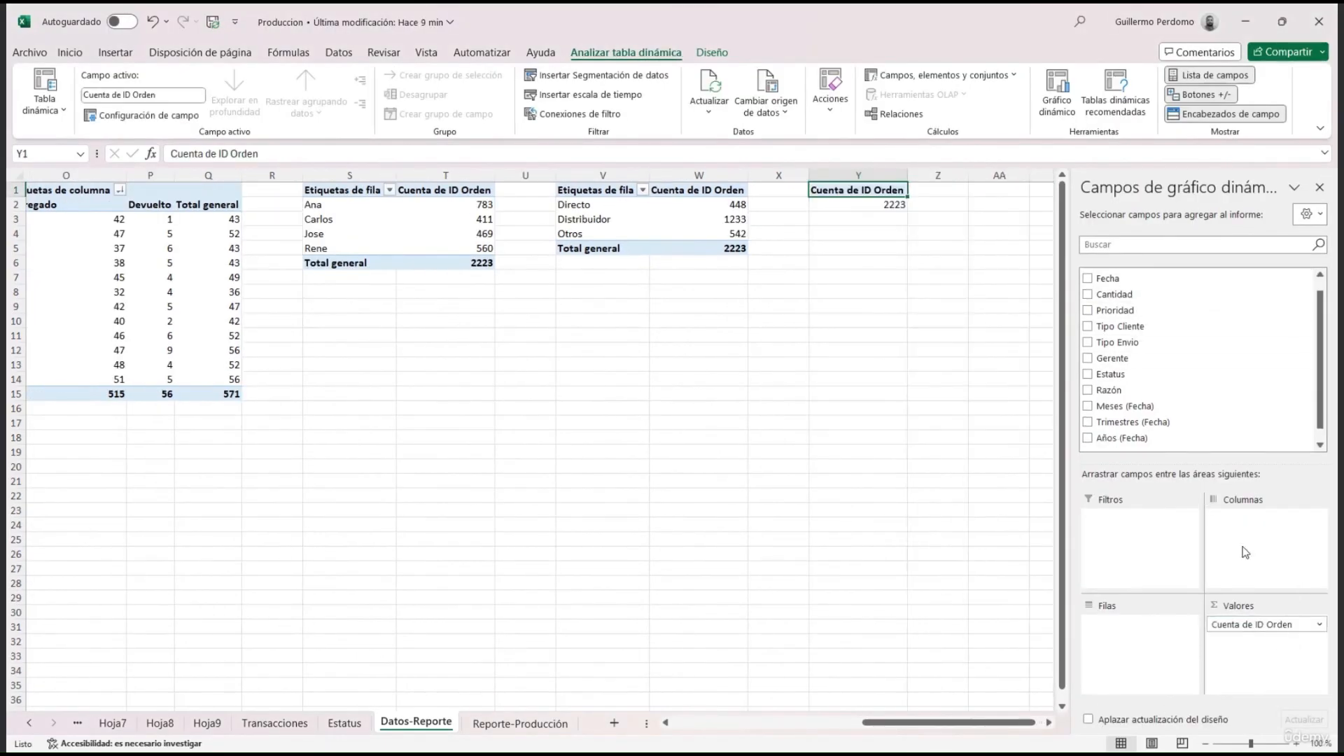
{"action": "left_click_drag", "start_coordinate": [1117, 310], "coordinate": [1187, 658]}
Step: Insert a doughnut (Anillos) pivot chart from the Prioridad pivot table
{"action": "left_click", "coordinate": [823, 215]}
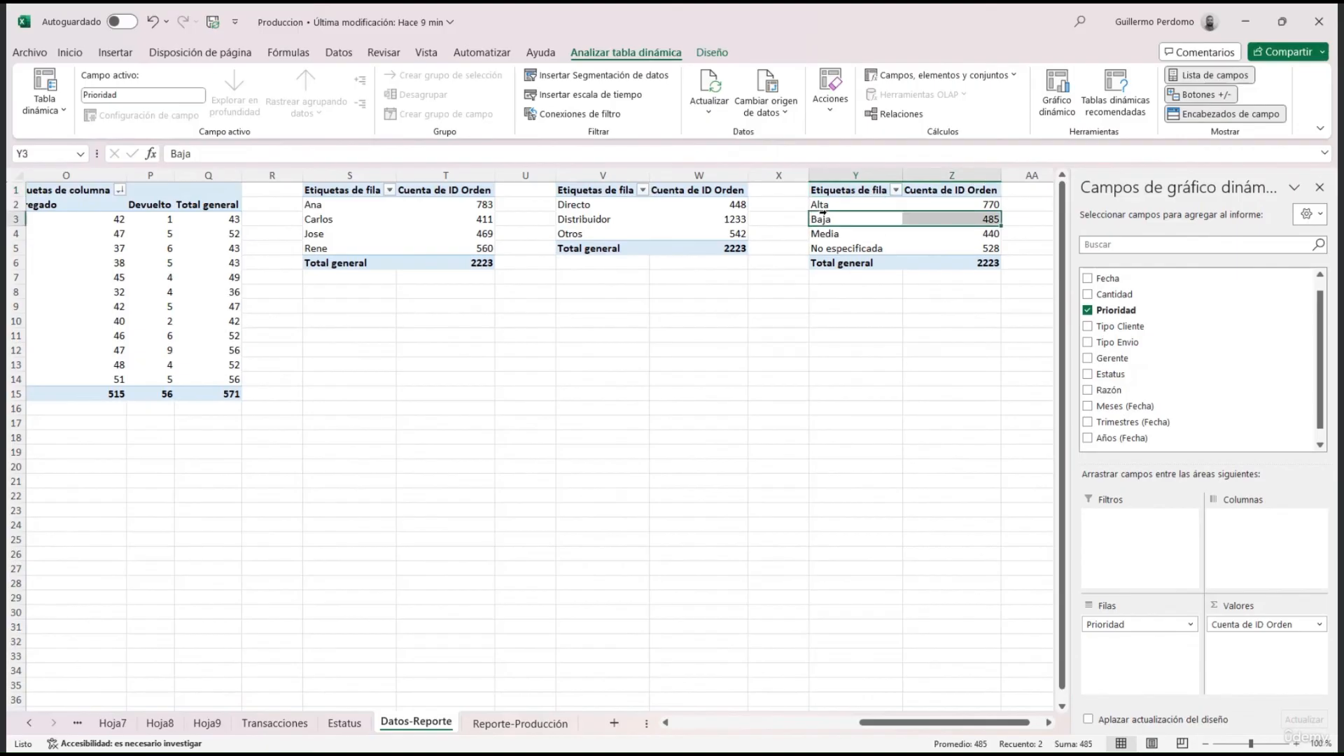
{"action": "left_click", "coordinate": [1042, 98]}
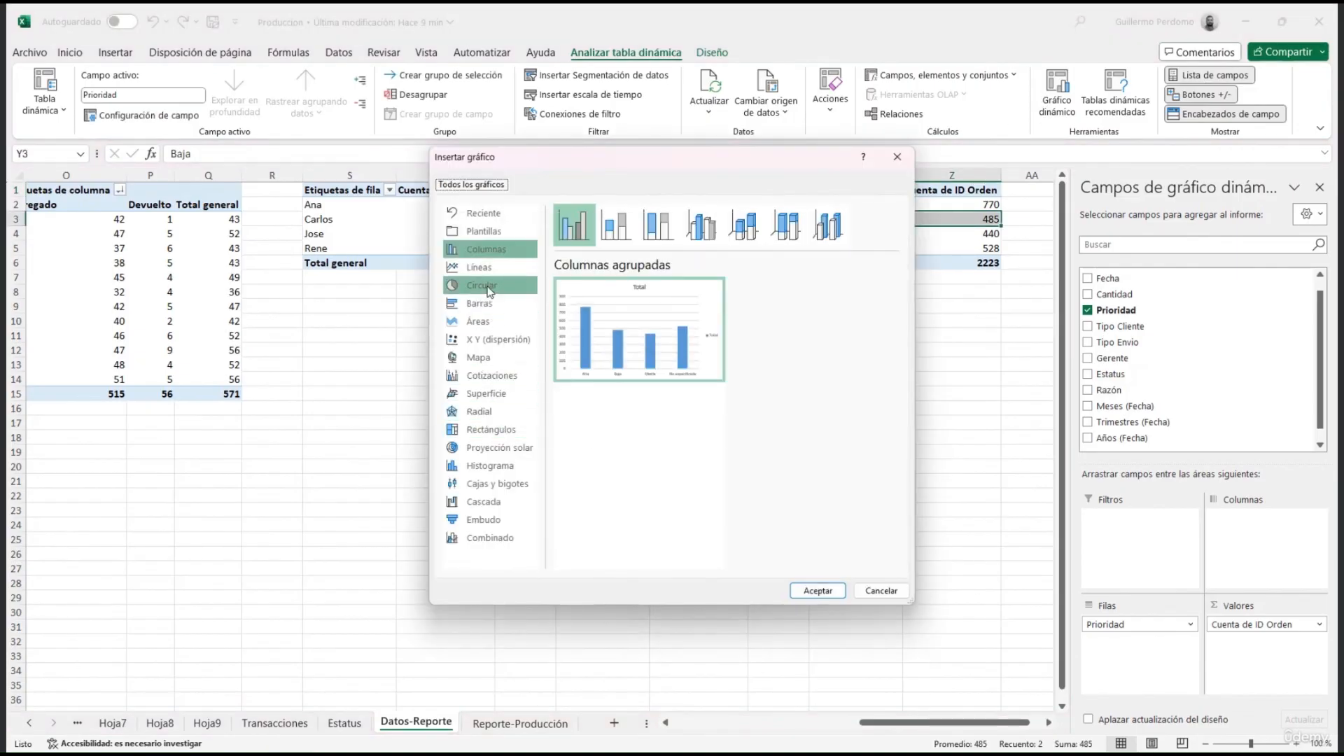
{"action": "left_click", "coordinate": [490, 285]}
{"action": "left_click", "coordinate": [745, 225]}
{"action": "left_click", "coordinate": [816, 592]}
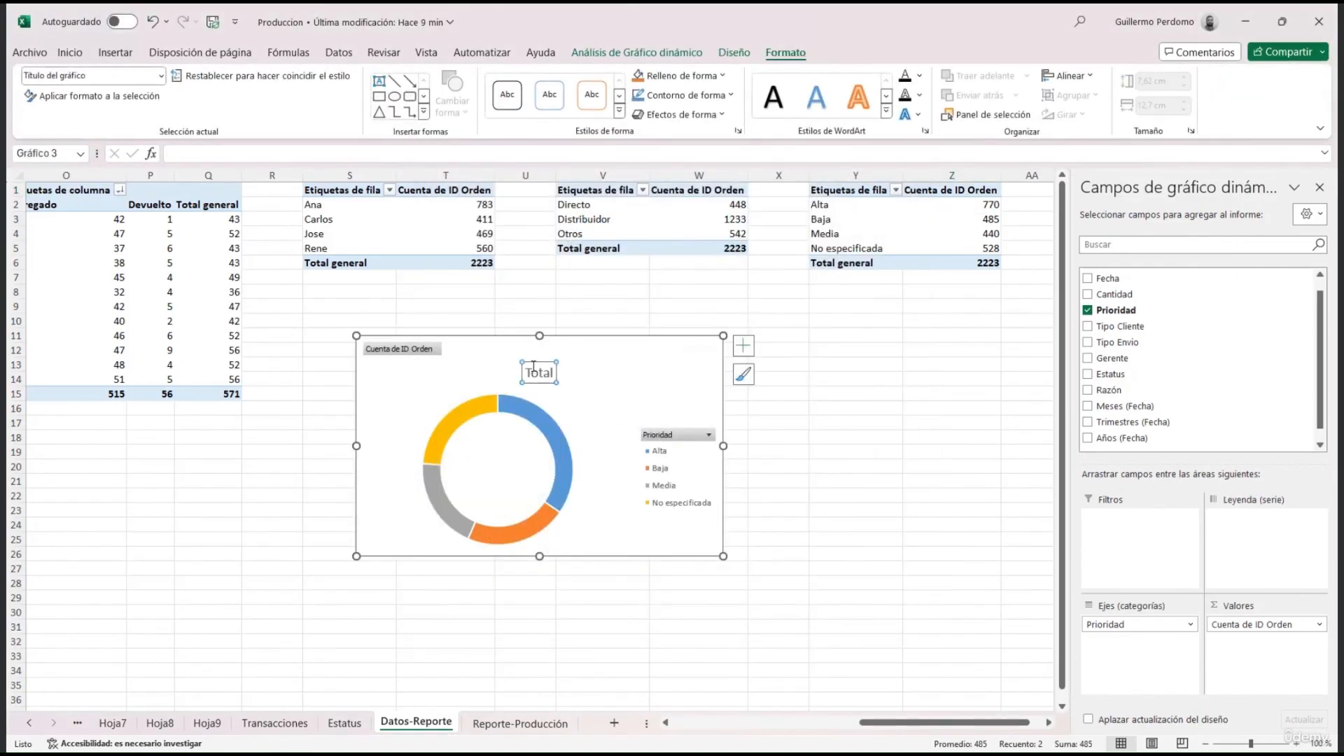
Step: Delete the title of the Prioridad doughnut chart and hide all its field buttons
{"action": "key", "text": "Delete"}
{"action": "right_click", "coordinate": [412, 349]}
{"action": "left_click", "coordinate": [503, 500]}
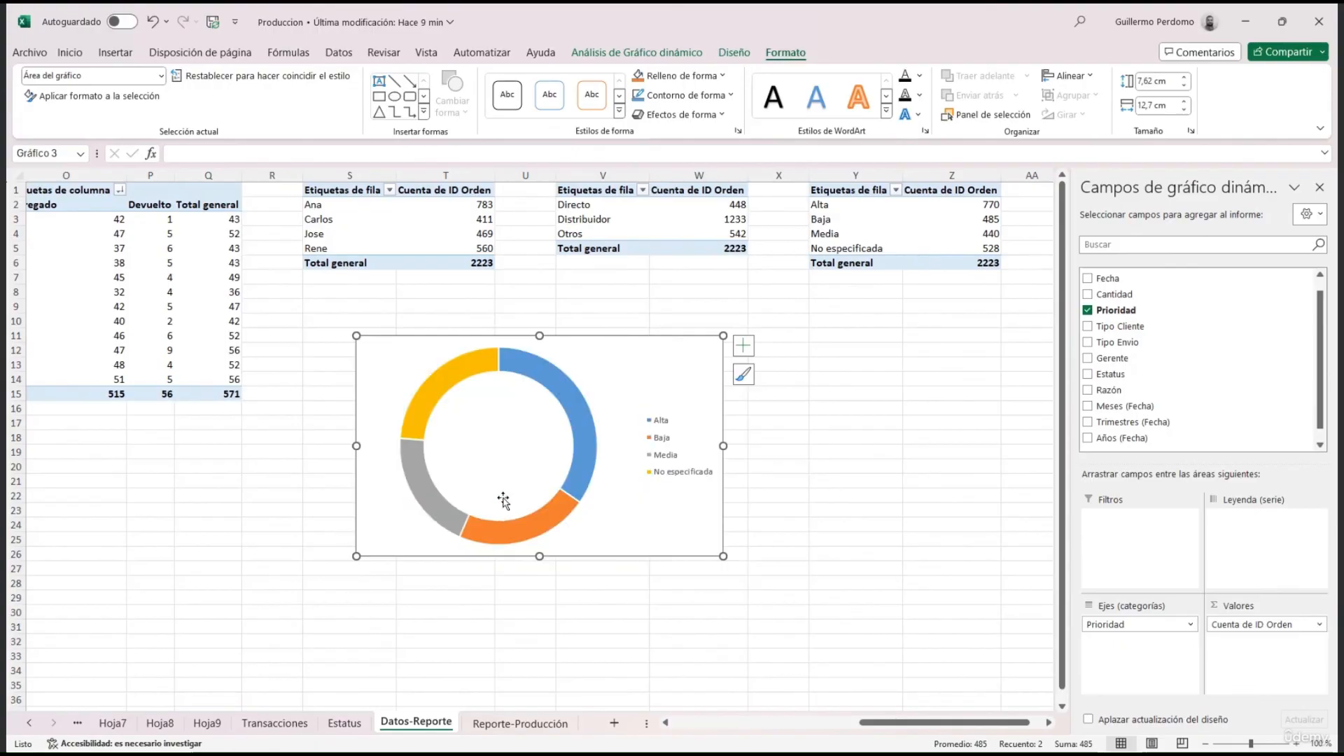
Step: Move the Prioridad doughnut chart to the Reporte-Producción sheet and shrink it to fit the empty panel below the Gerente doughnut
{"action": "key", "text": "ctrl+x"}
{"action": "left_click", "coordinate": [520, 723]}
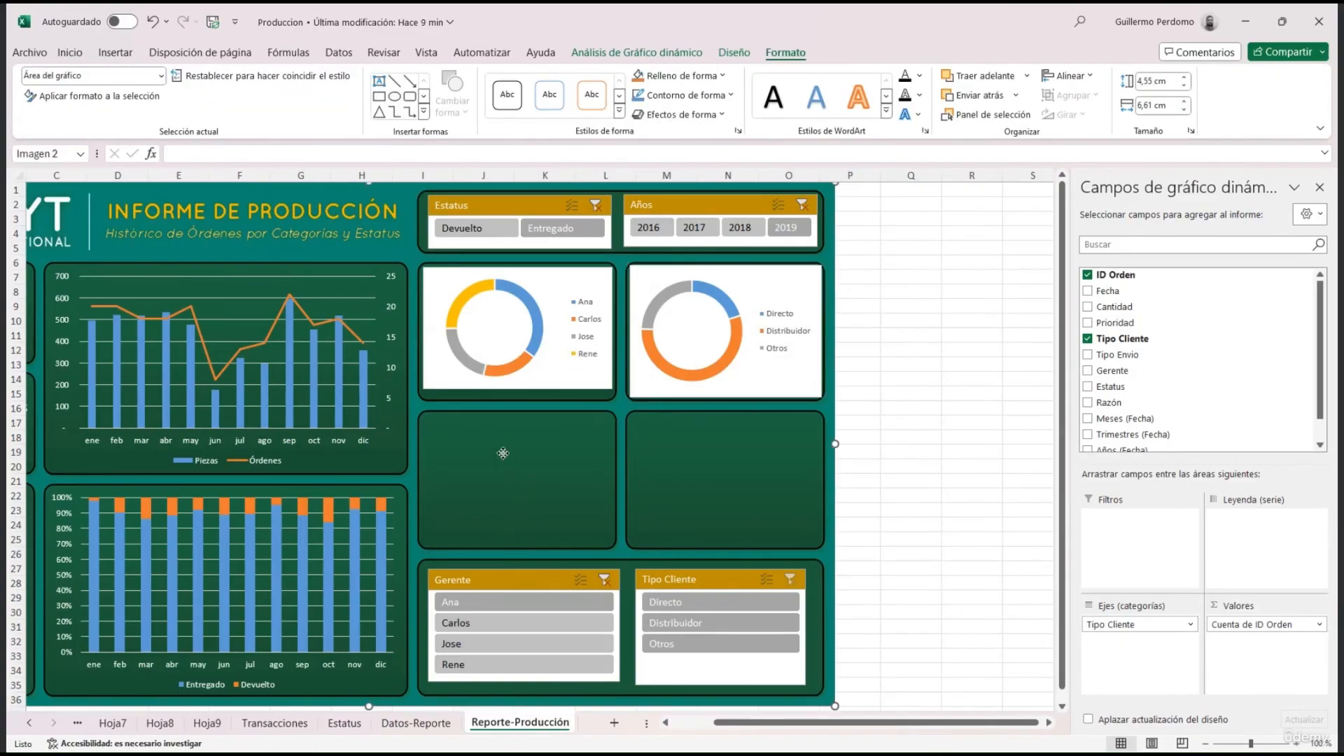
{"action": "key", "text": "ctrl+v"}
{"action": "left_click_drag", "start_coordinate": [279, 320], "coordinate": [801, 552]}
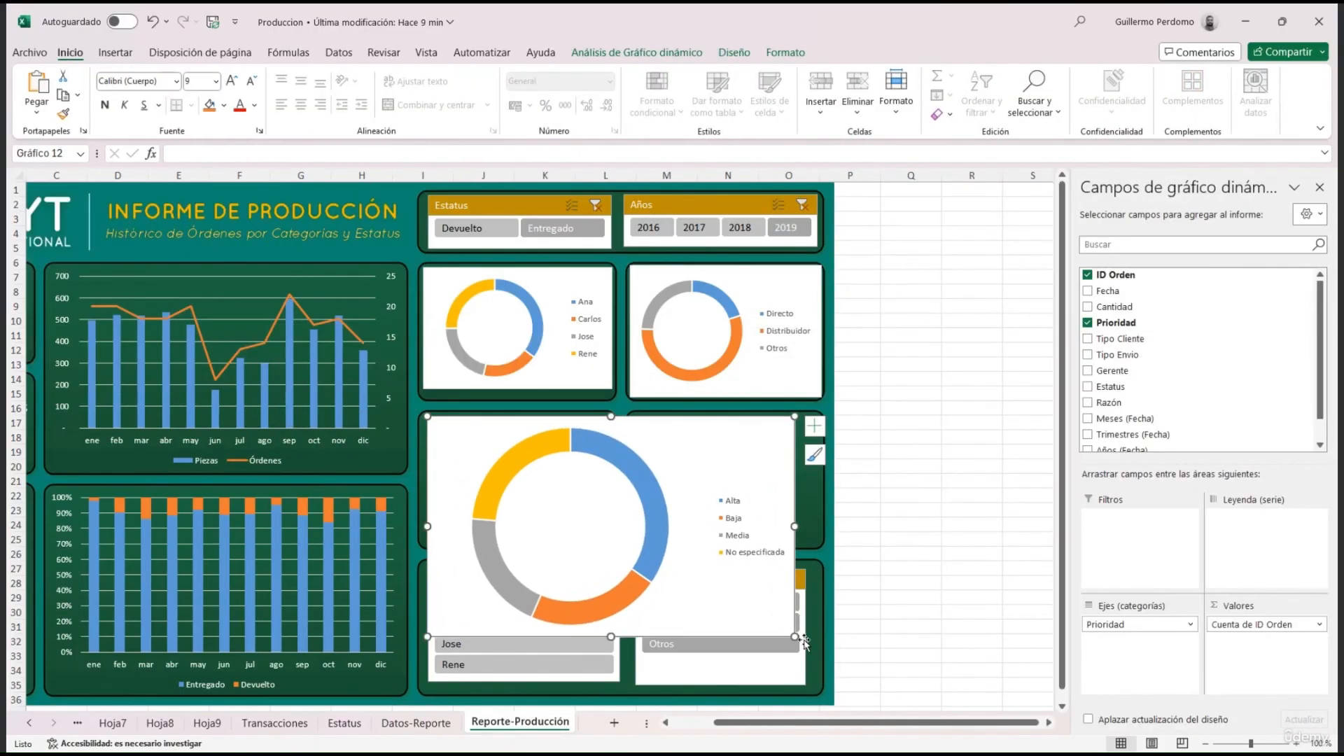
{"action": "left_click_drag", "start_coordinate": [794, 636], "coordinate": [611, 540]}
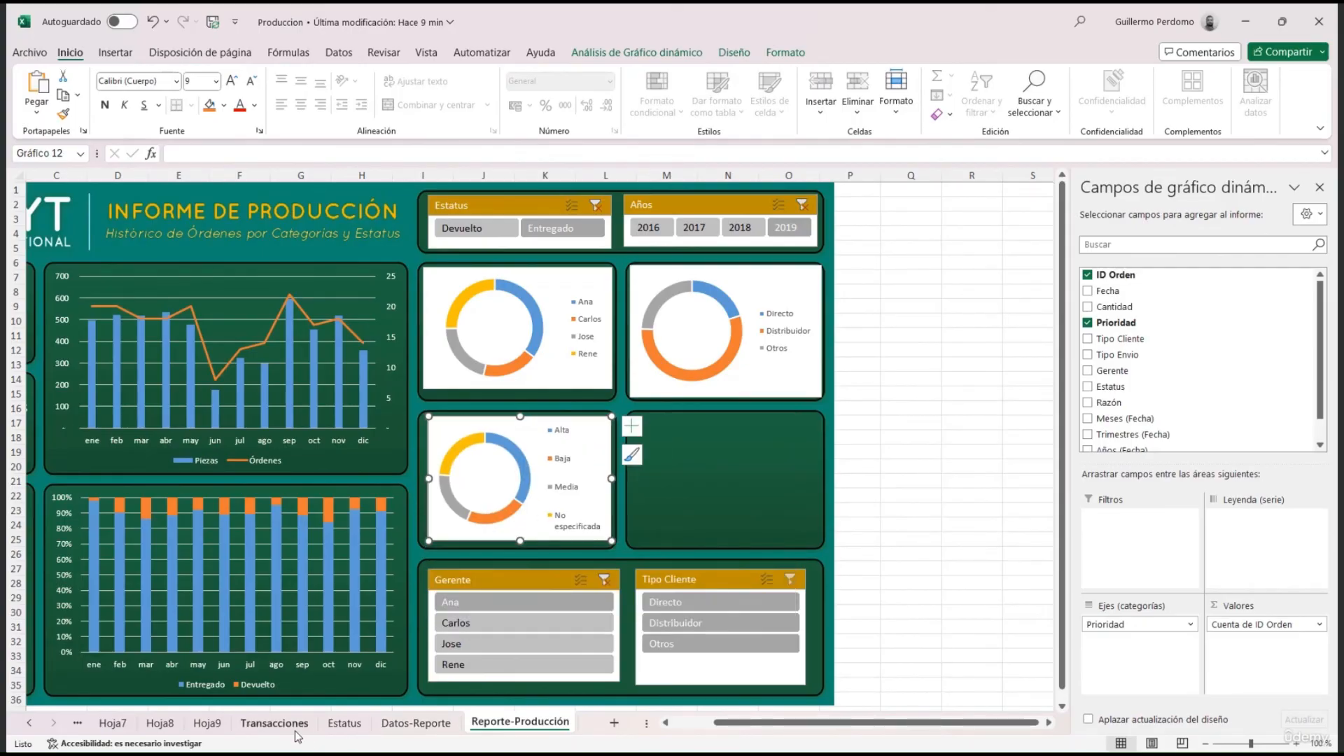
Step: Create a pivot table from TablaTransacciones at AB1 of the Datos-Reporte sheet, counting ID Orden as values with Tipo Envio in rows
{"action": "left_click", "coordinate": [274, 723]}
{"action": "left_click", "coordinate": [115, 53]}
{"action": "left_click", "coordinate": [45, 84]}
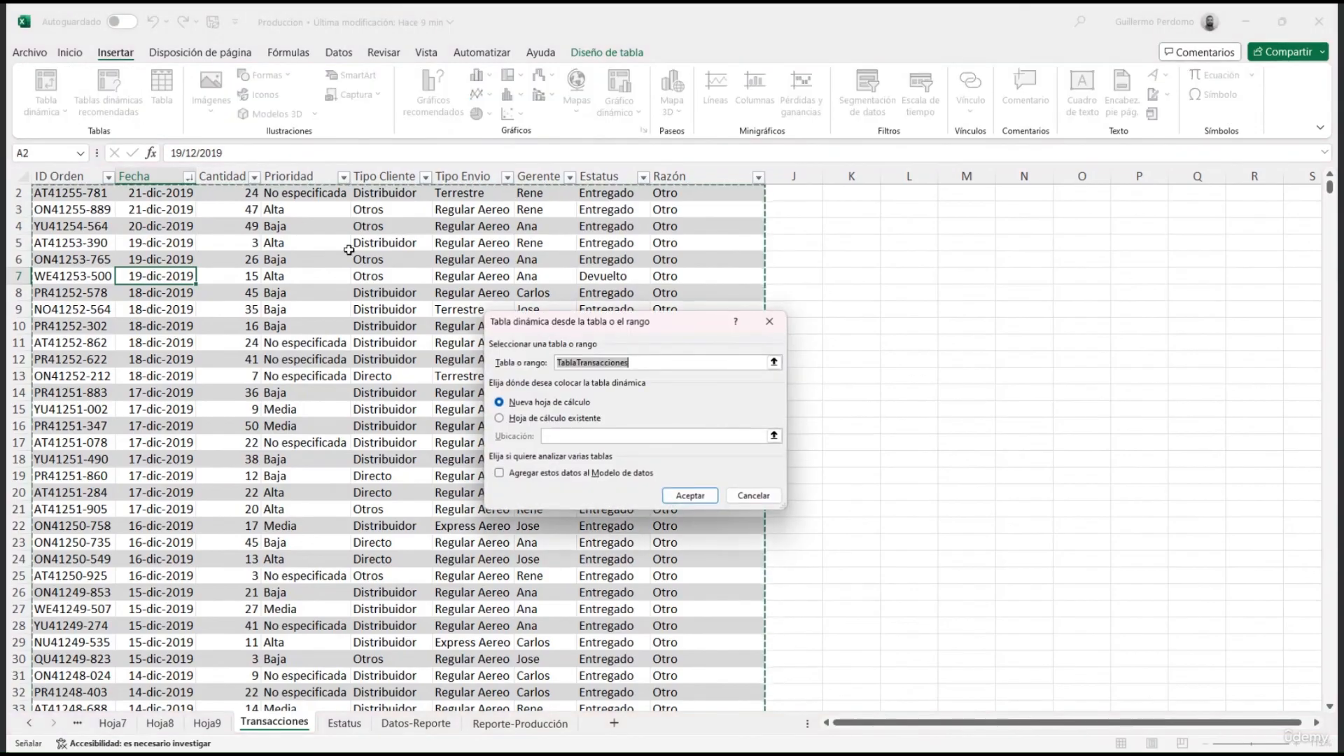
{"action": "left_click", "coordinate": [499, 418]}
{"action": "left_click", "coordinate": [773, 435]}
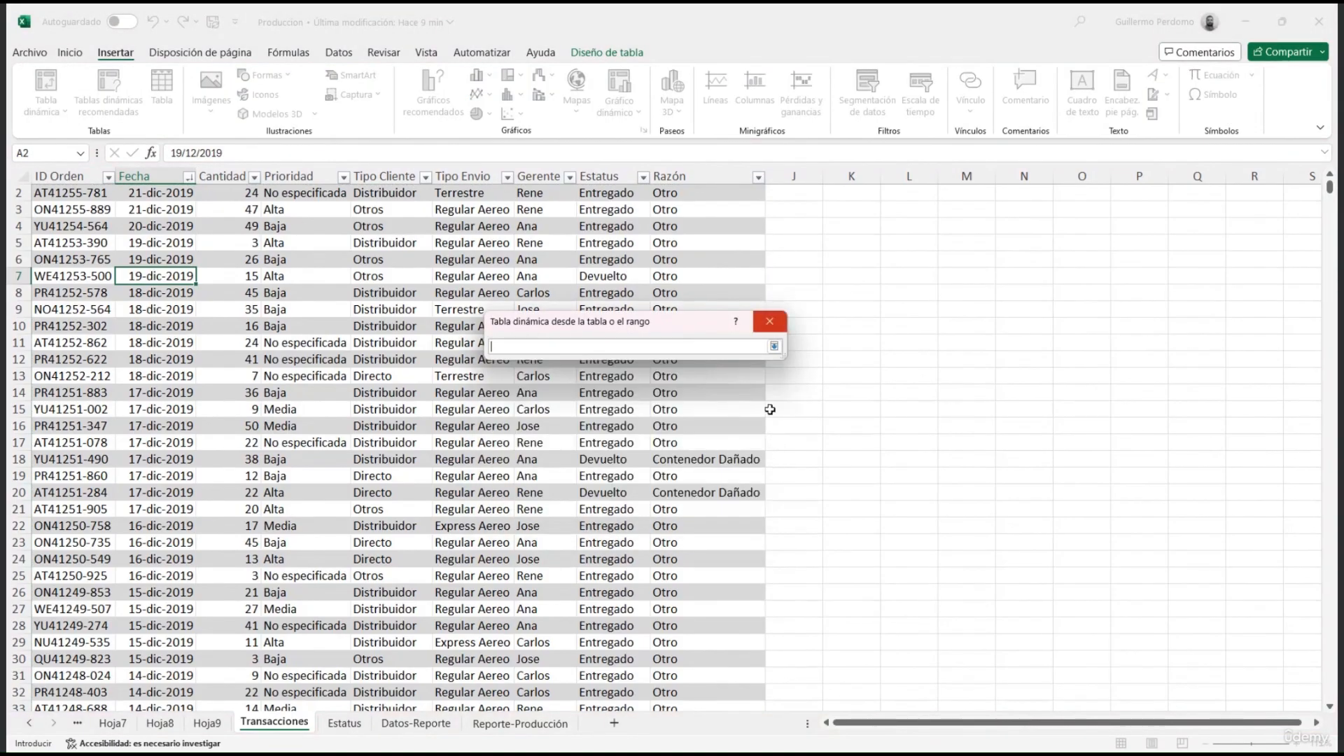
{"action": "left_click", "coordinate": [426, 728]}
{"action": "left_click", "coordinate": [773, 346]}
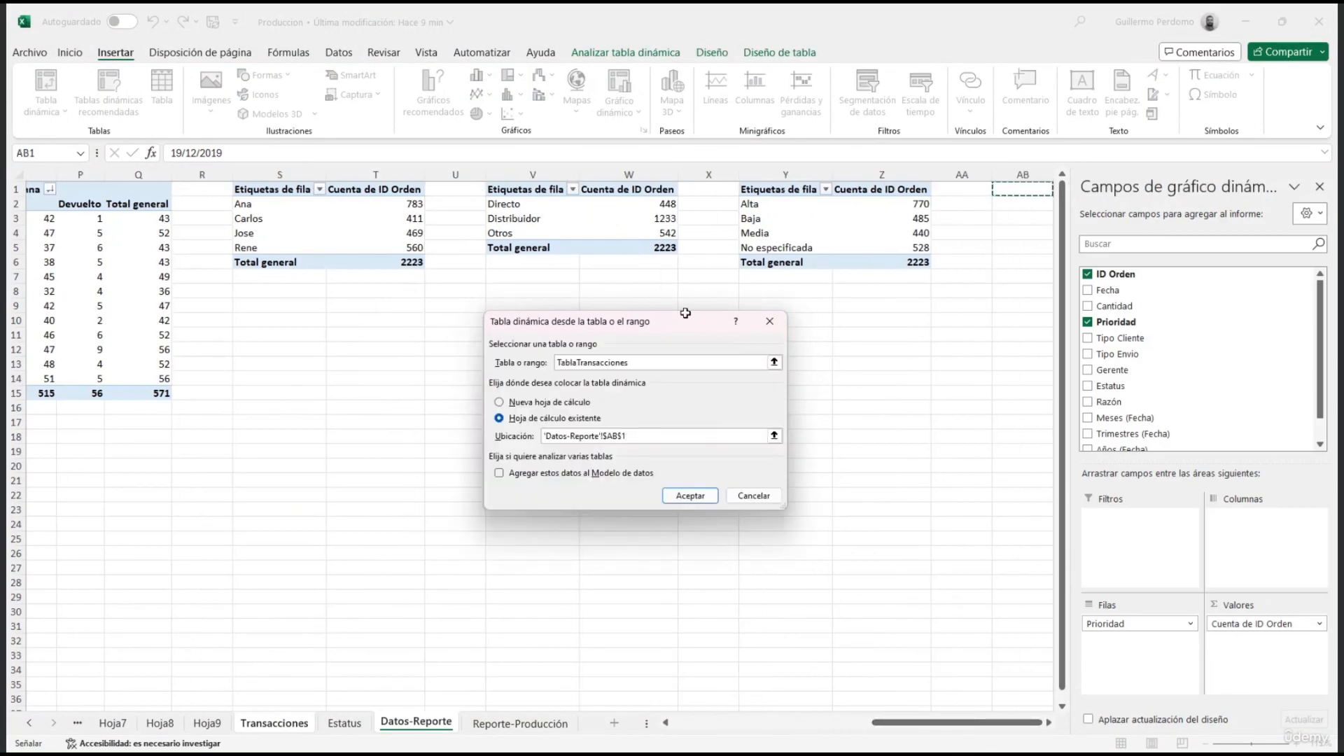
{"action": "left_click", "coordinate": [686, 496]}
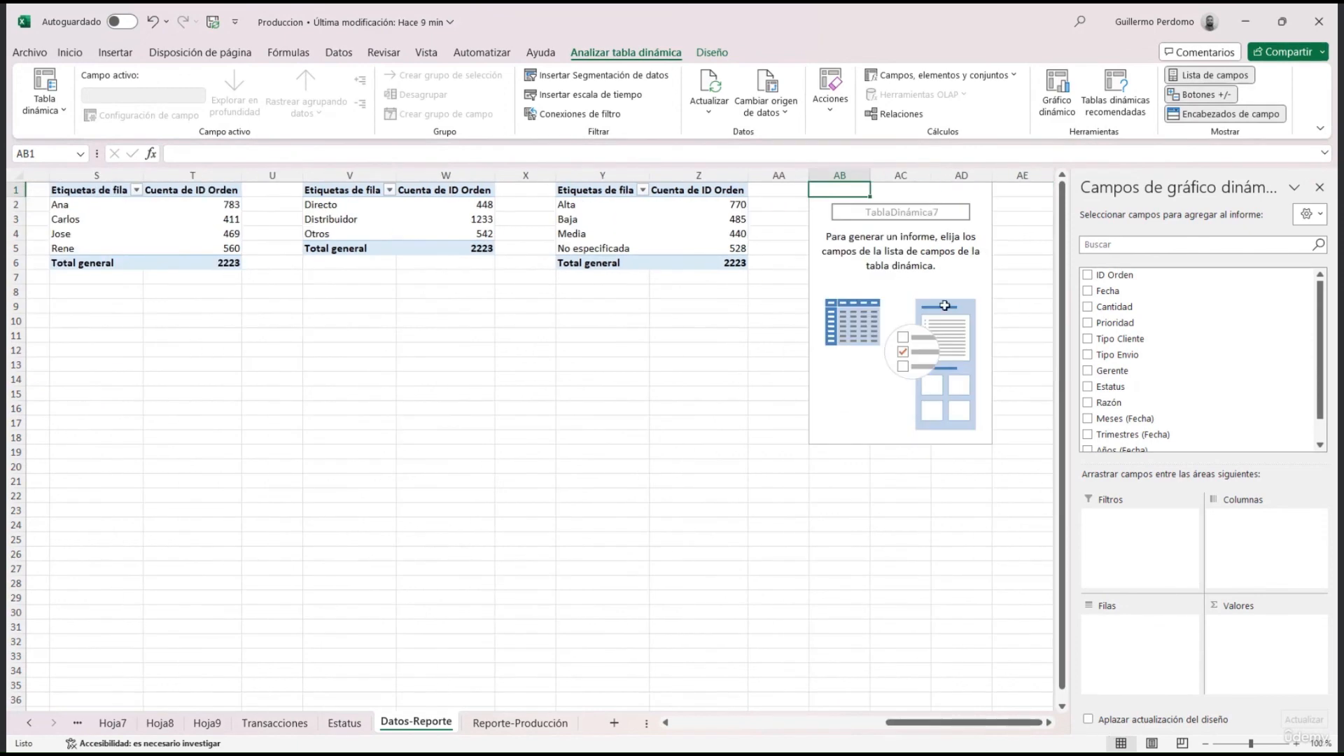
{"action": "left_click_drag", "start_coordinate": [1140, 275], "coordinate": [1256, 630]}
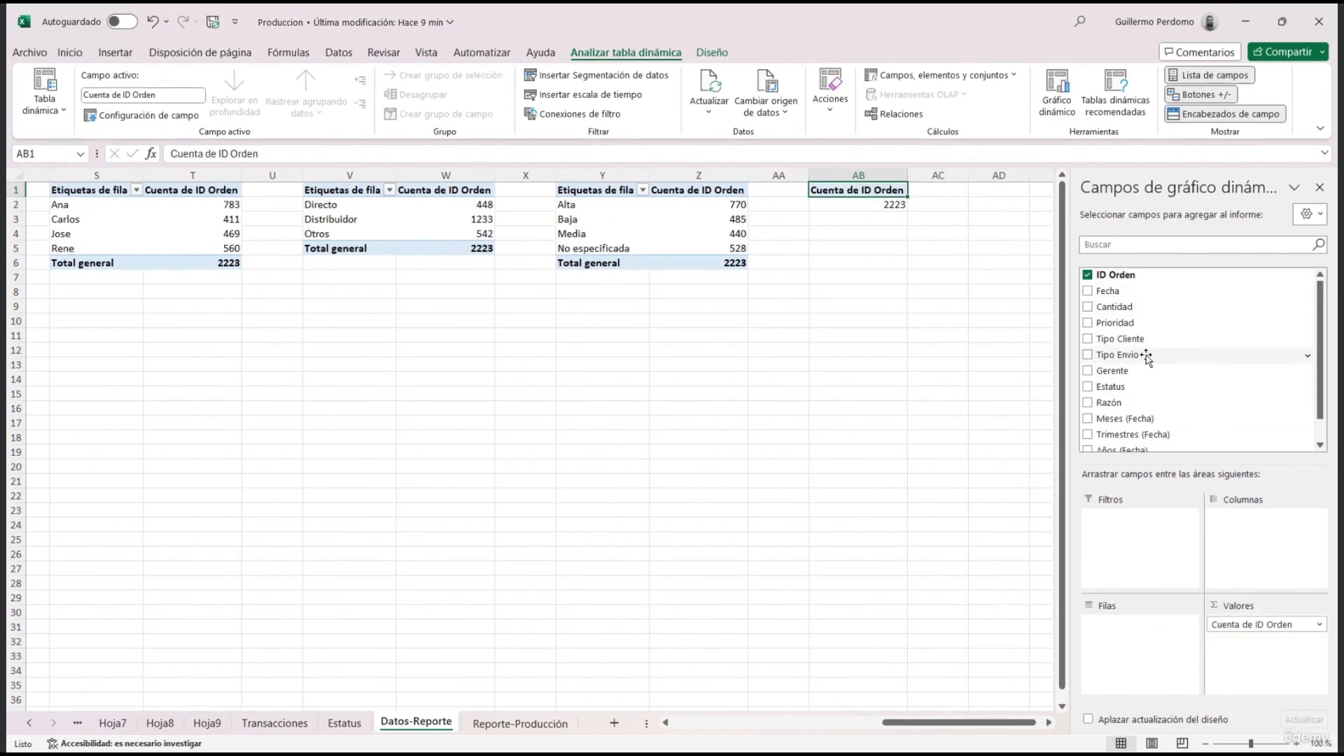
{"action": "left_click_drag", "start_coordinate": [1148, 358], "coordinate": [1112, 630]}
Step: Insert a doughnut (Anillos) pivot chart from the Tipo Envio pivot table
{"action": "left_click", "coordinate": [858, 205]}
{"action": "left_click", "coordinate": [1057, 91]}
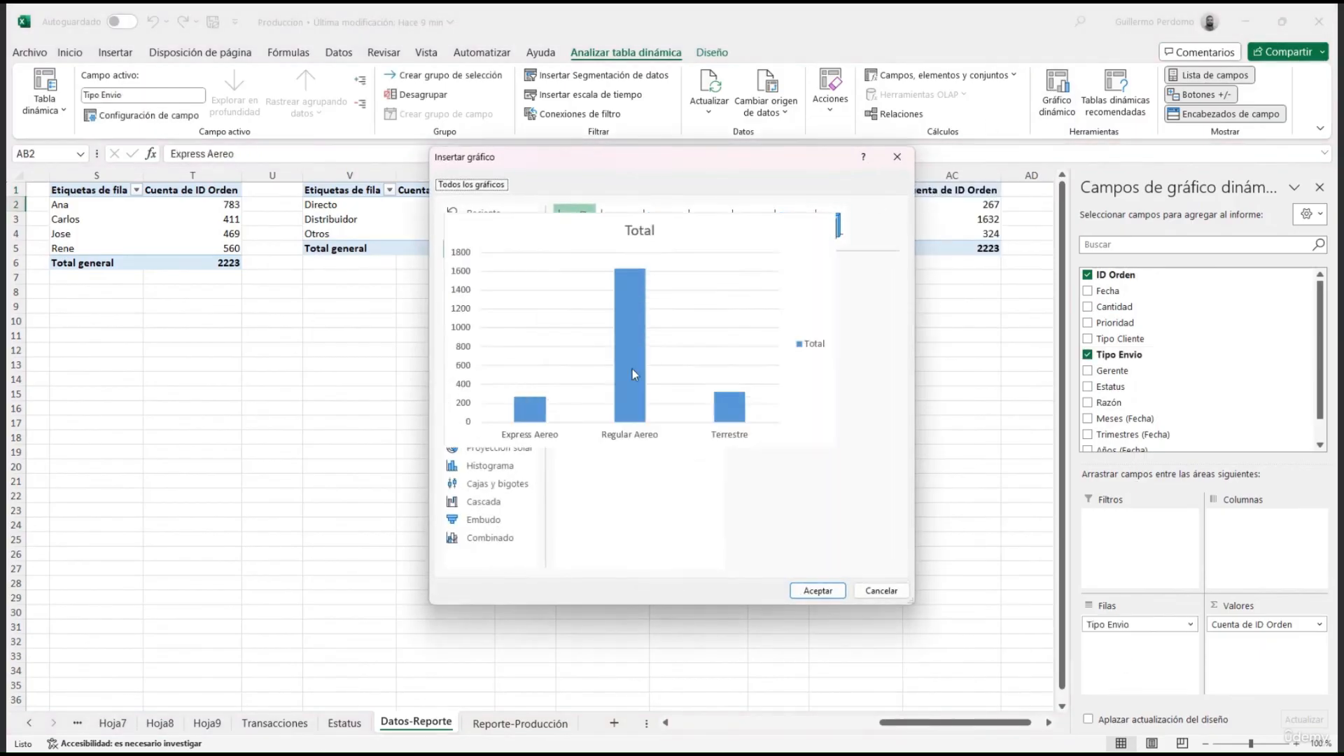
{"action": "left_click", "coordinate": [482, 285]}
{"action": "left_click", "coordinate": [743, 224]}
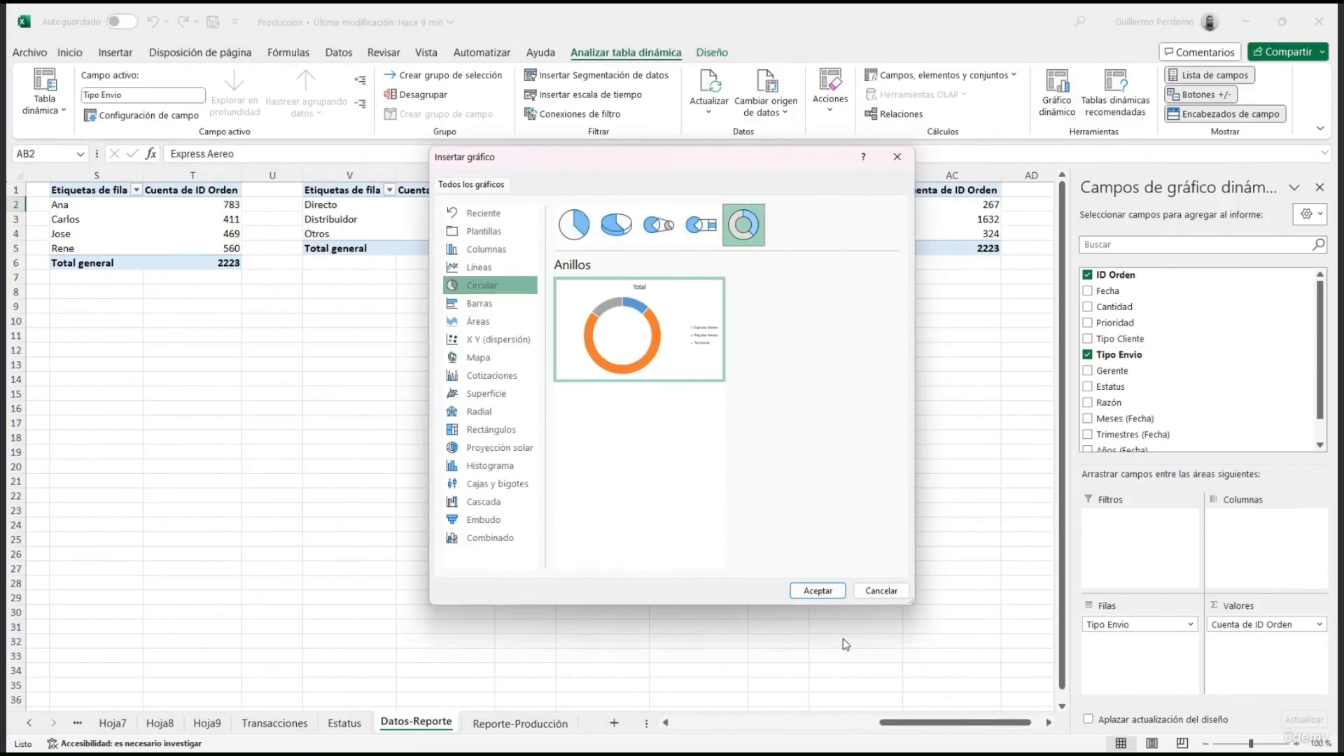
{"action": "left_click", "coordinate": [816, 591]}
Step: Delete the title of the Tipo Envio doughnut chart and hide all its field buttons
{"action": "left_click", "coordinate": [540, 368]}
{"action": "key", "text": "Delete"}
{"action": "right_click", "coordinate": [430, 350]}
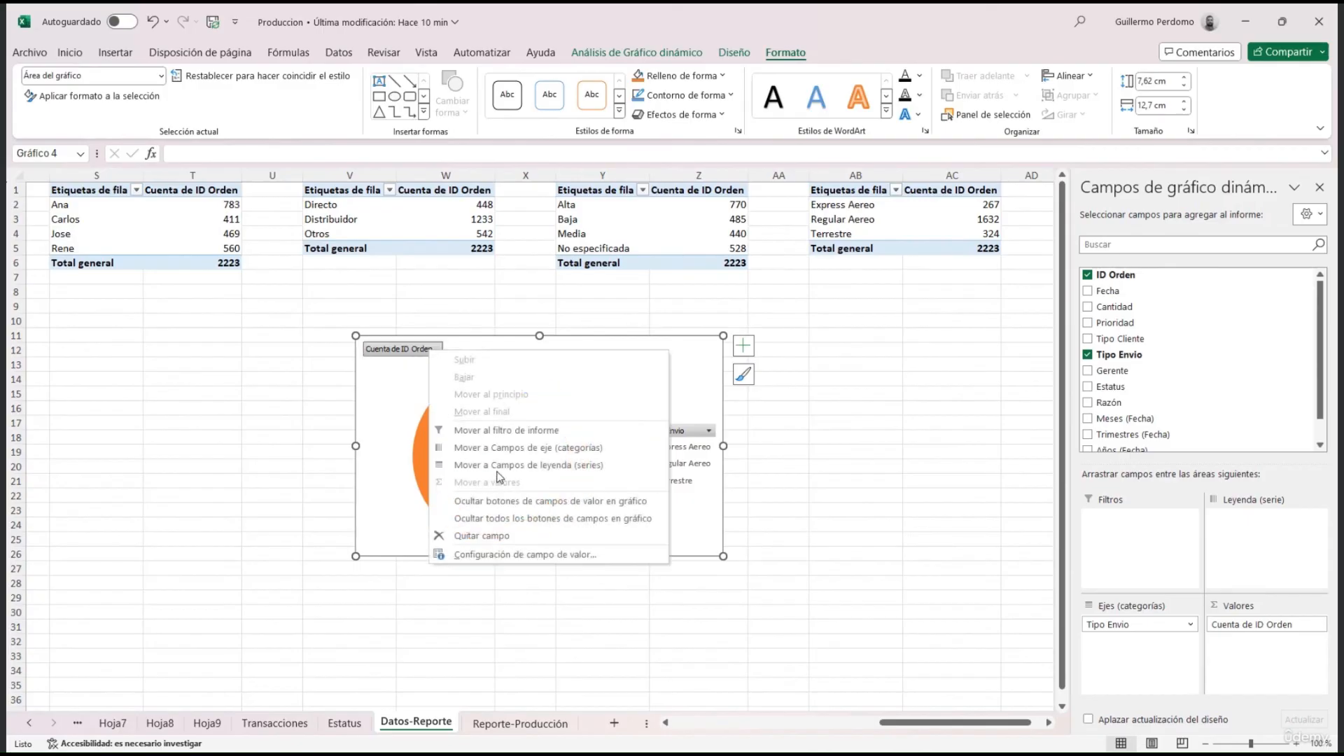
{"action": "left_click", "coordinate": [553, 518]}
Step: Move the Tipo Envio doughnut chart to the Reporte-Producción sheet and shrink it to fit the empty panel below the Tipo Cliente doughnut
{"action": "key", "text": "ctrl+x"}
{"action": "left_click", "coordinate": [520, 722]}
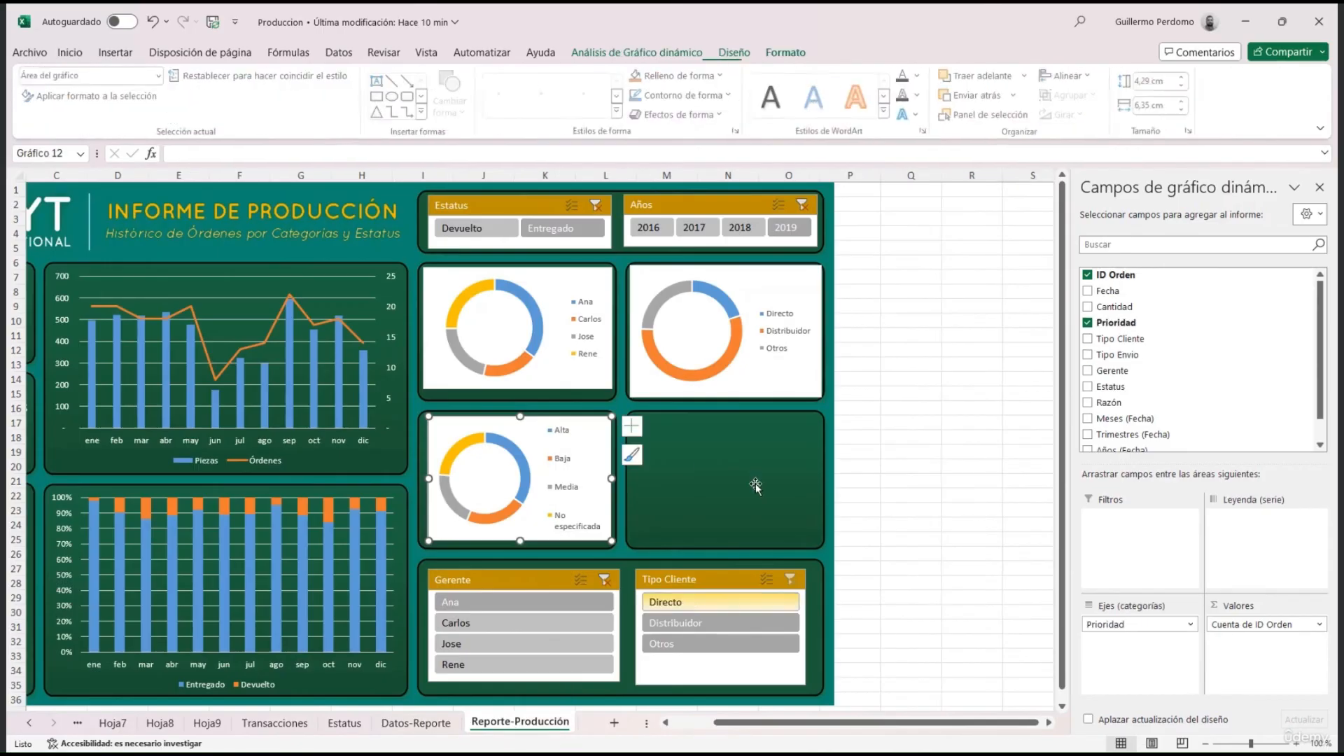
{"action": "key", "text": "ctrl+v"}
{"action": "left_click_drag", "start_coordinate": [205, 222], "coordinate": [922, 448]}
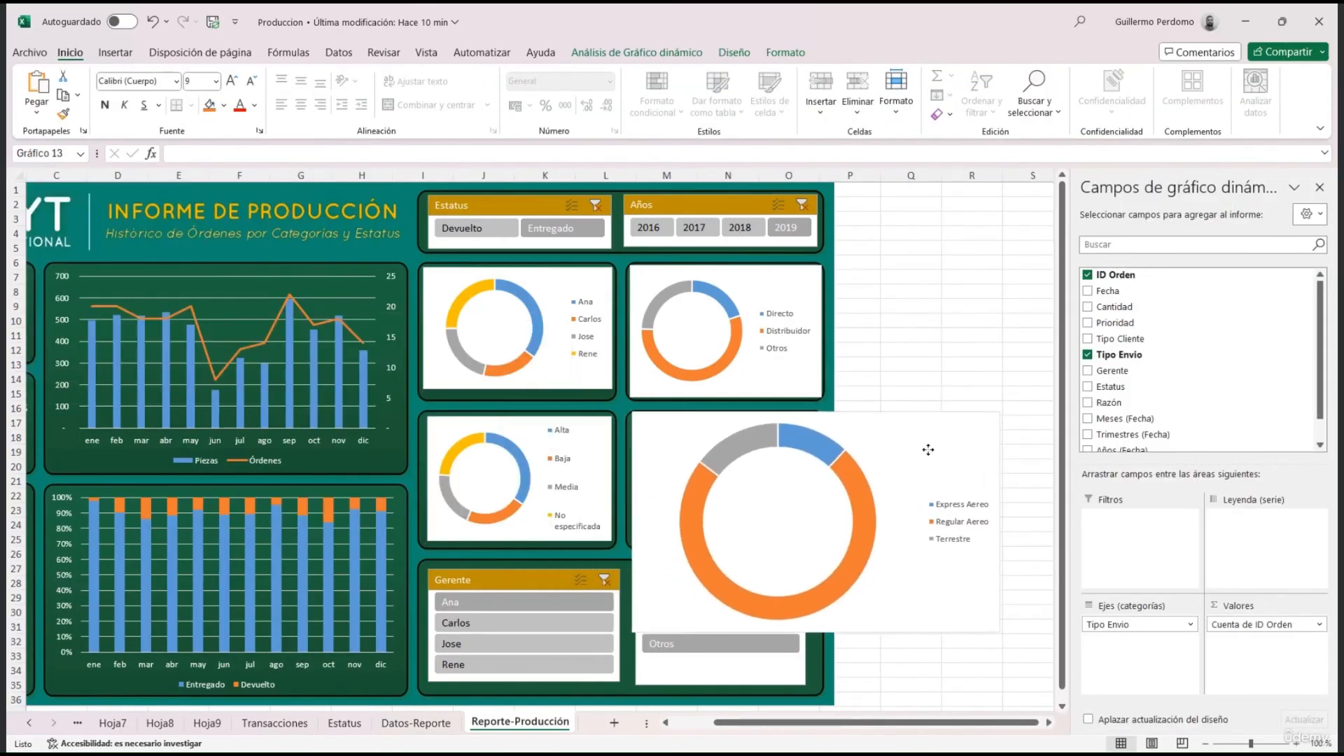
{"action": "left_click_drag", "start_coordinate": [997, 630], "coordinate": [850, 552]}
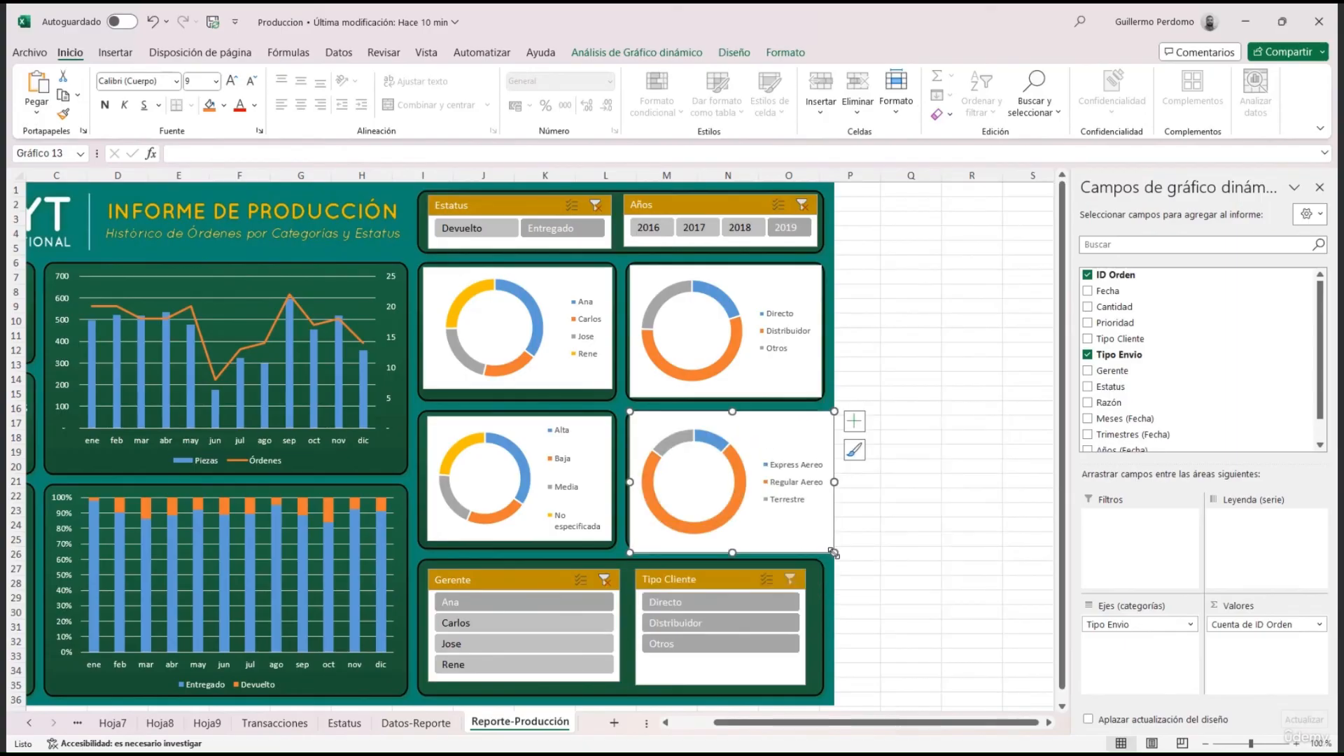
{"action": "left_click_drag", "start_coordinate": [786, 725], "coordinate": [708, 734]}
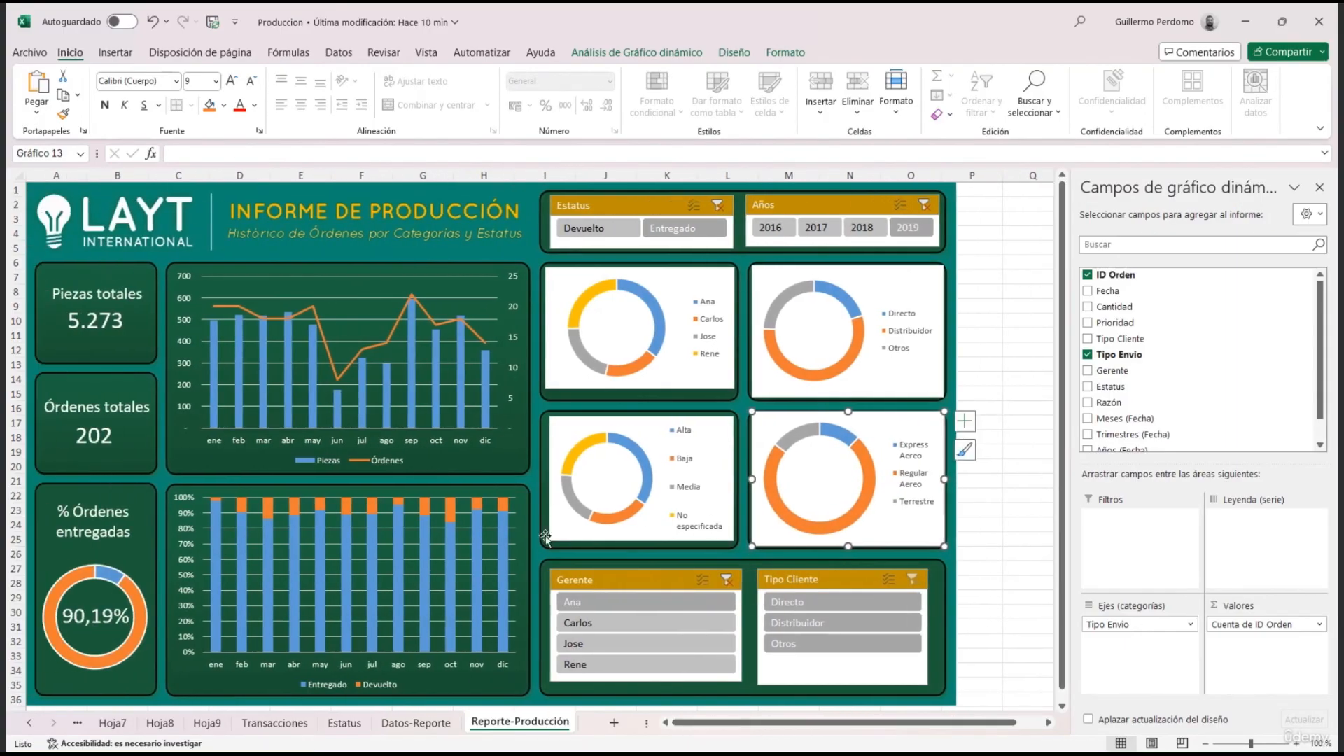